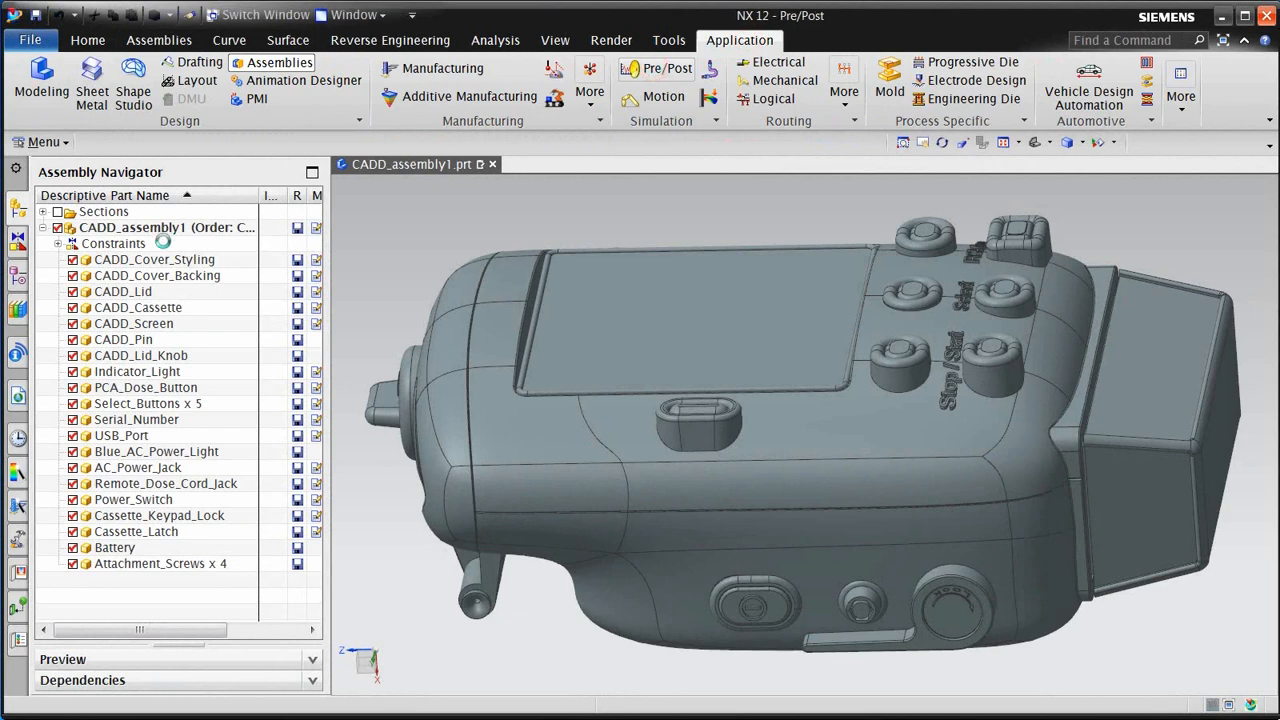
Create a new FEM and simulation for CADD_assembly1 with an idealized part, using the NX Nastran structural solver environment
right_click(104, 218)
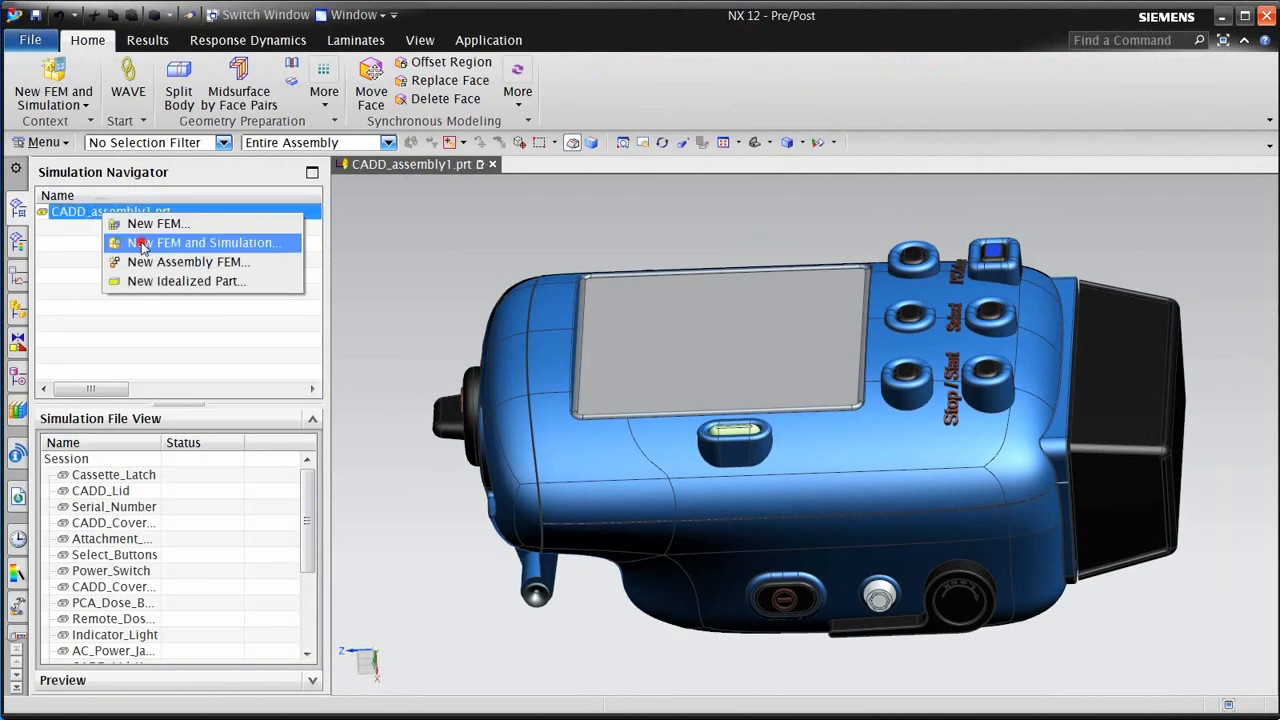
click(143, 245)
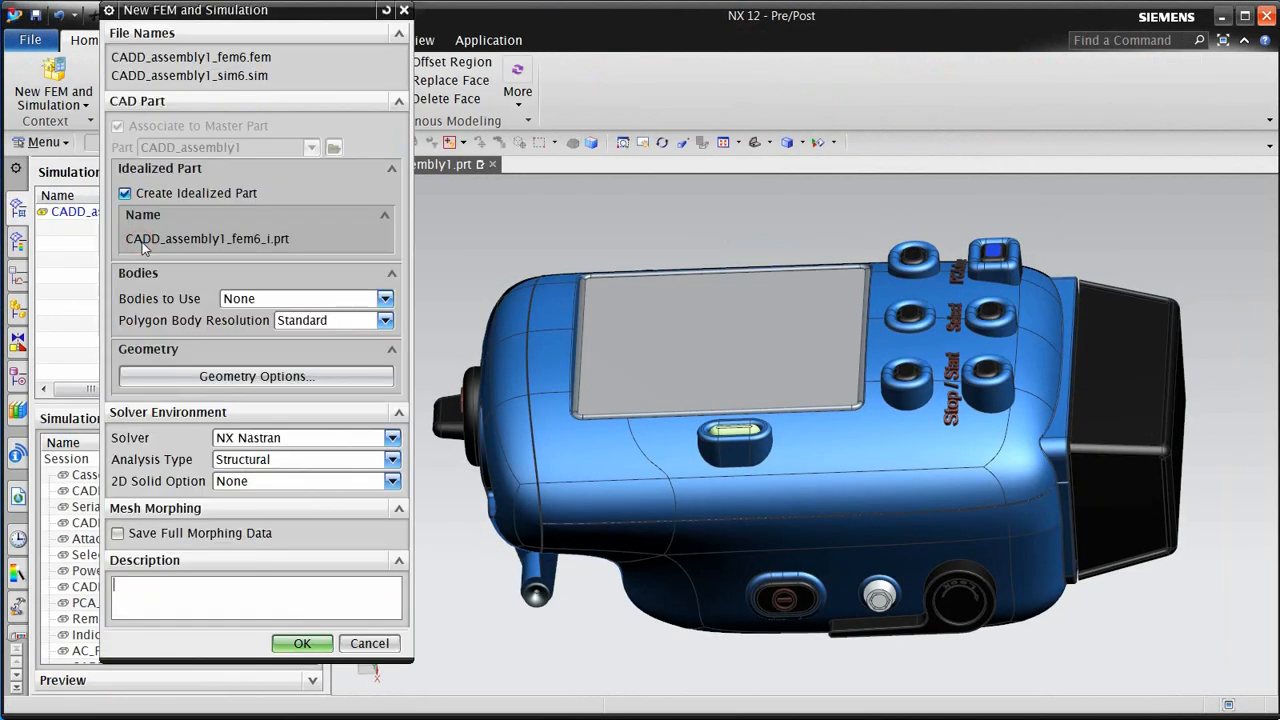
click(300, 643)
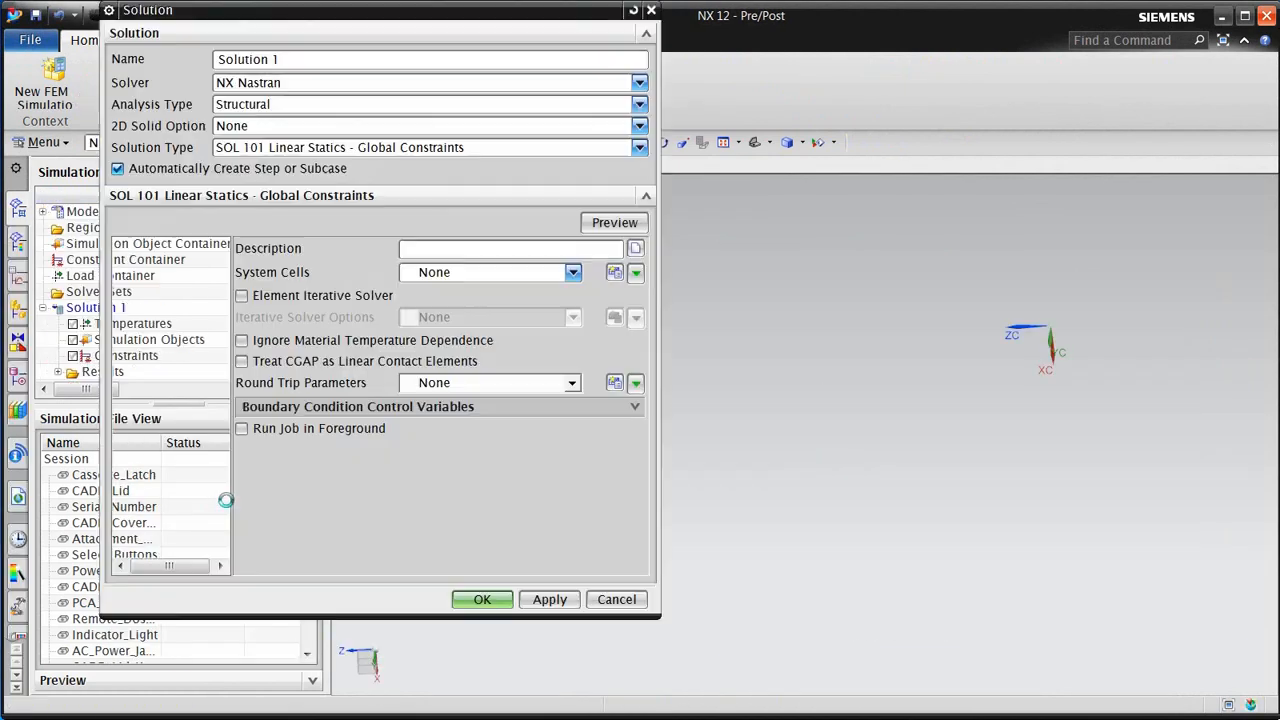
Create Solution 1 as SOL 103 Real Eigenvalues with a Lanczos eigenvalue method subcase
click(338, 150)
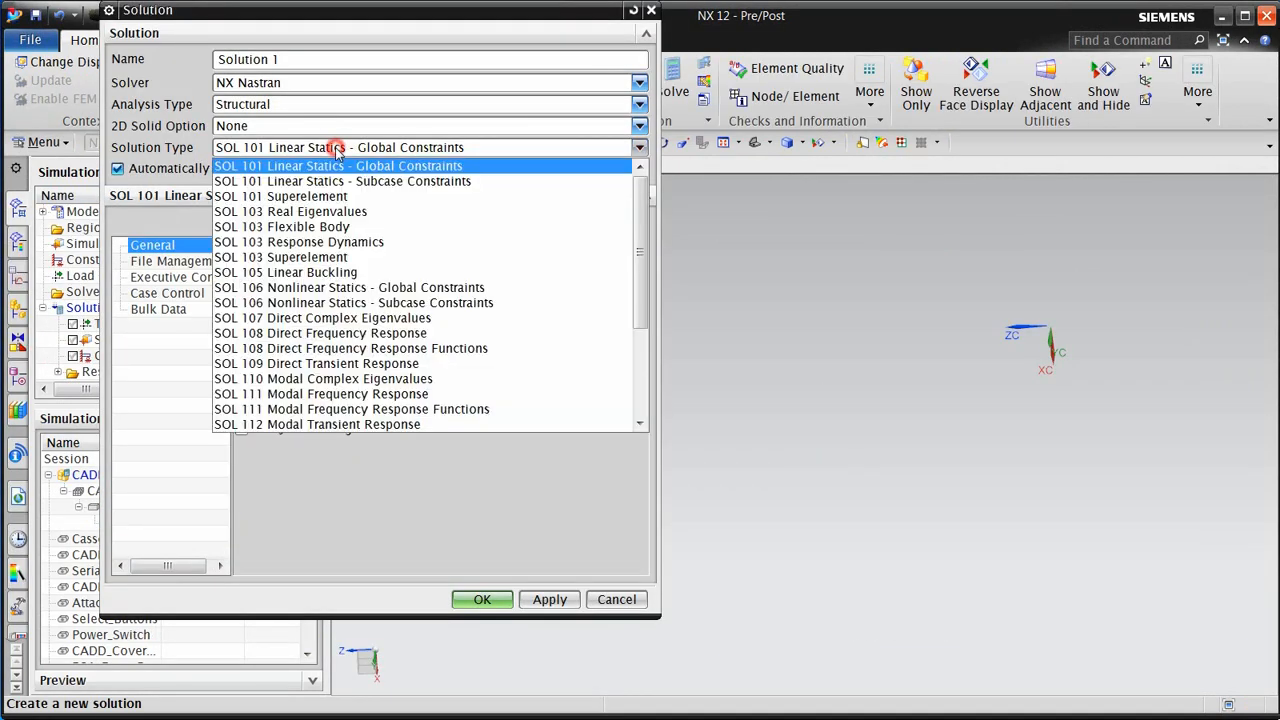
click(338, 210)
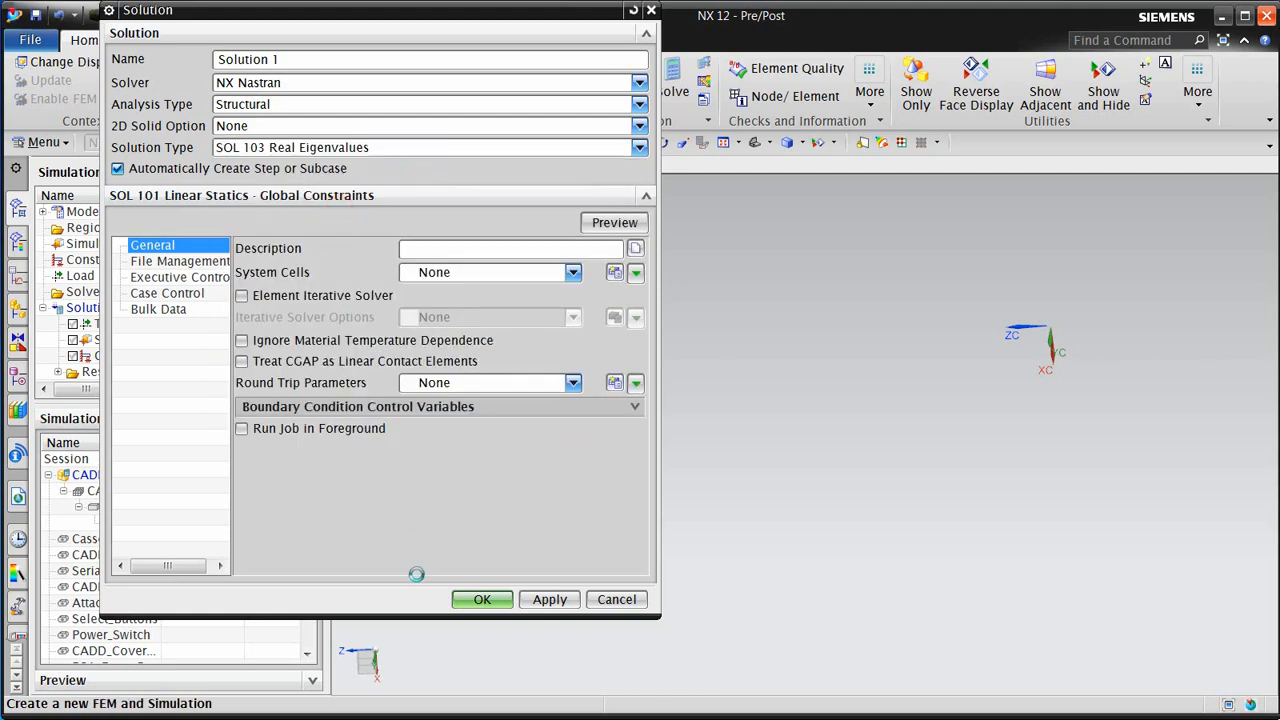
click(548, 599)
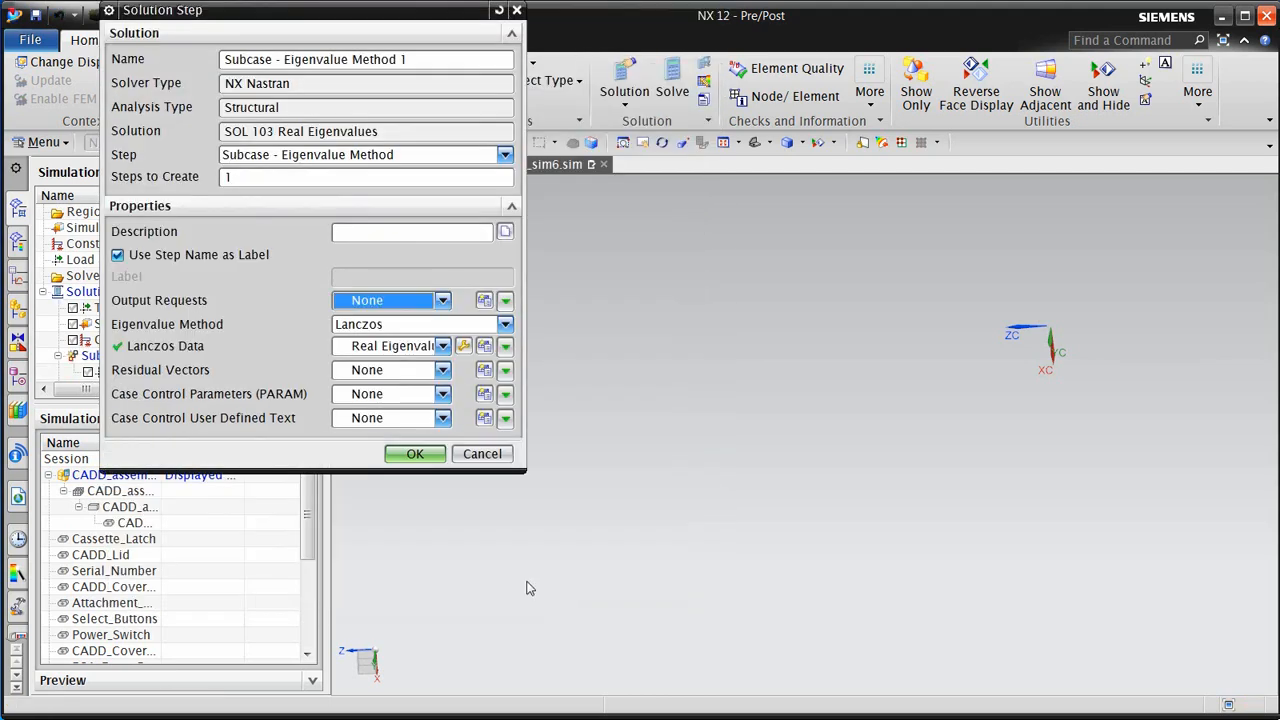
key(Return)
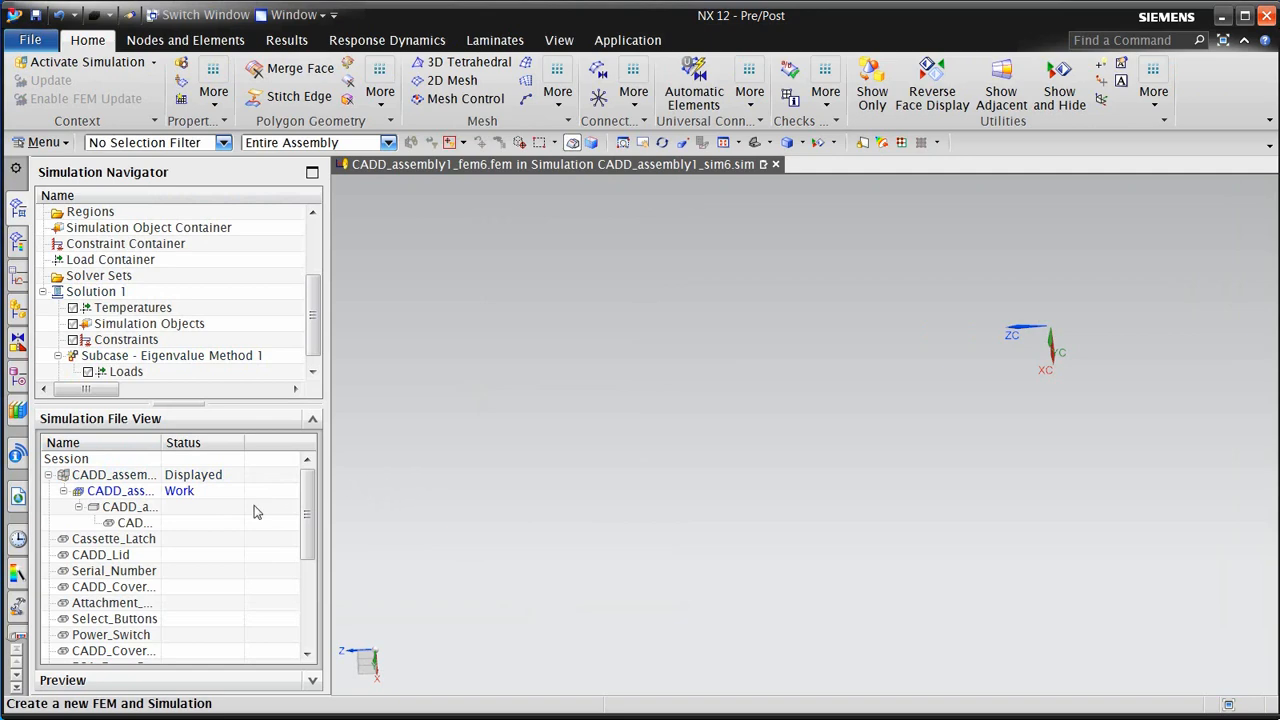
Open the idealized part CADD_assembly1_fem6_i.prt and show only the CADD_Cover_Backing component
double_click(145, 507)
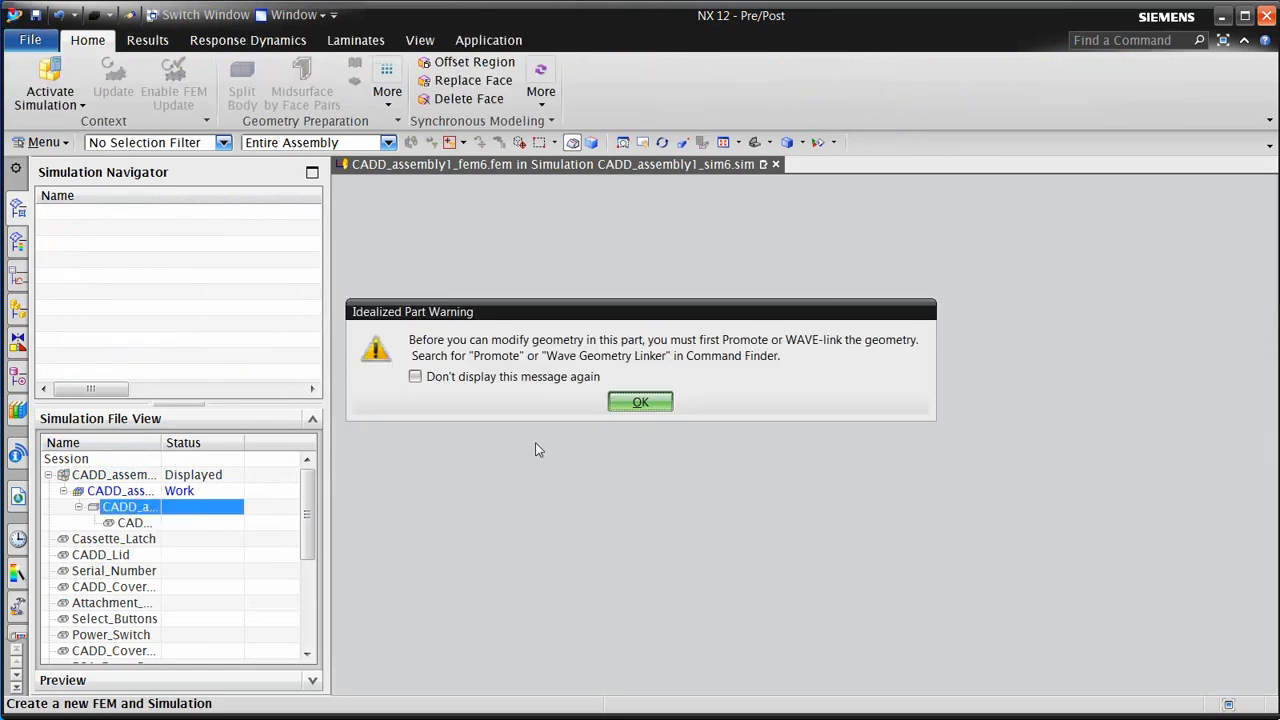
key(Return)
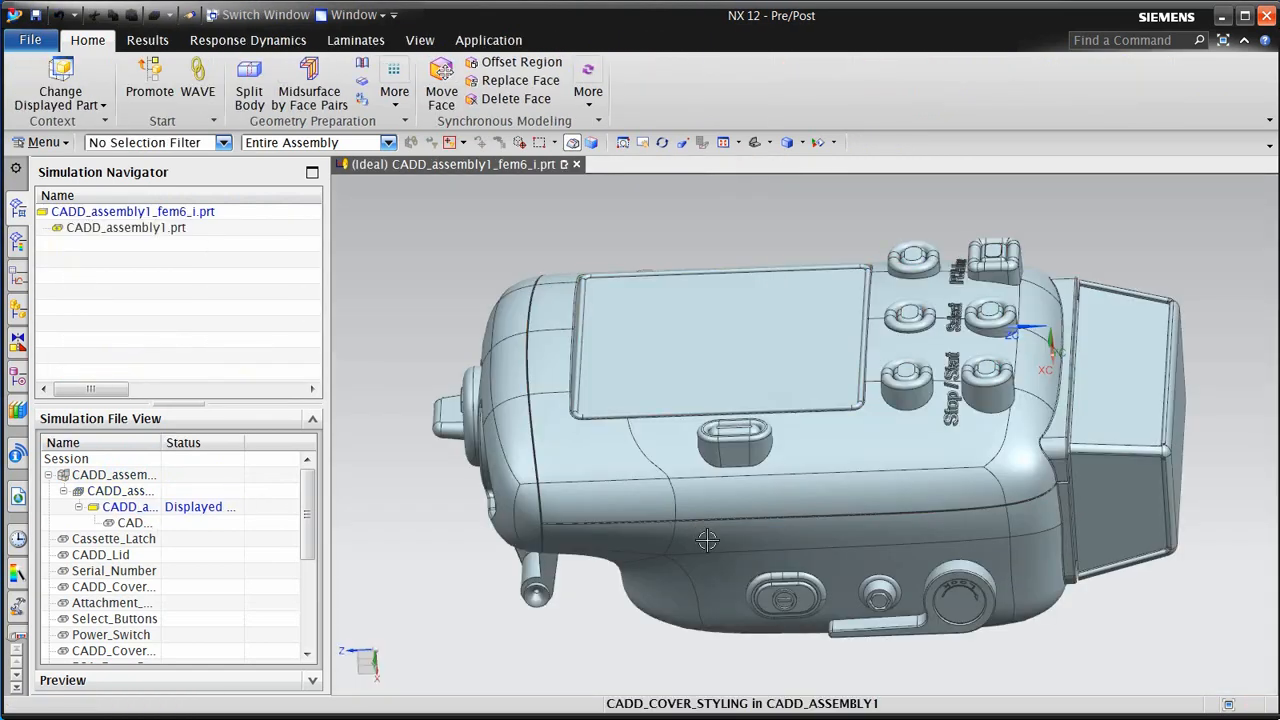
right_click(708, 542)
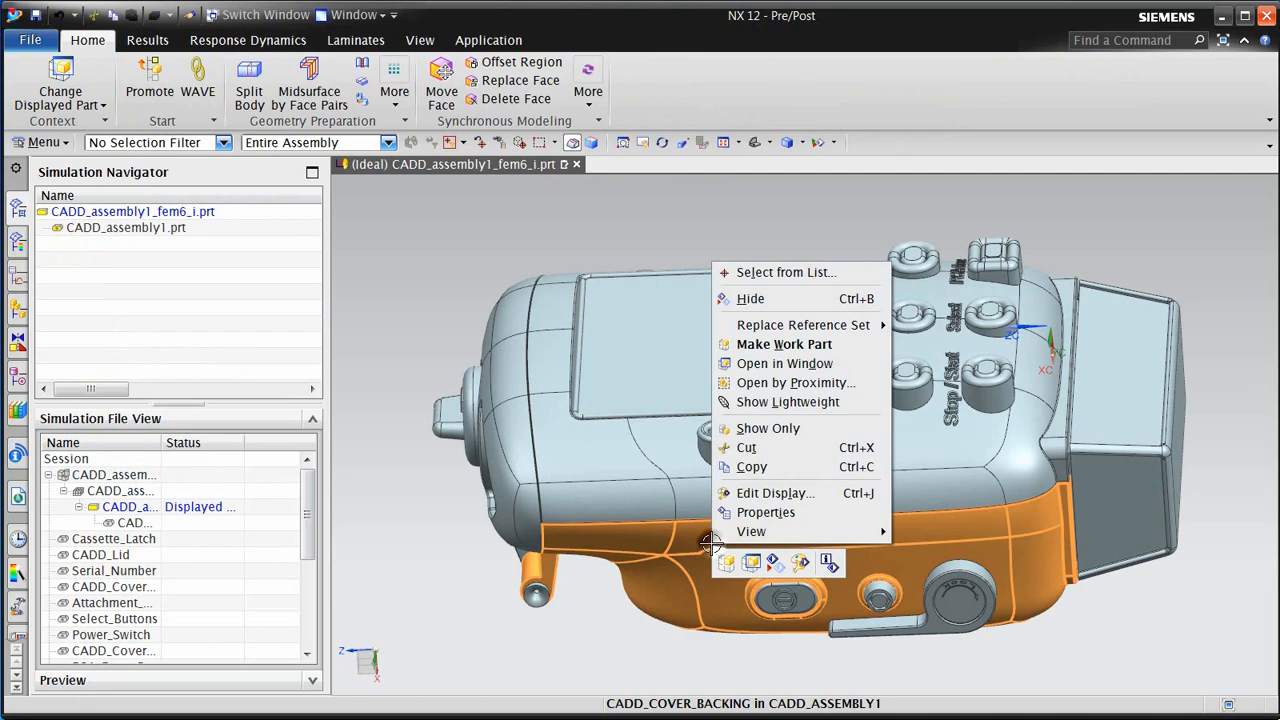
click(768, 428)
middle_drag(783, 440, 762, 502)
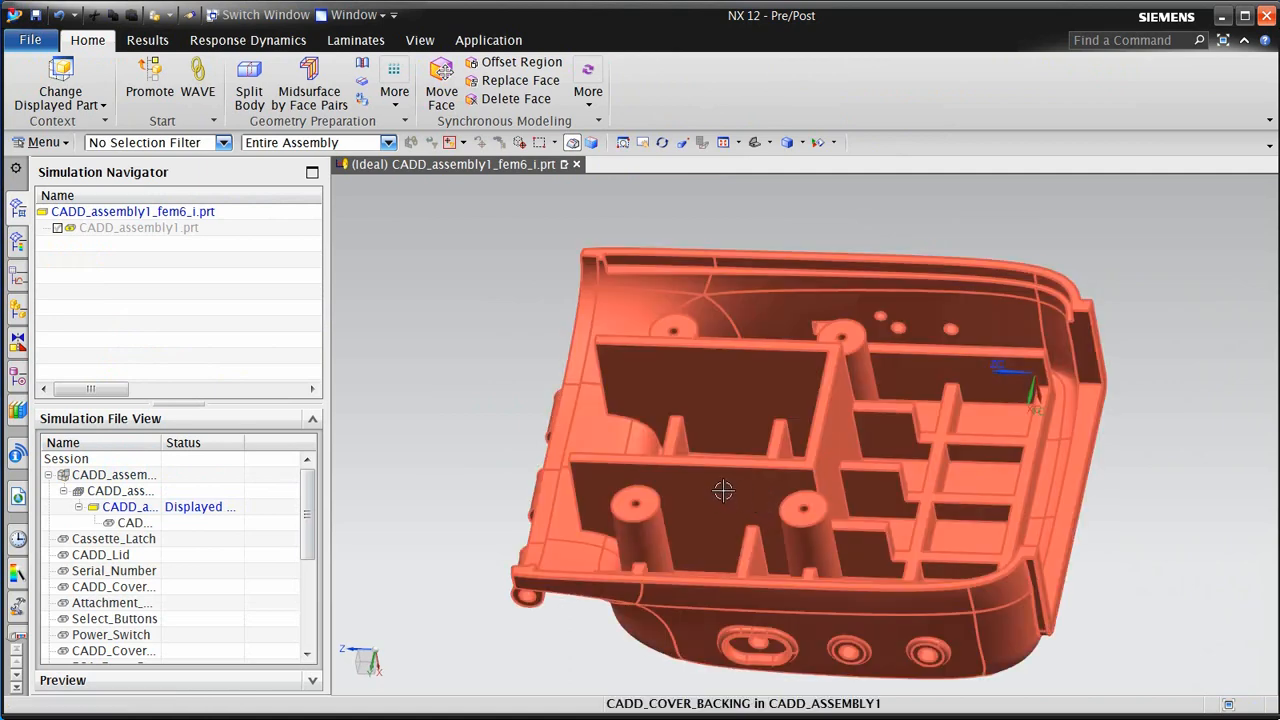
Suppress the cover backing's rim lip, hinge and port features through Offset Face(55), and dismiss the resulting notices
click(396, 95)
click(447, 447)
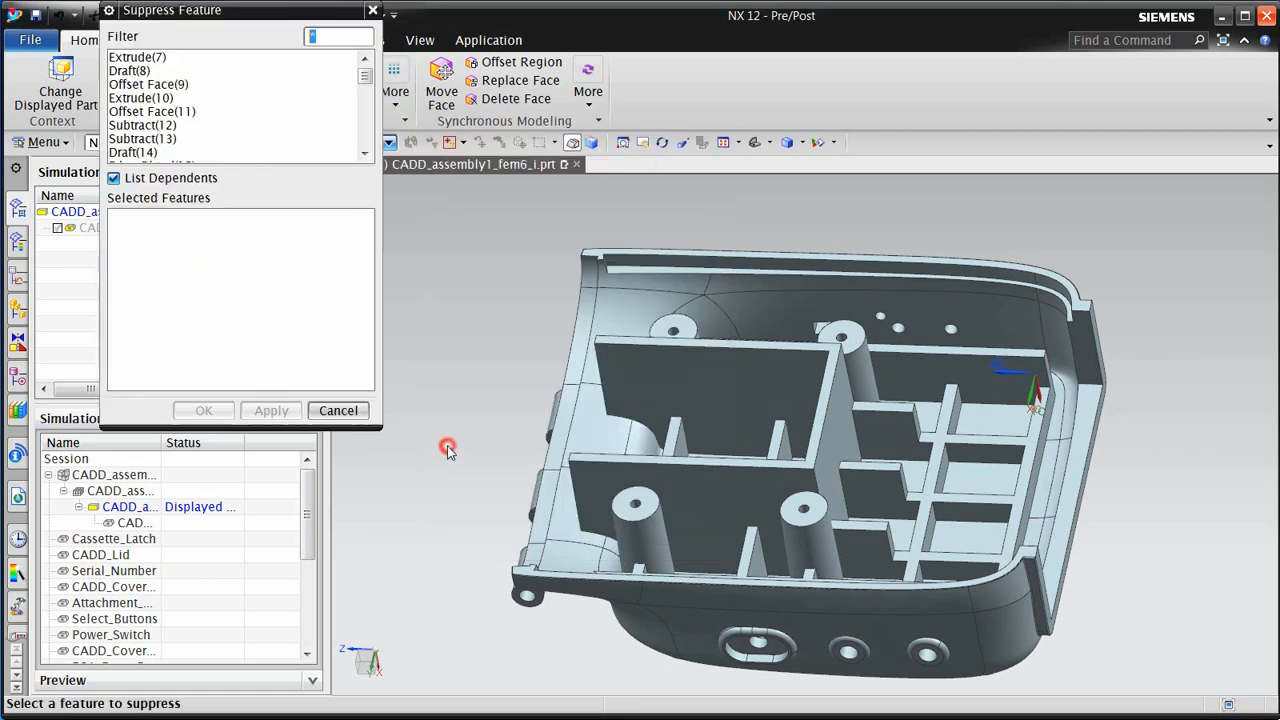
drag(163, 58, 183, 229)
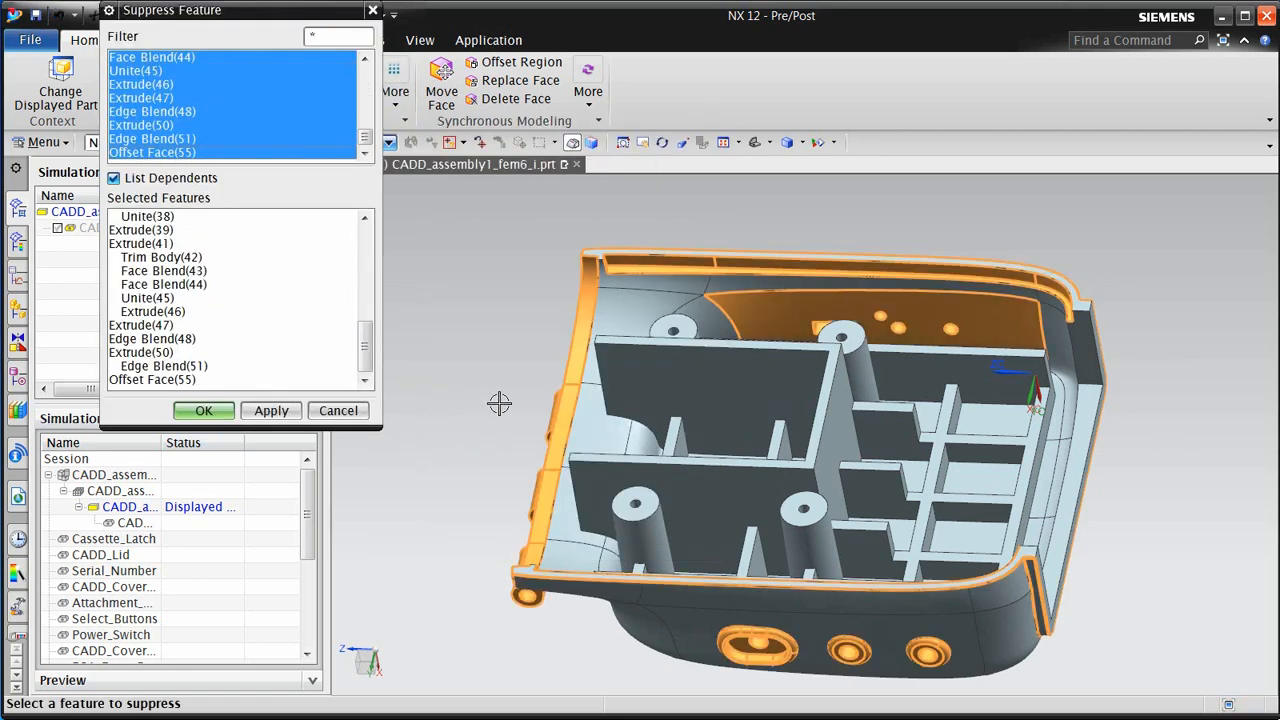
middle_drag(499, 402, 443, 389)
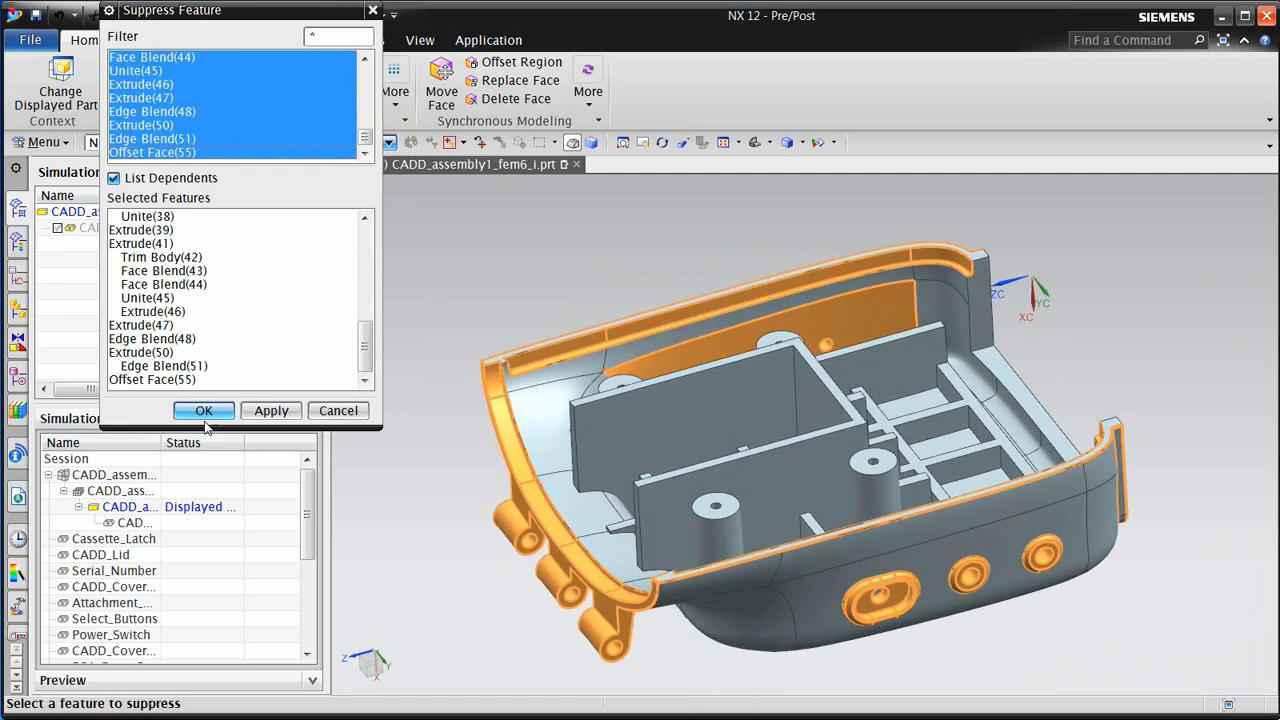
click(203, 412)
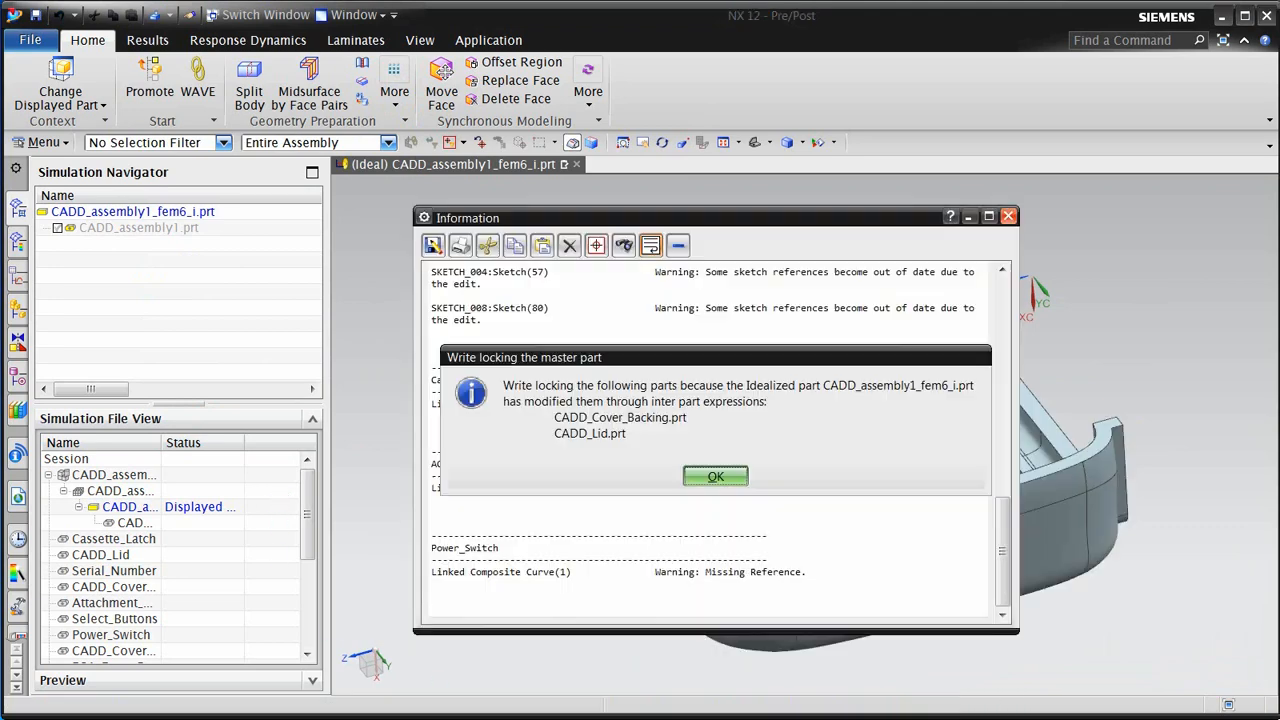
click(1008, 217)
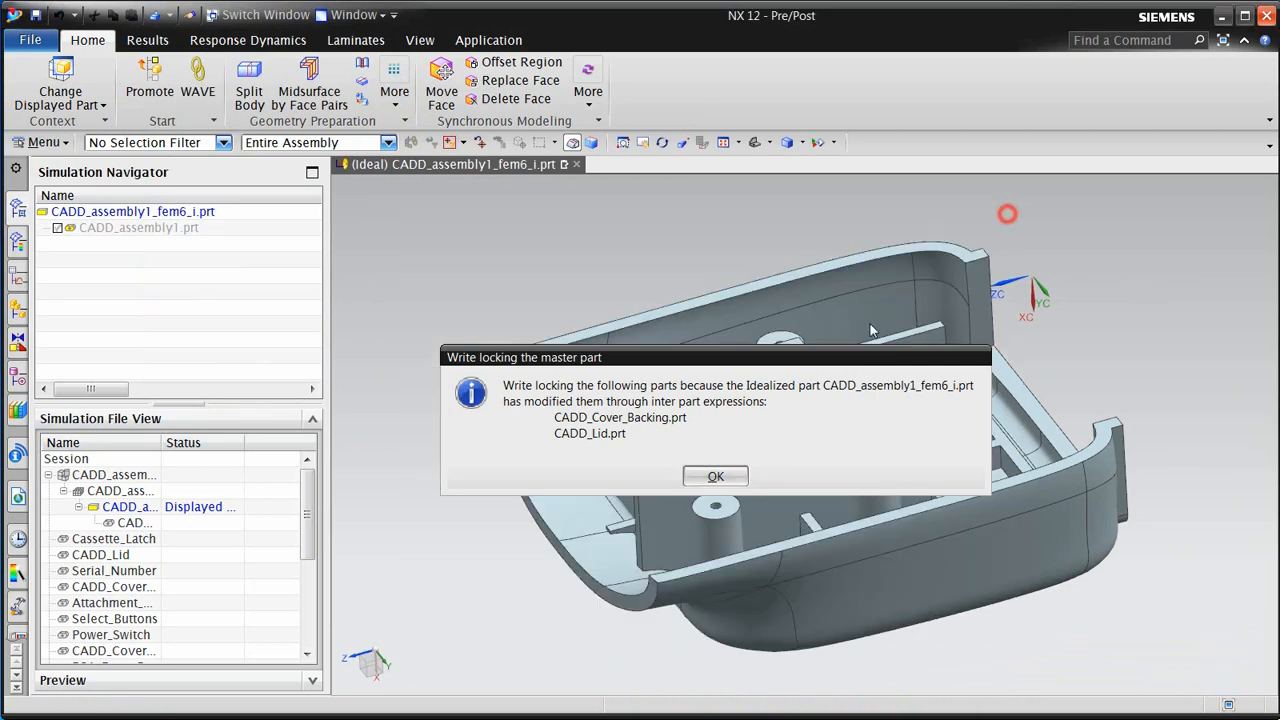
click(715, 478)
Promote the cover backing's solid body into the idealized part
mouse_move(770, 512)
middle_down()
mouse_move(791, 528)
mouse_move(775, 485)
mouse_move(751, 514)
mouse_move(823, 534)
mouse_move(647, 560)
mouse_move(743, 530)
mouse_move(764, 513)
mouse_move(754, 509)
middle_up()
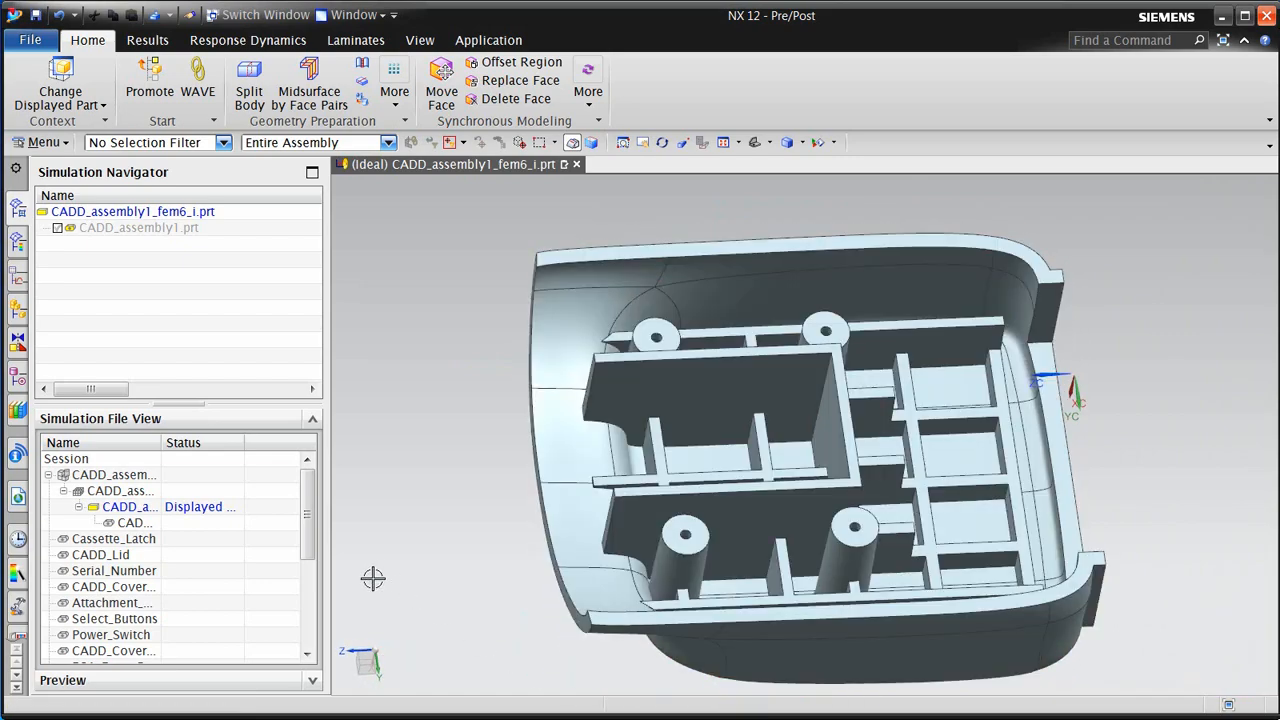
click(147, 92)
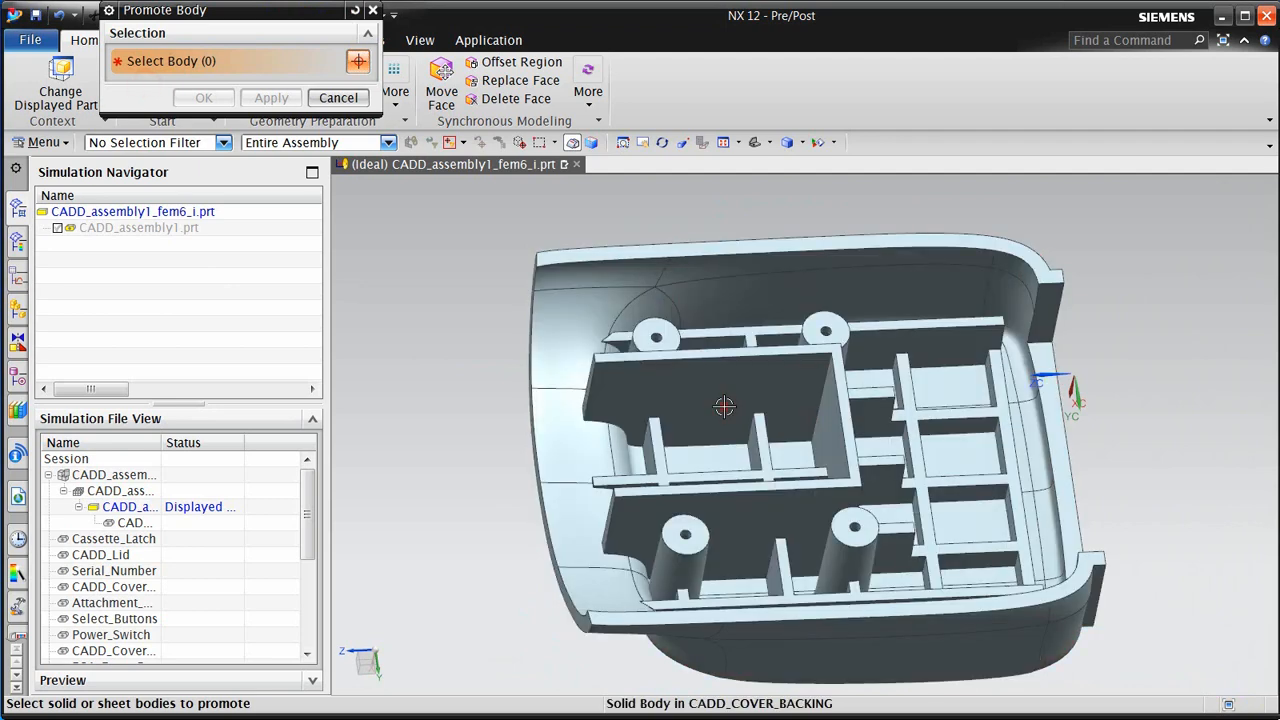
click(723, 406)
click(203, 97)
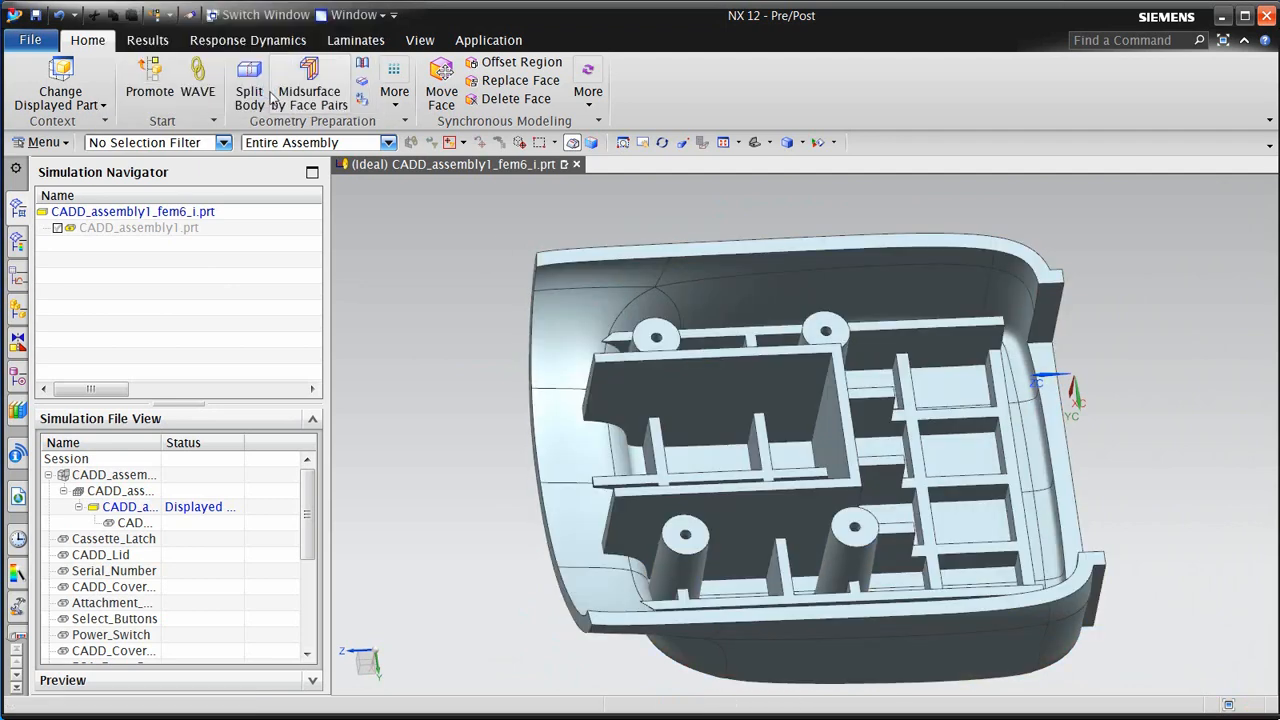
Create a midsurface of the cover backing body by face pairs, using the Progressive strategy with automatically created pairs
click(300, 88)
click(769, 386)
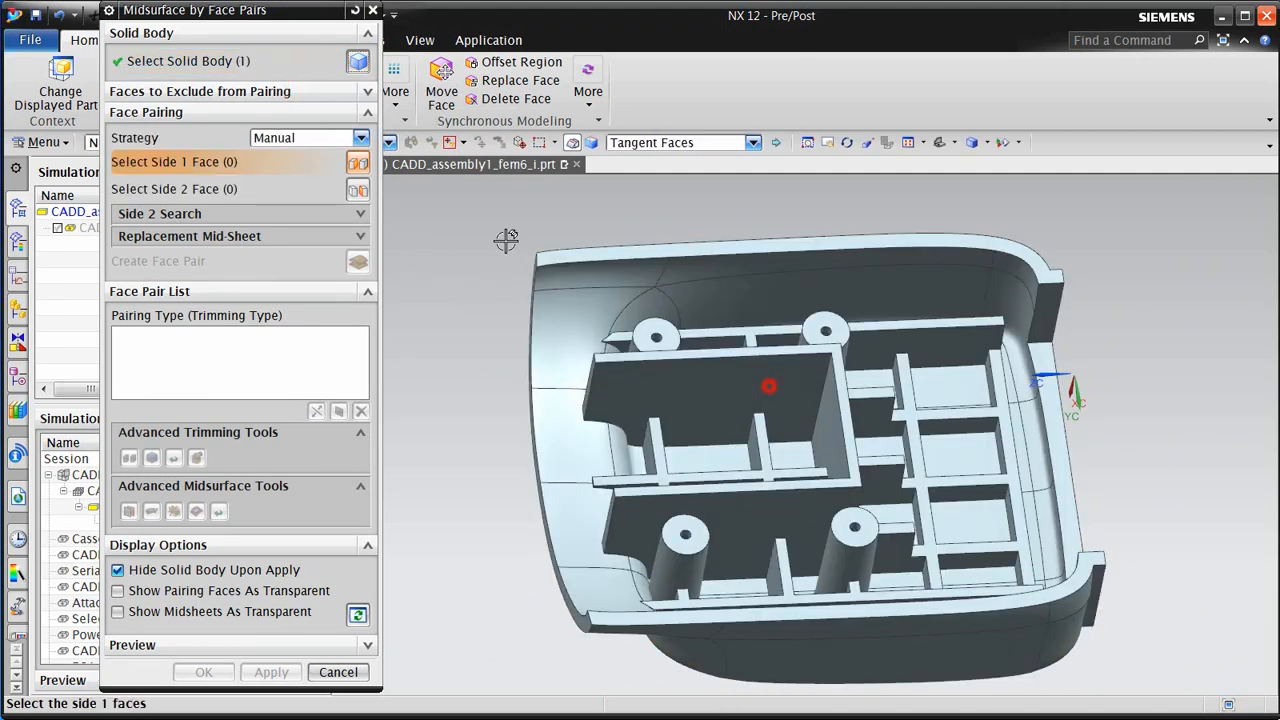
click(343, 137)
click(322, 155)
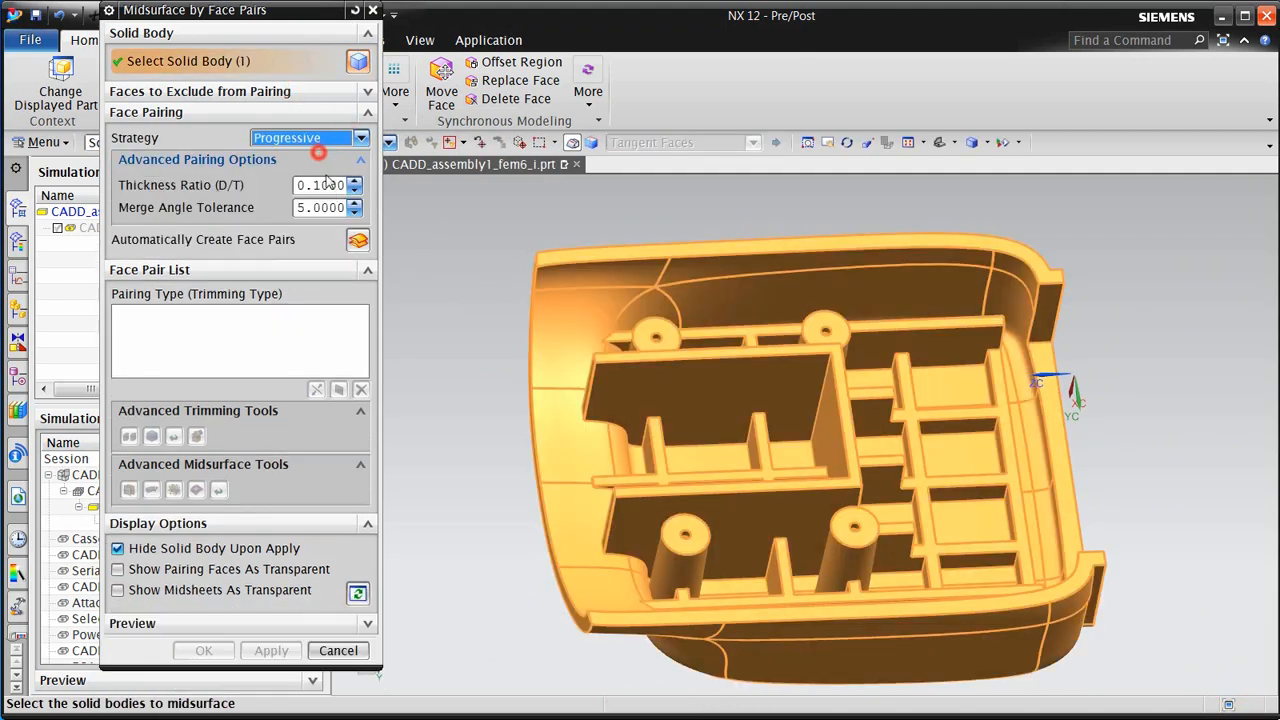
click(358, 240)
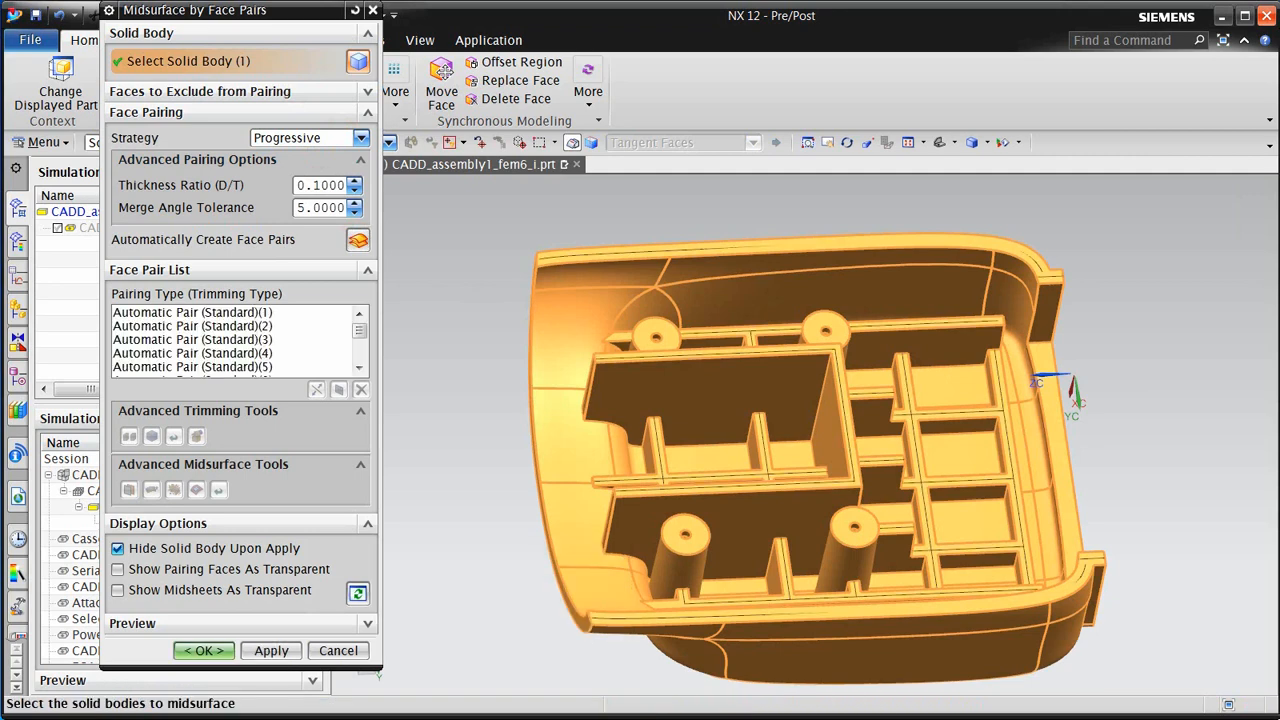
click(205, 651)
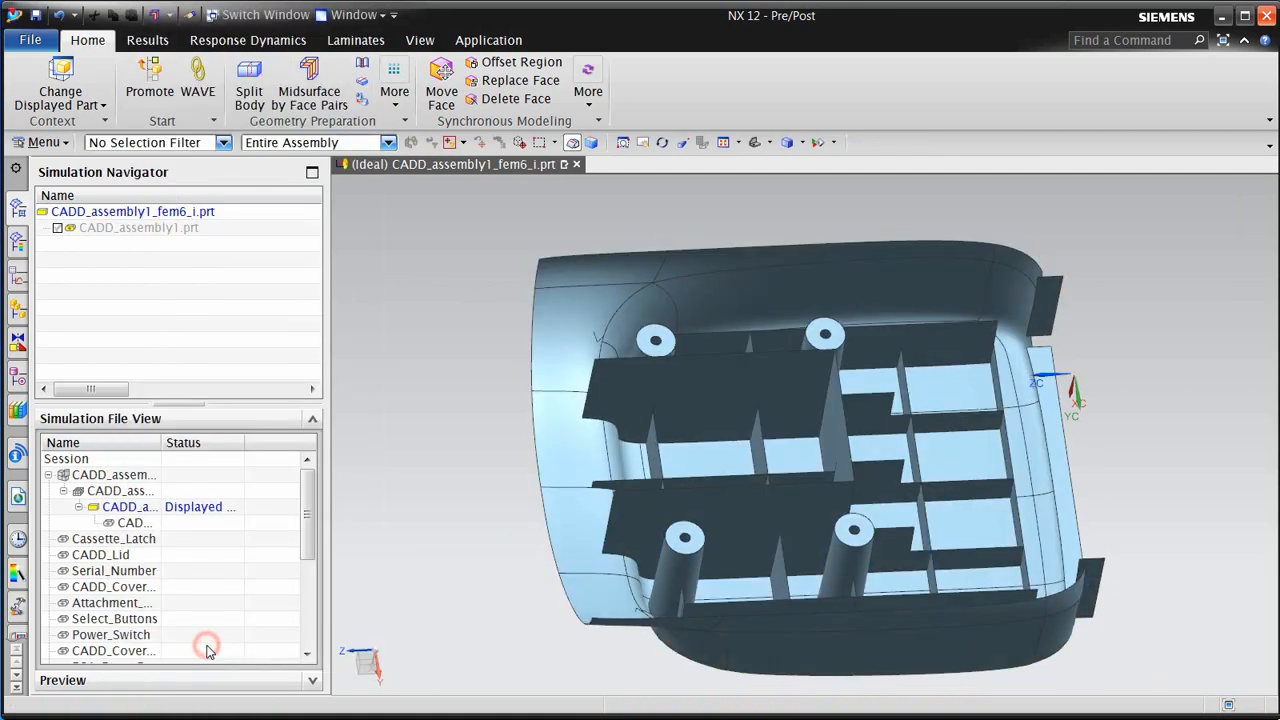
Examine the midsurface sheets from several angles, checking the rounded corners, rib ends and end flanges for stray edges and gaps
middle_drag(491, 527, 486, 553)
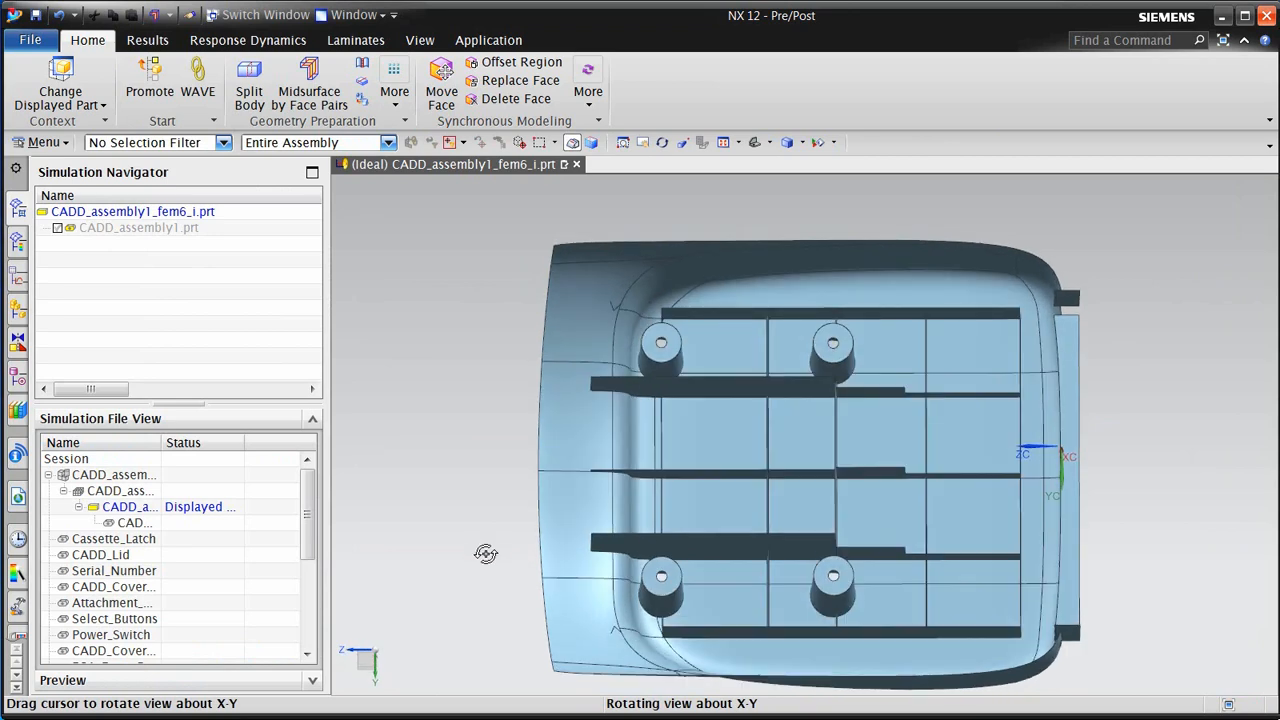
scroll(641, 299, up, 10)
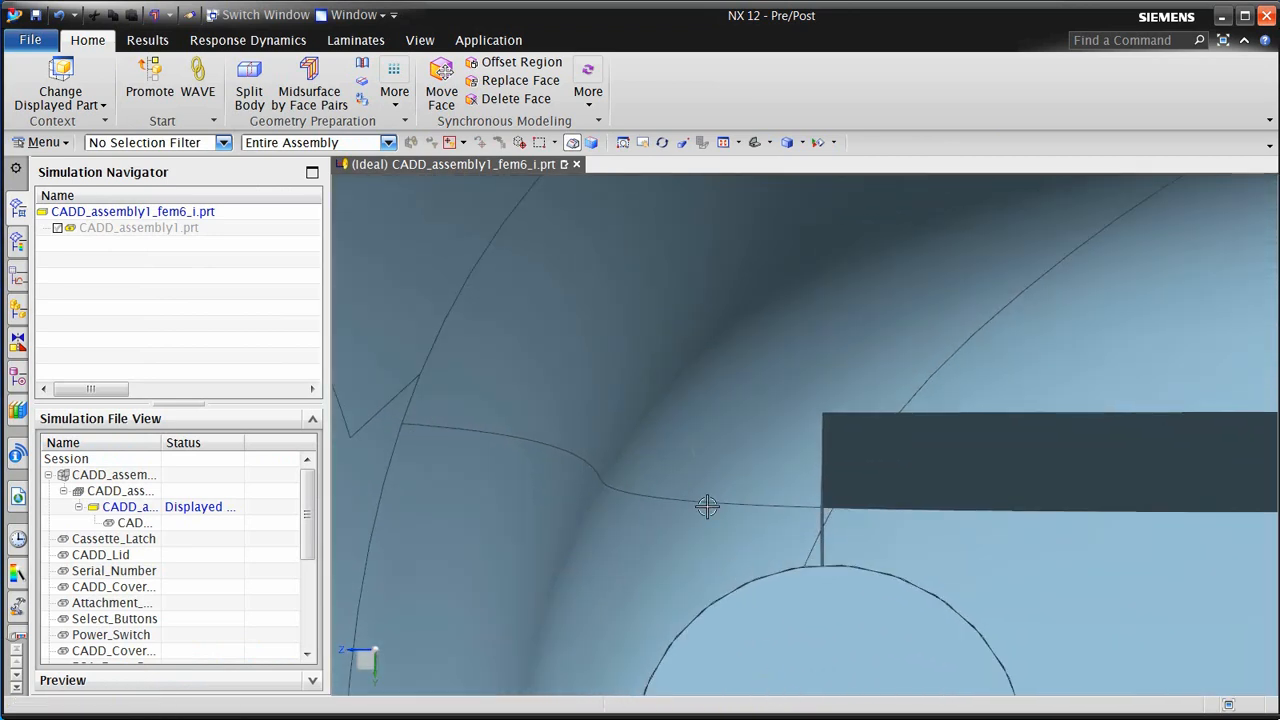
mouse_move(700, 488)
middle_down()
mouse_move(677, 503)
mouse_move(691, 490)
middle_up()
scroll(657, 343, down, 10)
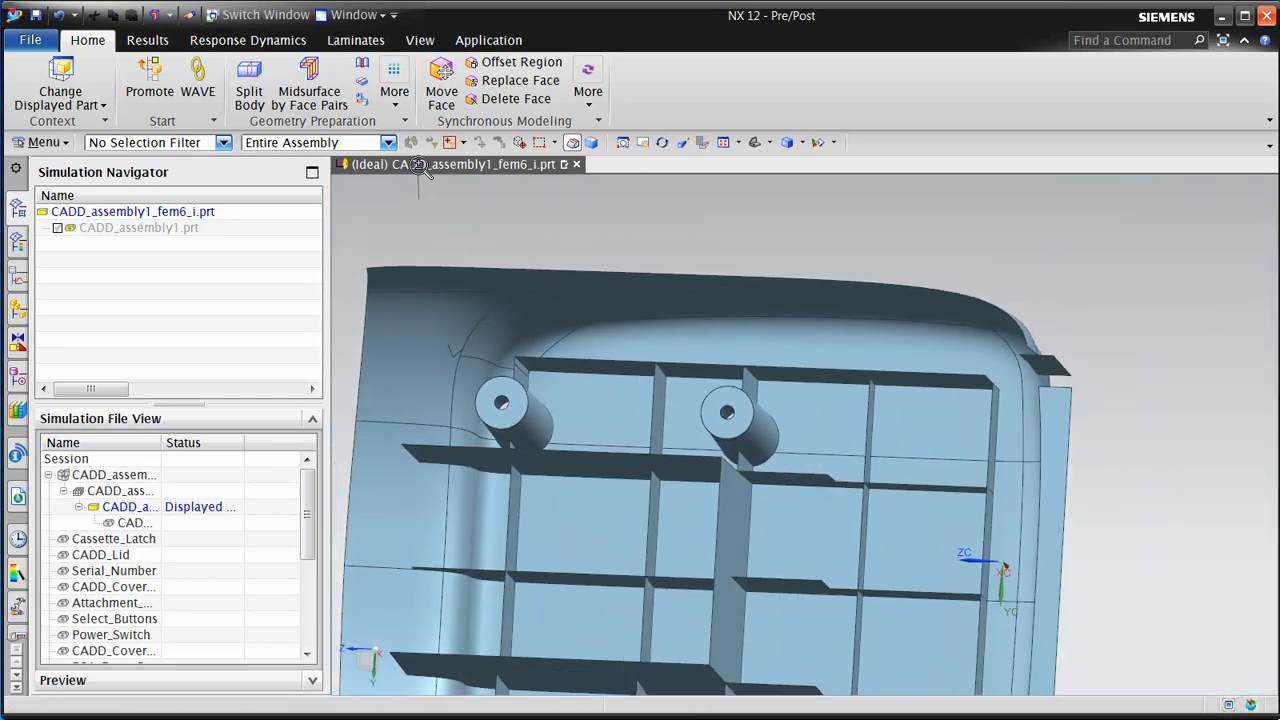
middle_drag(848, 441, 825, 318)
scroll(880, 480, up, 6)
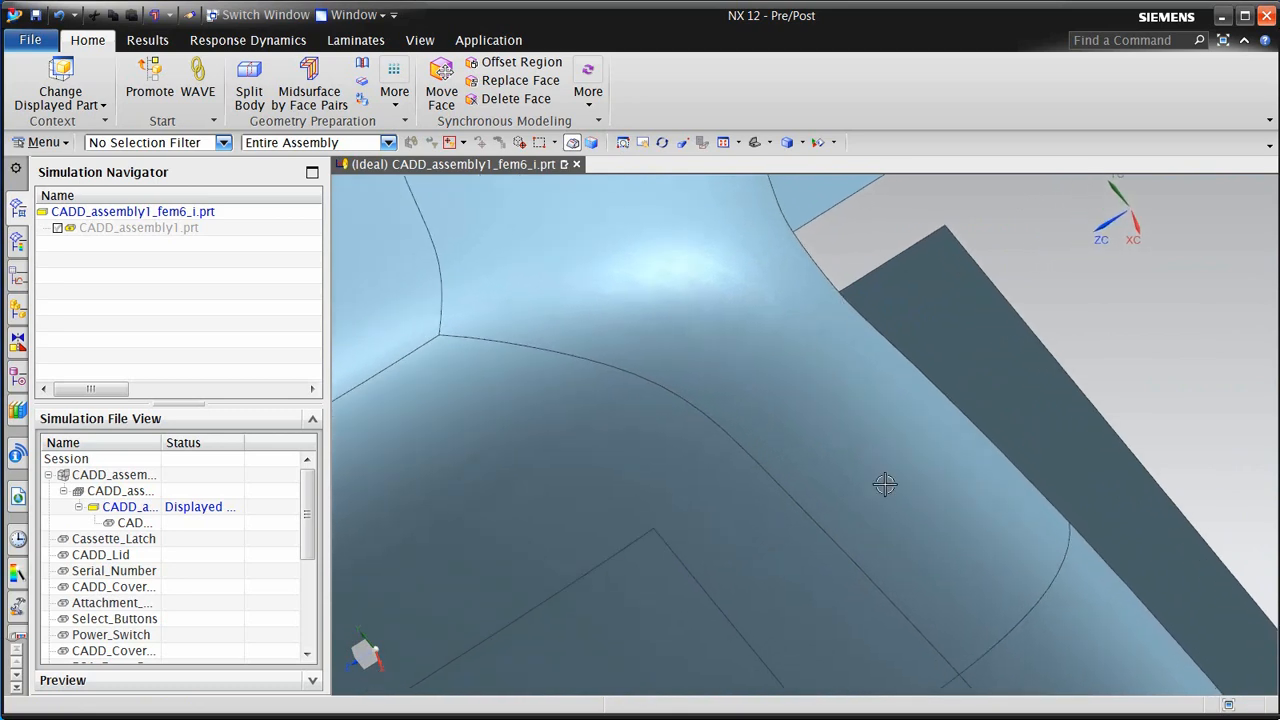
middle_drag(888, 405, 877, 331)
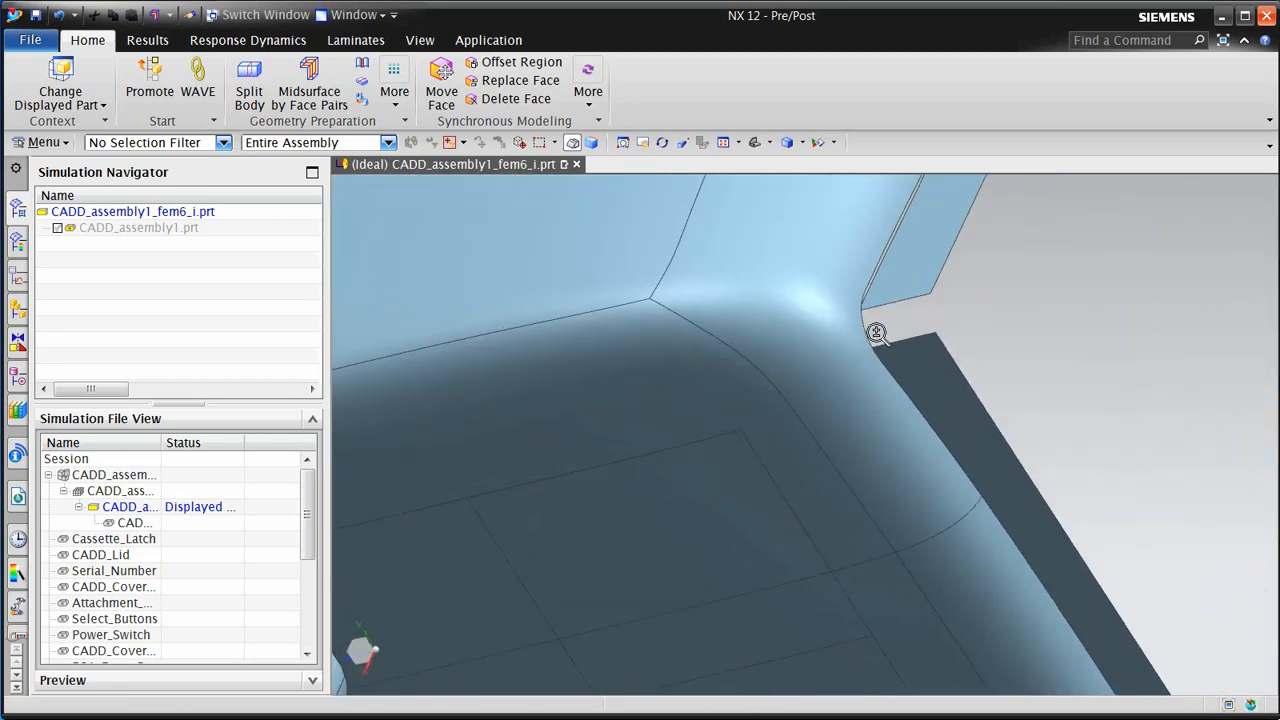
scroll(898, 216, down, 5)
middle_drag(898, 216, 800, 538)
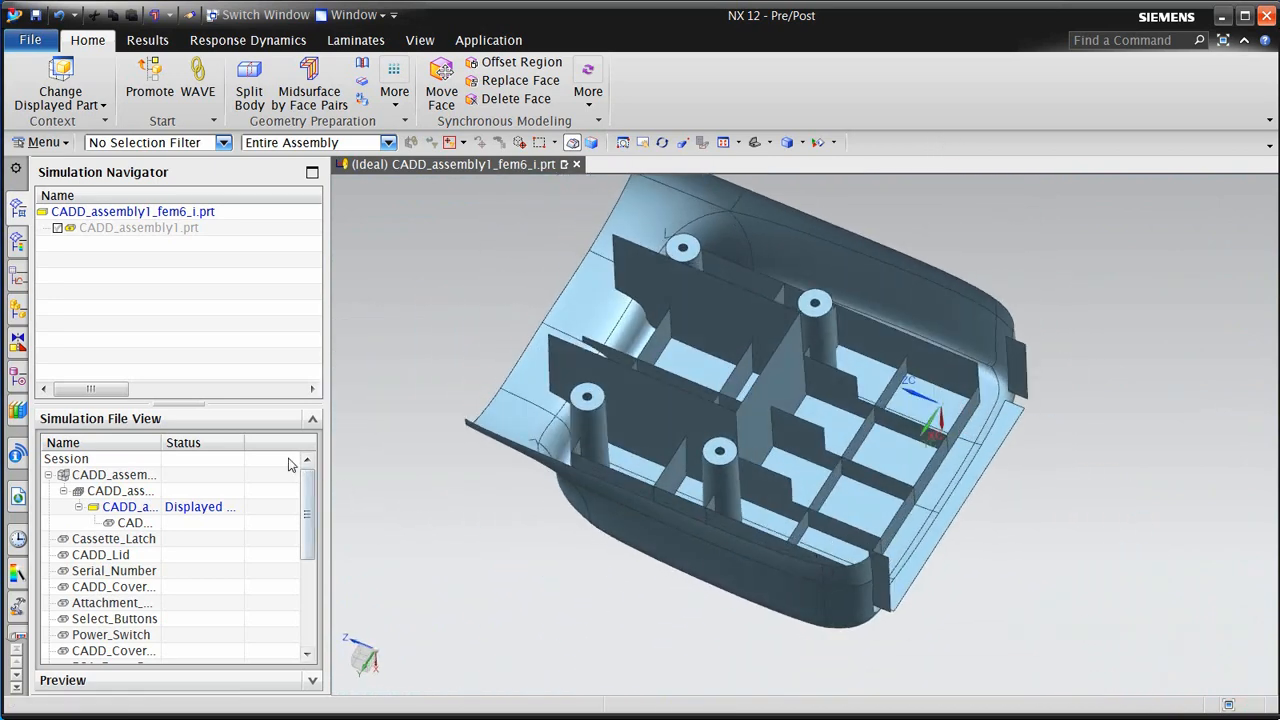
Open the cover backing's face pair midsurface feature for editing
click(18, 375)
scroll(323, 430, down, 3)
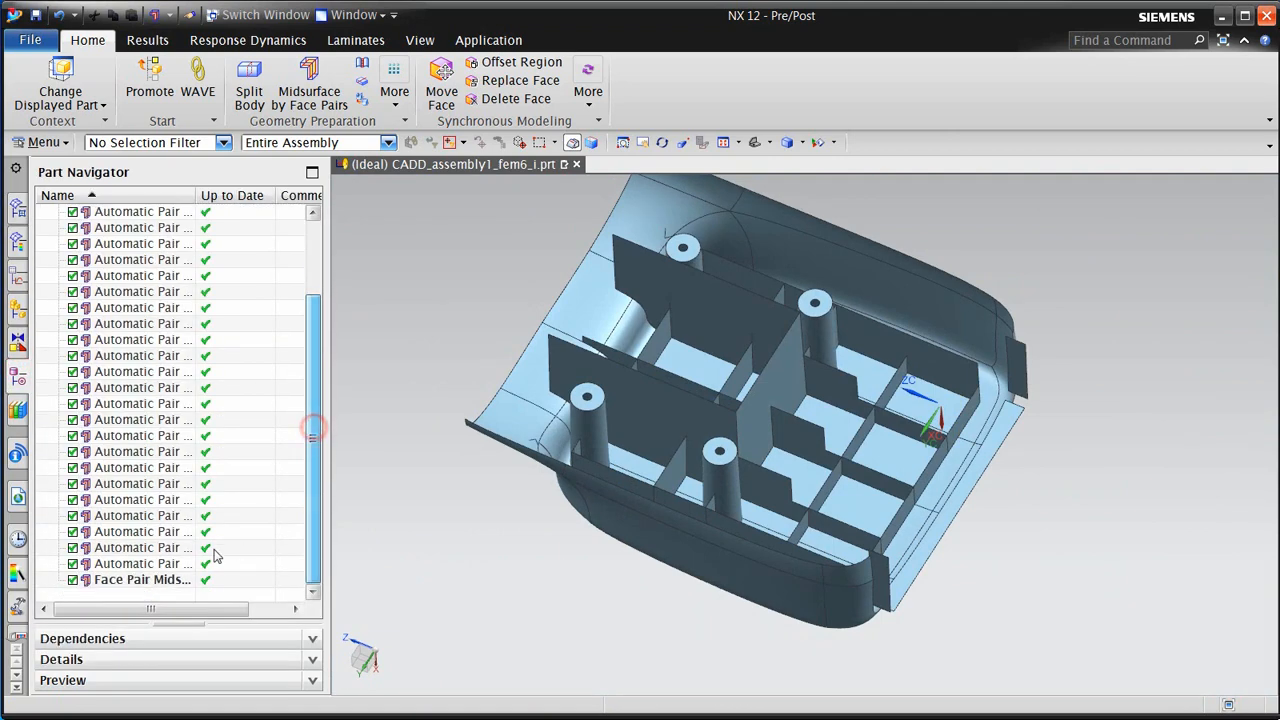
click(148, 574)
double_click(148, 574)
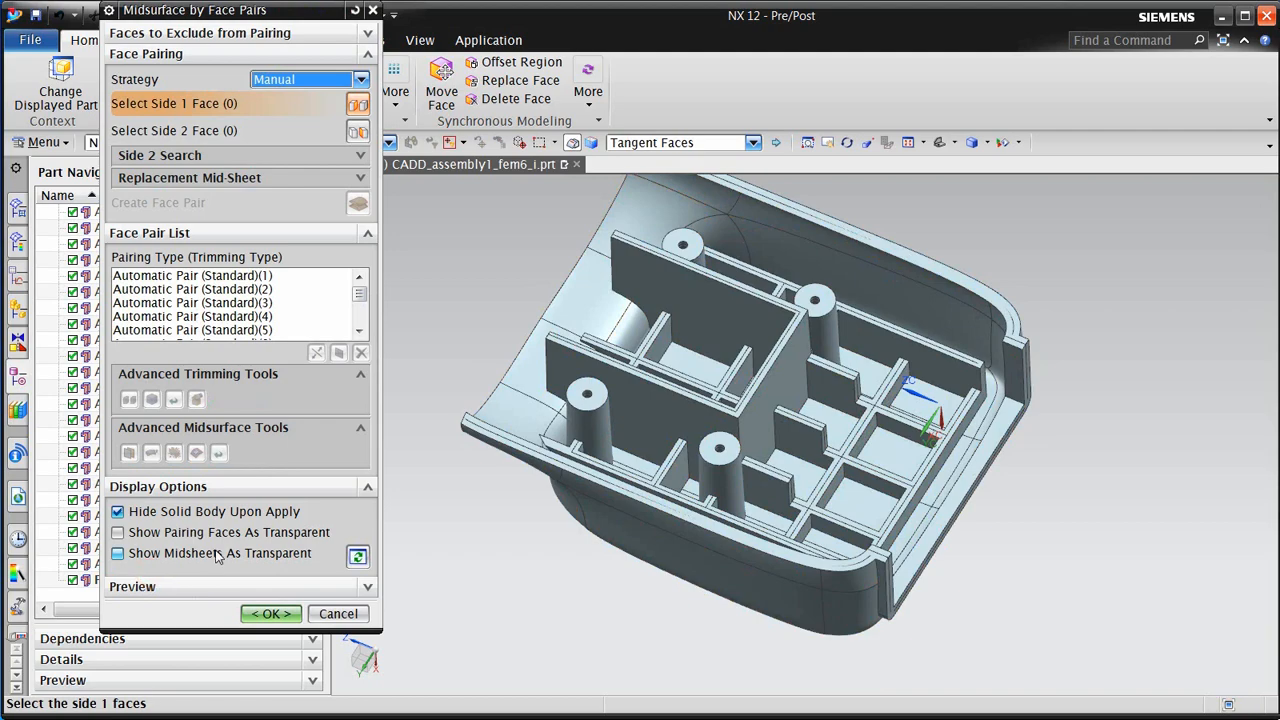
Deselect the end flange's rim face from side 1 of the outer shell's face pair and update the pair
click(836, 621)
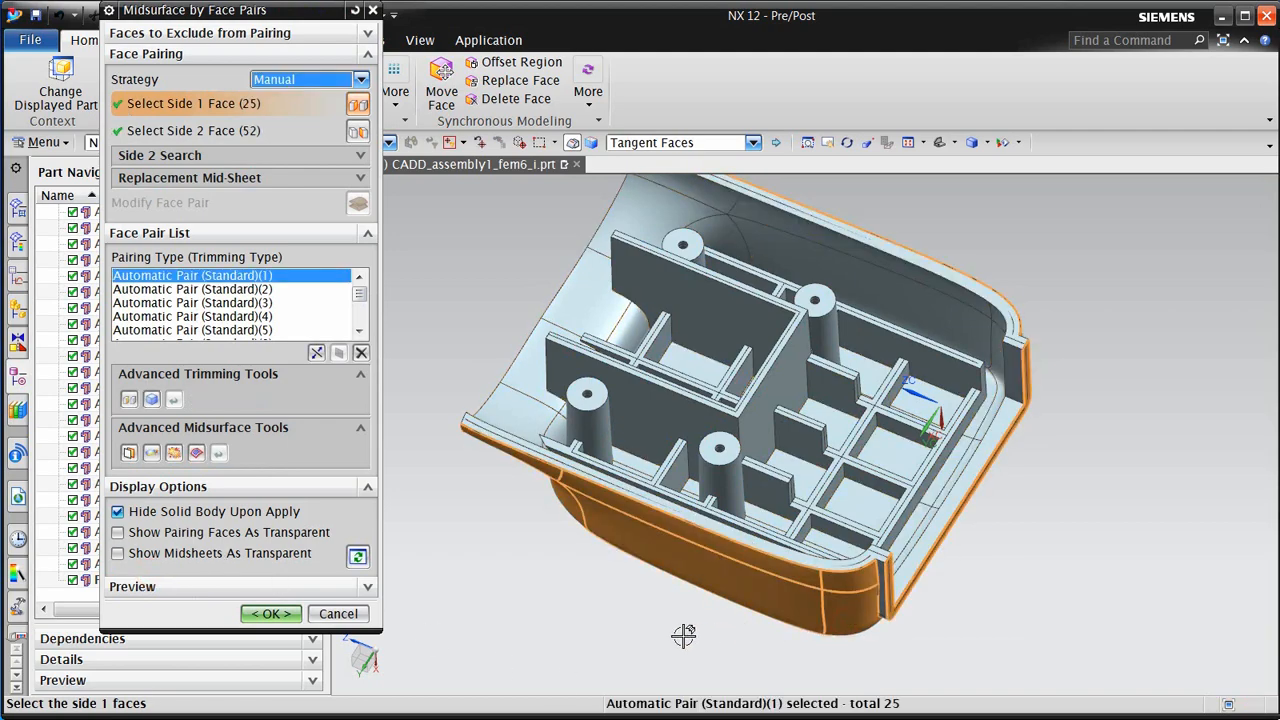
middle_drag(683, 635, 892, 604)
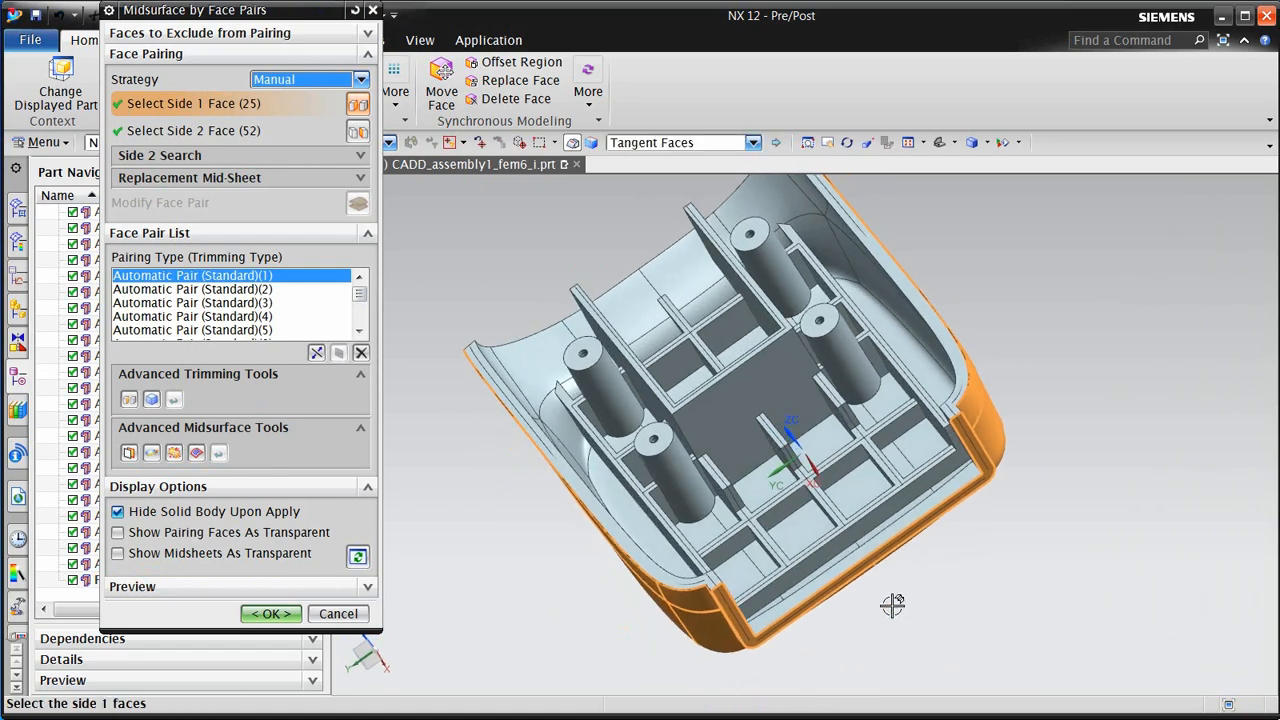
middle_drag(1034, 586, 1066, 560)
scroll(875, 581, up, 4)
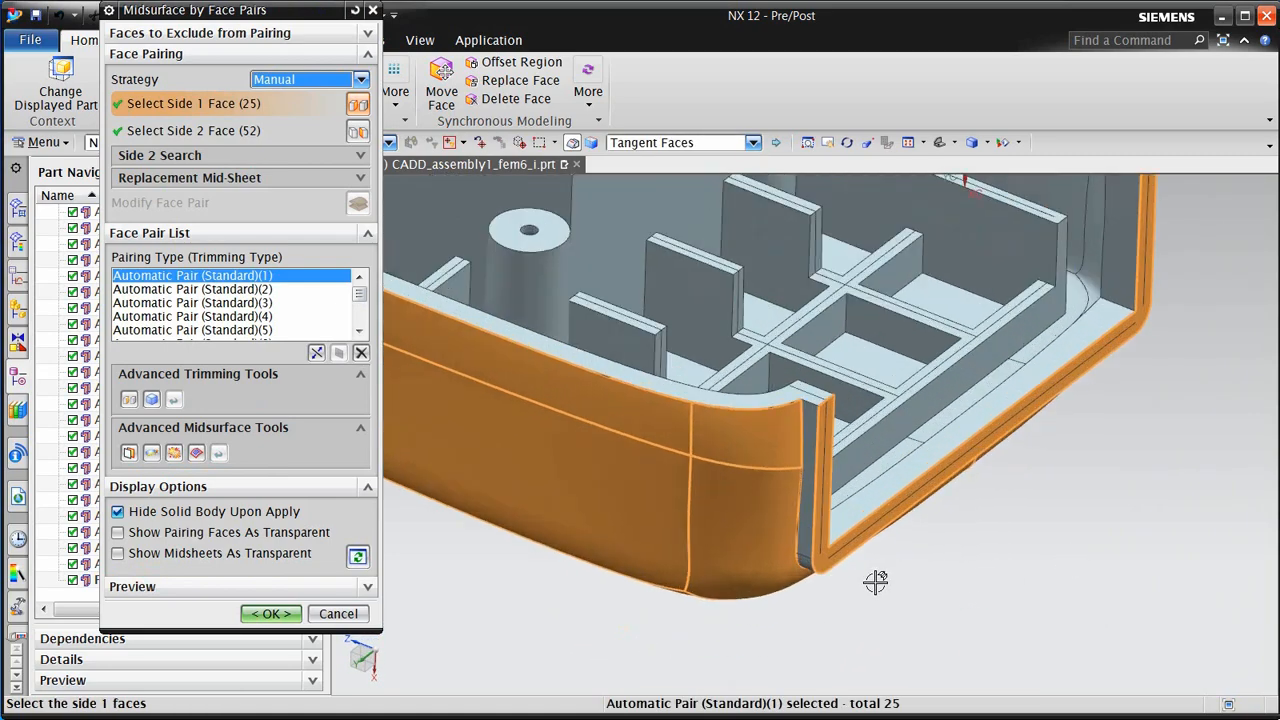
scroll(875, 581, up, 2)
shift+click(822, 552)
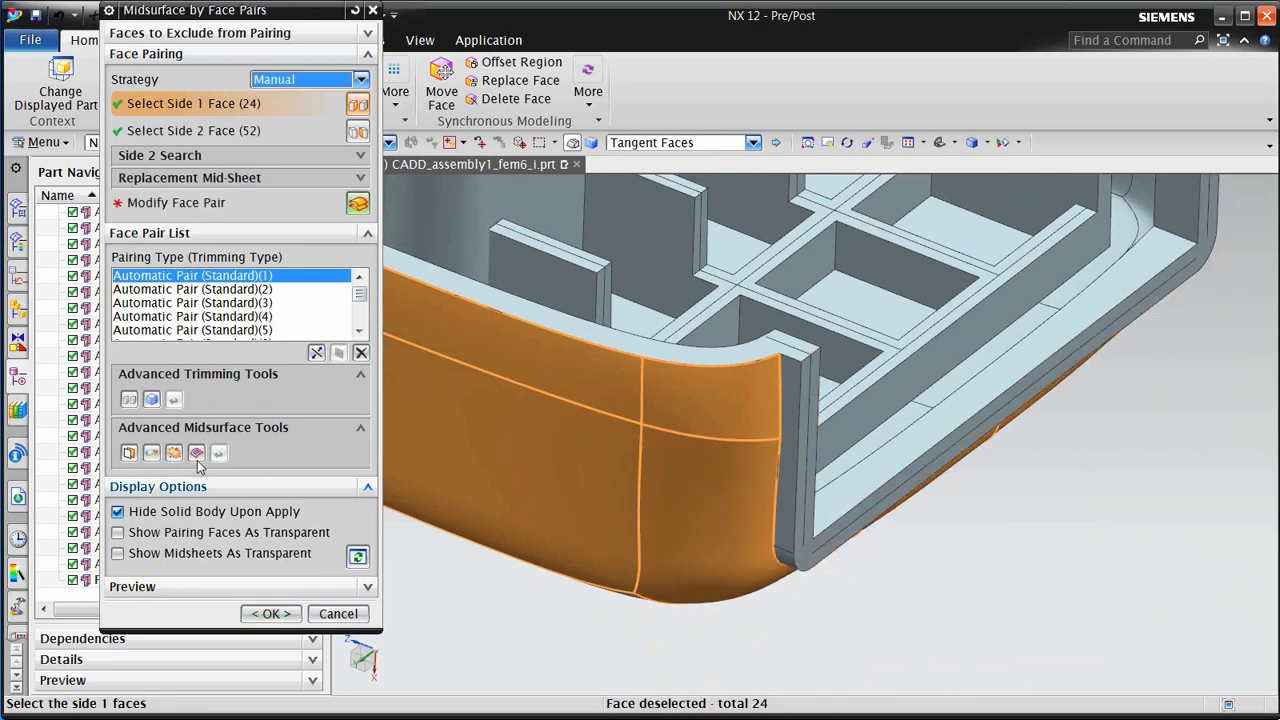
click(356, 205)
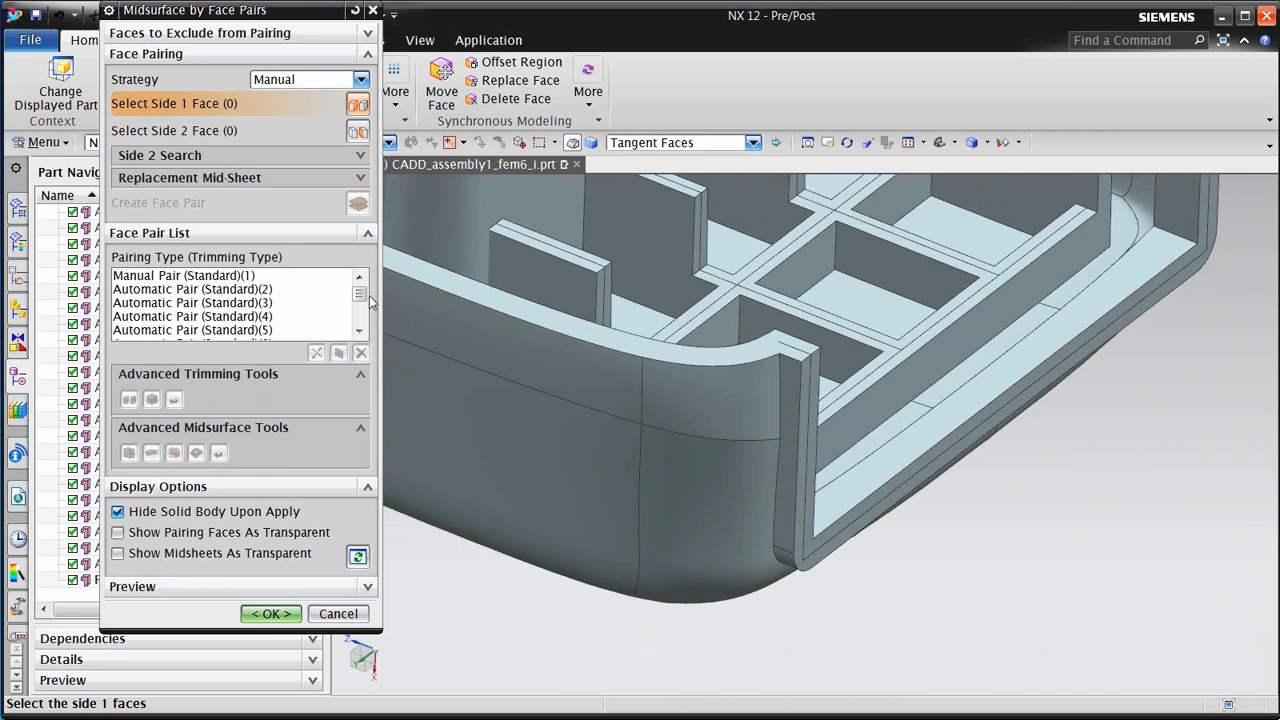
Delete the automatic face pairs 17 and 18 on the end flange's two upright legs
drag(360, 295, 360, 300)
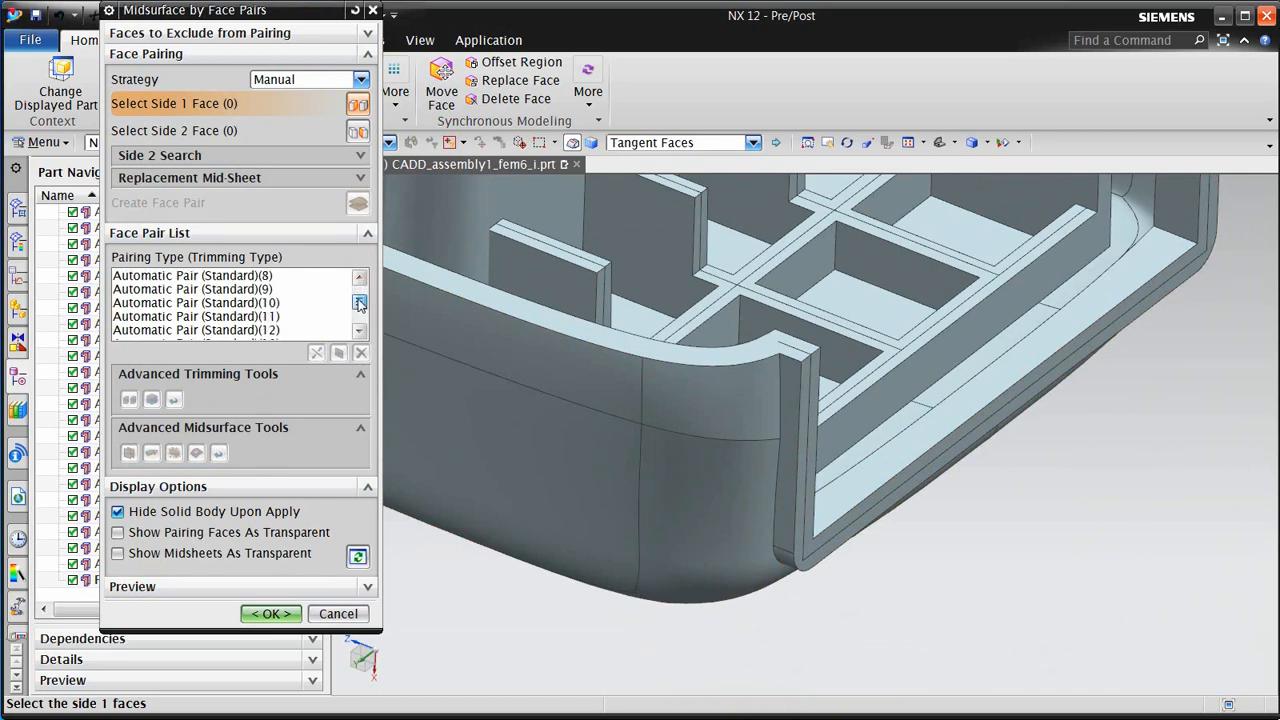
click(787, 478)
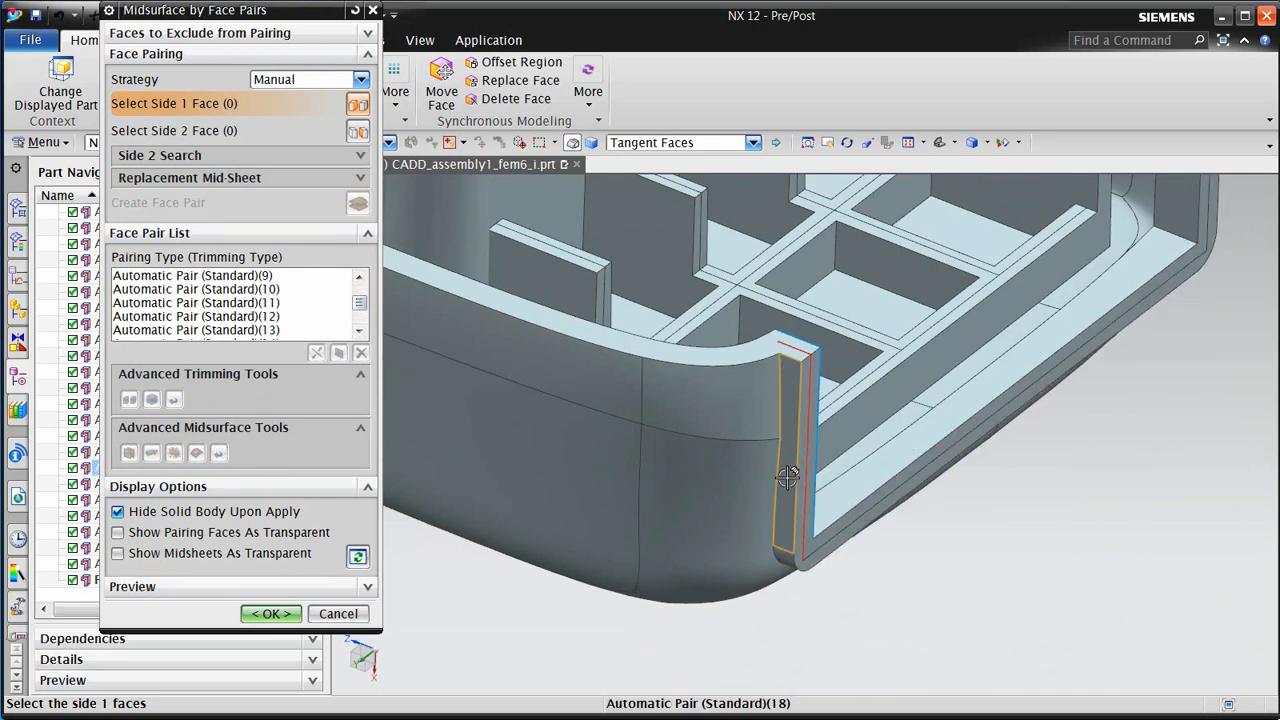
click(872, 490)
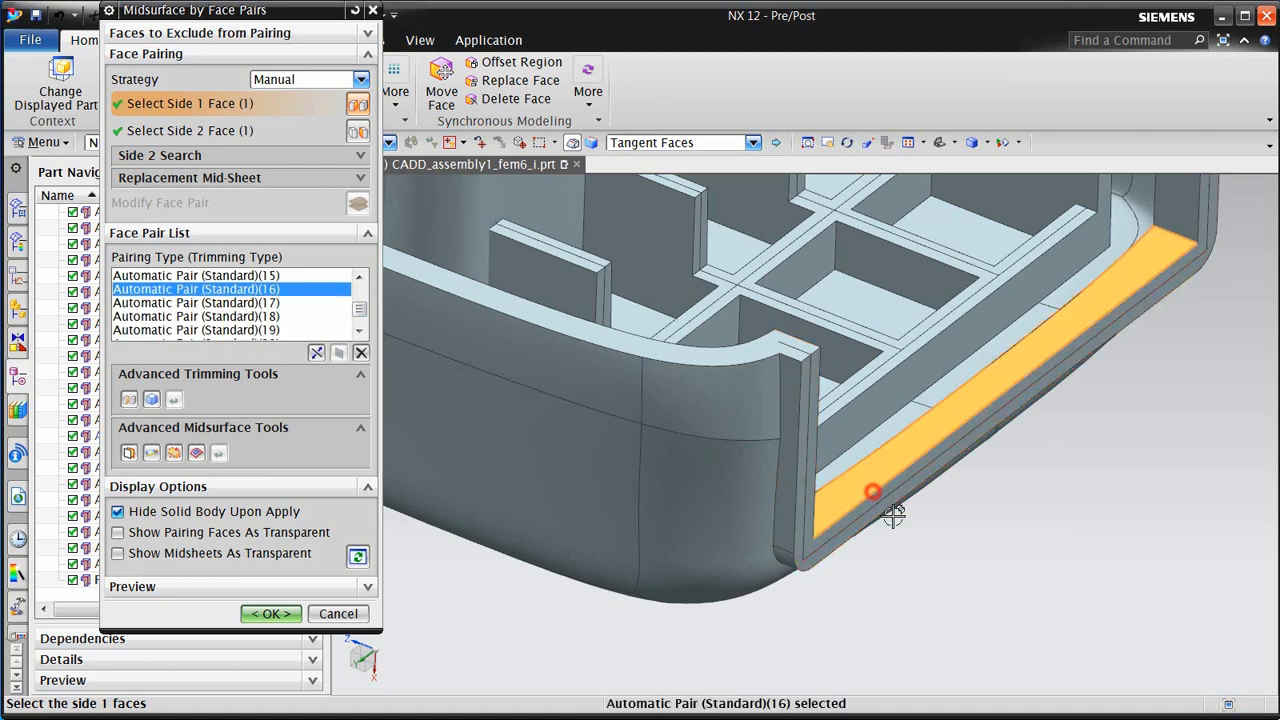
scroll(996, 549, down, 3)
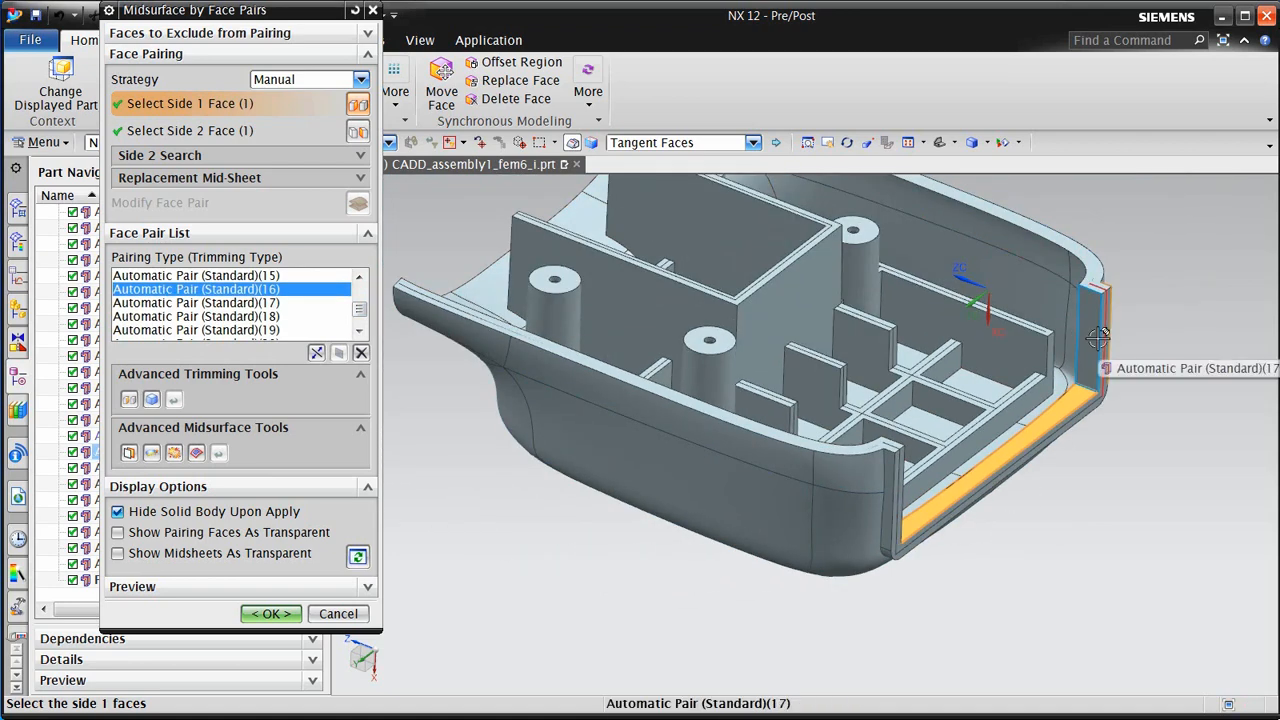
middle_drag(1099, 345, 1000, 371)
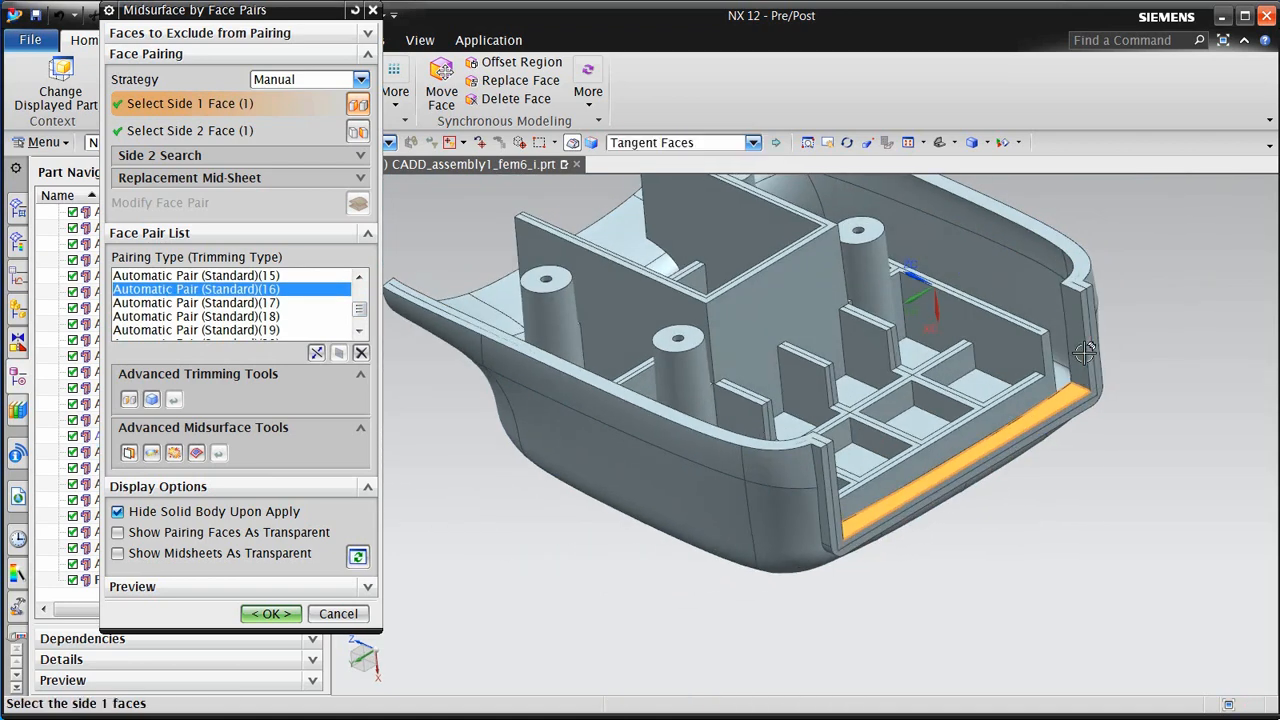
click(1086, 348)
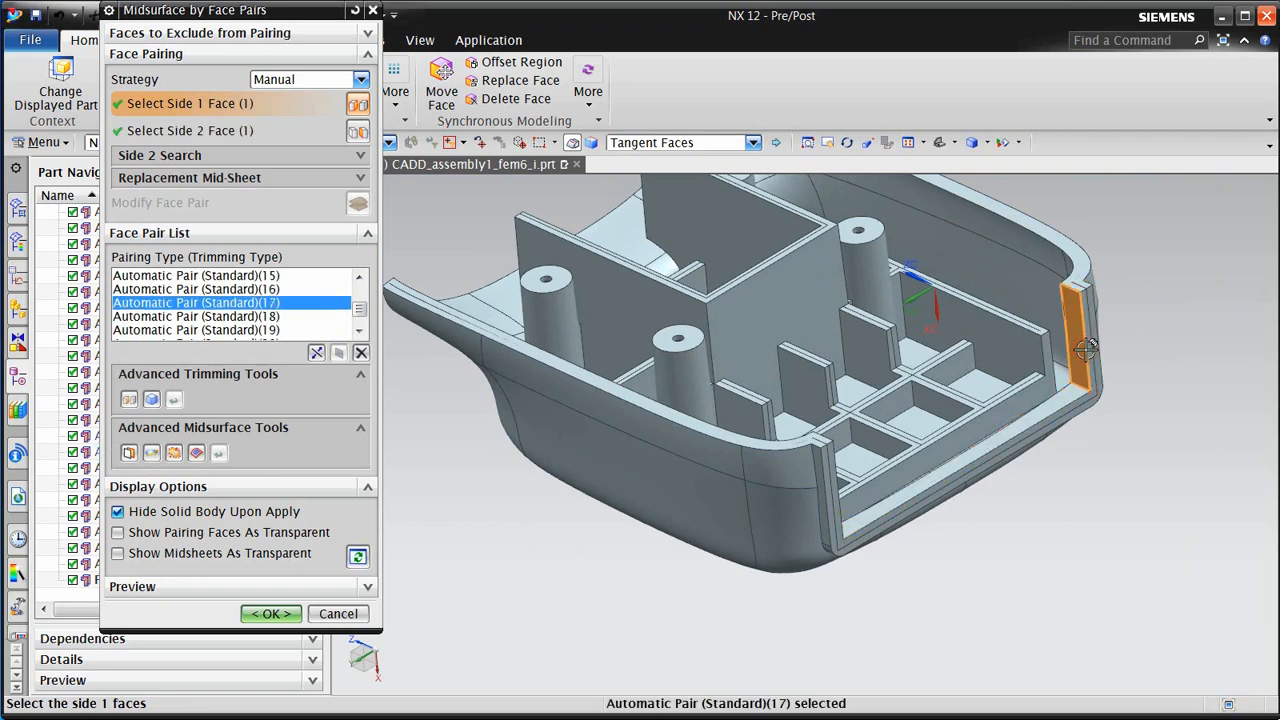
ctrl+click(277, 315)
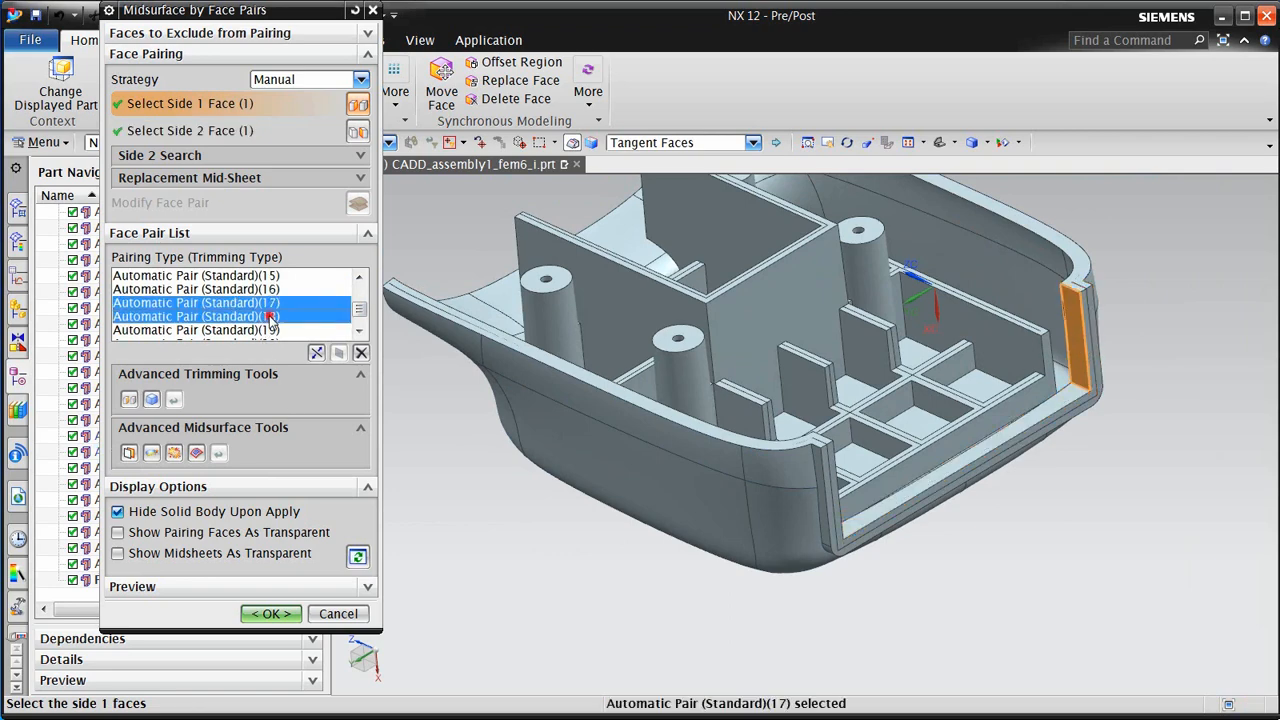
click(360, 354)
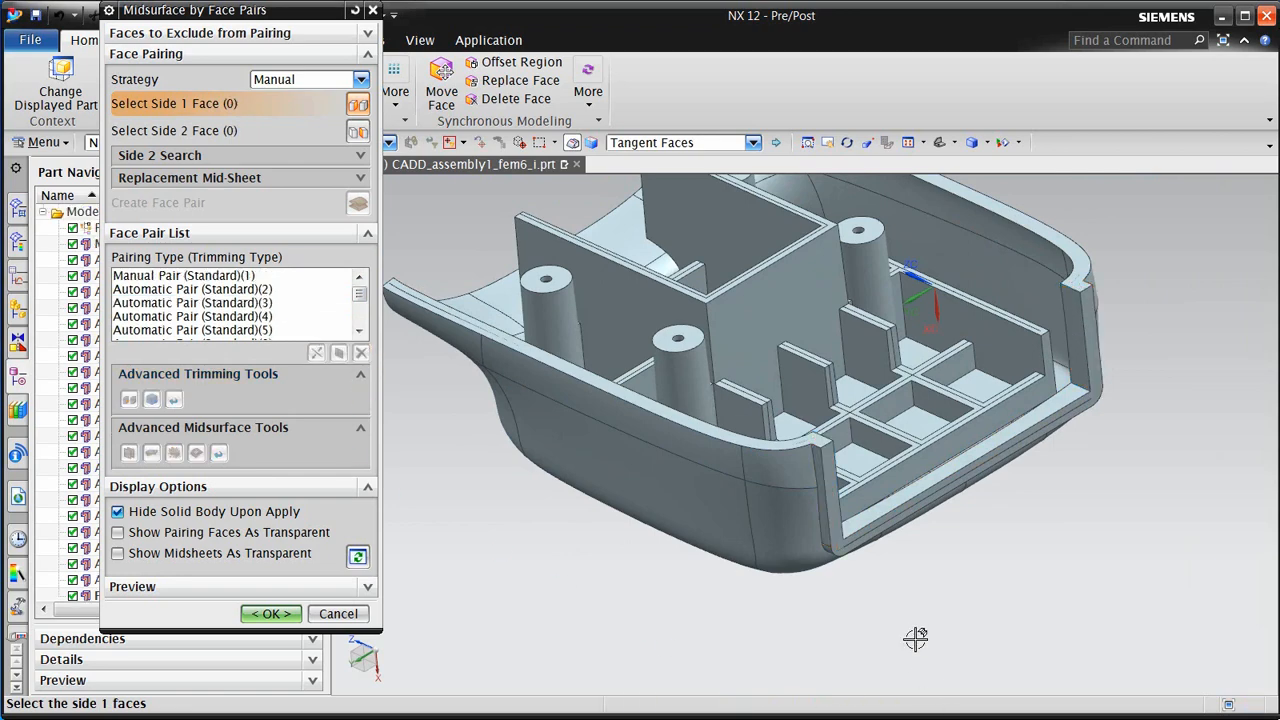
Extend face pair 16 to the whole end flange, adding both legs' inner faces to side 1 and their outer faces to side 2, and update it
click(942, 477)
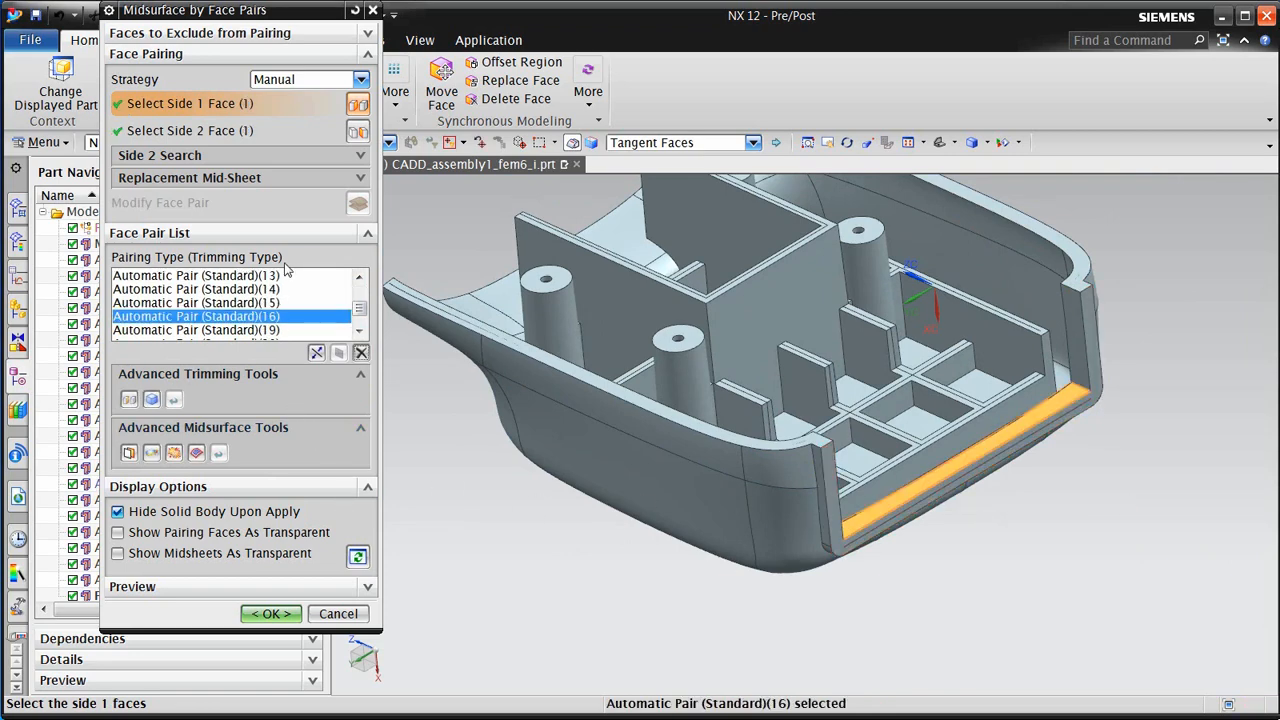
click(1066, 338)
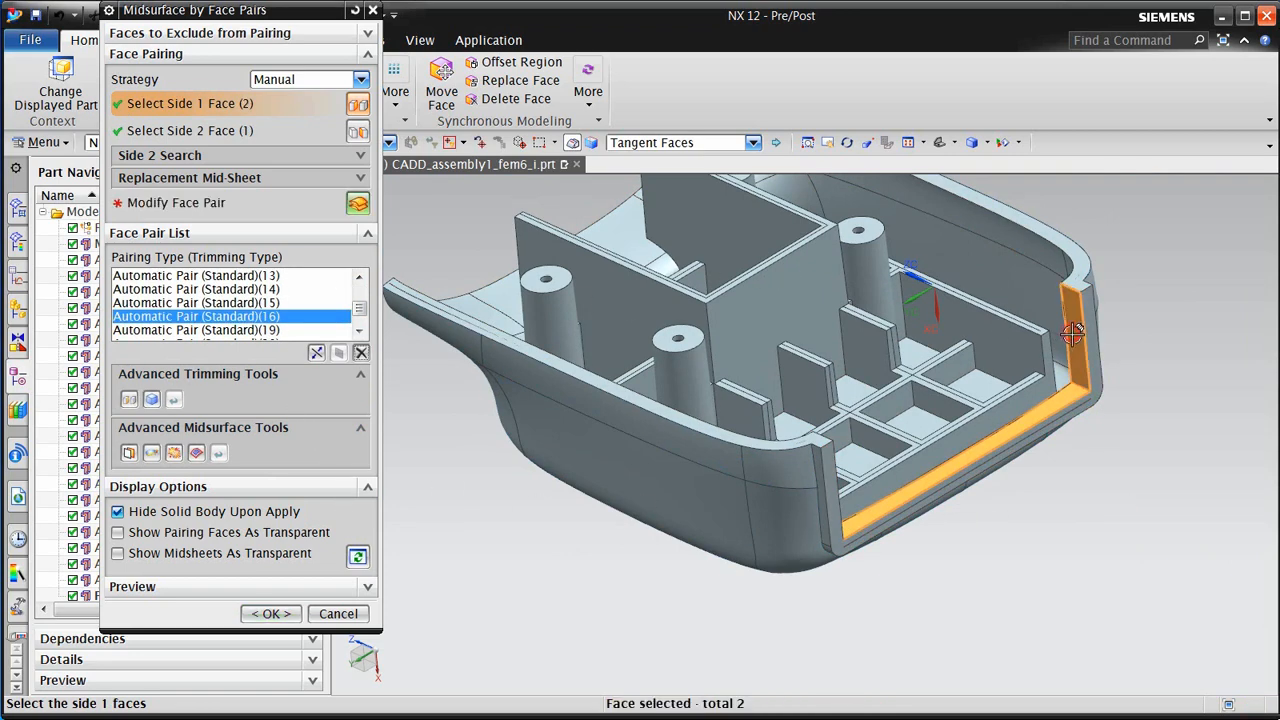
middle_drag(1066, 338, 706, 560)
click(640, 632)
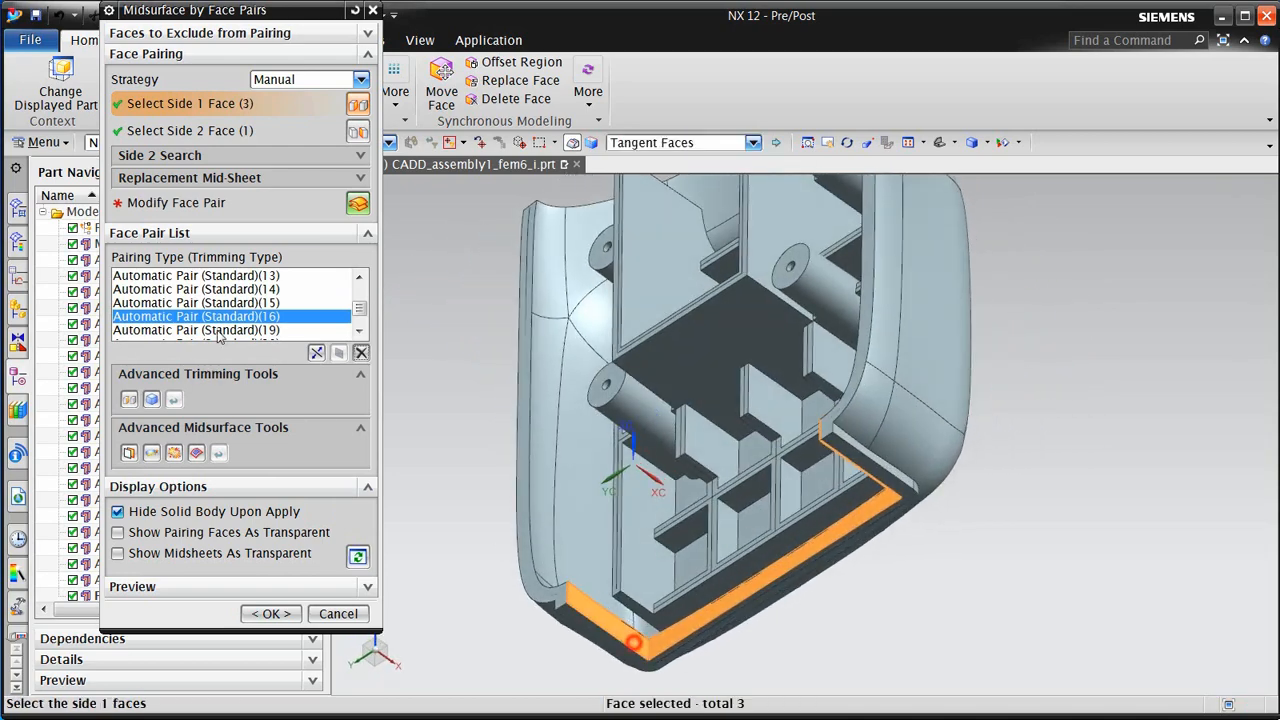
middle_click(634, 642)
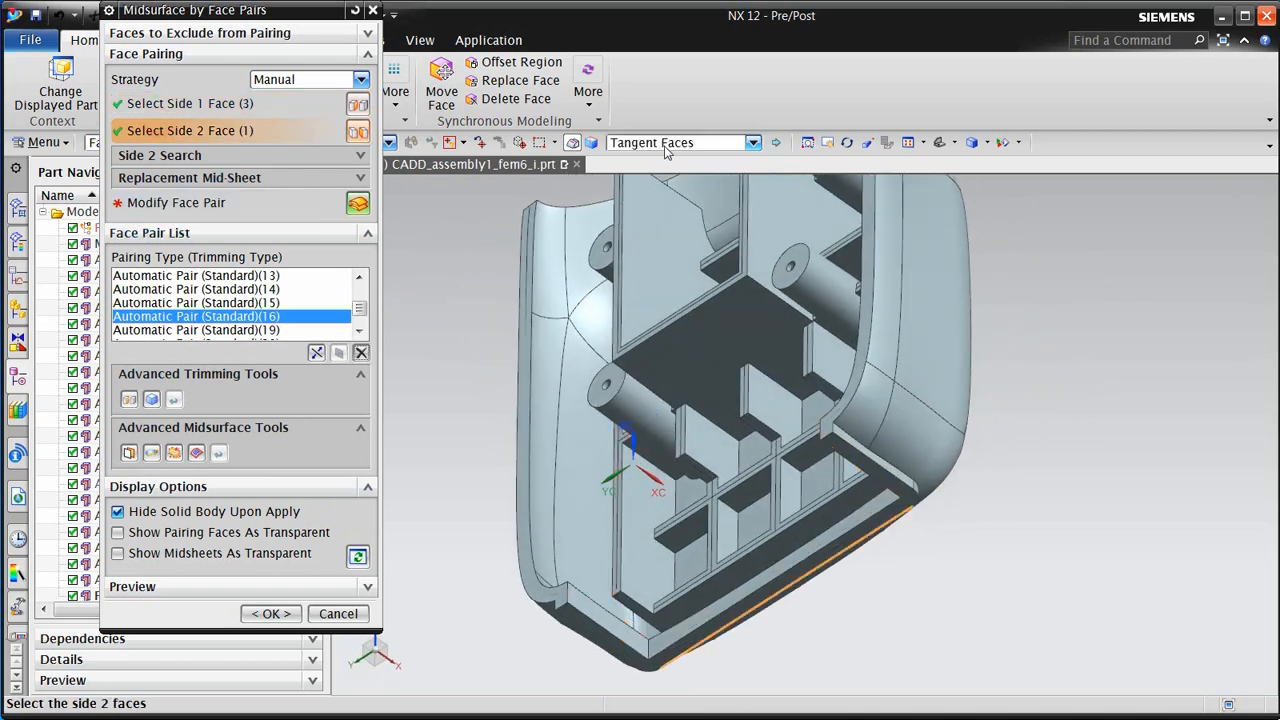
click(882, 520)
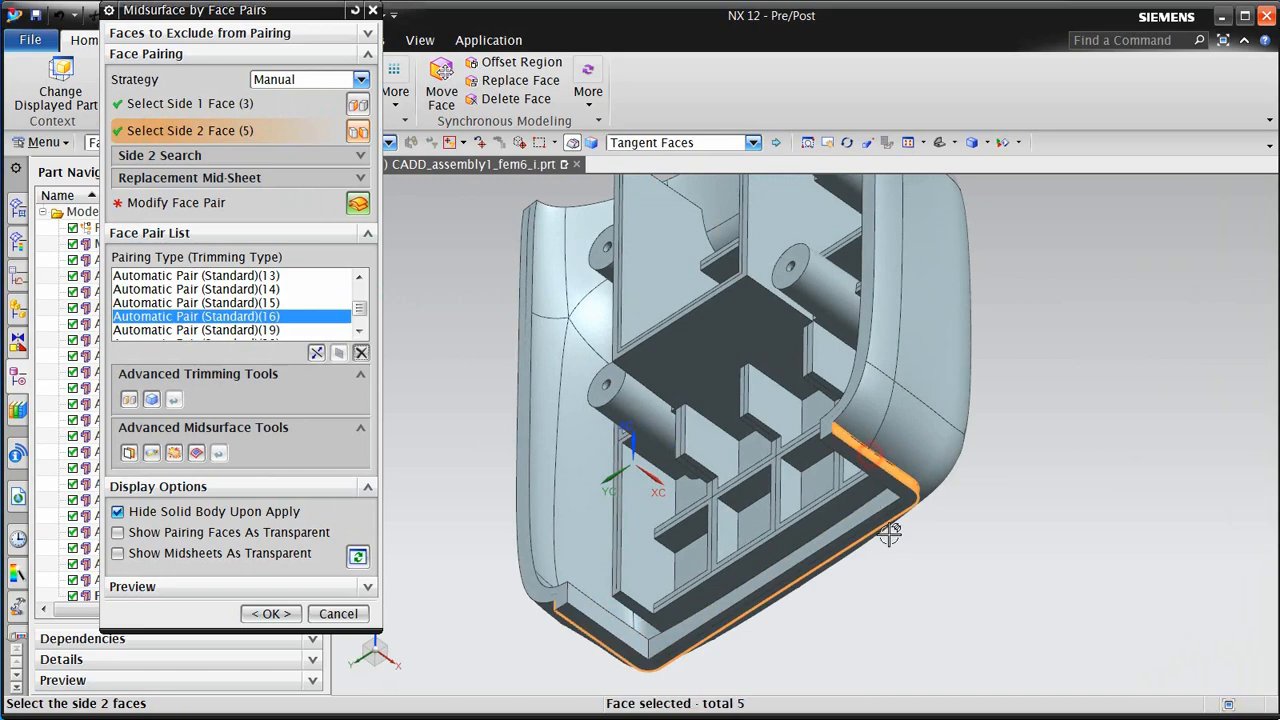
middle_drag(888, 530, 666, 458)
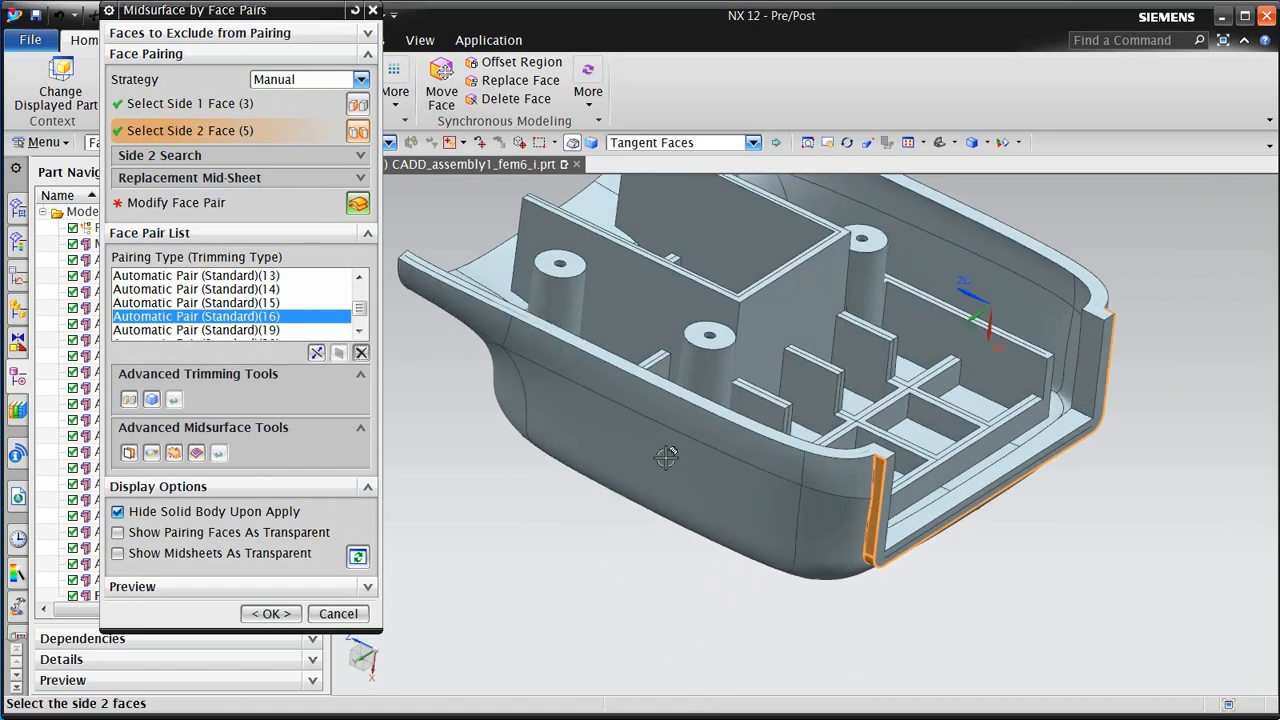
click(357, 203)
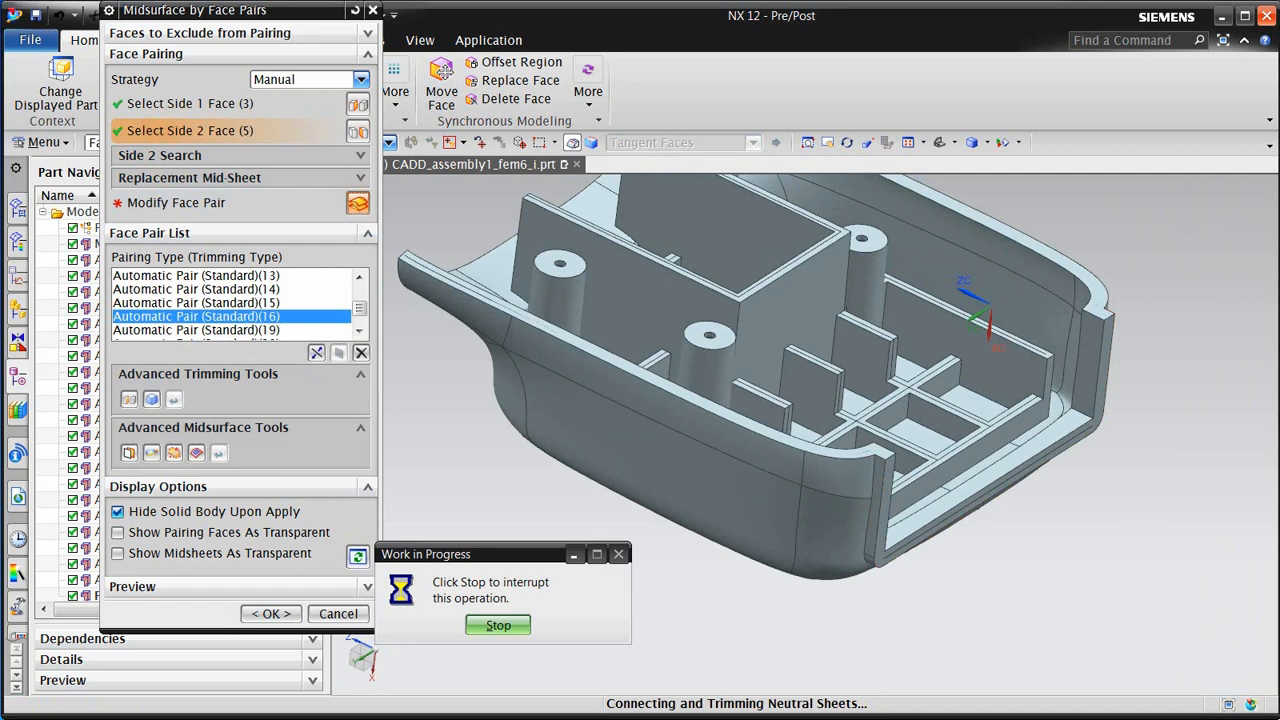
Select the end flange's manual face pair 16 and swap its side 1 and side 2 faces
scroll(875, 560, up, 6)
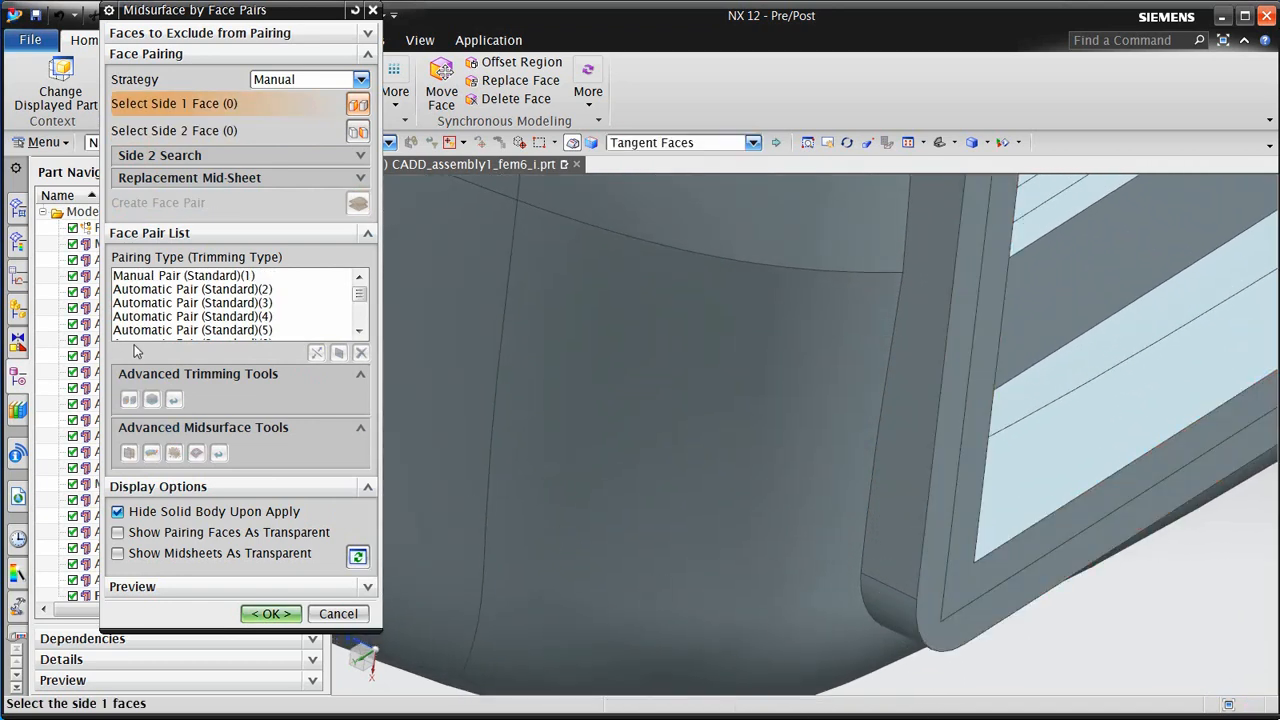
click(1062, 497)
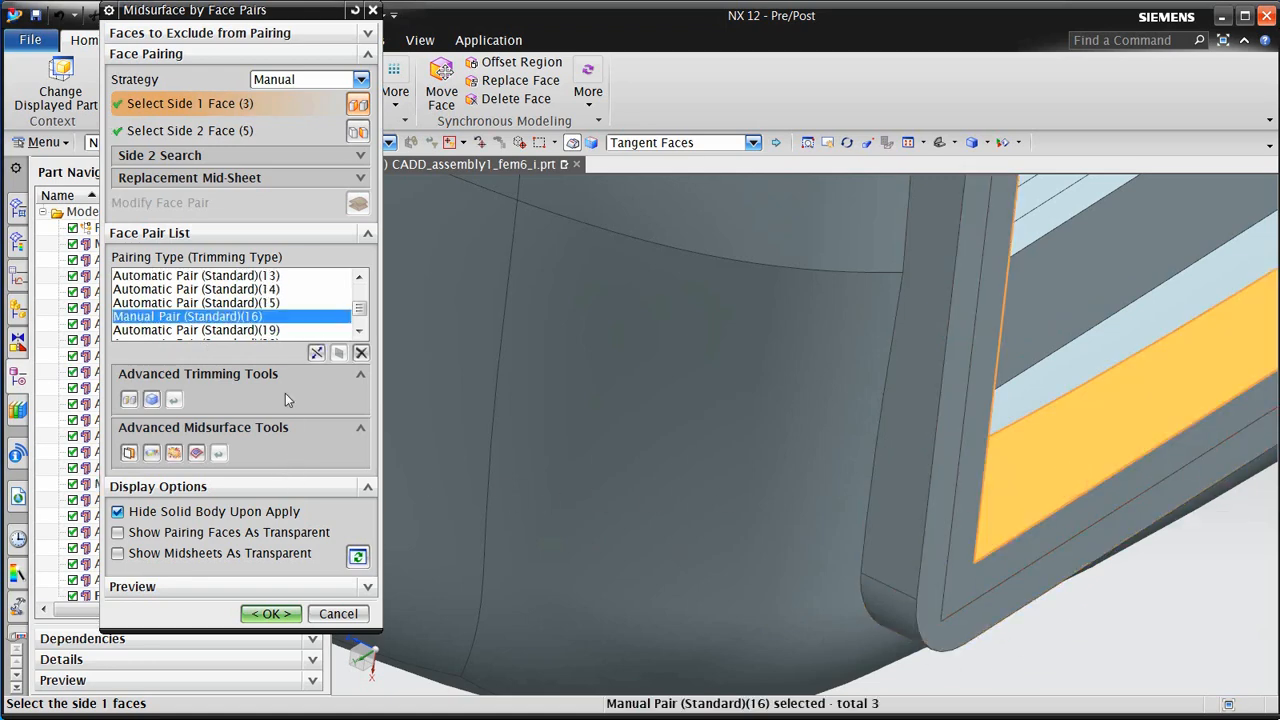
click(316, 353)
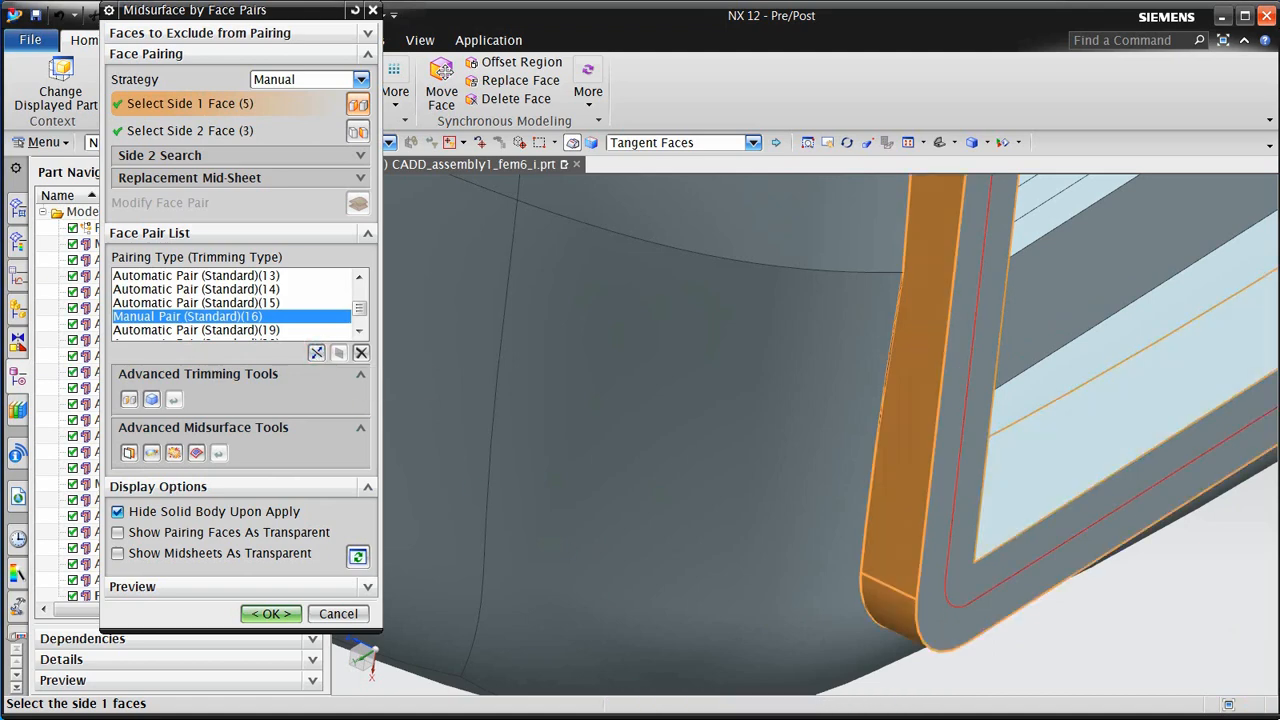
Add the rib-end face beside the corner boss to side 2 of the long rib's face pair 5 and update the pair
scroll(967, 562, down, 5)
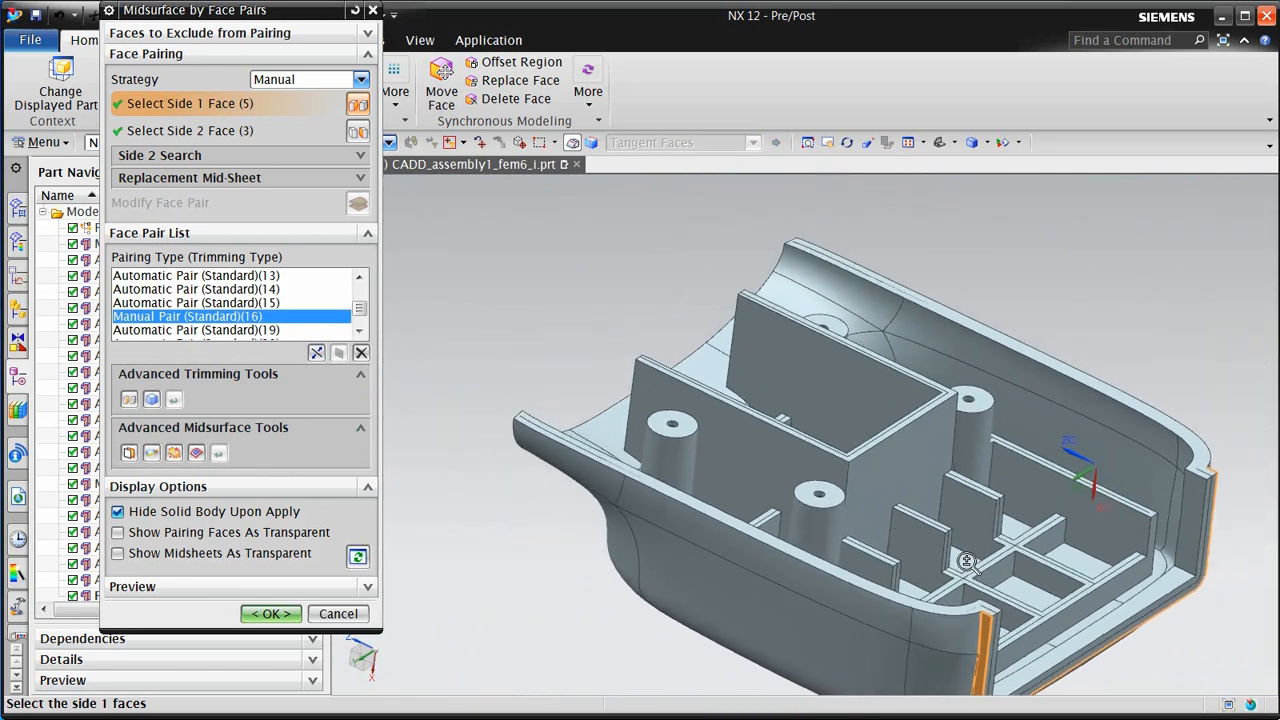
middle_drag(967, 562, 950, 510)
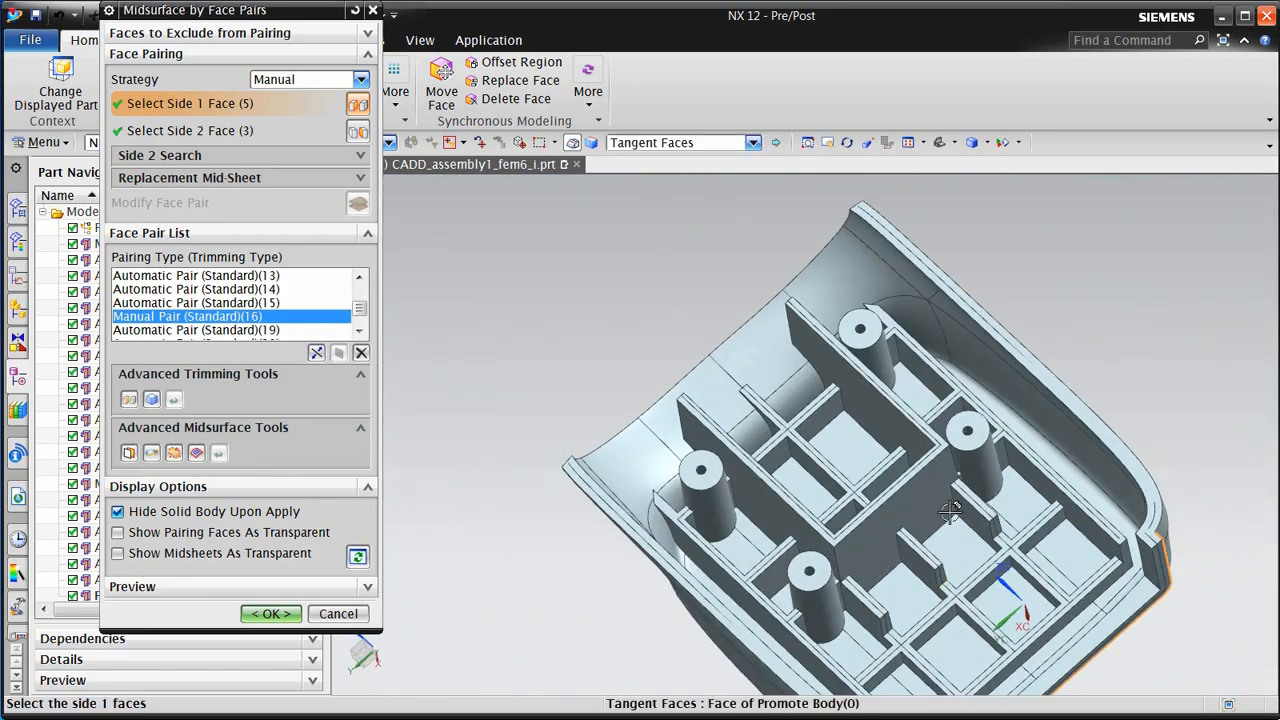
scroll(910, 315, up, 5)
middle_drag(910, 315, 920, 497)
click(925, 490)
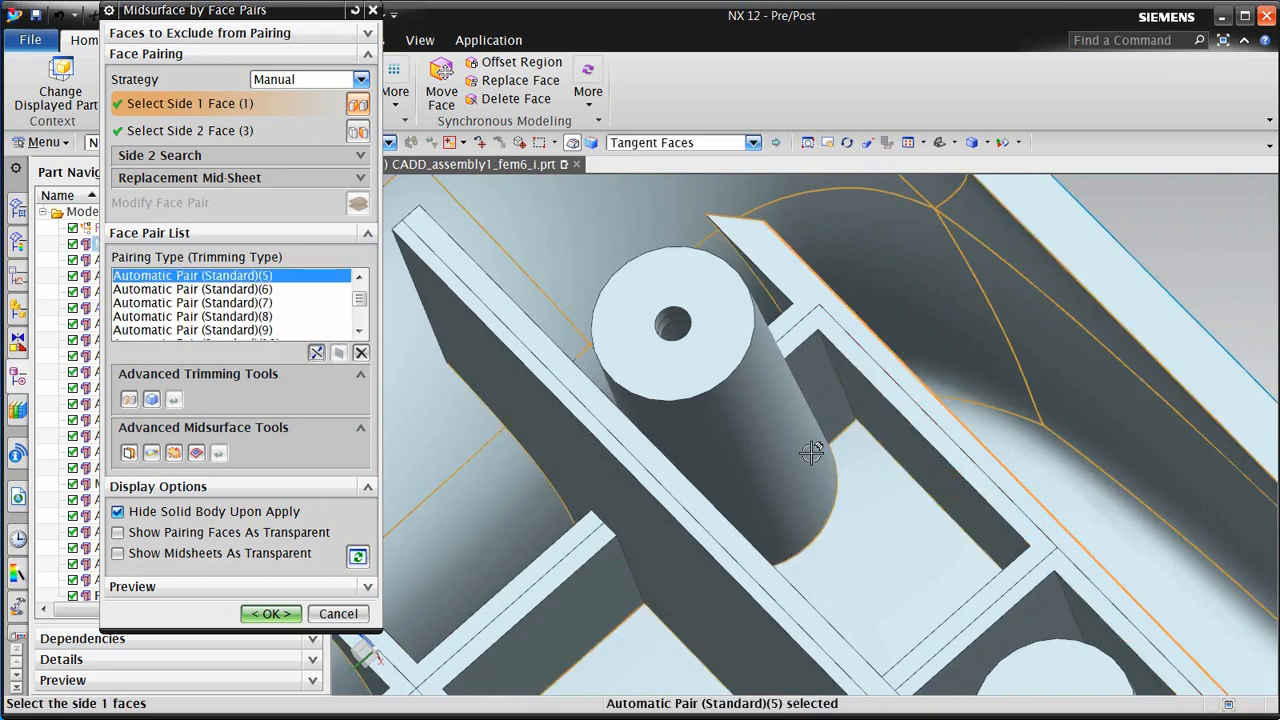
click(237, 134)
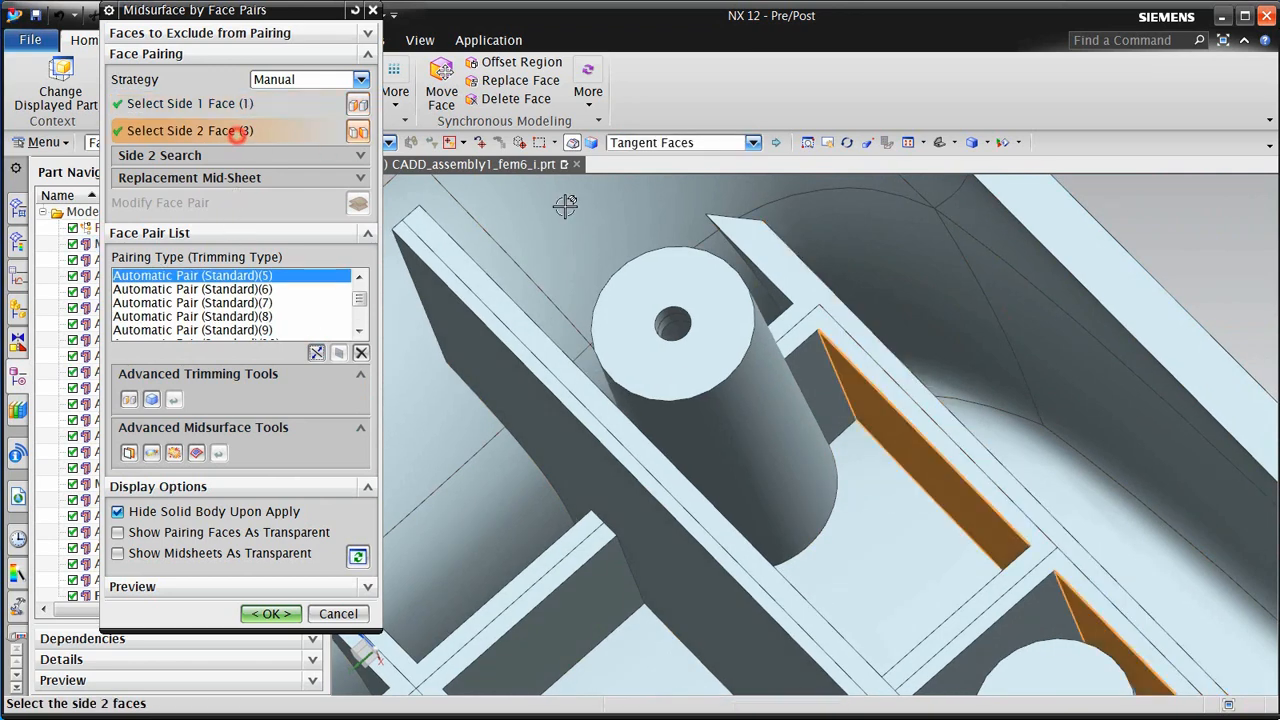
click(770, 290)
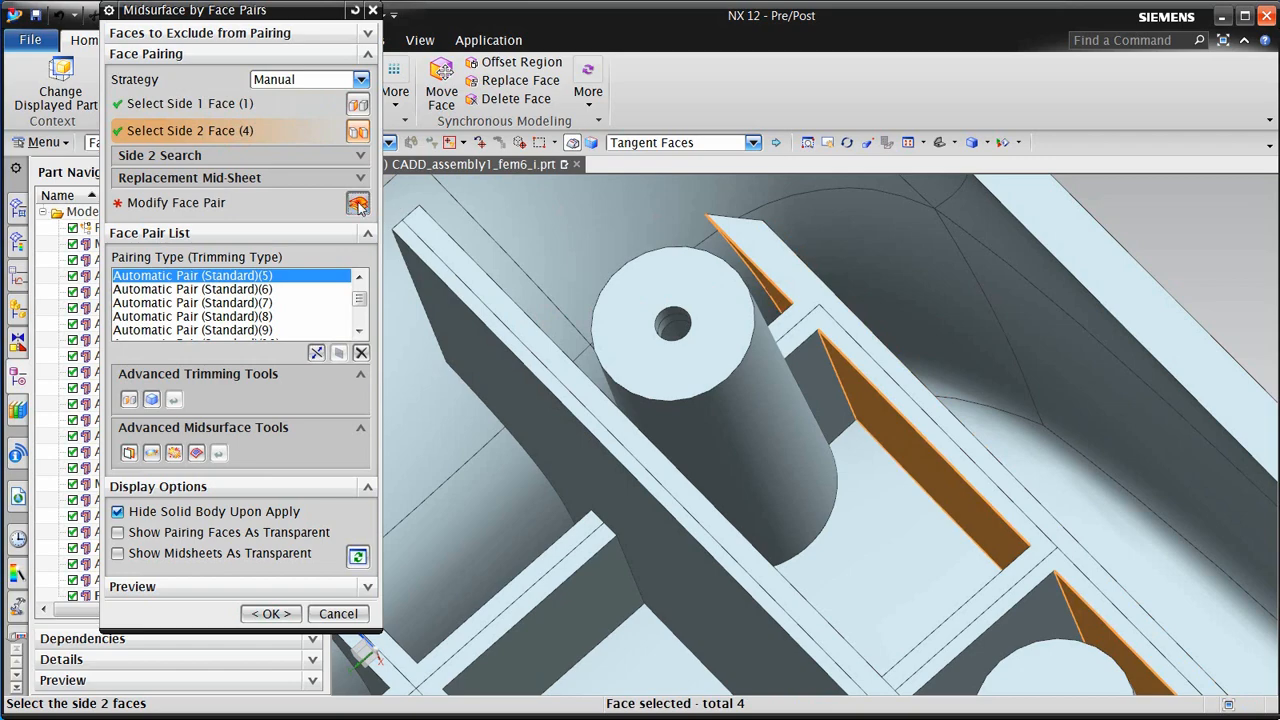
click(358, 204)
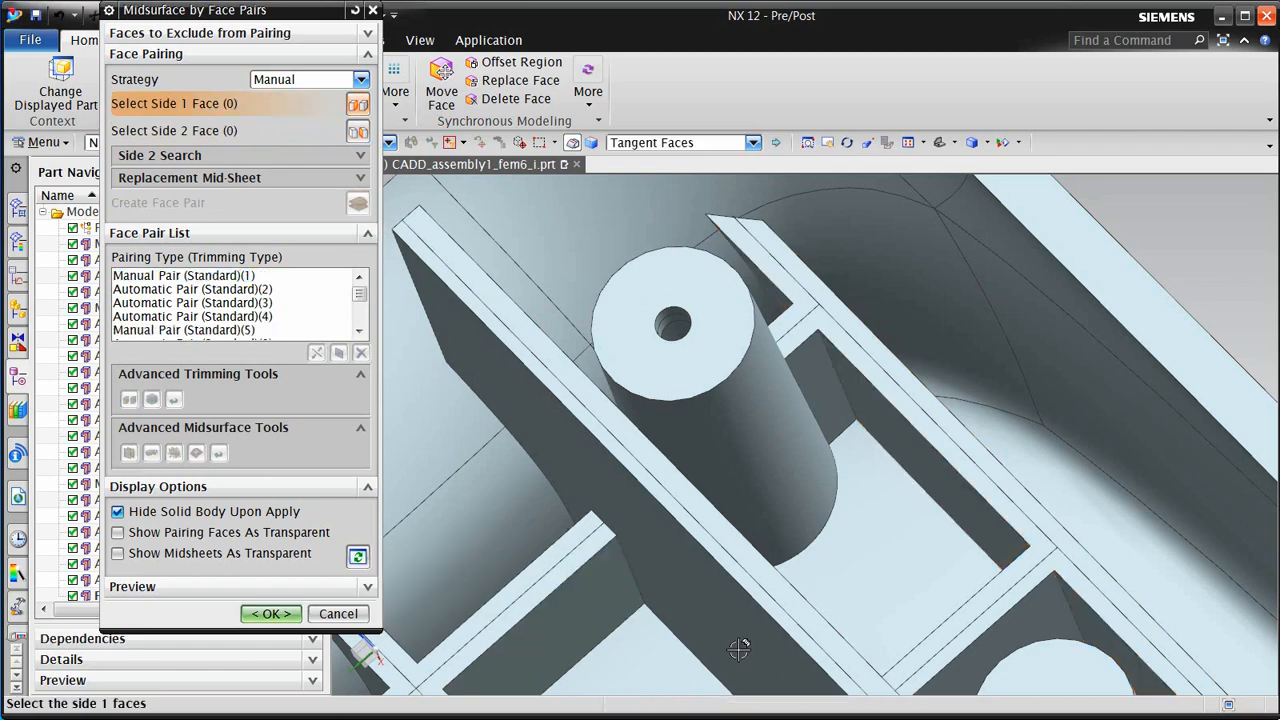
Add the rib-end face beside the boss to side 2 of the opposite long rib's face pair 6 and update the pair
shift+middle_drag(686, 554, 753, 578)
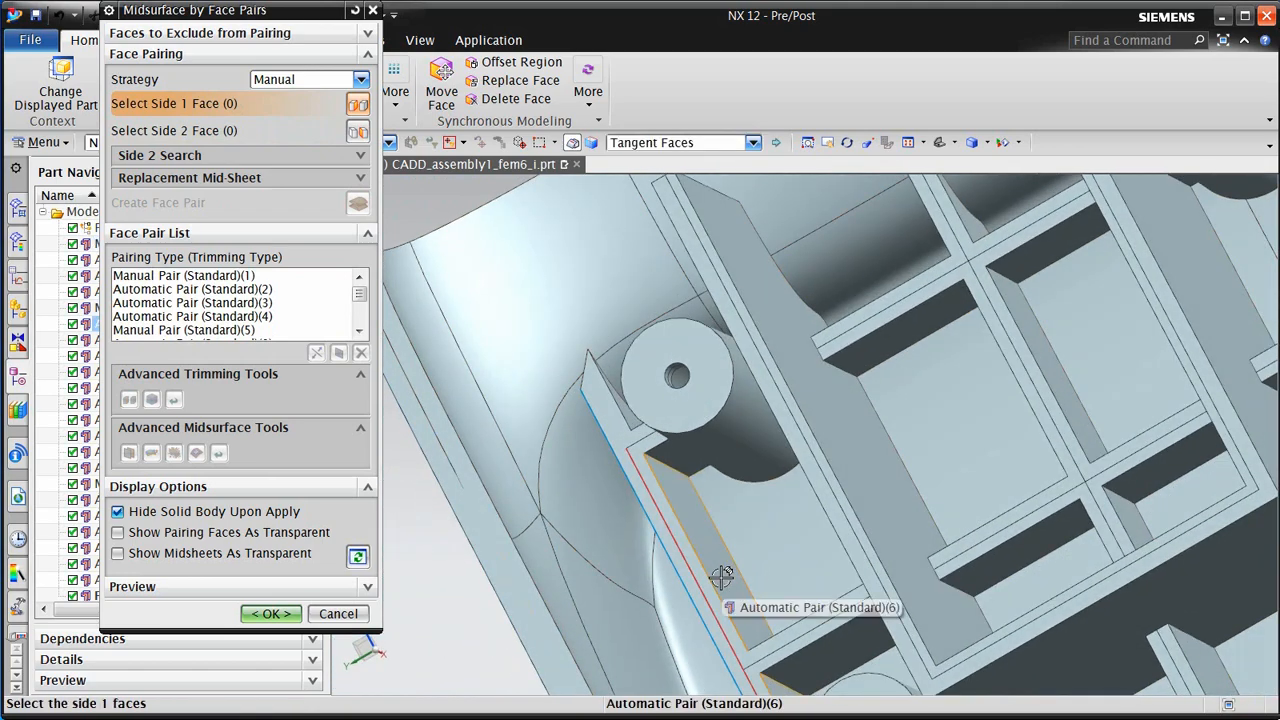
click(722, 577)
click(255, 131)
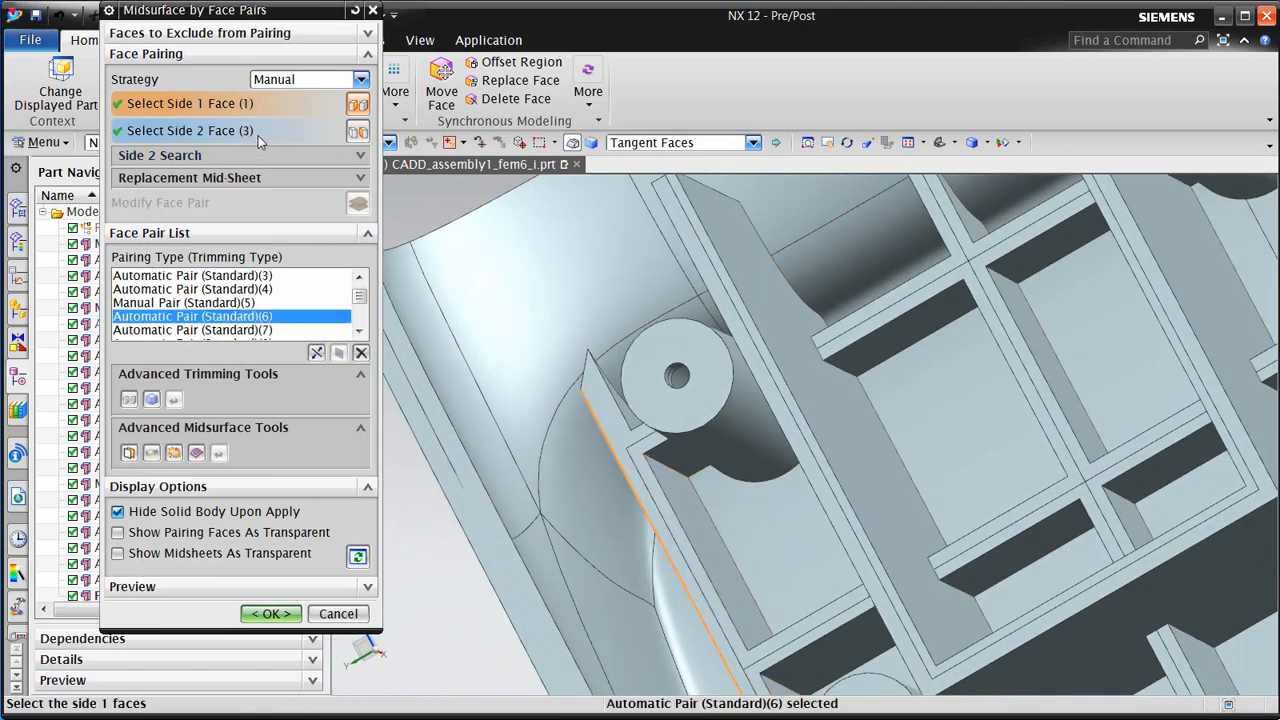
click(625, 413)
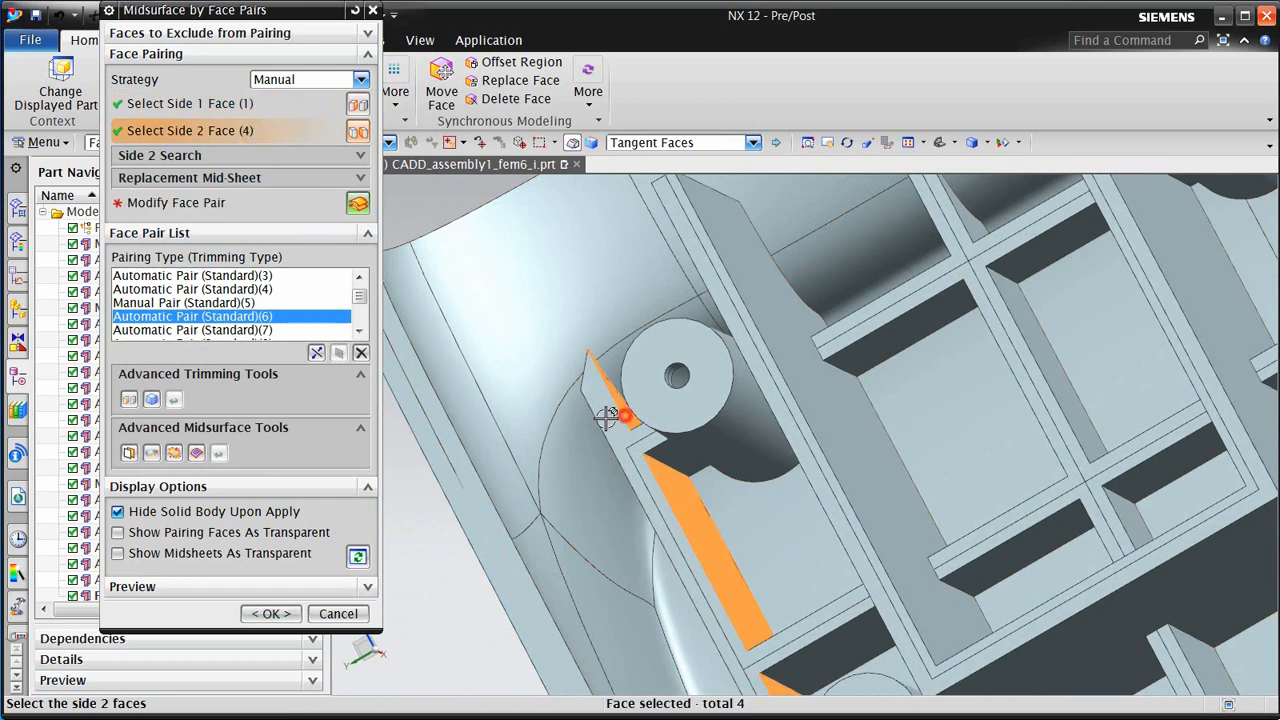
click(356, 204)
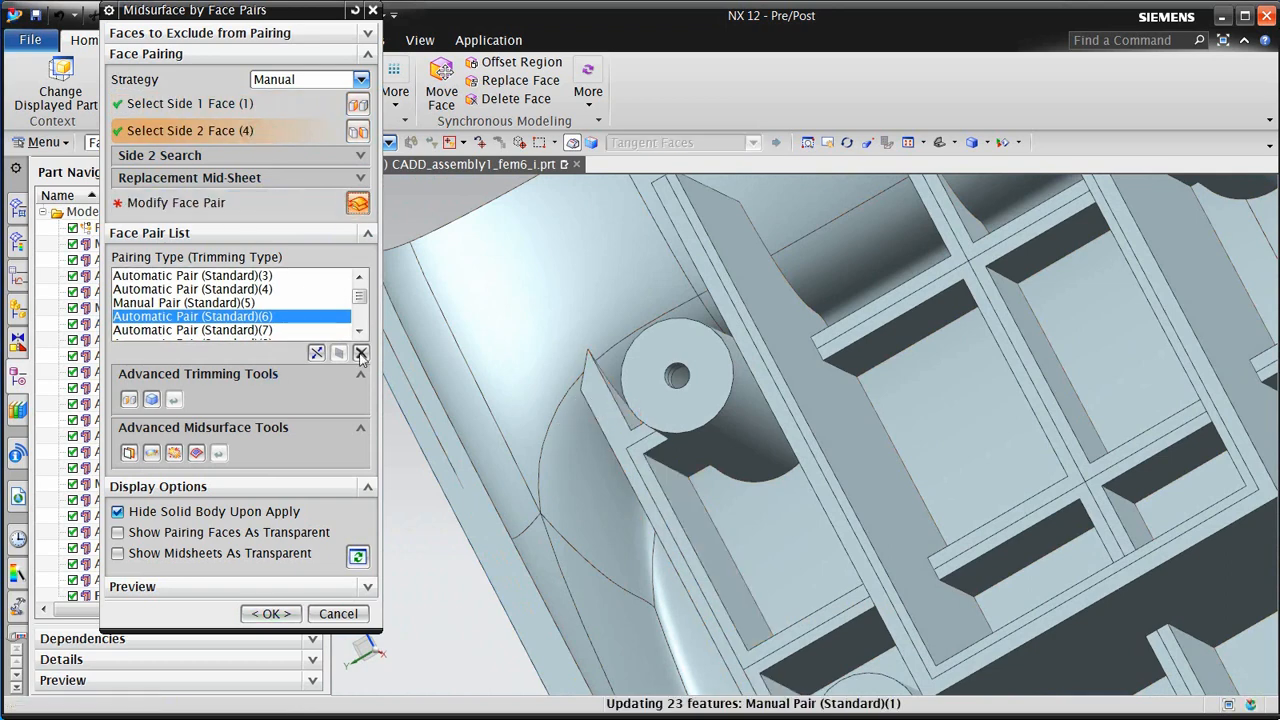
Apply the face pair edits and inspect the regenerated midsurface from inside and underneath
click(270, 613)
scroll(510, 480, down, 5)
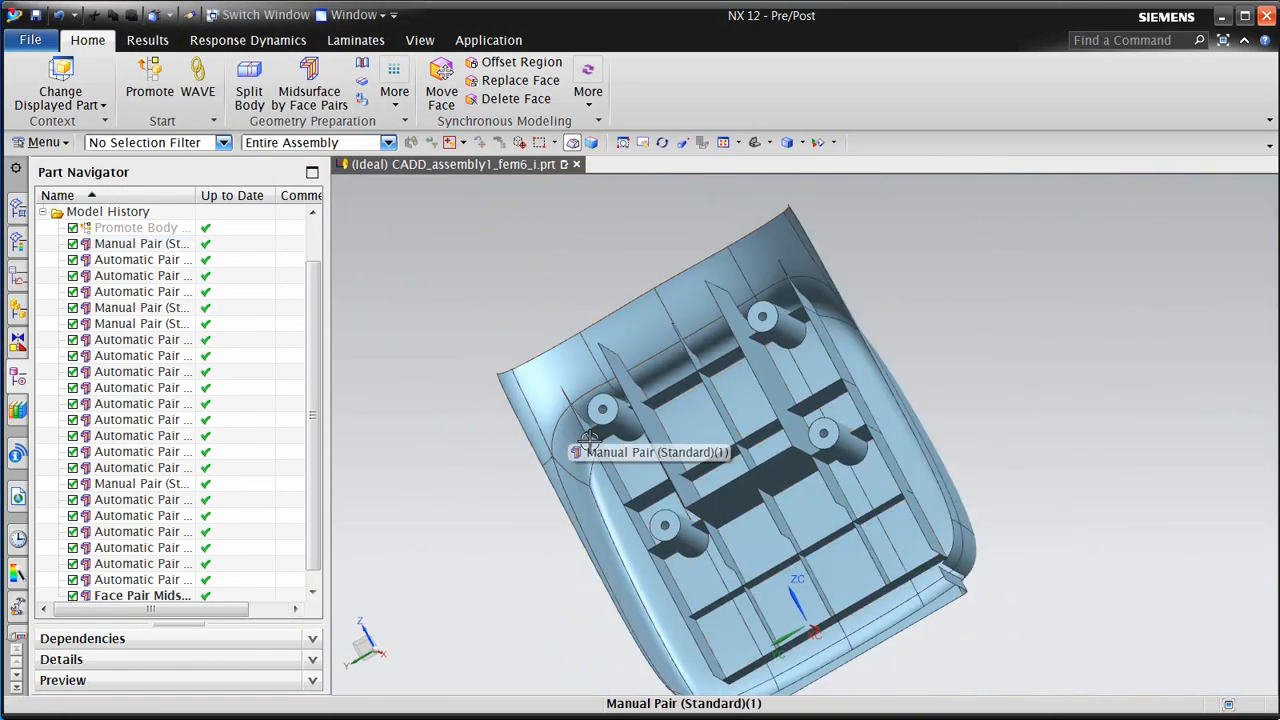
middle_drag(588, 440, 563, 325)
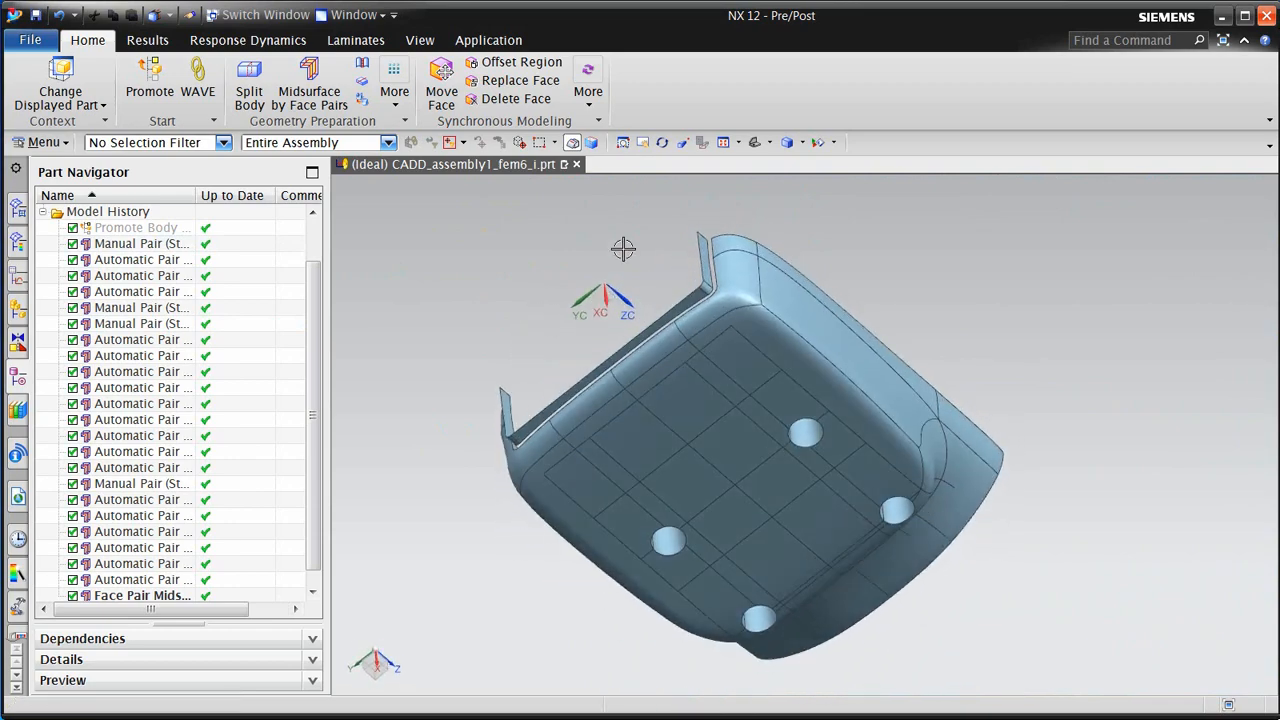
Switch the idealized part to the Modeling application and bring up its surface tools
scroll(638, 228, up, 3)
click(500, 41)
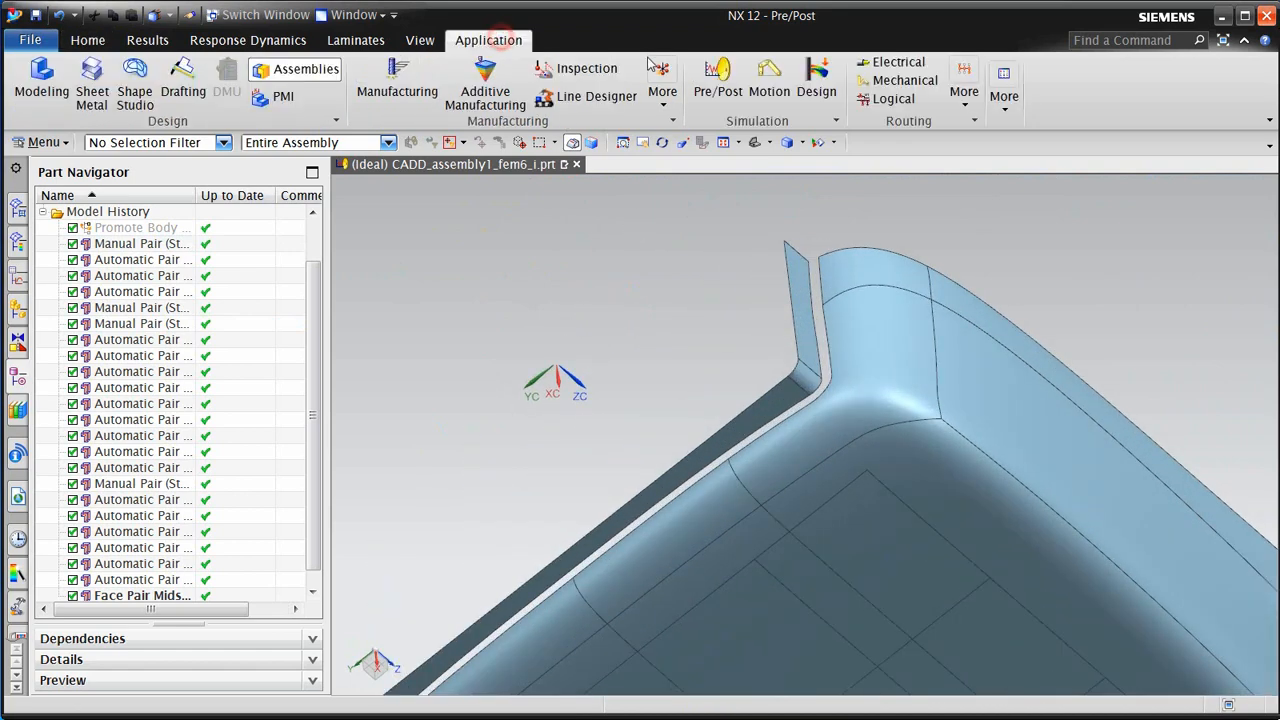
click(28, 88)
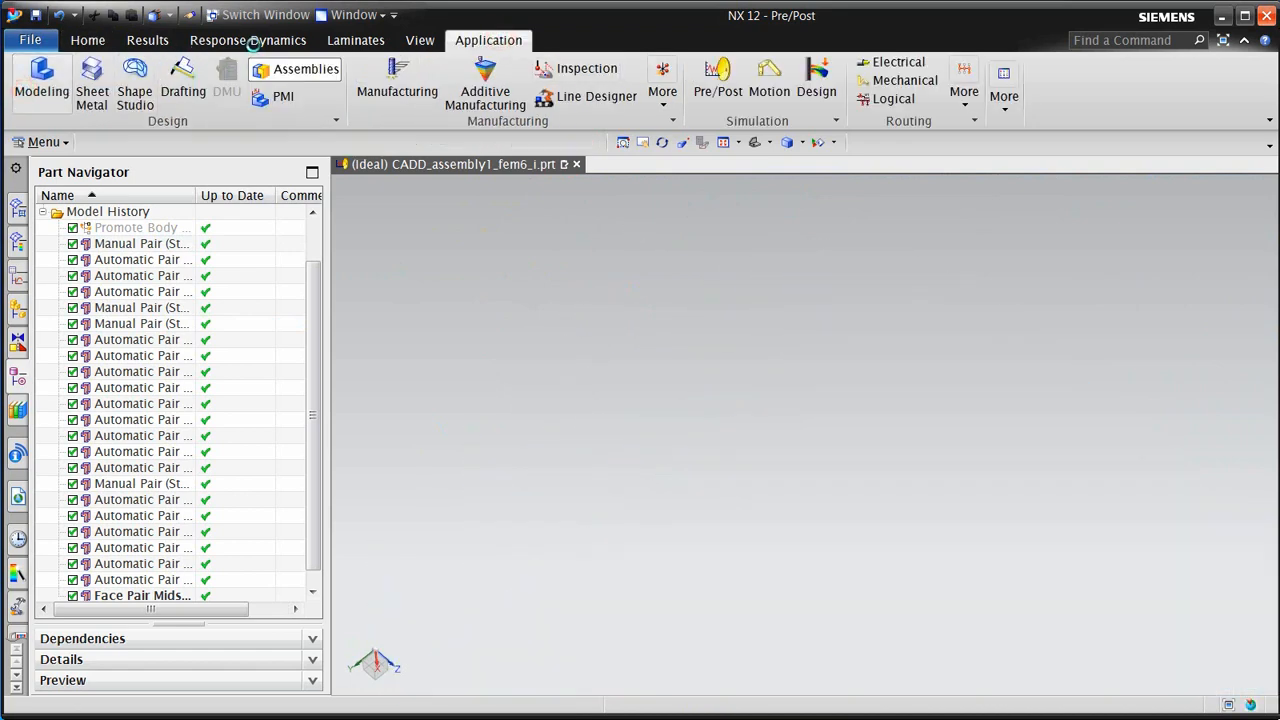
click(287, 40)
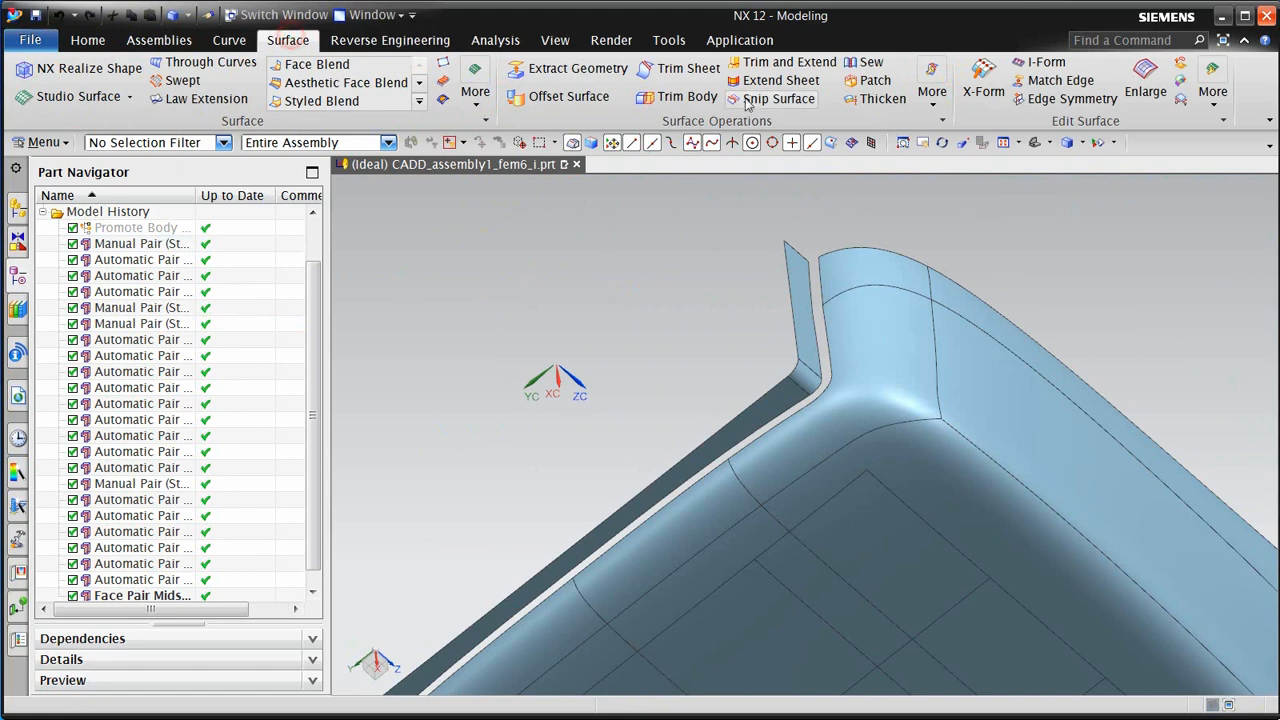
Extend the cover shell's open edge chain along the end gap until the end flange's tangent faces with Extend Sheet
click(778, 81)
click(823, 330)
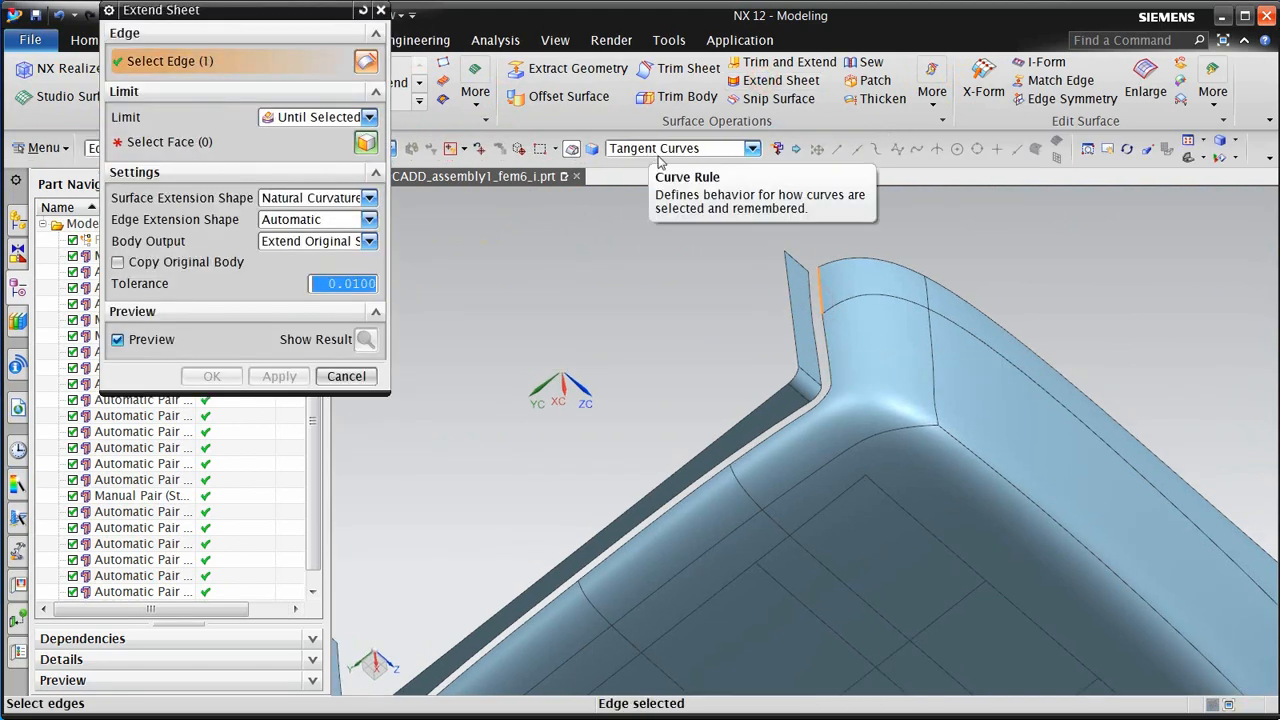
click(838, 340)
scroll(838, 340, down, 4)
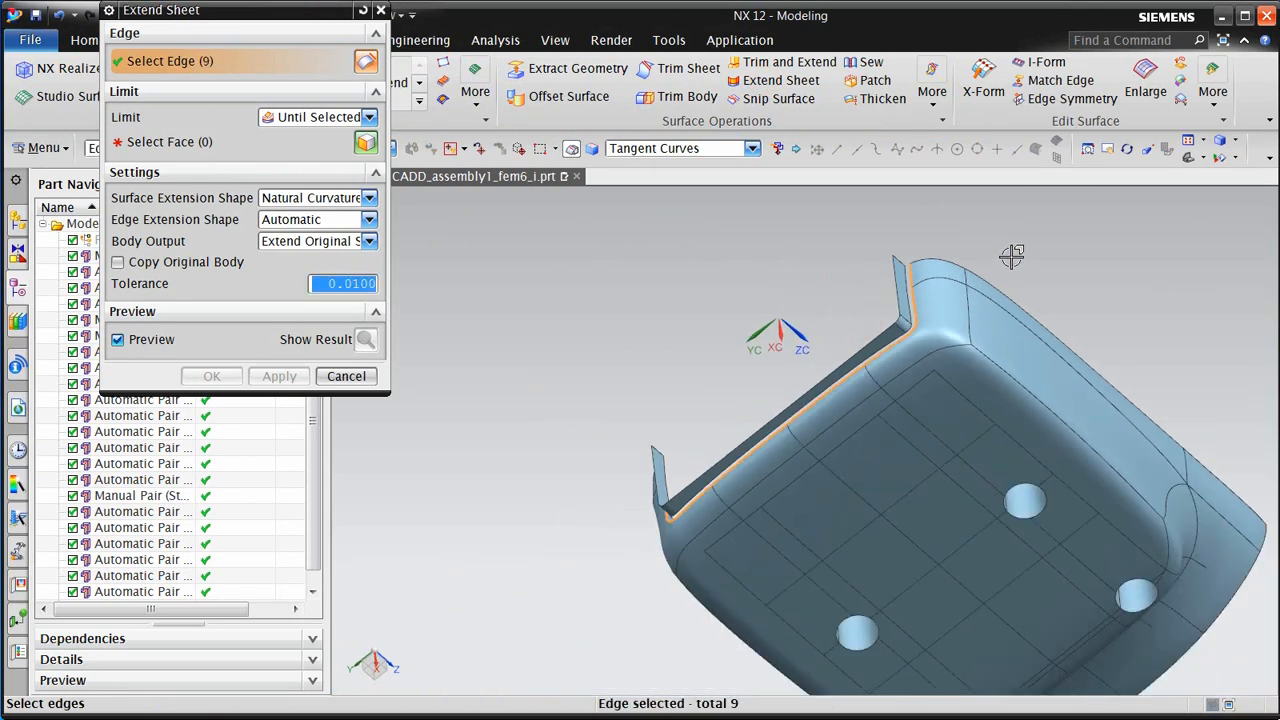
middle_drag(818, 399, 826, 404)
scroll(826, 404, up, 3)
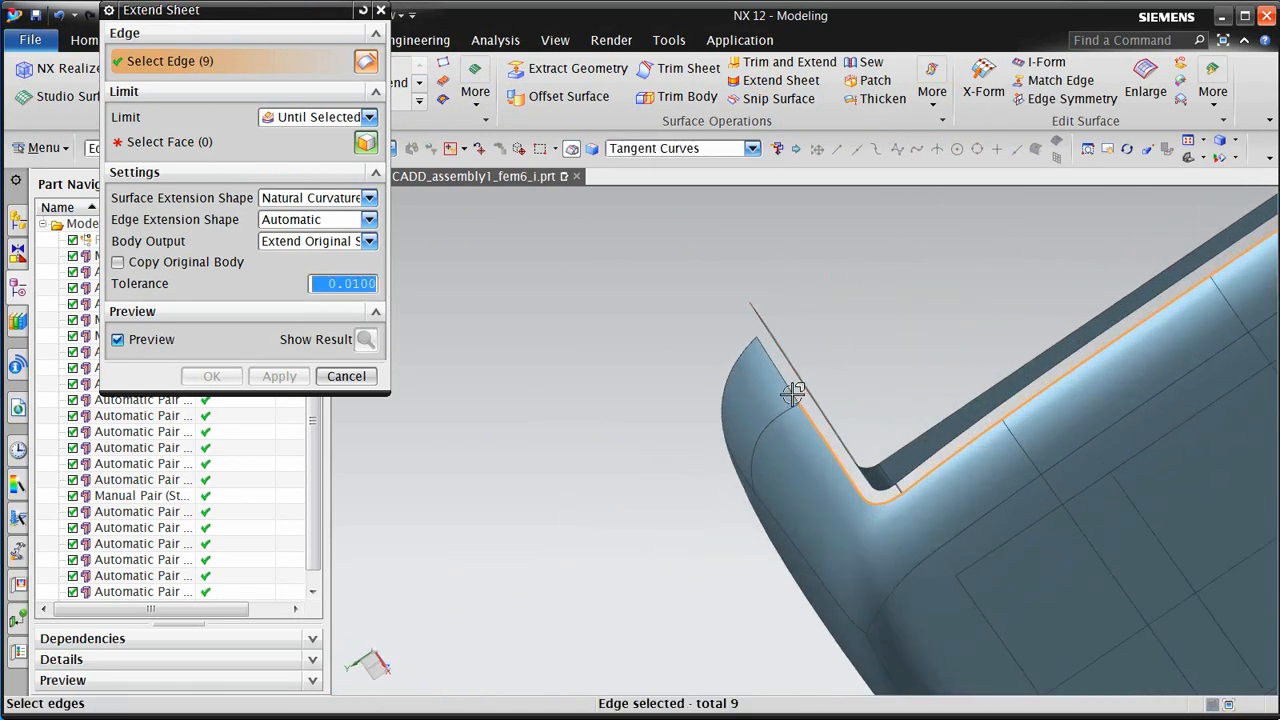
click(768, 382)
click(243, 141)
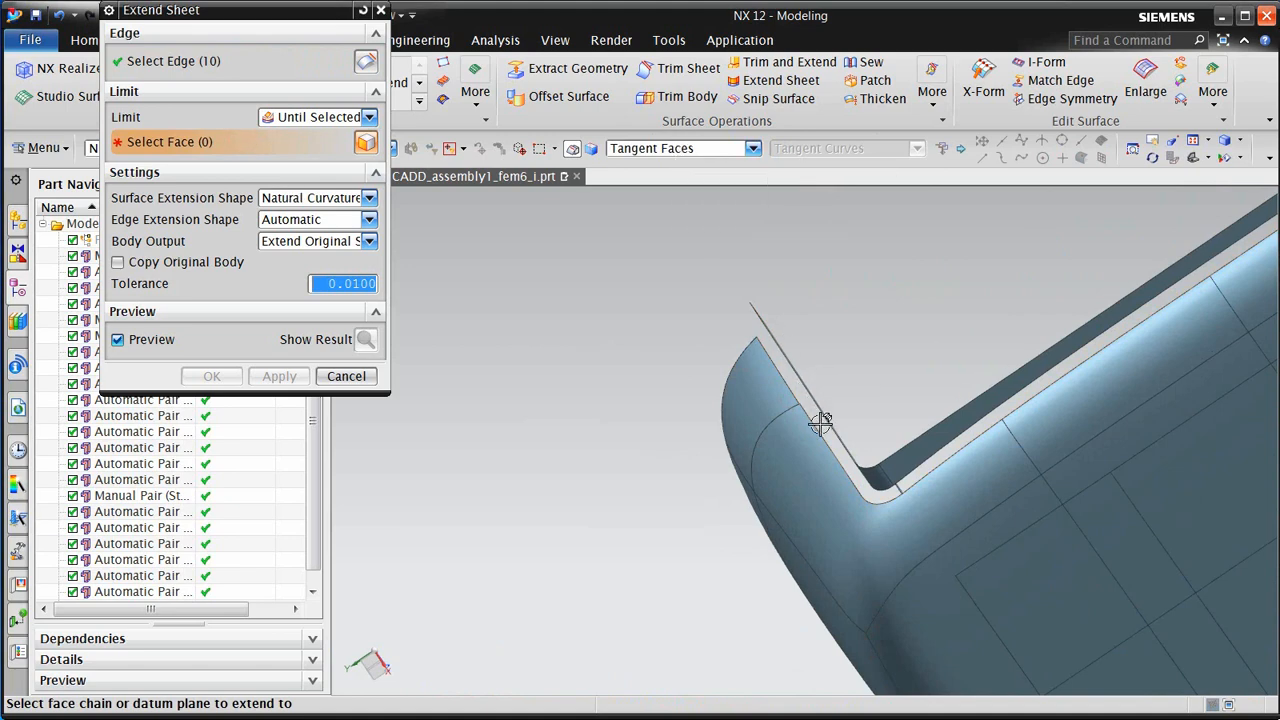
click(901, 458)
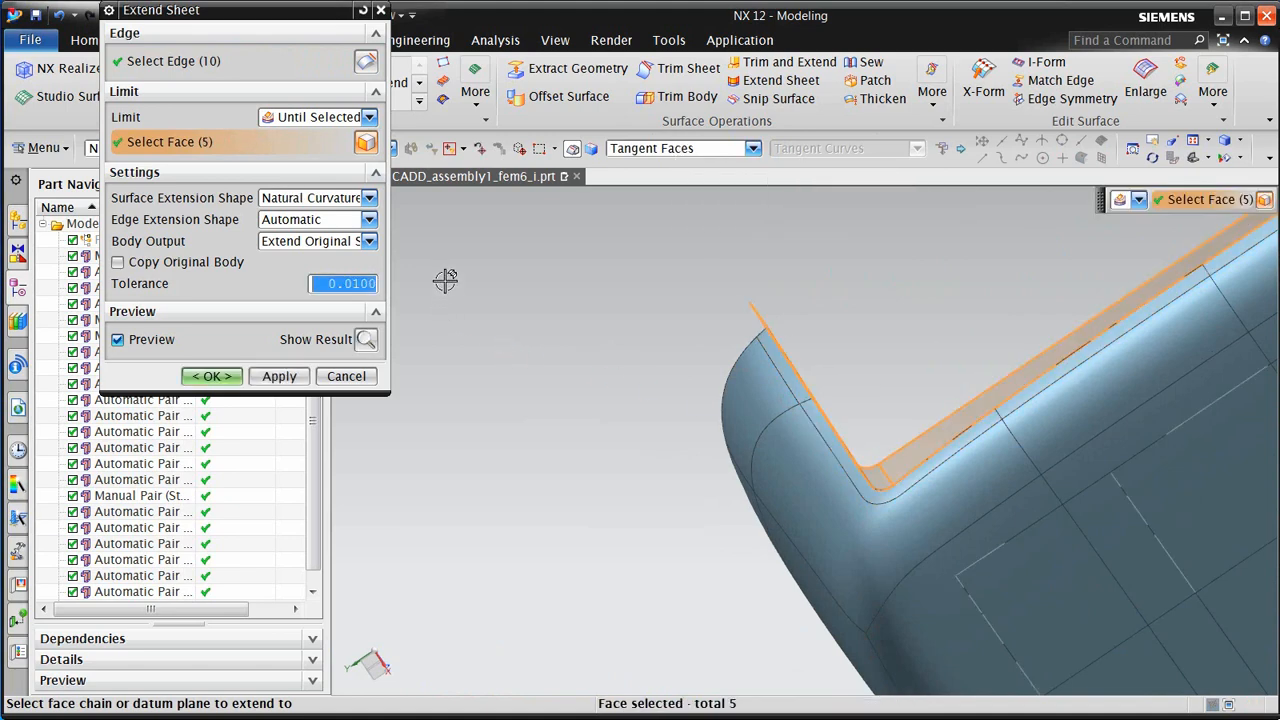
click(226, 376)
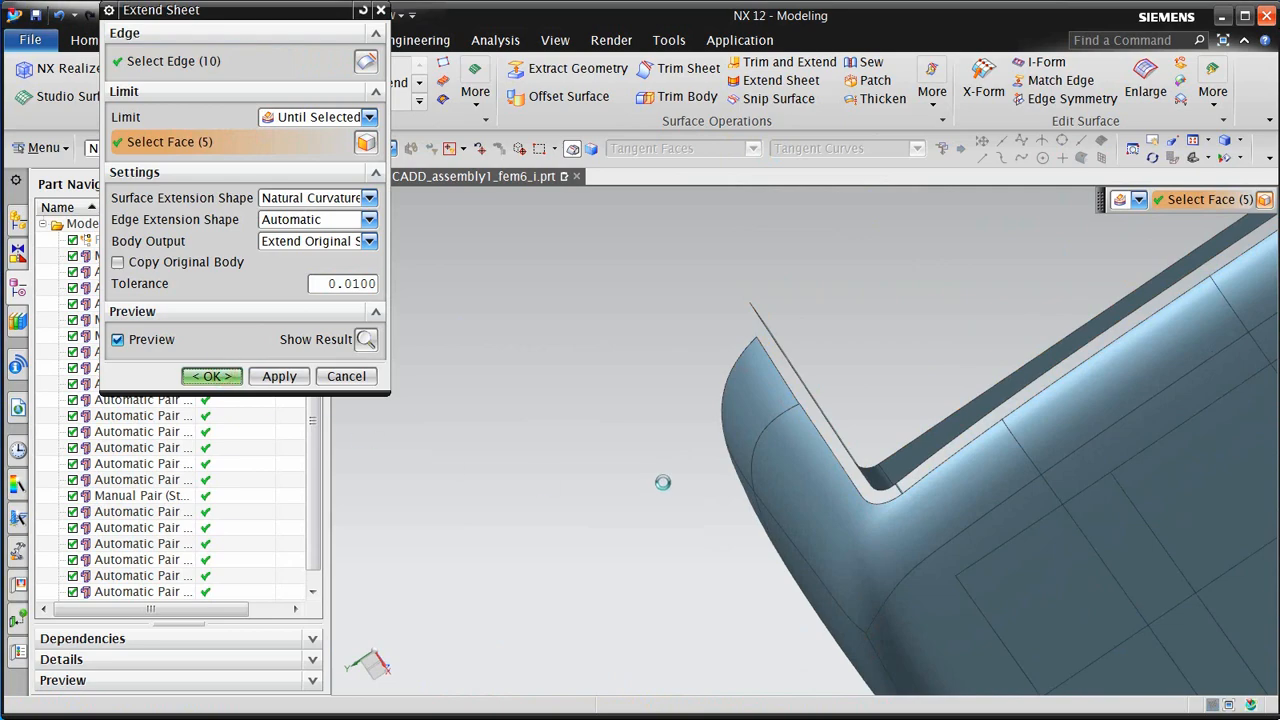
middle_drag(940, 402, 865, 501)
scroll(531, 332, down, 2)
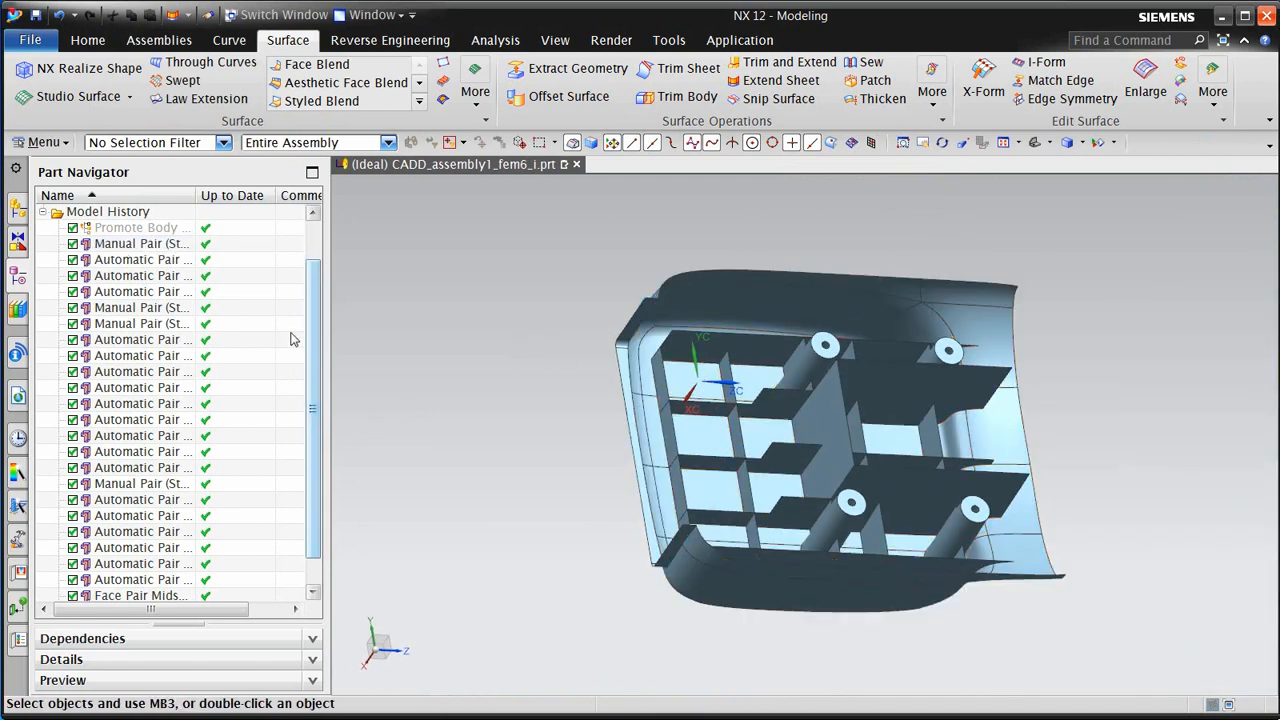
Return to the Pre/Post application and display the CADD_assembly1_fem6 FEM file
click(739, 40)
click(658, 68)
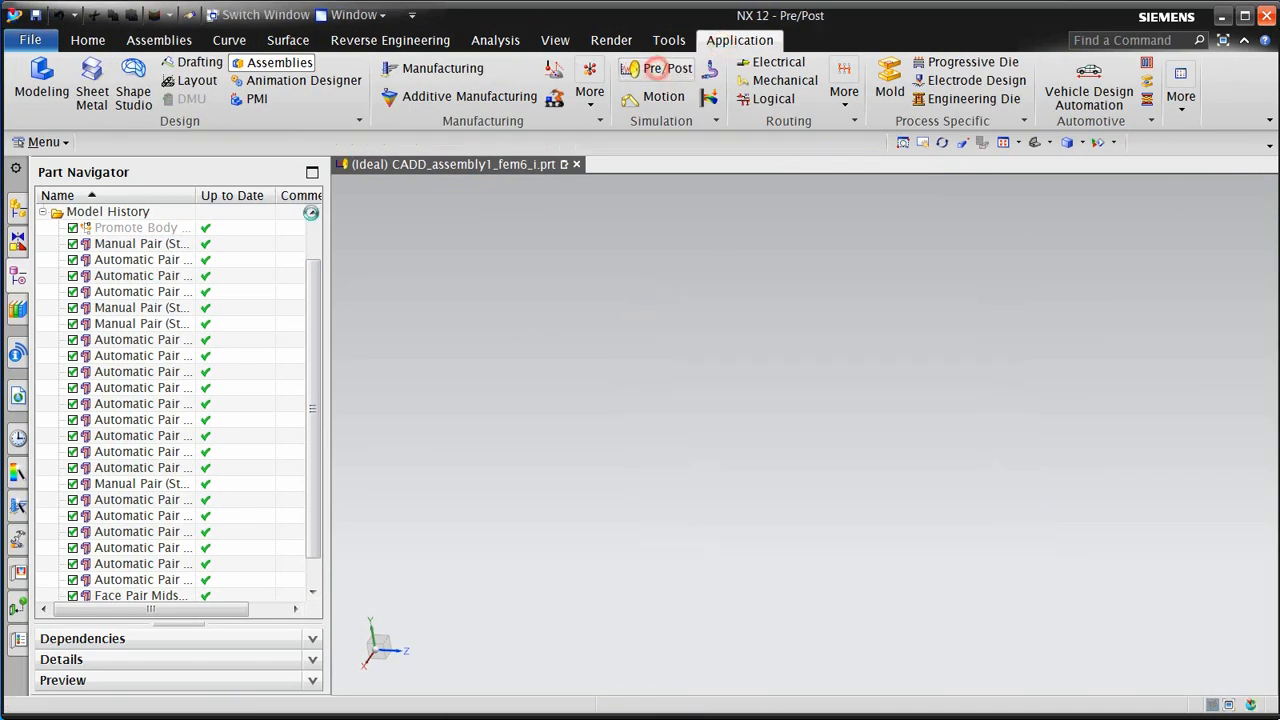
double_click(131, 492)
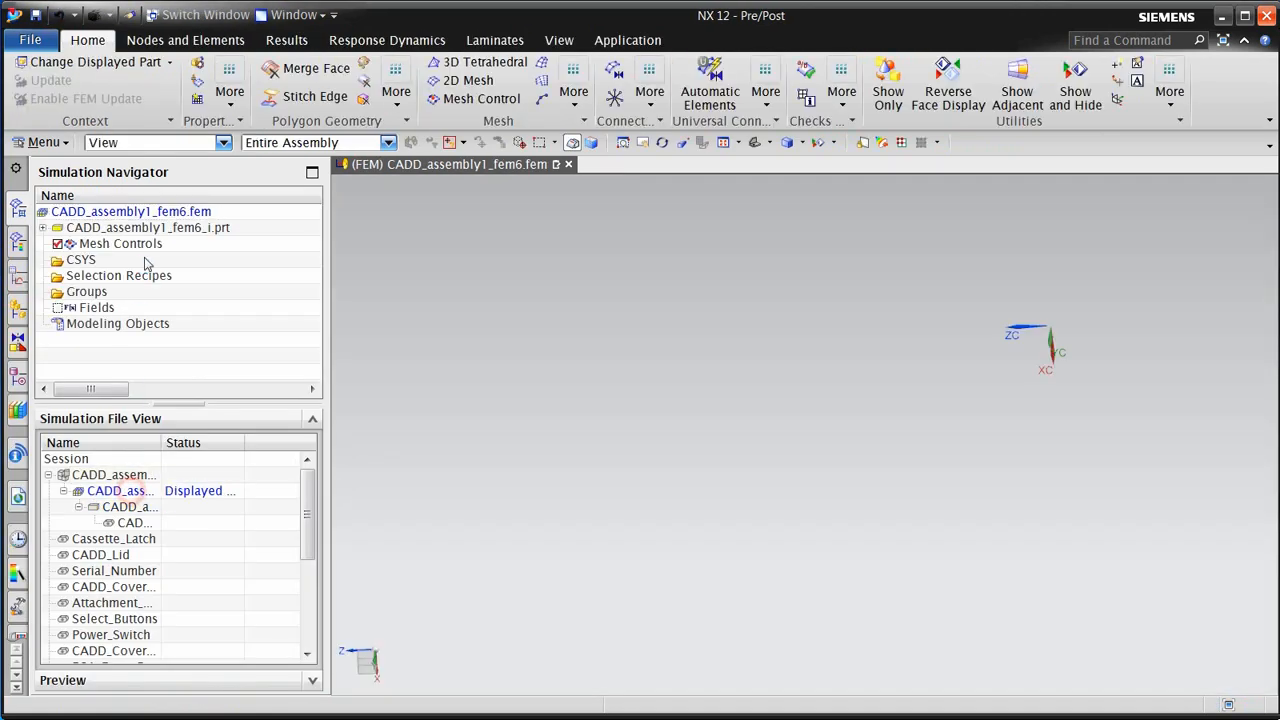
Edit the FEM's bodies to use and include all the midsurface sheet bodies from the idealized part
right_click(148, 216)
click(192, 291)
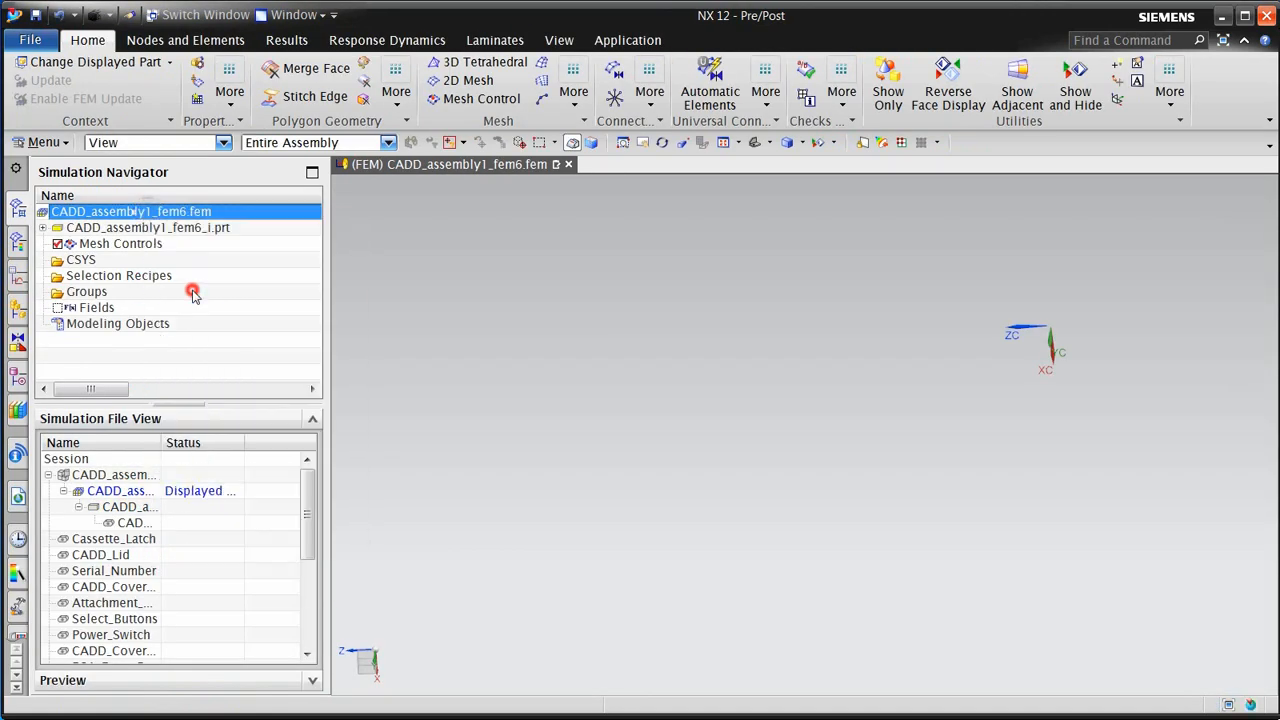
click(179, 184)
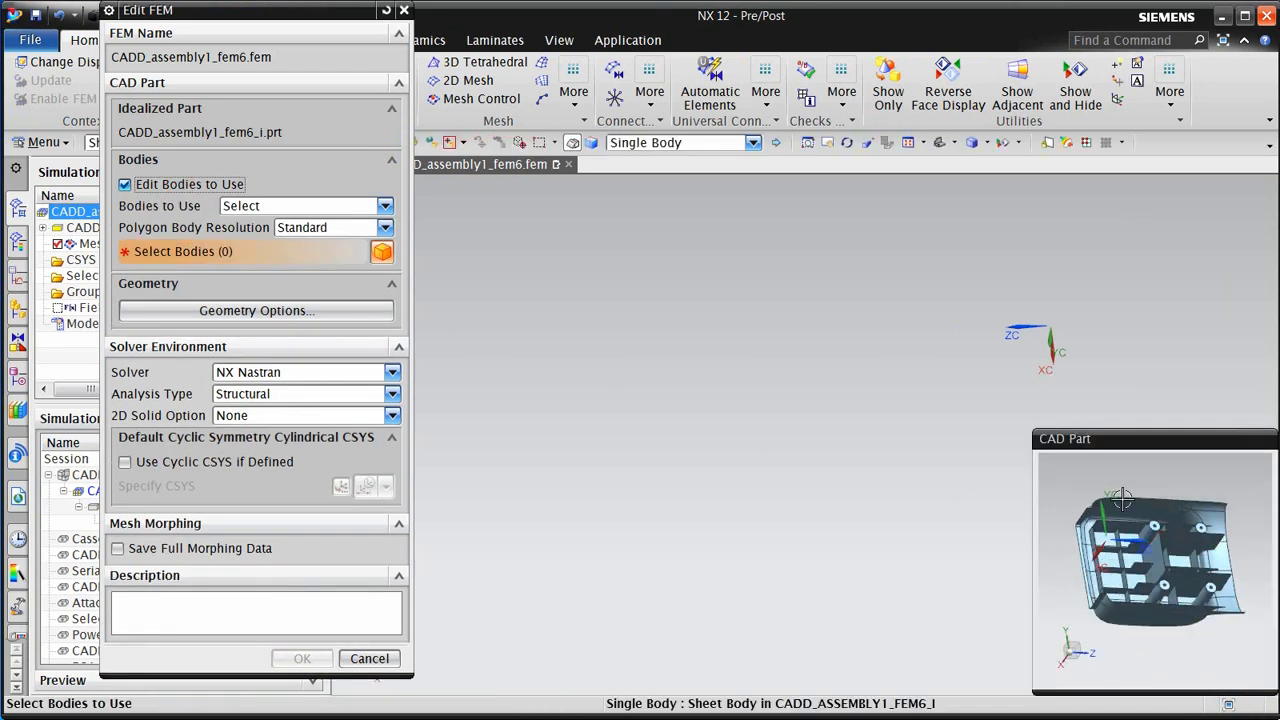
drag(1071, 484, 1262, 662)
click(300, 660)
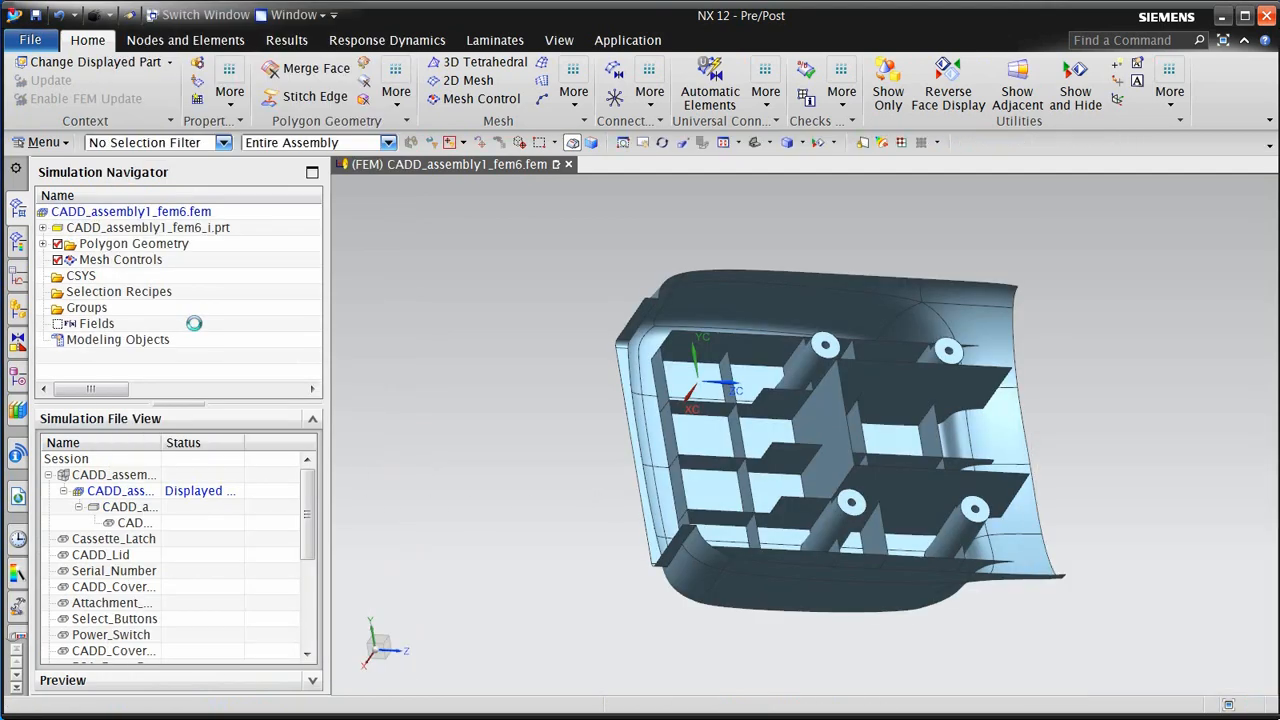
Stitch the edges of all the cover's bodies automatically, with Both as the geometry to stitch and 0.1 mm search distance and snap ends
mouse_move(624, 424)
middle_down()
mouse_move(586, 443)
mouse_move(617, 429)
middle_up()
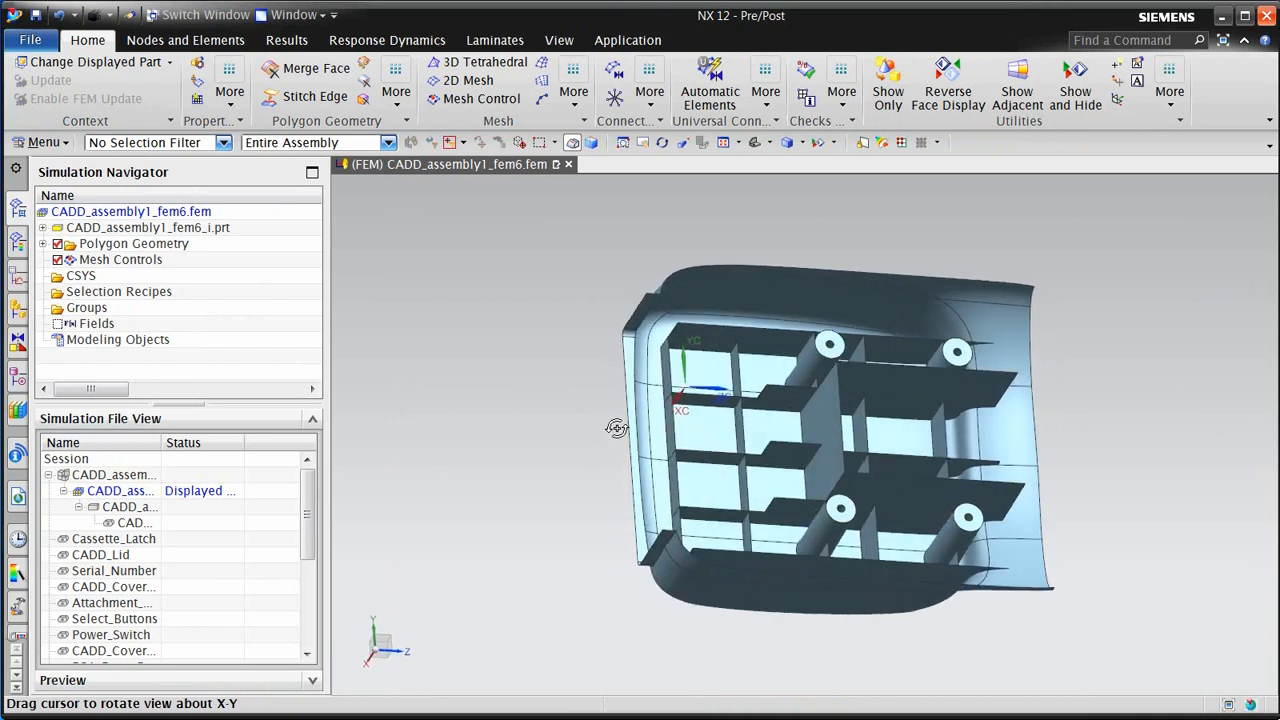
scroll(503, 440, down, 1)
scroll(895, 490, up, 1)
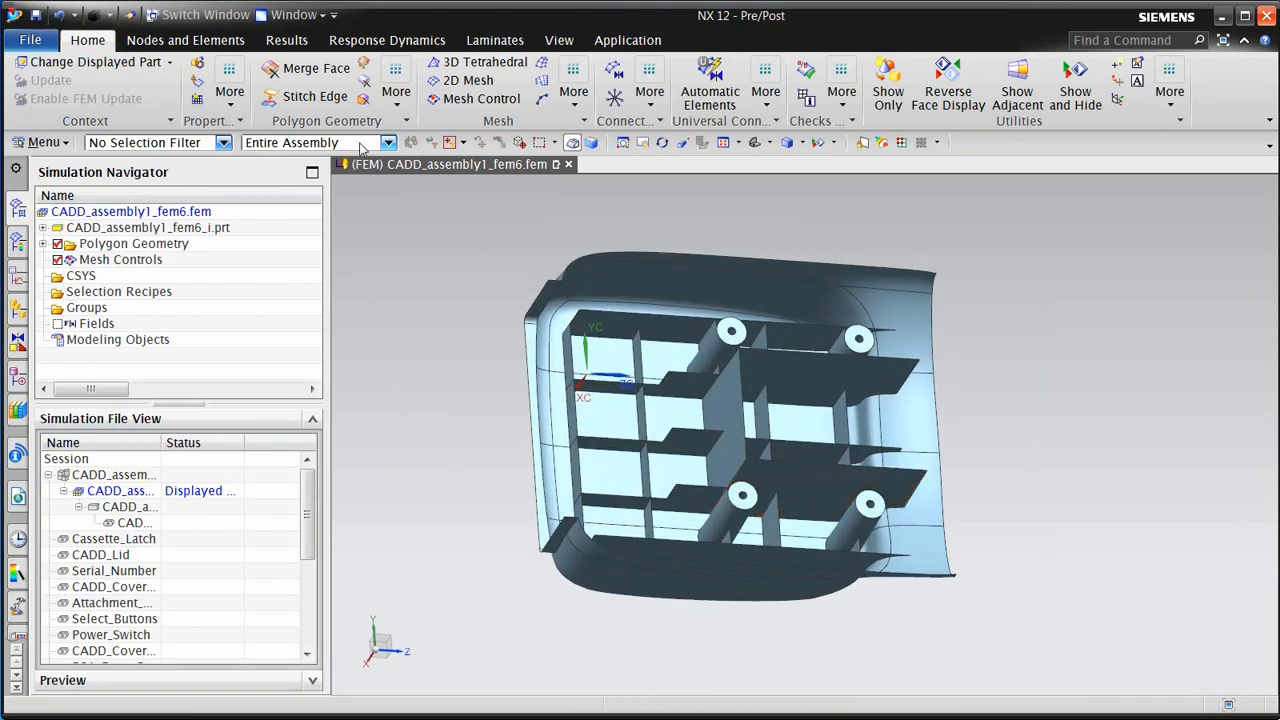
click(318, 96)
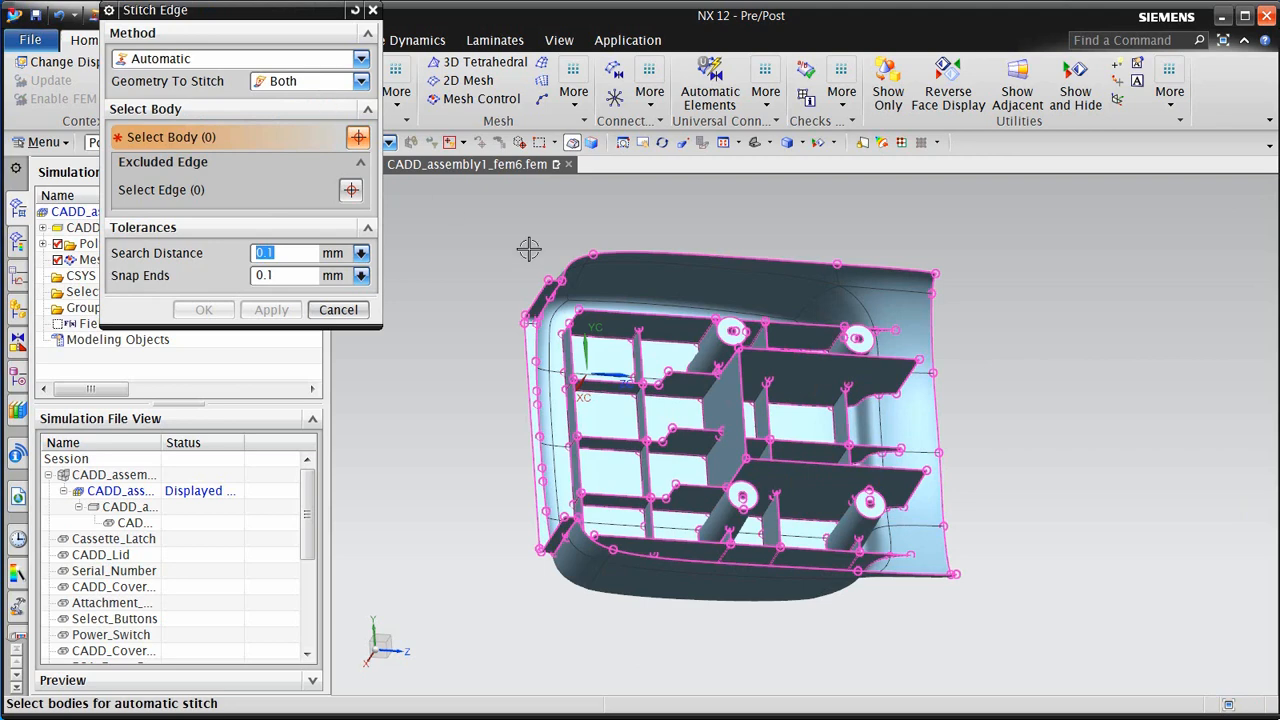
drag(475, 212, 1014, 609)
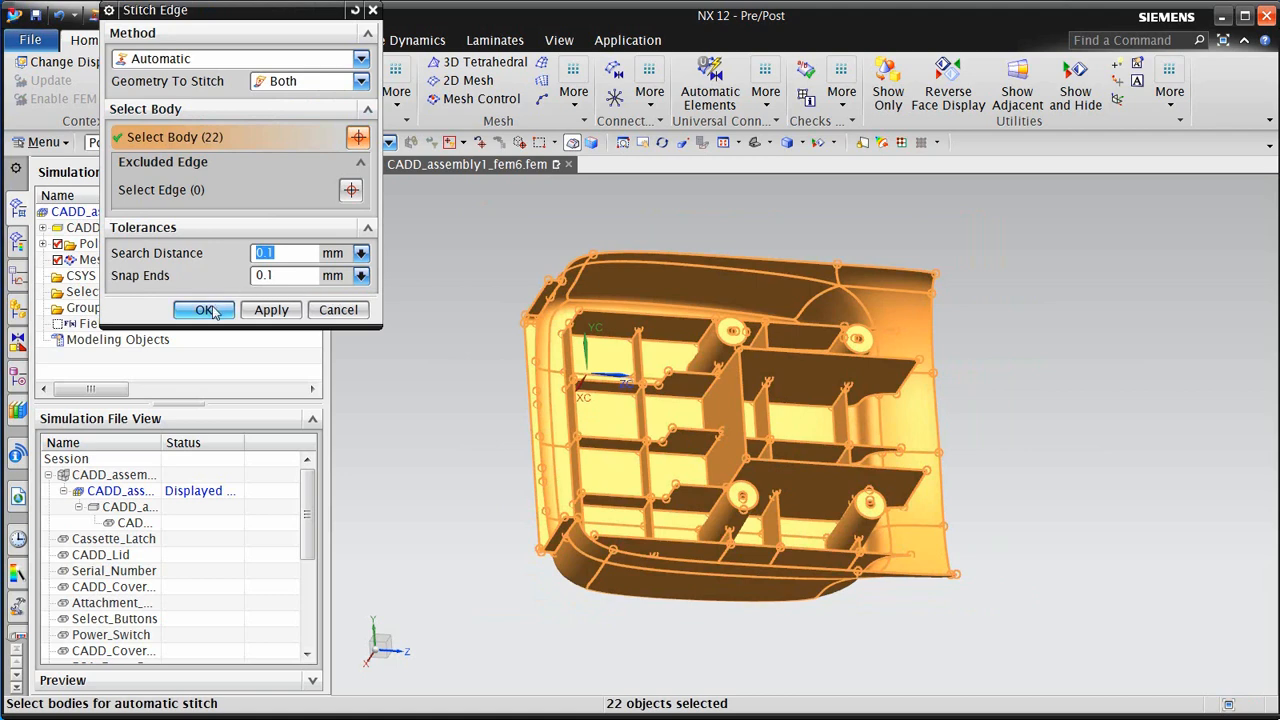
click(326, 84)
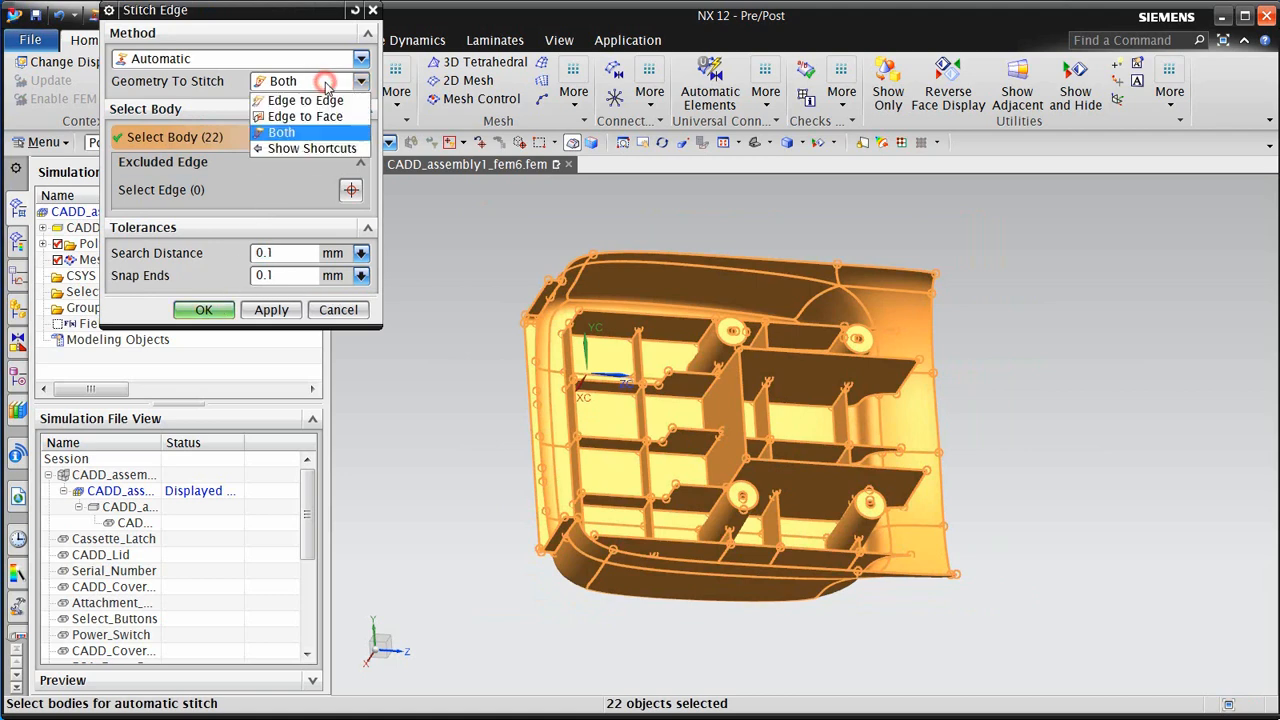
click(326, 86)
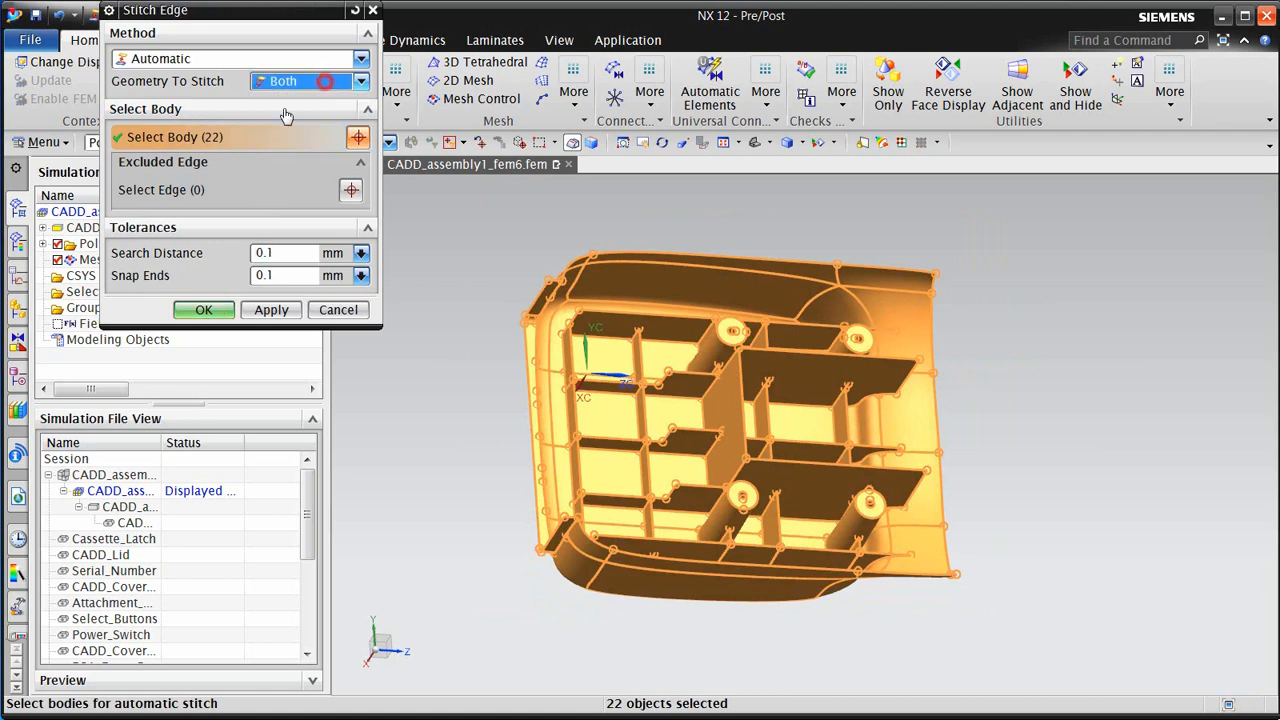
click(203, 310)
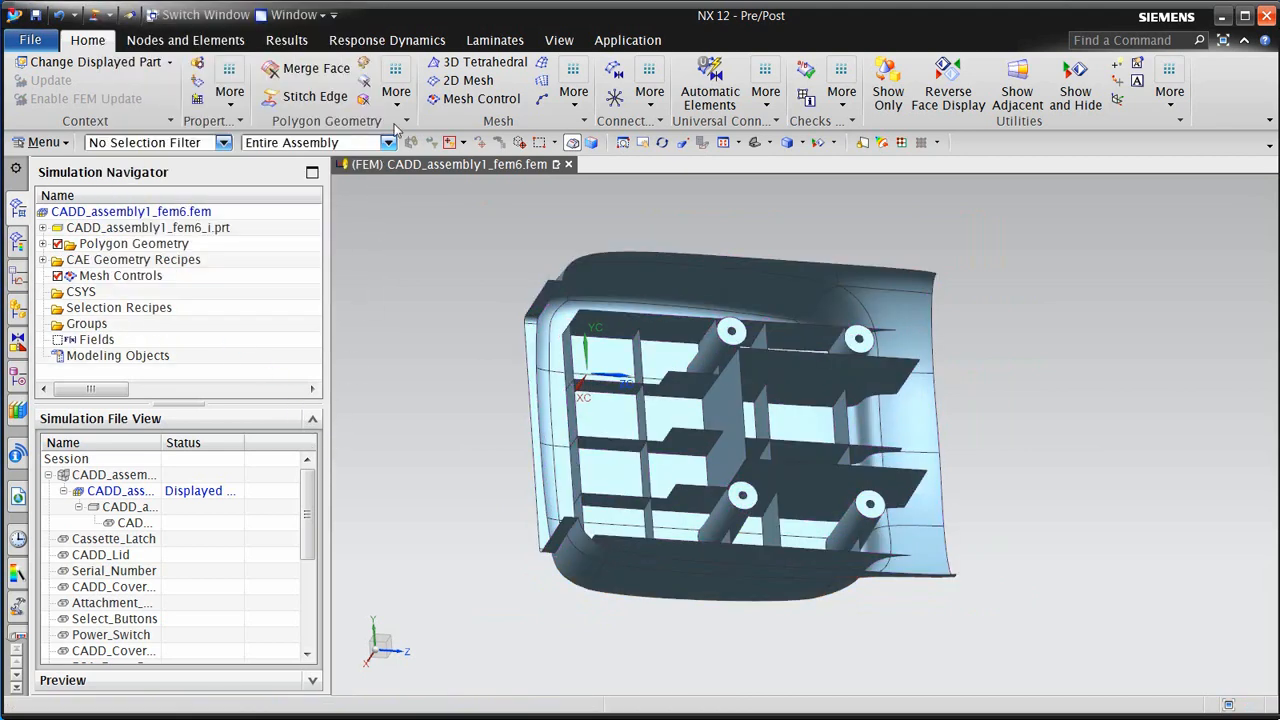
Create a 2D mesh on all the cover's bodies with CQUAD4 elements, the Paver method and a 1 mm element size
click(462, 80)
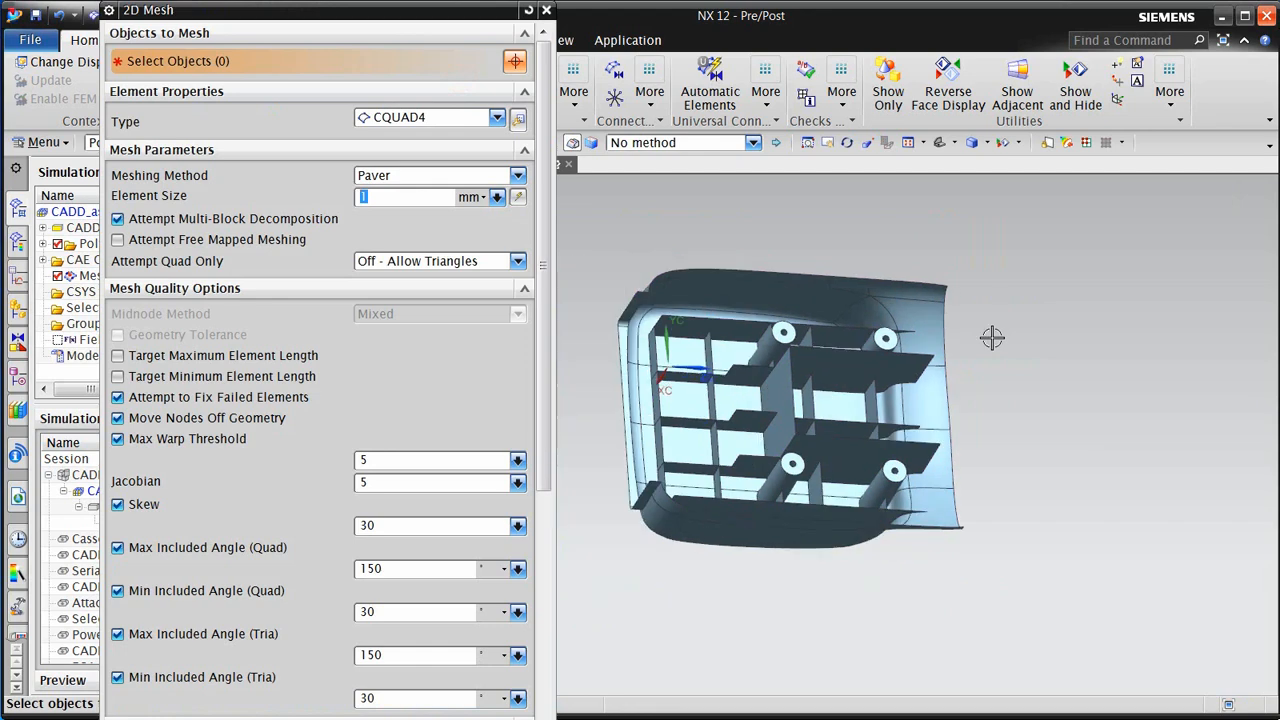
drag(578, 225, 1031, 591)
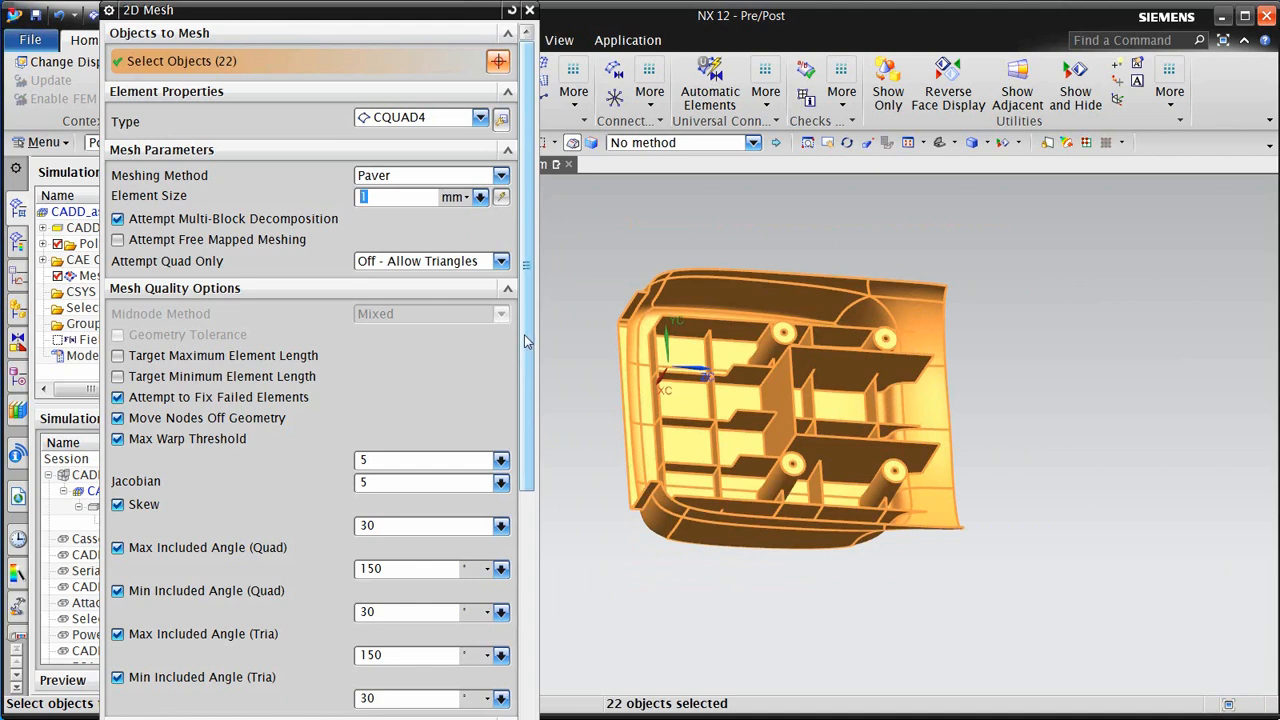
scroll(352, 358, down, 5)
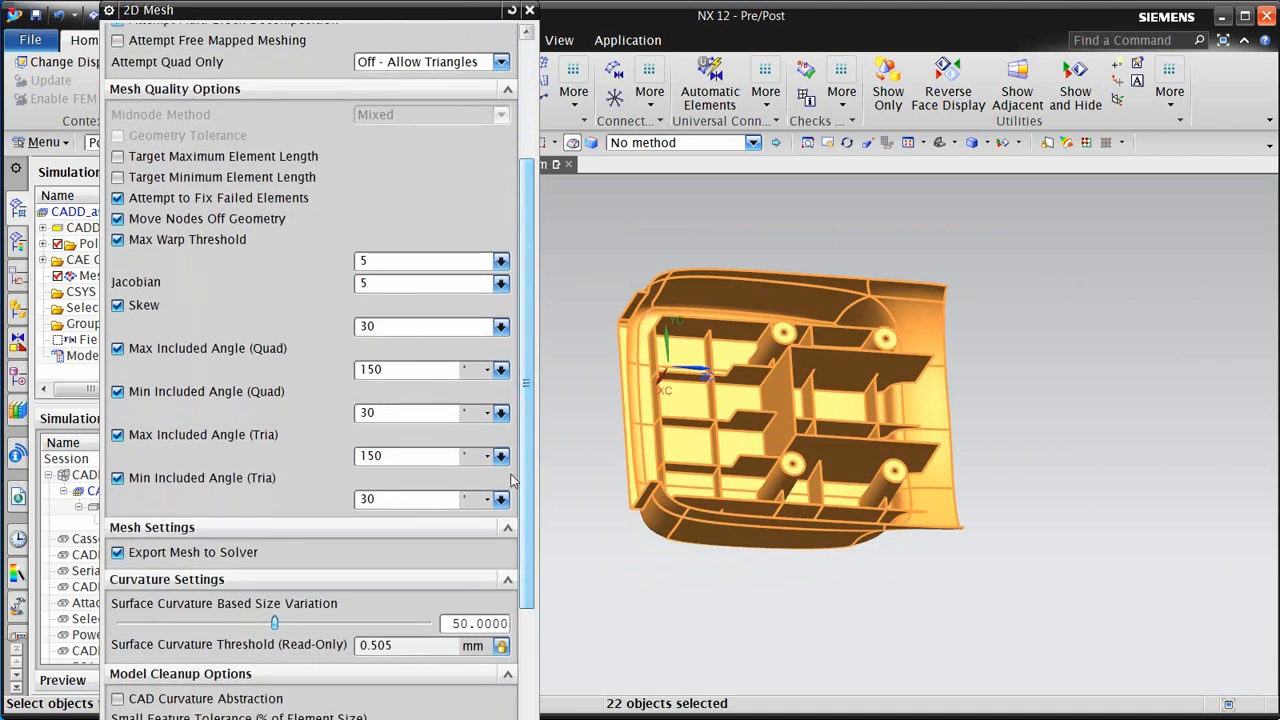
scroll(524, 477, down, 7)
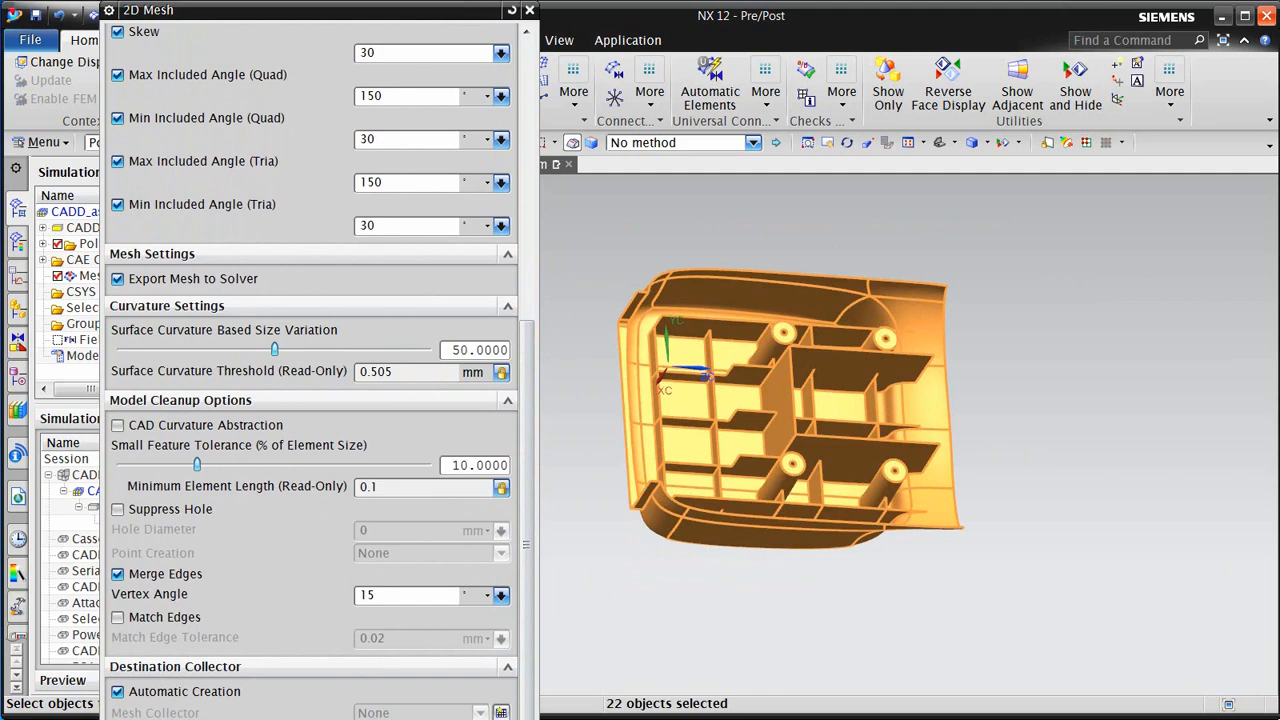
key(Return)
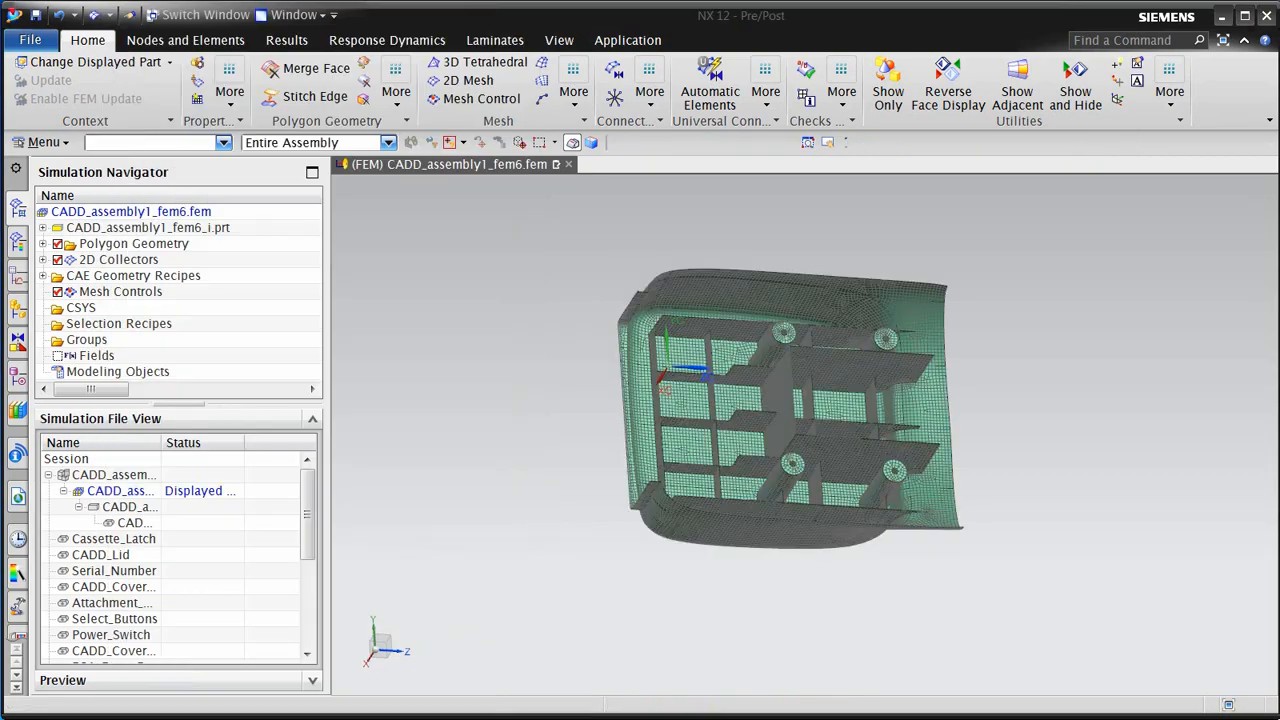
Run an element edge check for free edges on the displayed elements and generate the element outlines
scroll(770, 374, up, 5)
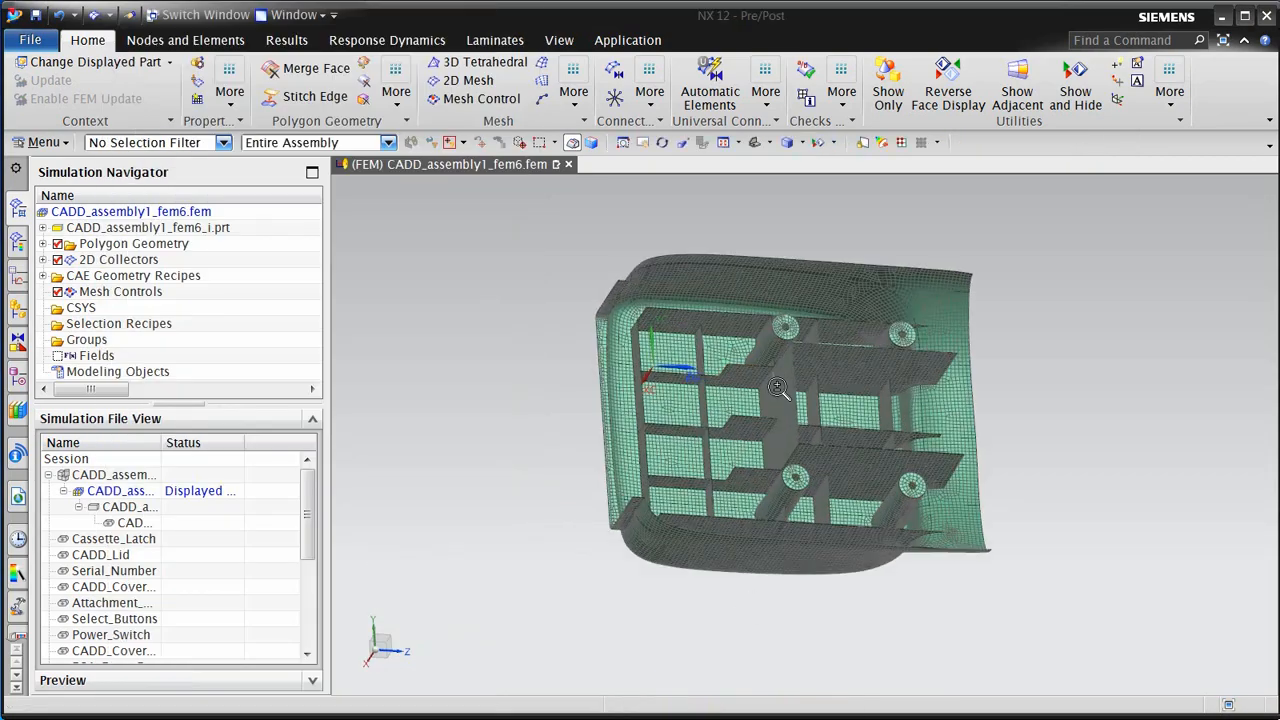
middle_drag(770, 374, 728, 428)
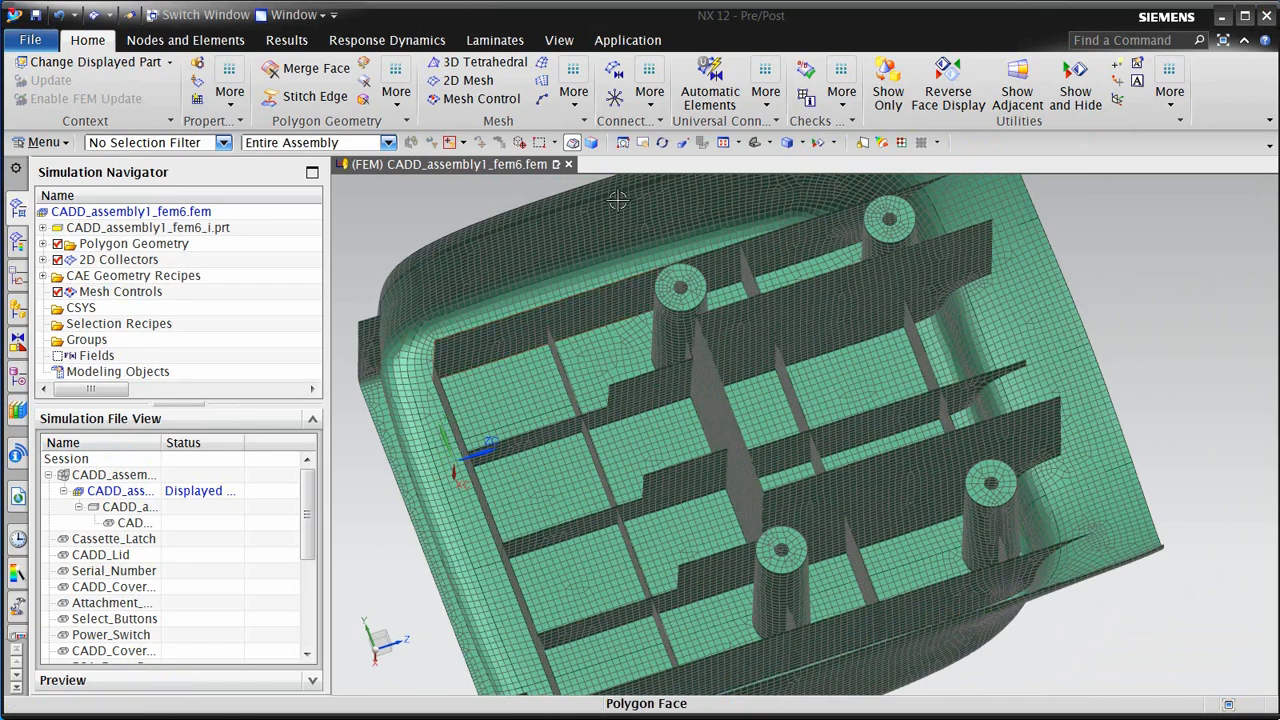
click(767, 97)
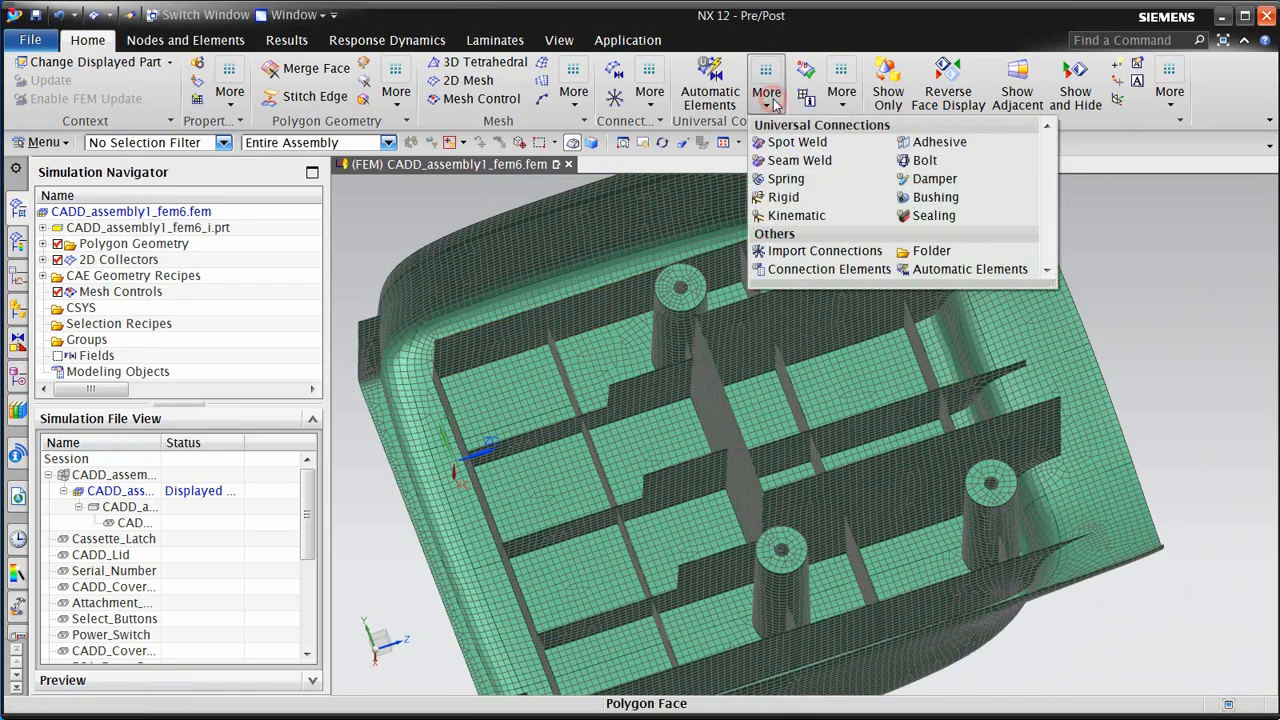
click(842, 100)
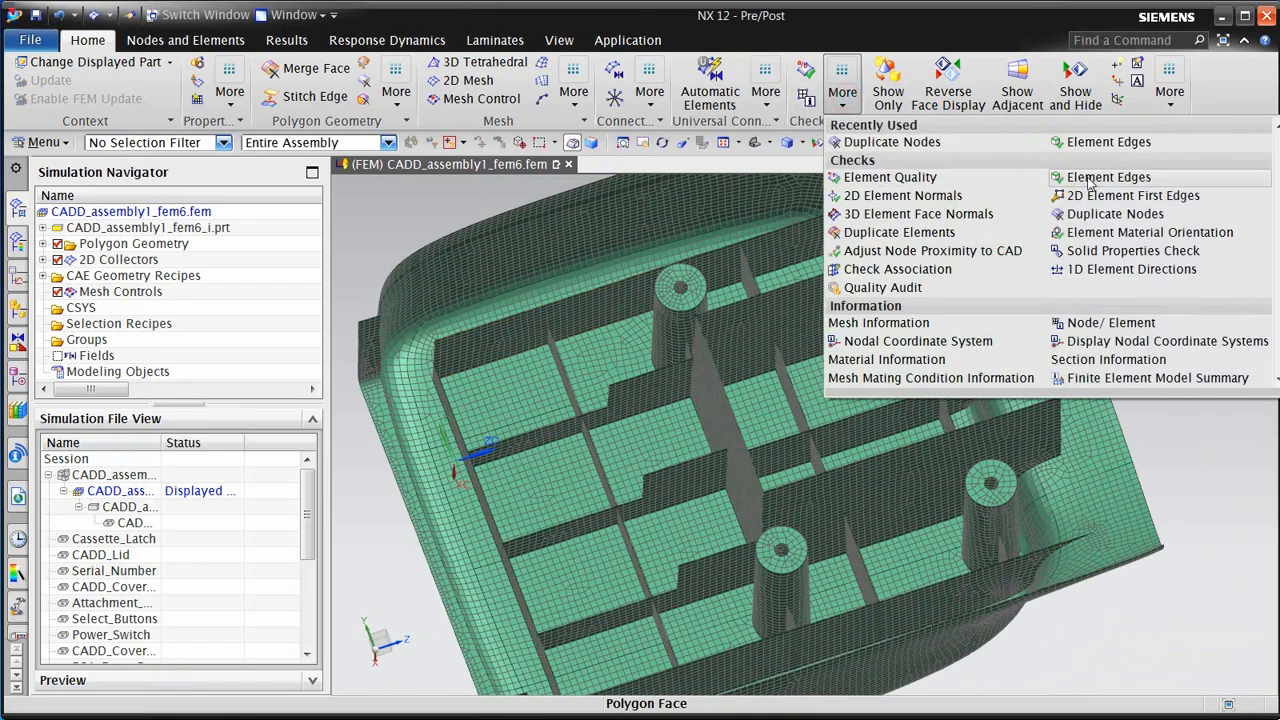
click(1090, 178)
click(205, 62)
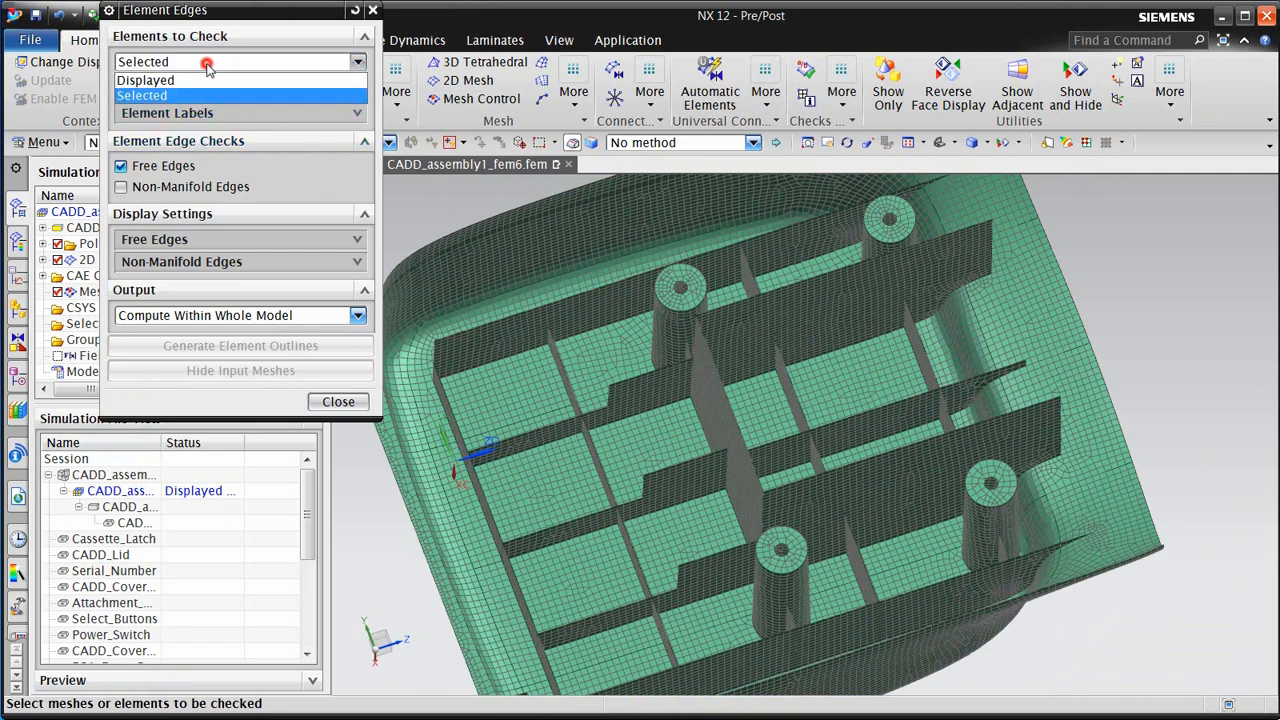
click(201, 81)
click(208, 295)
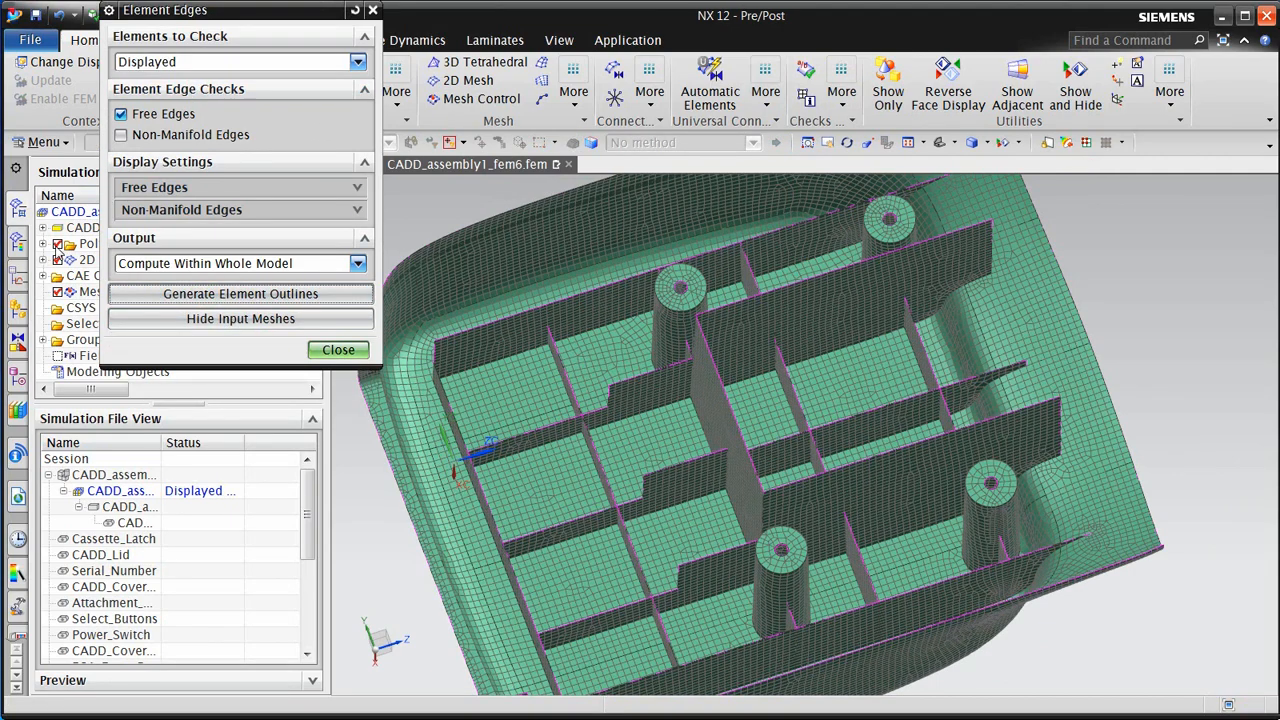
Hide the polygon geometry and examine the free-edge outlines where the ribs meet the shell and bosses
click(57, 243)
scroll(969, 447, up, 5)
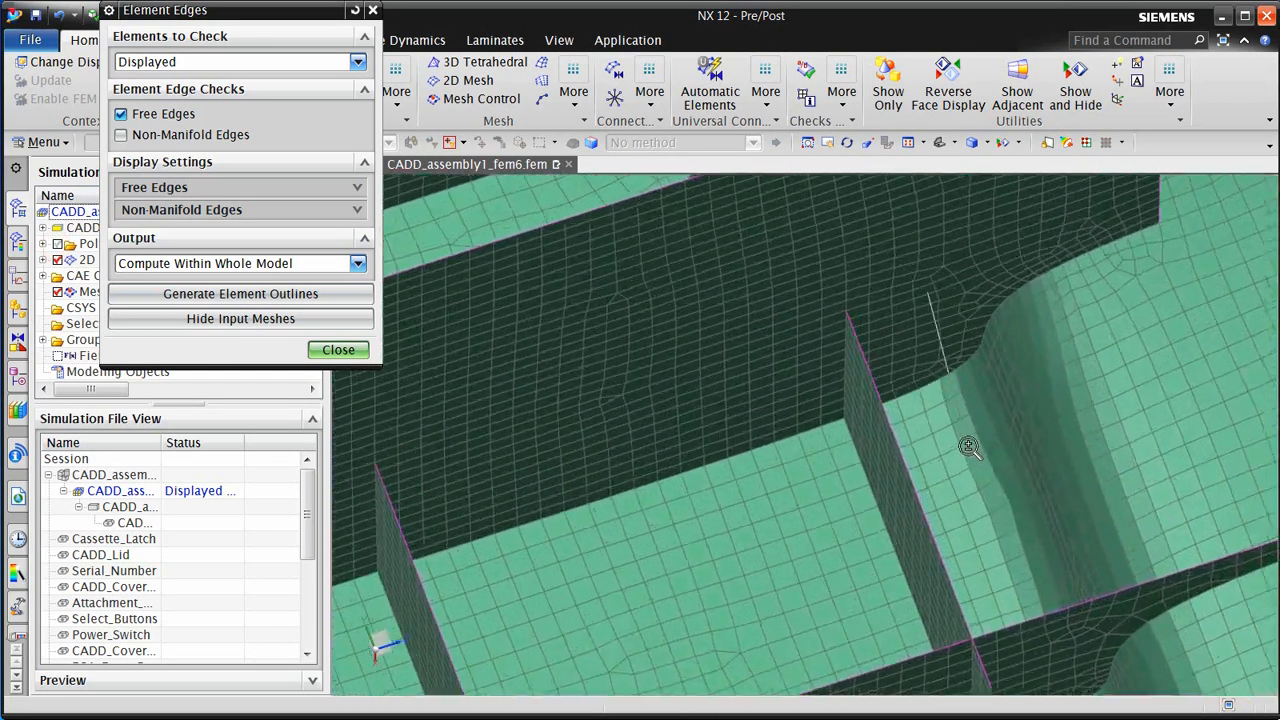
middle_drag(969, 447, 979, 438)
scroll(975, 430, down, 5)
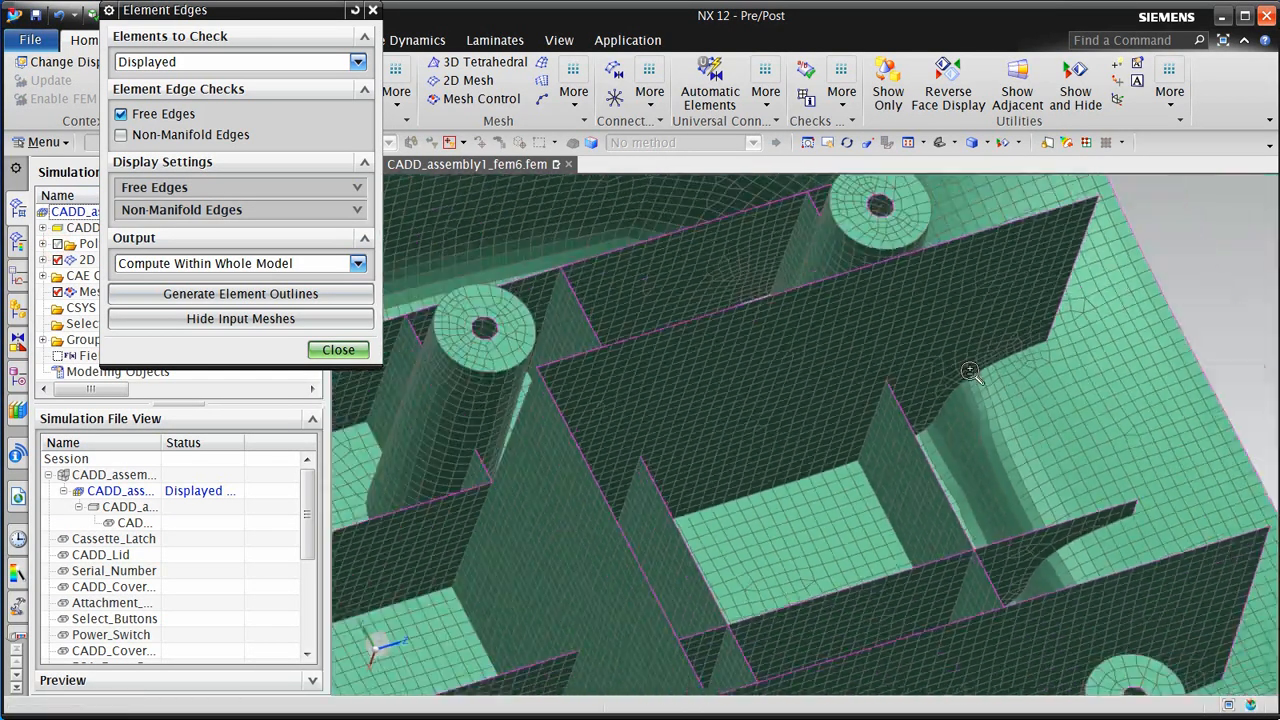
Finish inspecting the cover's free-edge outlines, end the element edge check and display the polygon geometry again
middle_drag(958, 335, 1010, 236)
middle_drag(916, 468, 997, 389)
ctrl+middle_drag(1092, 422, 1070, 358)
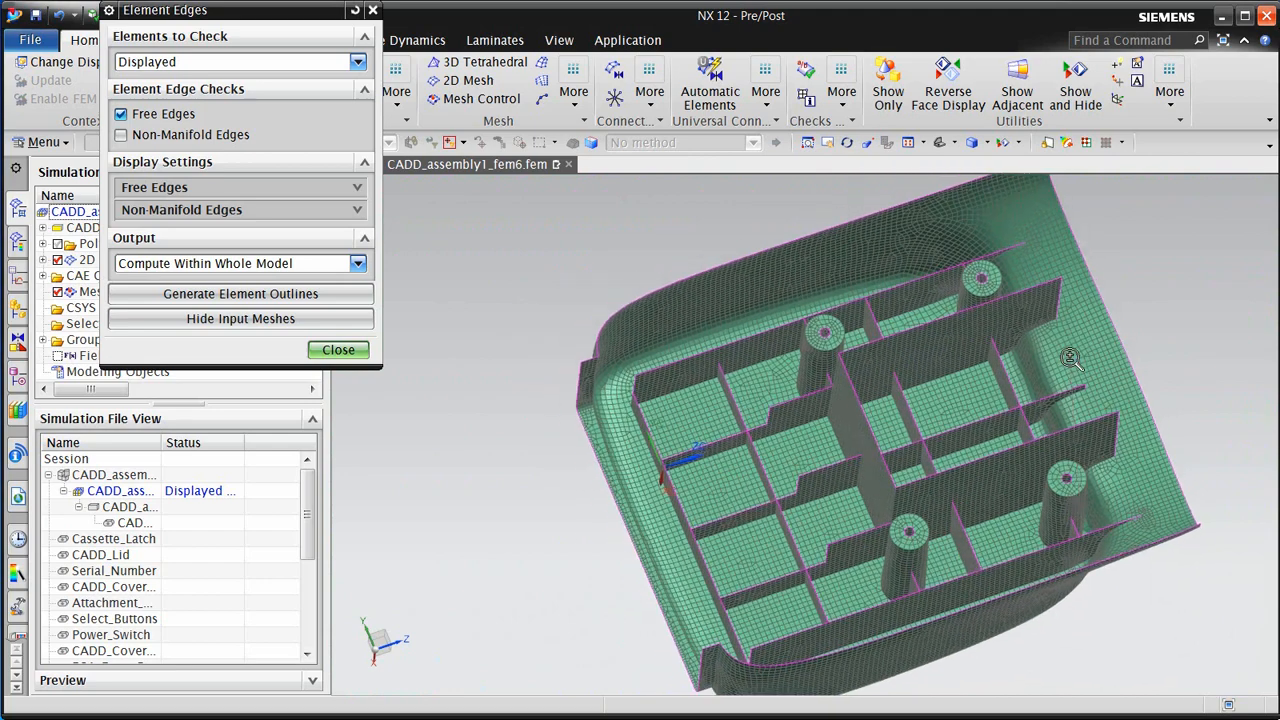
click(343, 349)
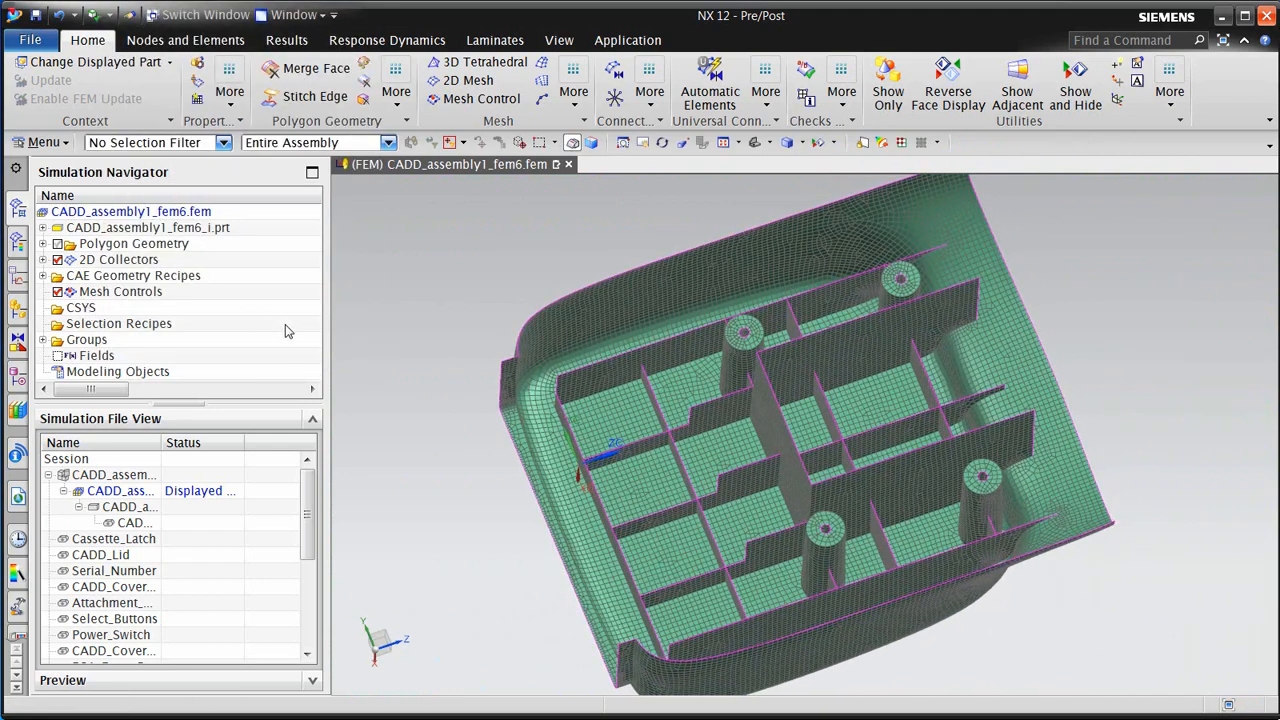
click(57, 244)
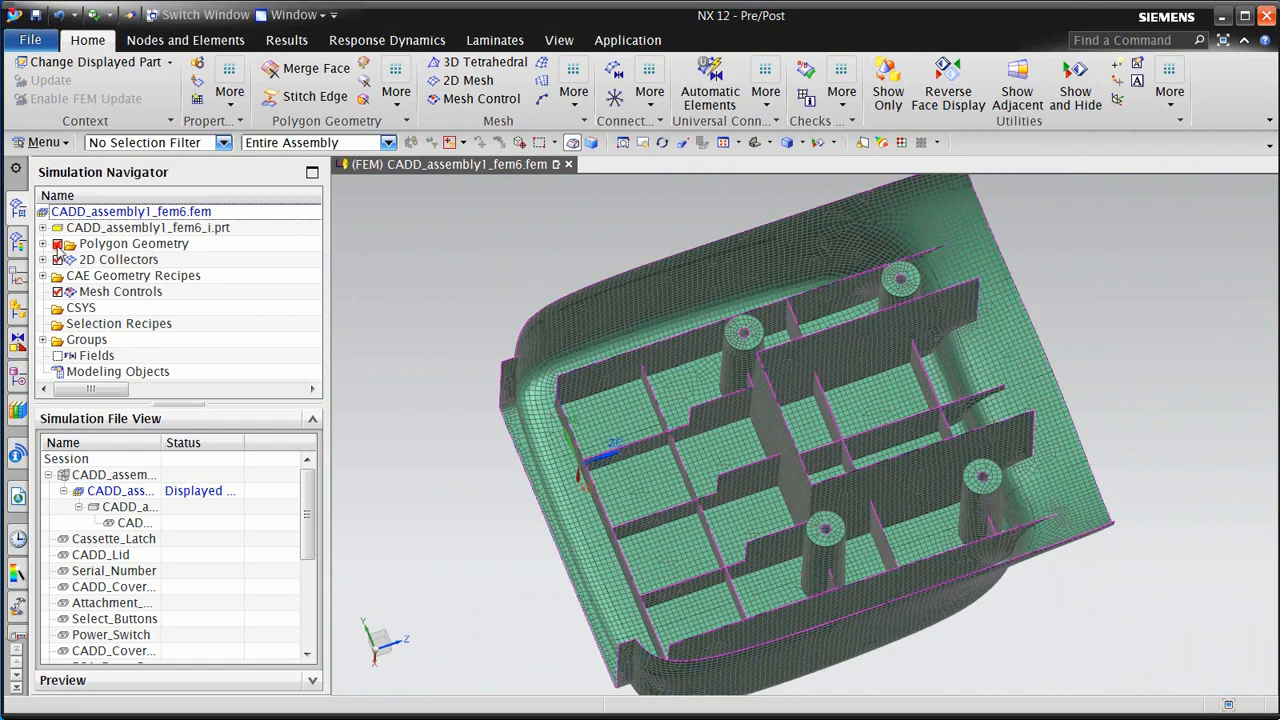
Review the material options in the PSHELL1 physical property of the ThinShell(1) mesh collector
click(43, 259)
click(57, 276)
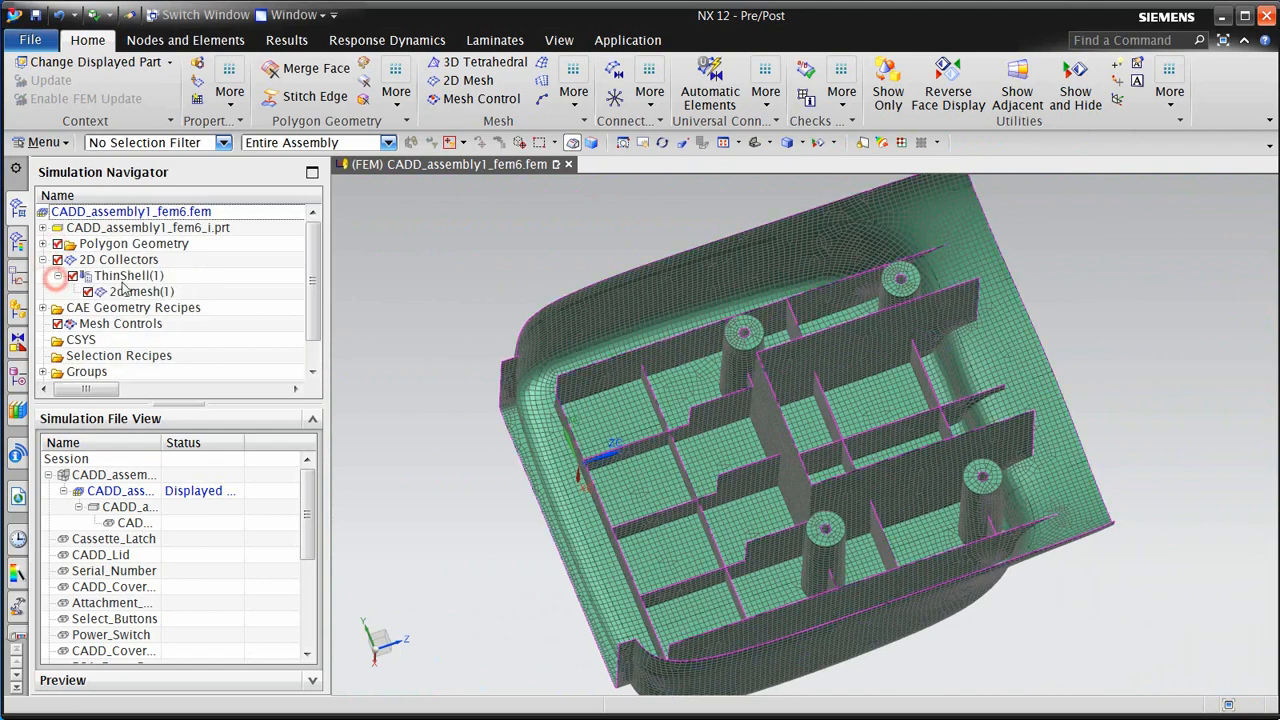
right_click(118, 277)
click(157, 318)
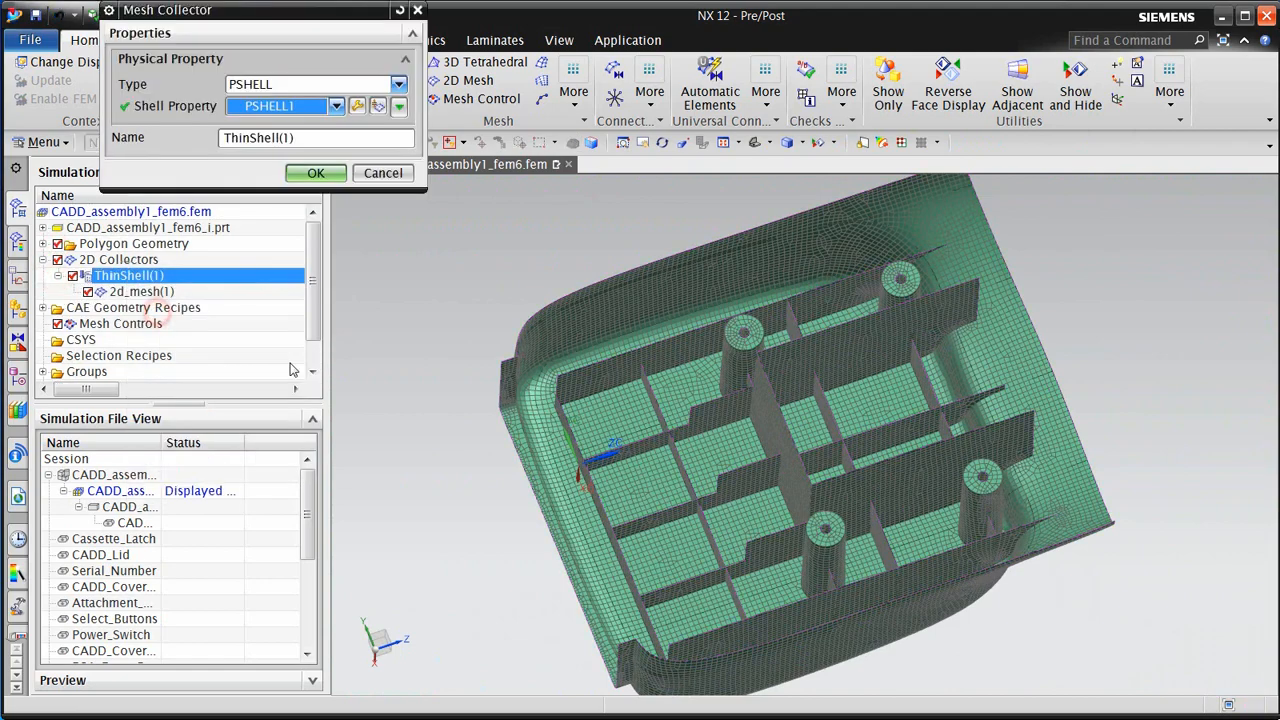
click(357, 106)
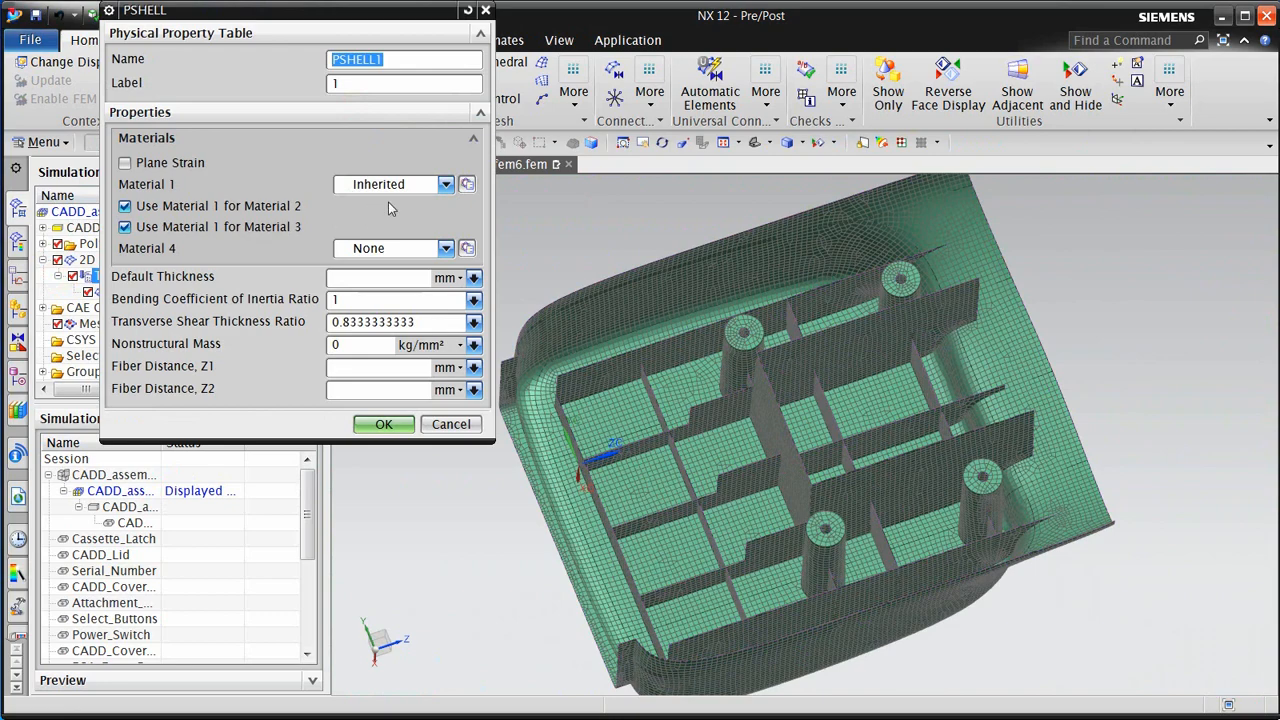
click(446, 186)
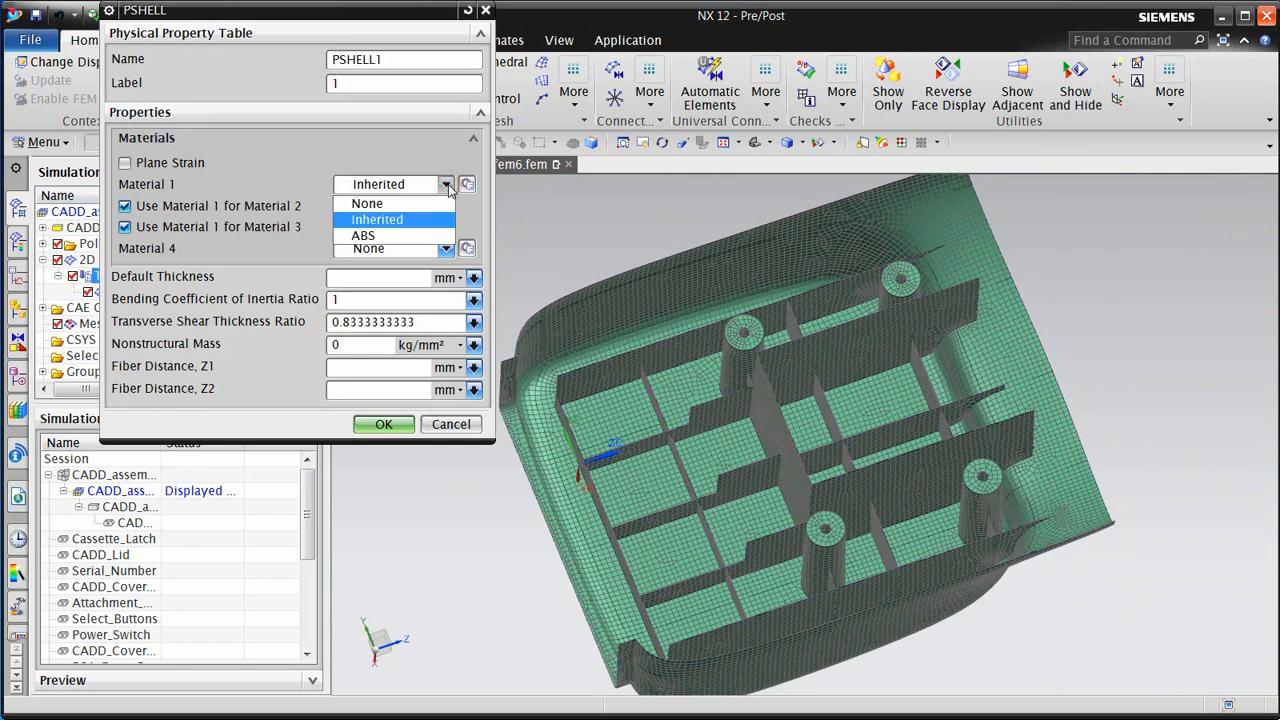
click(447, 186)
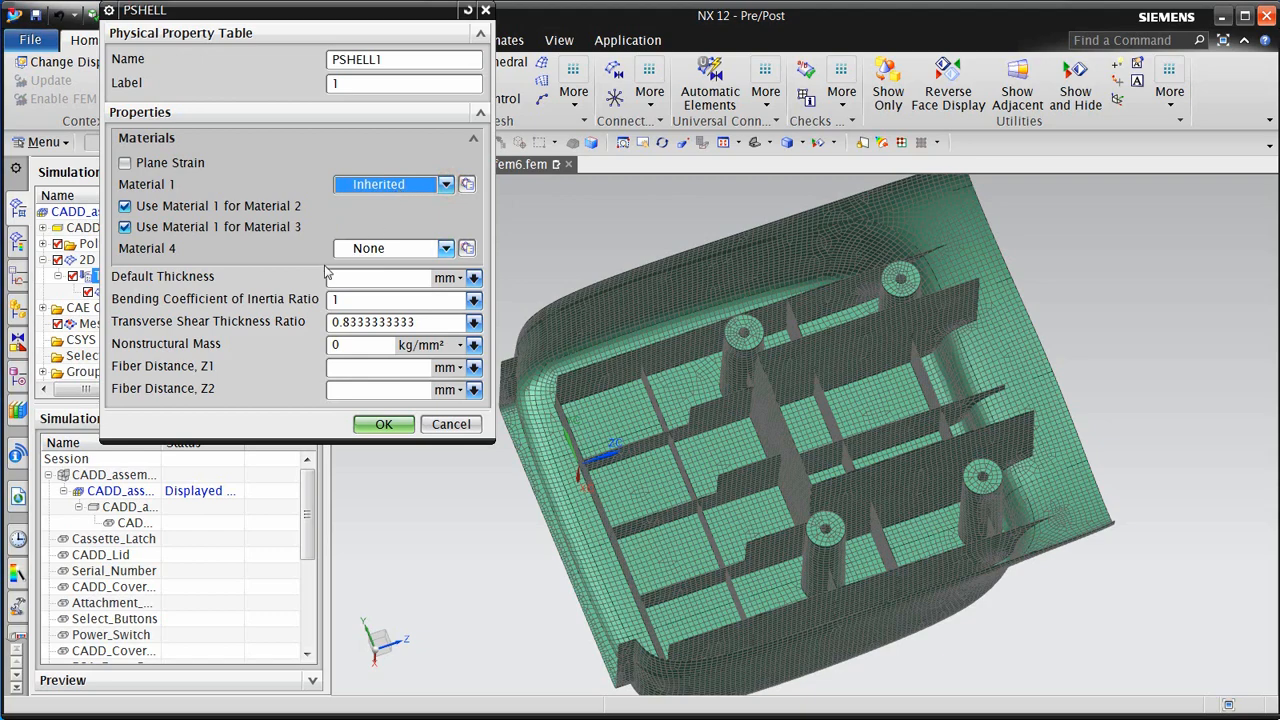
click(388, 423)
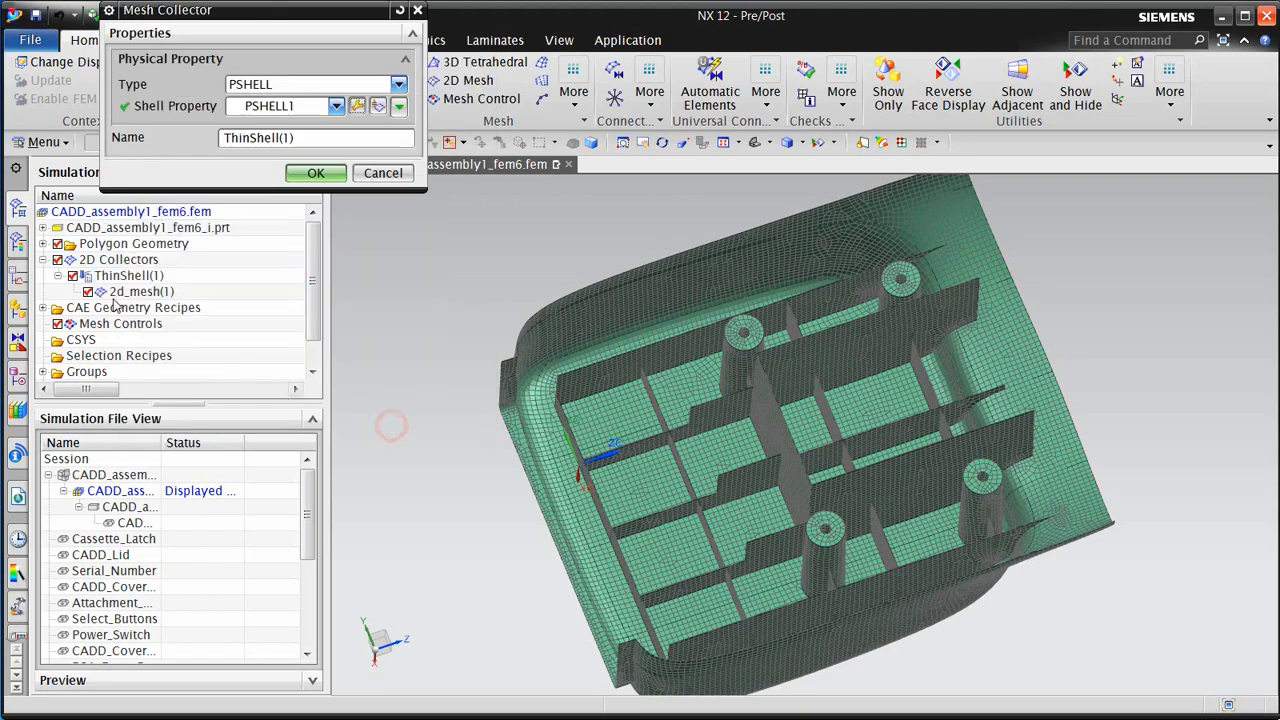
click(316, 174)
Set the thickness source in the cover's 2D mesh associated data to Midsurface, evaluated at every node
click(141, 291)
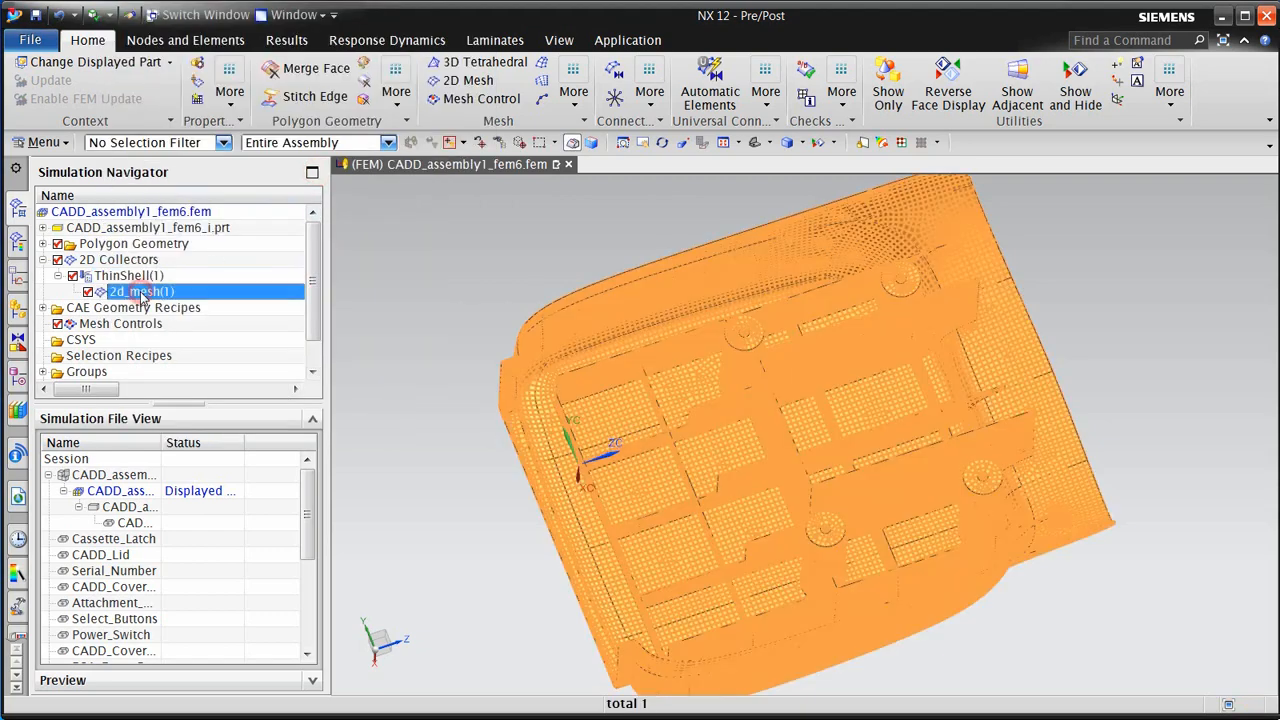
right_click(141, 292)
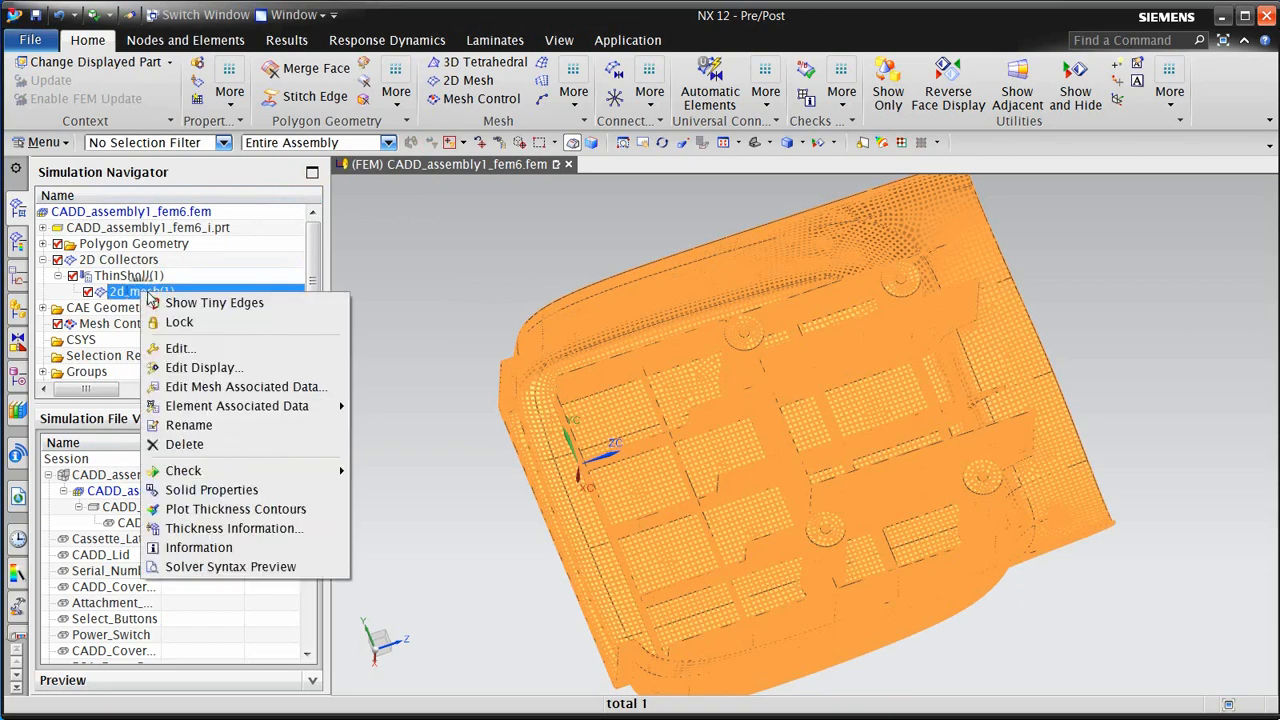
click(205, 386)
click(364, 276)
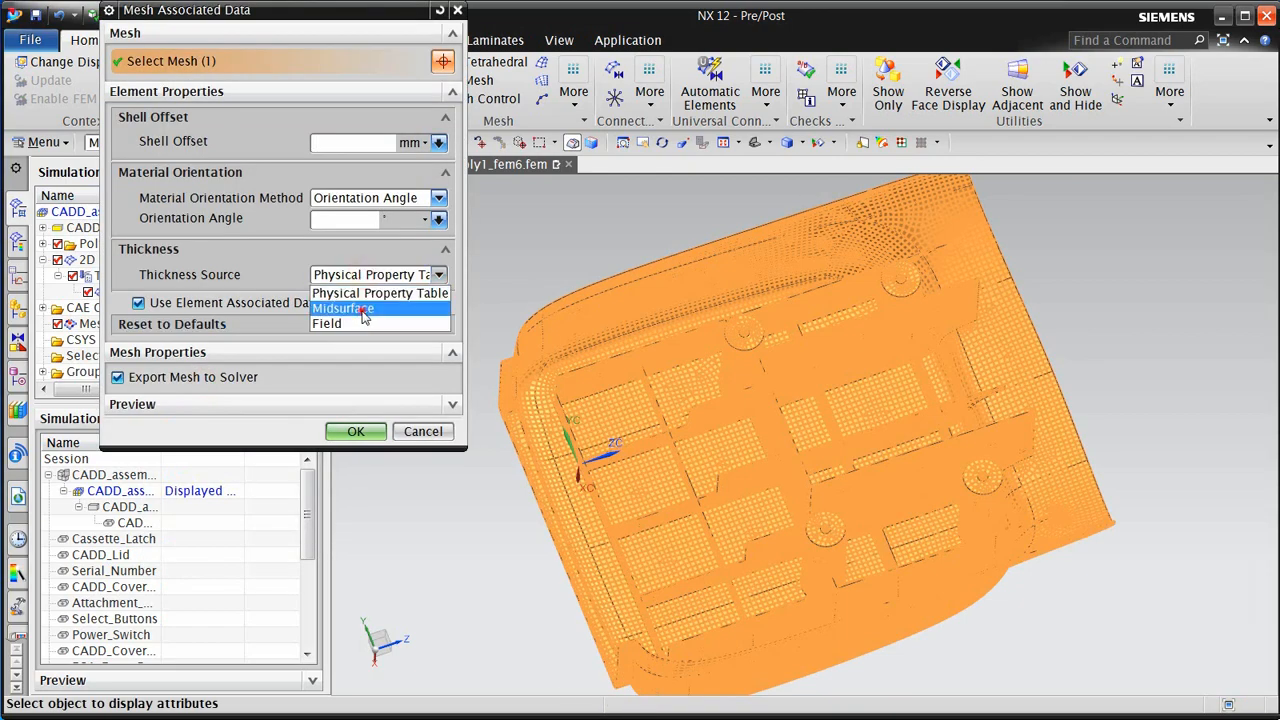
click(364, 310)
click(347, 460)
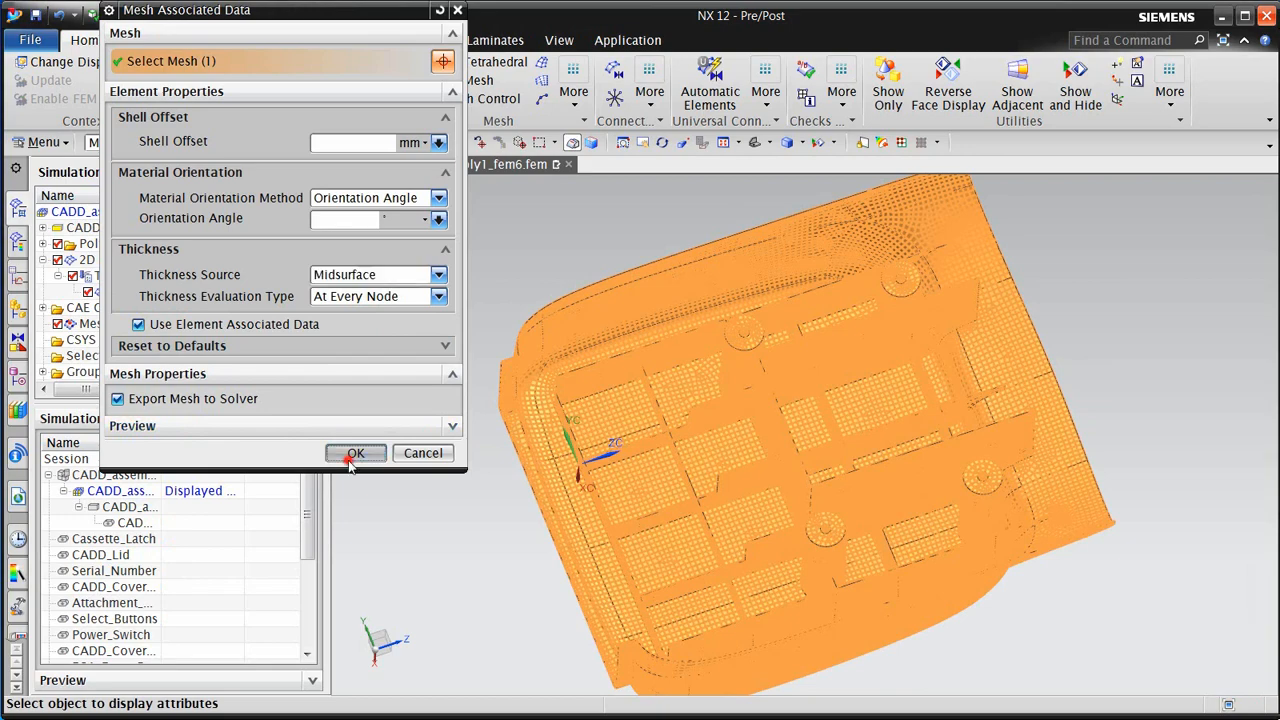
Plot the 2D mesh's thickness contours, examine them across the shell, ribs and bosses, and return to the model
click(132, 291)
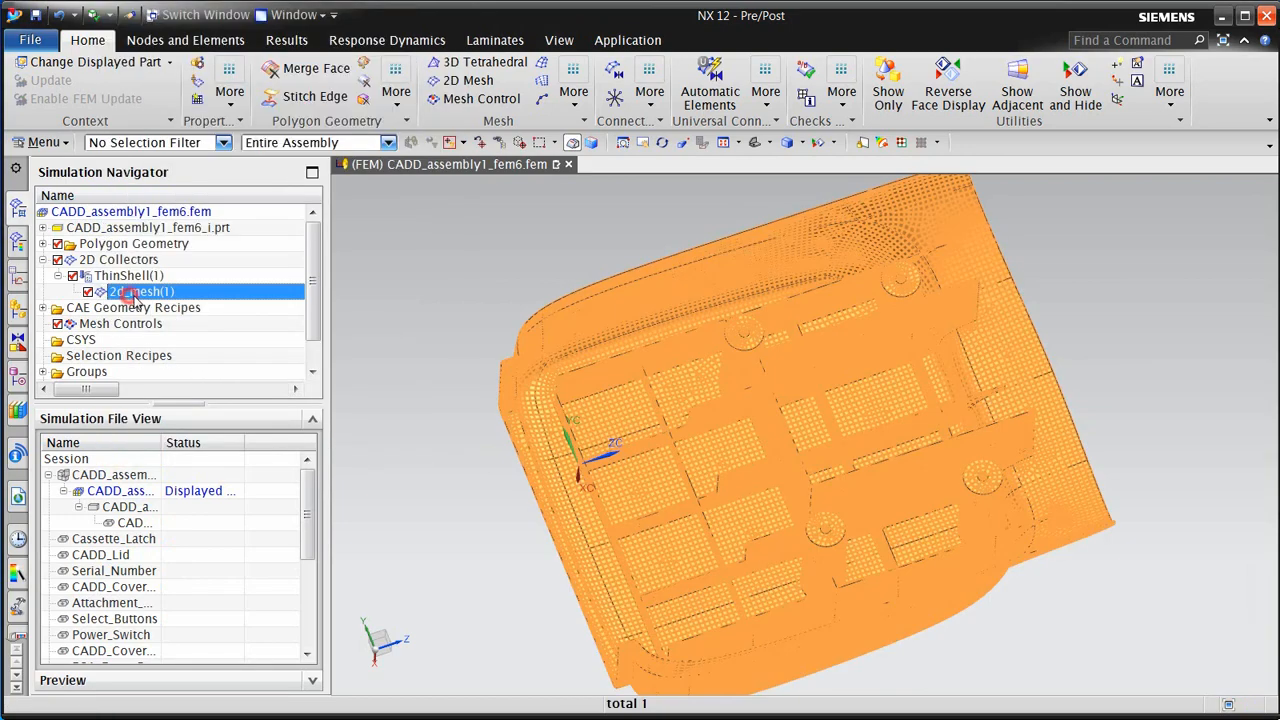
right_click(134, 292)
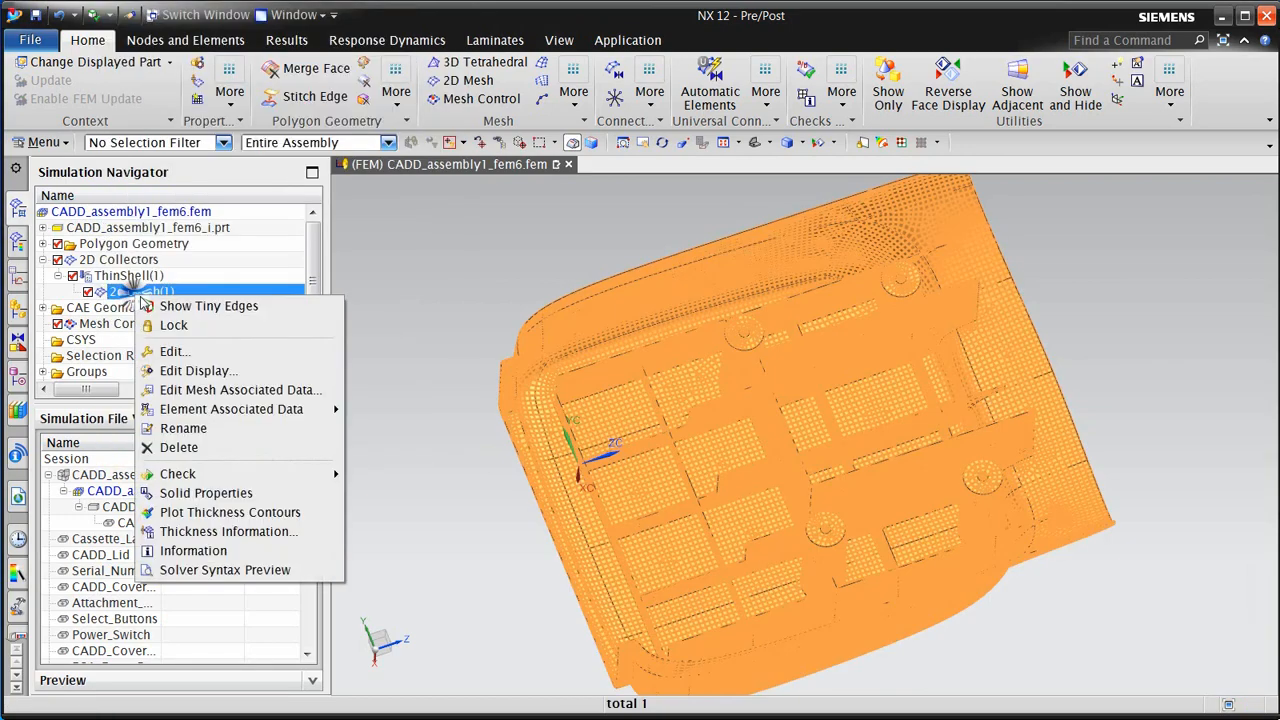
click(201, 511)
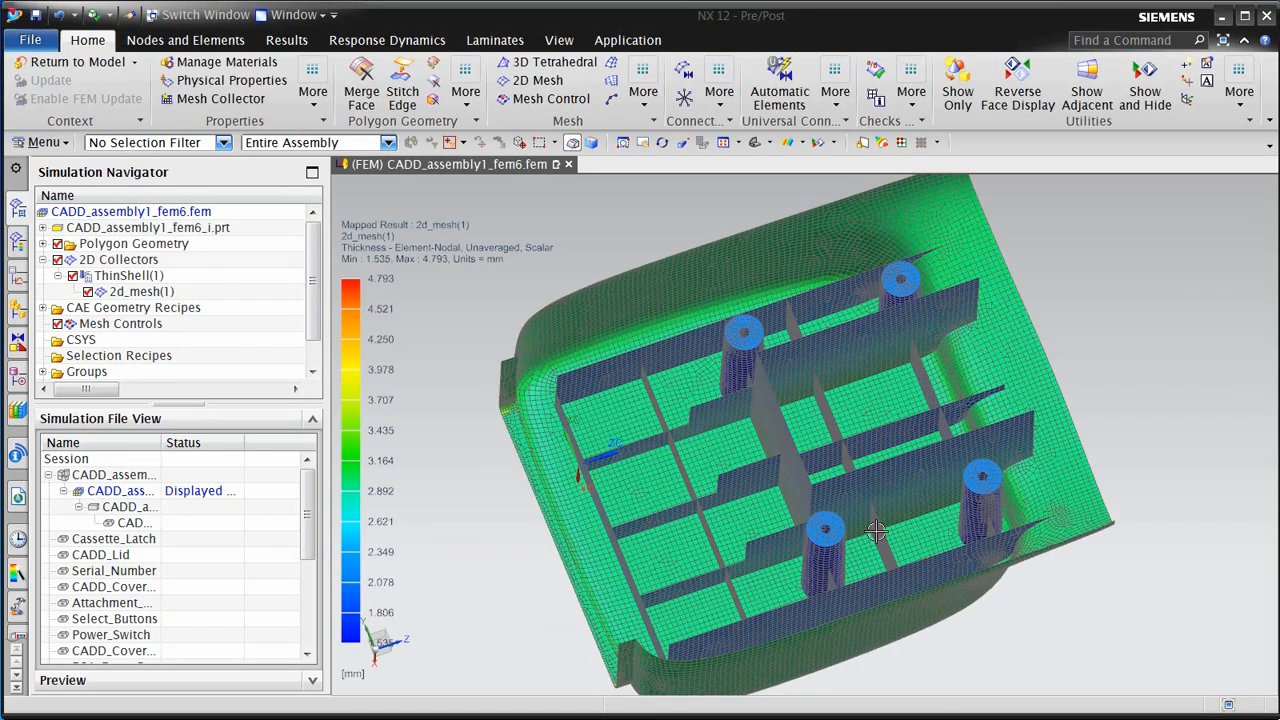
middle_drag(875, 531, 903, 505)
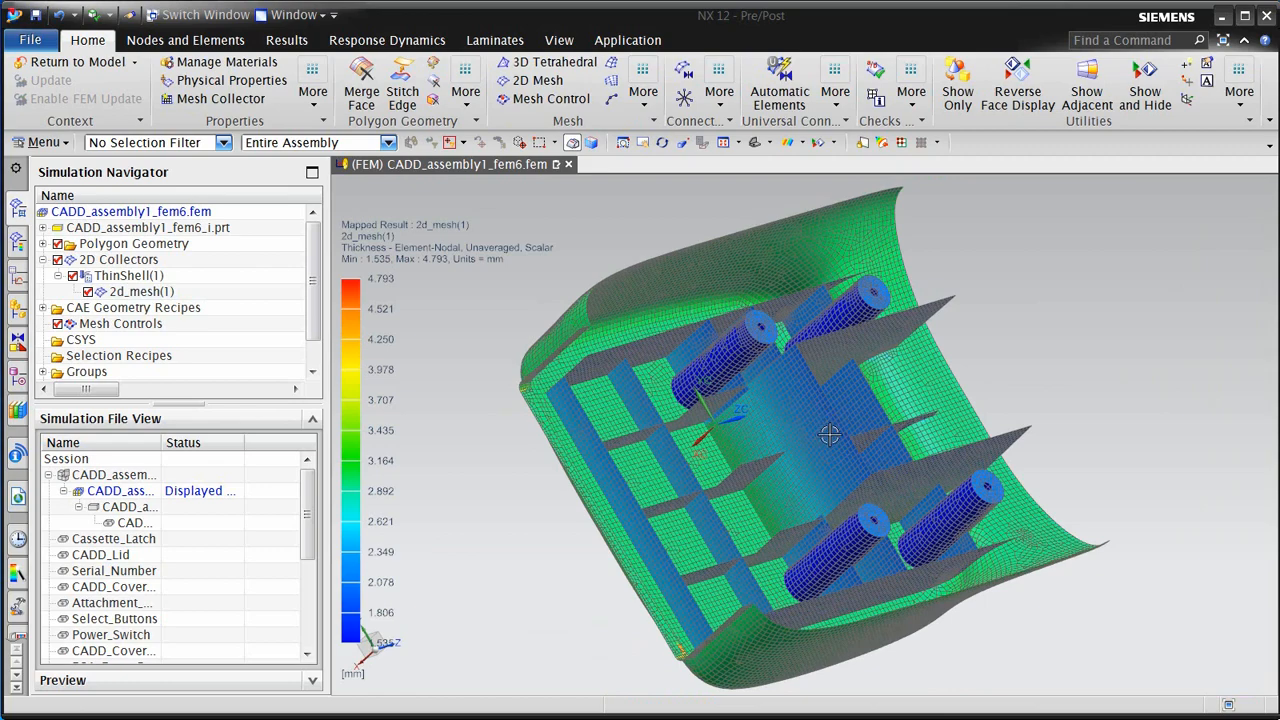
scroll(829, 434, down, 5)
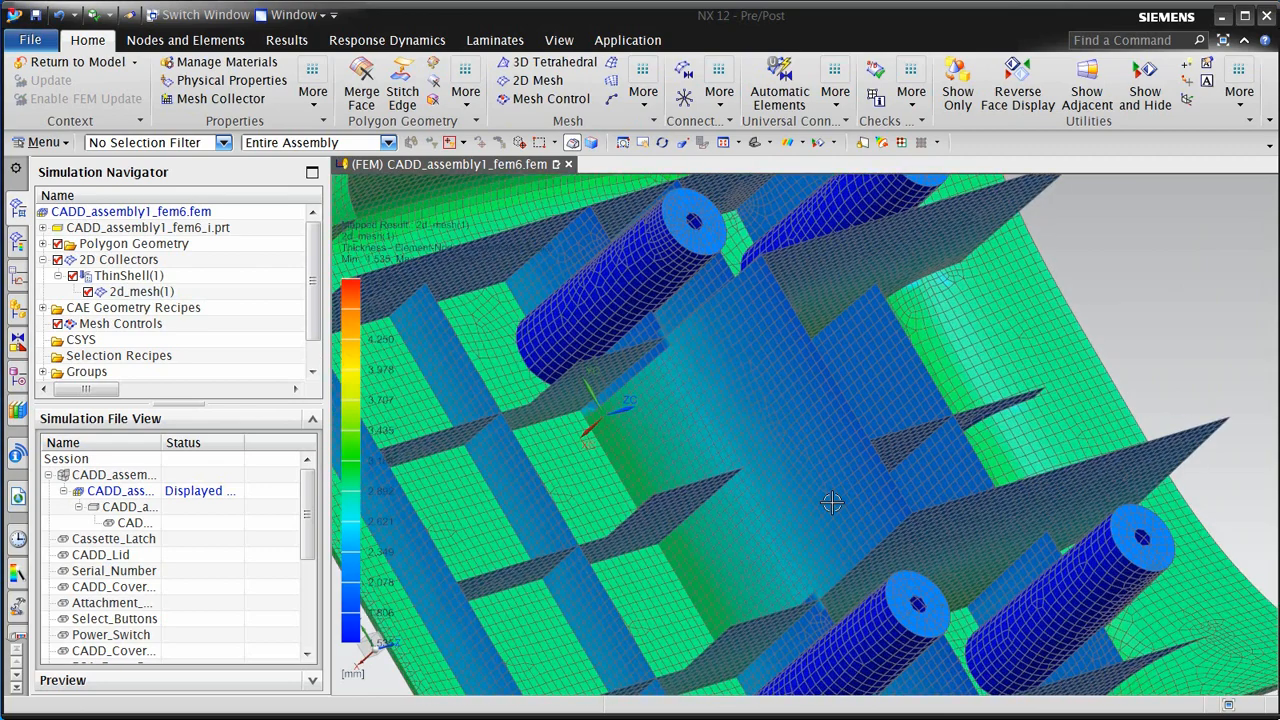
mouse_move(823, 459)
middle_down()
mouse_move(753, 483)
mouse_move(817, 472)
middle_up()
scroll(817, 472, down, 5)
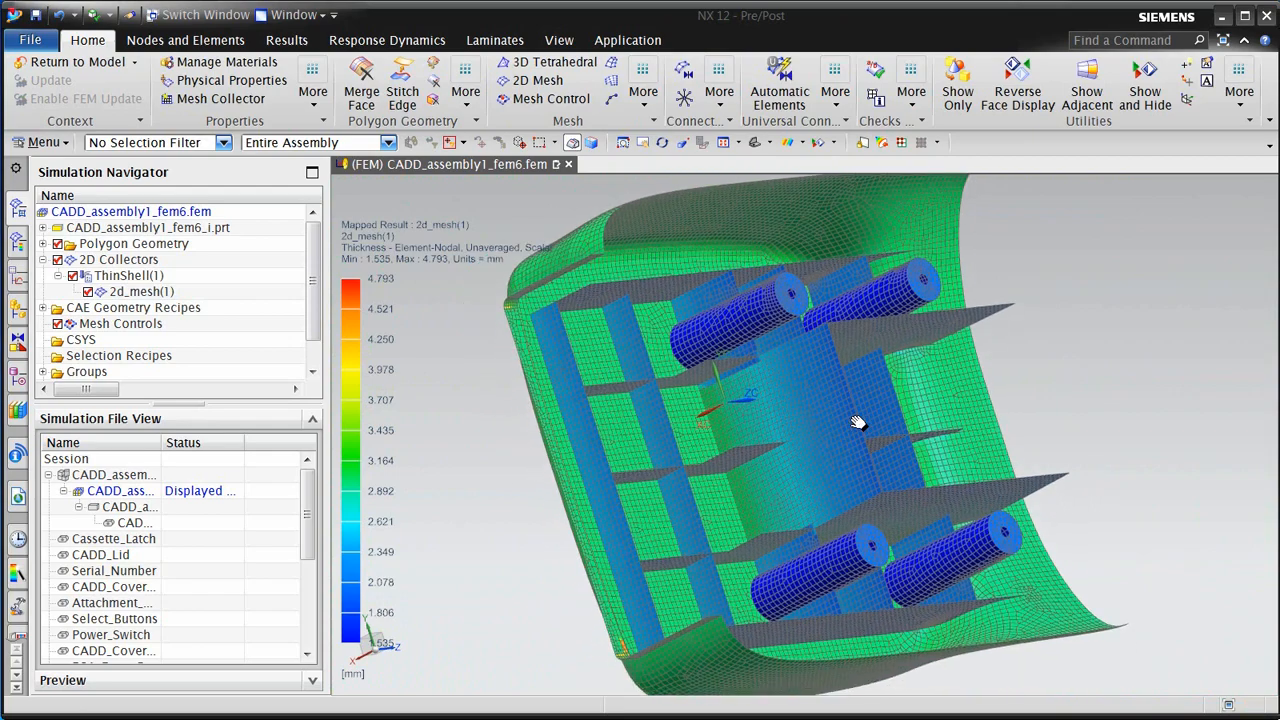
middle_drag(858, 423, 884, 378)
click(84, 62)
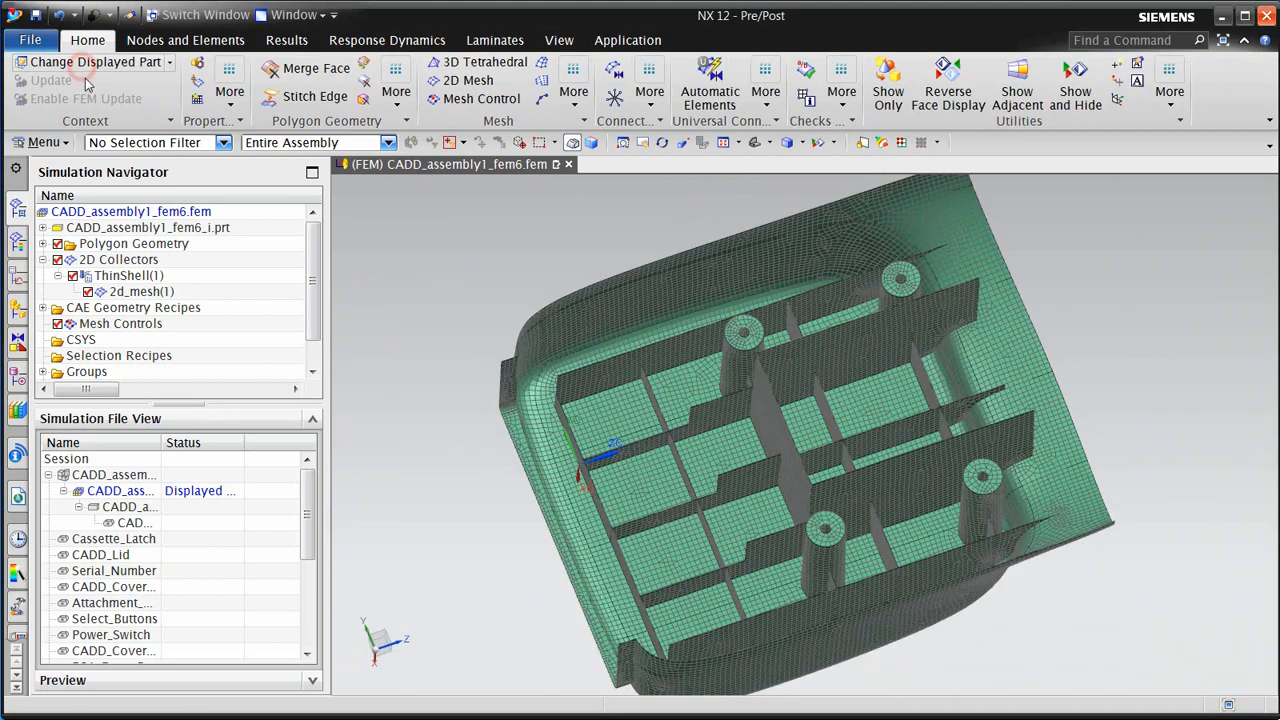
Make the CADD_assembly1_sim6 simulation the displayed part and solve Solution 1 with the model setup check on
double_click(122, 478)
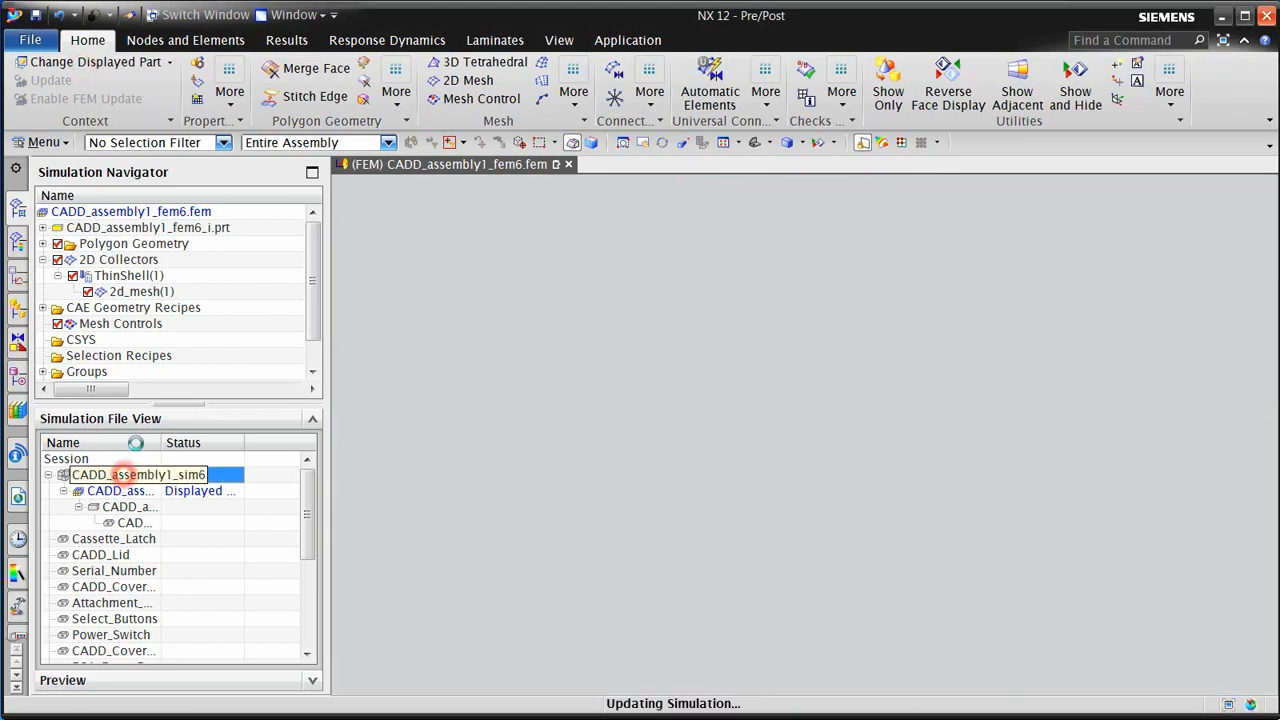
scroll(115, 356, down, 3)
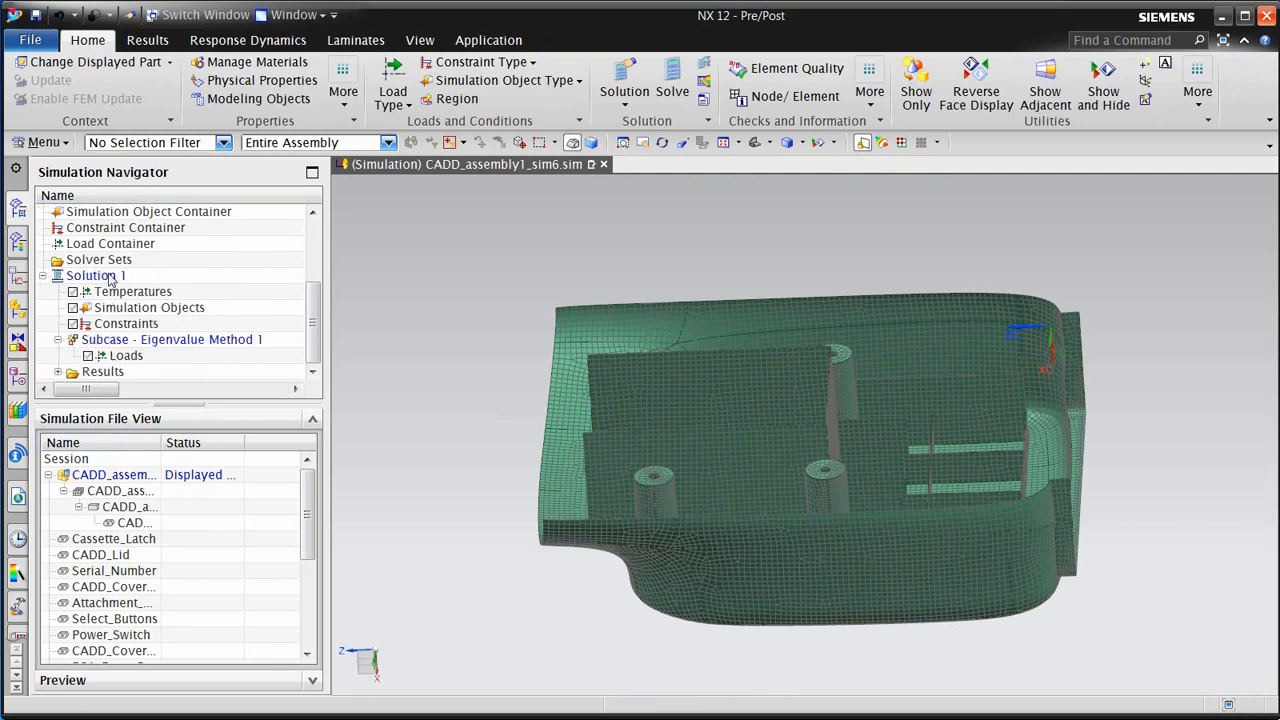
right_click(108, 278)
click(190, 603)
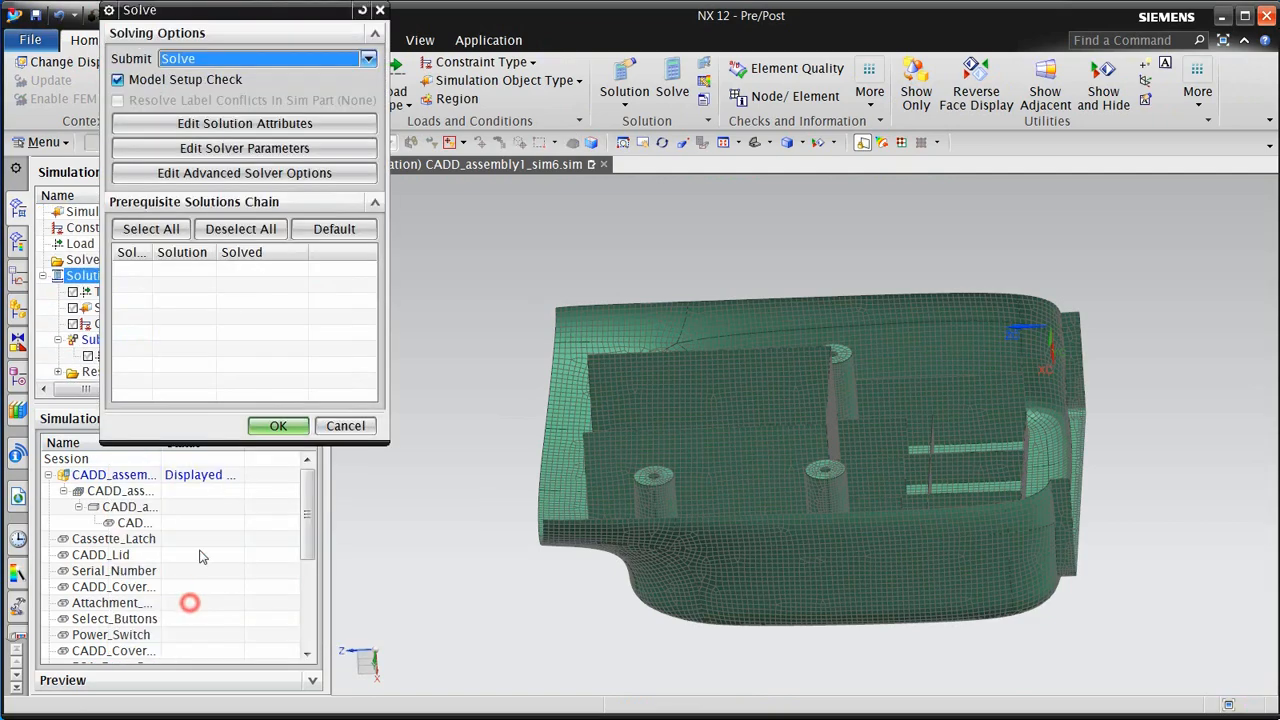
key(Return)
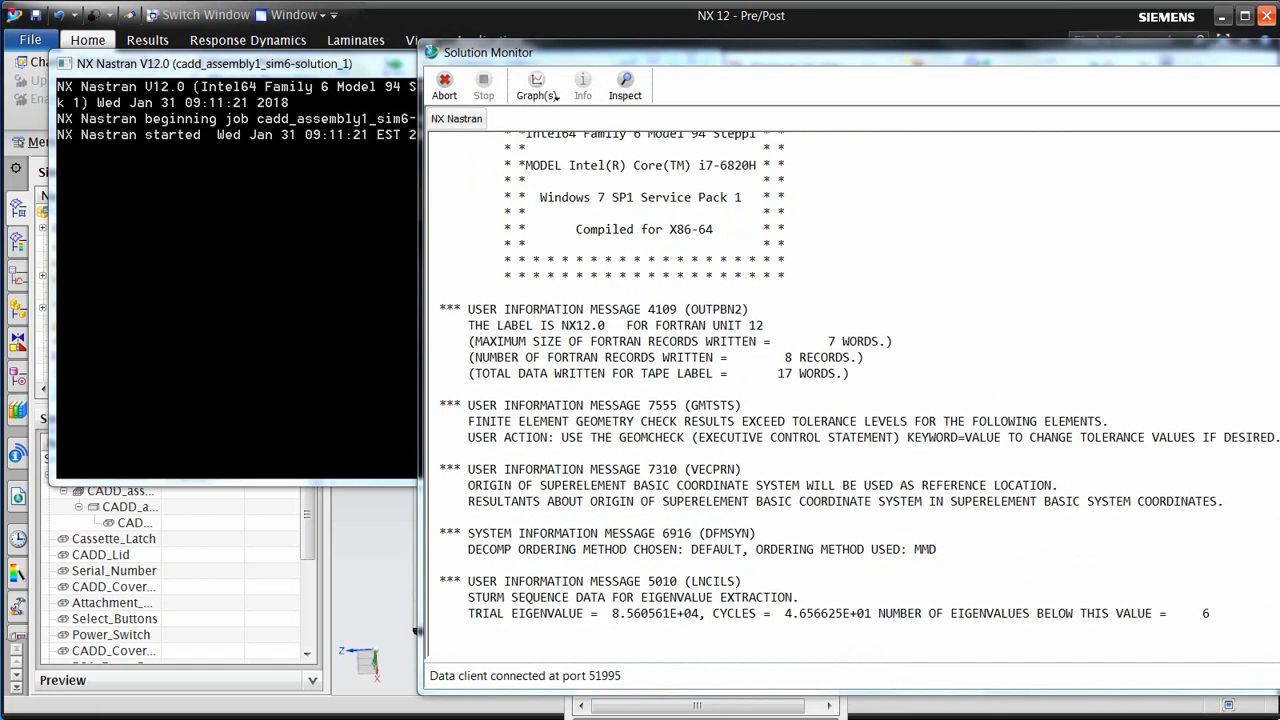
View the solver's convergence graph during the run, skip the message review and dismiss the solve information
click(545, 95)
mouse_move(556, 118)
click(640, 122)
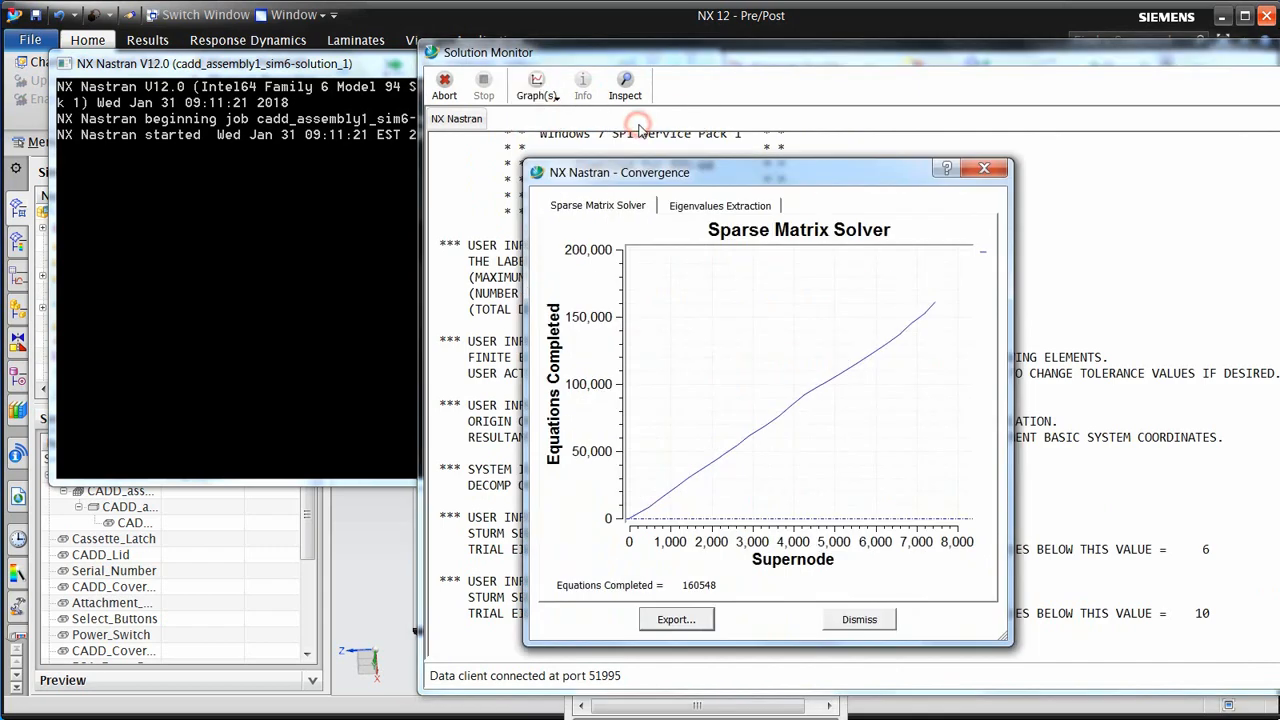
click(694, 204)
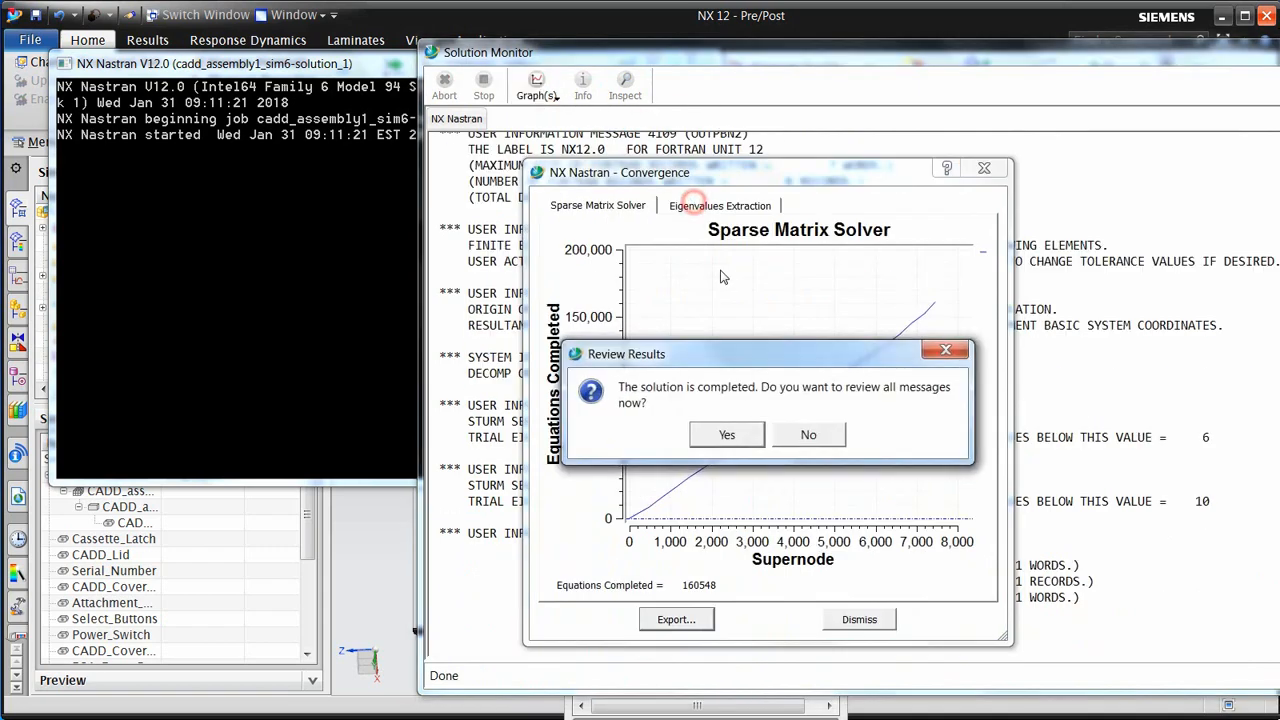
click(808, 437)
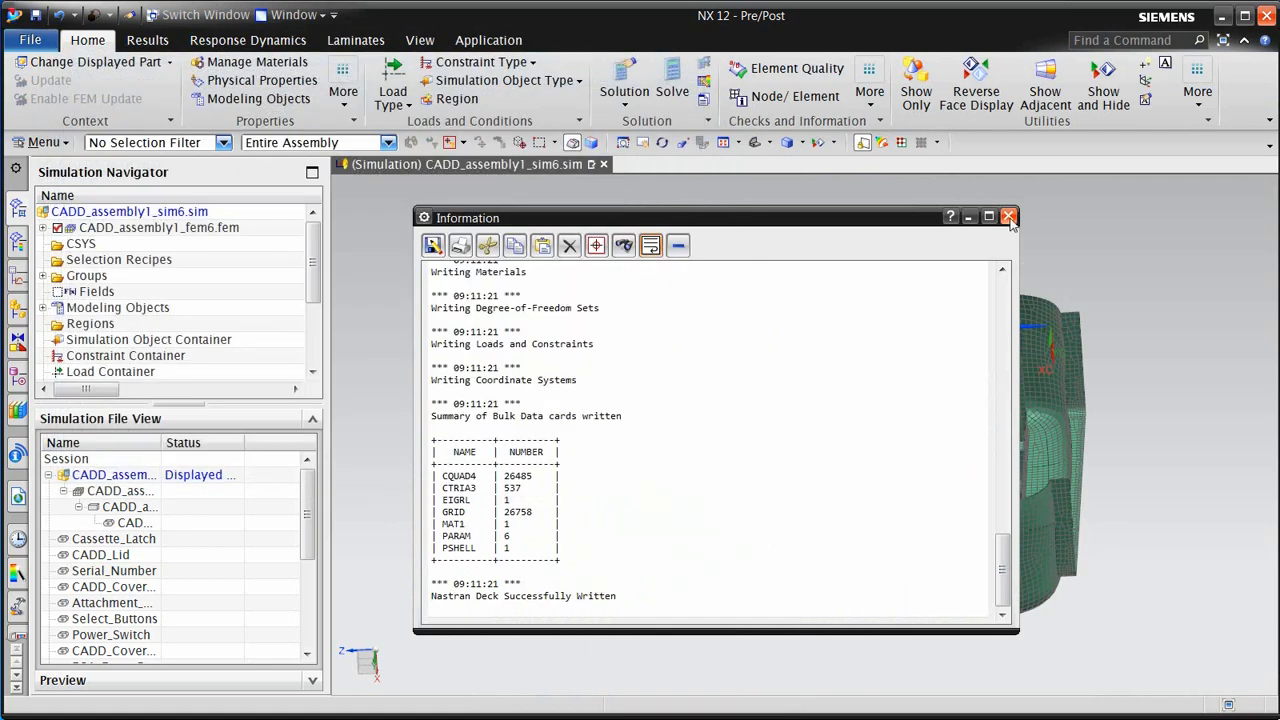
click(1009, 217)
Load the structural results of Solution 1 and display the nodal displacement contour of Mode 7
scroll(229, 309, down, 3)
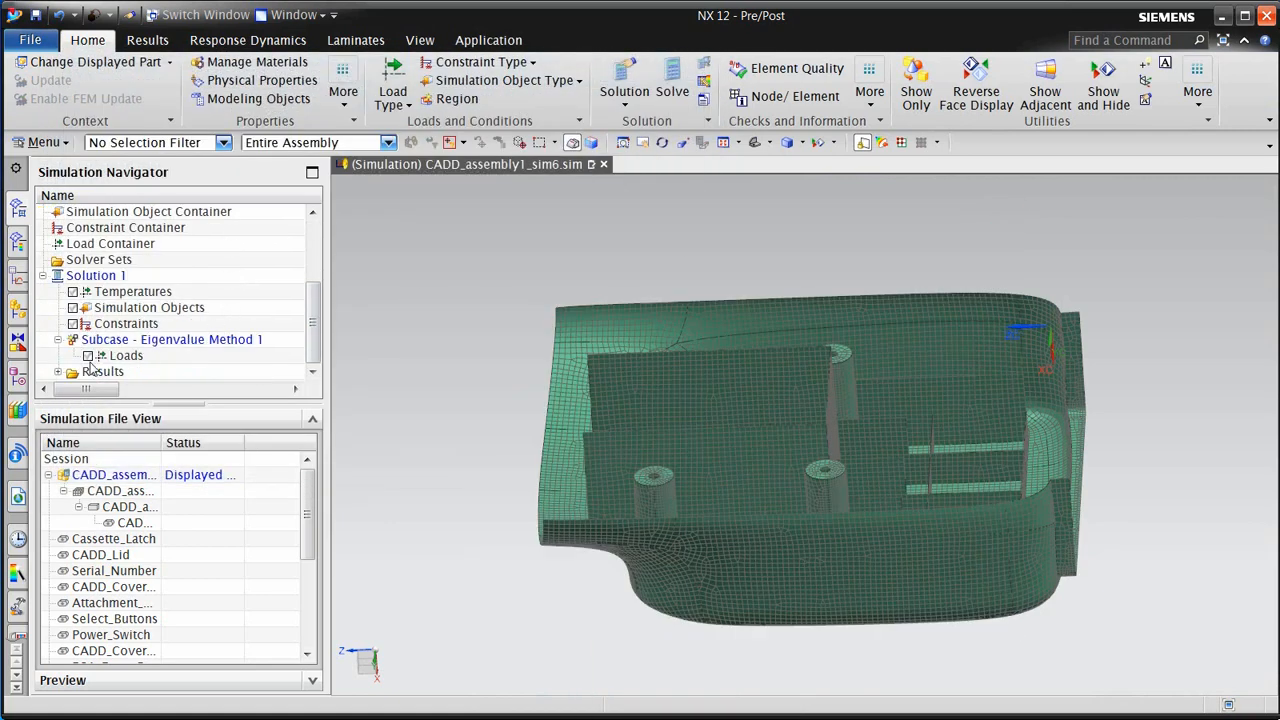
click(59, 372)
double_click(111, 376)
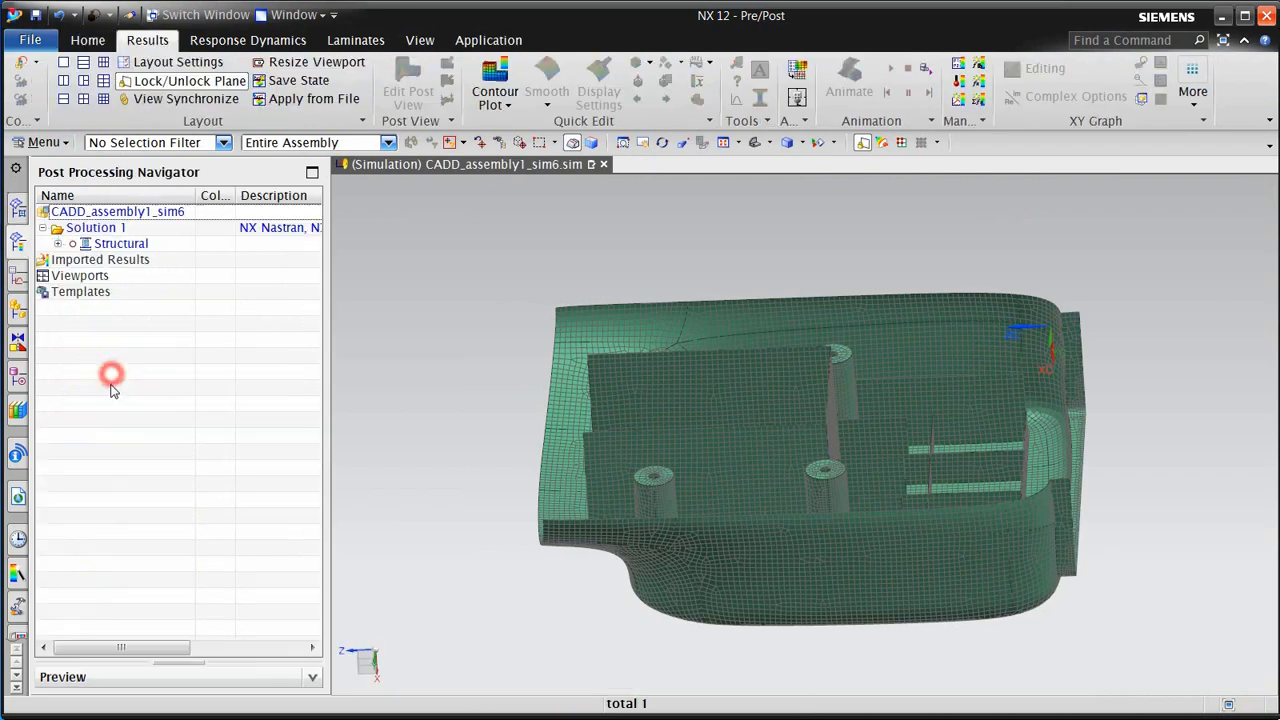
click(58, 244)
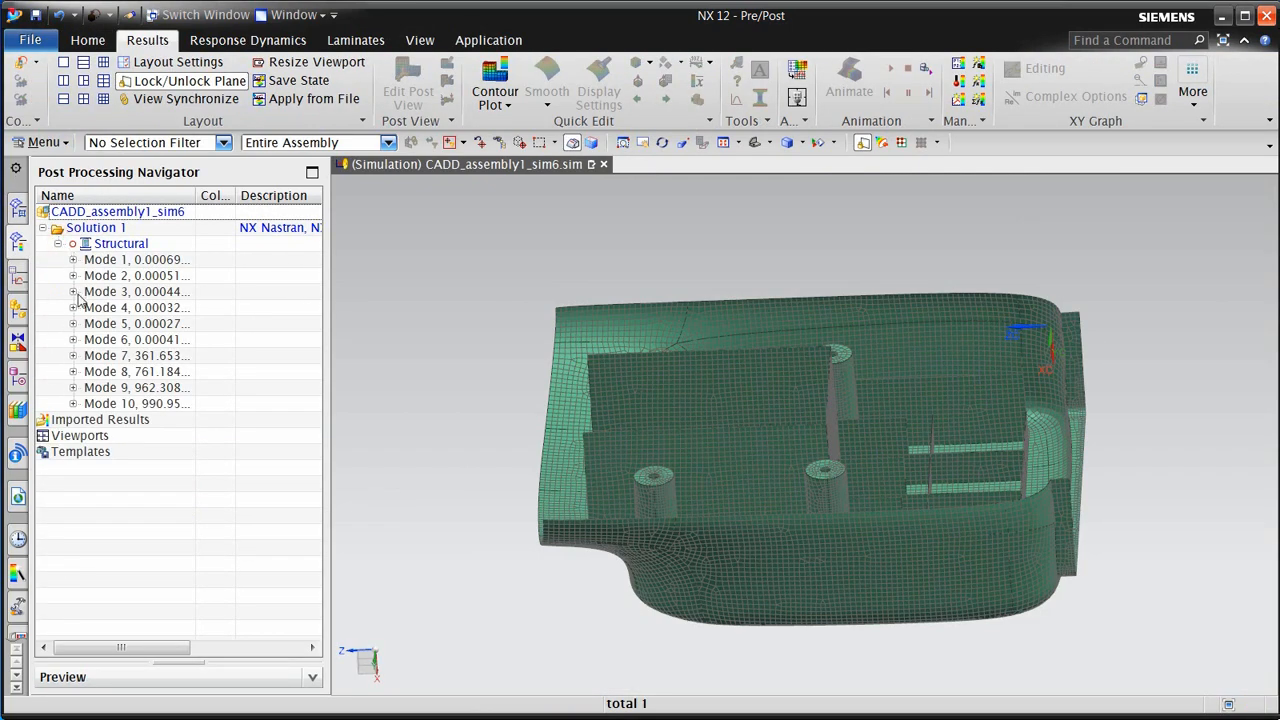
click(73, 357)
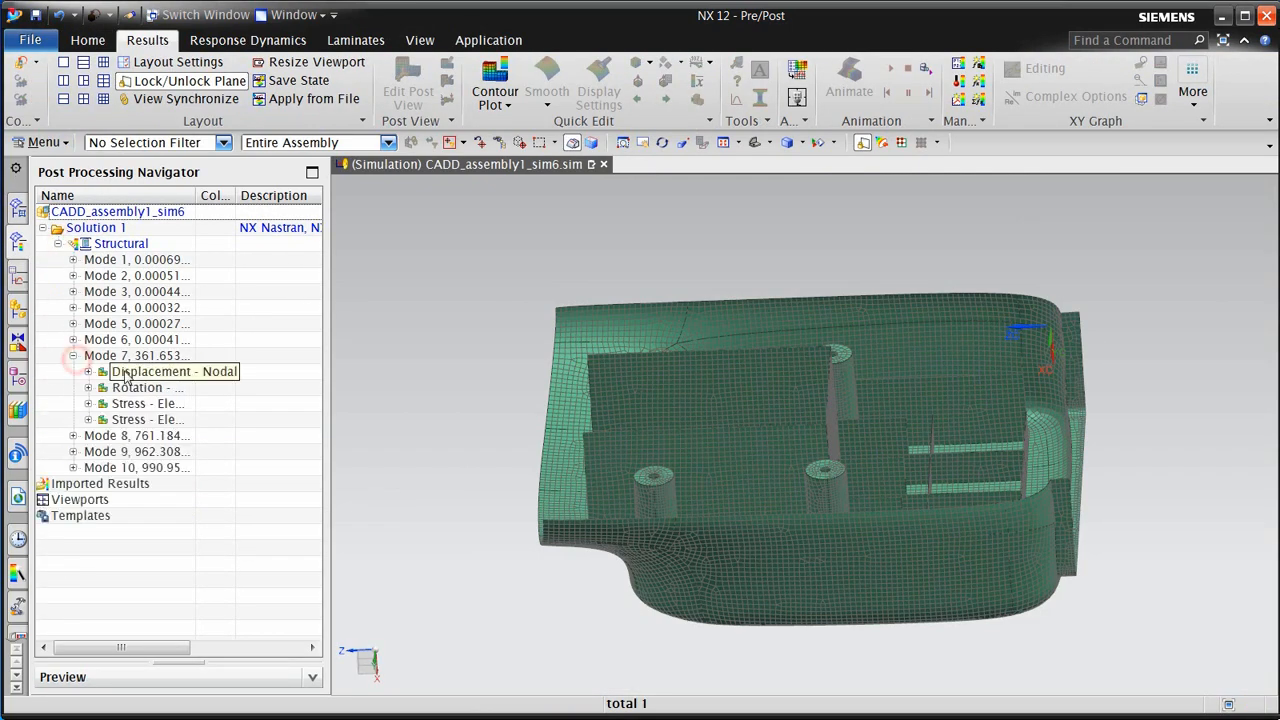
double_click(127, 376)
middle_drag(700, 421, 705, 446)
Animate the Mode 7 displacement result in Modal style with 33 frames, full cycle and a 0 ms frame delay
click(847, 80)
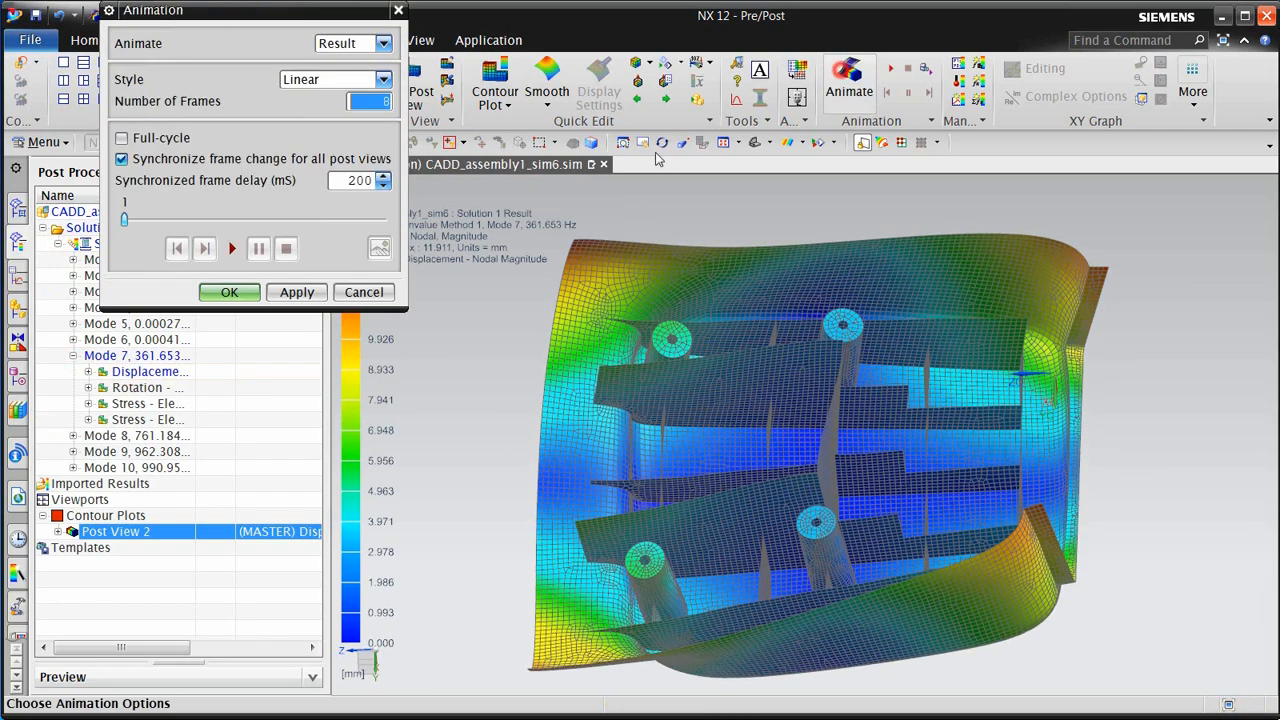
click(372, 83)
click(345, 110)
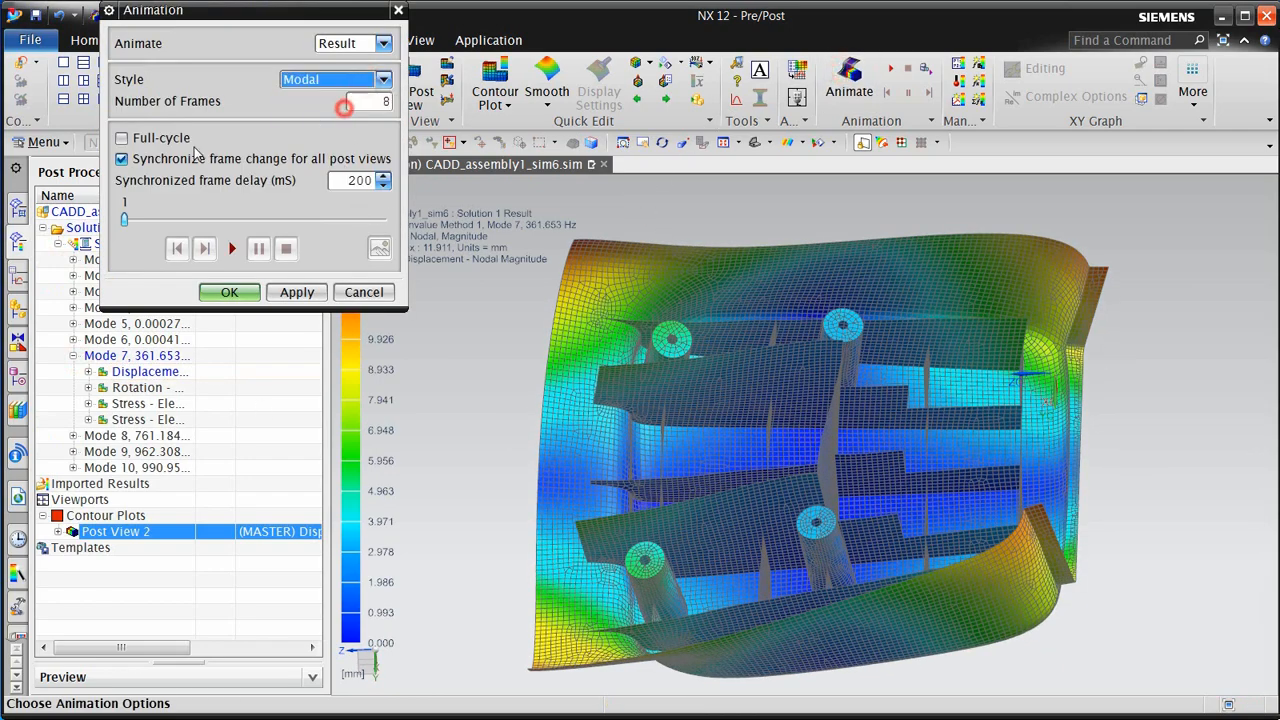
click(162, 142)
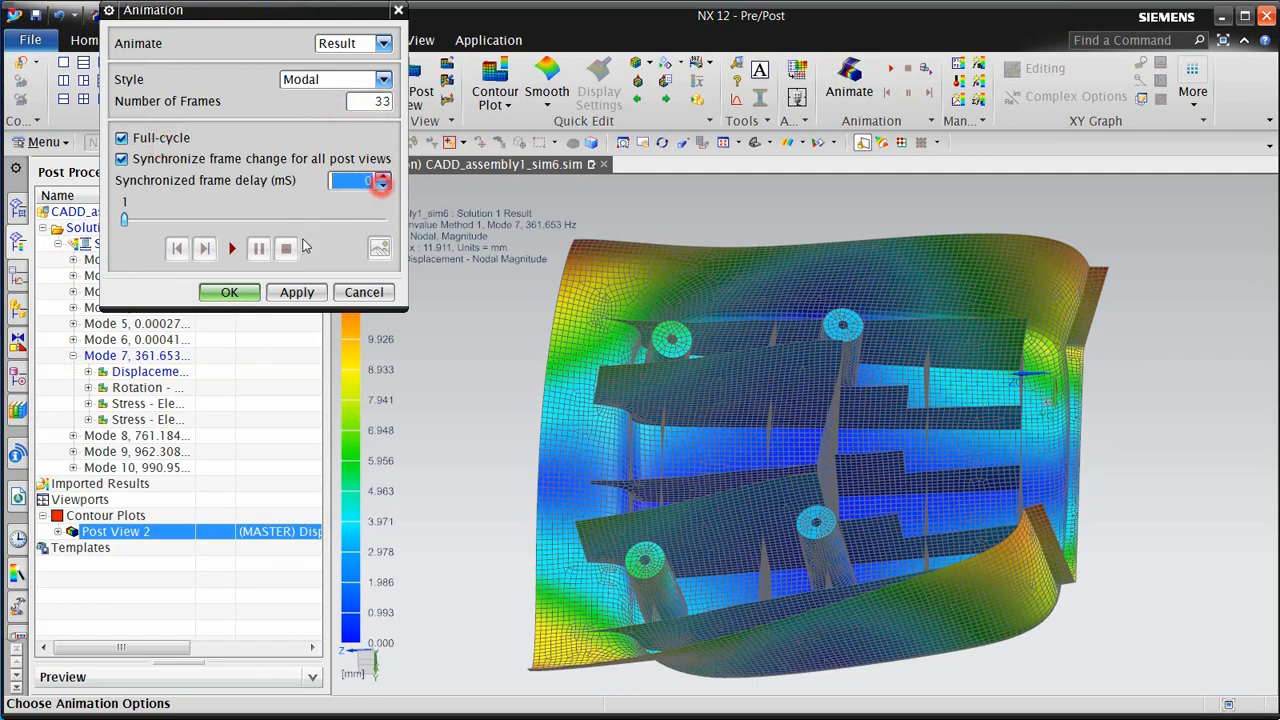
click(232, 249)
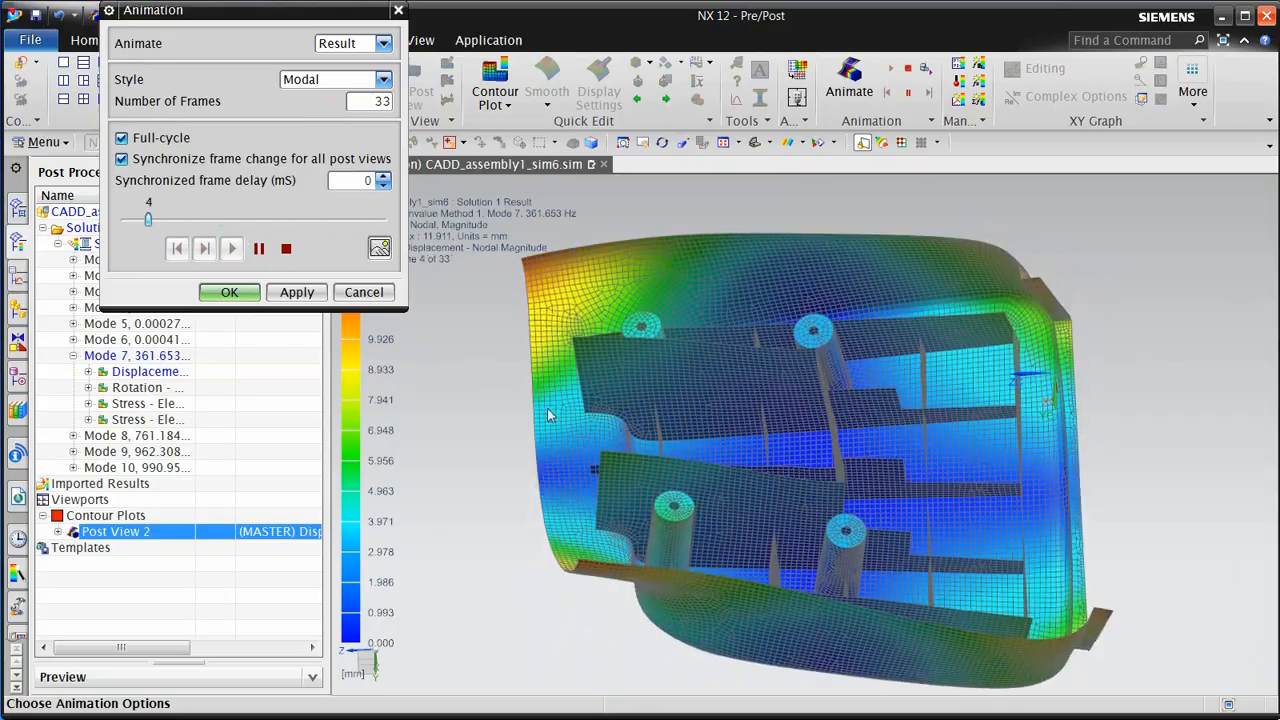
Examine the animated Mode 7 deformation around the cover backing's bosses and ribs from several angles
middle_drag(807, 380, 795, 459)
scroll(797, 470, up, 4)
shift+middle_drag(811, 546, 1000, 686)
scroll(989, 629, down, 3)
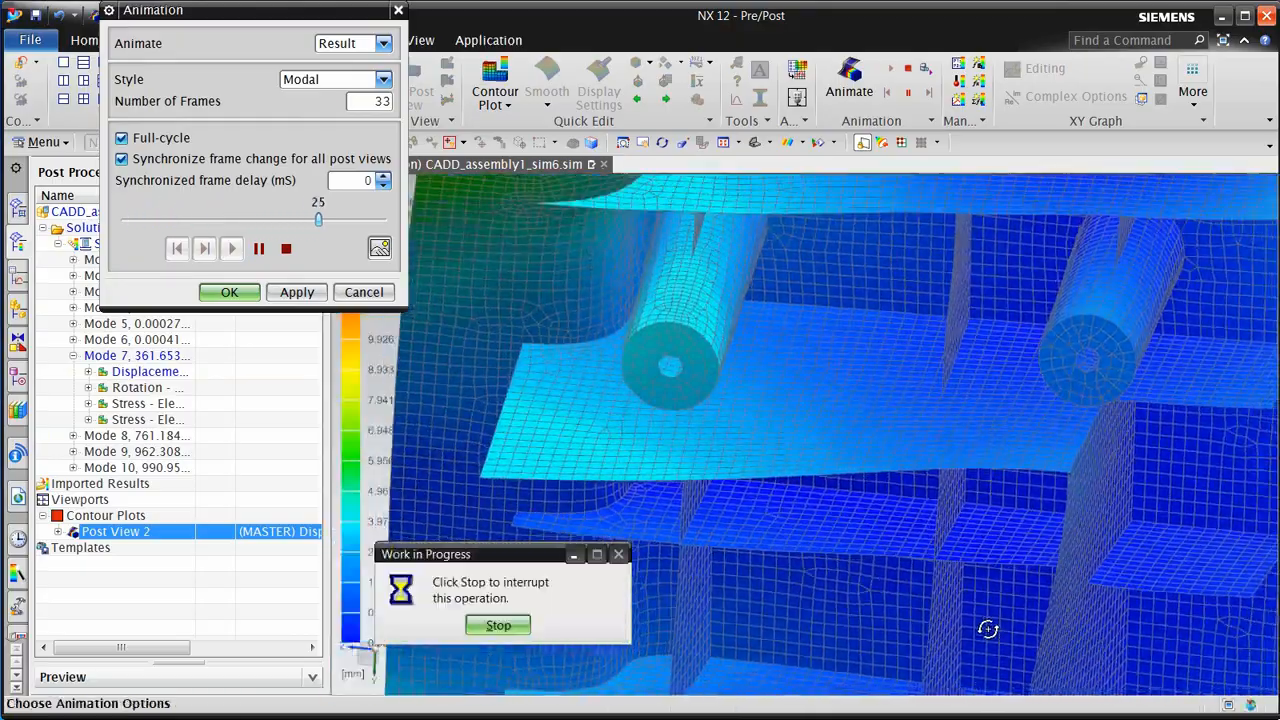
middle_drag(973, 598, 922, 510)
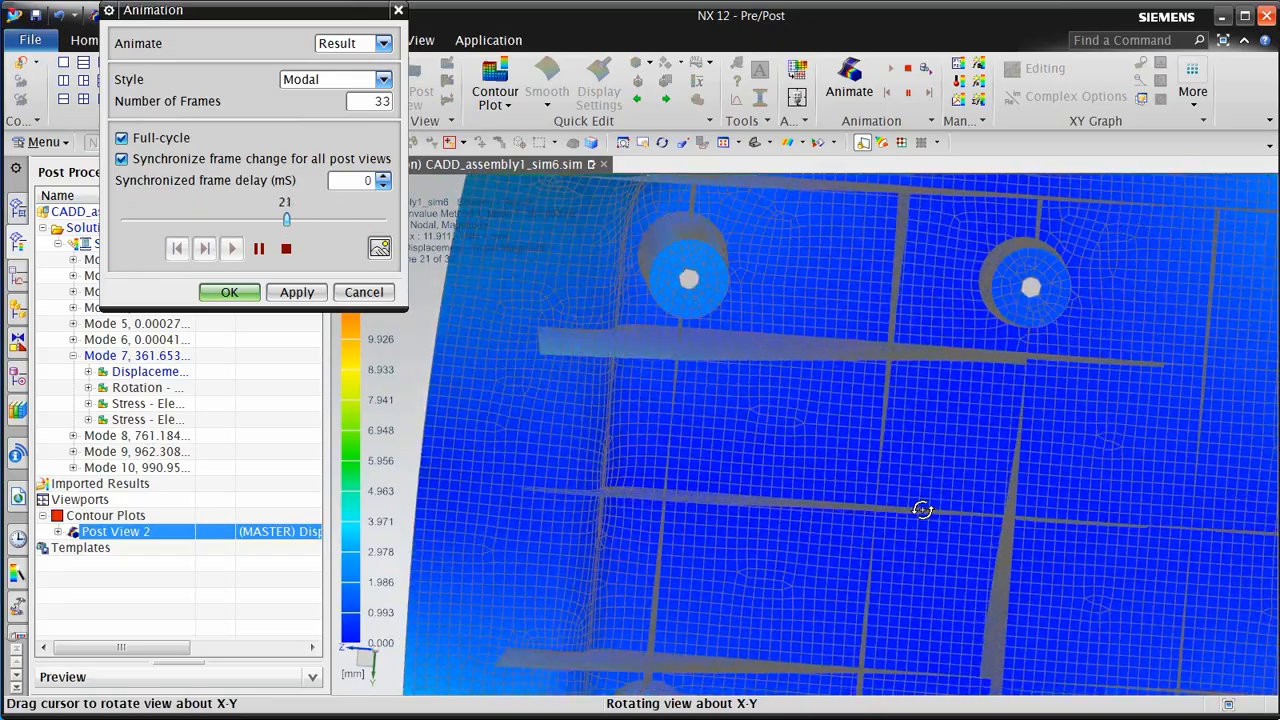
middle_drag(922, 510, 806, 354)
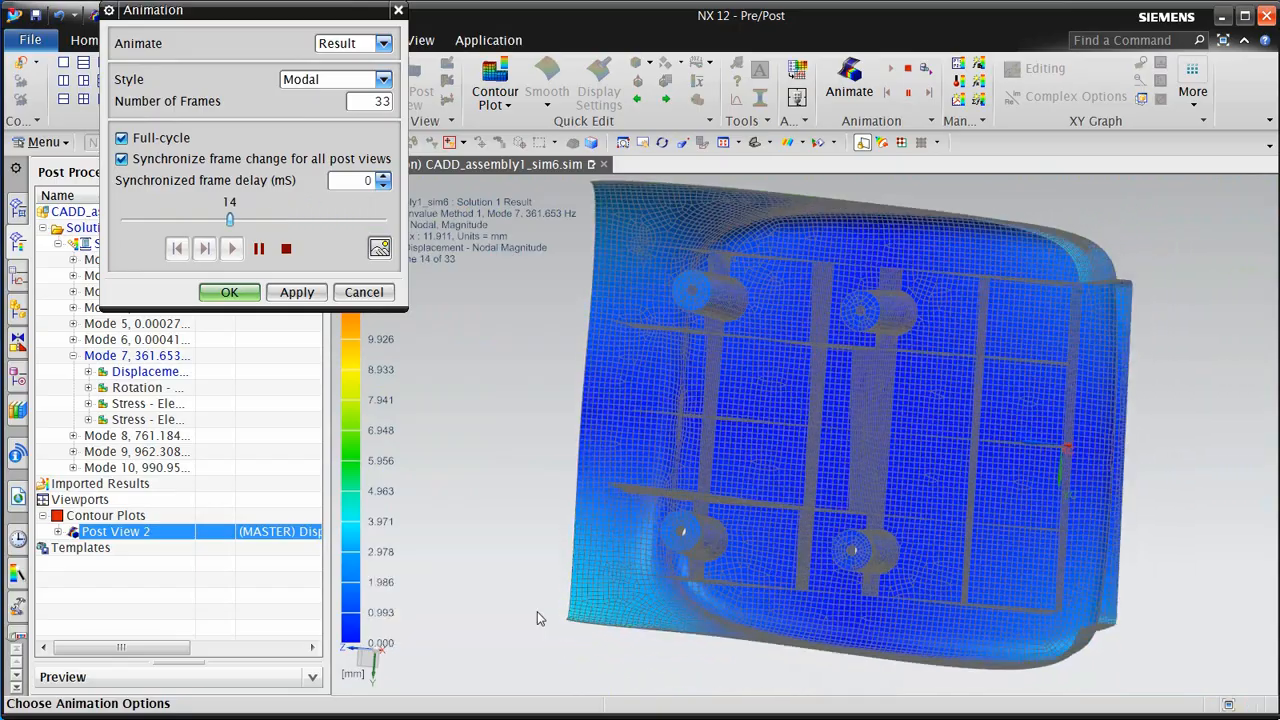
Stop the Mode 7 animation, close its options and return from the results to the simulation model
click(285, 249)
click(285, 249)
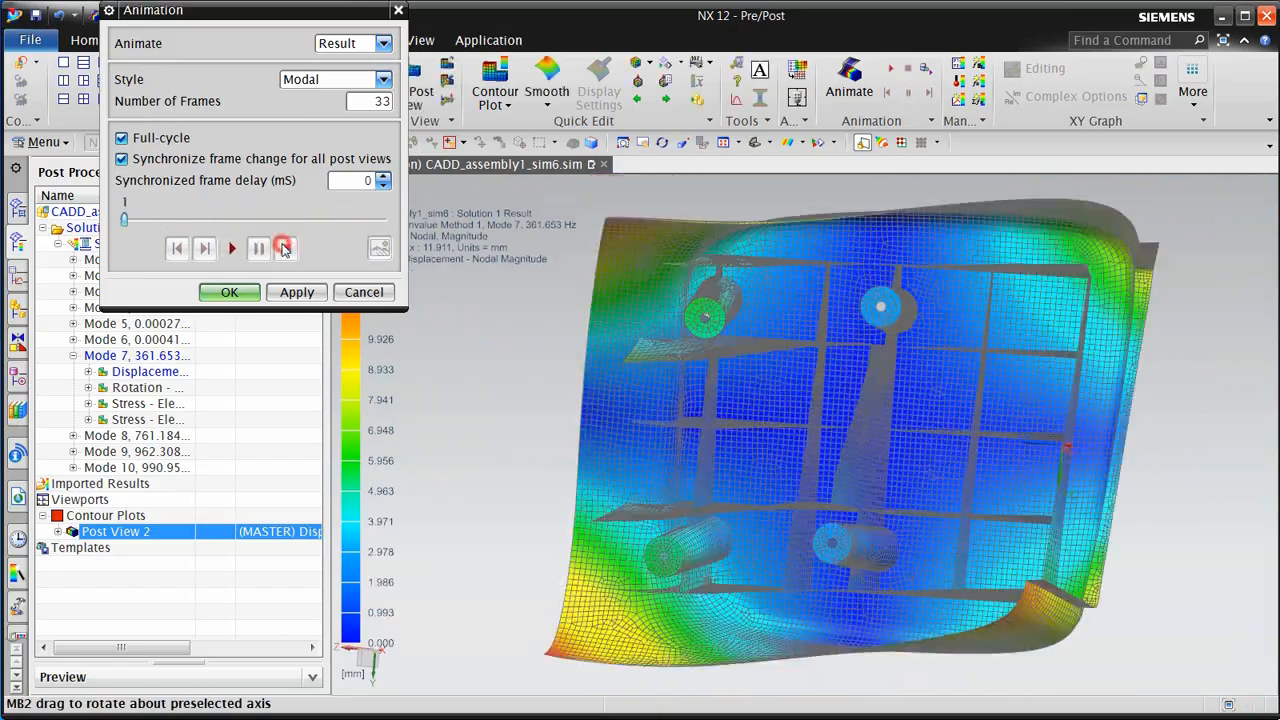
click(344, 292)
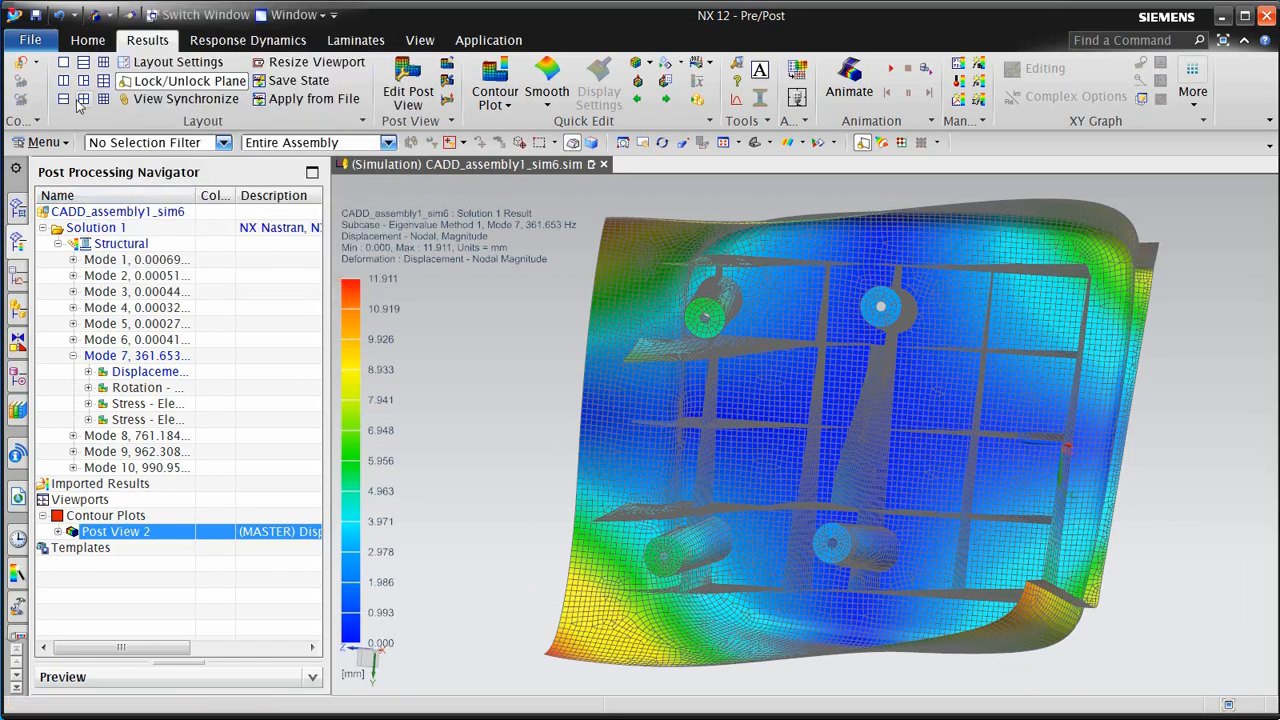
click(19, 64)
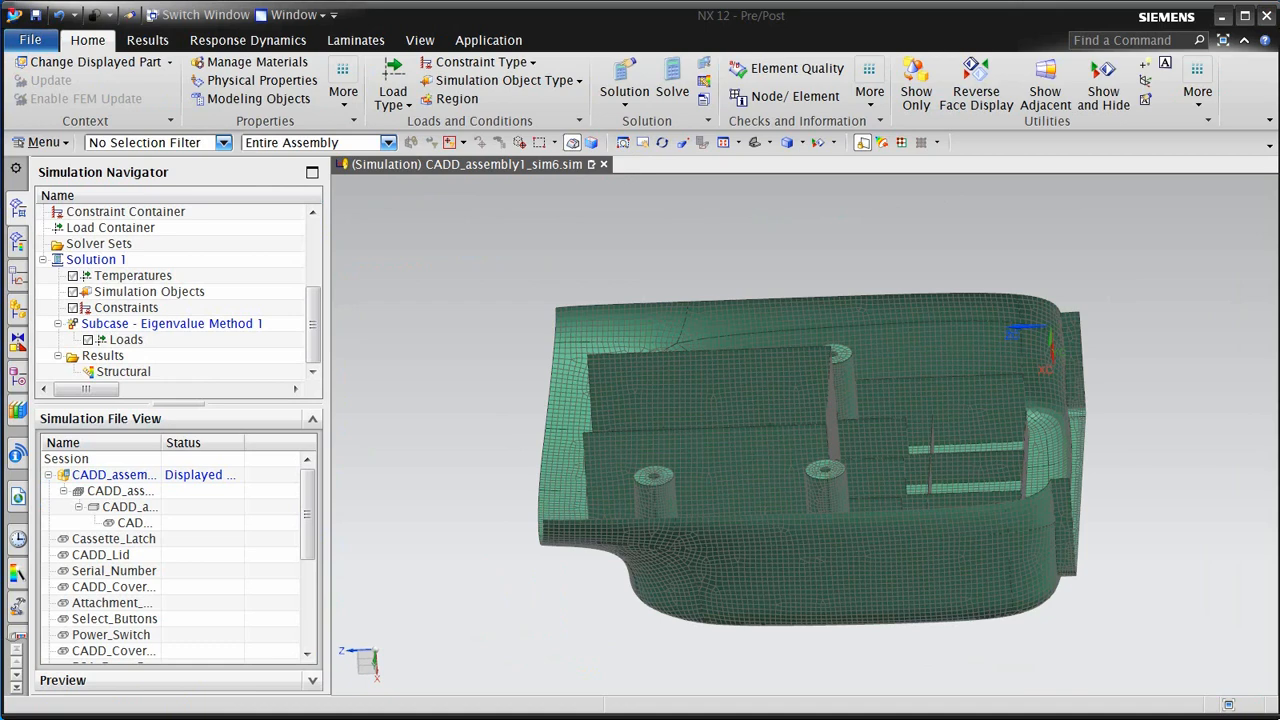
Display the CADD_assembly1 master part and open its CADD_Cover_Backing component in its own window
double_click(135, 524)
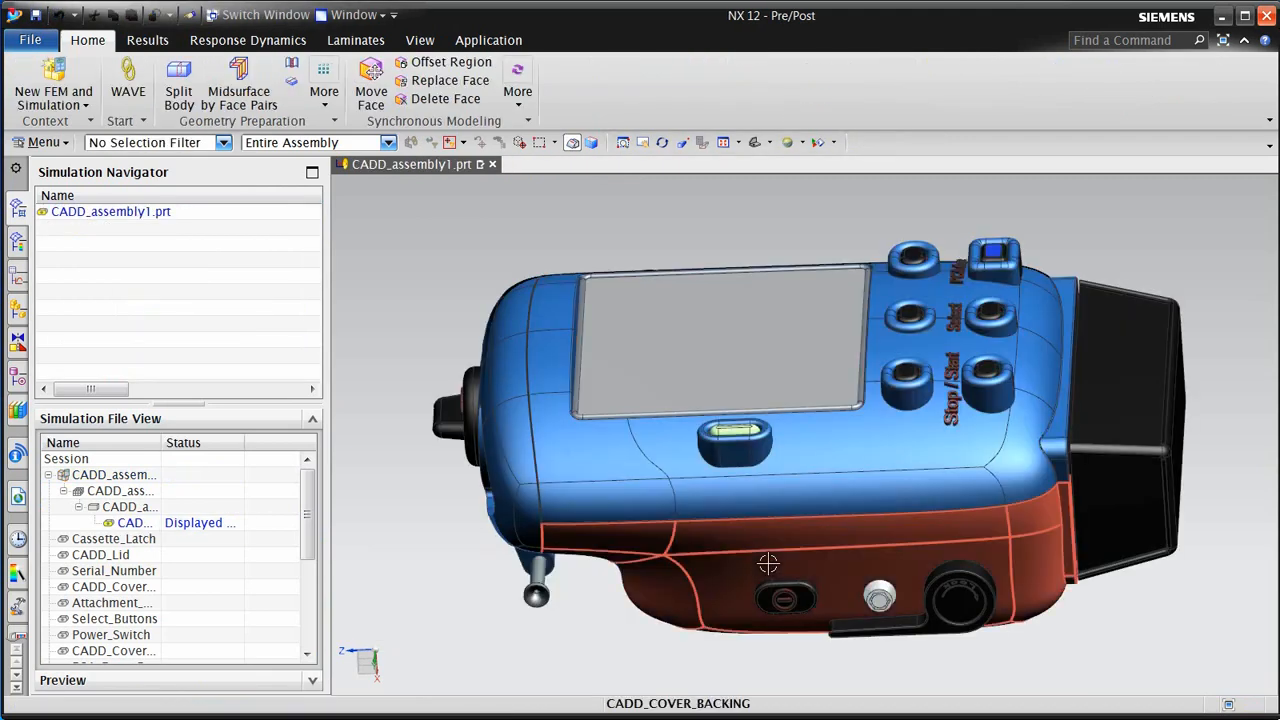
right_click(732, 562)
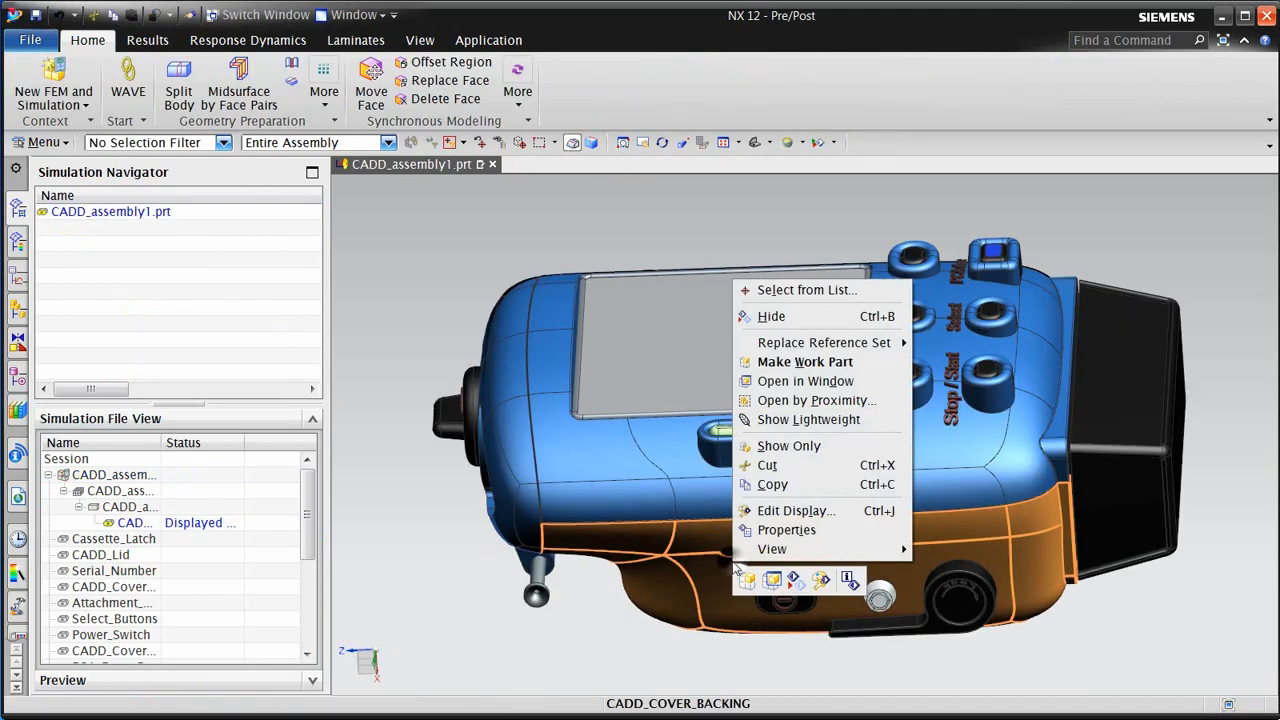
click(818, 384)
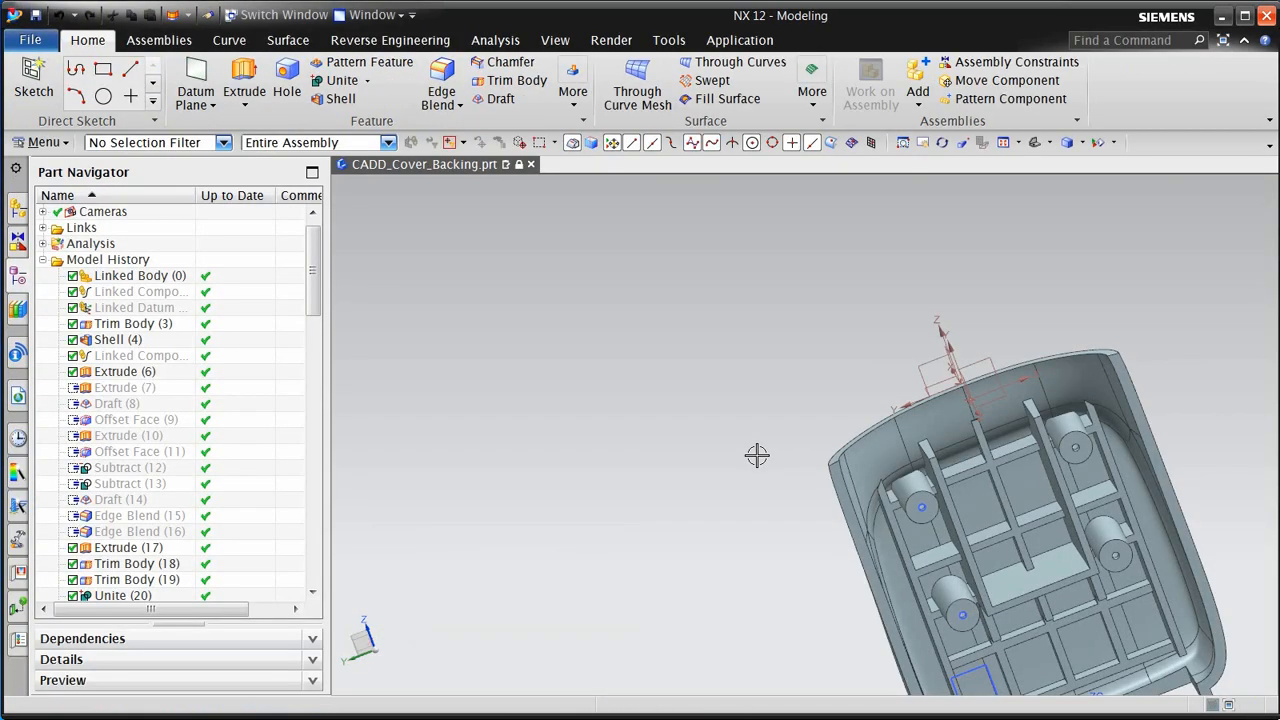
Inspect the cross rib joining the screw bosses on the cover backing and switch the part to the Pre/Post application
shift+middle_drag(876, 446, 640, 290)
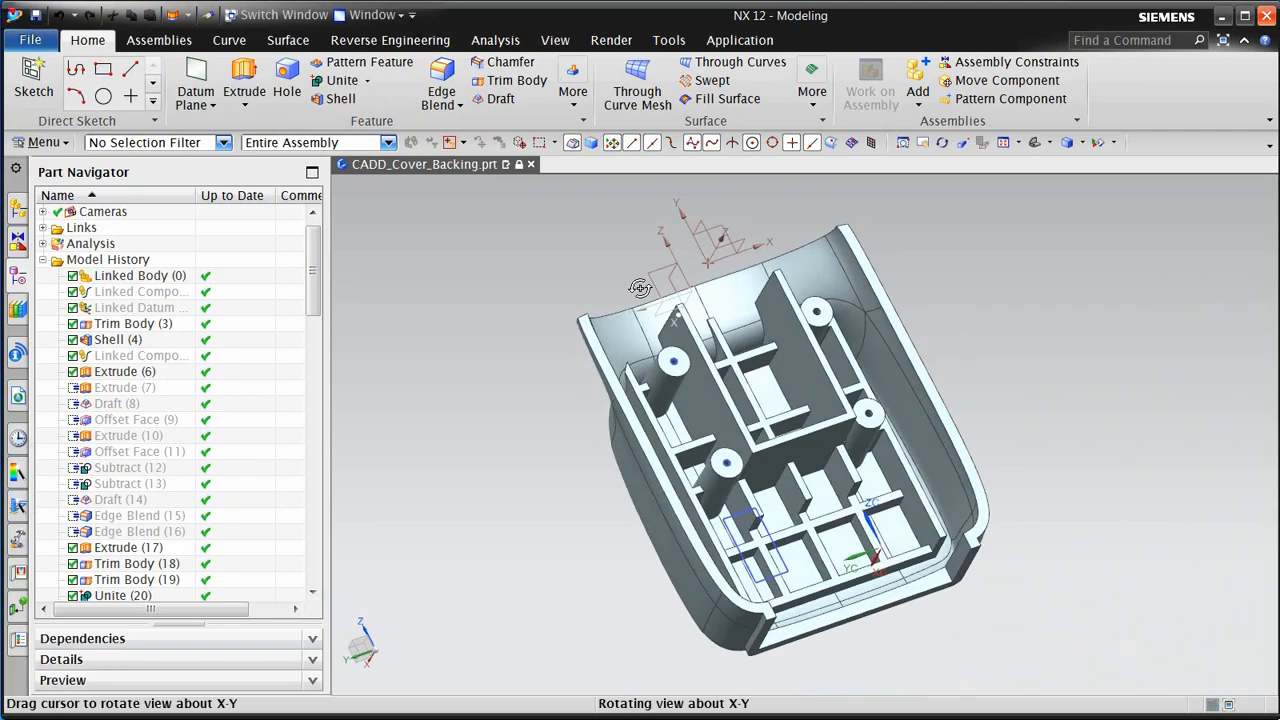
scroll(846, 524, up, 5)
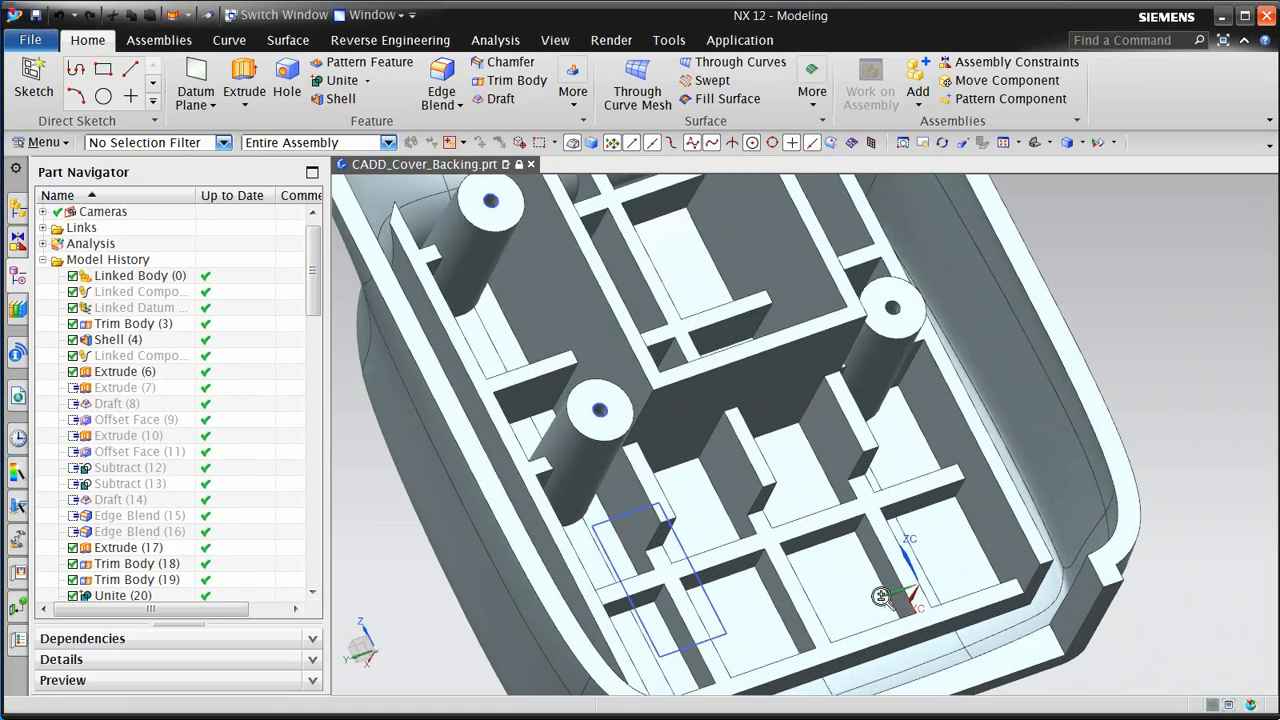
mouse_move(914, 626)
middle_down()
mouse_move(904, 587)
mouse_move(886, 594)
mouse_move(894, 613)
middle_up()
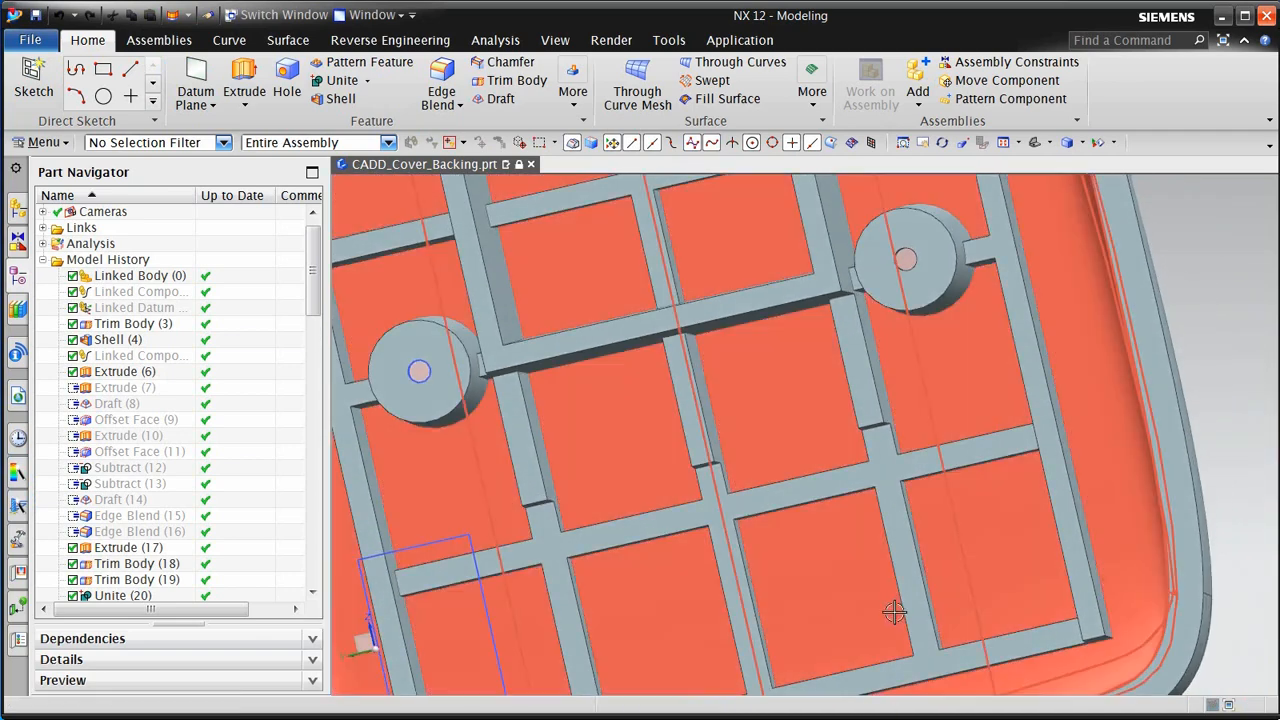
key(F8)
scroll(880, 309, up, 6)
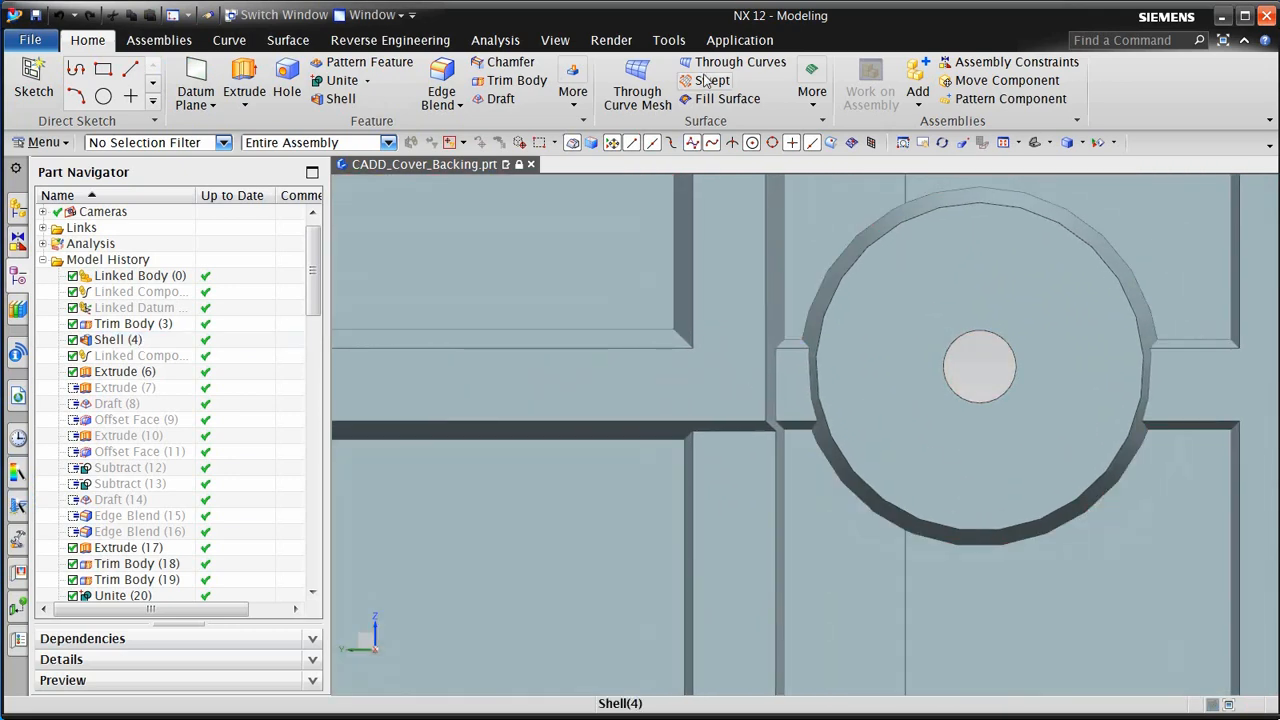
click(738, 42)
click(655, 70)
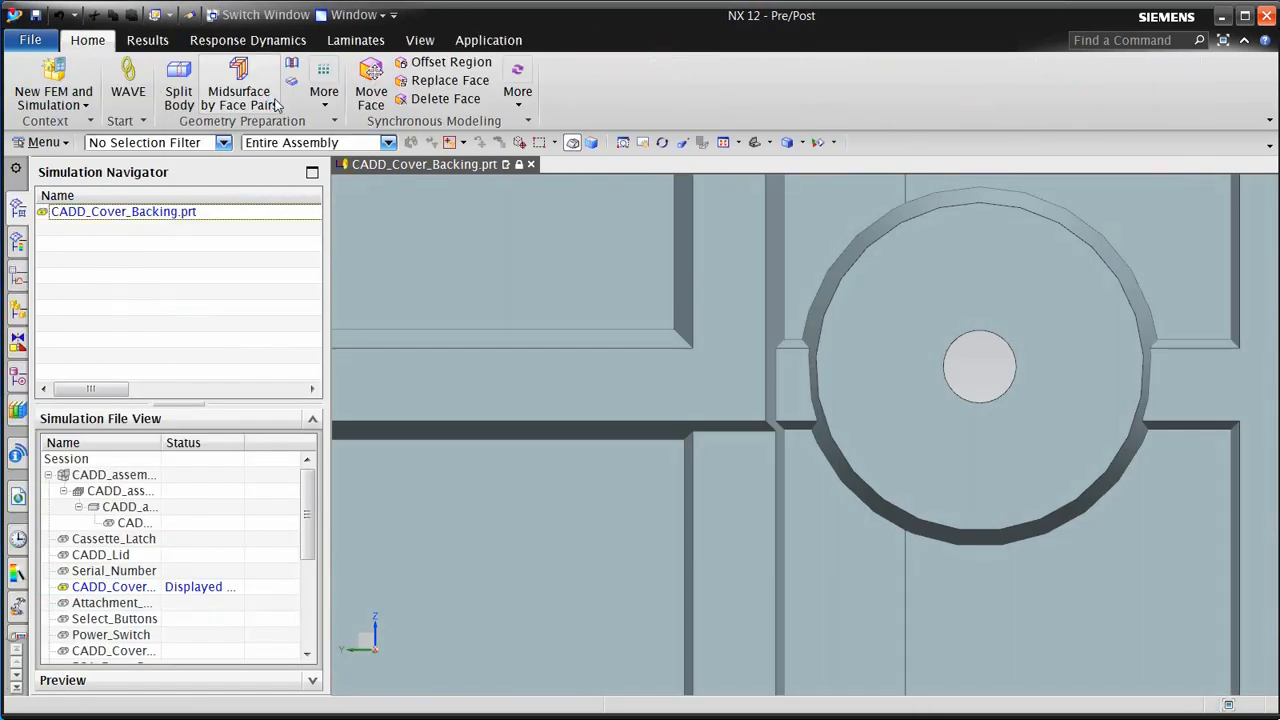
Start Move Face and select both sides of the cross rib between the two bosses, including their coplanar faces
click(372, 97)
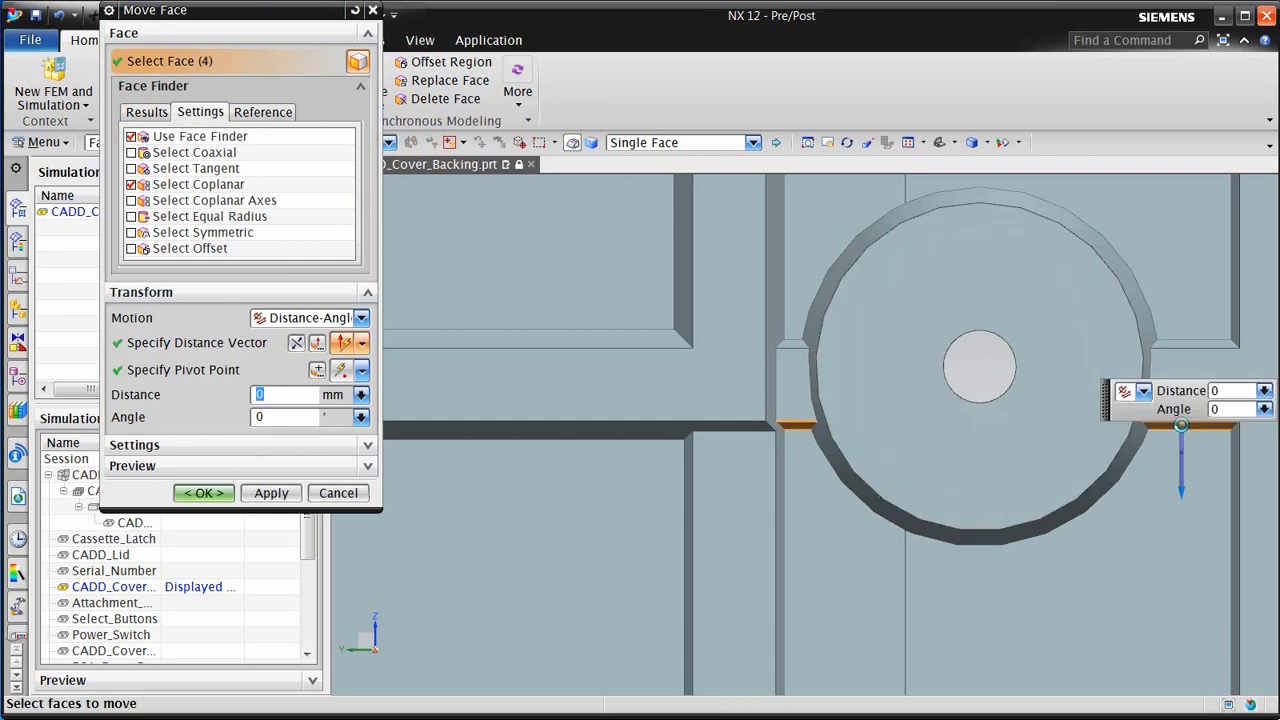
click(1190, 345)
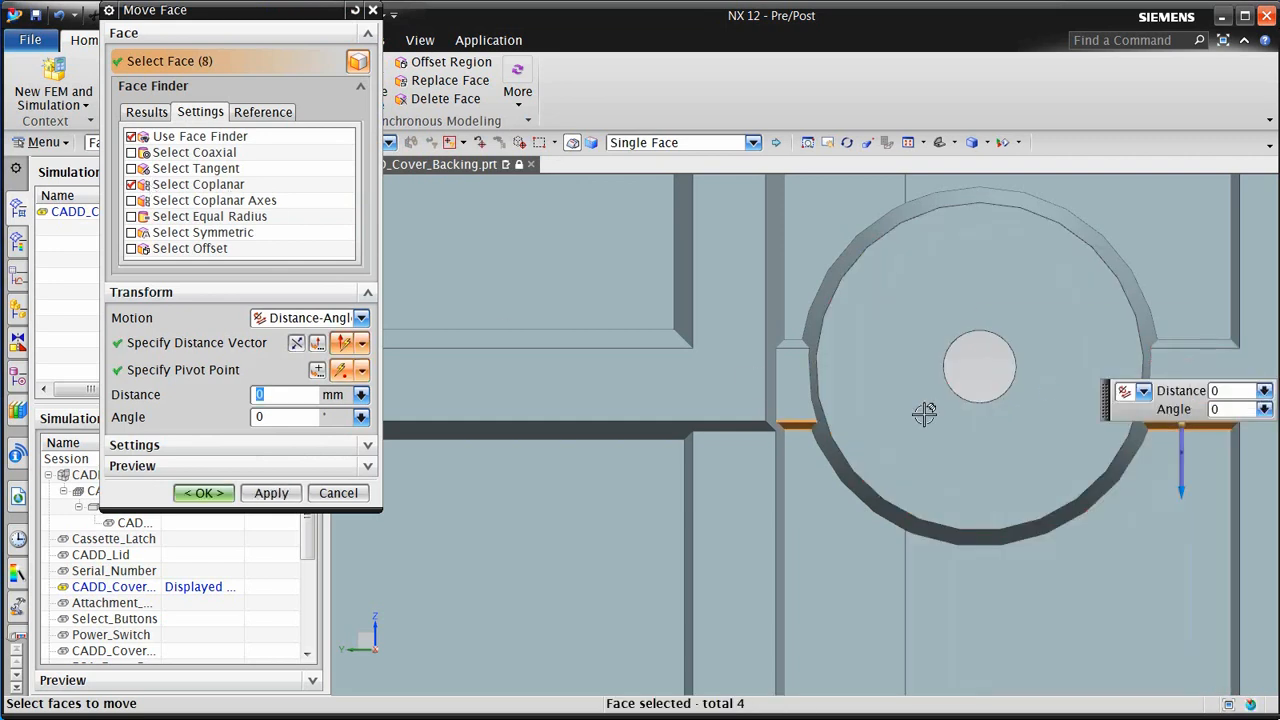
click(600, 370)
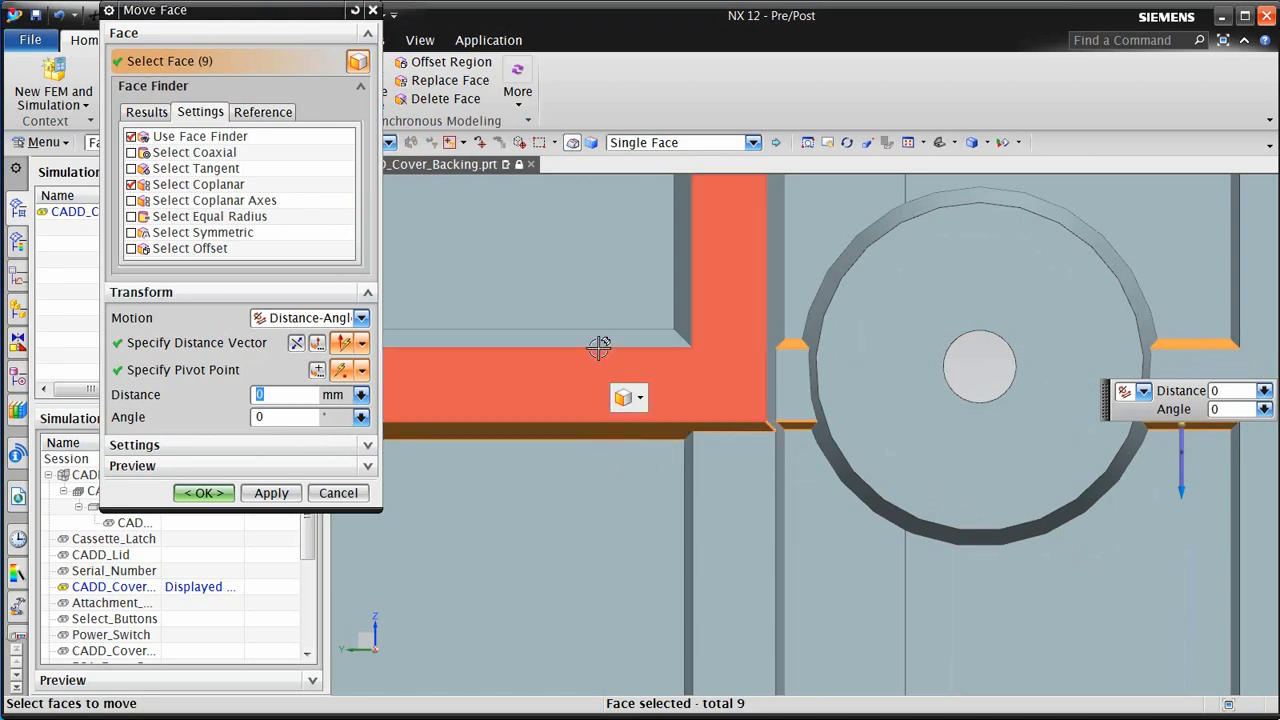
click(600, 343)
scroll(912, 412, down, 3)
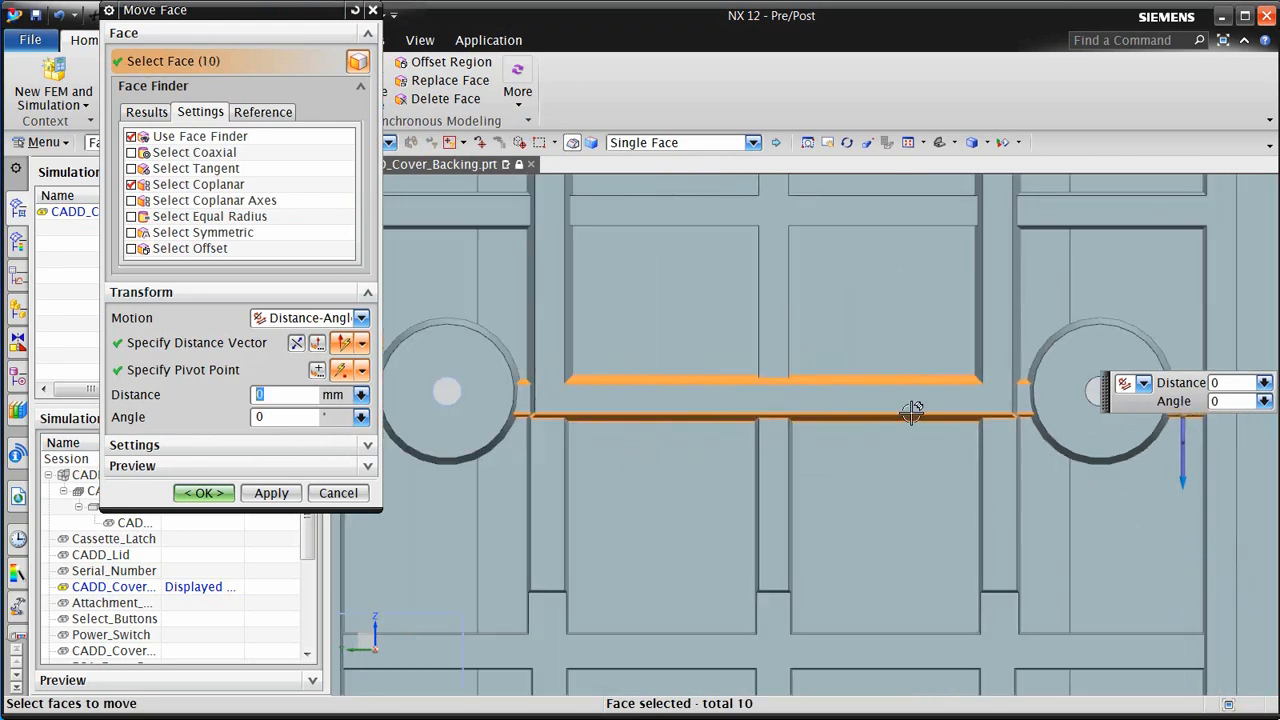
scroll(877, 411, down, 1)
scroll(634, 403, up, 4)
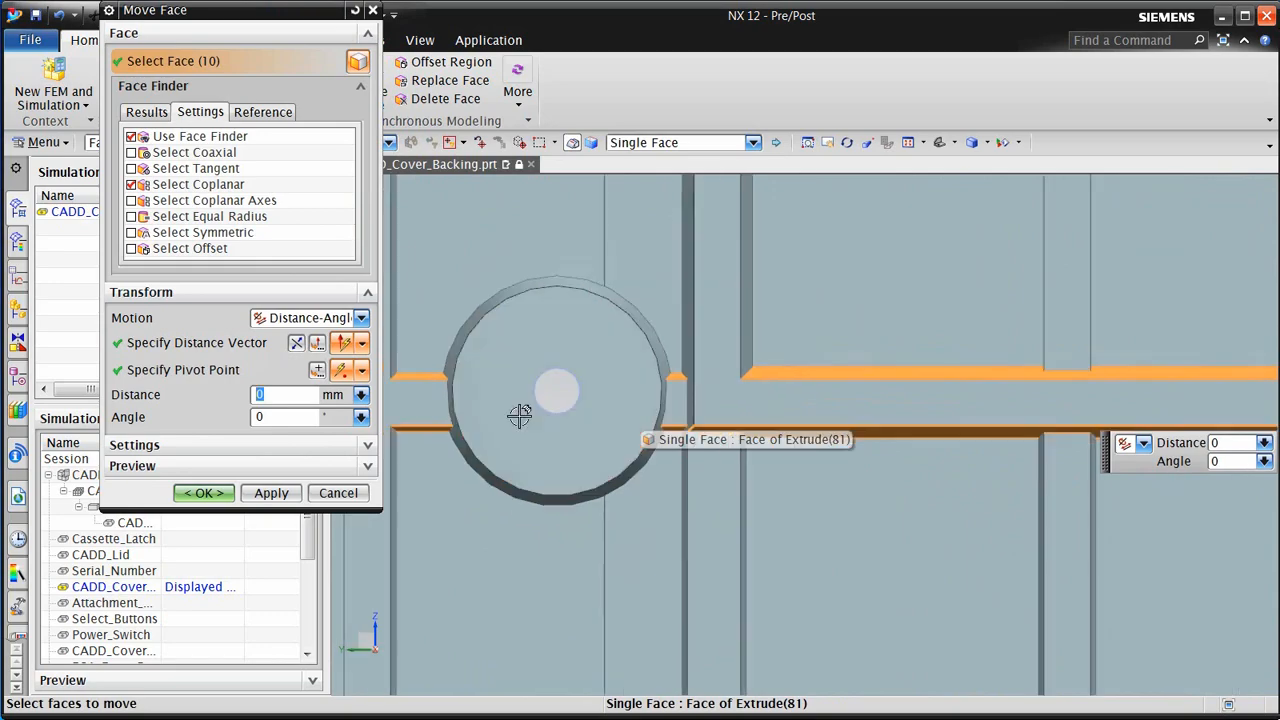
scroll(519, 415, down, 4)
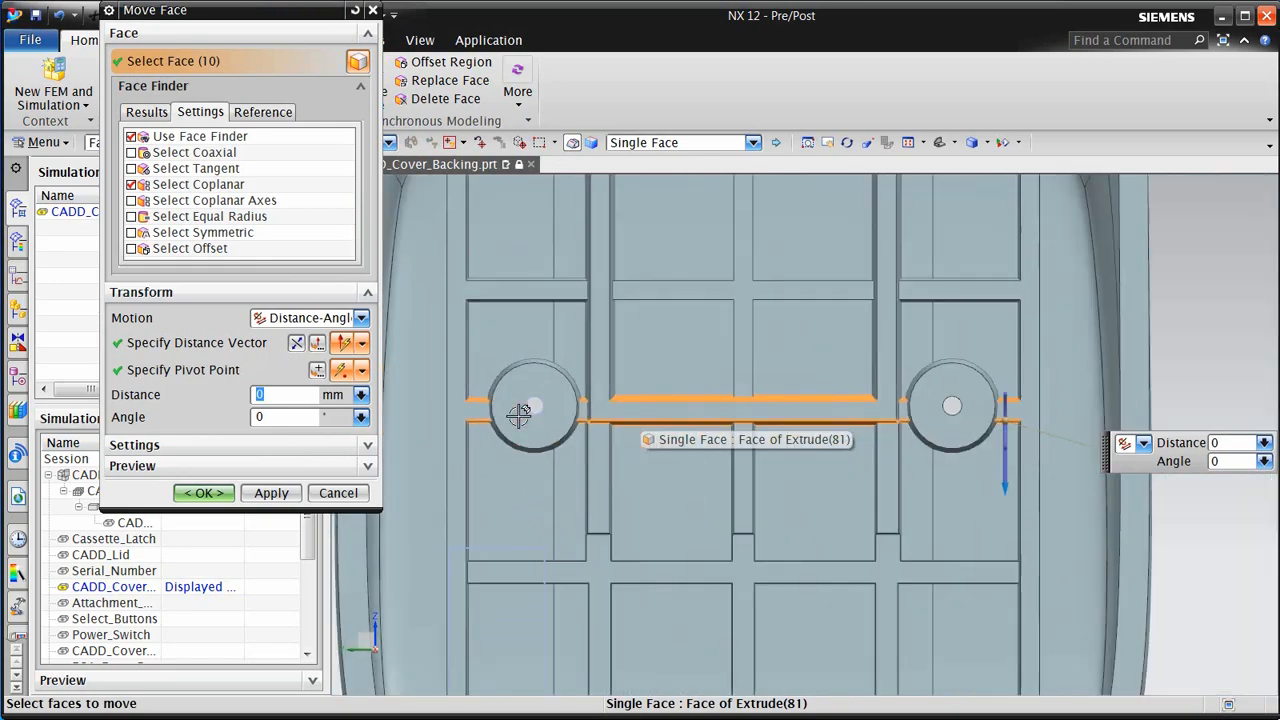
Define the distance vector along Z from a rib edge and move the selected cross rib faces 0.5 mm
click(224, 345)
middle_drag(660, 537, 767, 452)
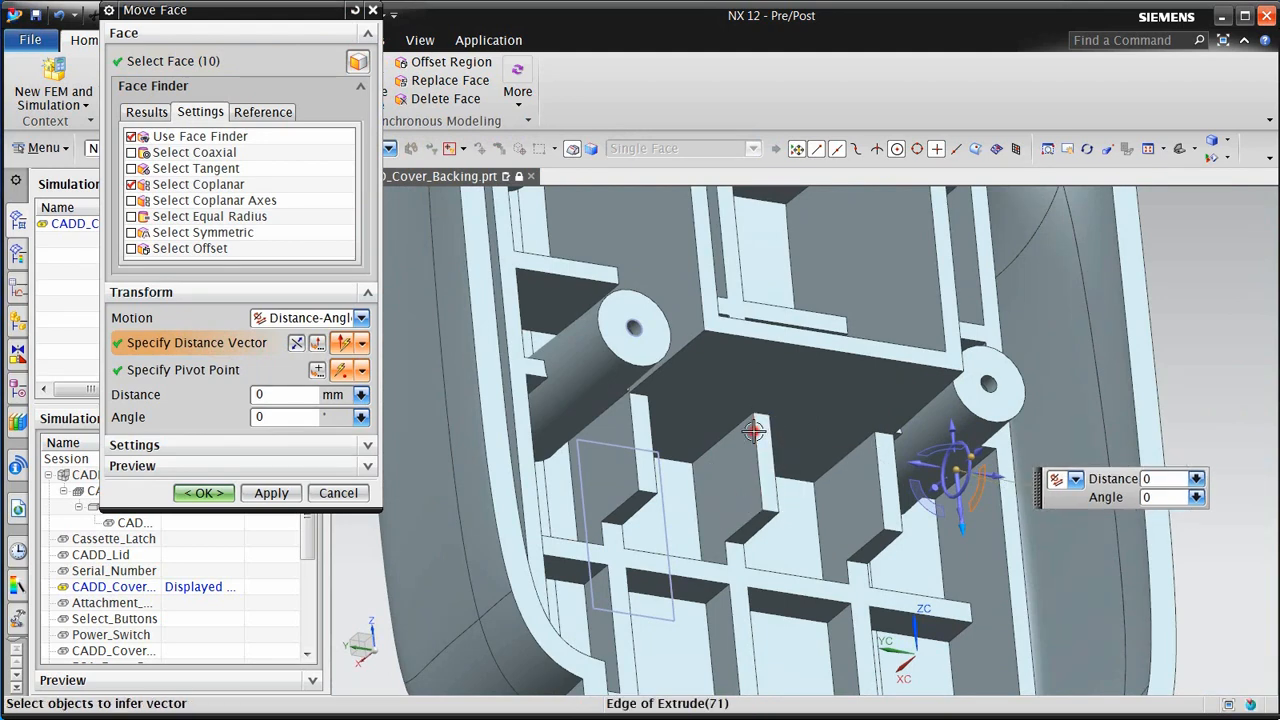
click(754, 430)
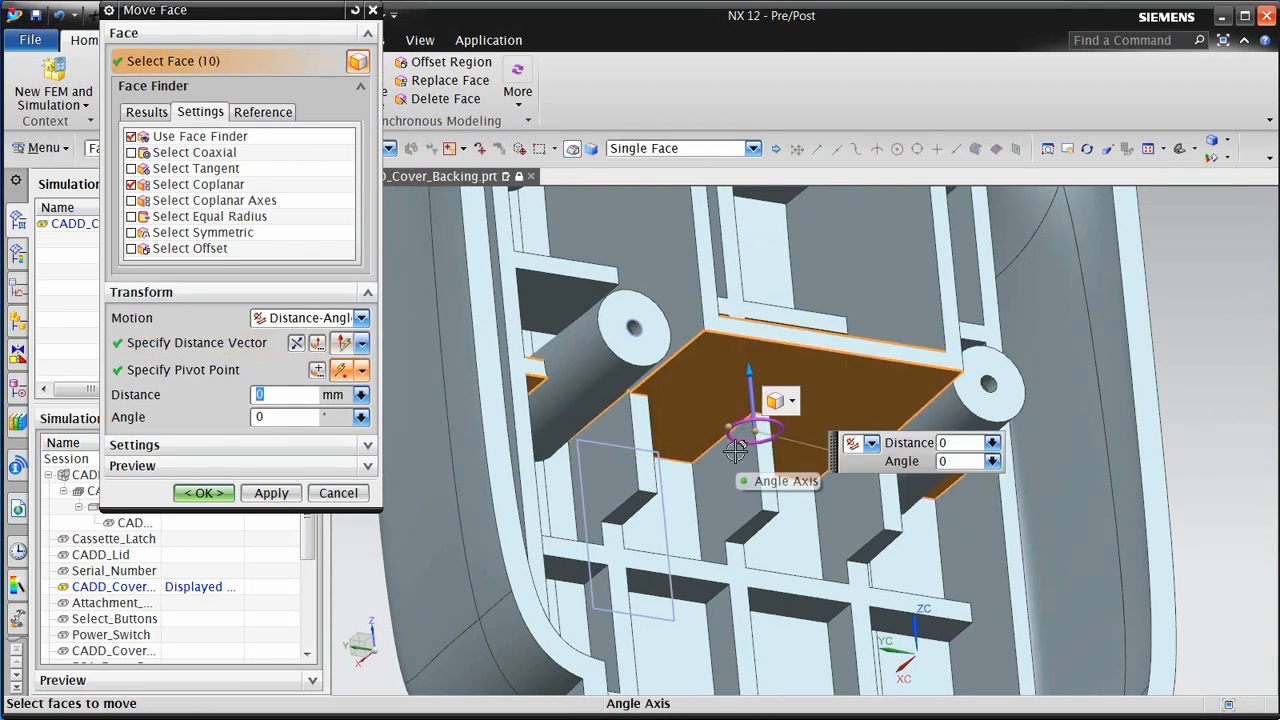
key(F8)
scroll(945, 475, up, 3)
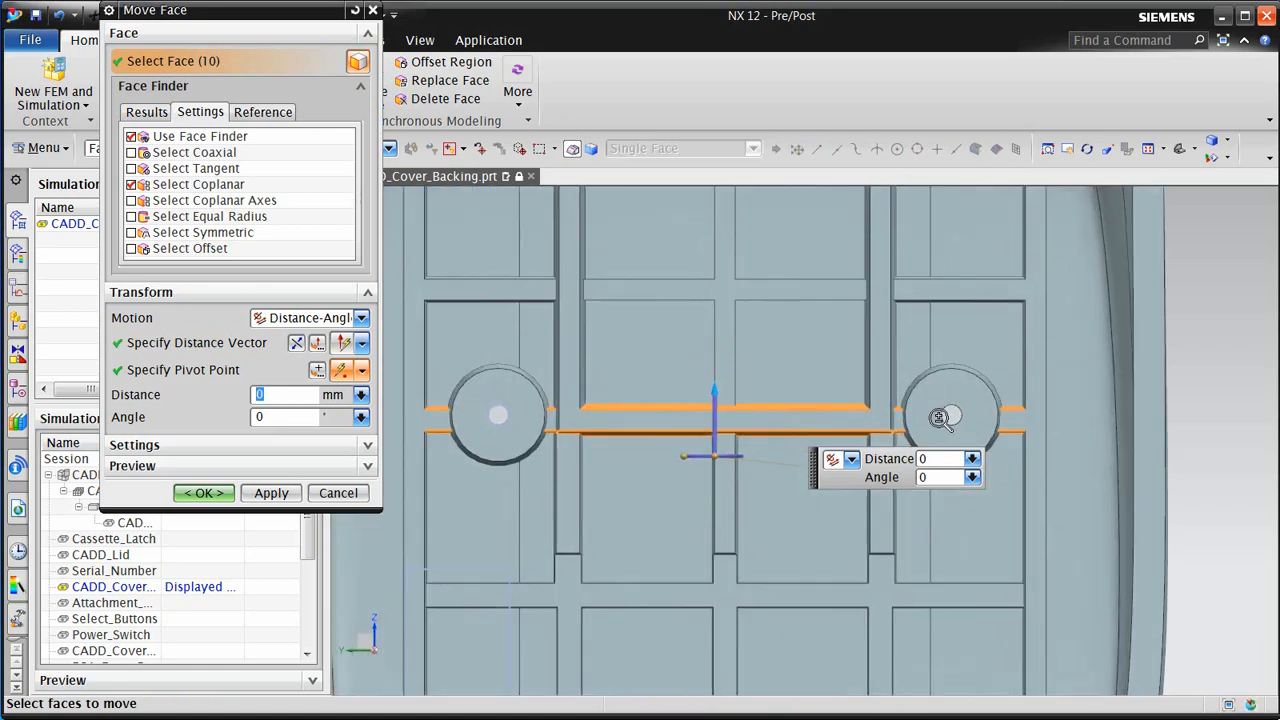
scroll(954, 482, up, 2)
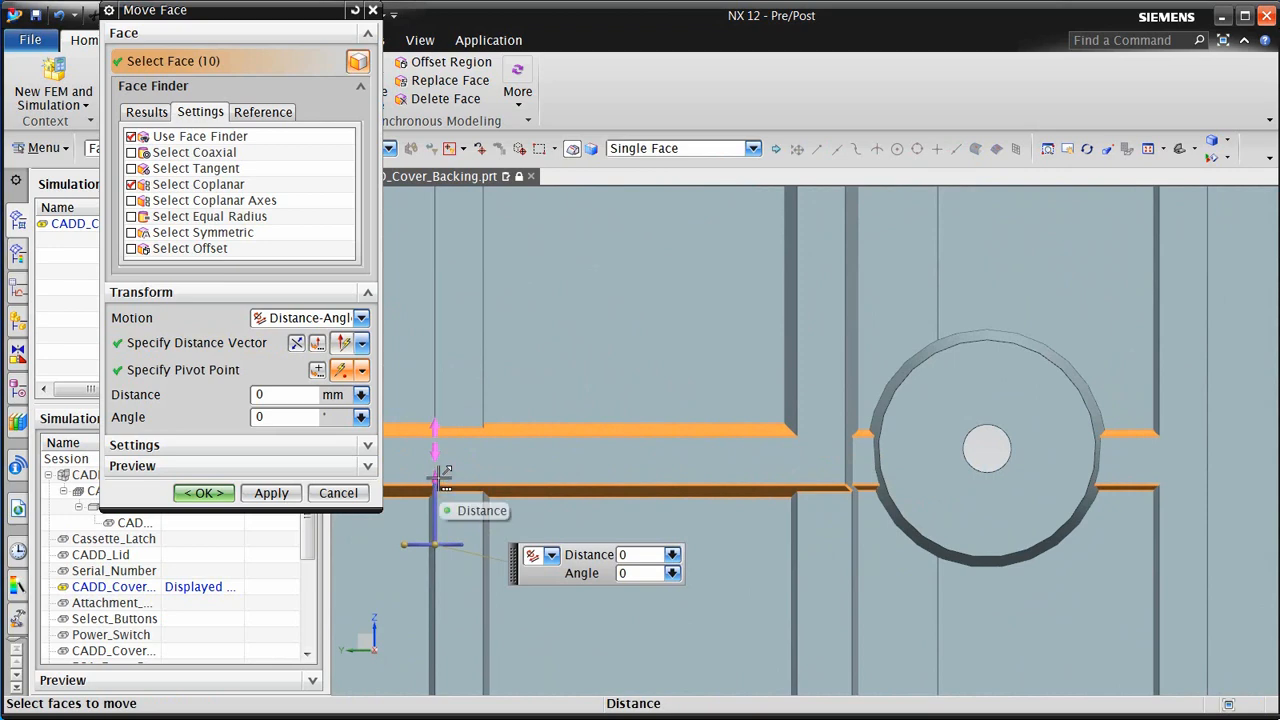
drag(437, 473, 441, 469)
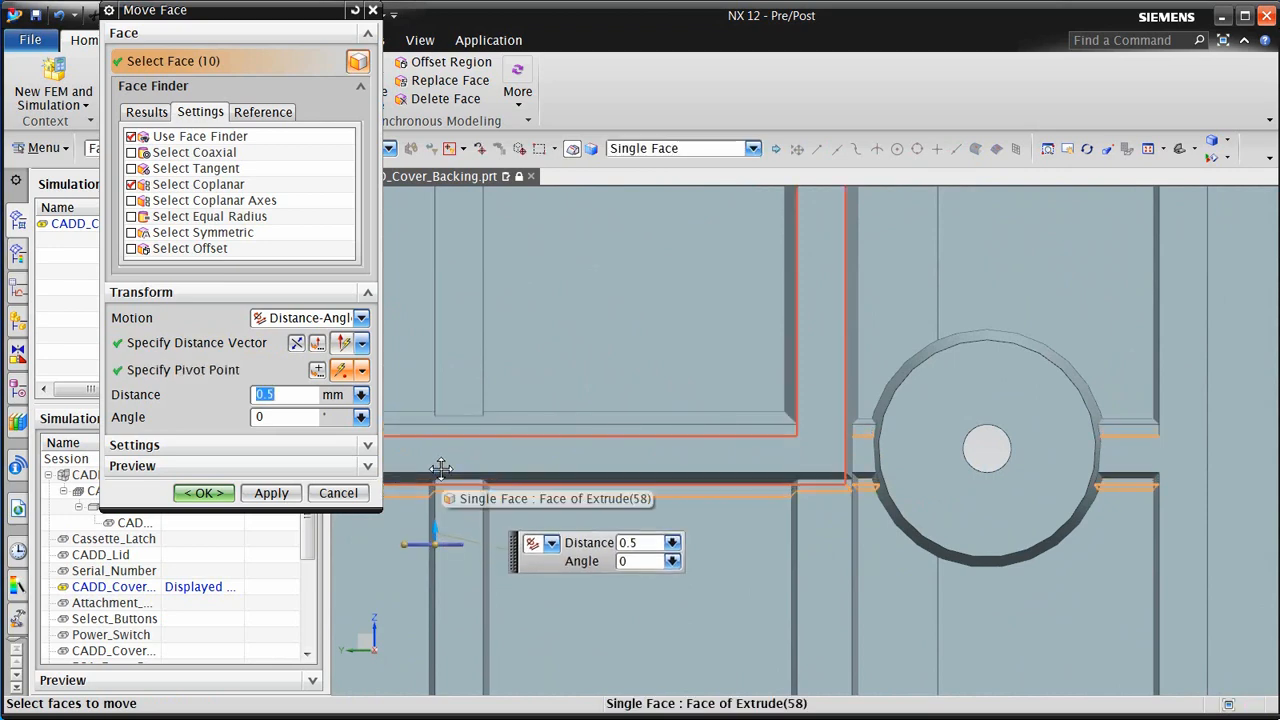
click(190, 494)
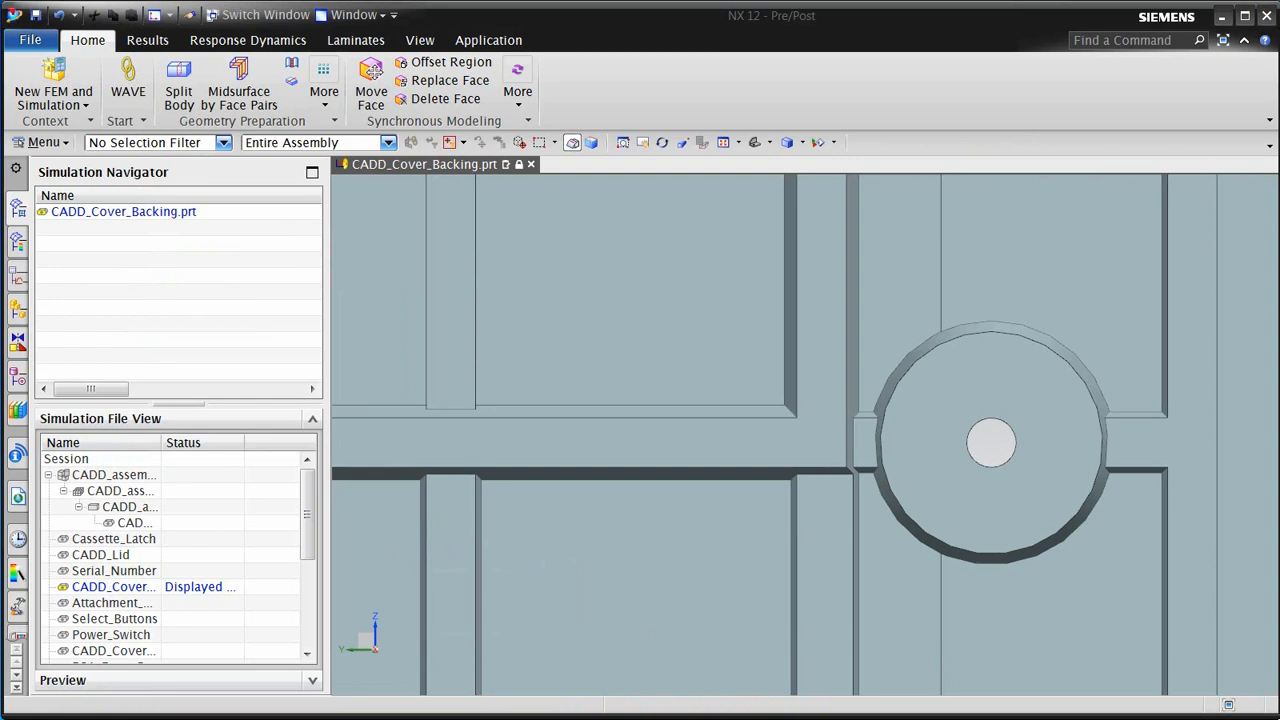
Make the idealized part CADD_assembly1_fem6_i the displayed part and check the midsurface ribs around the bosses
scroll(969, 549, down, 4)
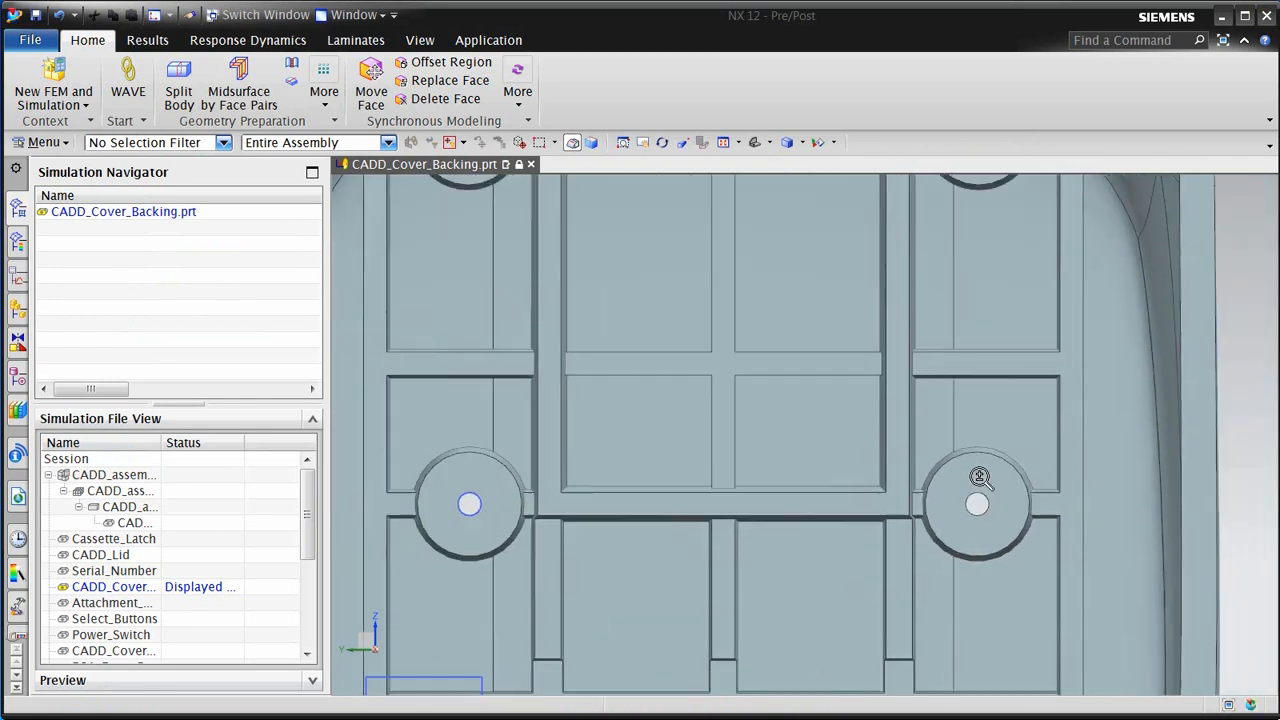
double_click(147, 507)
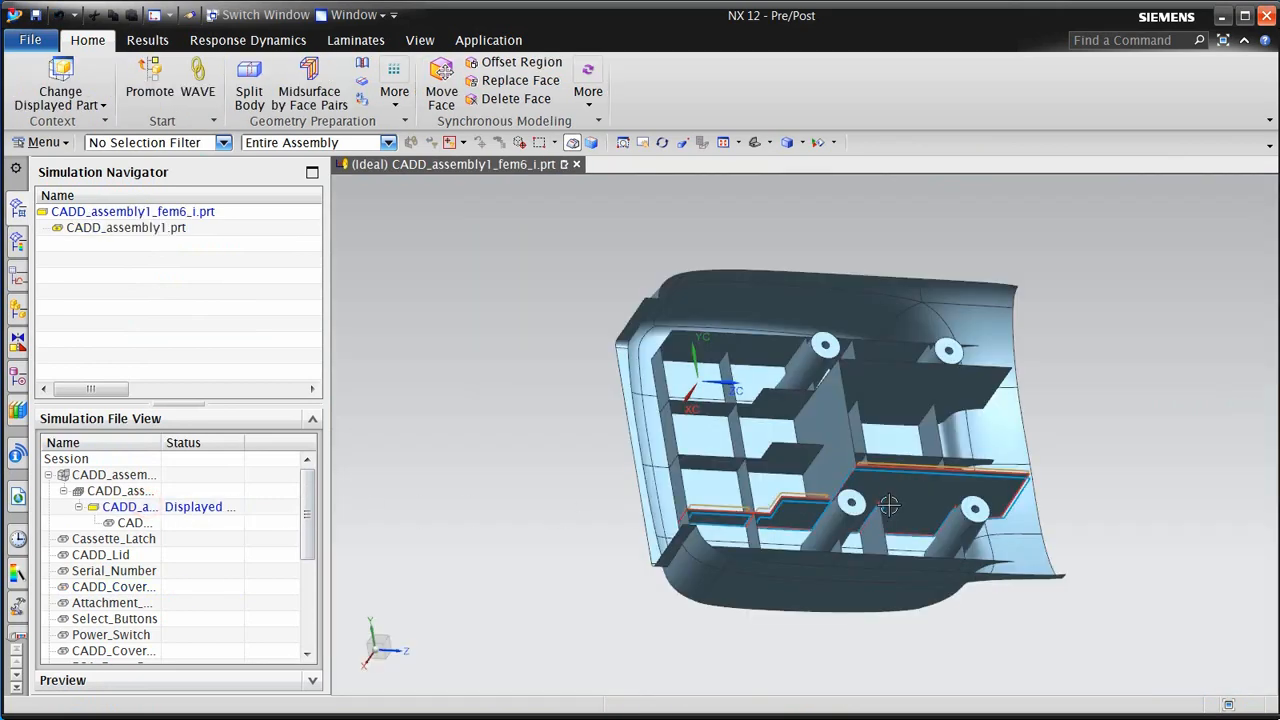
middle_drag(879, 511, 948, 434)
ctrl+middle_drag(820, 360, 759, 288)
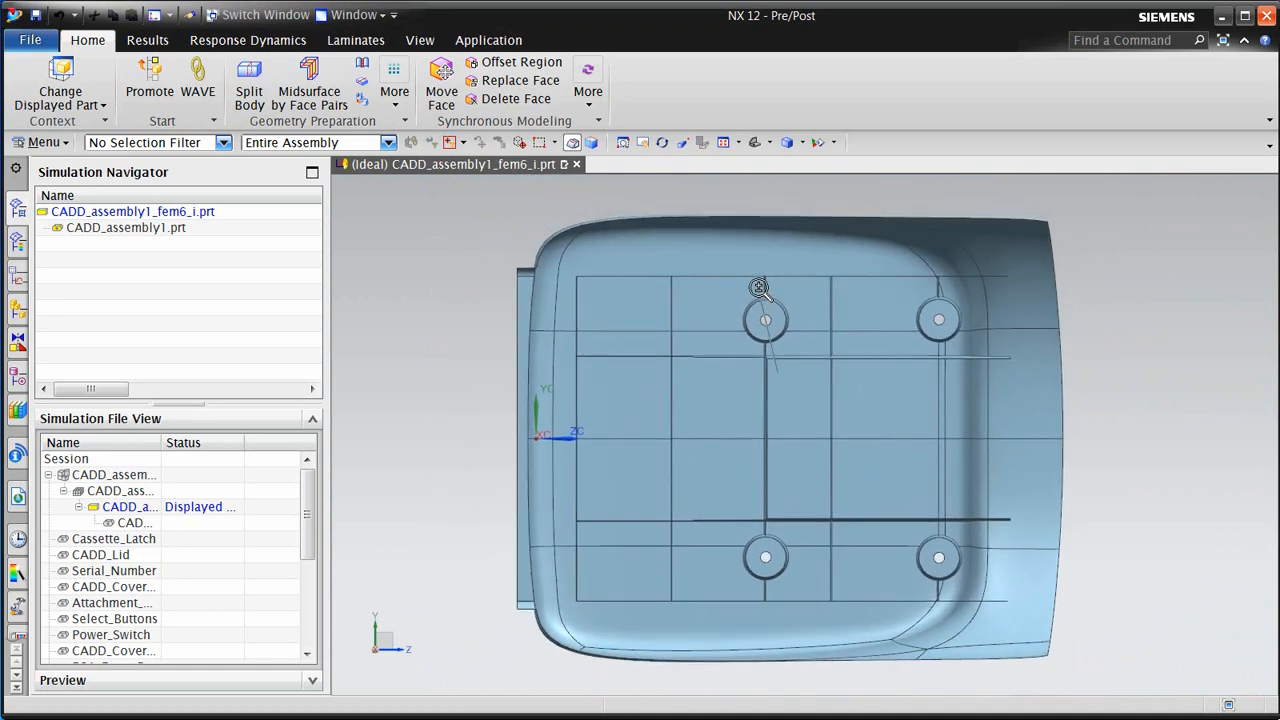
Make CADD_assembly1_fem6.fem the displayed part, dismiss the polygon body update log and examine the mesh where the ribs meet the boss
double_click(118, 490)
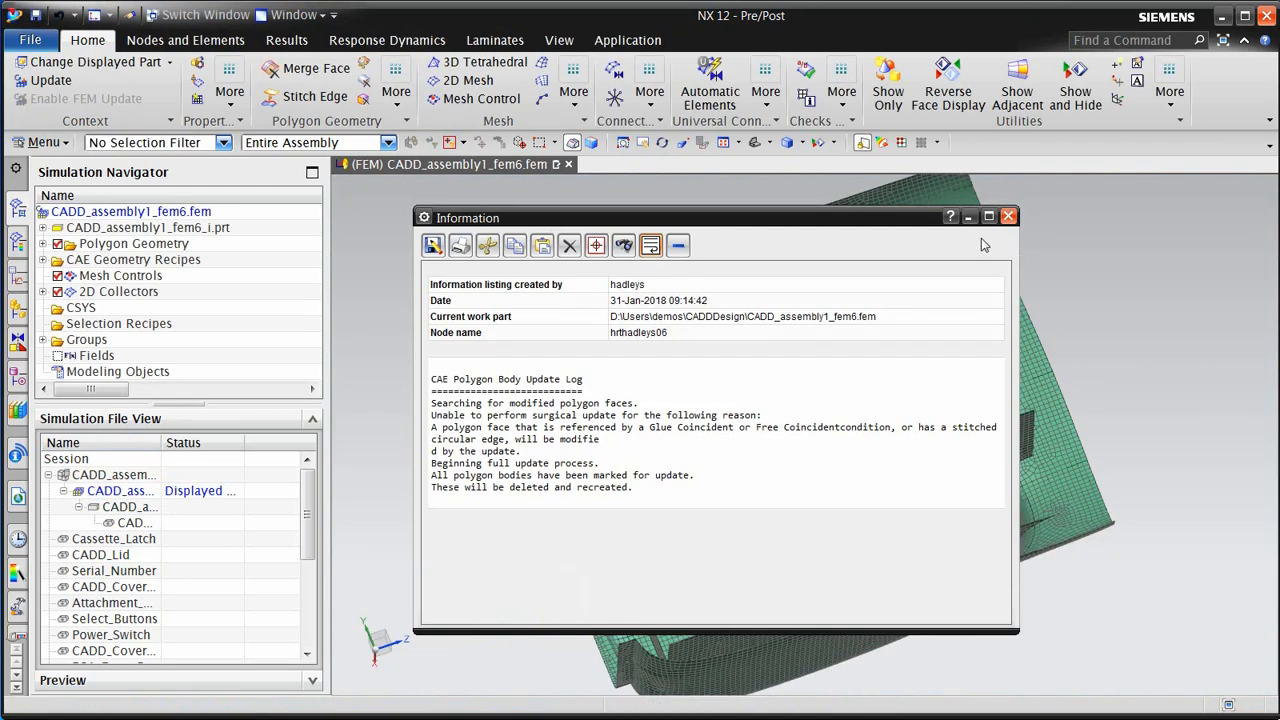
click(1008, 217)
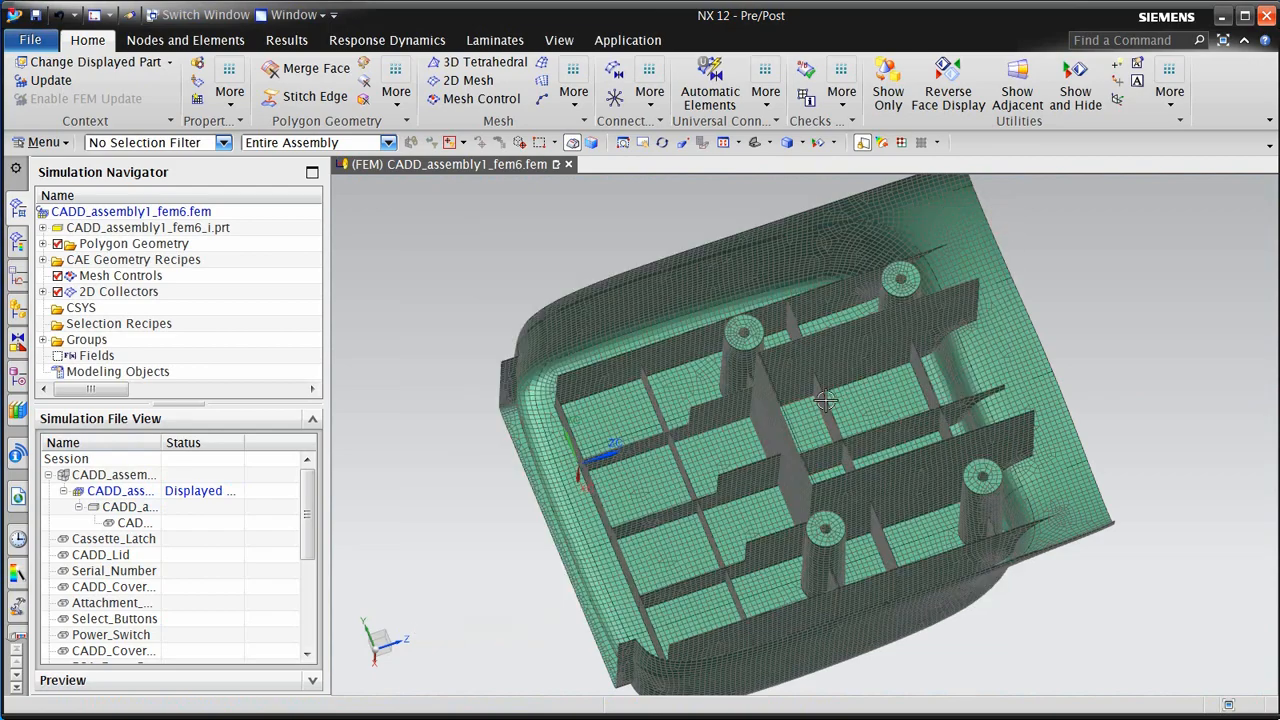
middle_drag(825, 400, 760, 485)
scroll(790, 376, up, 5)
scroll(874, 700, down, 3)
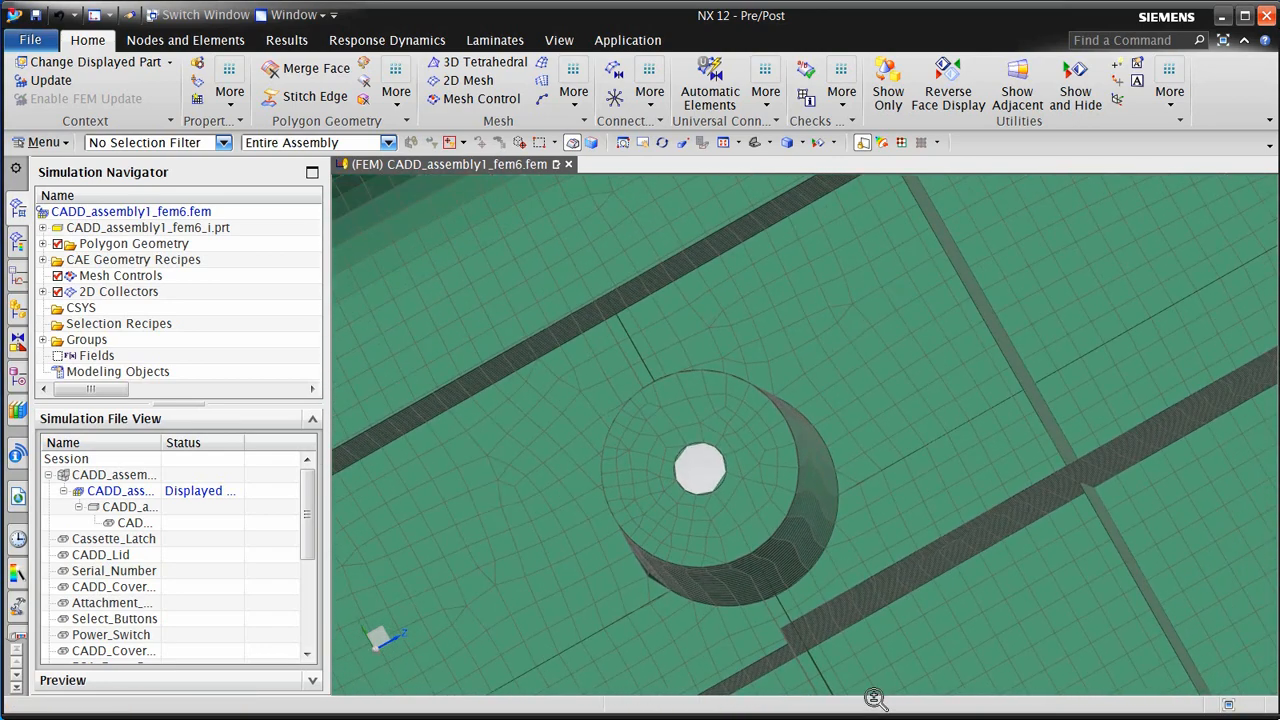
shift+middle_drag(874, 663, 870, 477)
scroll(762, 404, up, 3)
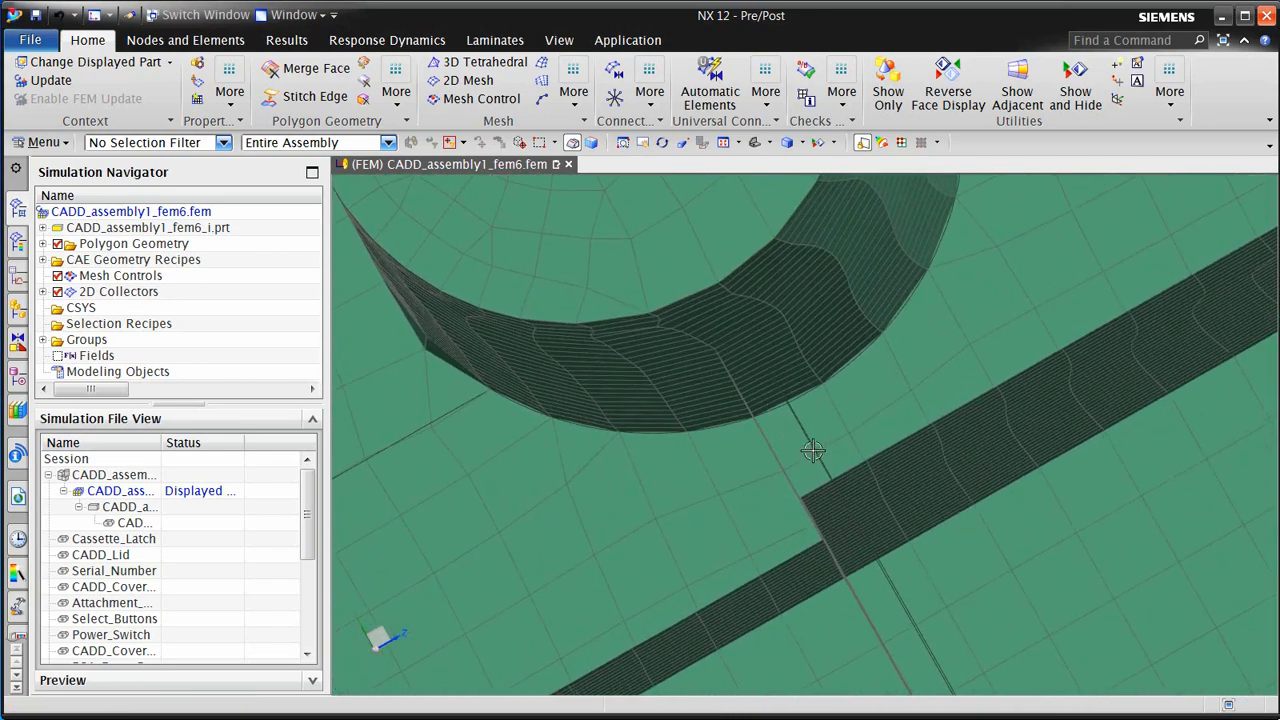
middle_drag(802, 414, 802, 410)
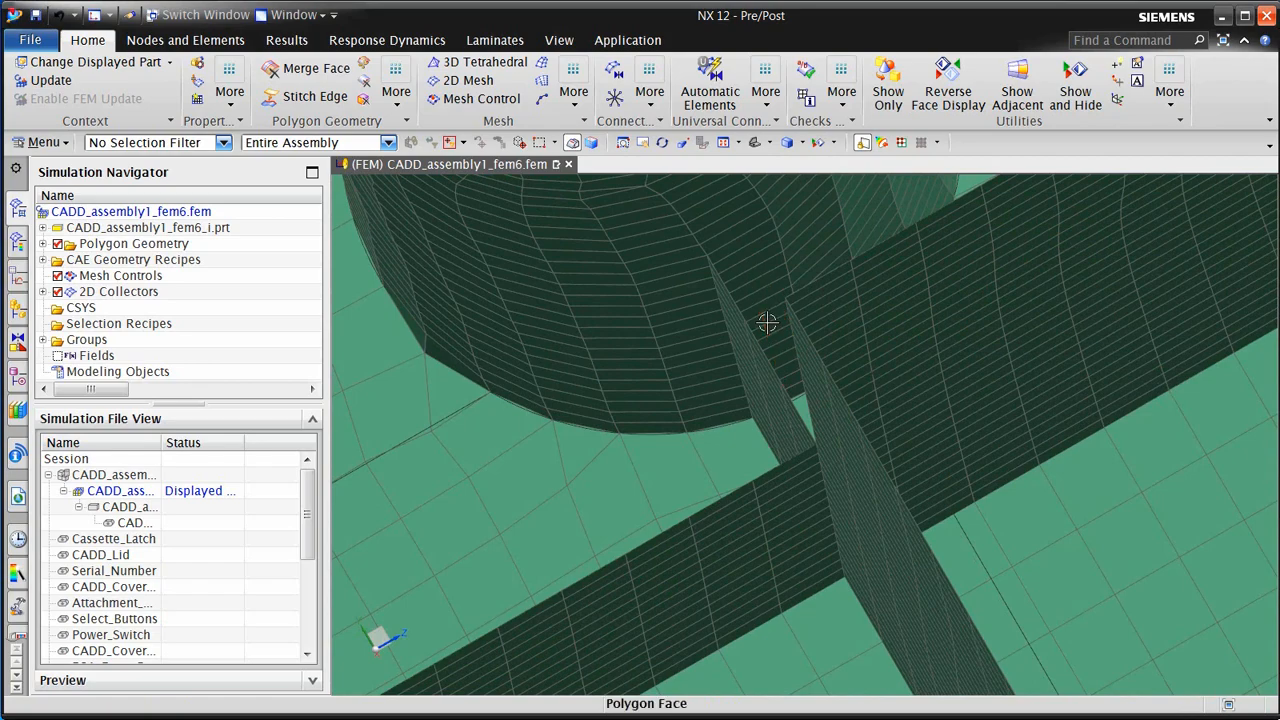
mouse_move(776, 360)
middle_down()
mouse_move(786, 309)
mouse_move(842, 324)
mouse_move(851, 374)
mouse_move(777, 394)
mouse_move(784, 356)
middle_up()
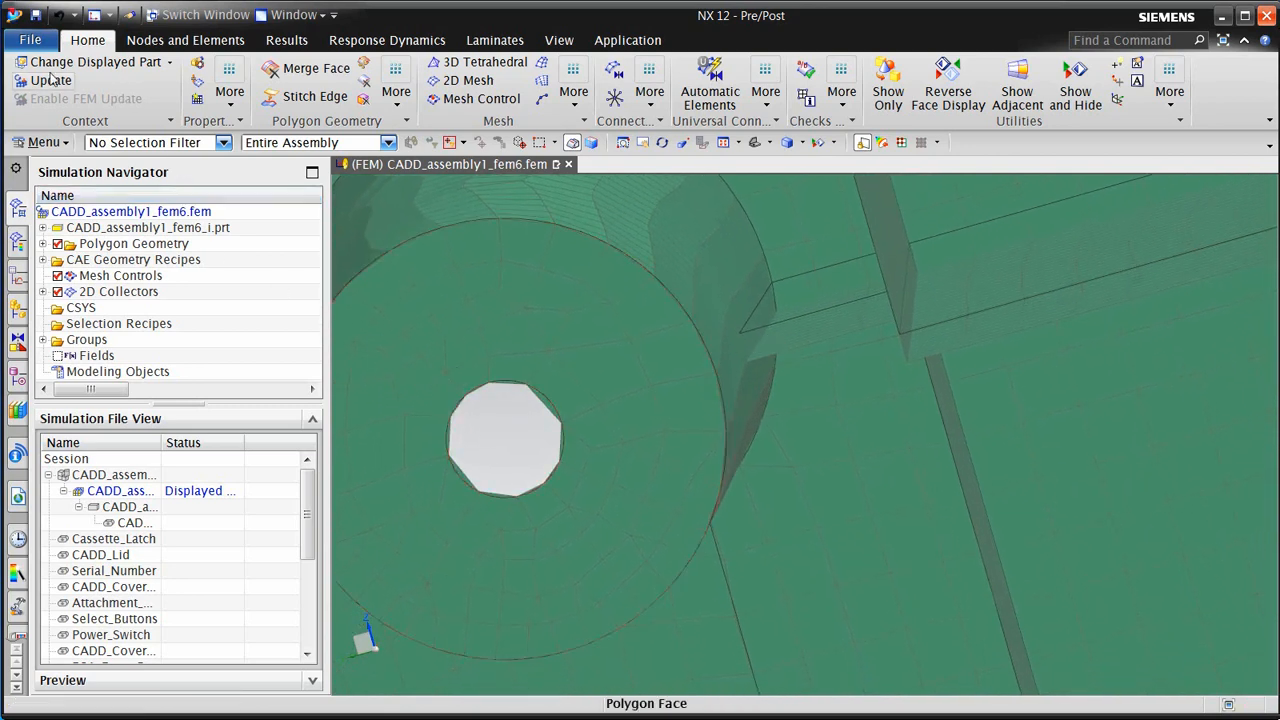
Update the FEM to remesh the moved cross rib and check the new mesh around both bosses
click(48, 81)
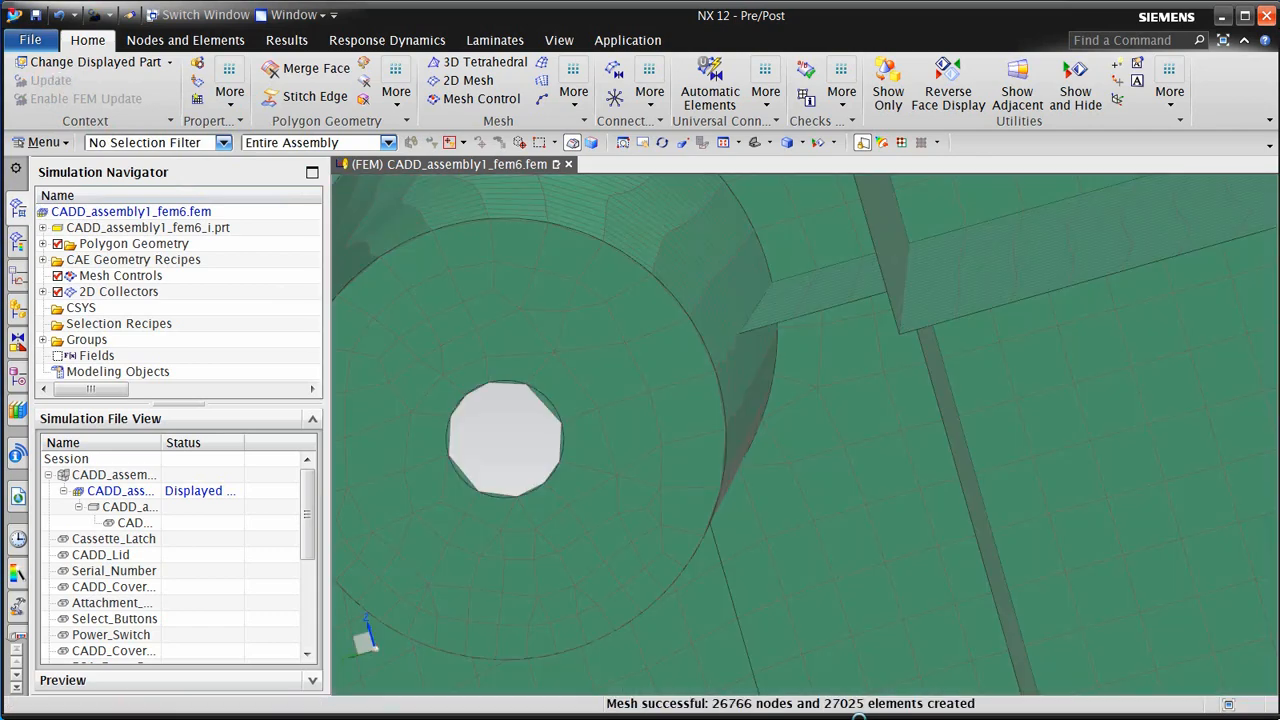
middle_drag(790, 338, 792, 323)
scroll(886, 309, down, 4)
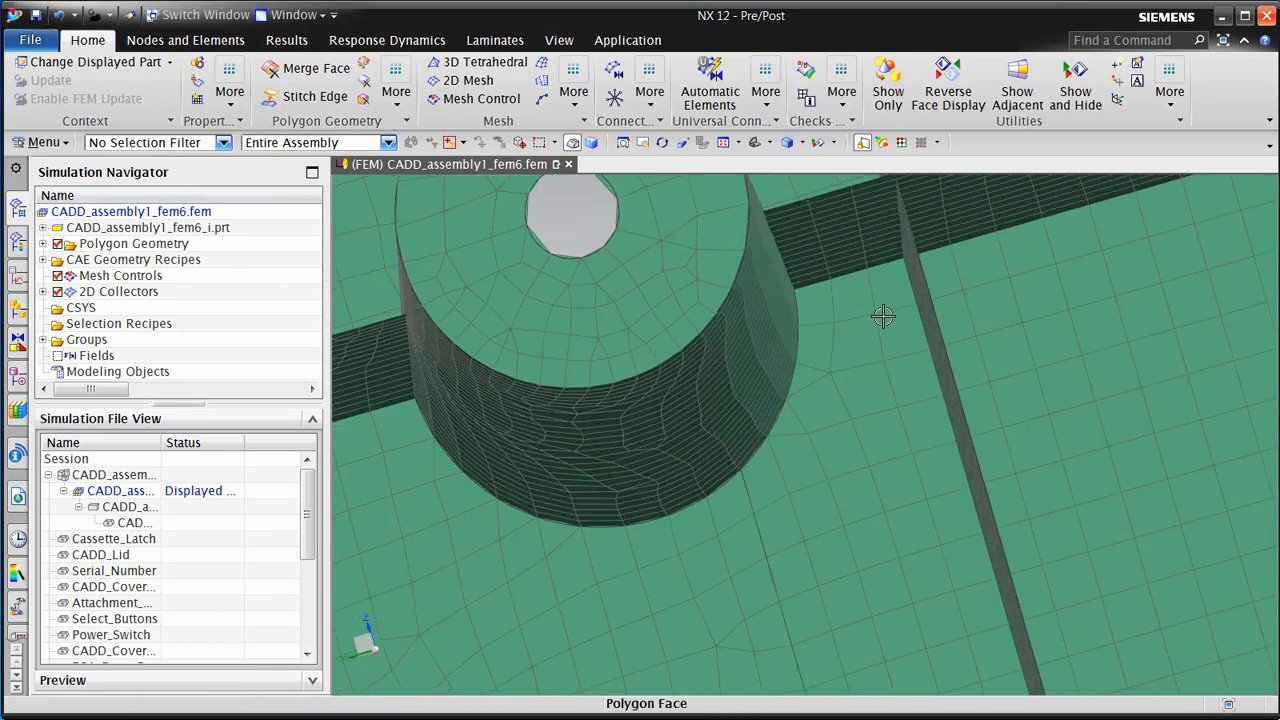
middle_drag(535, 385, 531, 394)
scroll(461, 433, down, 3)
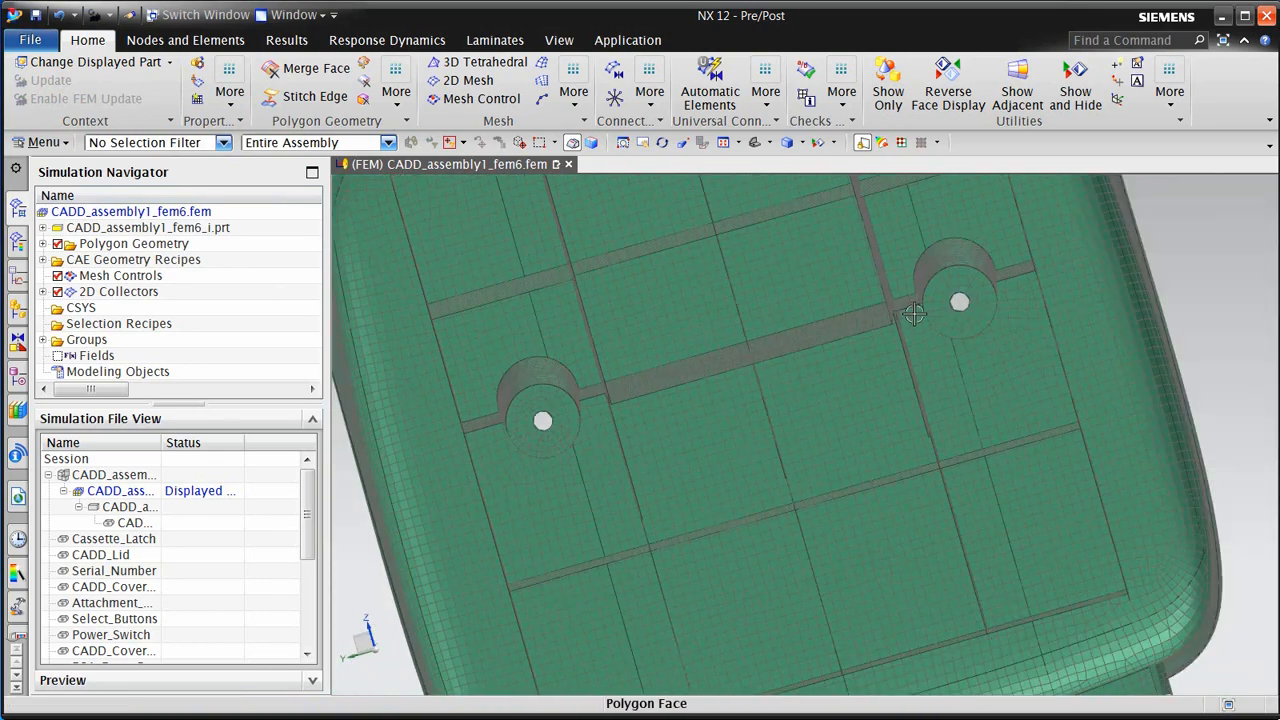
scroll(914, 314, up, 2)
scroll(916, 330, down, 3)
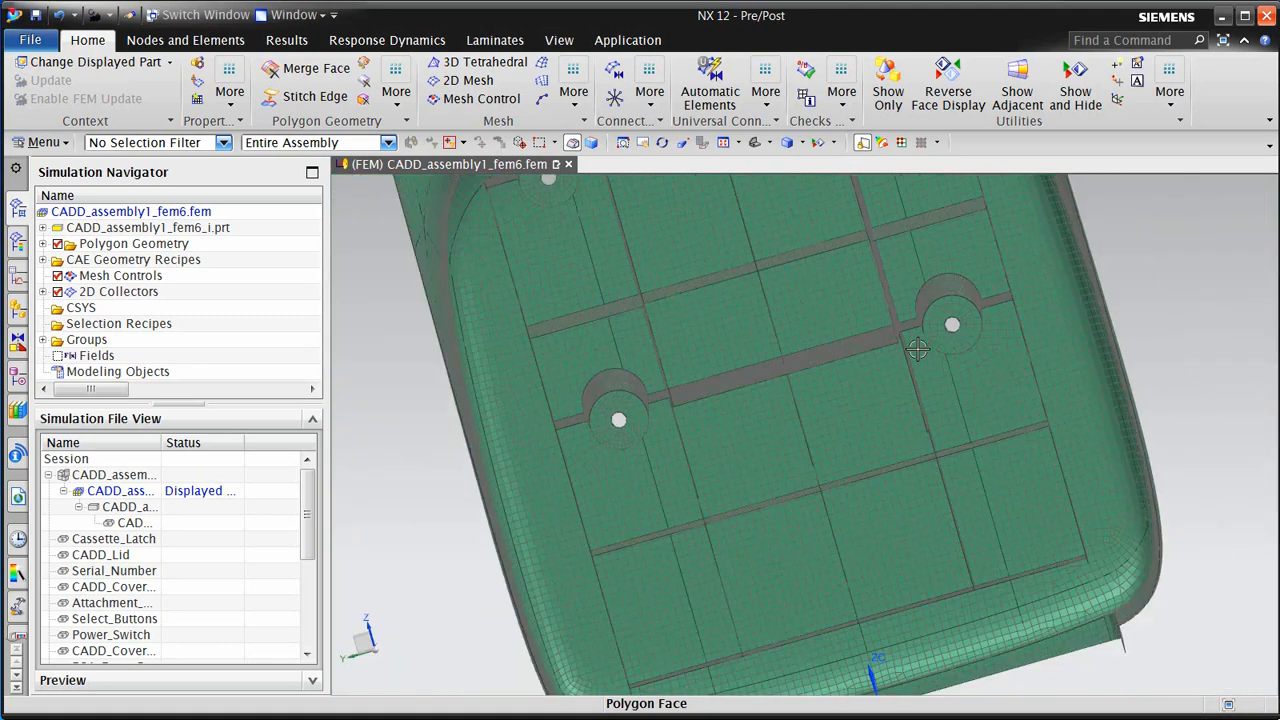
Run an Element Edges check for free edges on the displayed elements, generate the element outlines and examine the ribs
click(841, 92)
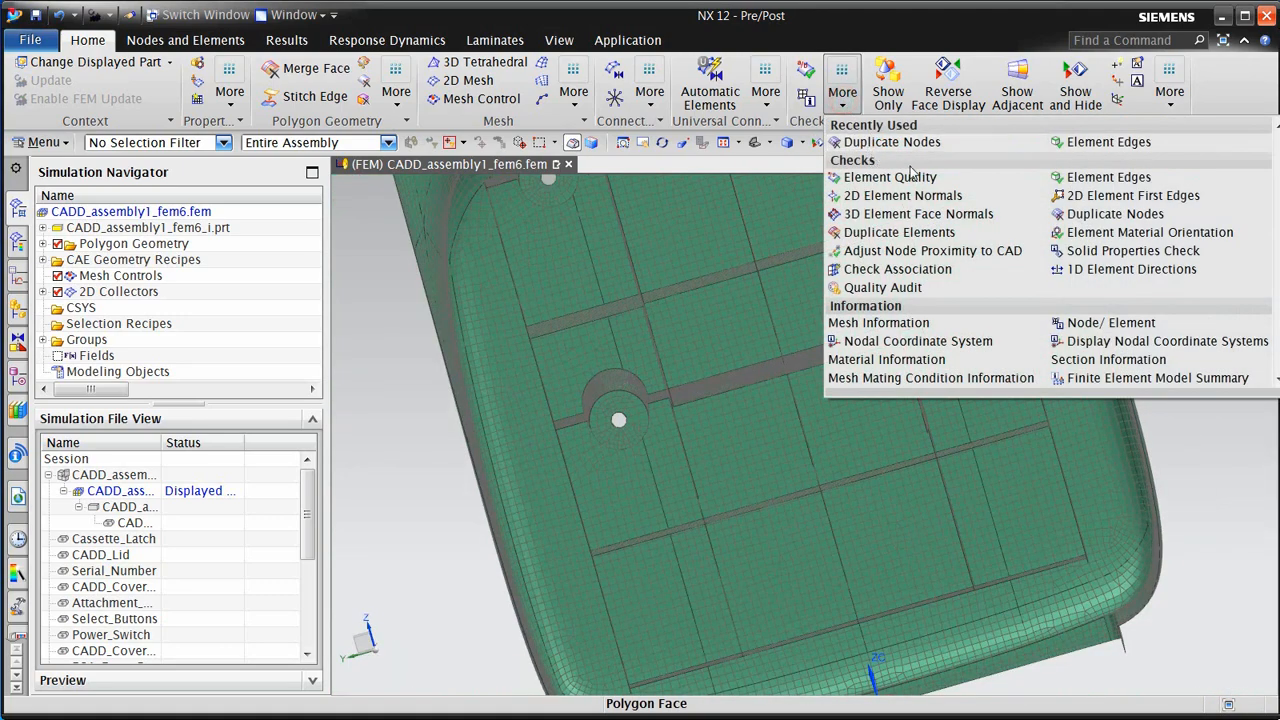
click(1078, 178)
click(248, 58)
click(225, 81)
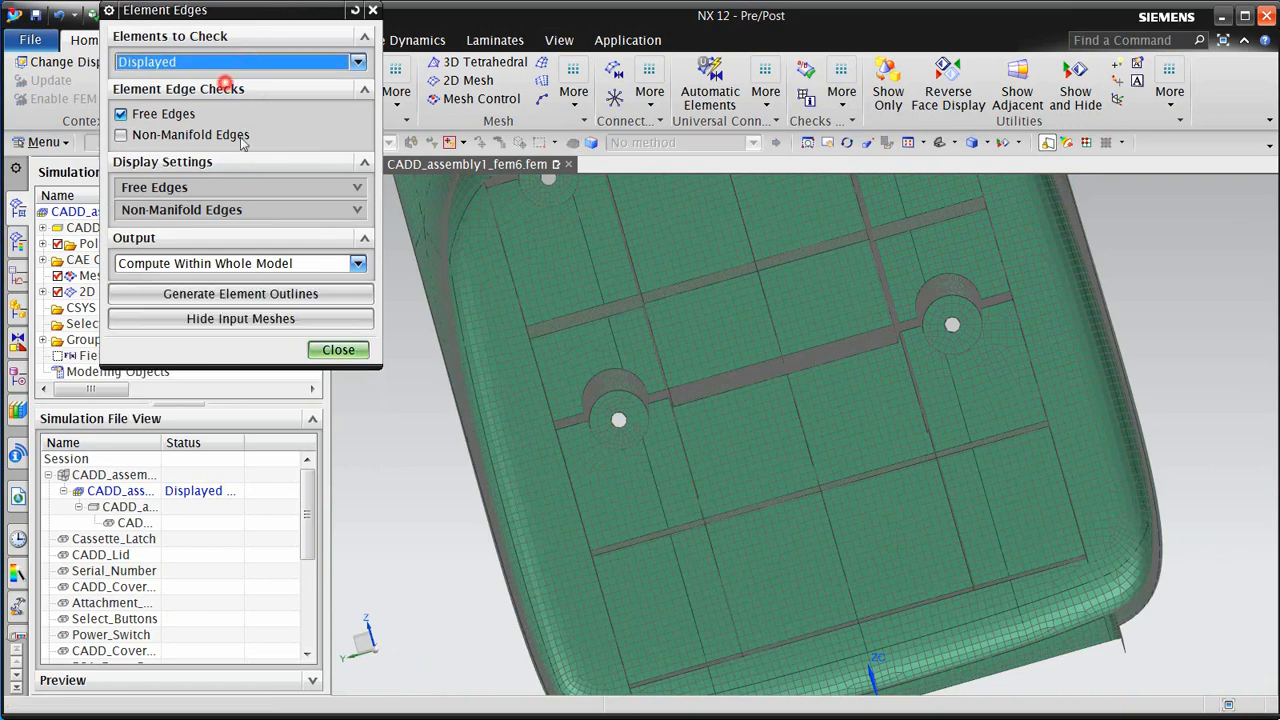
click(267, 296)
mouse_move(832, 476)
middle_down()
mouse_move(842, 481)
mouse_move(824, 480)
mouse_move(812, 510)
mouse_move(840, 498)
mouse_move(841, 482)
middle_up()
scroll(812, 510, up, 2)
click(365, 352)
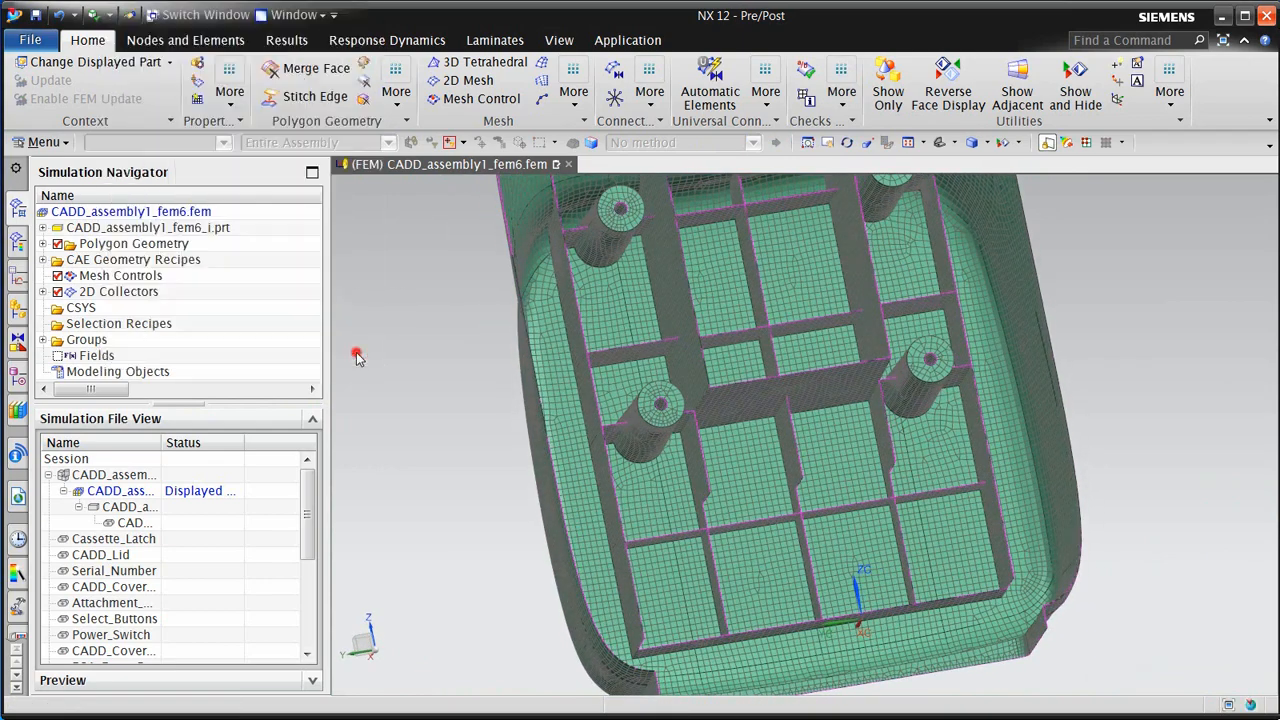
Make CADD_assembly1_sim6.sim the displayed part and clone Solution 1
double_click(138, 476)
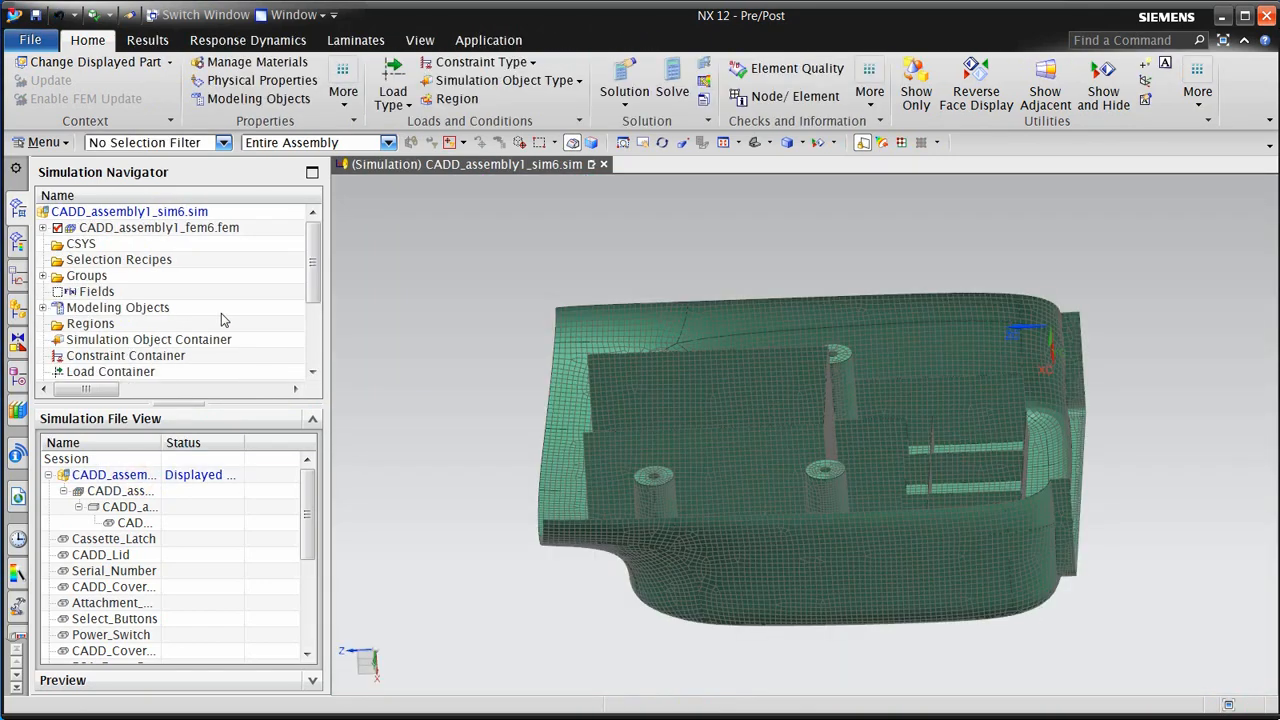
scroll(224, 319, down, 3)
right_click(108, 281)
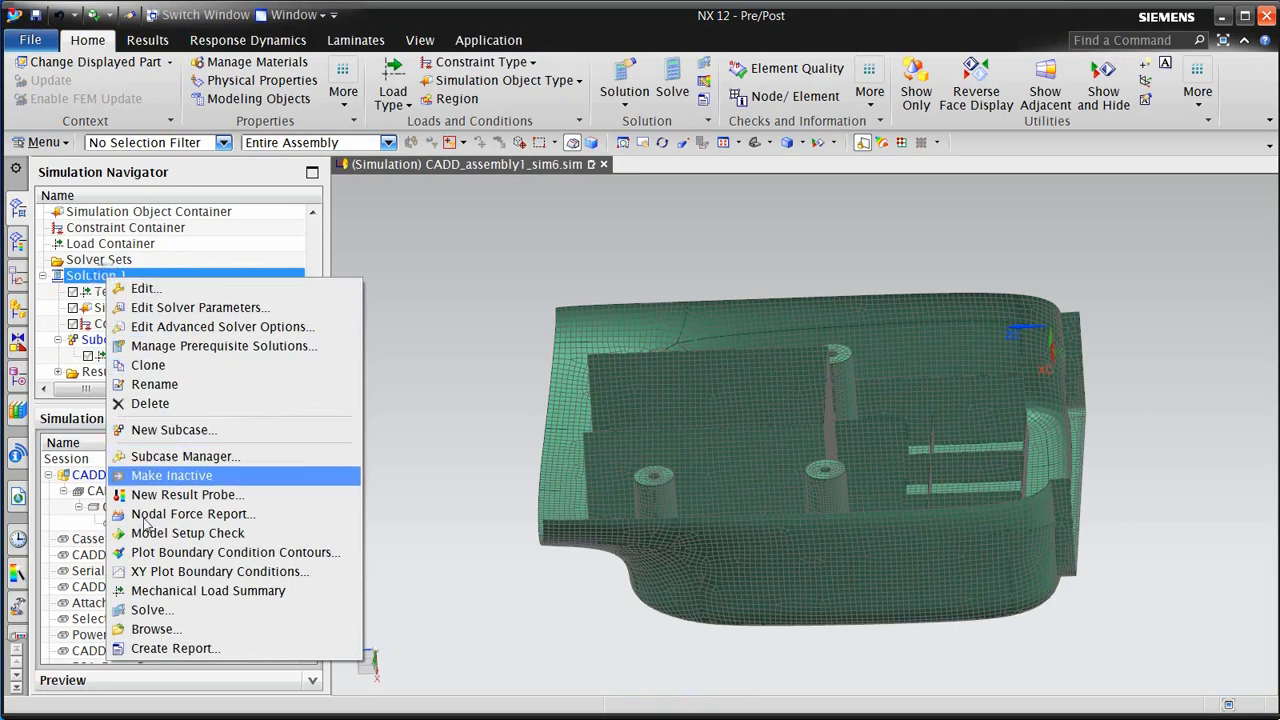
click(185, 367)
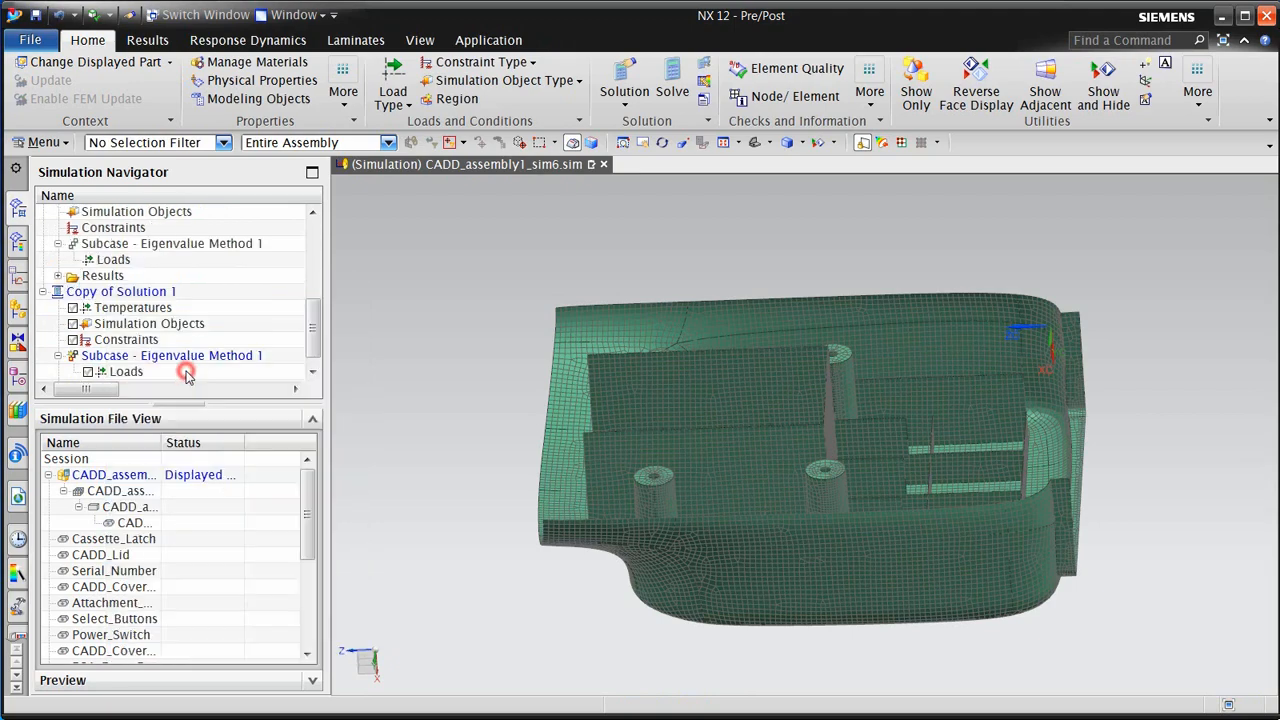
Solve Copy of Solution 1, decline the message review and close the information and job monitor windows
right_click(124, 290)
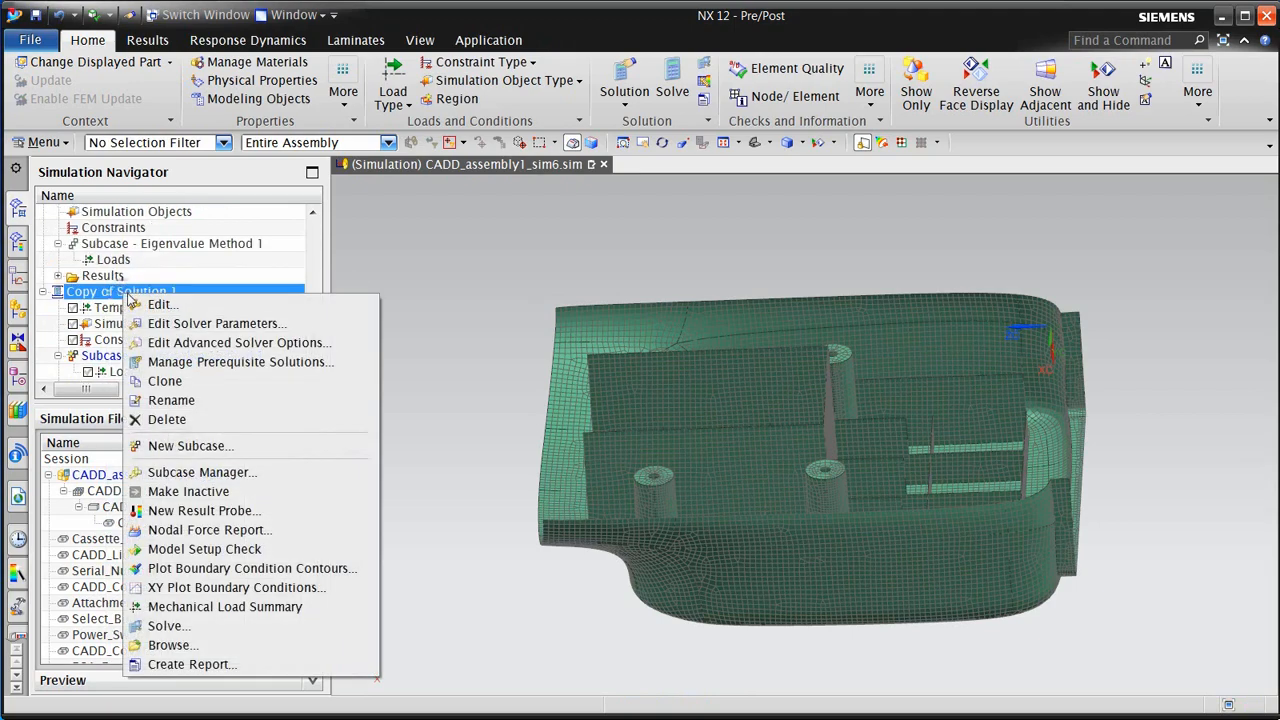
click(165, 625)
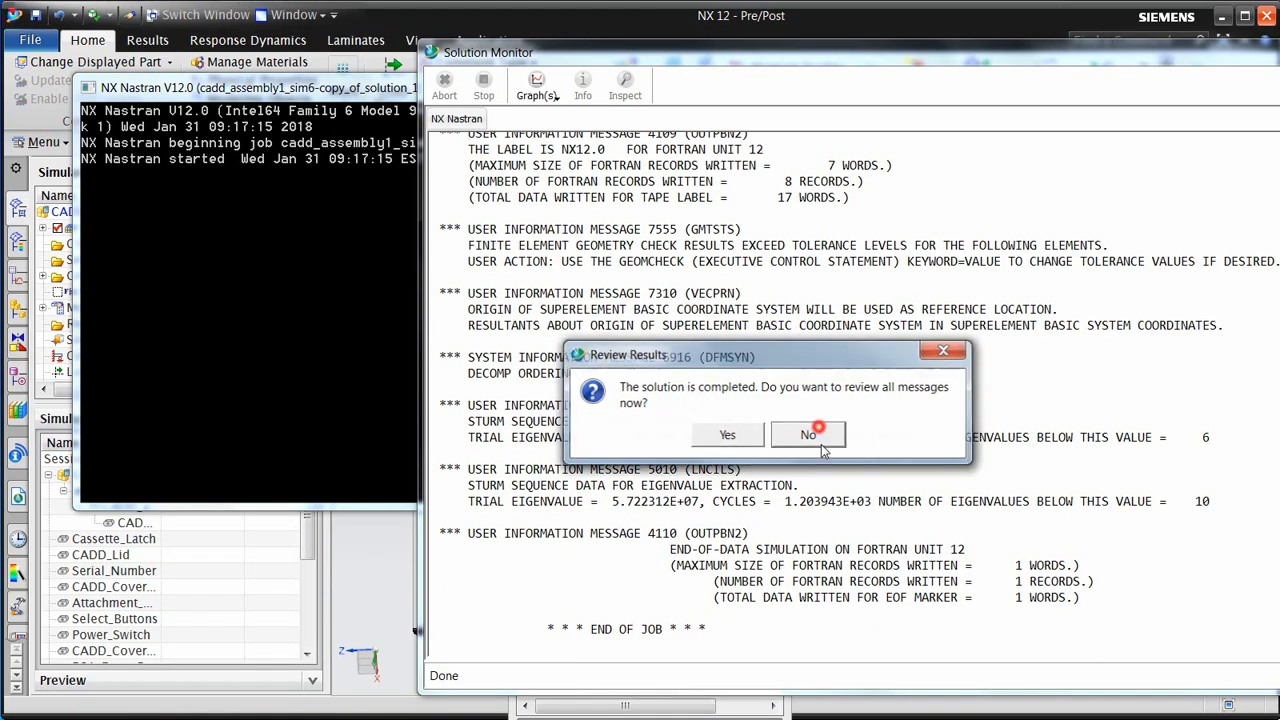
click(810, 435)
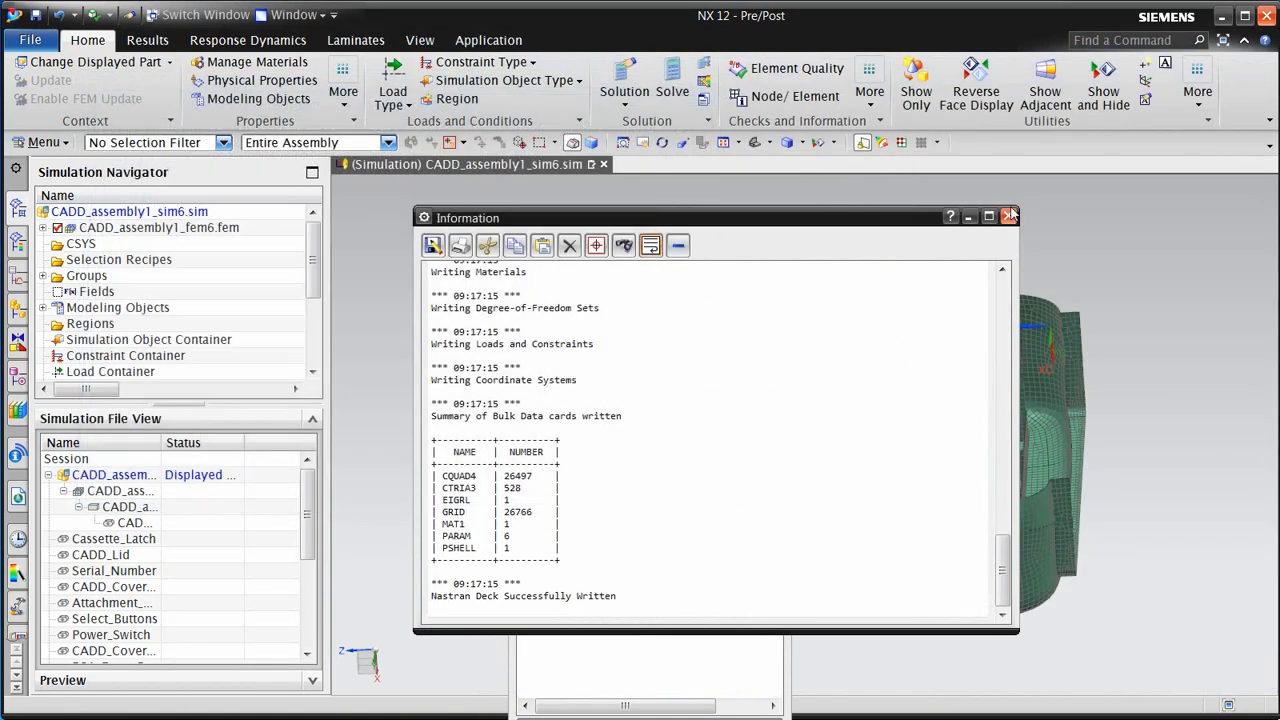
click(1008, 217)
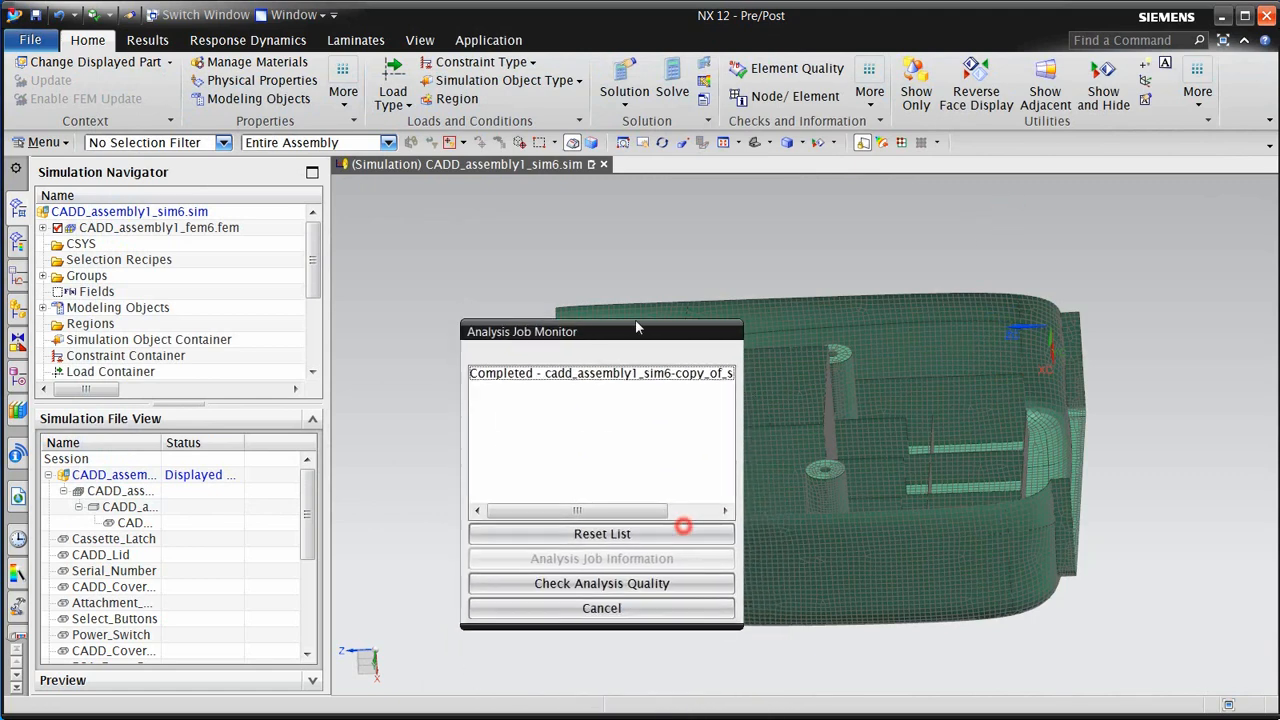
click(620, 594)
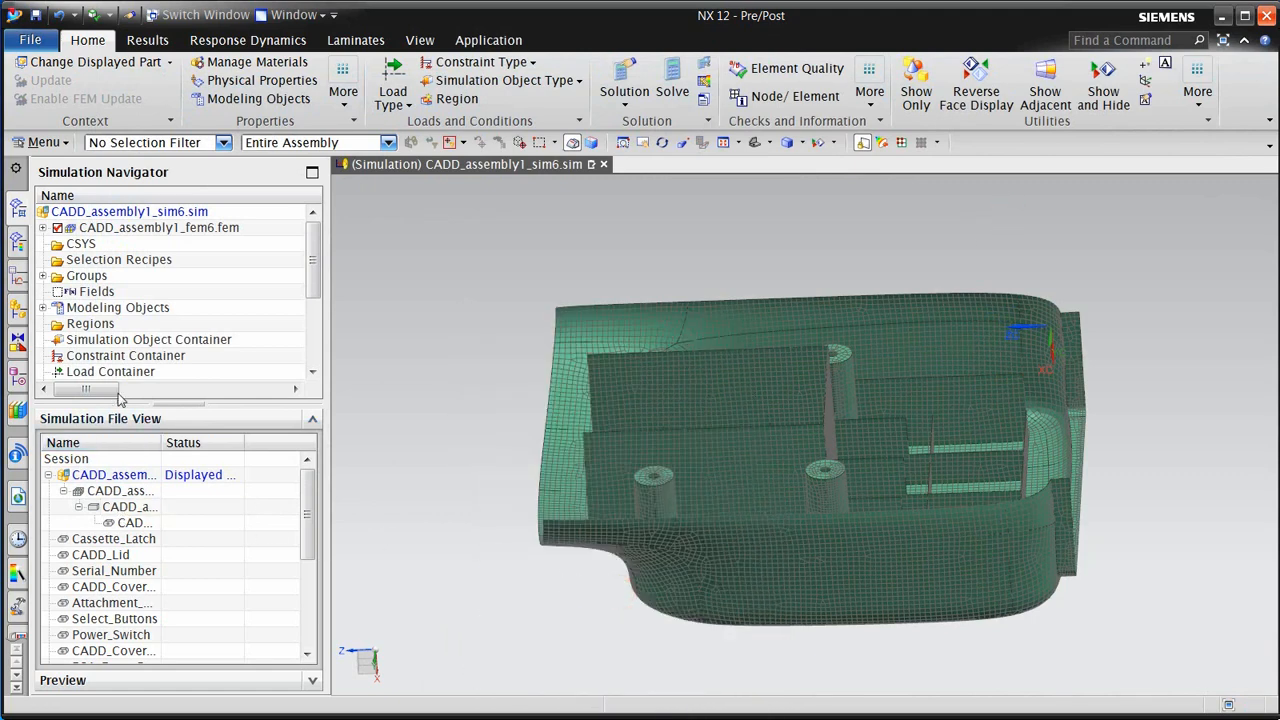
Load the structural results of Copy of Solution 1 and Solution 1 and set a layout of two stacked viewports
scroll(124, 364, down, 3)
click(58, 372)
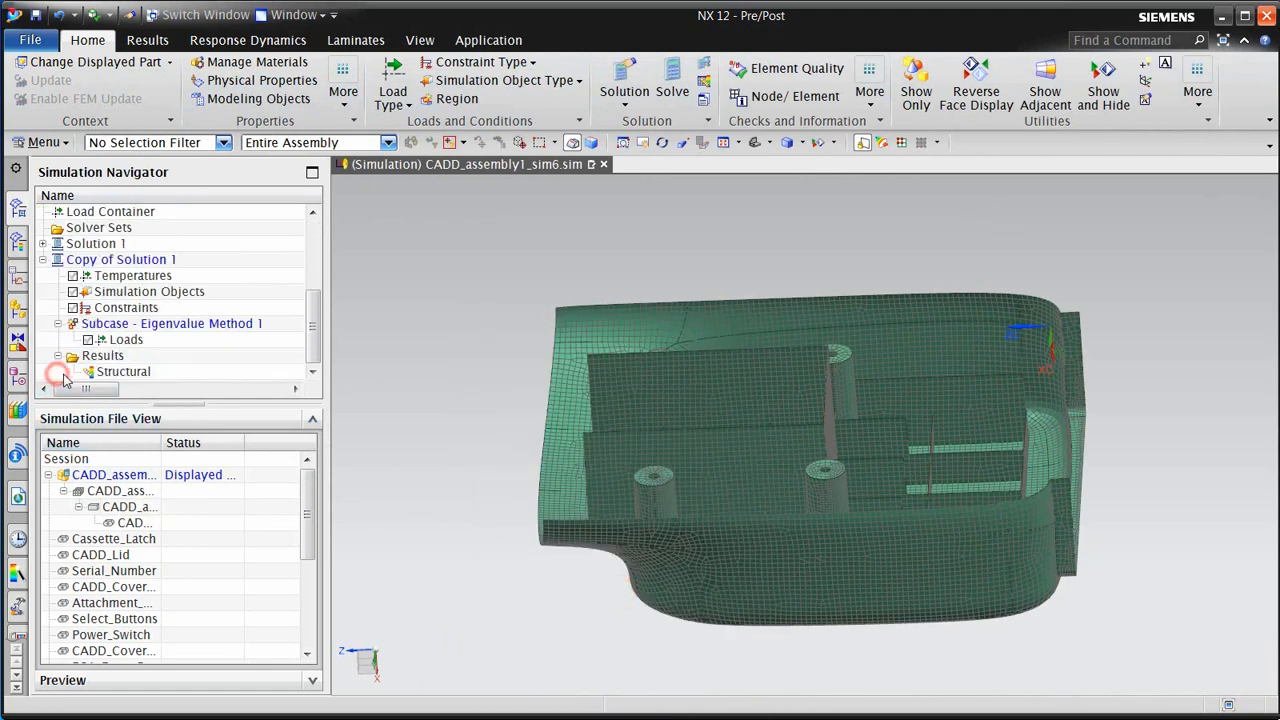
double_click(110, 372)
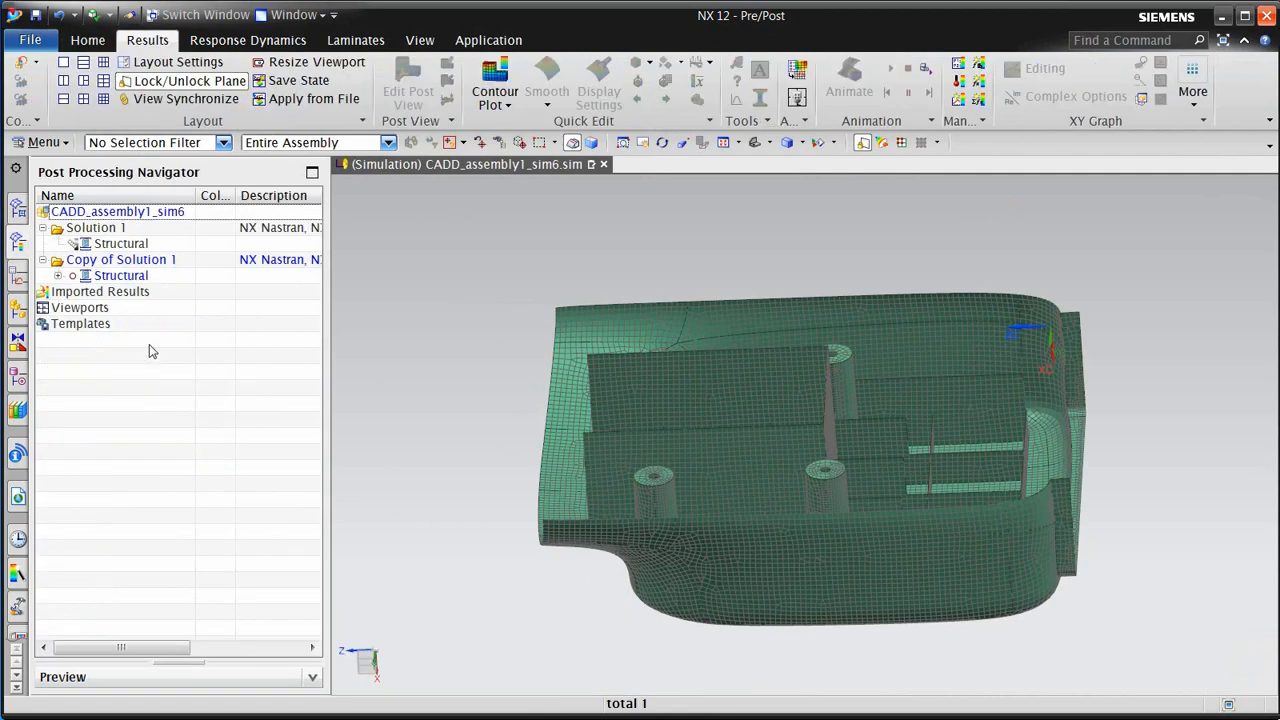
double_click(104, 246)
click(65, 99)
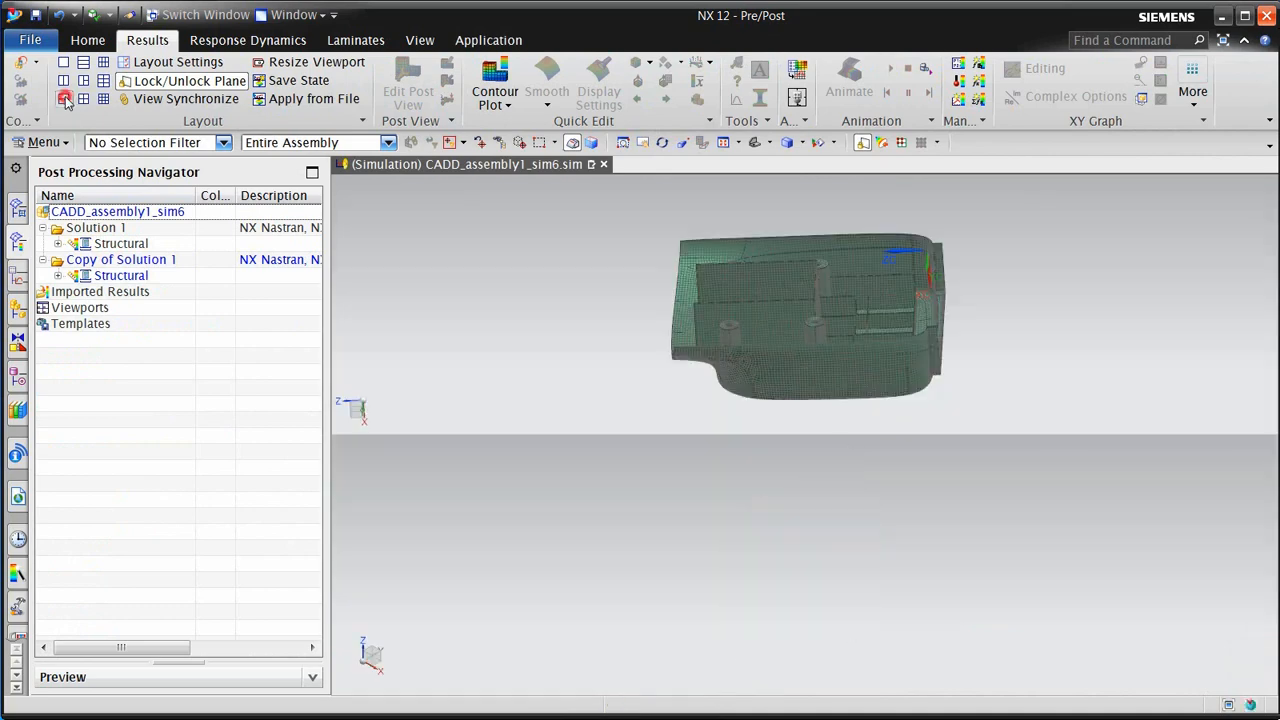
Plot the Mode 7 nodal displacement of Solution 1 in the upper viewport
click(58, 243)
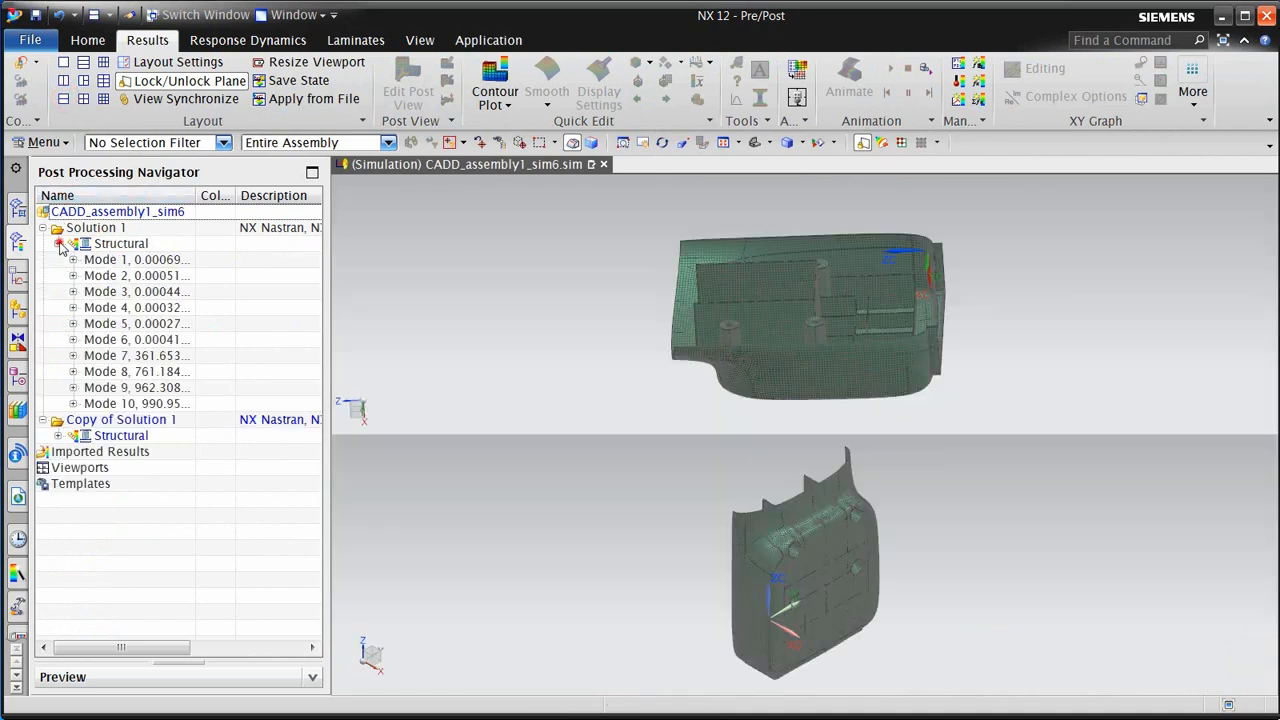
click(72, 355)
double_click(130, 371)
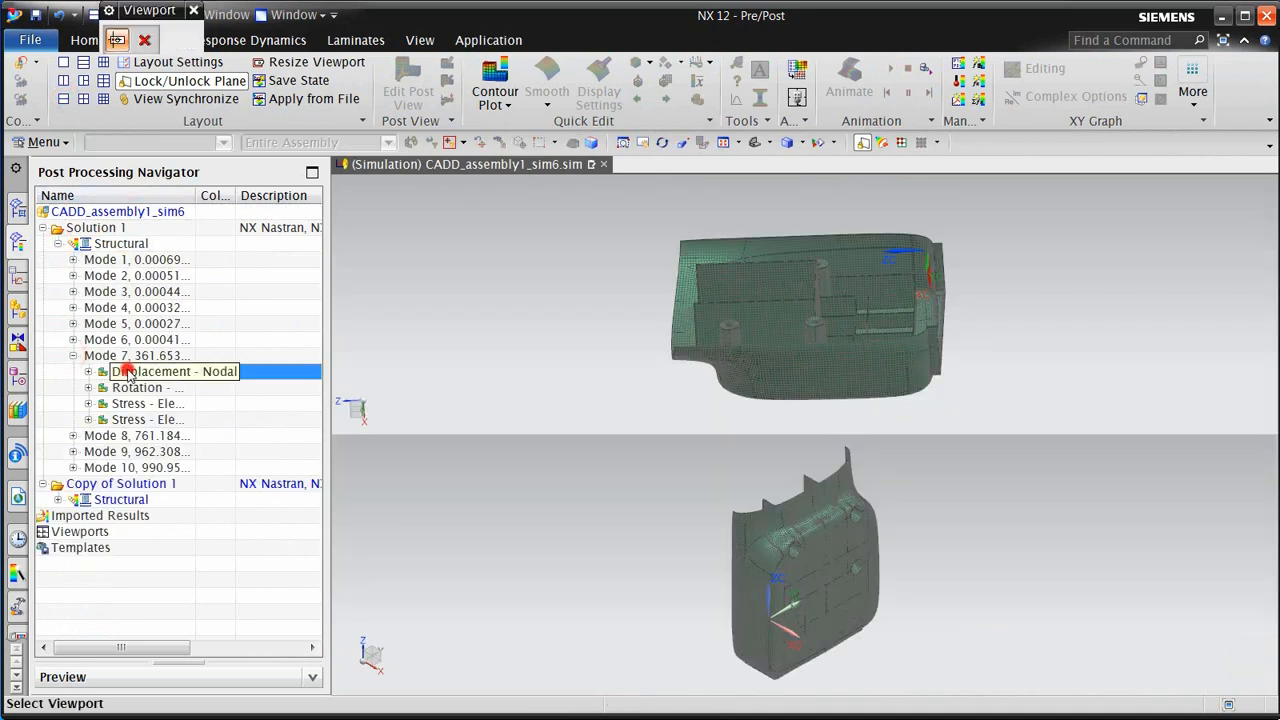
click(617, 309)
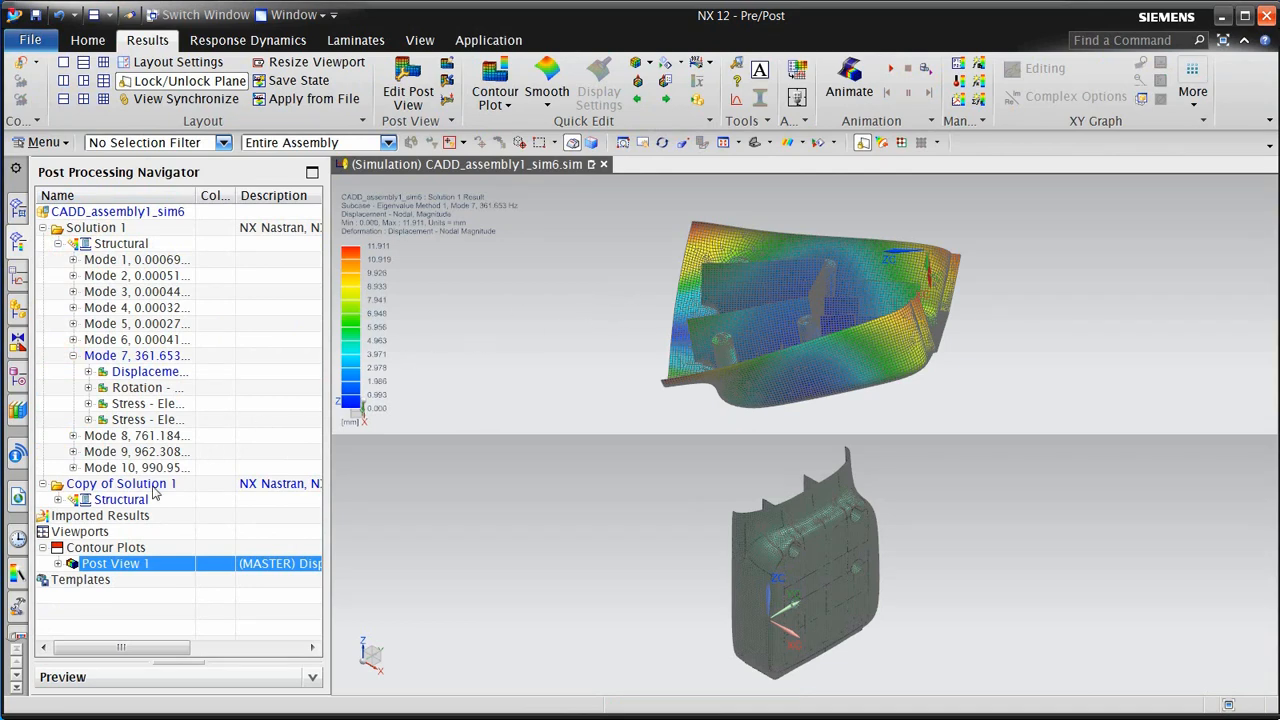
Plot the Mode 7 nodal displacement of Copy of Solution 1 in the lower viewport
click(58, 499)
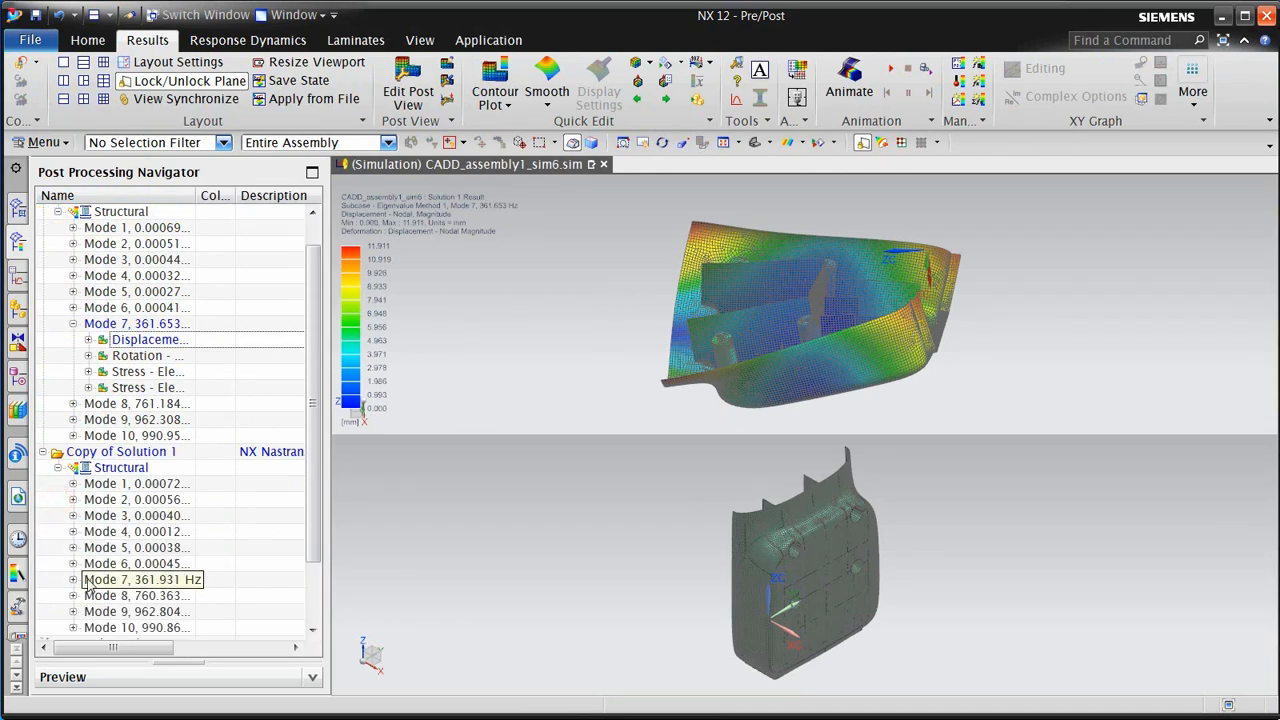
click(72, 579)
right_click(128, 593)
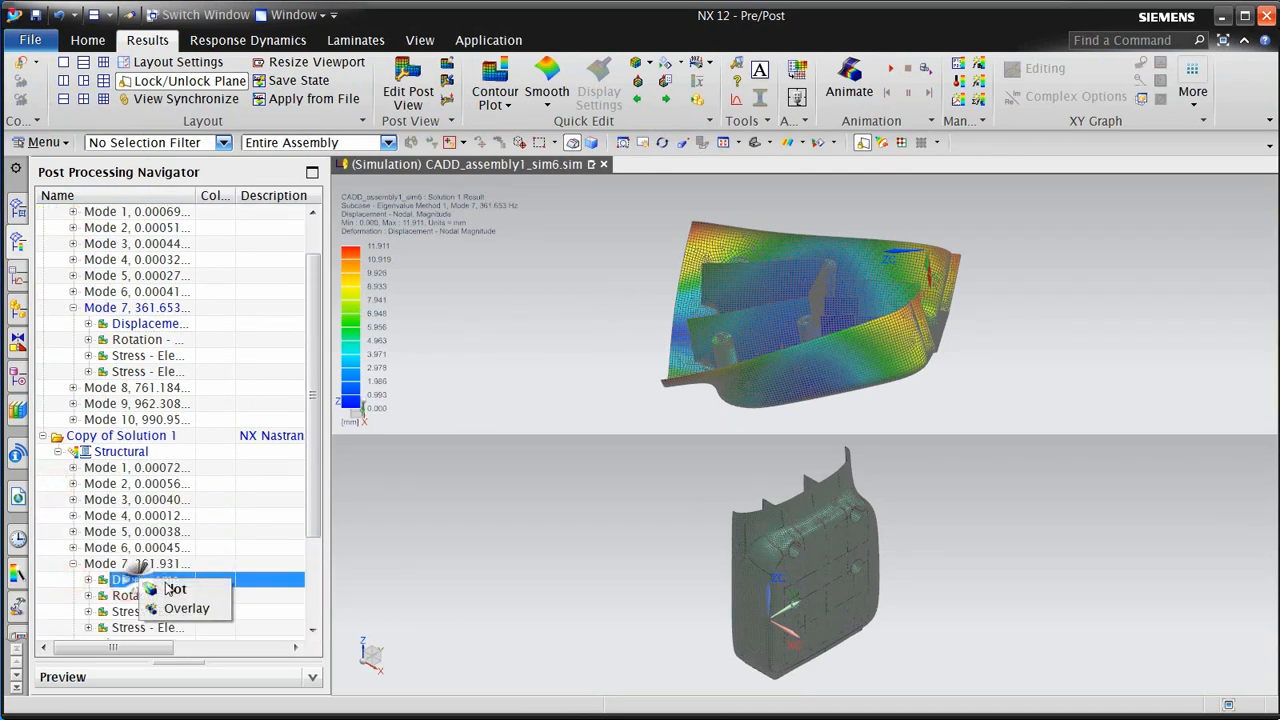
click(130, 587)
click(509, 549)
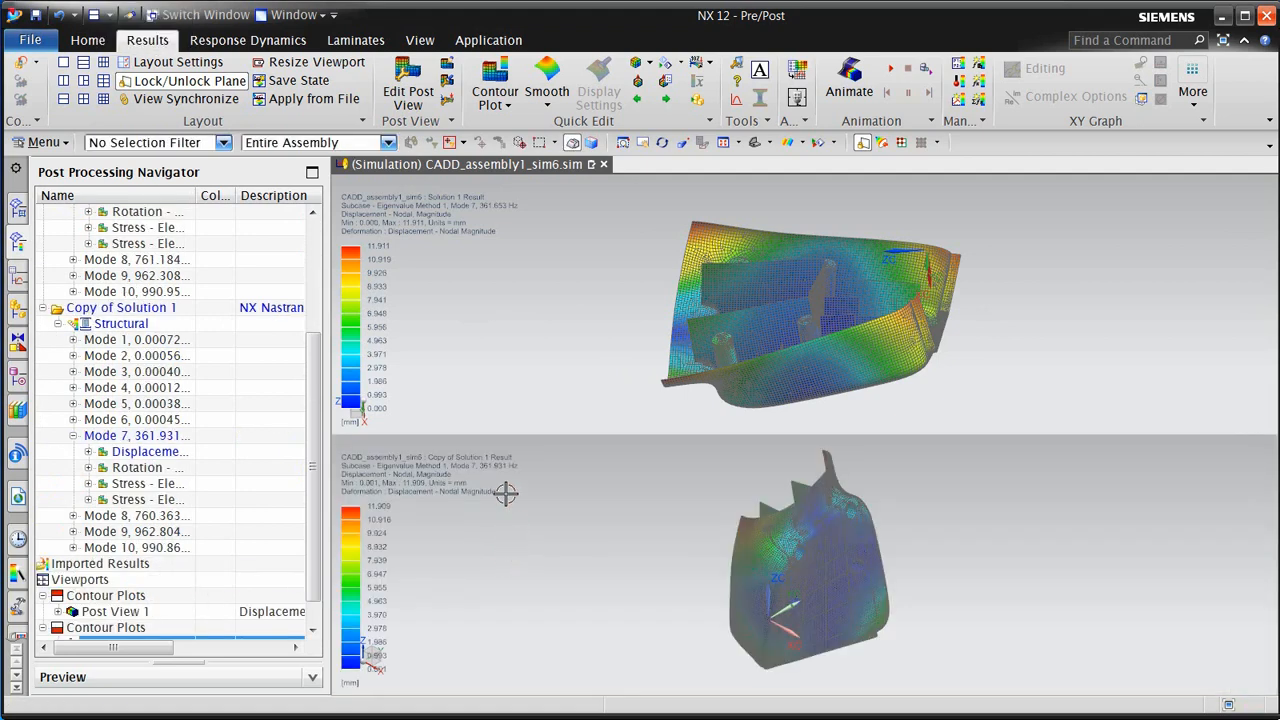
Synchronize the two result viewports and rotate both plots together
click(160, 99)
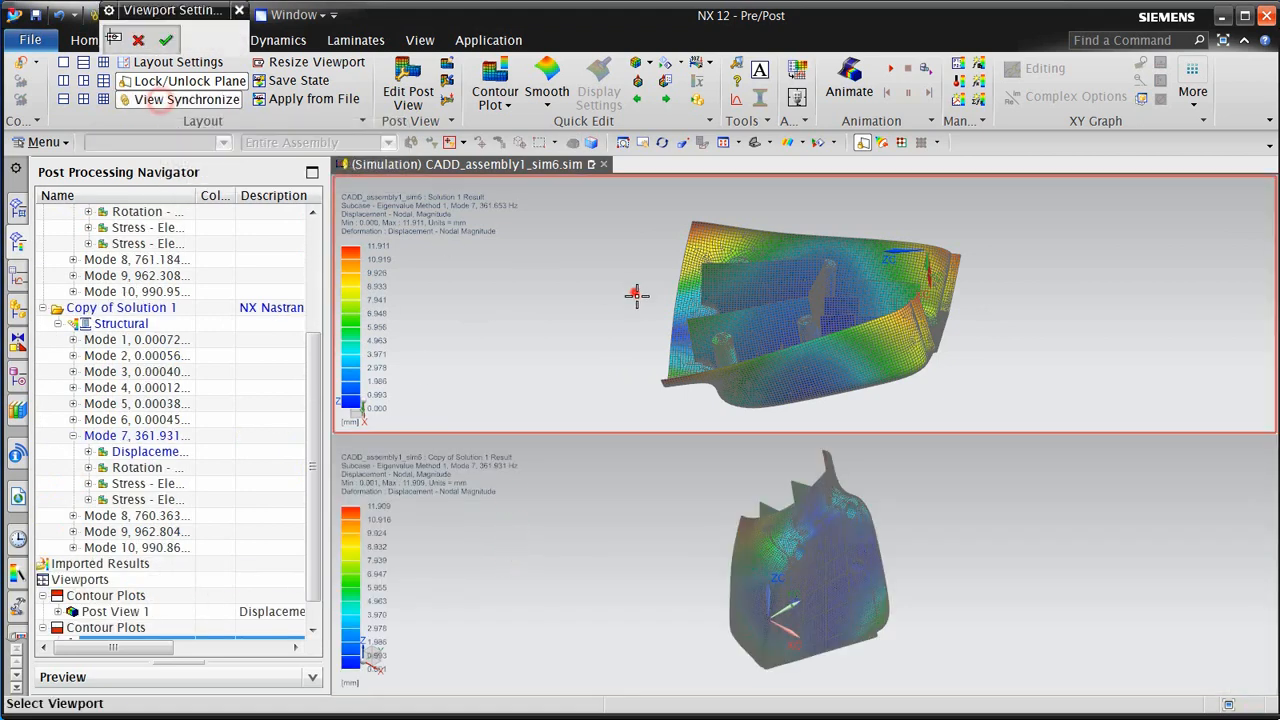
click(634, 292)
click(638, 520)
middle_drag(638, 520, 764, 549)
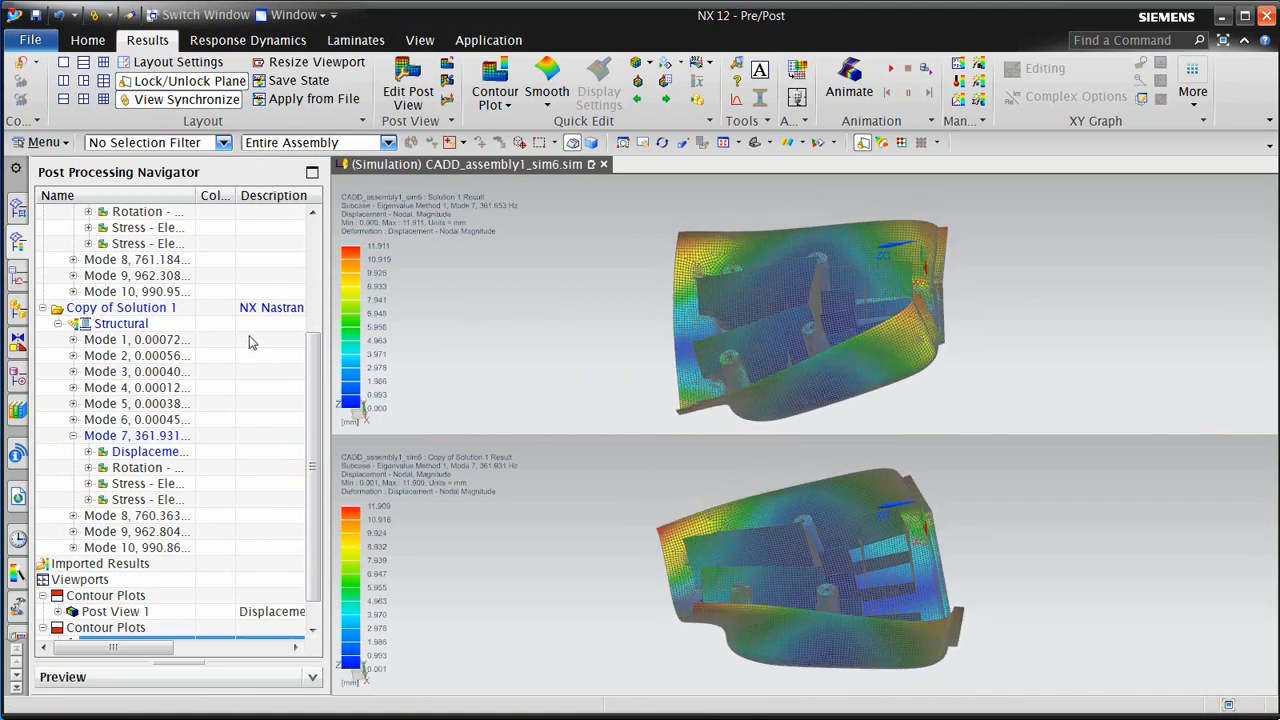
Animate Post View 1 and Post View 2 together in Modal style, full-cycle with 33 frames and a shorter synchronized frame delay
click(849, 80)
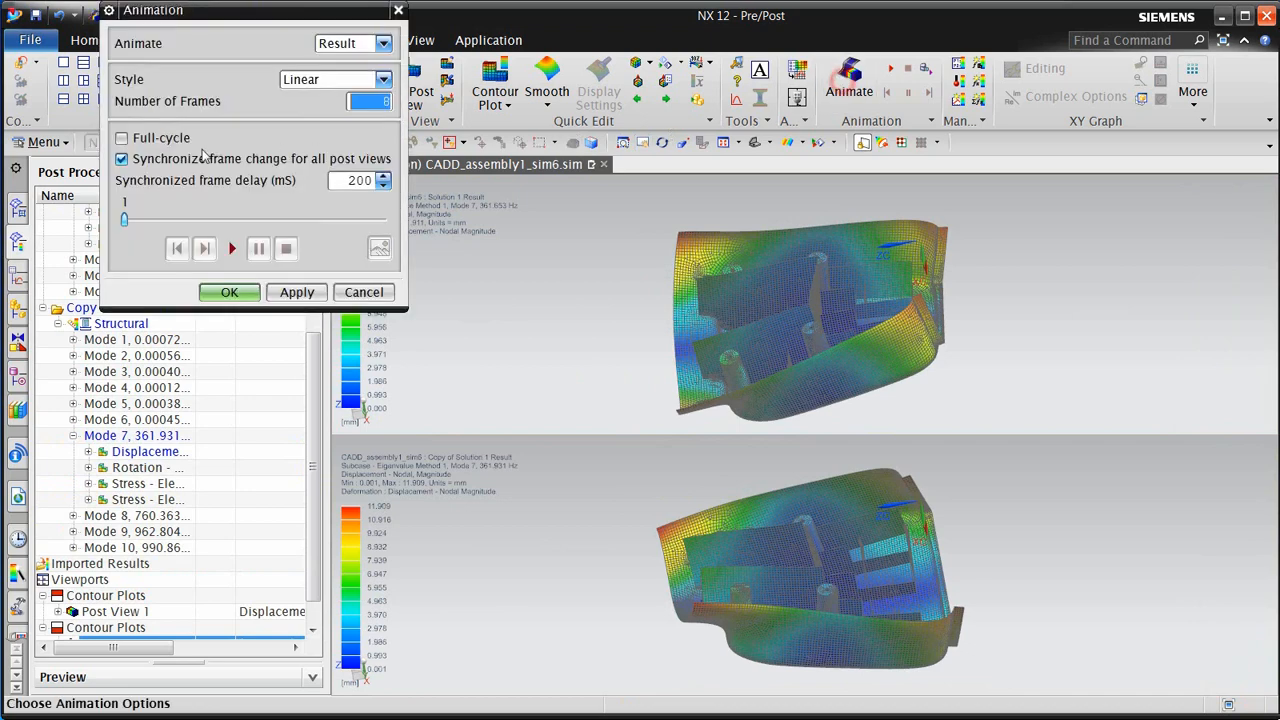
drag(314, 430, 313, 488)
ctrl+click(137, 582)
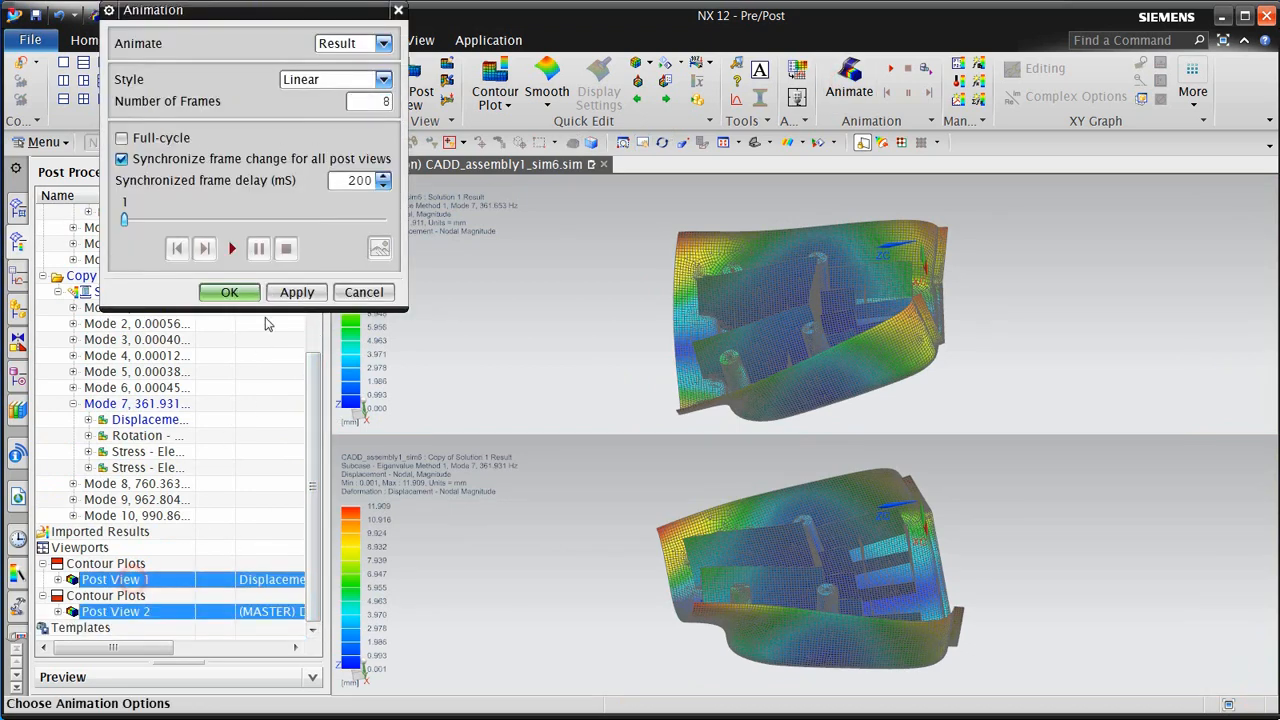
click(376, 82)
click(340, 104)
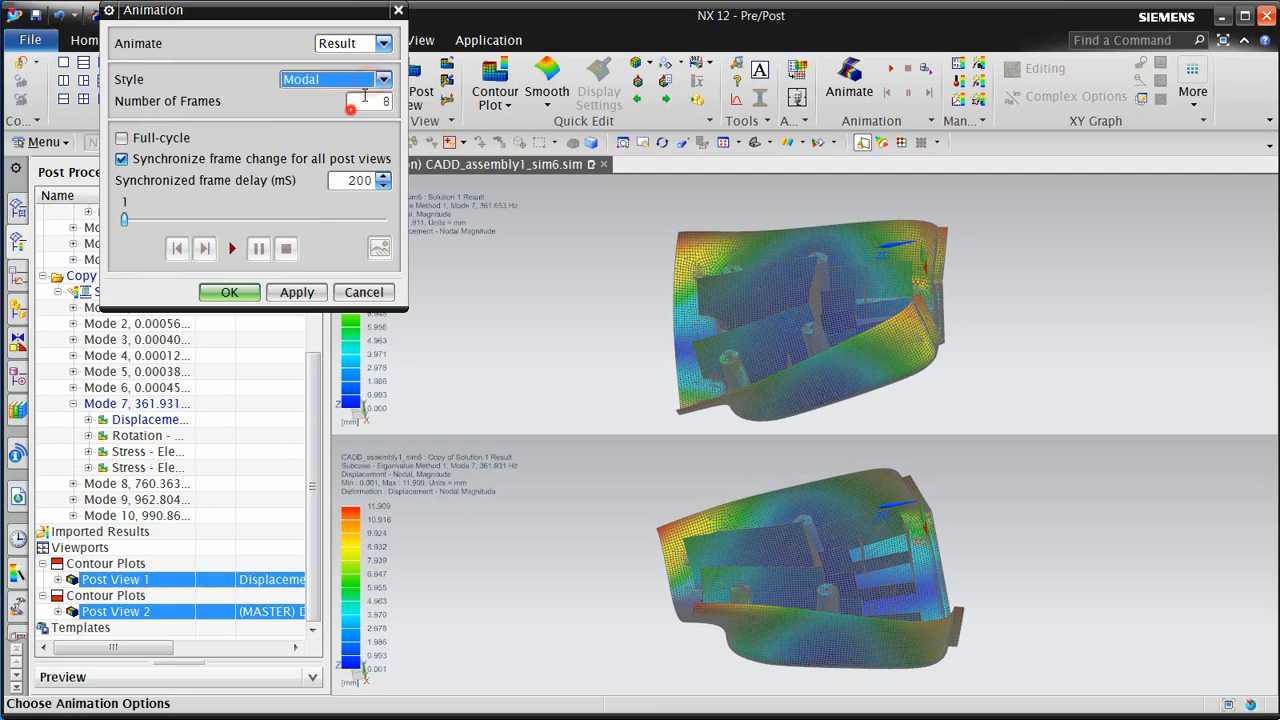
click(158, 138)
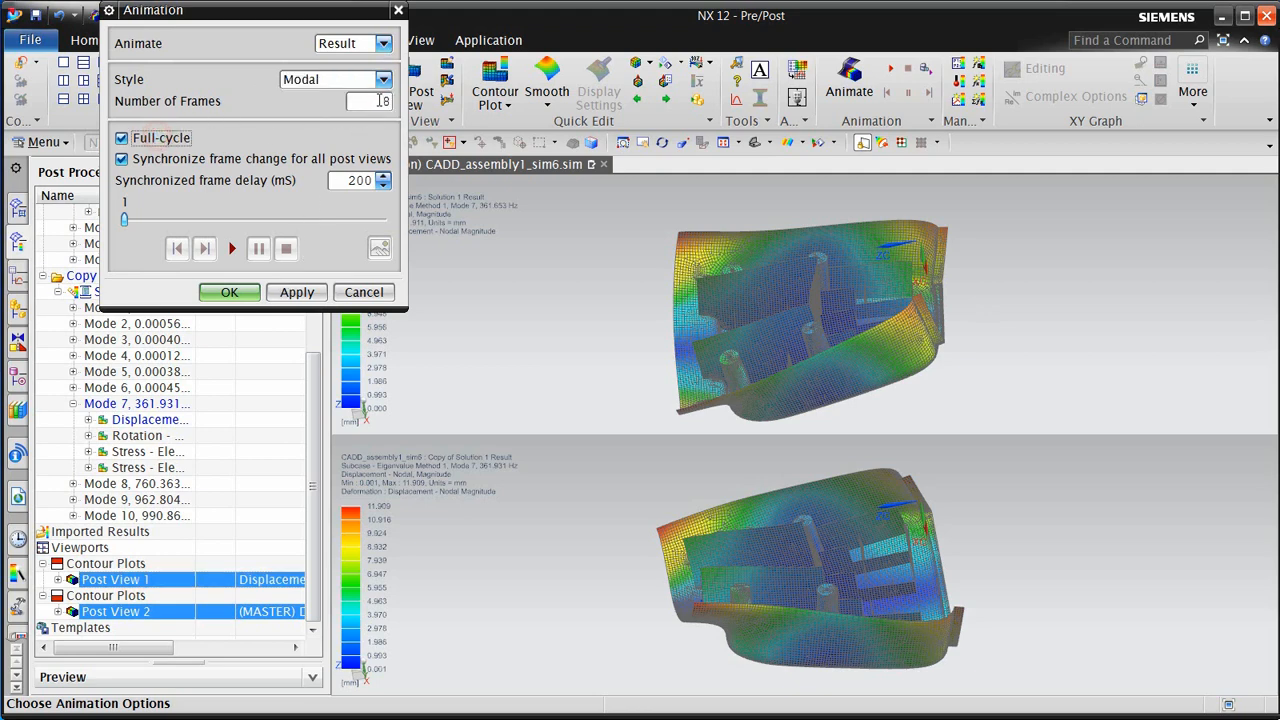
click(384, 183)
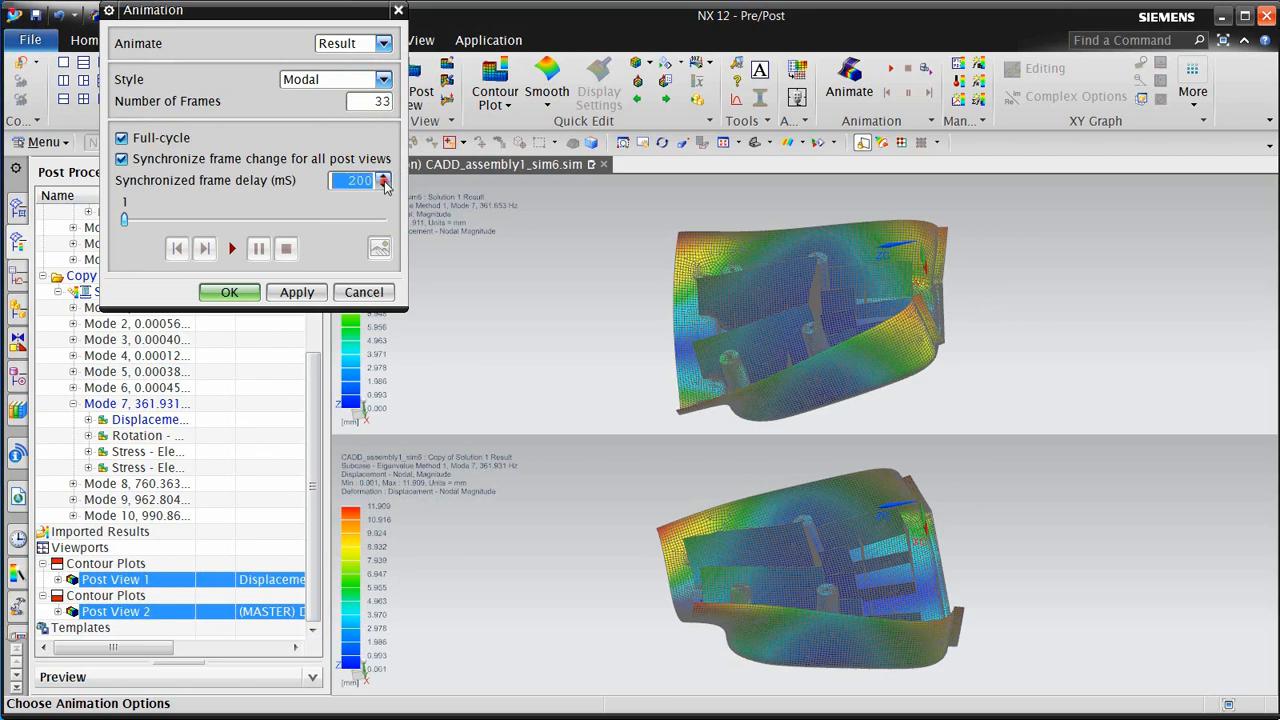
click(384, 186)
click(384, 186)
click(231, 248)
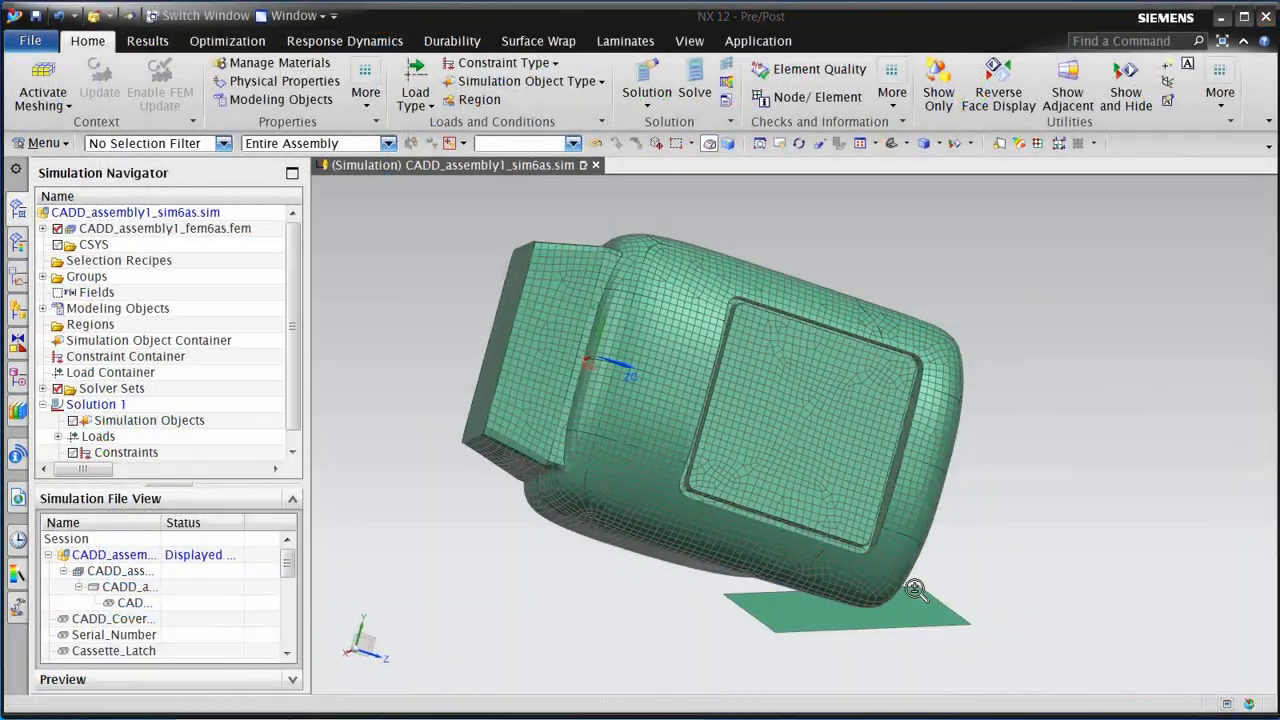
Start a new solution for the CADD_assembly1_sim6as simulation with solution type SOL 402 Multi-Step Nonlinear Kinematics
scroll(915, 590, up, 3)
shift+middle_drag(944, 620, 953, 642)
mouse_move(953, 642)
middle_down()
mouse_move(935, 614)
mouse_move(963, 661)
middle_up()
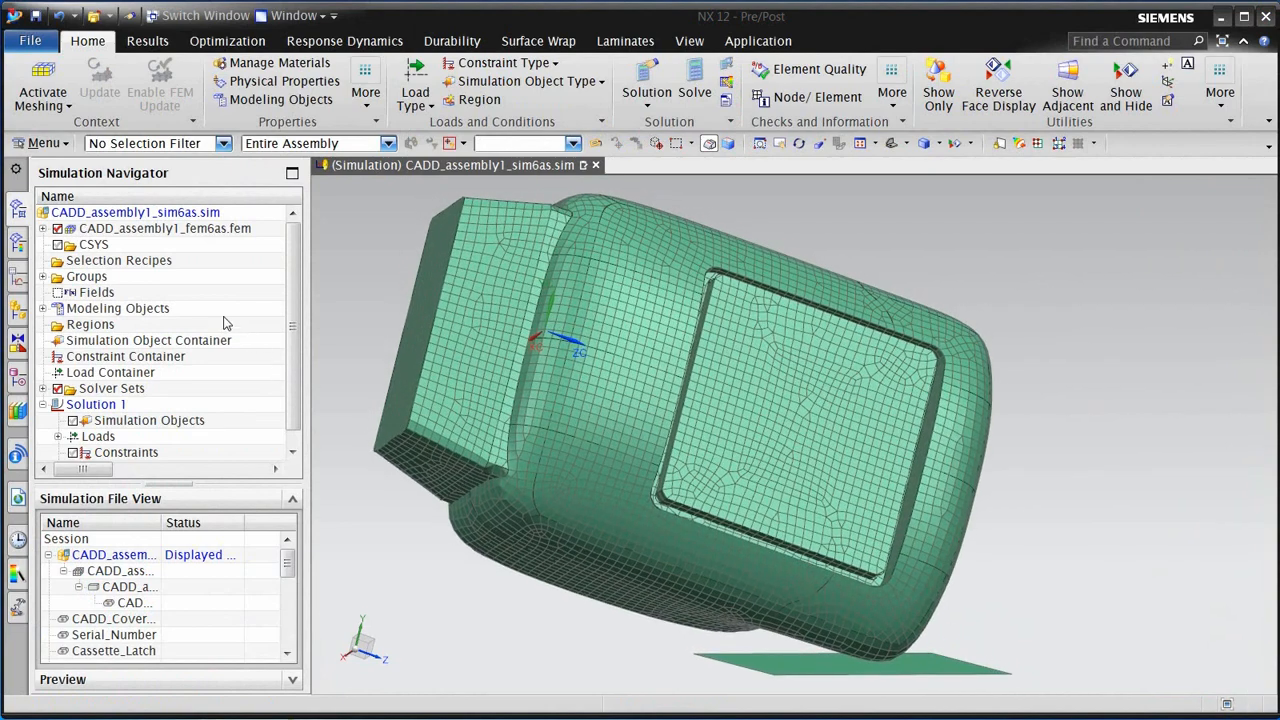
right_click(157, 214)
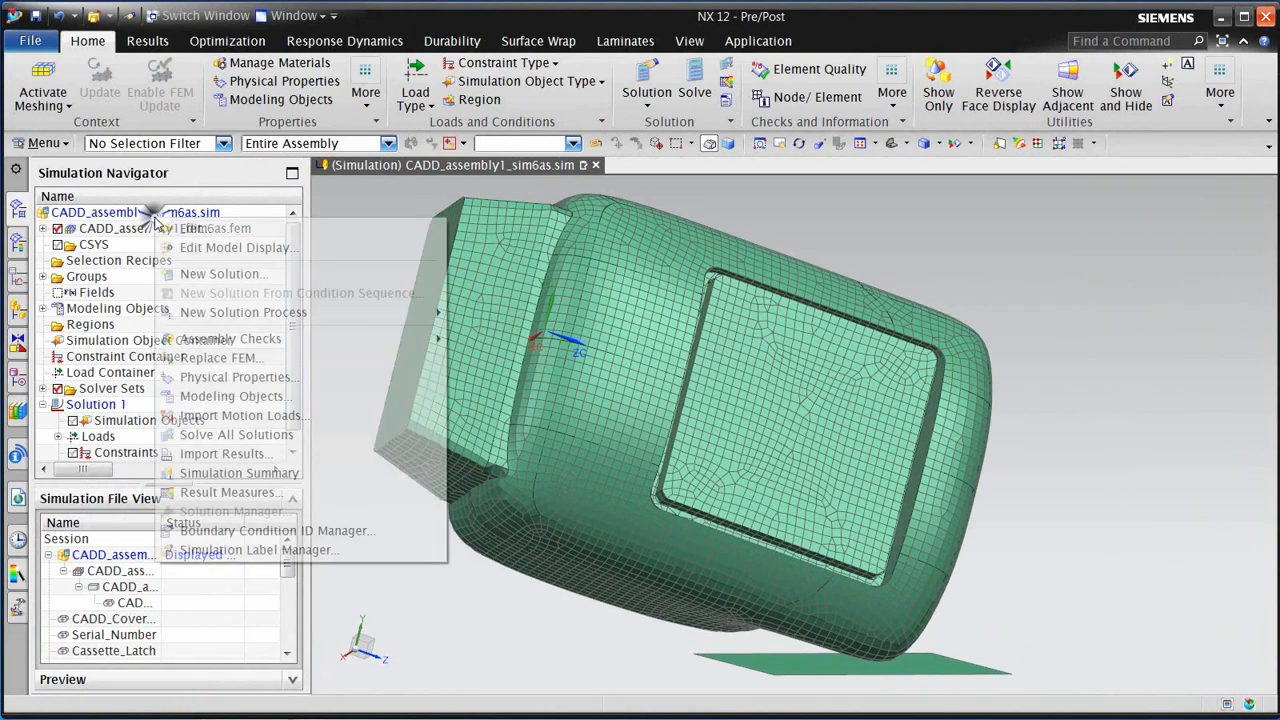
click(186, 278)
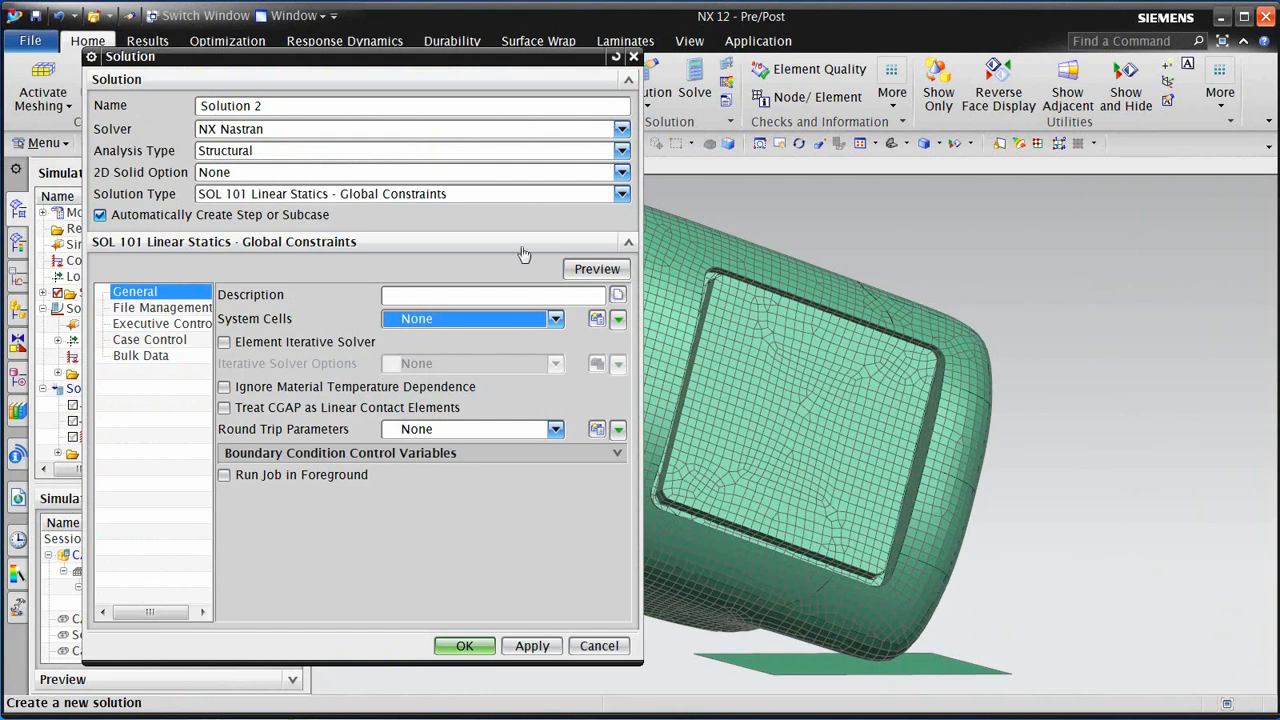
click(551, 193)
drag(619, 274, 624, 417)
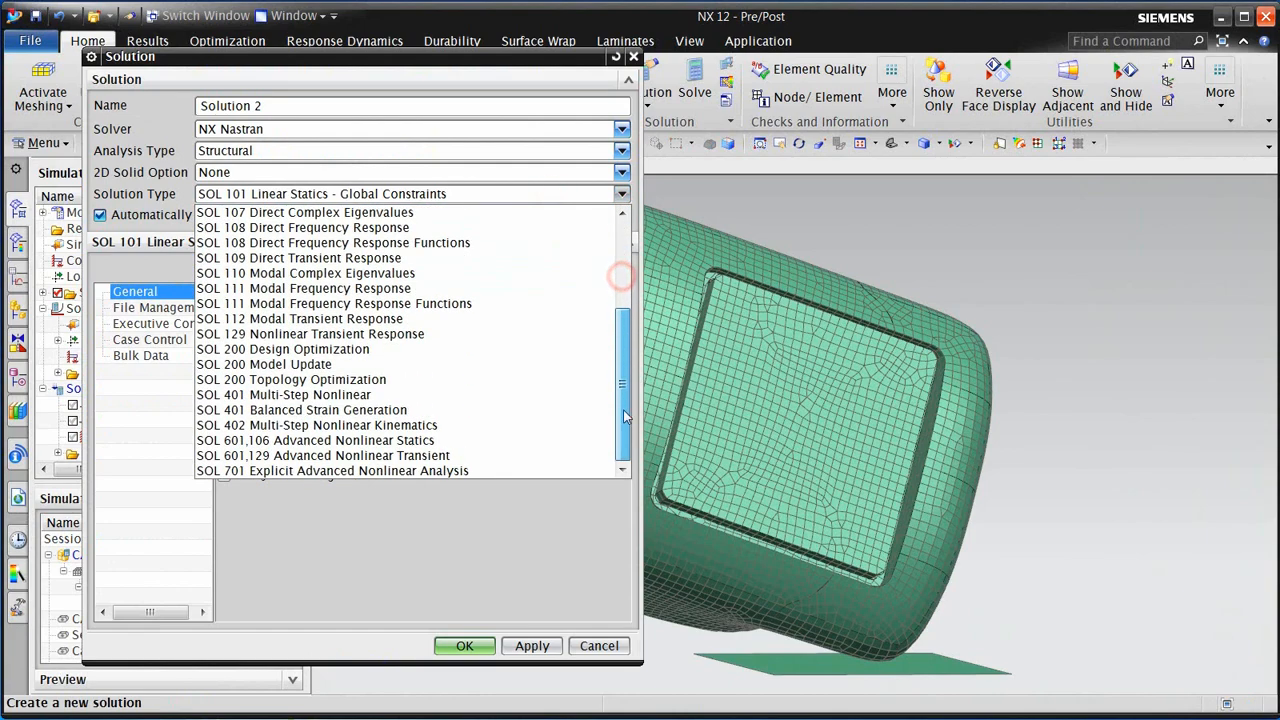
click(365, 425)
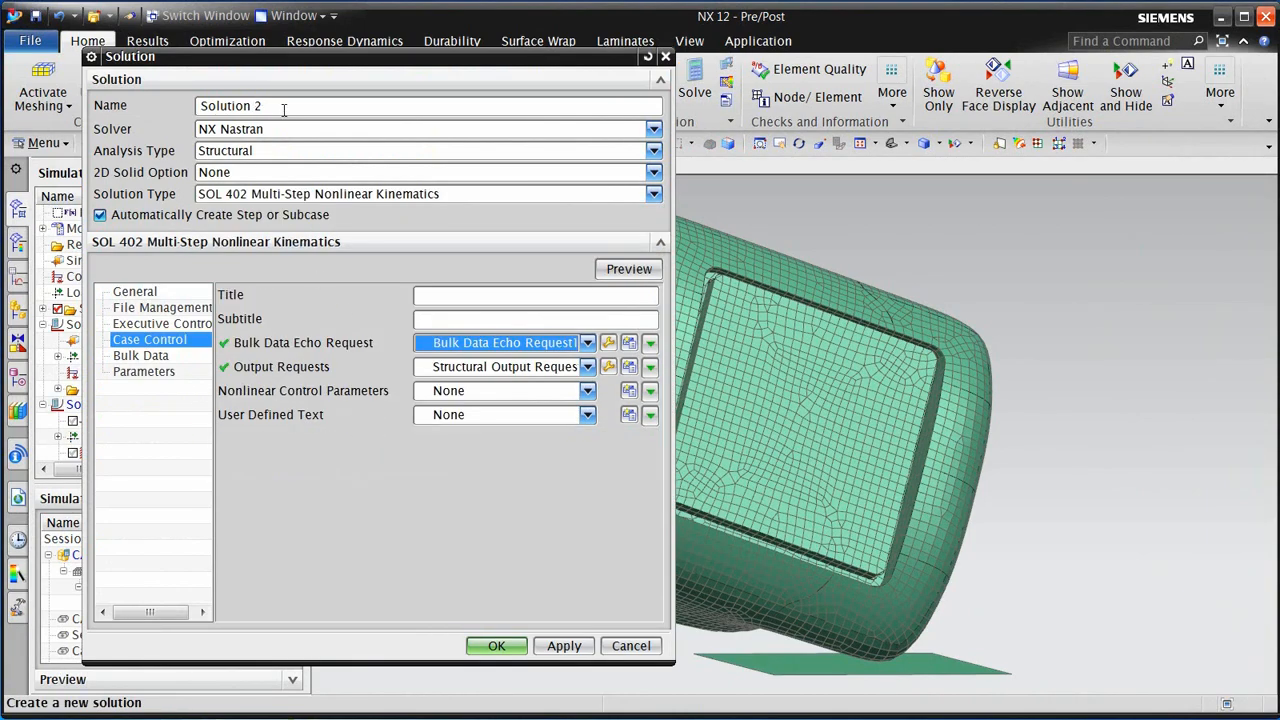
Name the solution 402, enable Large Displacements (LGDISP) in its parameters, and create it
triple_click(284, 110)
text(so)
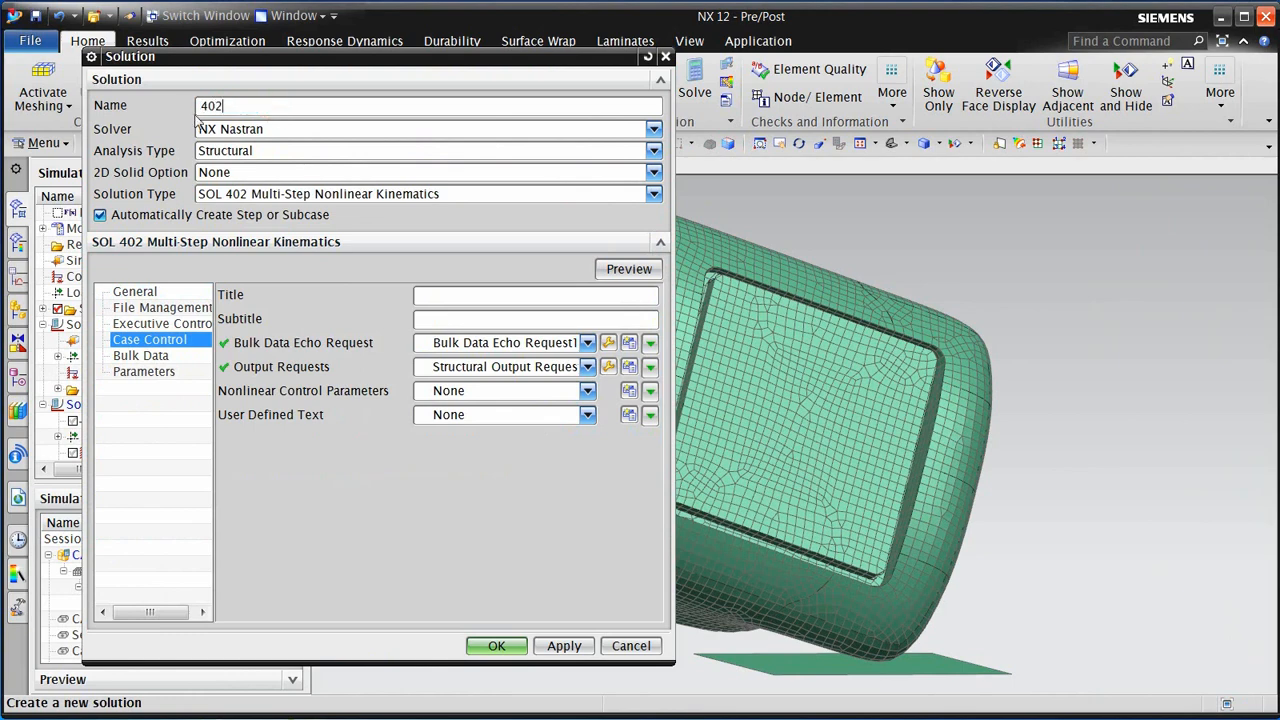
click(155, 372)
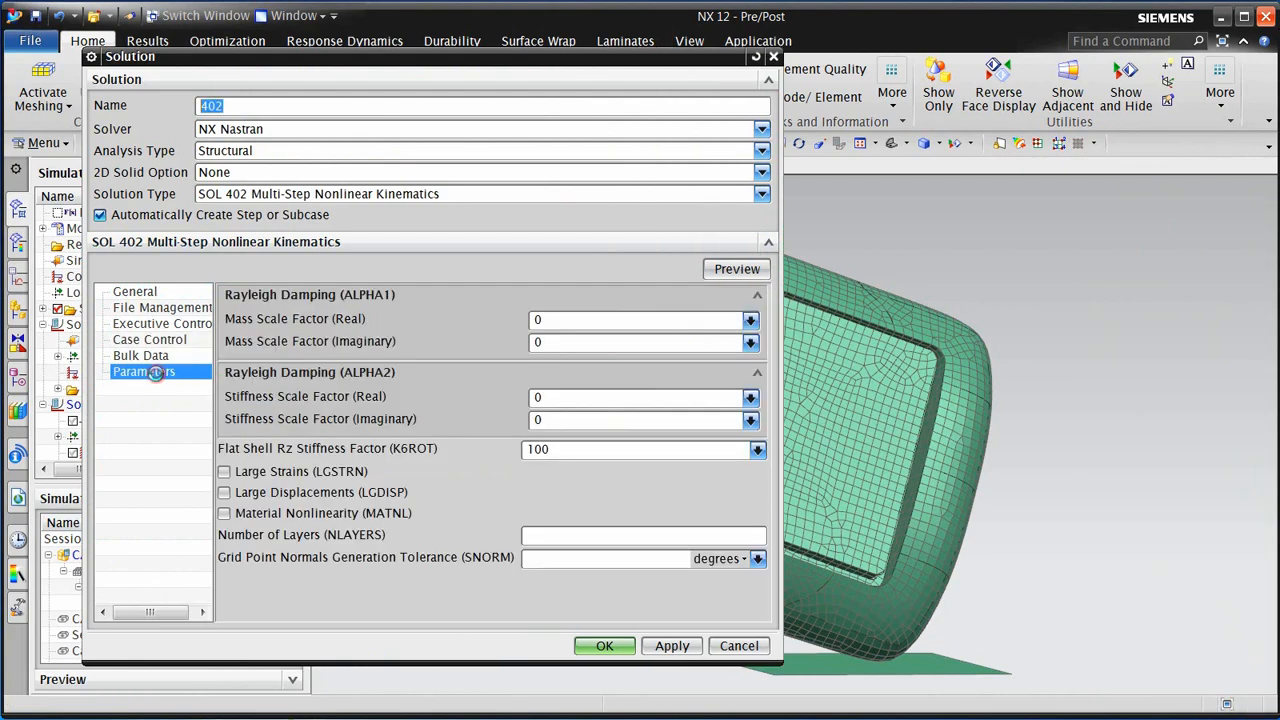
click(261, 493)
click(605, 647)
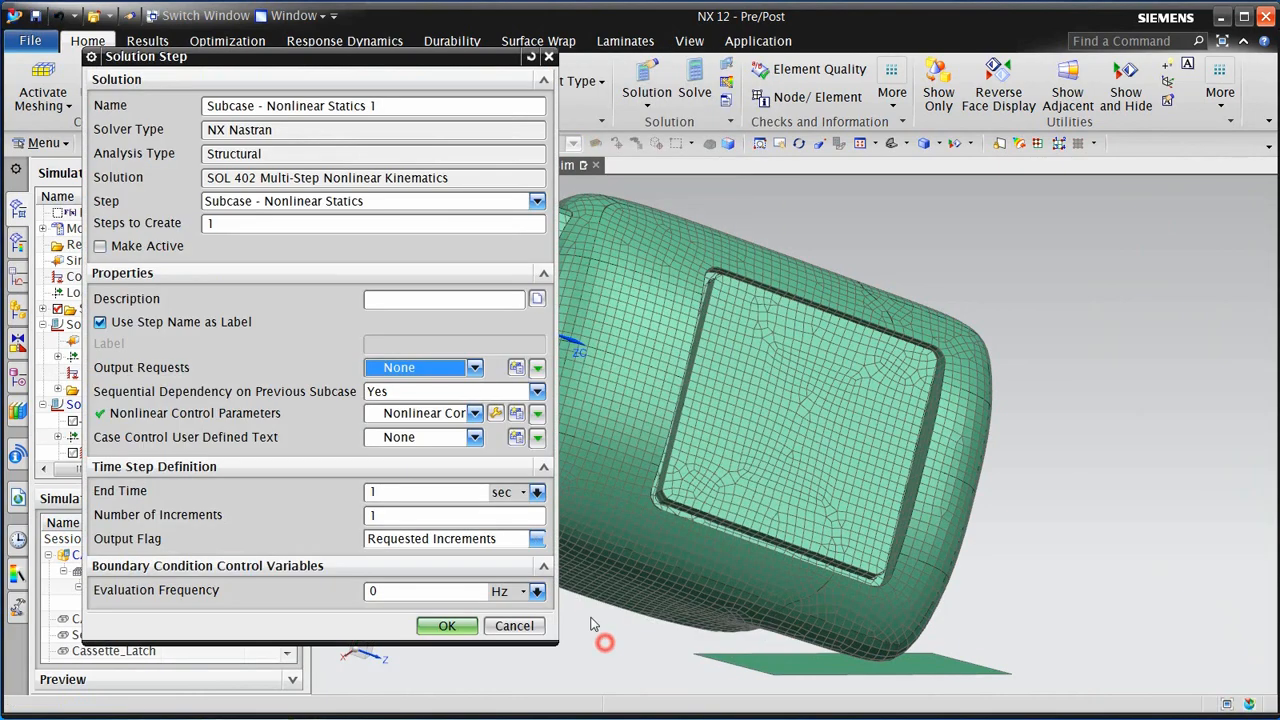
Create a Subcase - Nonlinear Dynamics step with an end time of .0025 sec and 25 increments
click(352, 201)
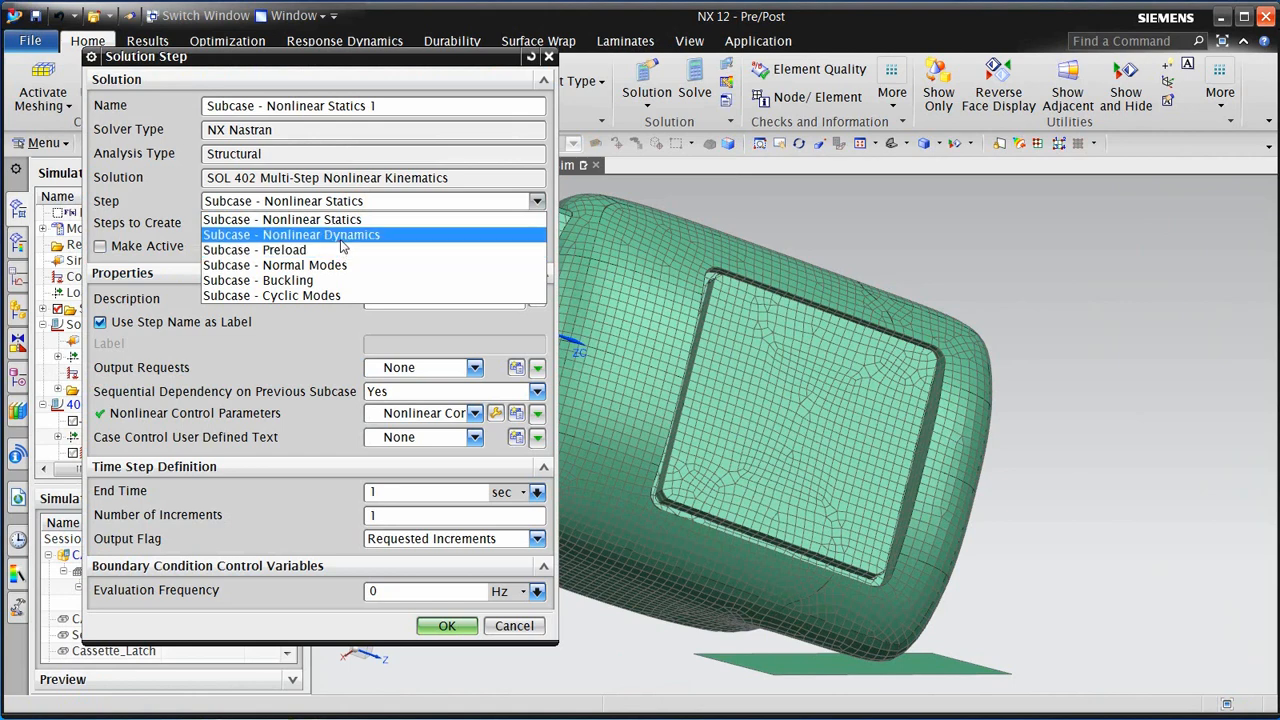
click(338, 236)
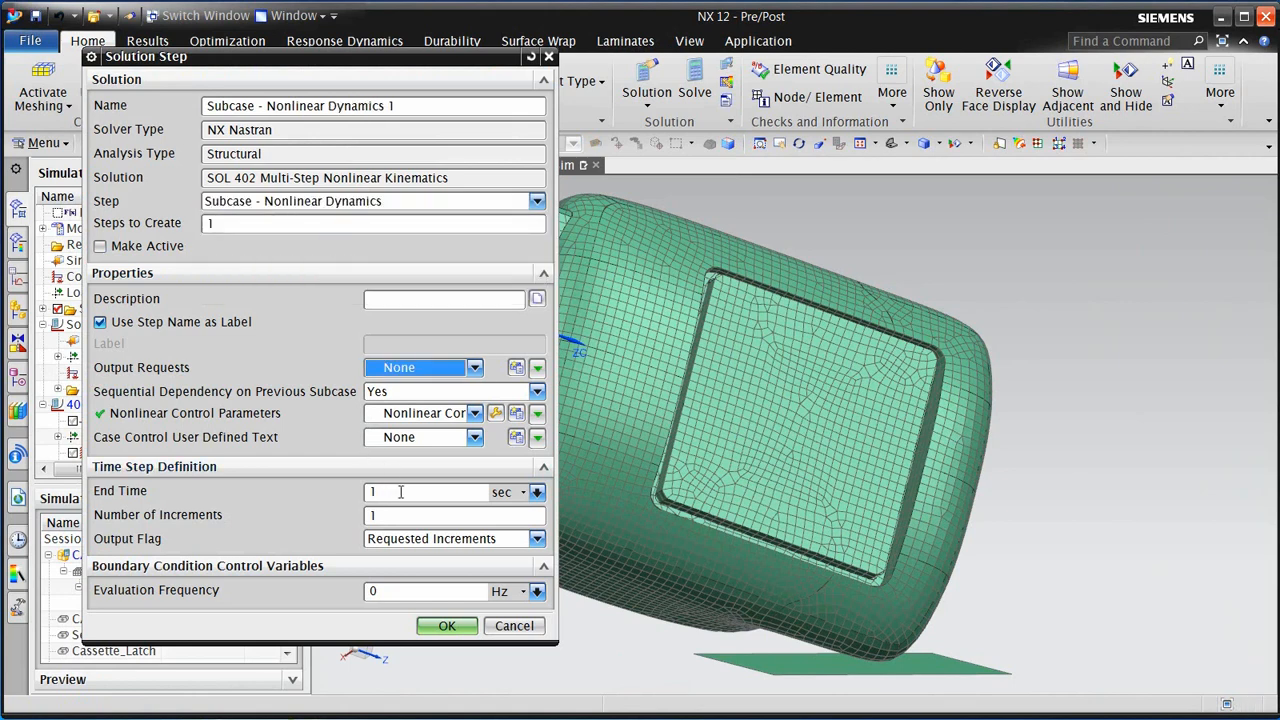
drag(400, 491, 365, 491)
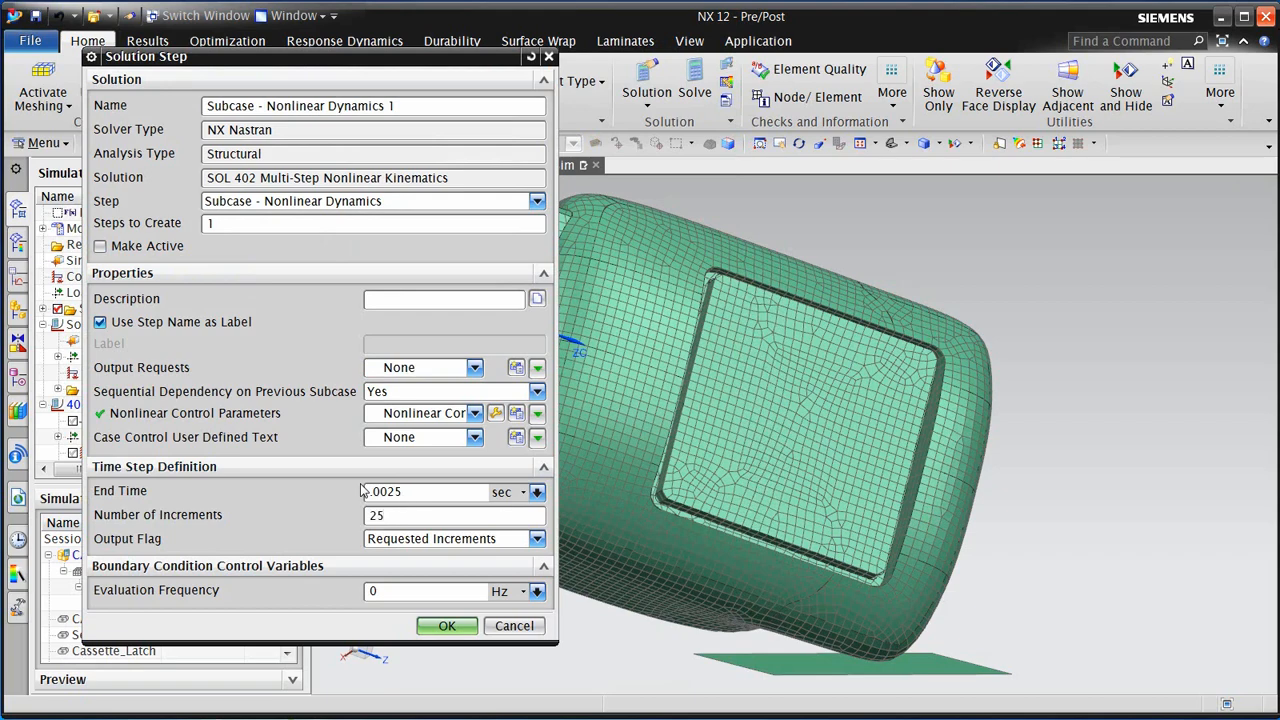
click(440, 627)
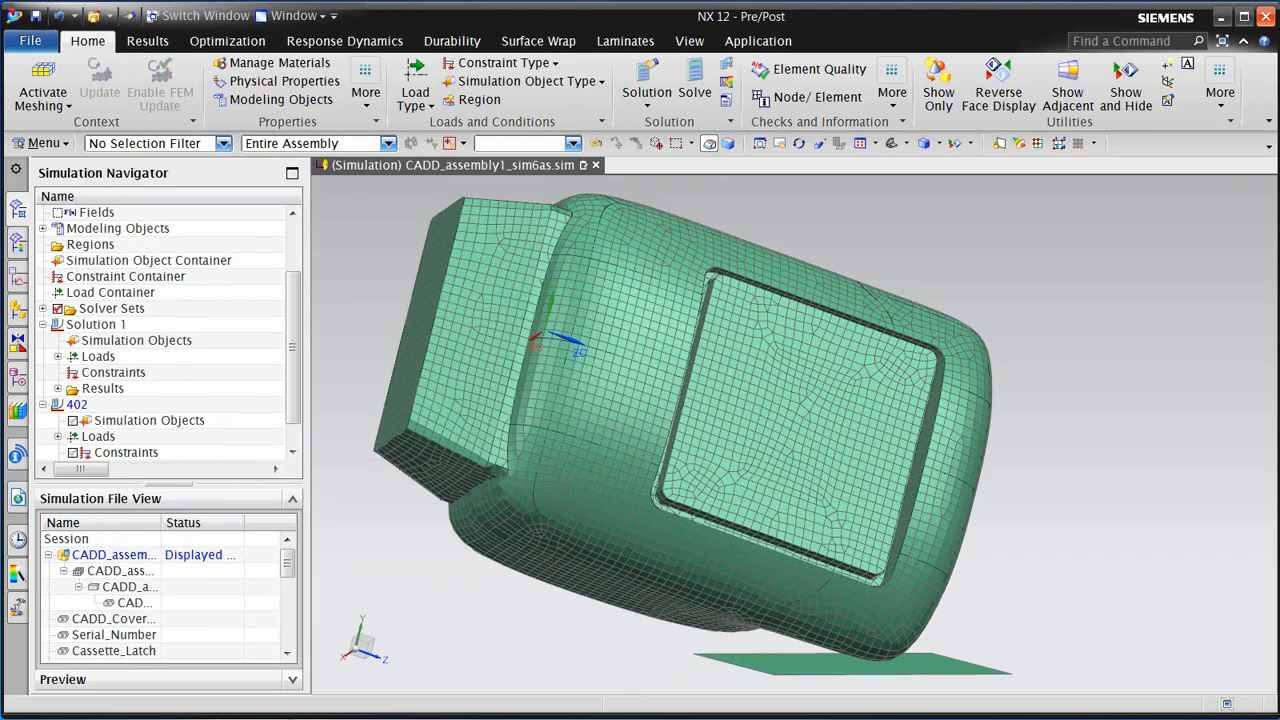
Start a Transient Initial Conditions constraint and assign it to the nodes of the initial_velocity group by group reference
click(497, 66)
click(525, 353)
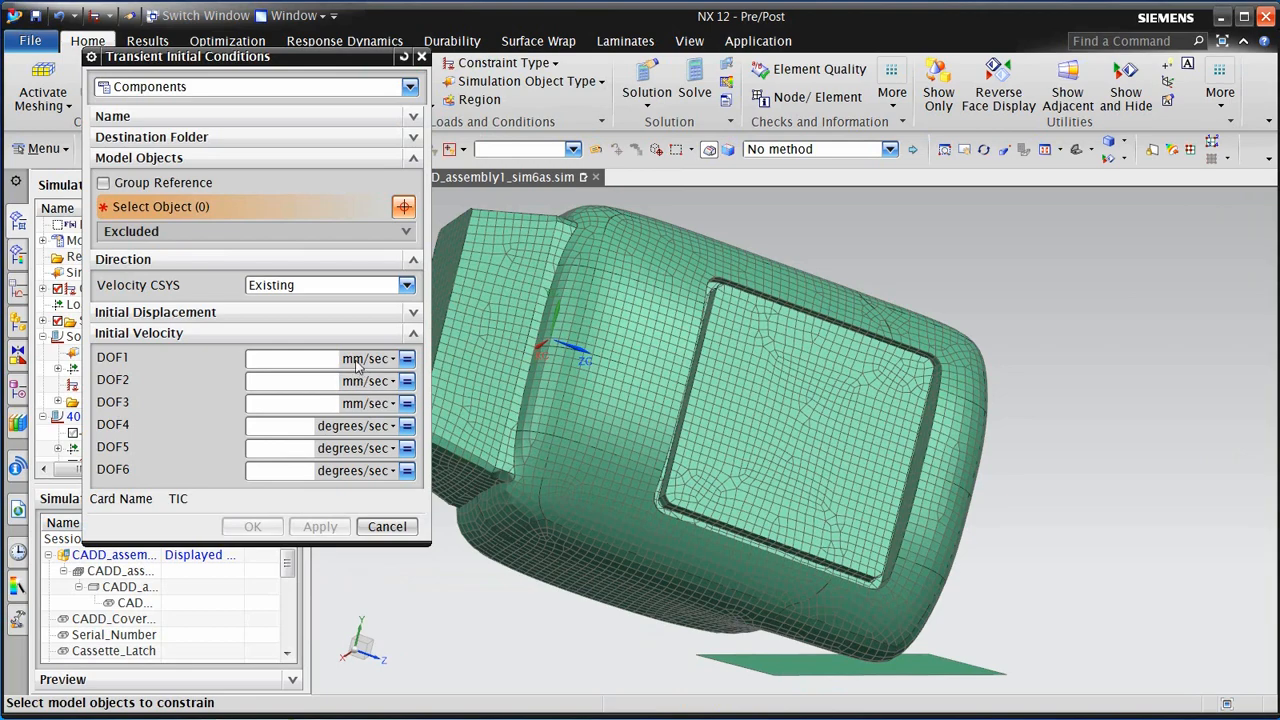
click(178, 180)
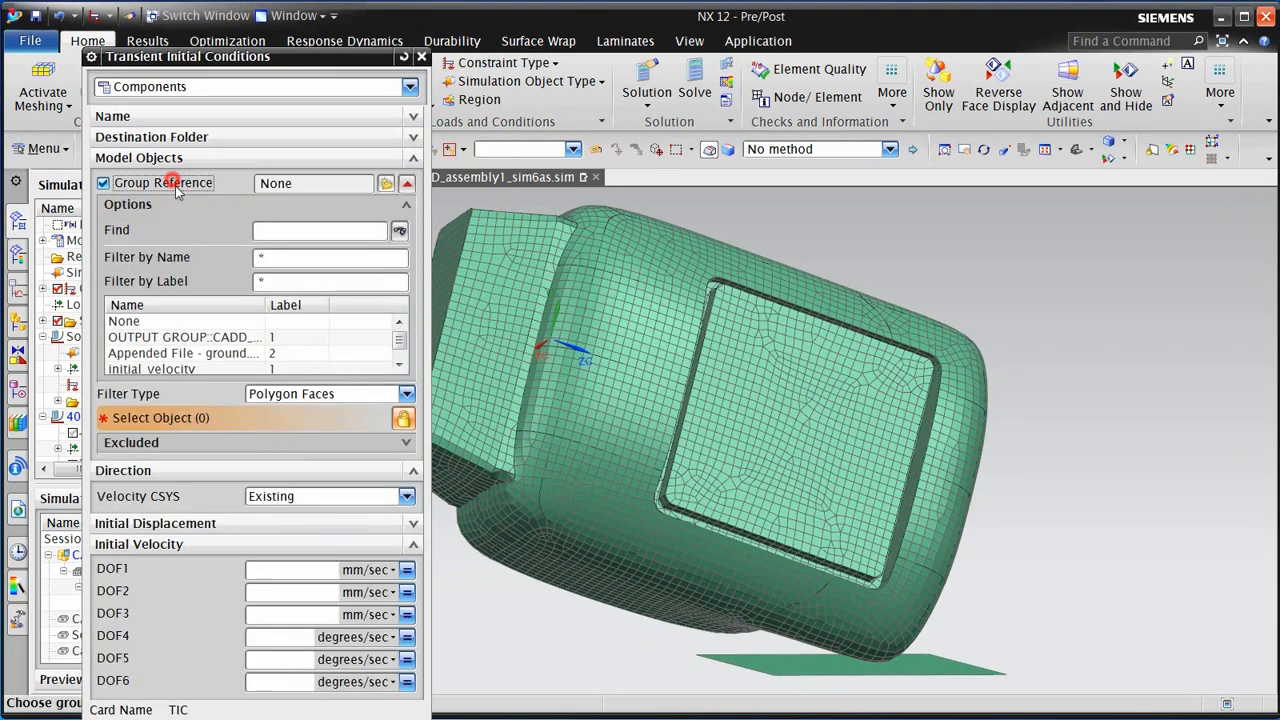
click(198, 370)
click(305, 372)
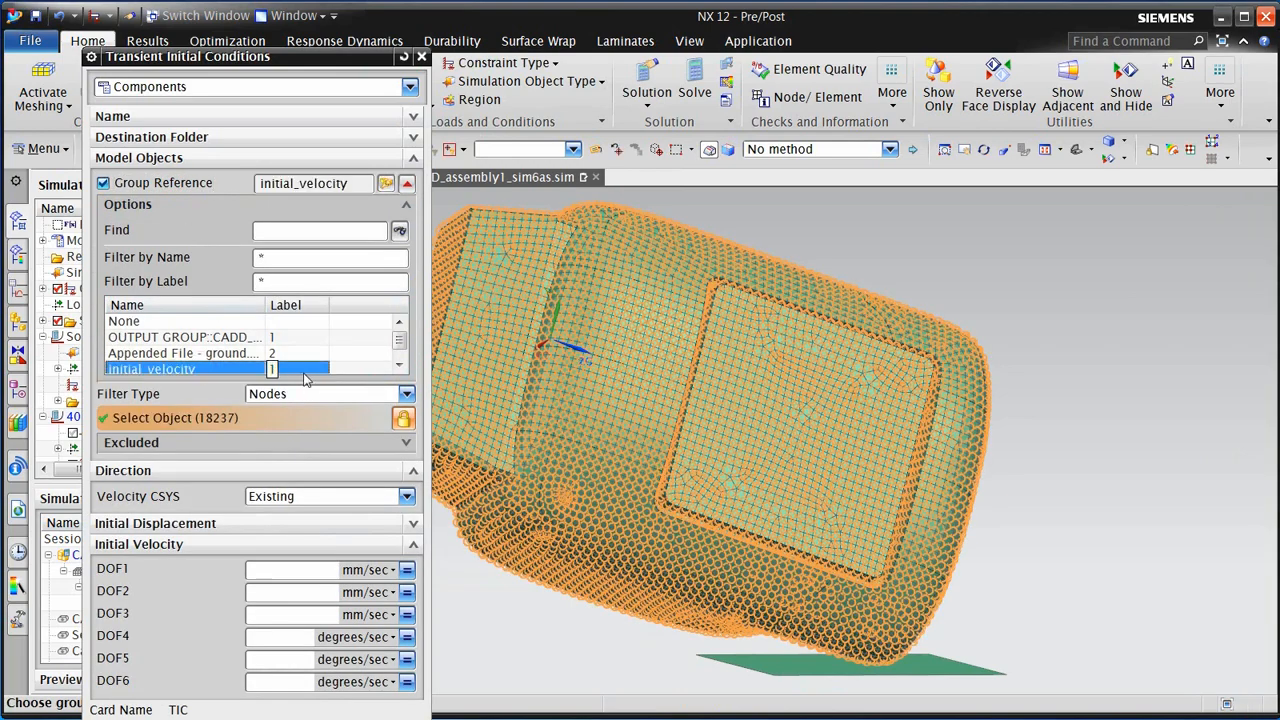
Define the velocity direction with a local Cartesian CSYS by origin, X-point and Y-point on three corners of the ground plate
click(318, 496)
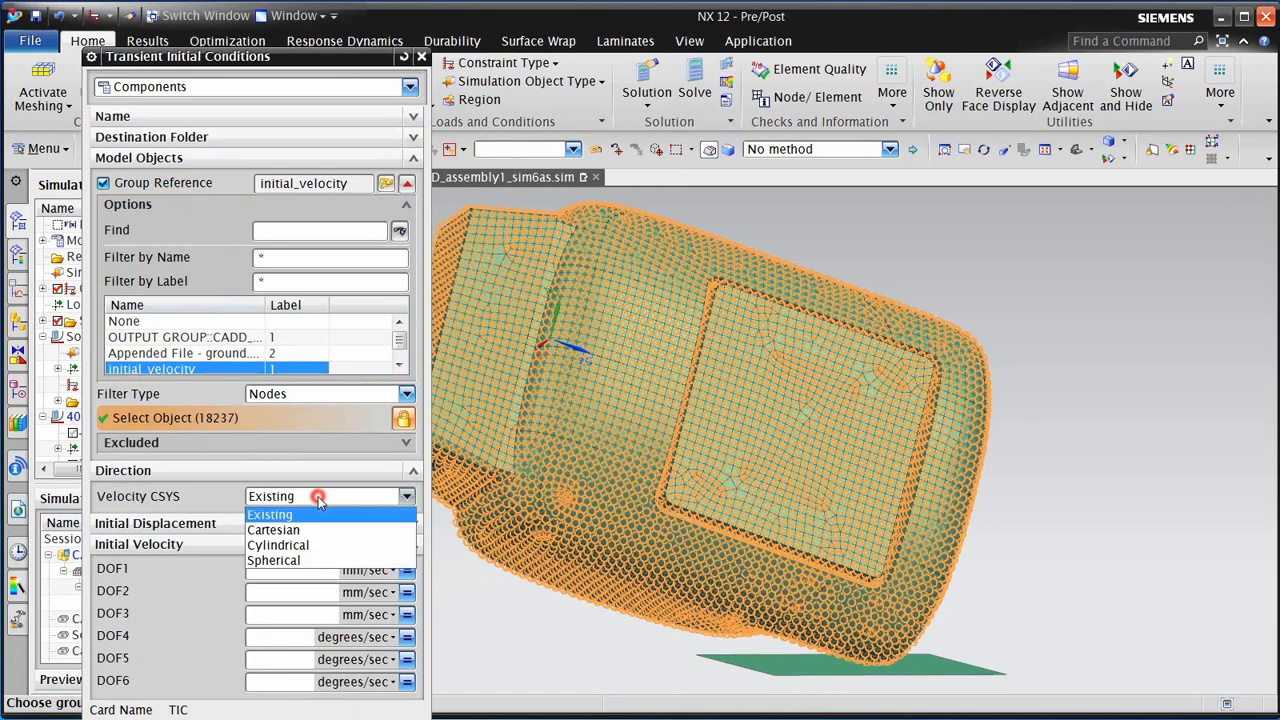
click(316, 530)
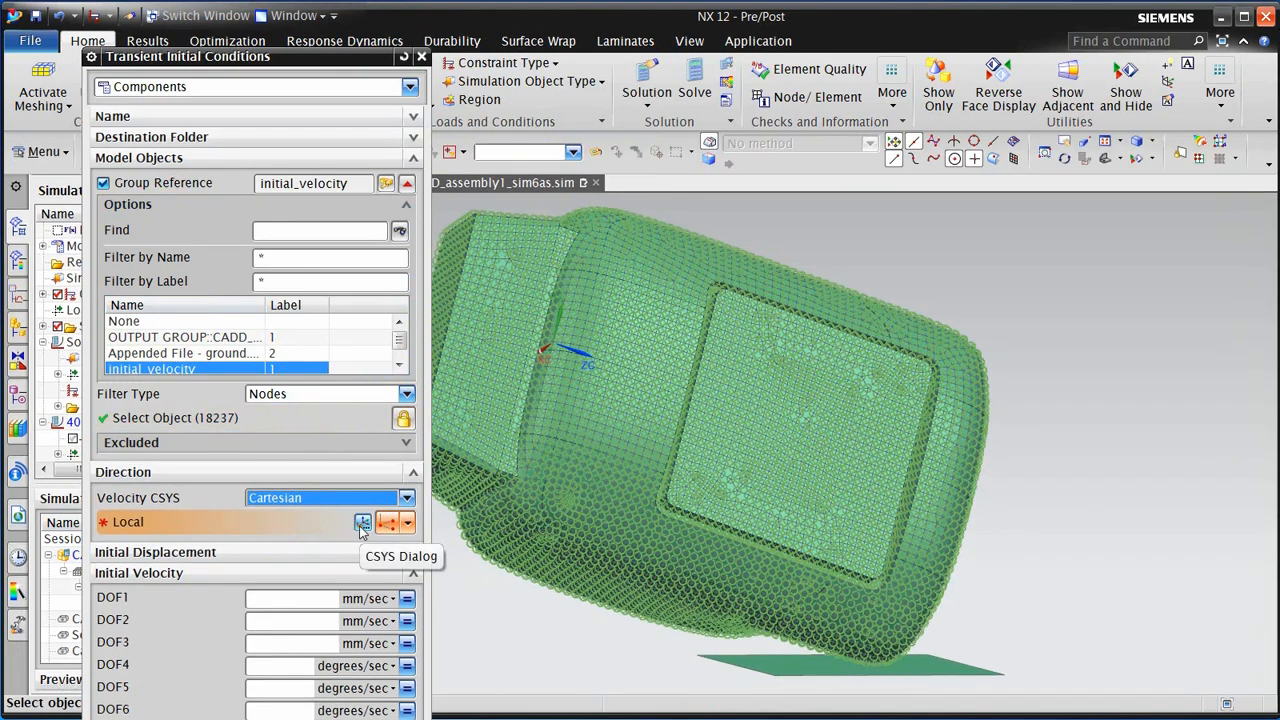
click(362, 522)
click(244, 90)
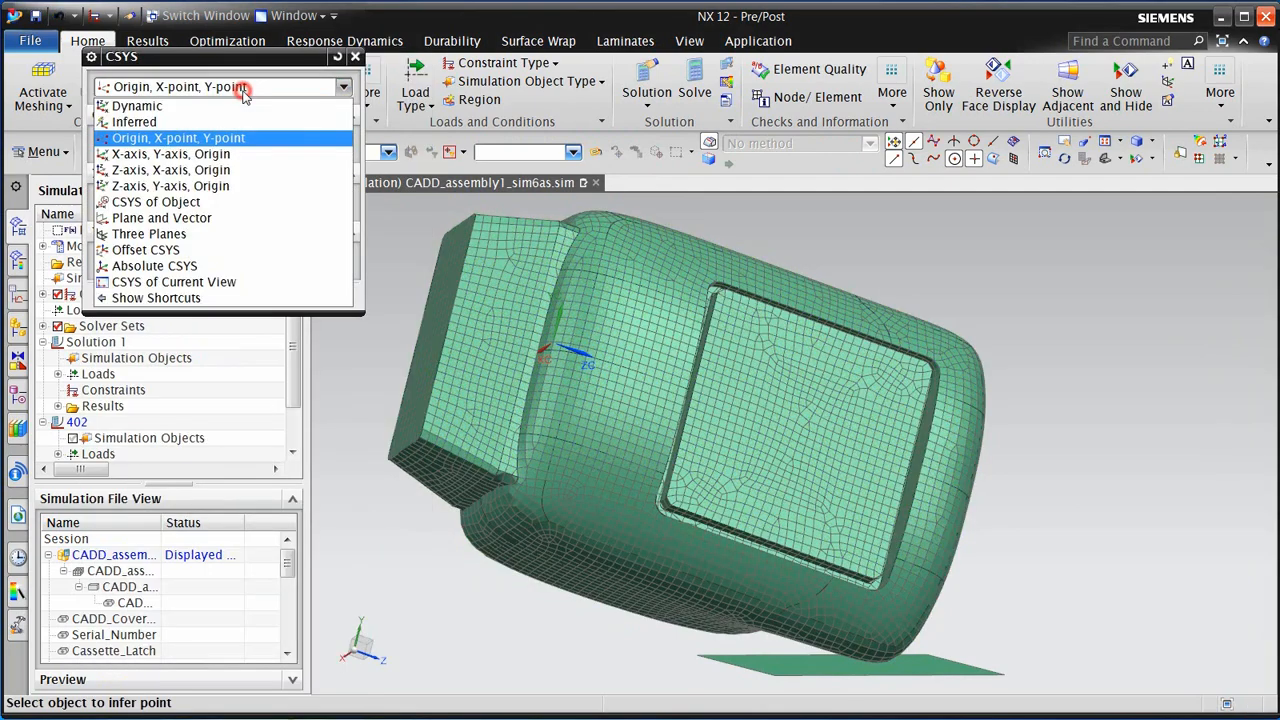
click(244, 90)
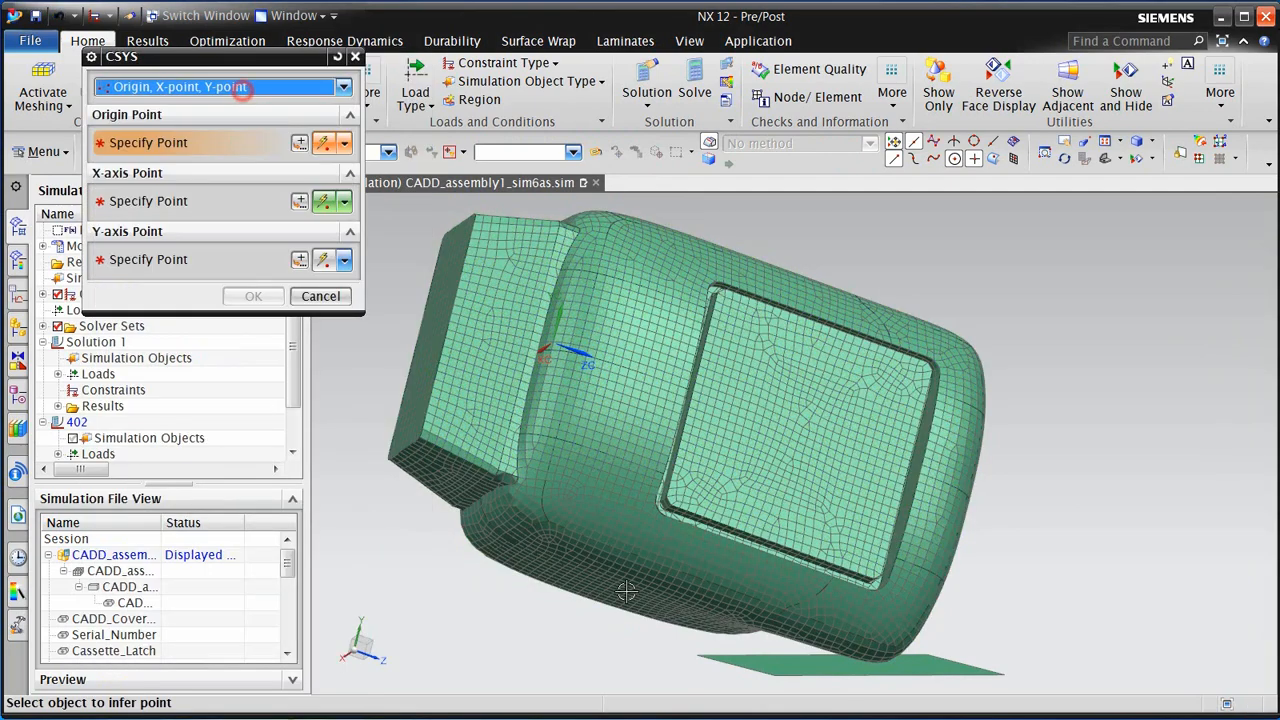
click(771, 677)
click(1013, 676)
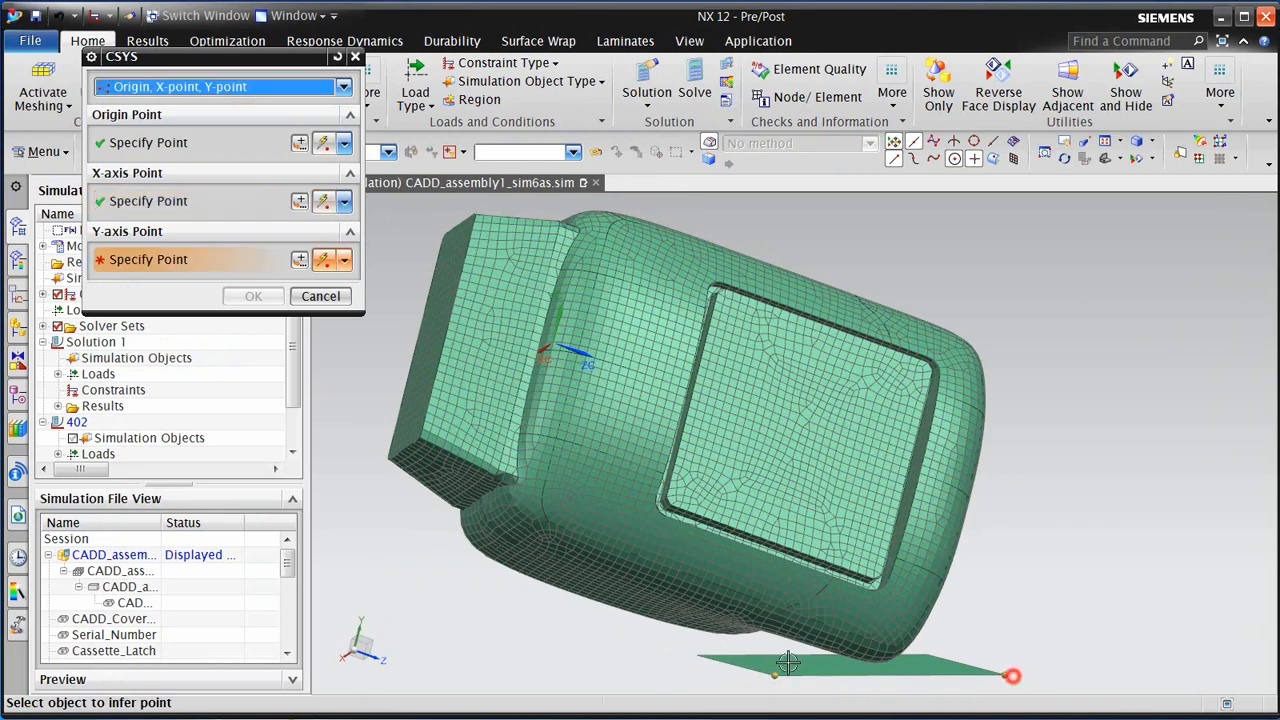
click(698, 656)
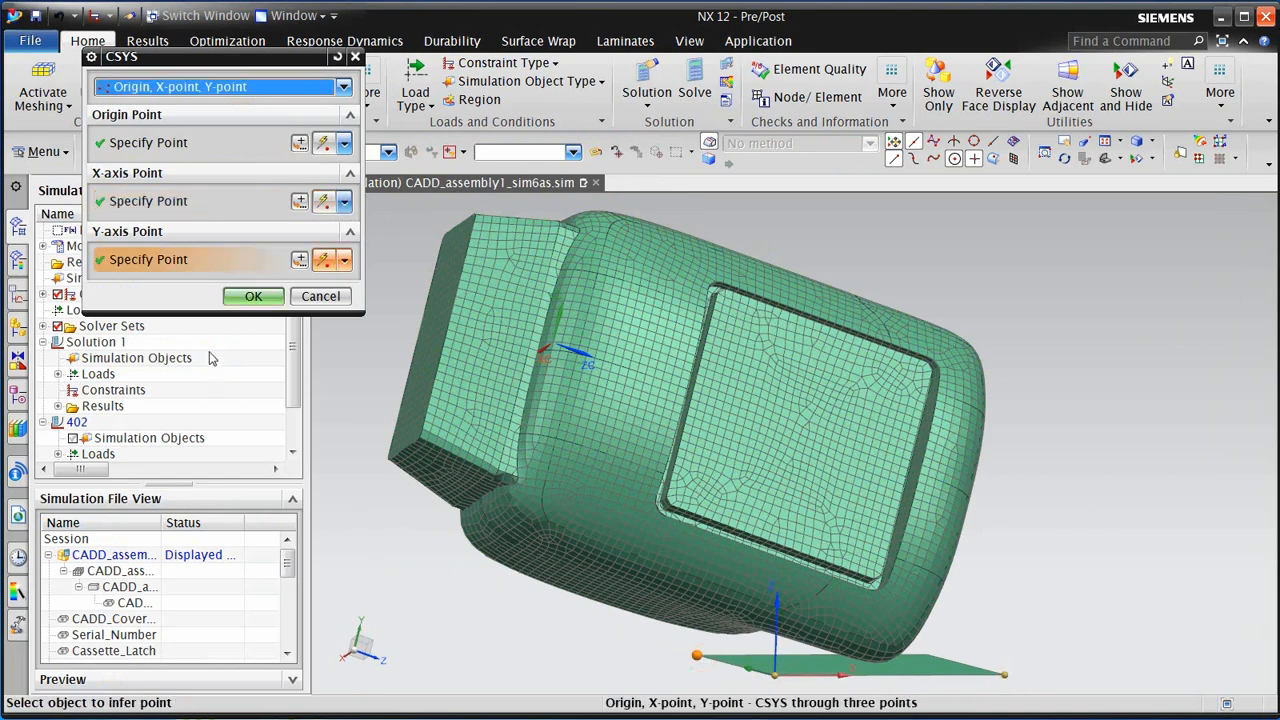
click(253, 297)
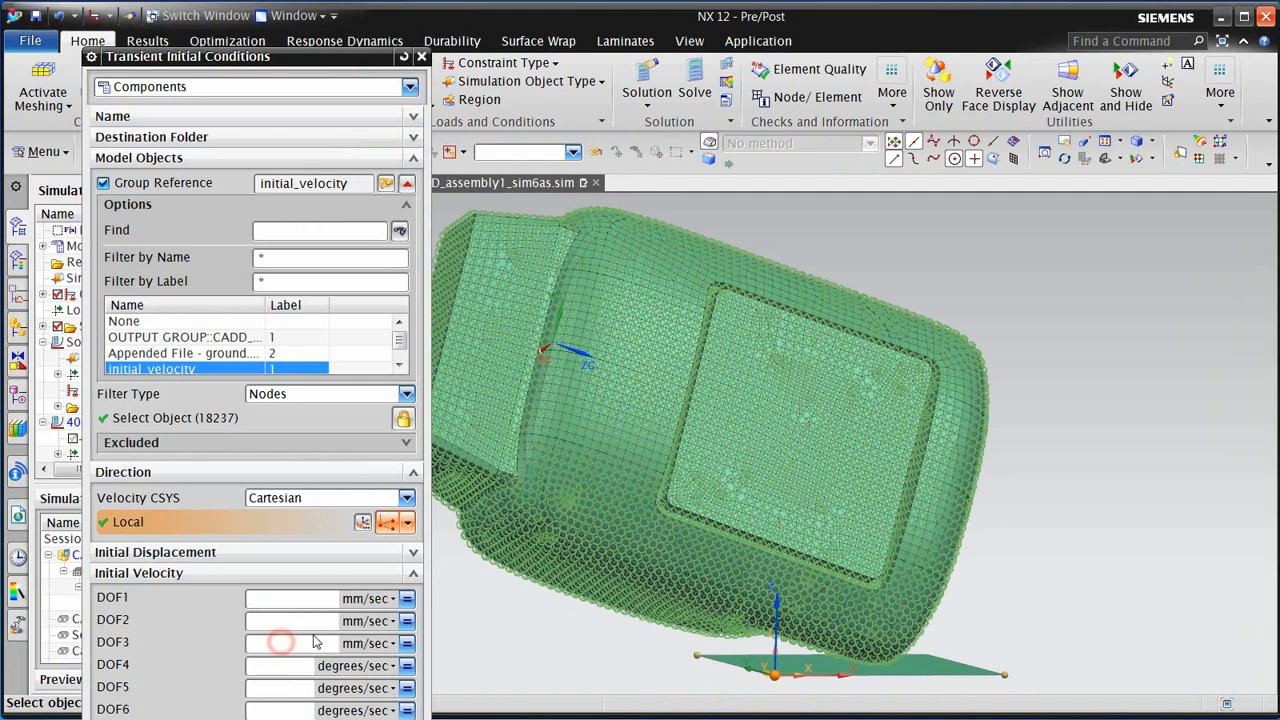
Set the DOF3 initial velocity to -4 mi/hr and create the transient initial condition
click(315, 642)
text(-4)
click(390, 643)
key(Down)
key(Down)
key(Down)
key(Down)
key(Return)
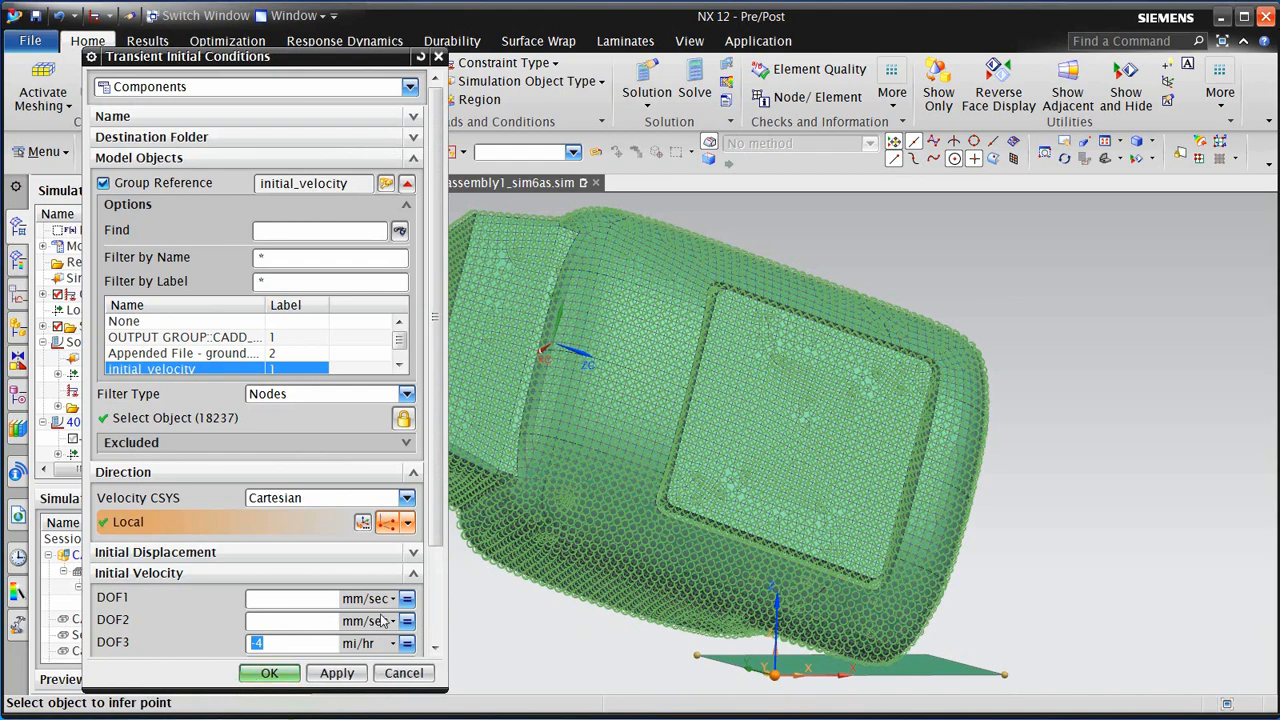
scroll(437, 528, down, 3)
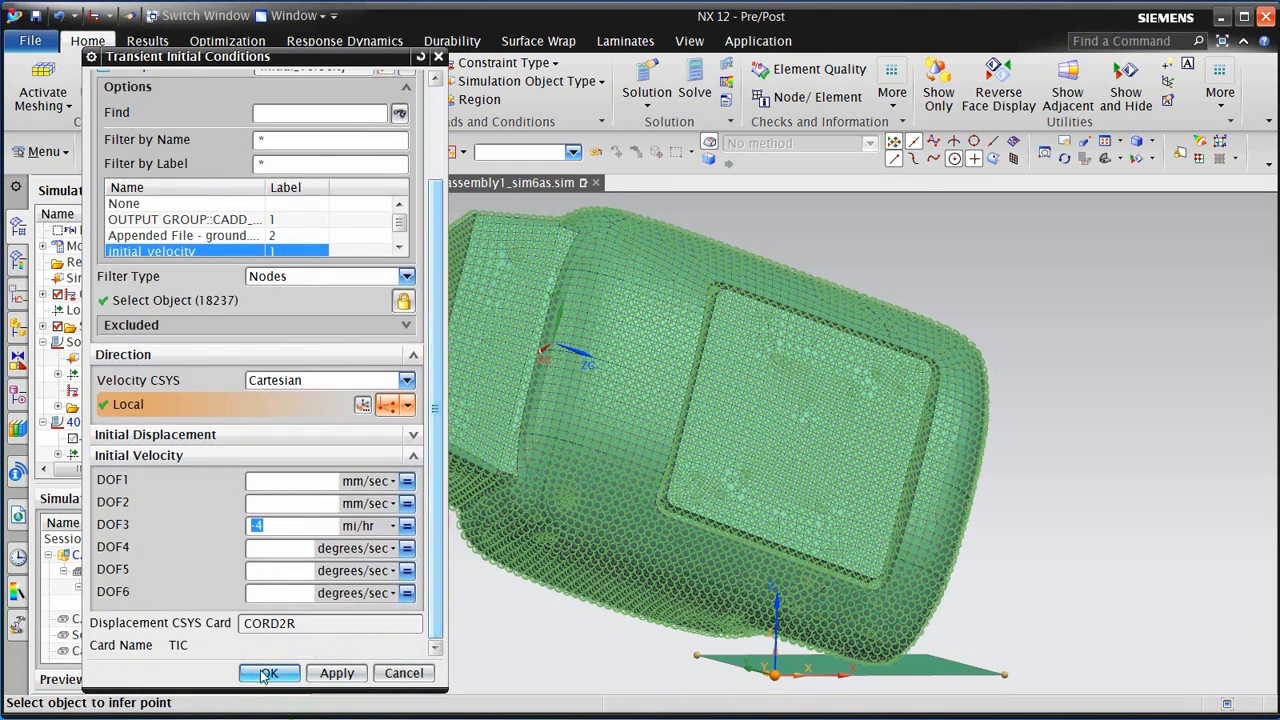
click(268, 674)
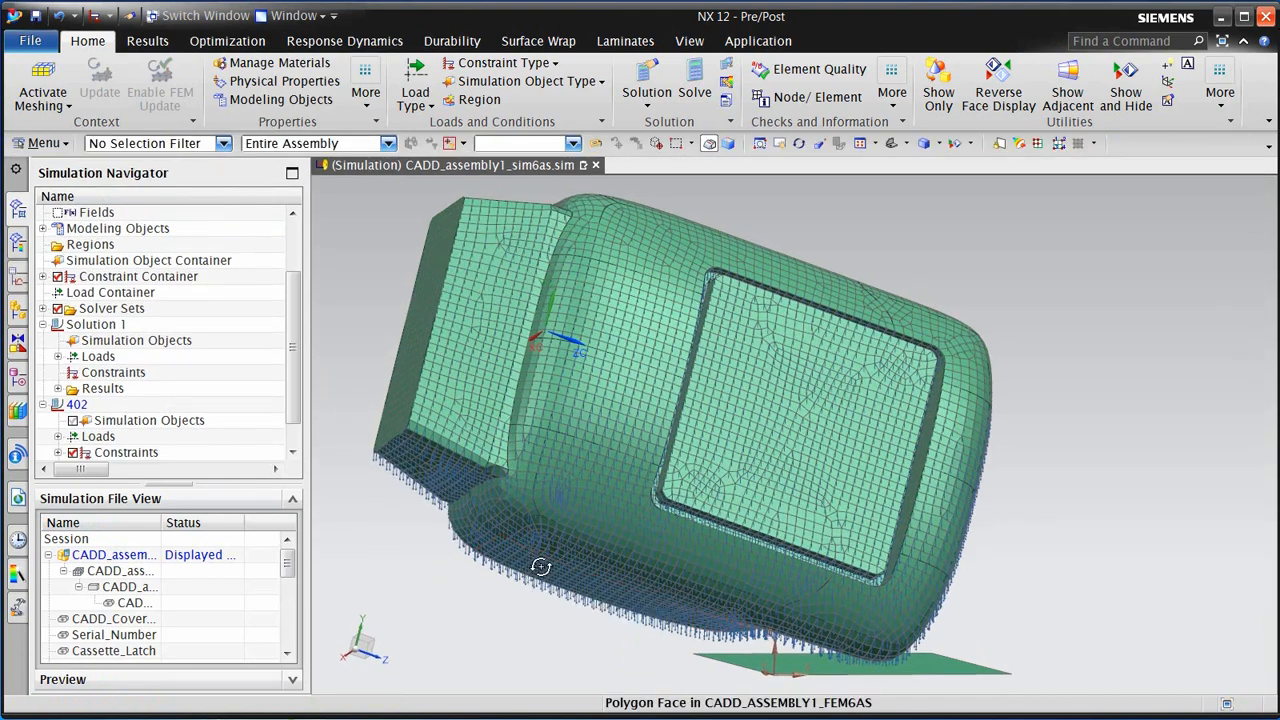
Apply a Fixed Constraint to the four related nodes of the ground plate element
mouse_move(530, 568)
middle_down()
mouse_move(553, 564)
mouse_move(543, 550)
middle_up()
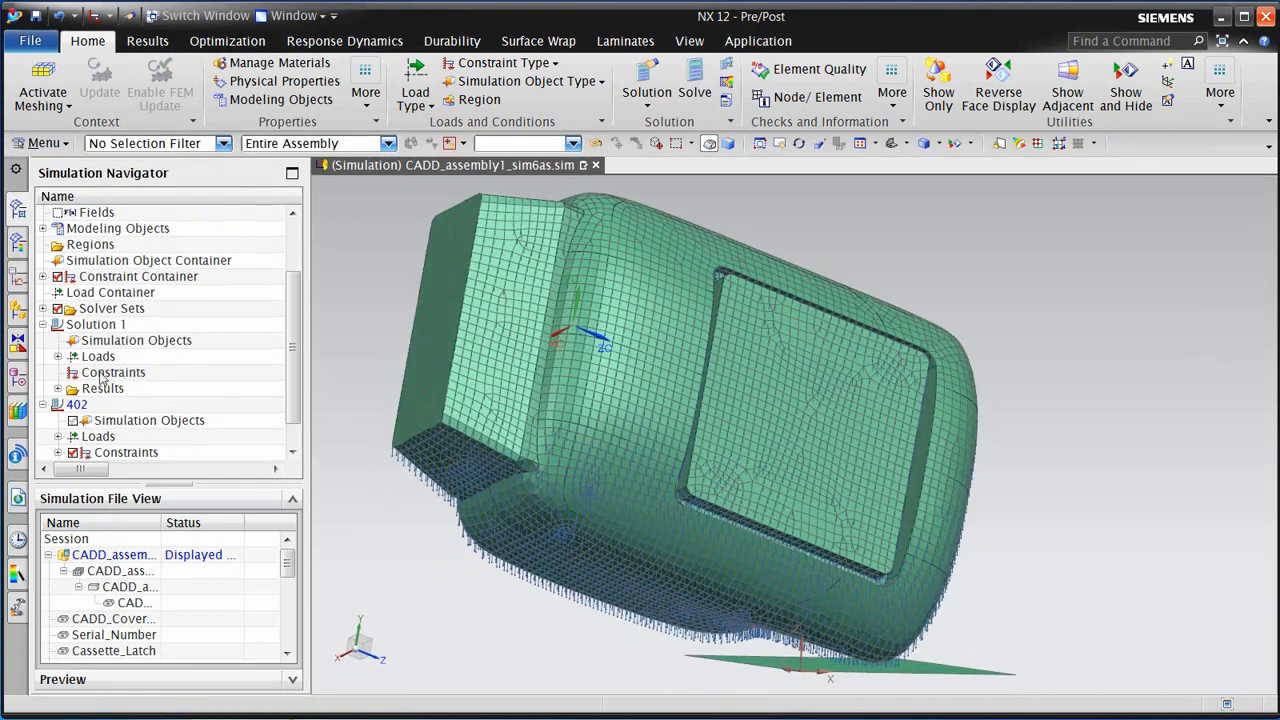
click(483, 68)
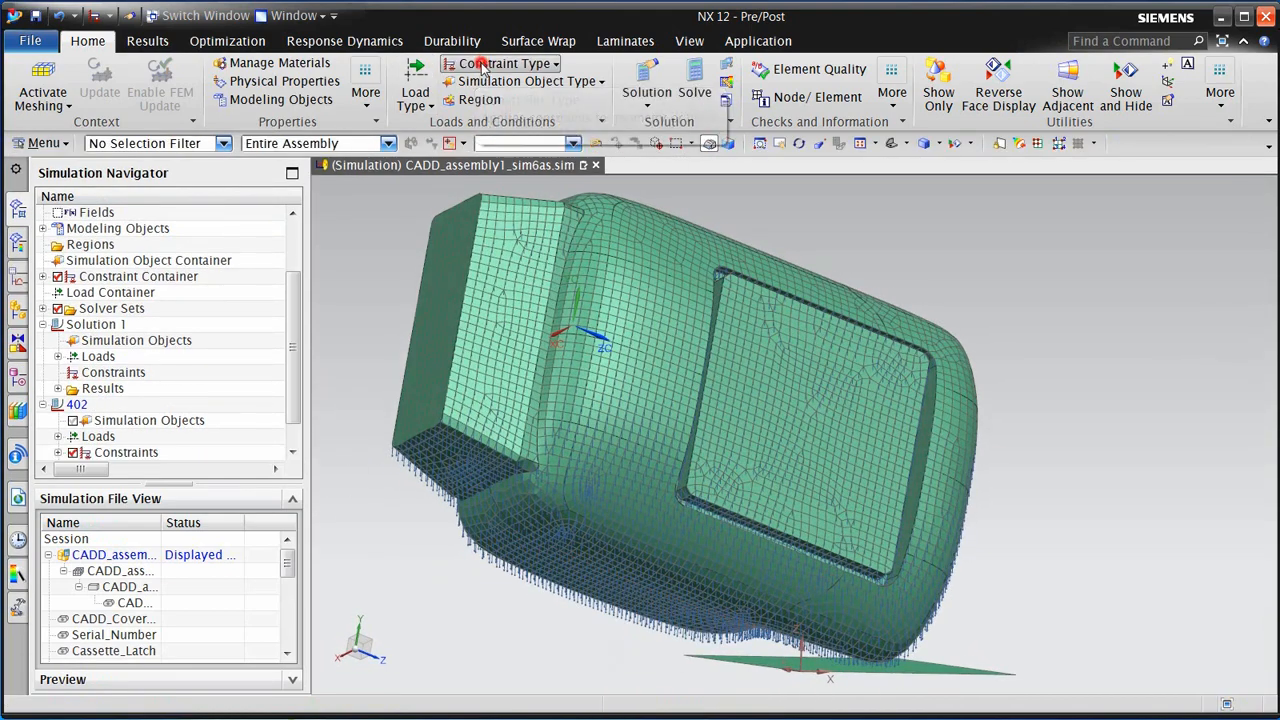
click(513, 122)
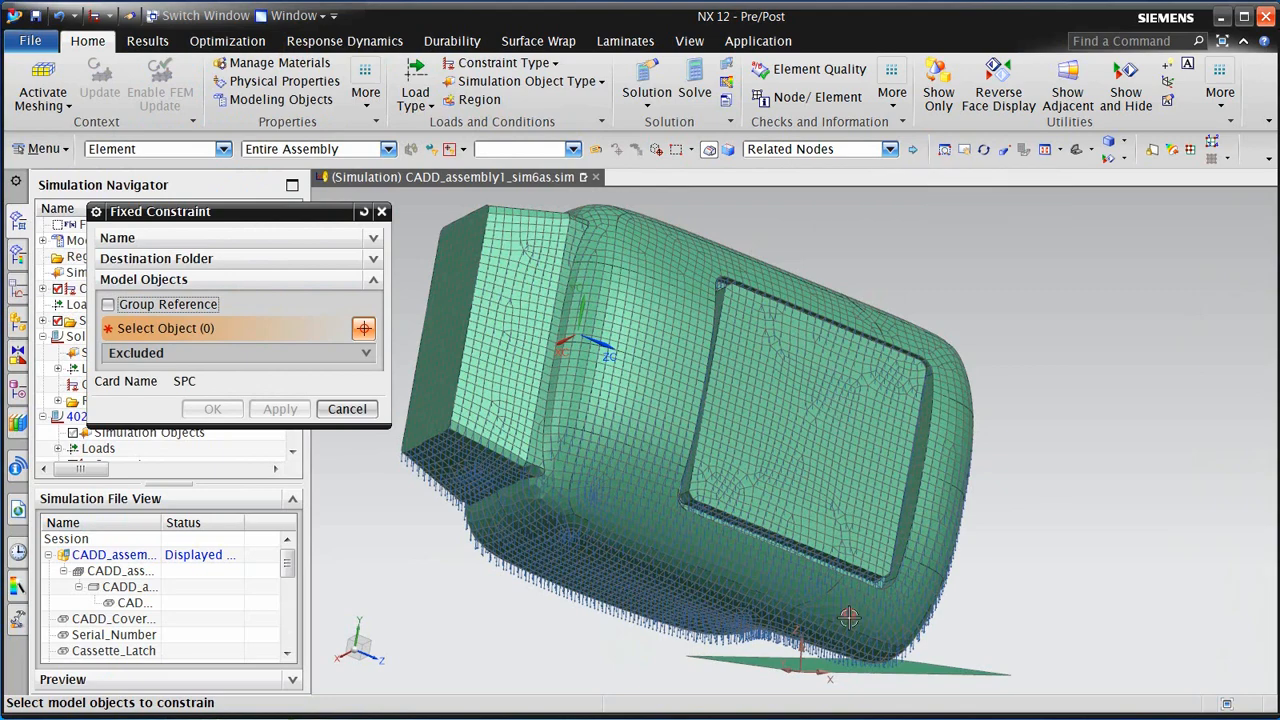
click(810, 665)
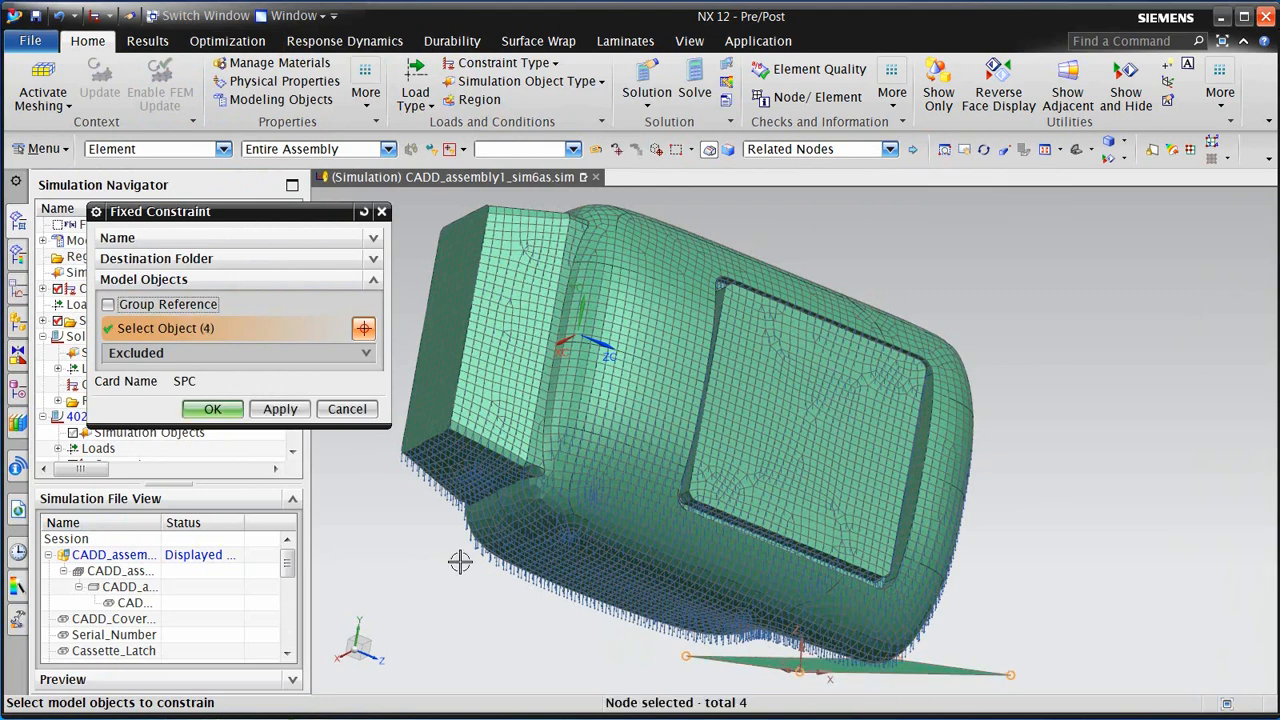
click(212, 409)
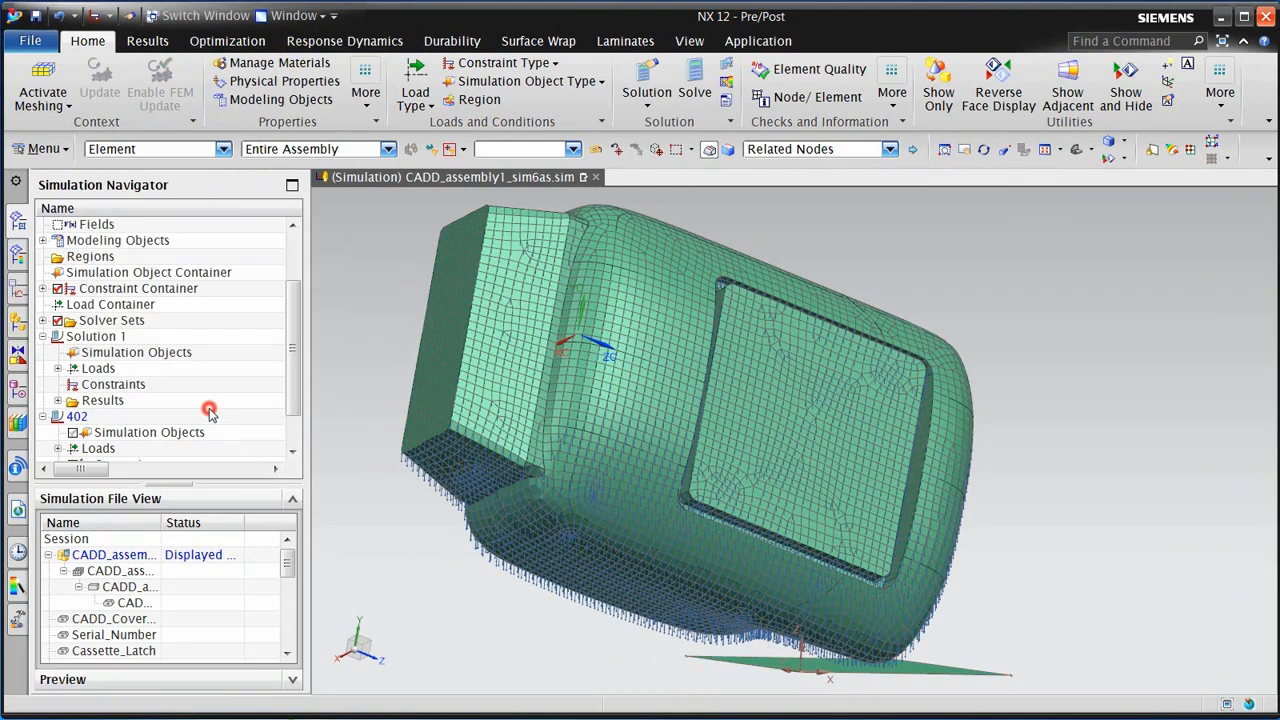
Expand the constraints of solution 402 and hide all their symbols in the model display
scroll(212, 416, down, 1)
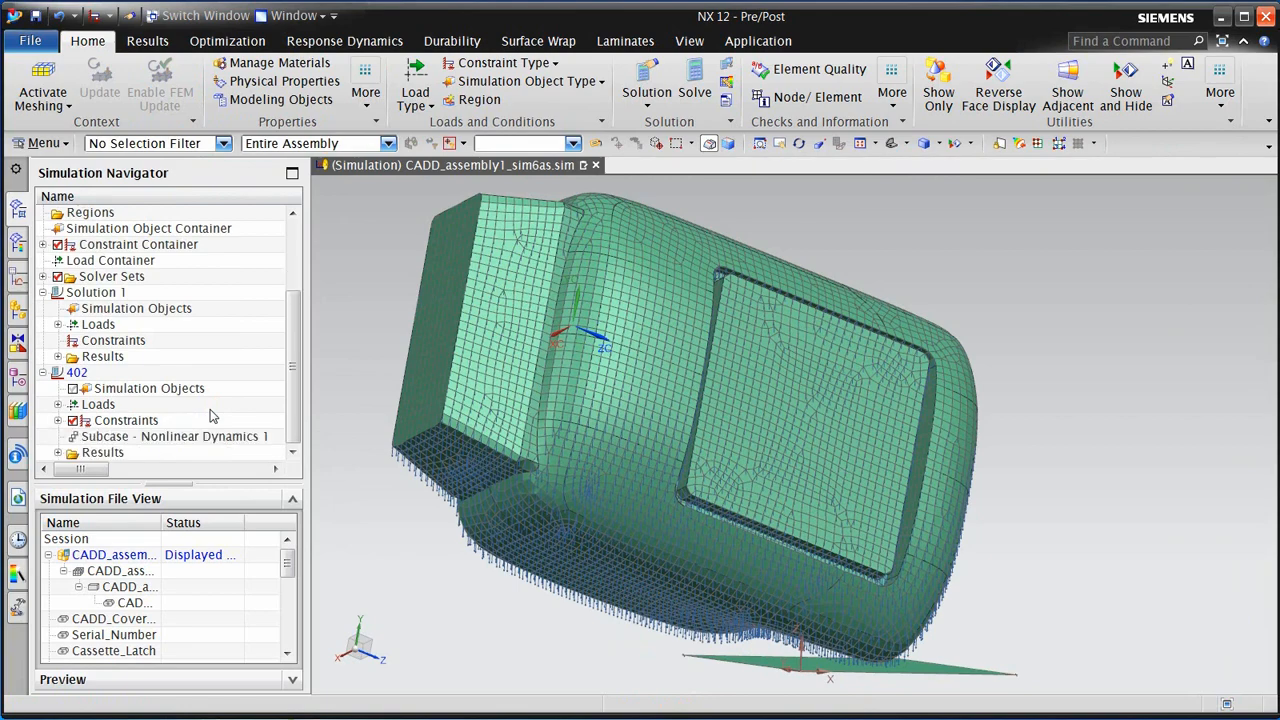
click(58, 421)
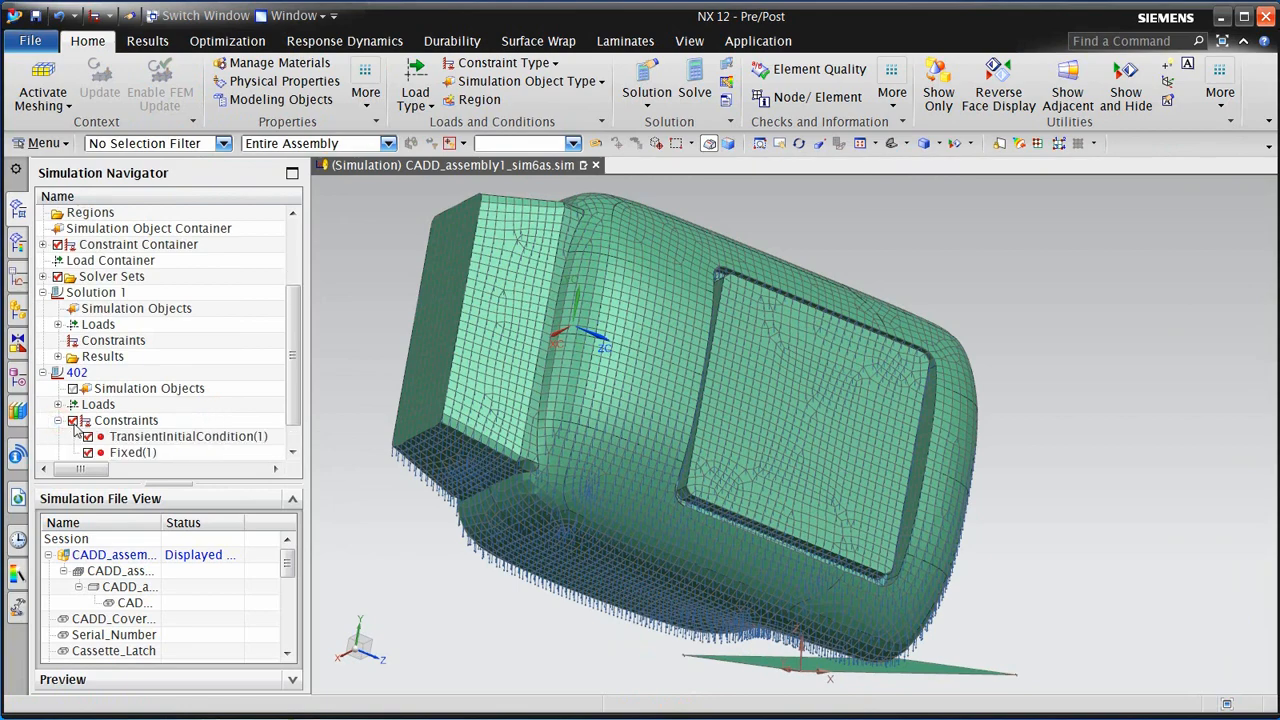
click(73, 421)
middle_drag(486, 459, 479, 465)
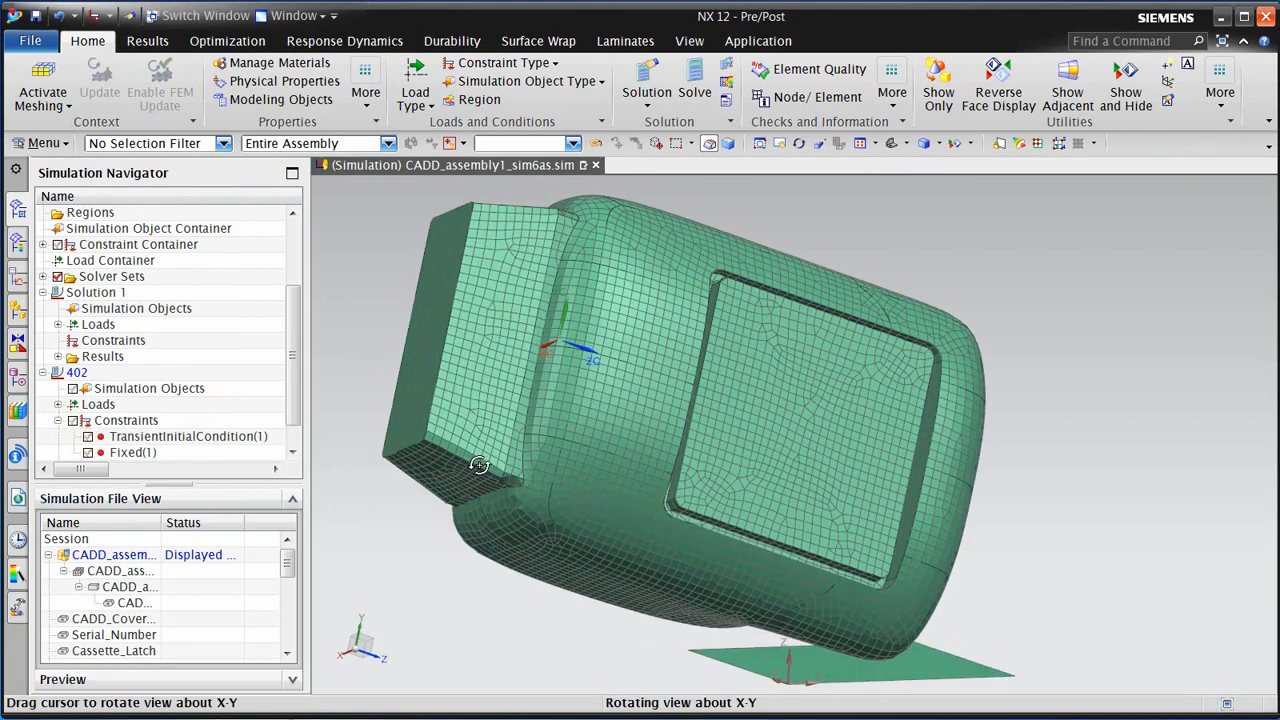
Start a Surface-to-Surface Contact simulation object and set its pairing type to Manual
click(495, 82)
click(500, 120)
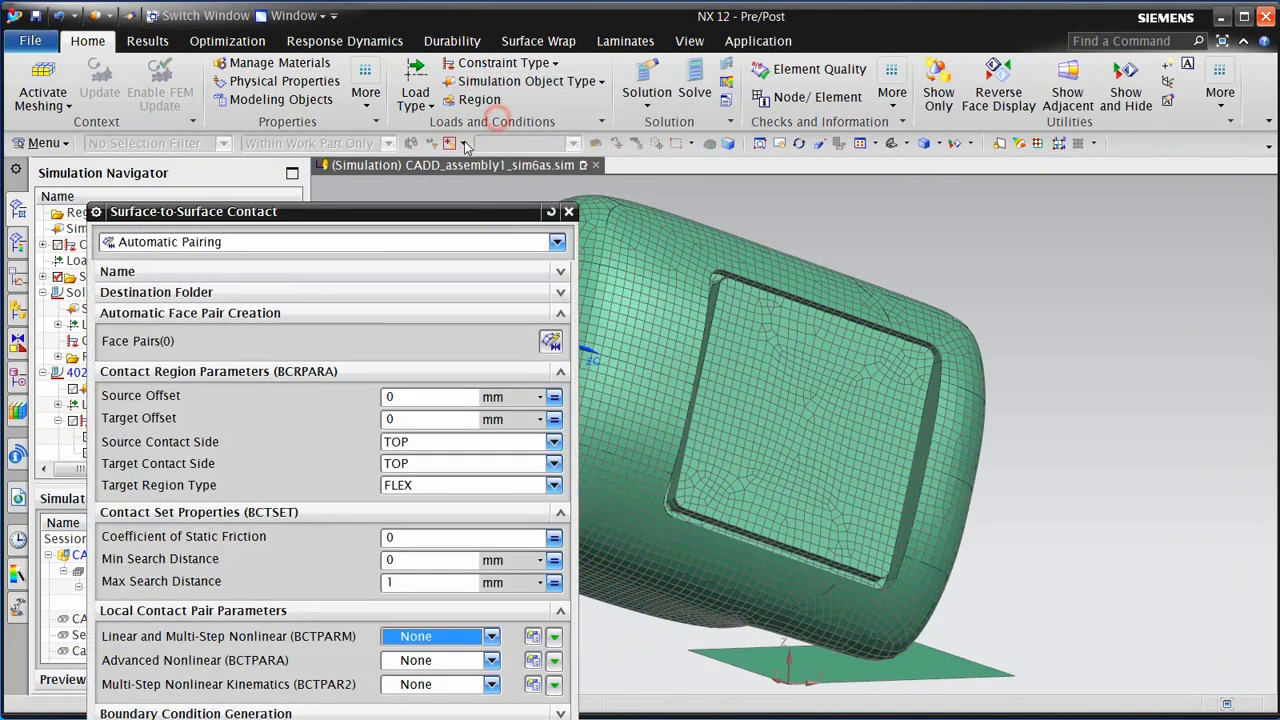
click(277, 110)
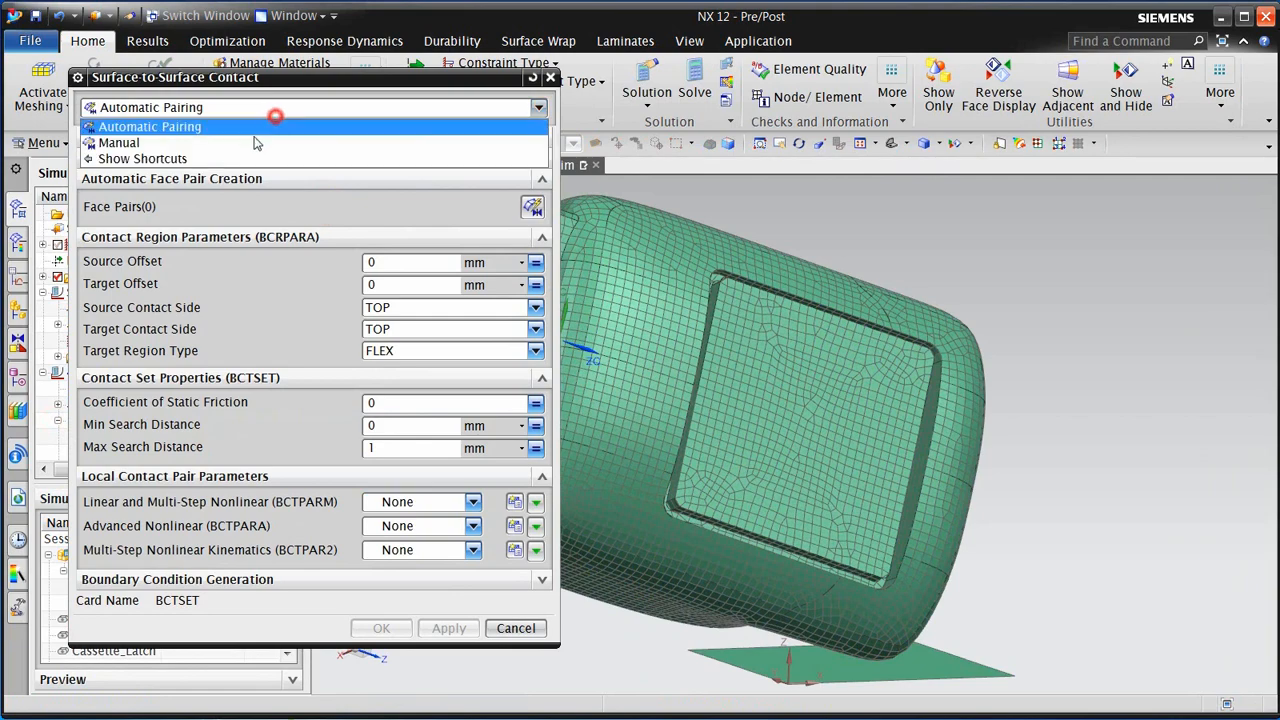
click(251, 143)
Create the contact's source region from the three polygon faces at the pump's lowest corner, nearest the ground plate
click(514, 205)
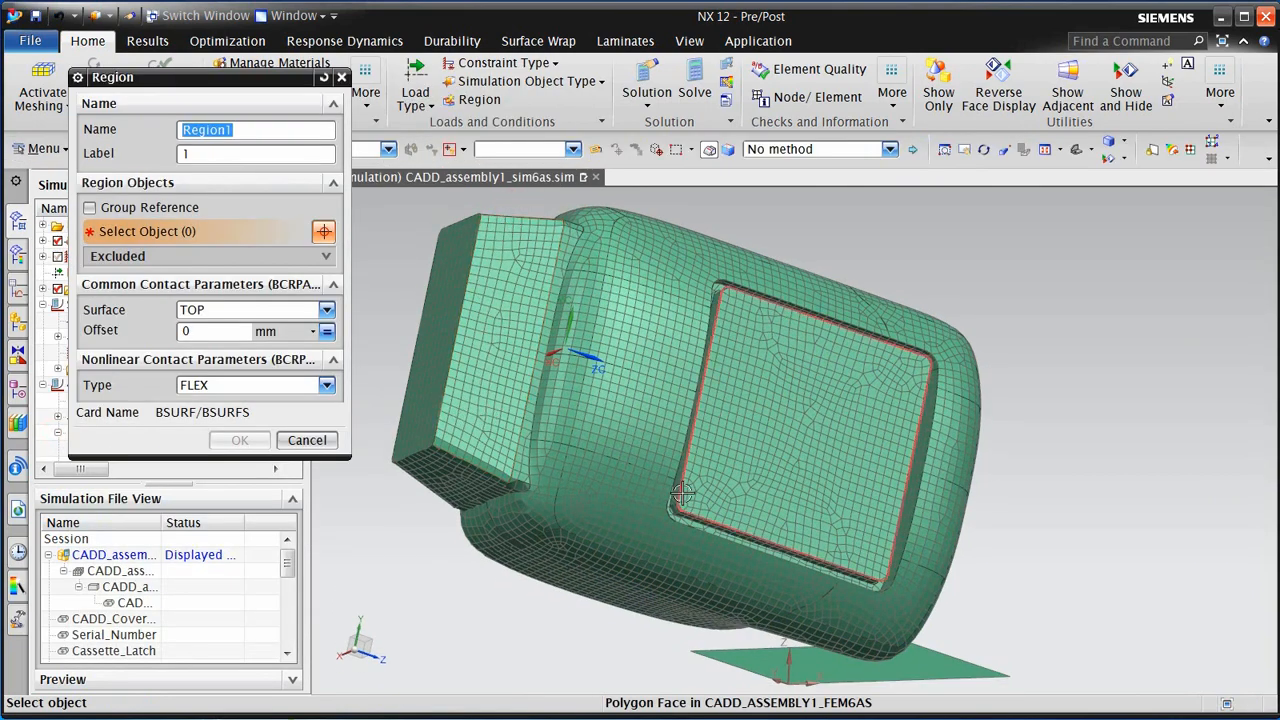
middle_drag(715, 505, 670, 507)
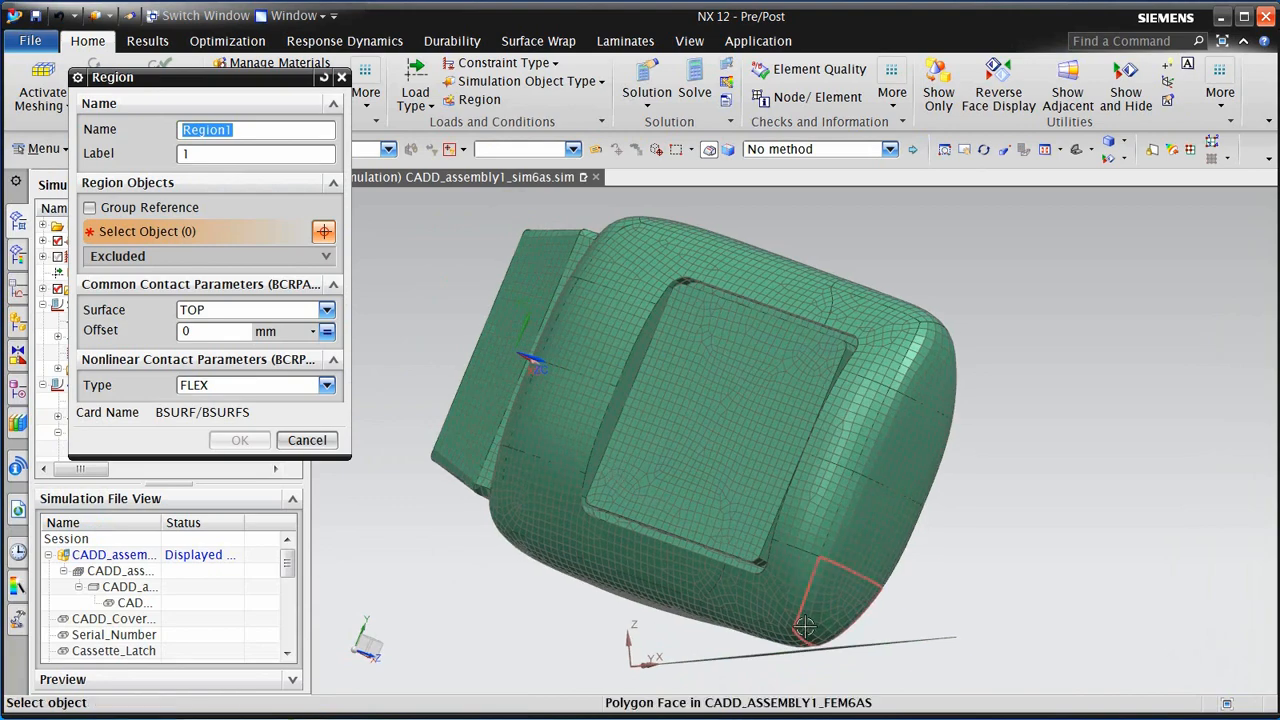
click(805, 625)
click(758, 630)
middle_drag(800, 630, 711, 620)
click(604, 607)
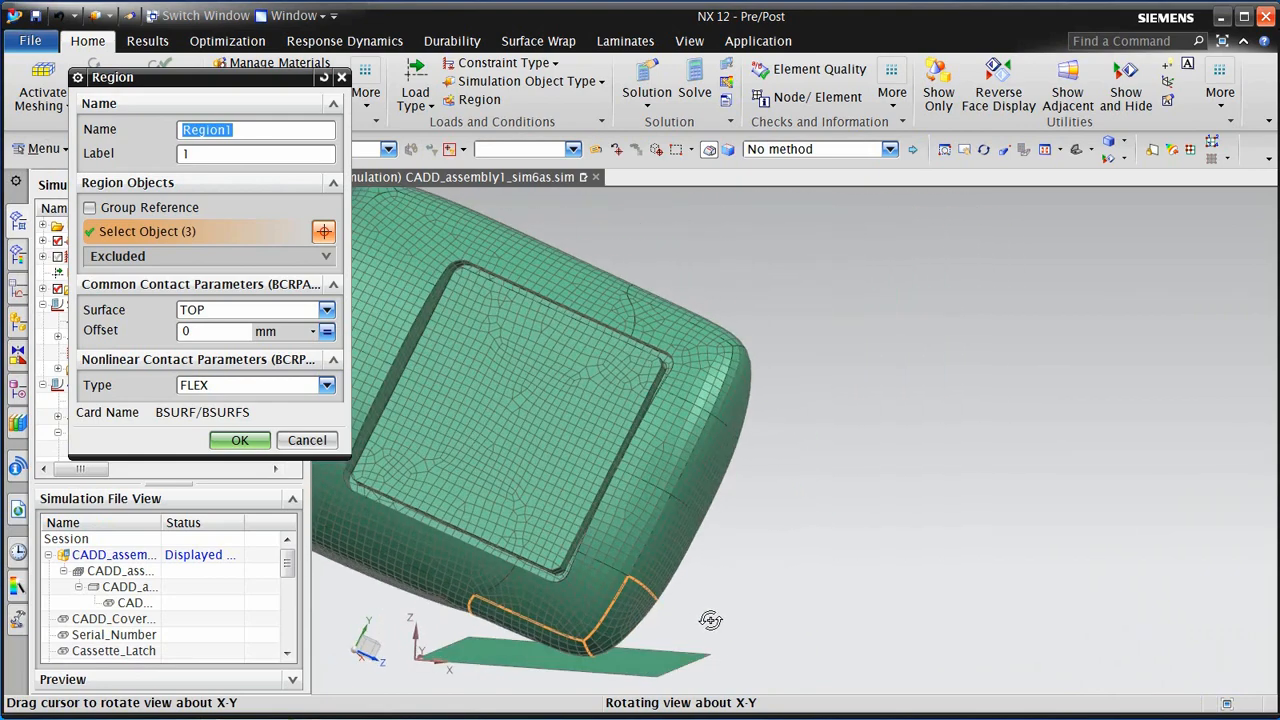
scroll(971, 571, down, 1)
scroll(557, 655, up, 1)
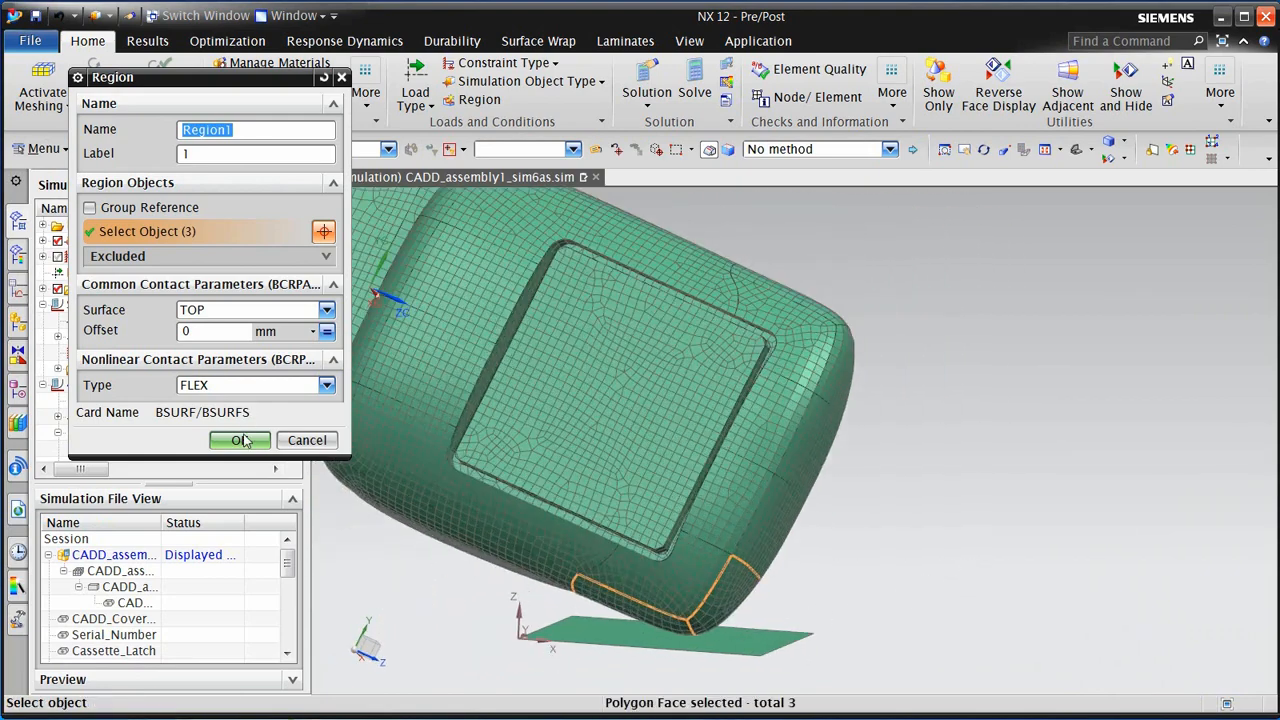
click(240, 440)
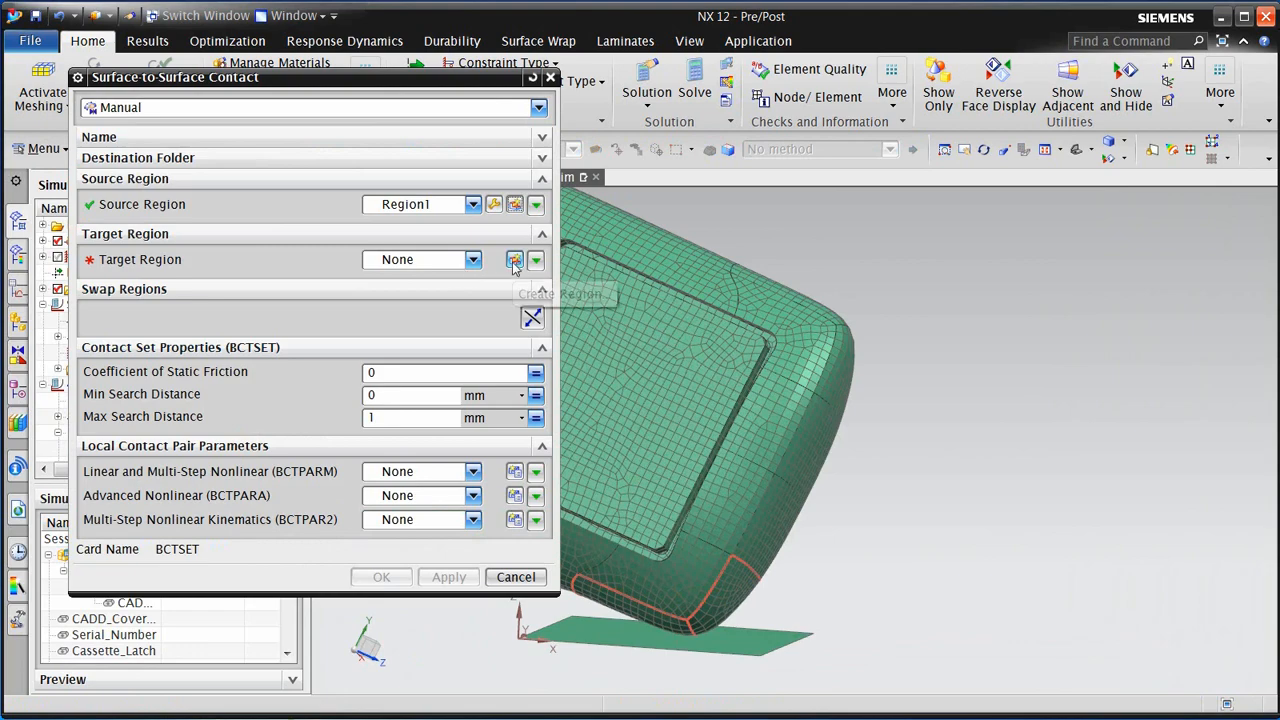
Create the target region from the ground plate mesh with type RIGID and apply the surface-to-surface contact
key(Escape)
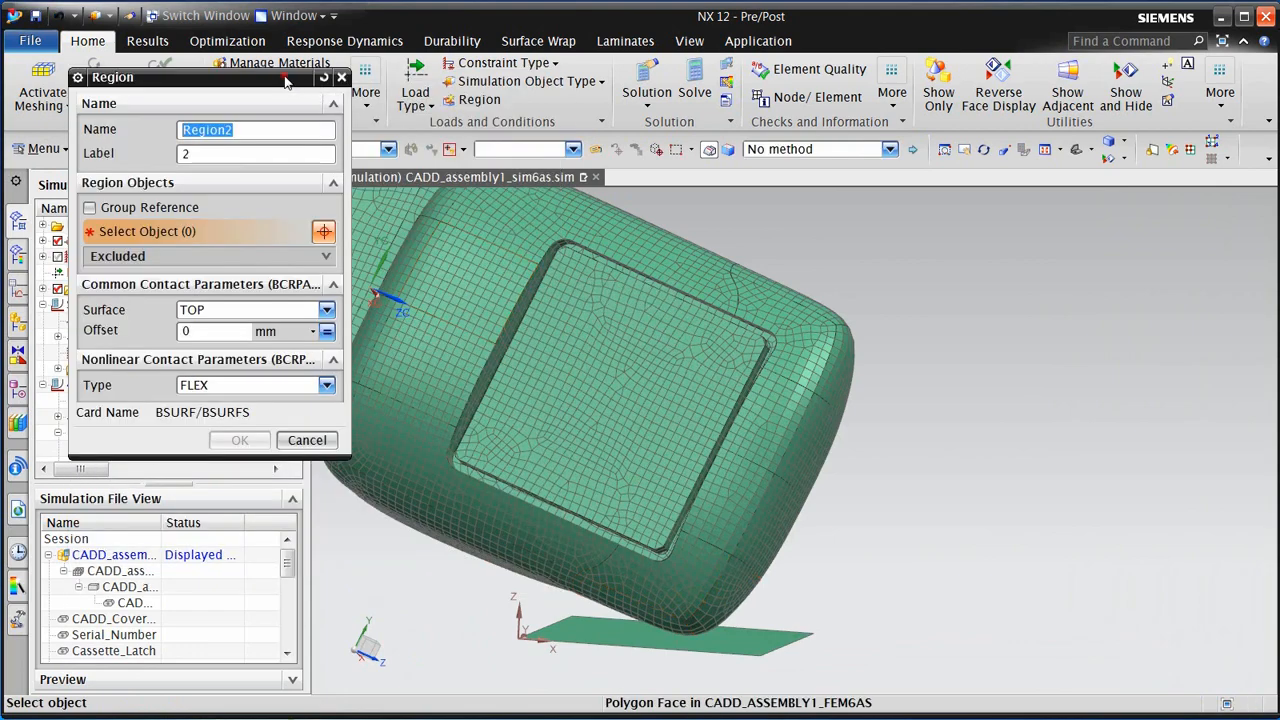
drag(285, 80, 296, 185)
click(596, 637)
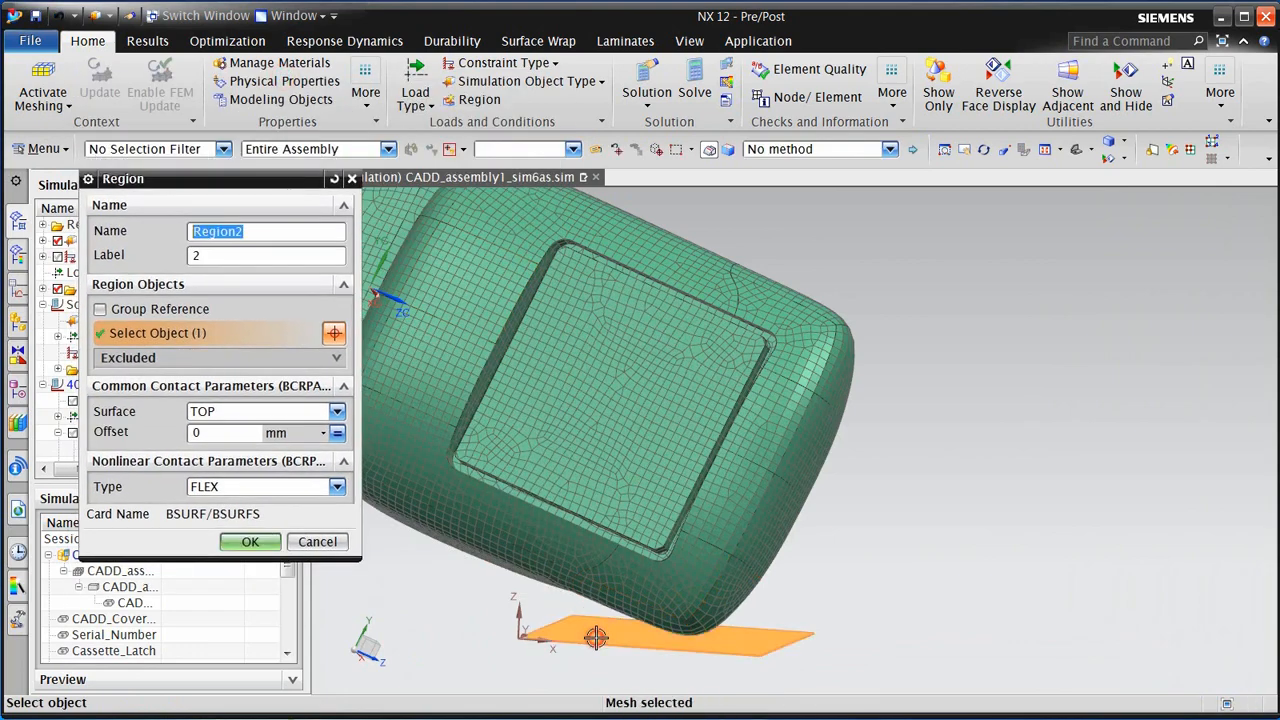
click(272, 488)
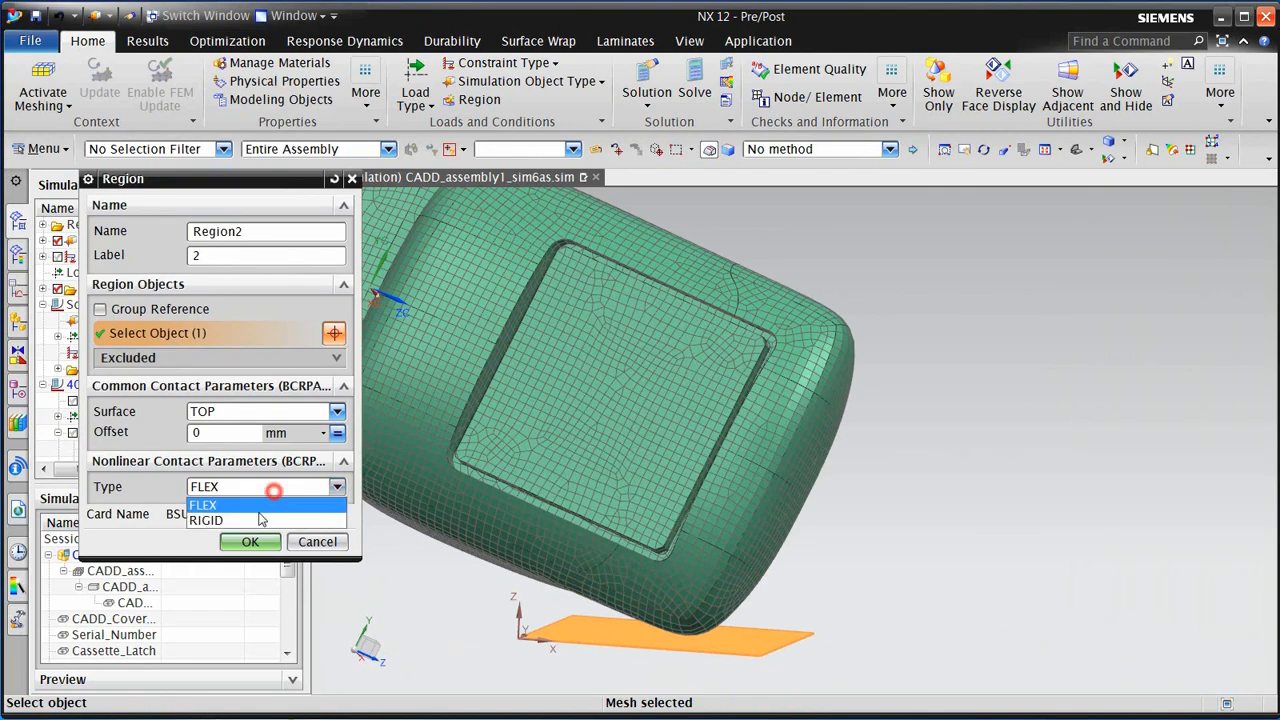
click(262, 518)
click(248, 566)
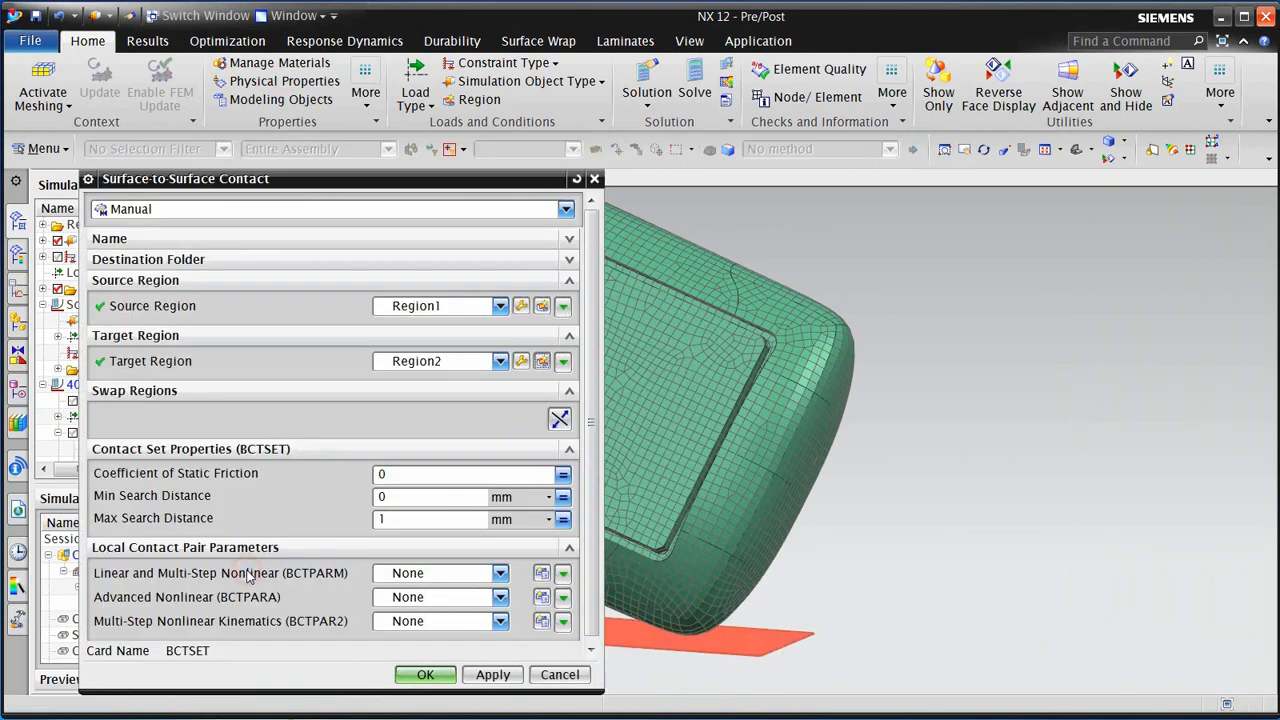
click(493, 675)
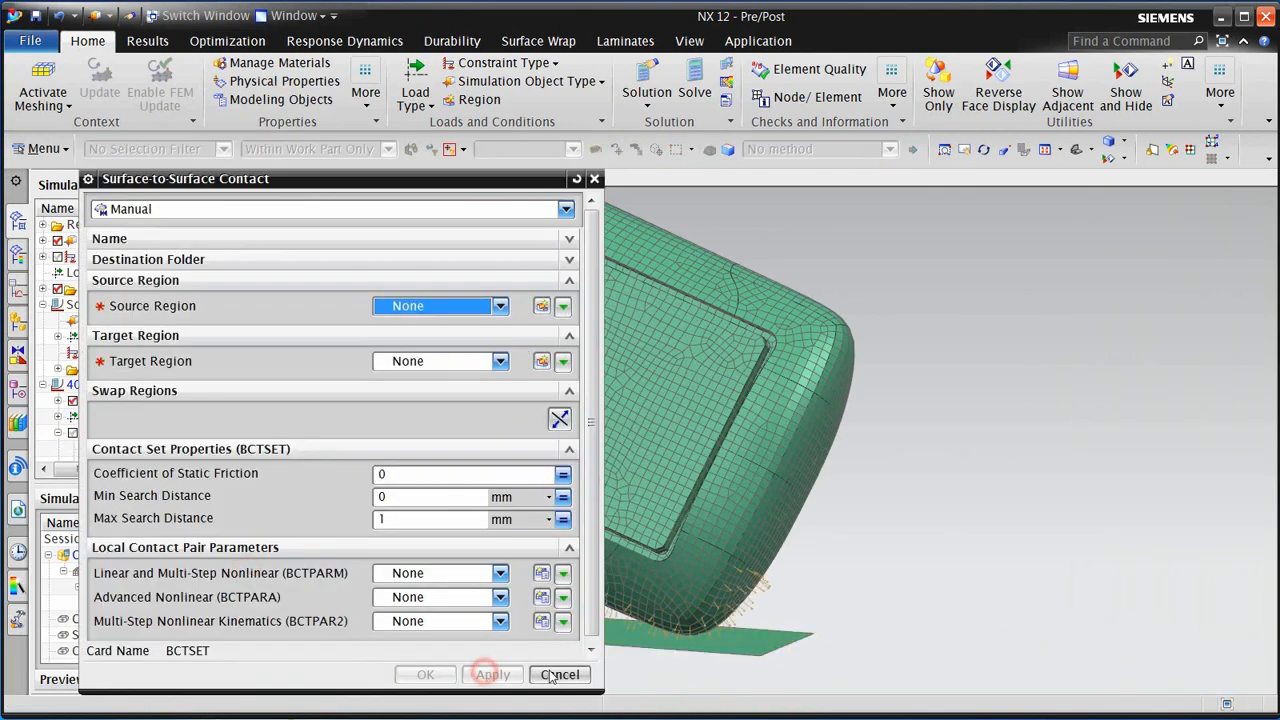
Define the contact's source region from the tangent side faces of the rectangular inset cover on the housing, using the TOP surface
scroll(902, 608, down, 2)
scroll(724, 631, up, 5)
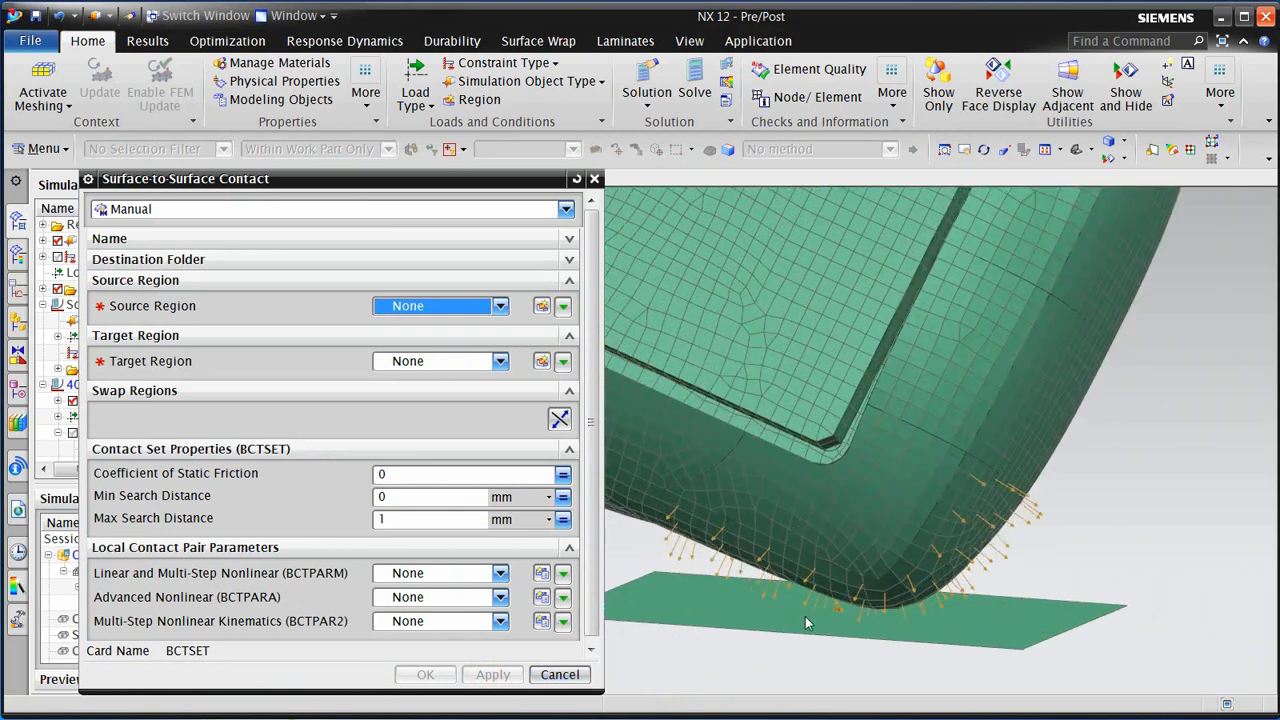
middle_drag(808, 623, 921, 625)
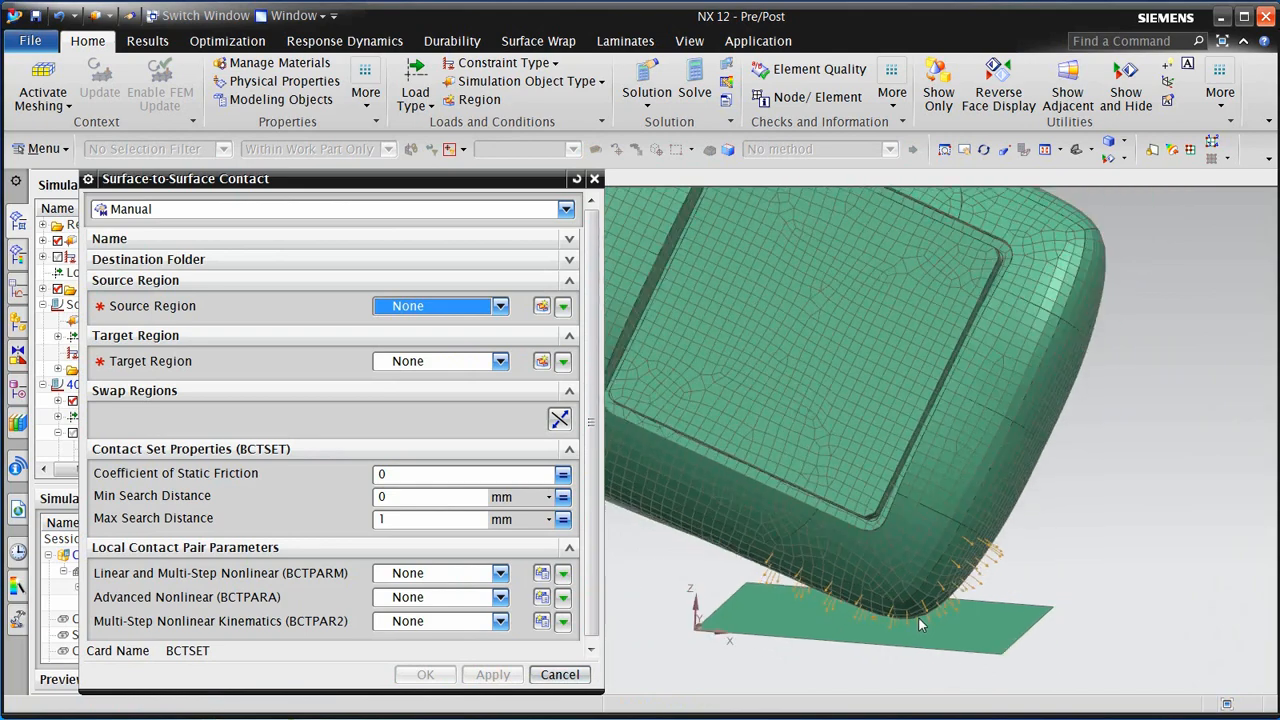
middle_drag(852, 592, 920, 558)
scroll(884, 531, up, 2)
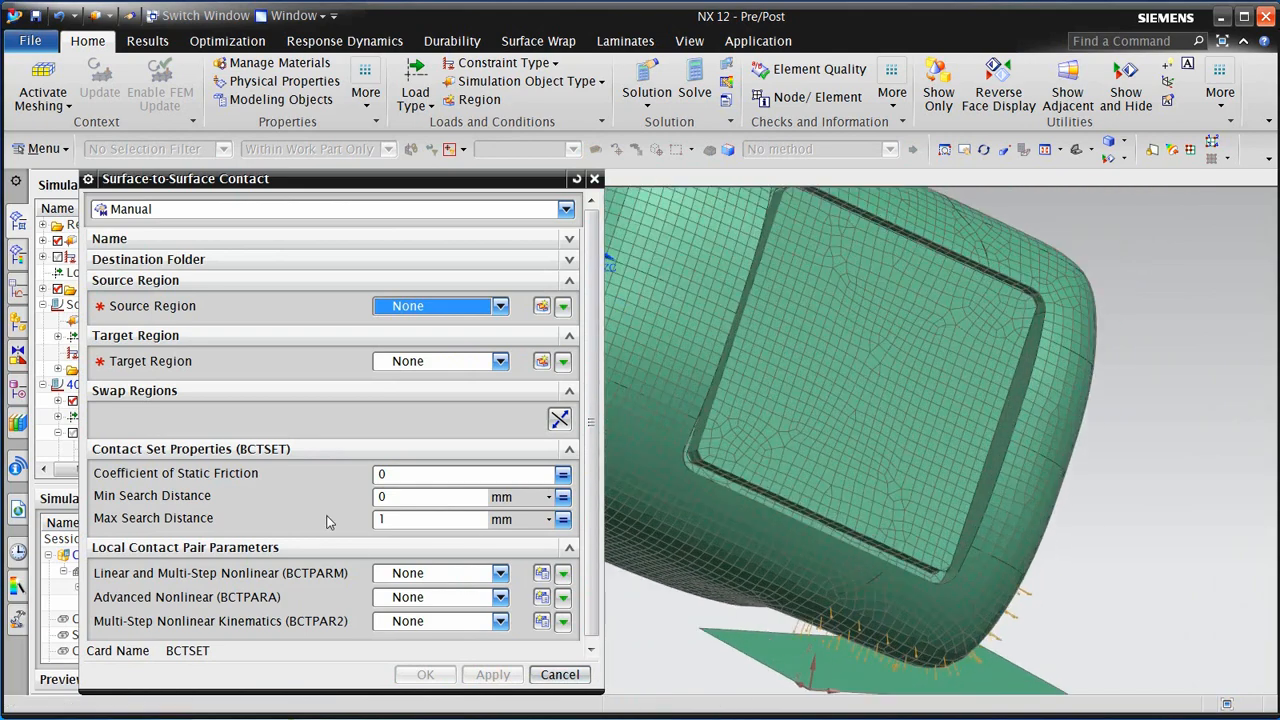
click(540, 306)
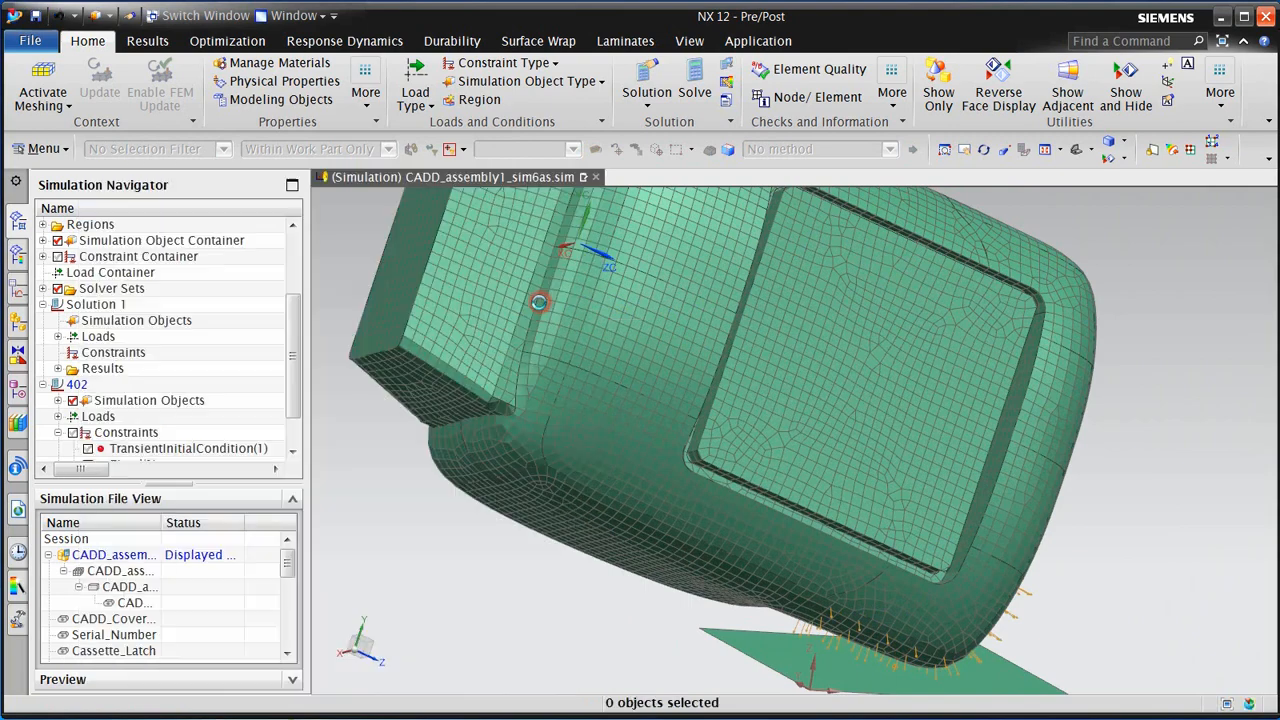
click(790, 149)
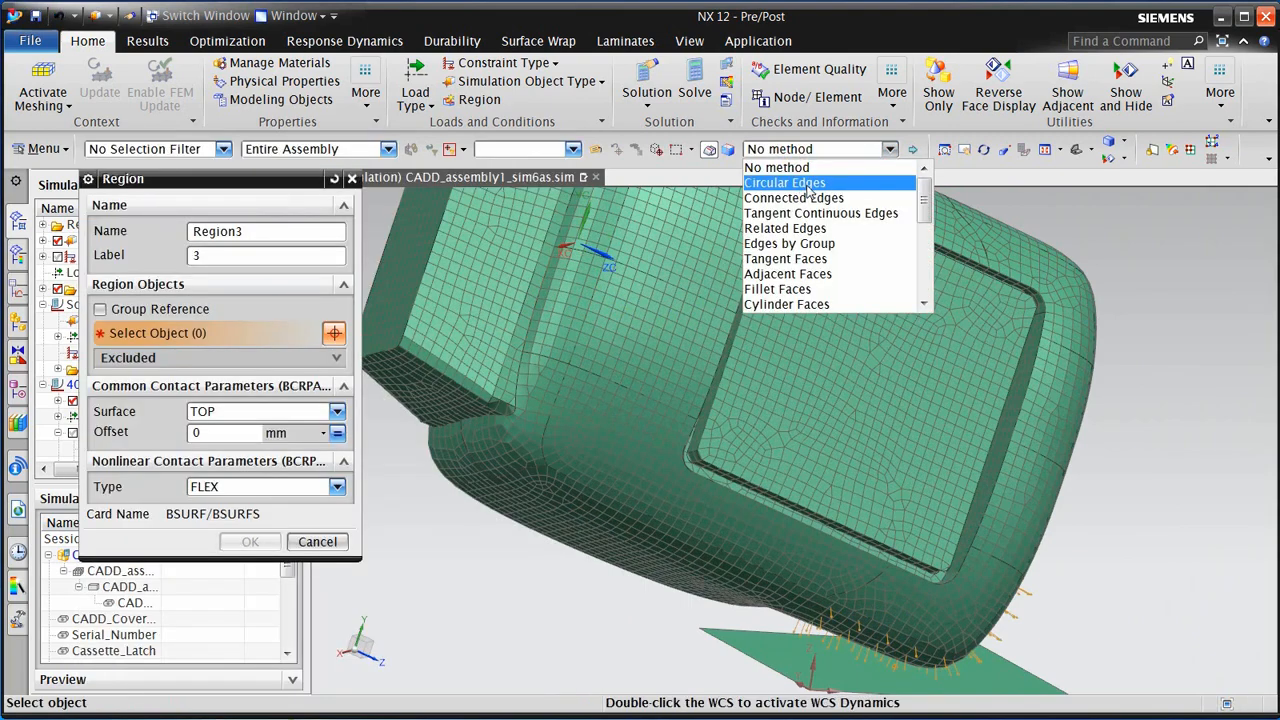
click(830, 259)
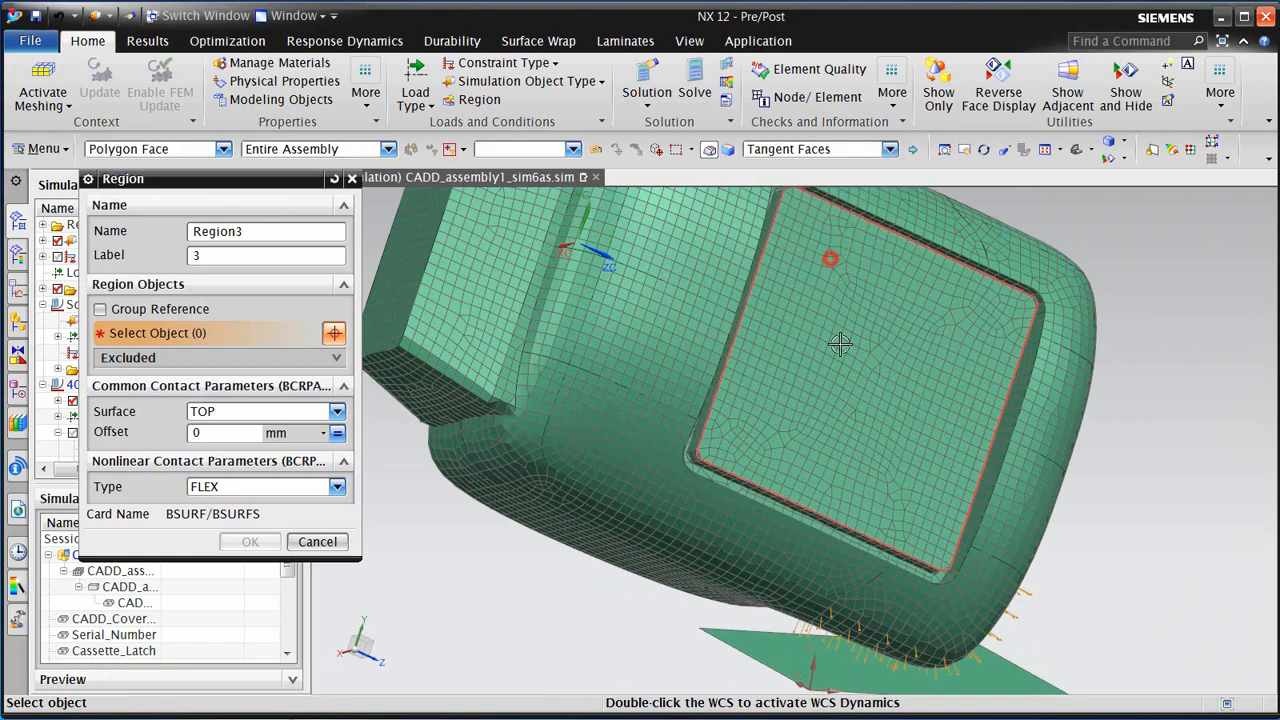
click(858, 545)
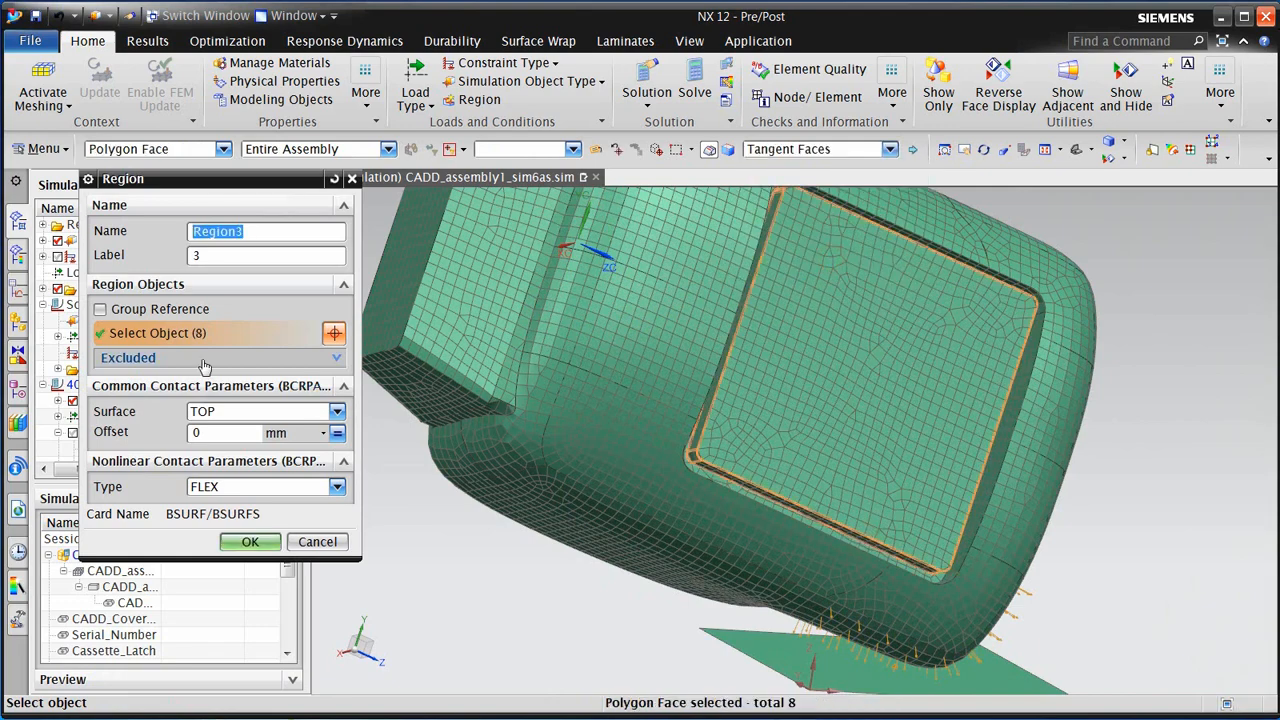
click(250, 541)
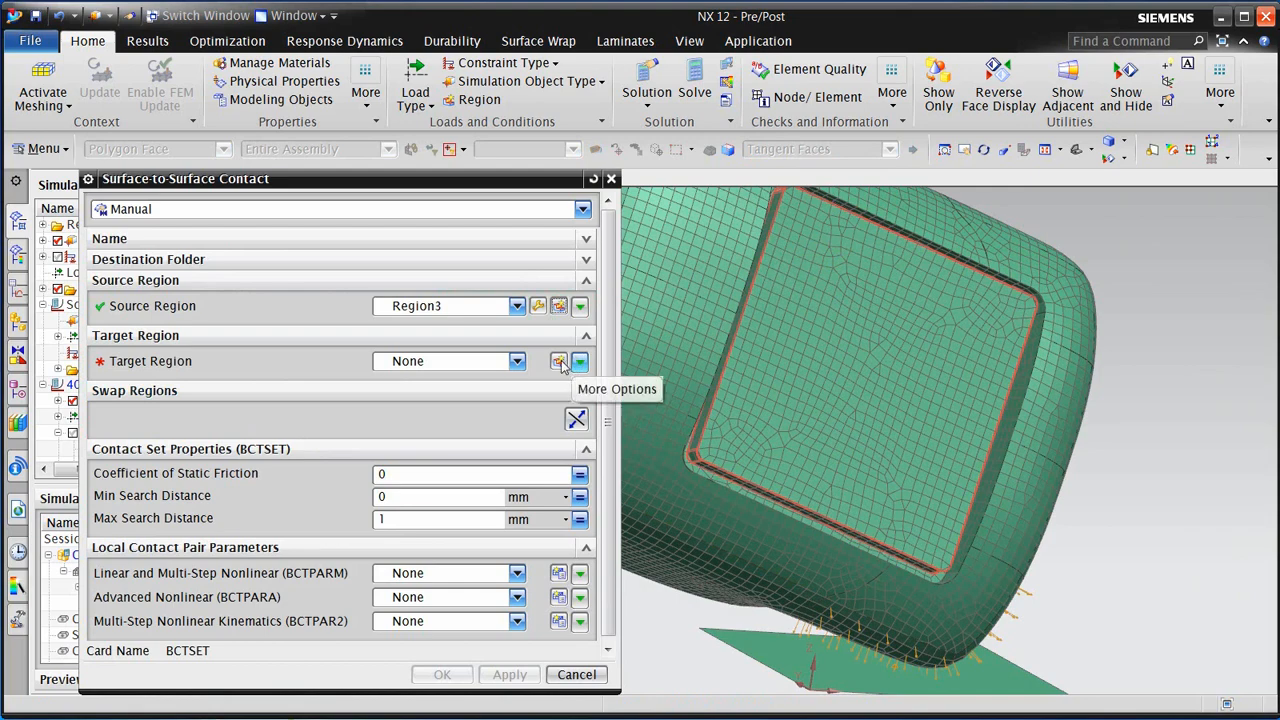
Define the target region from the tangent faces of the housing opening around the inset cover and apply the contact
click(558, 361)
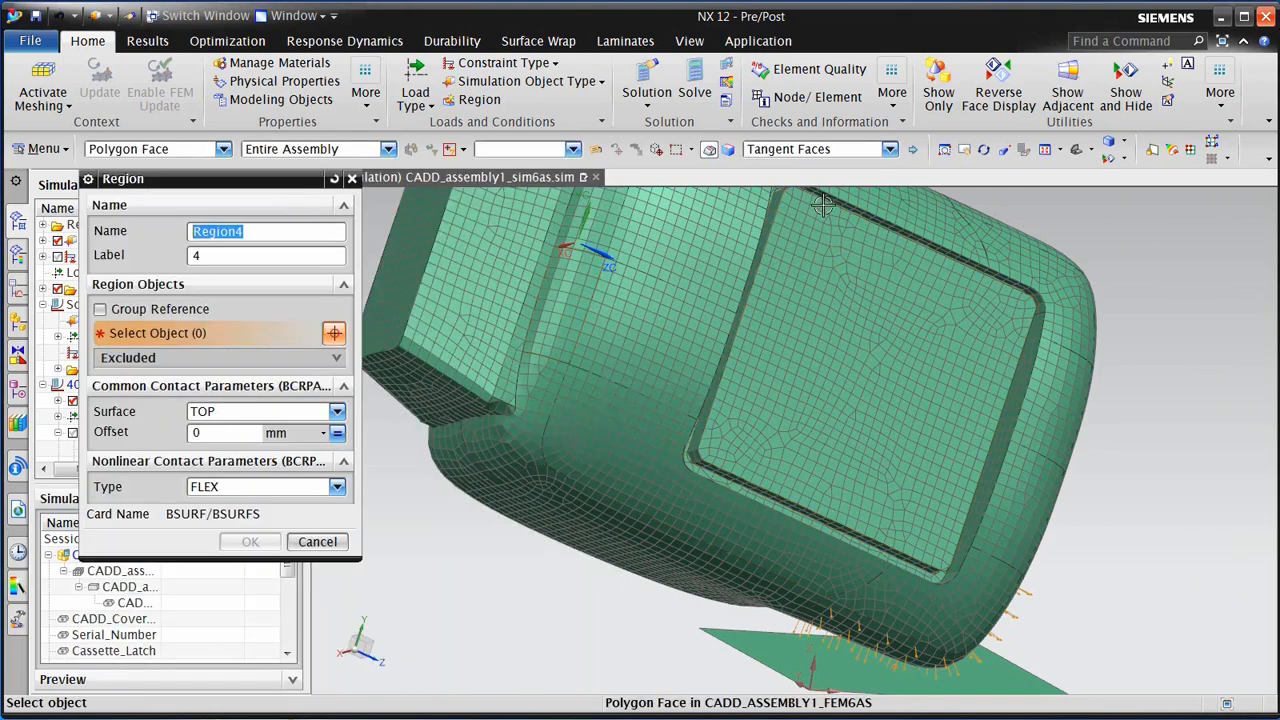
click(1000, 446)
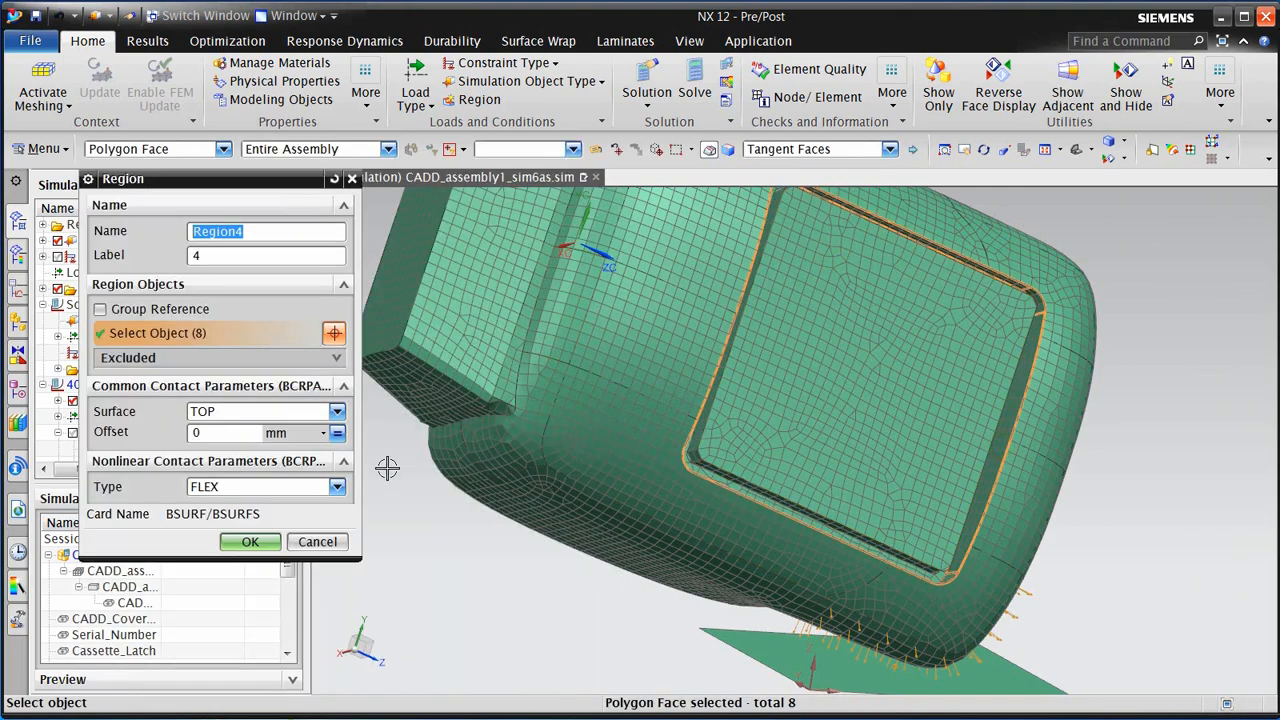
click(250, 541)
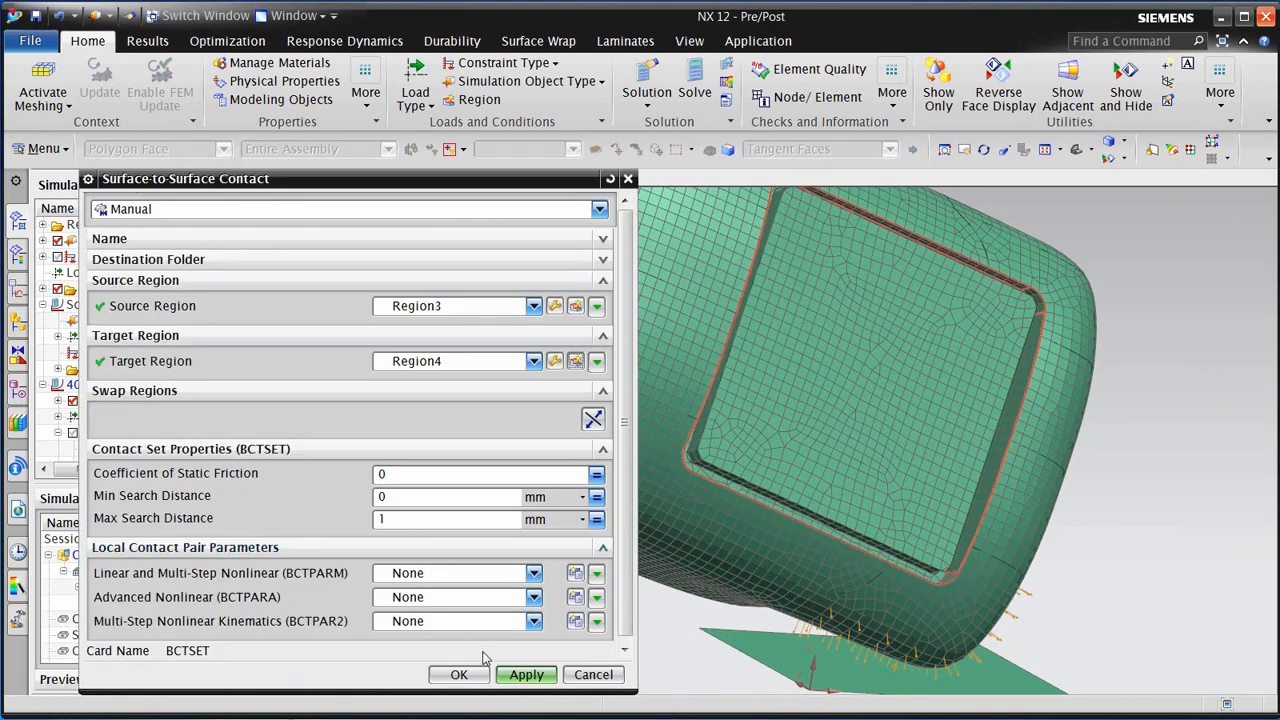
click(512, 675)
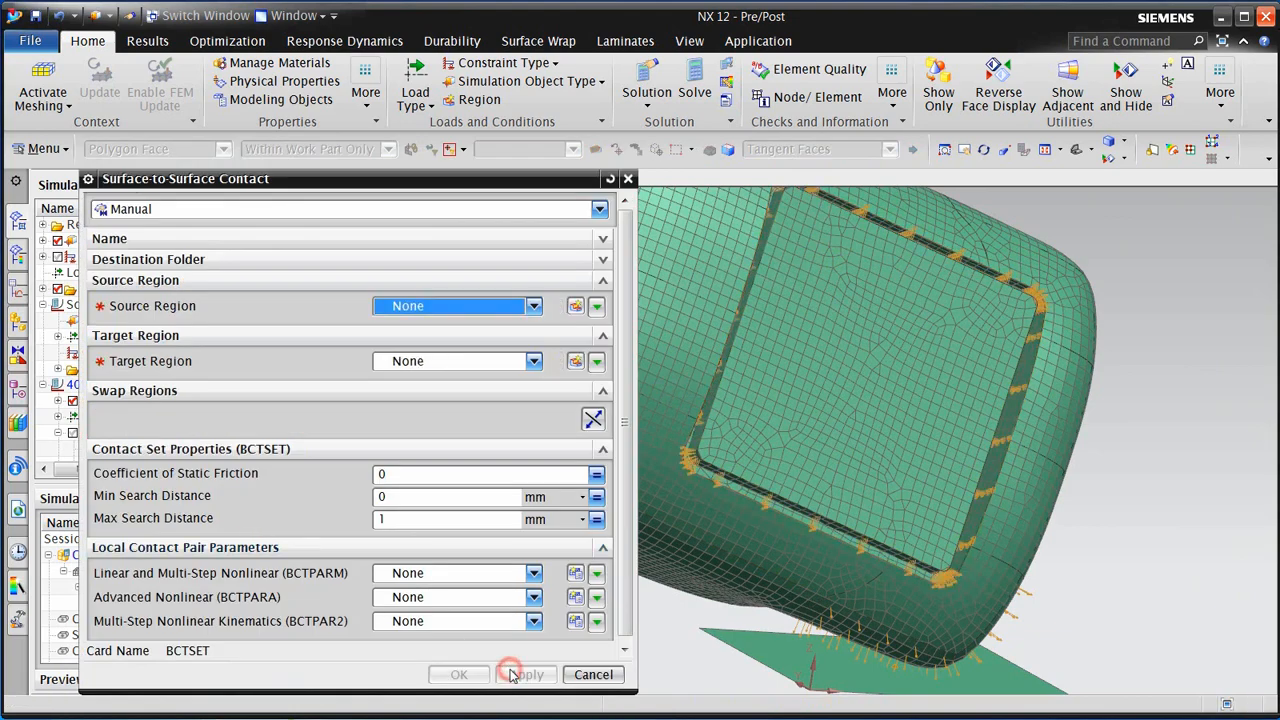
Turn on the clip section to expose the rectangular solid block inside the housing
click(689, 41)
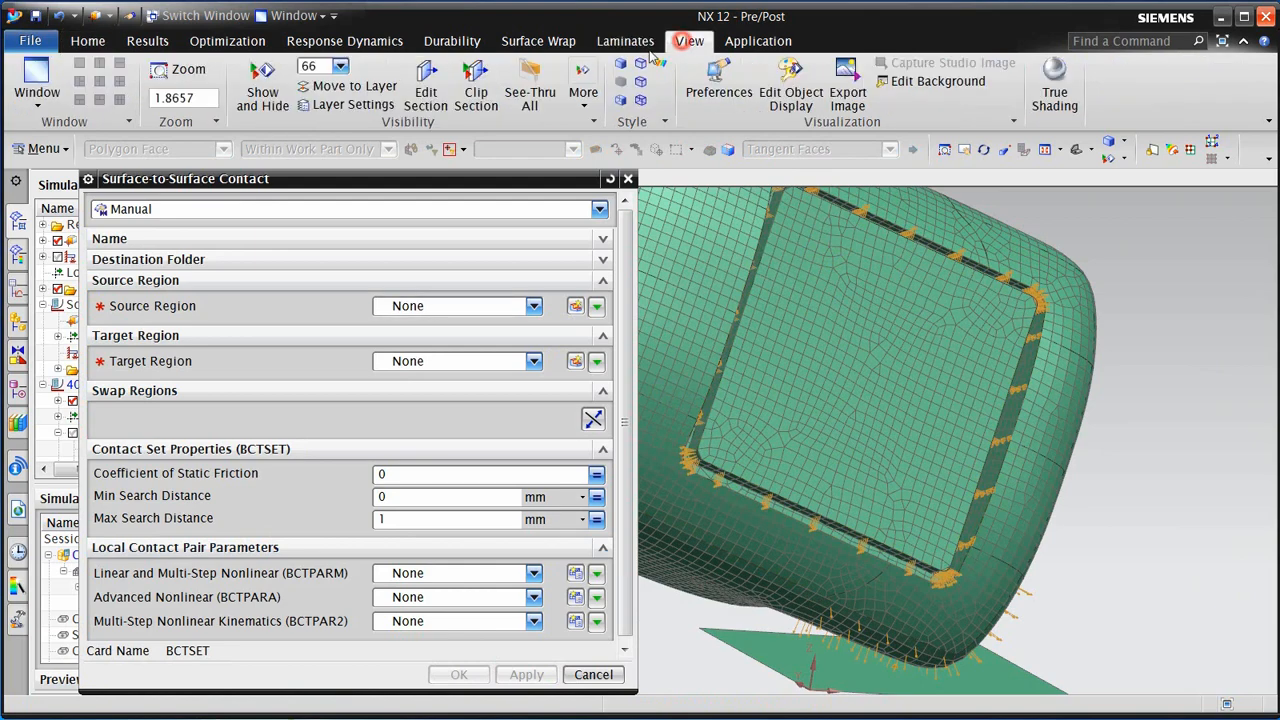
click(480, 92)
middle_drag(775, 405, 778, 434)
scroll(769, 340, up, 3)
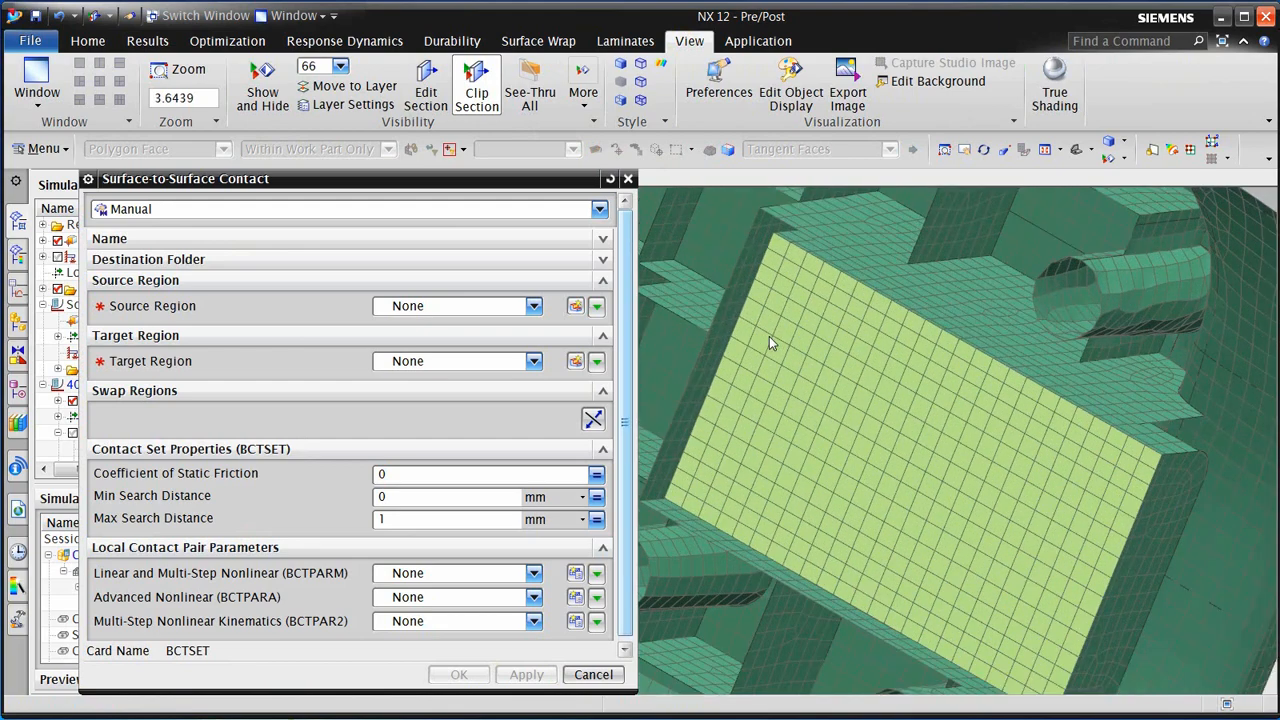
middle_drag(769, 336, 787, 331)
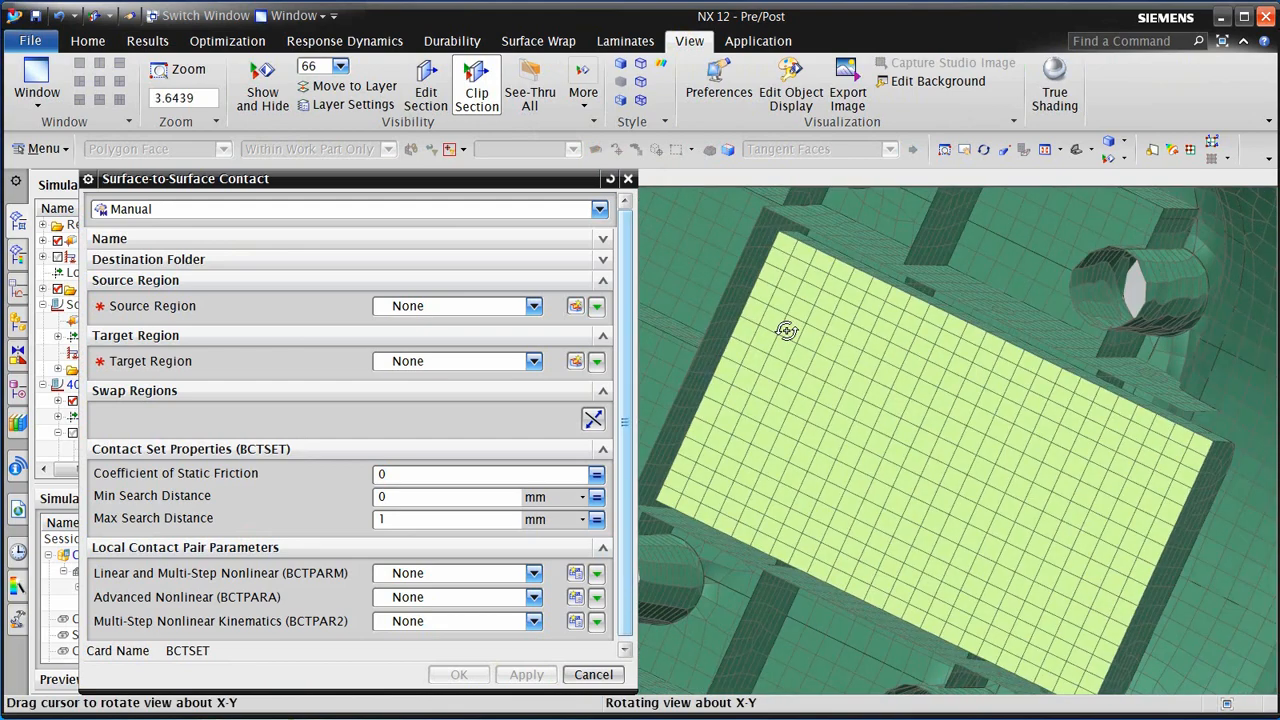
Define another contact's source region from the related faces of the inner block, filtering the selection to Polygon Body
click(575, 306)
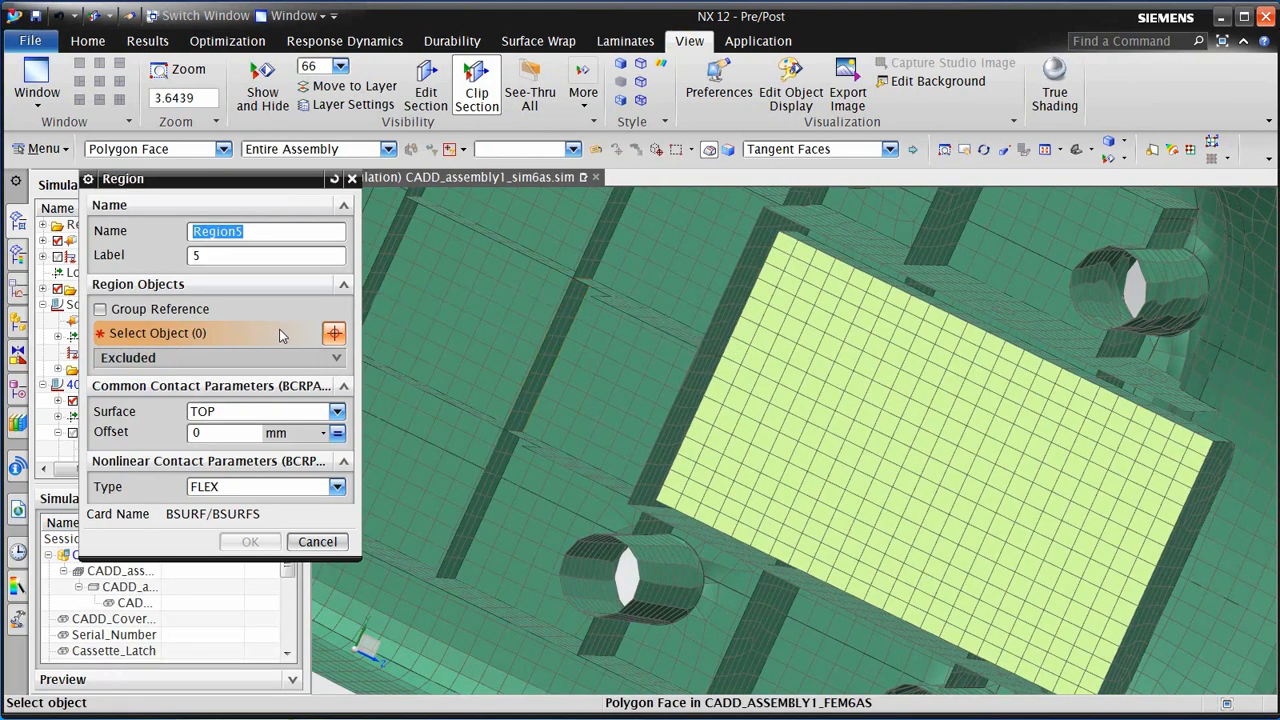
click(792, 156)
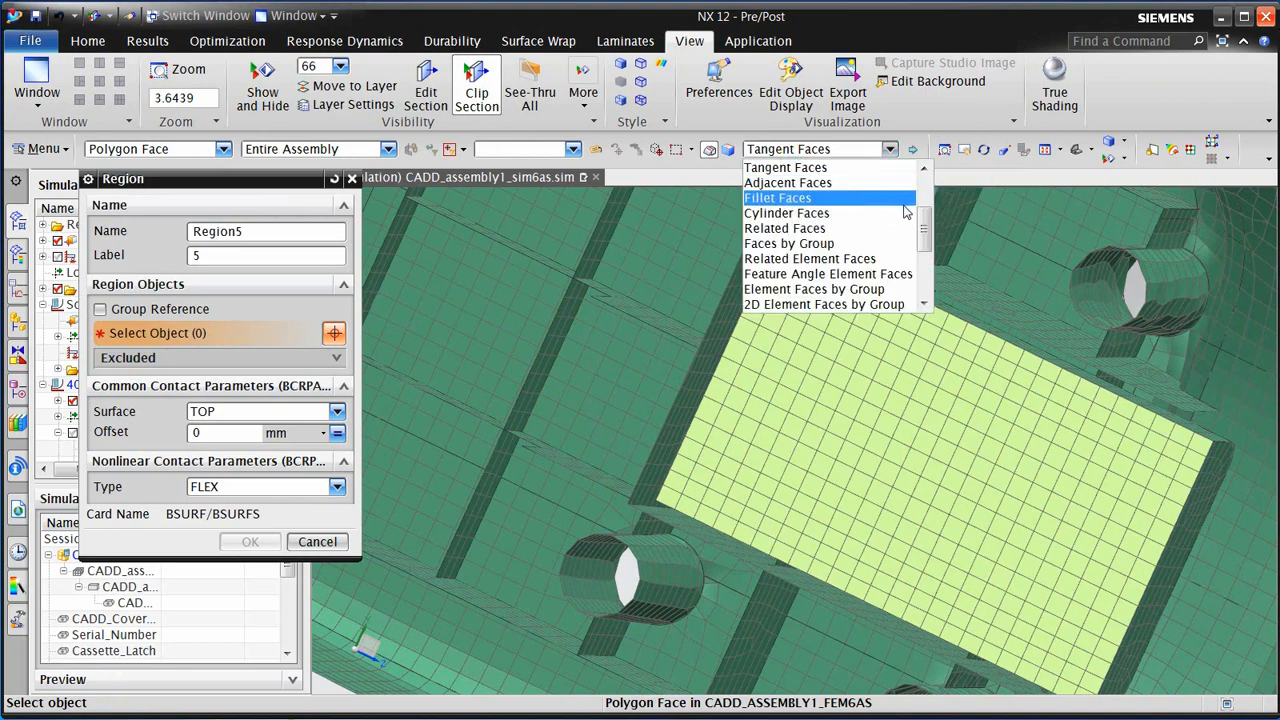
drag(925, 228, 925, 216)
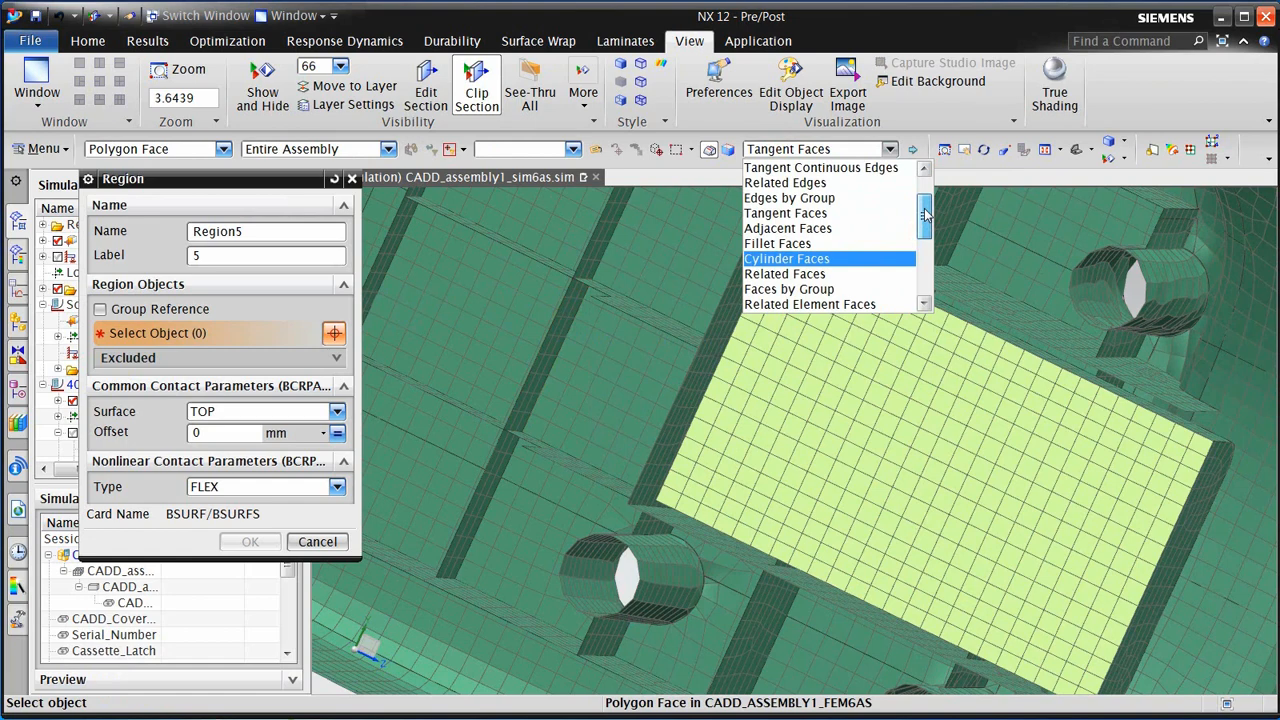
click(815, 273)
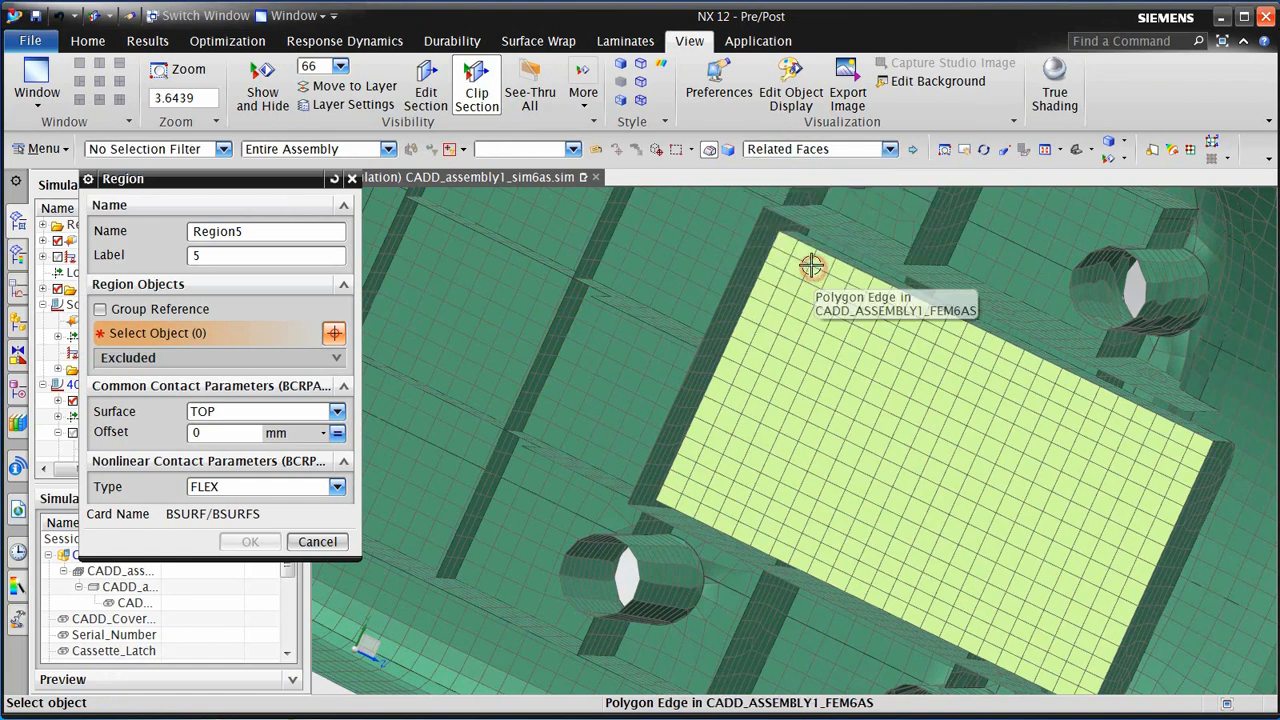
click(175, 148)
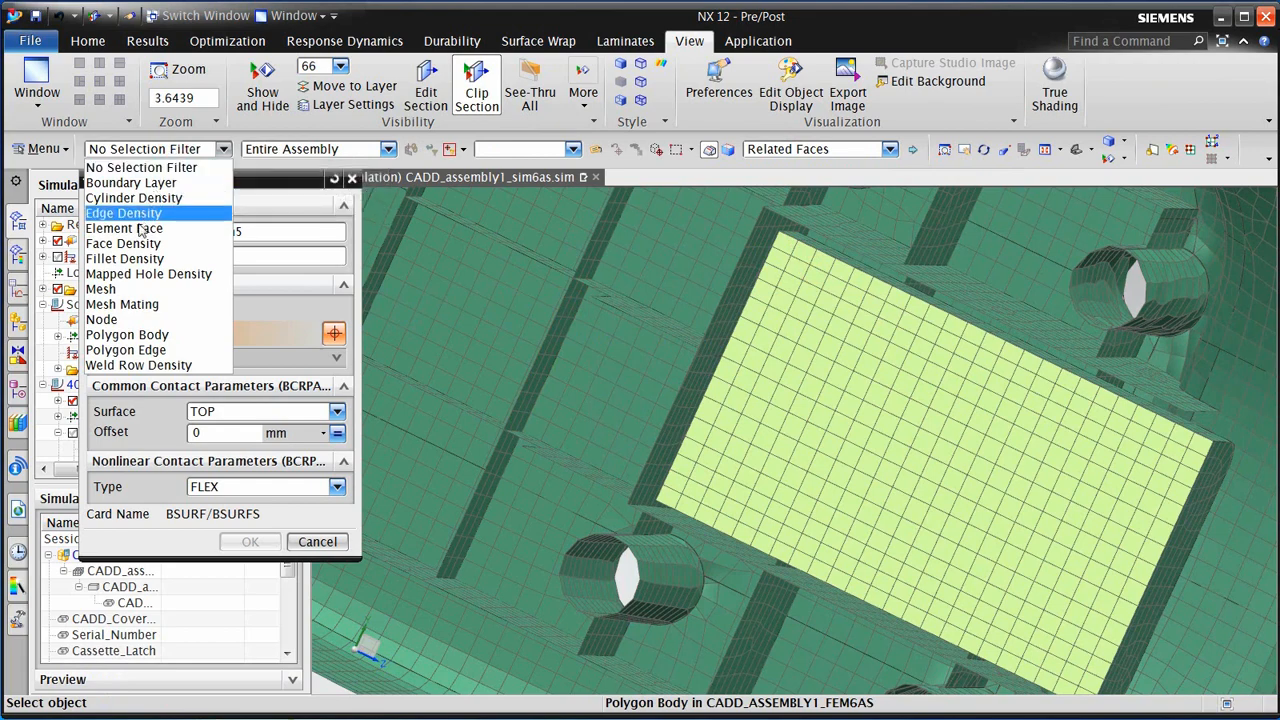
click(108, 335)
click(928, 340)
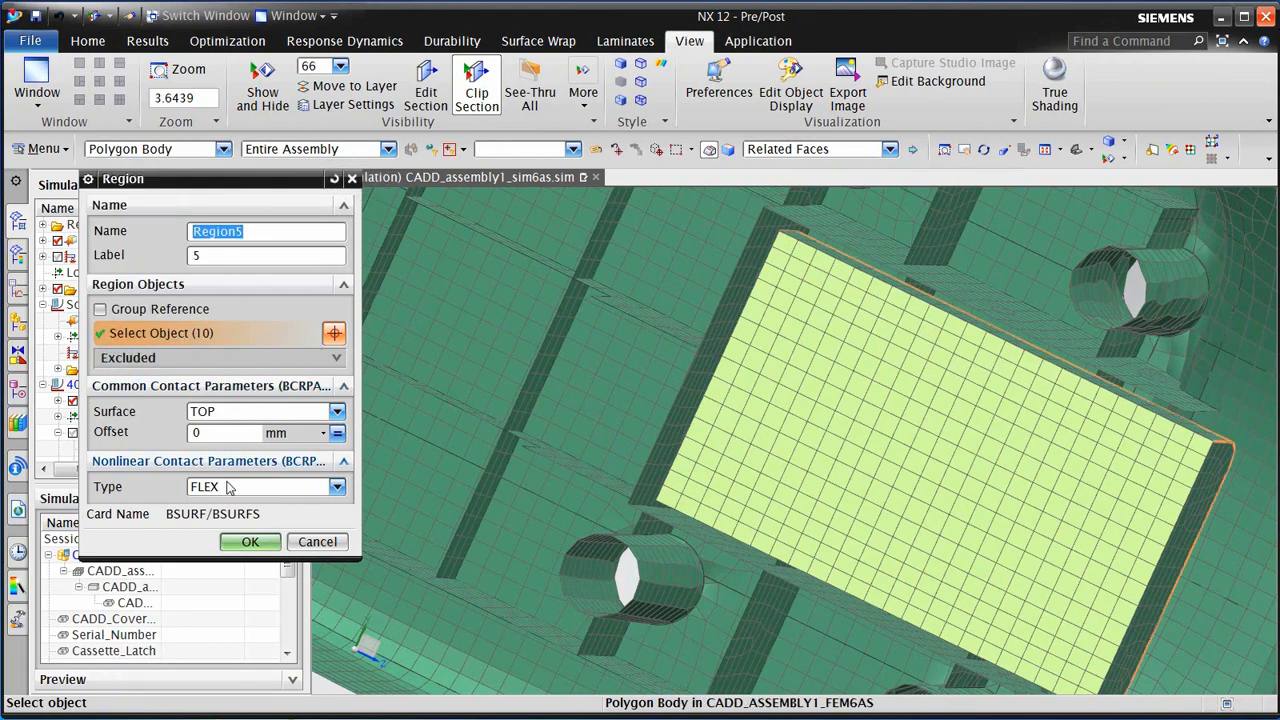
click(248, 541)
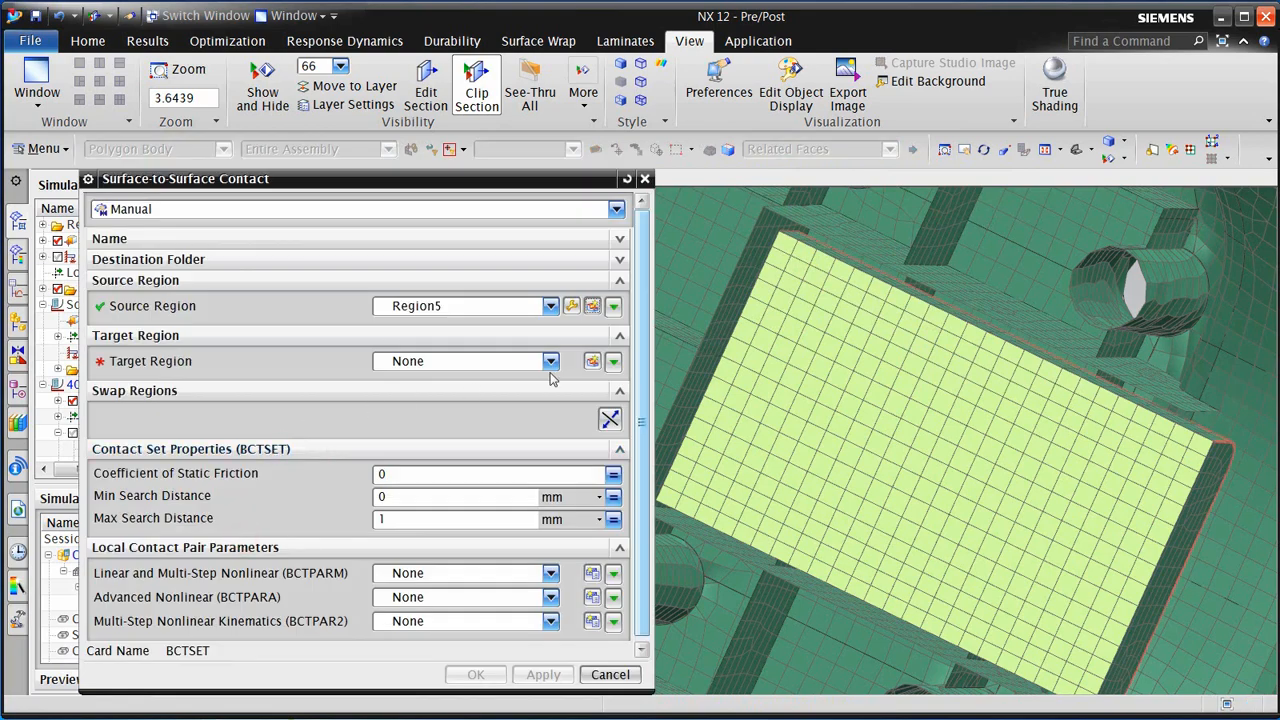
Define the target region from three individually picked rib faces around the inner block, set its surface to BOTTOM, and accept the contact
click(592, 362)
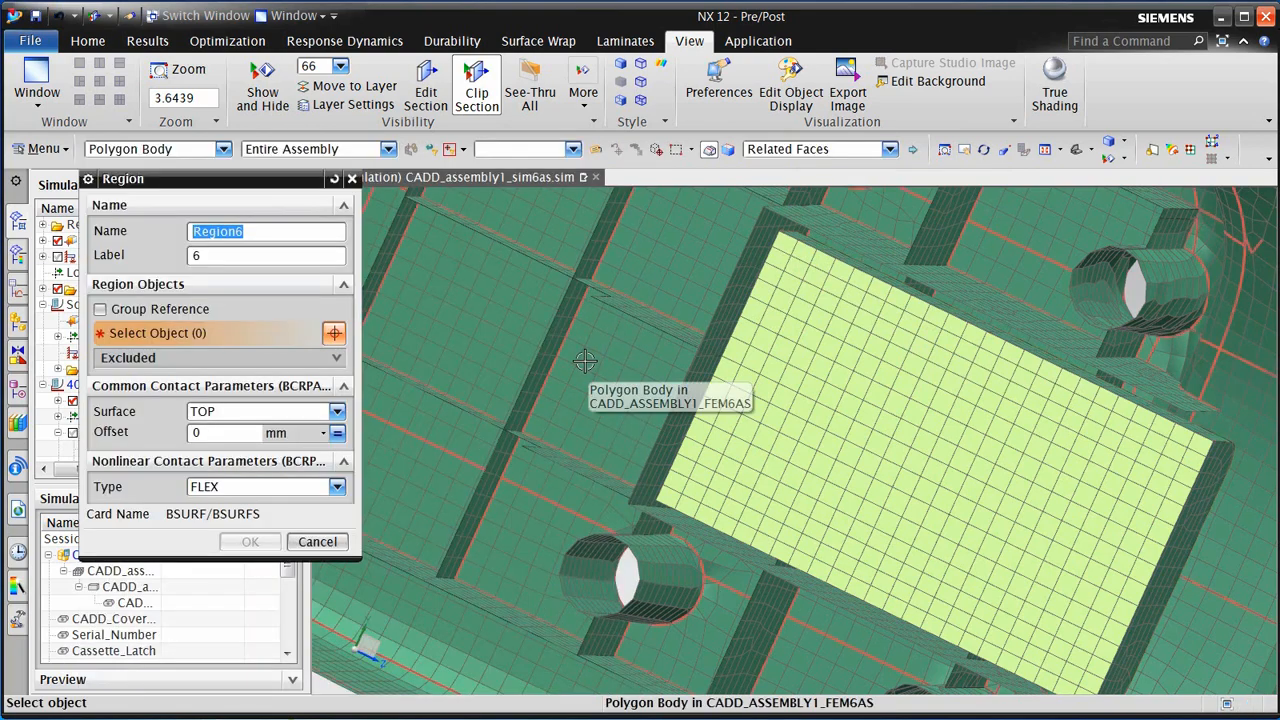
click(805, 149)
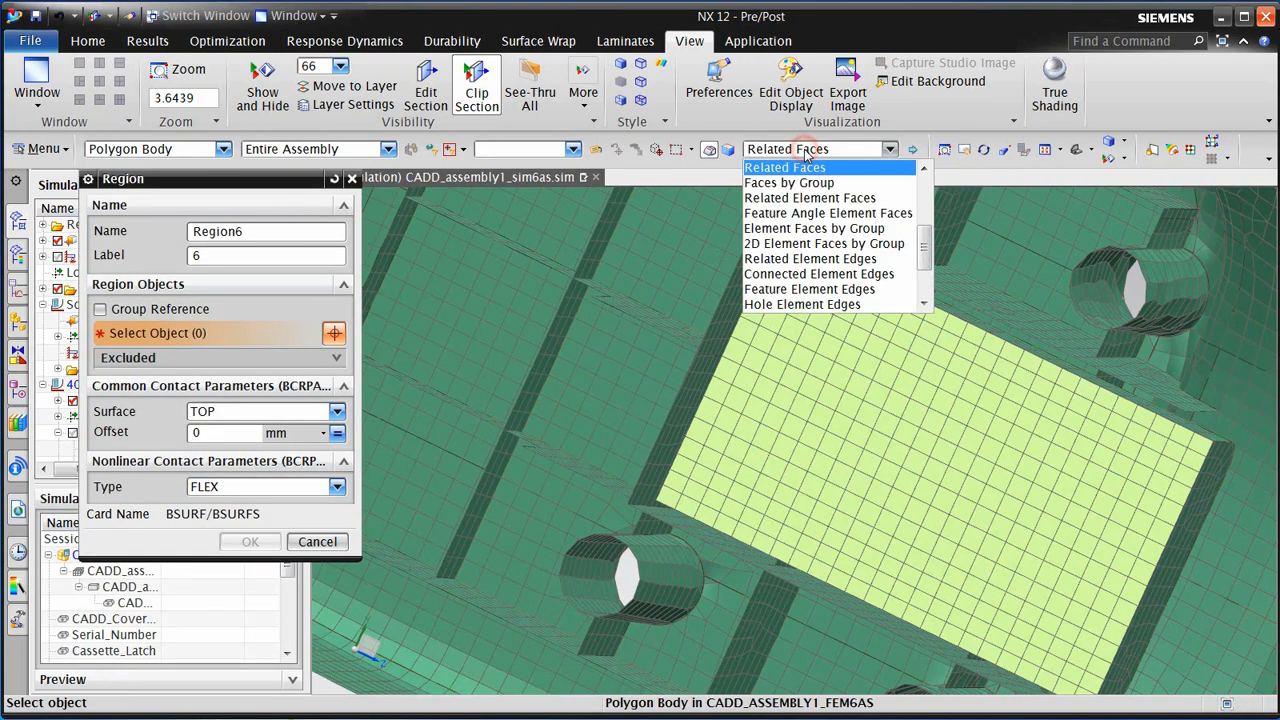
scroll(920, 243, up, 5)
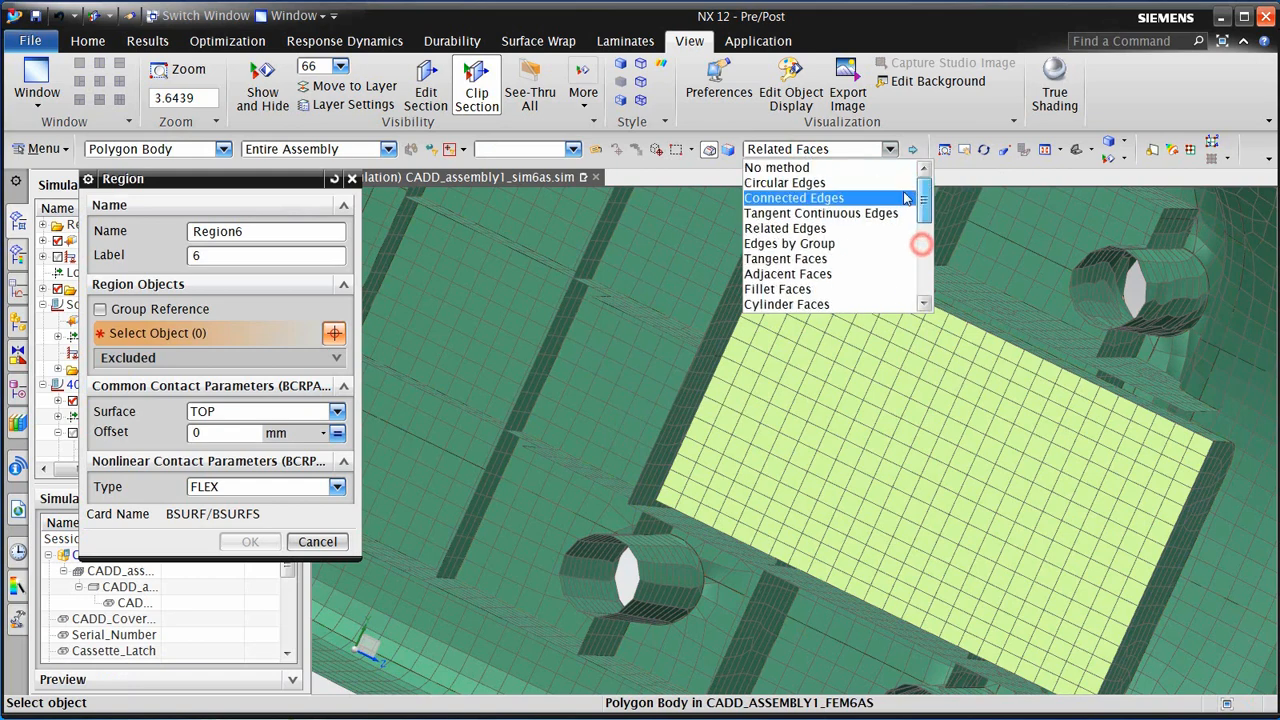
click(835, 168)
click(749, 269)
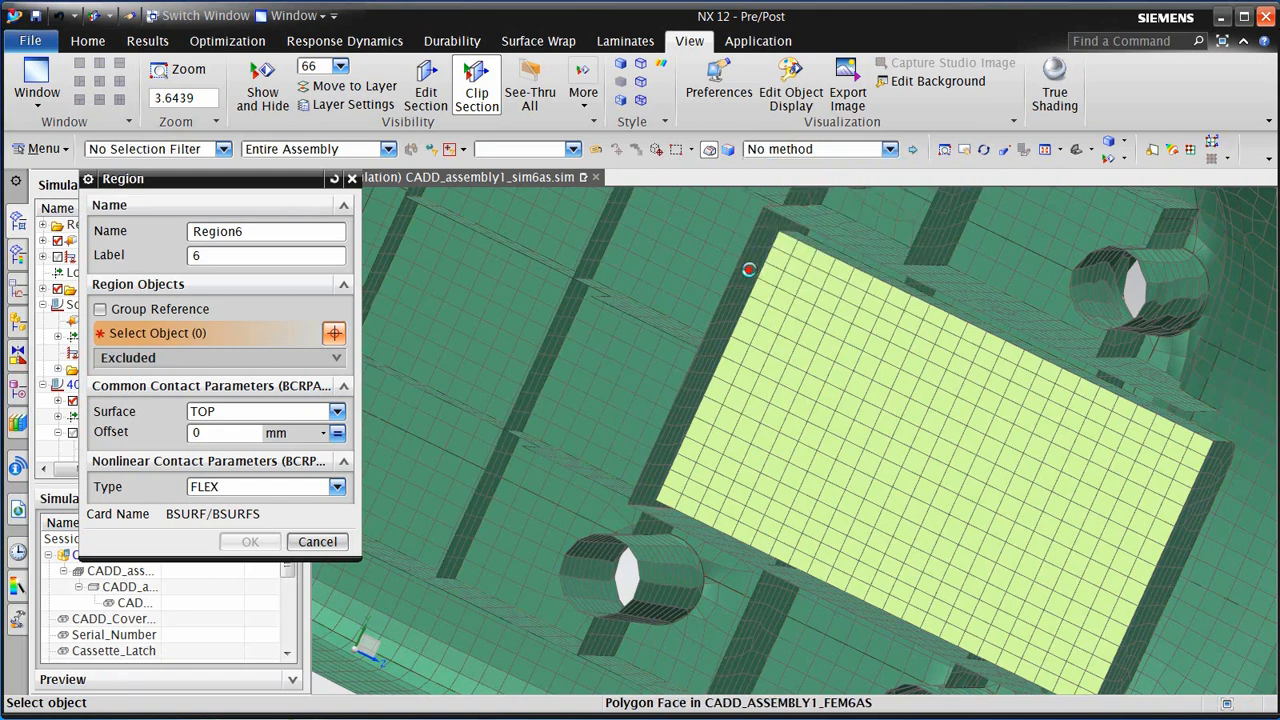
click(862, 242)
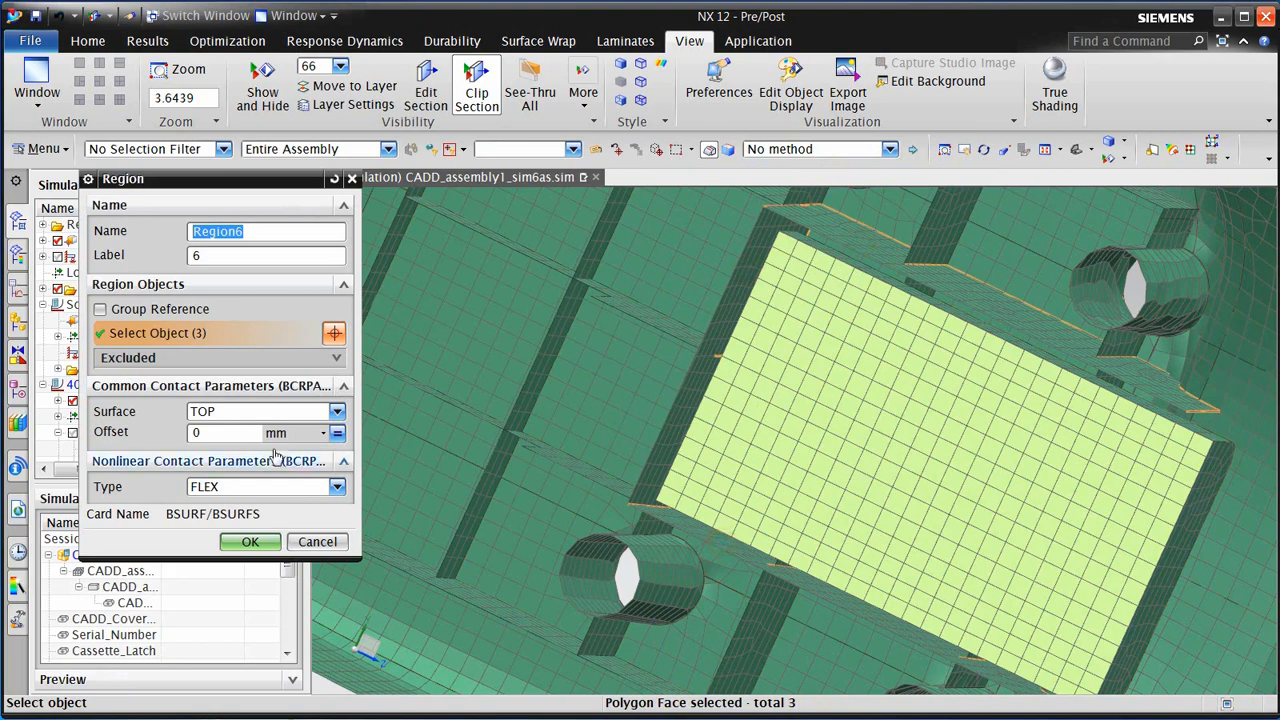
click(252, 413)
click(238, 443)
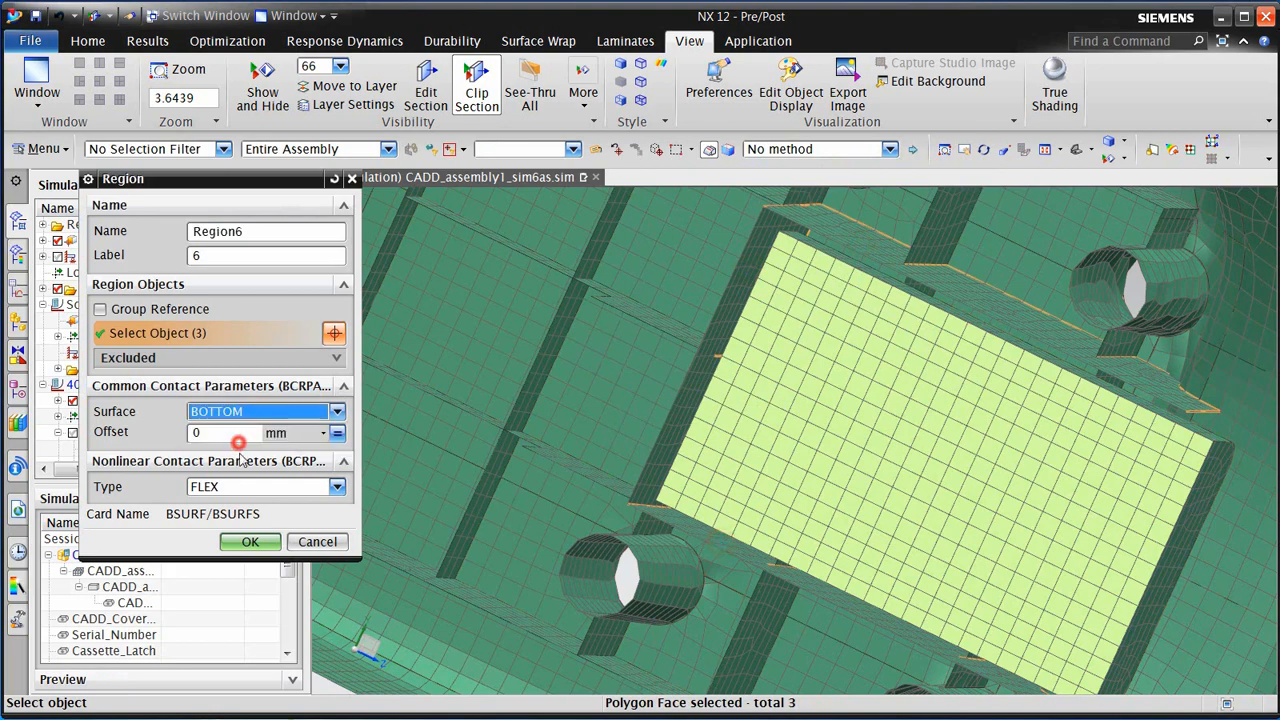
click(249, 542)
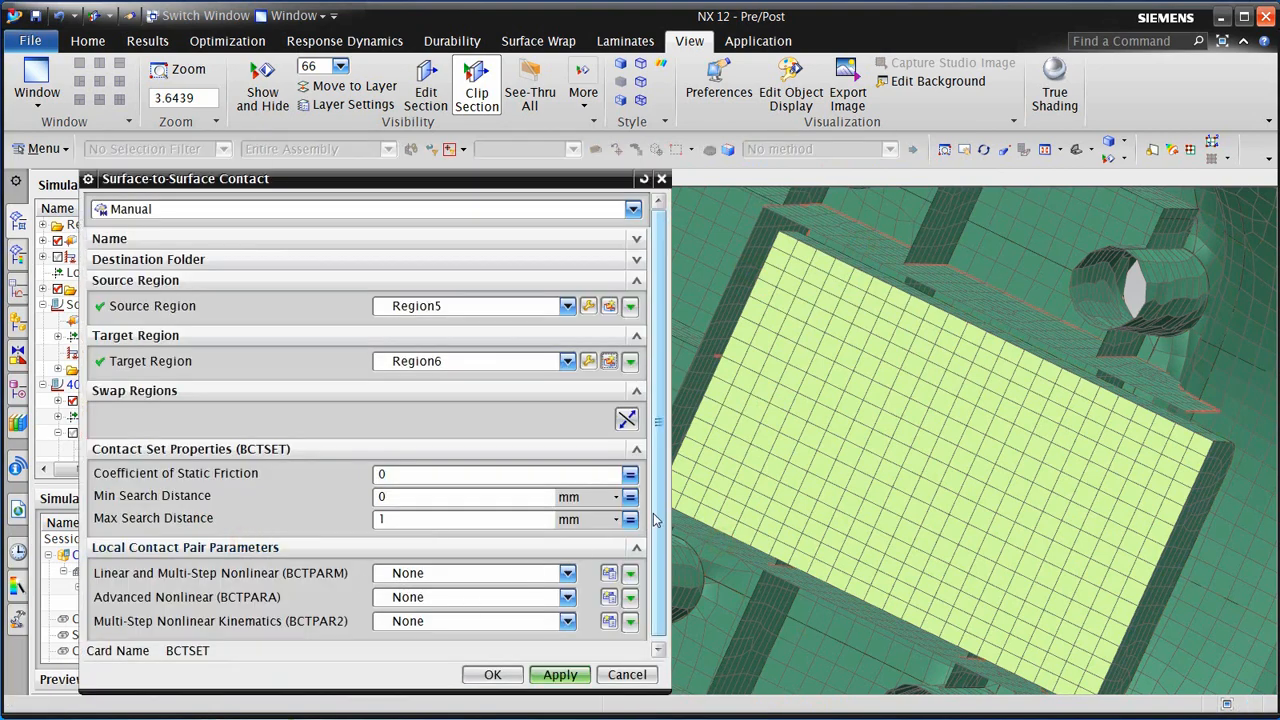
click(495, 675)
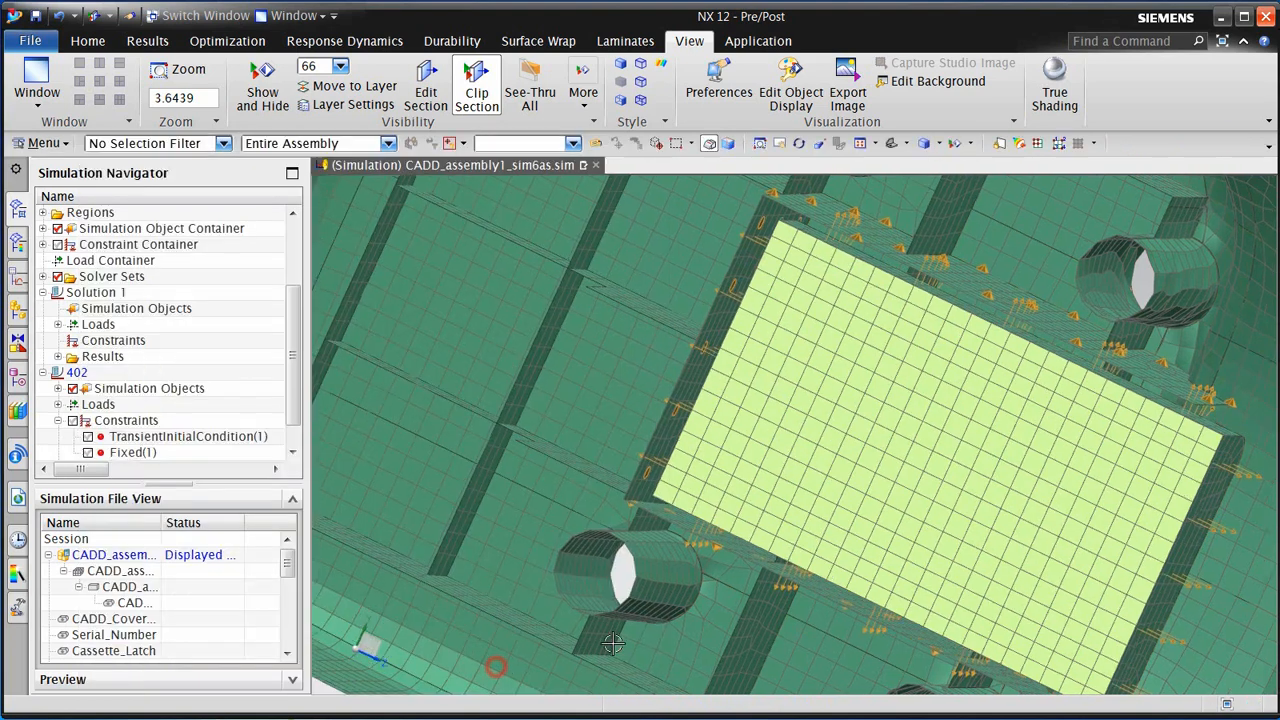
Examine the contact symbols between the inner block and the surrounding ribs in the sectioned assembly
middle_drag(794, 483, 810, 481)
scroll(741, 205, up, 3)
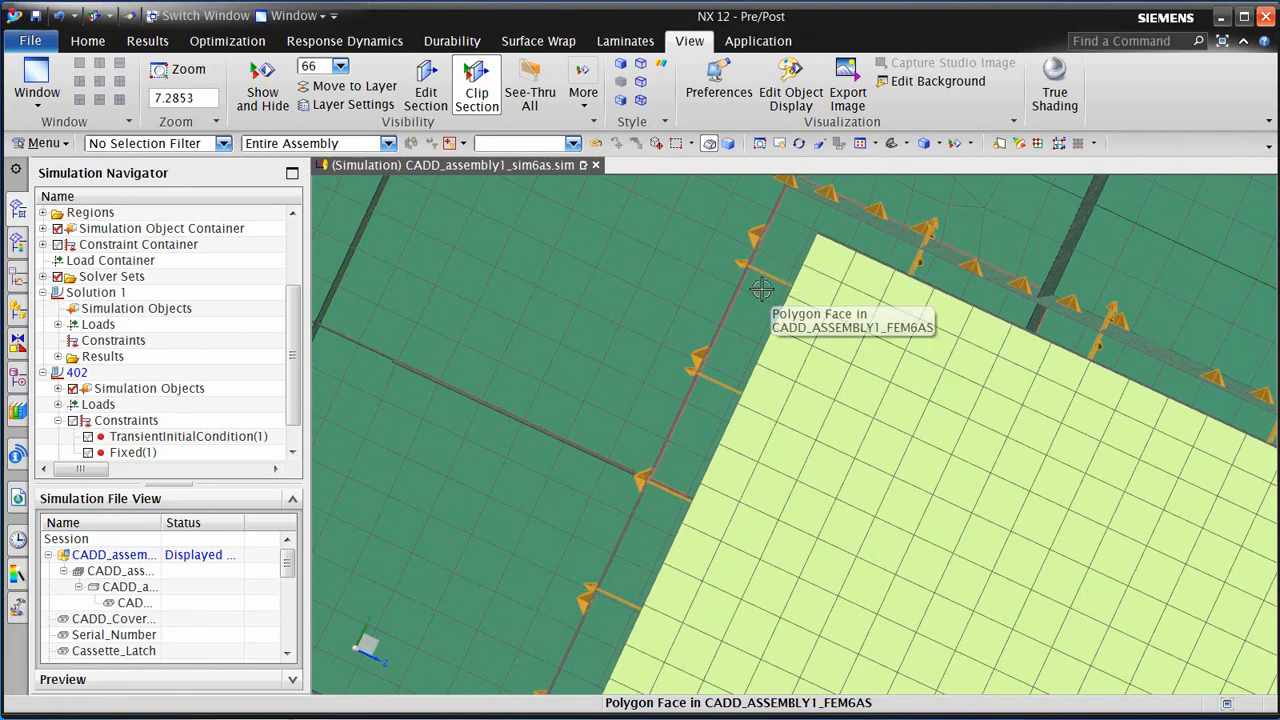
scroll(752, 280, down, 4)
scroll(752, 280, down, 1)
middle_drag(752, 280, 585, 413)
scroll(582, 513, down, 3)
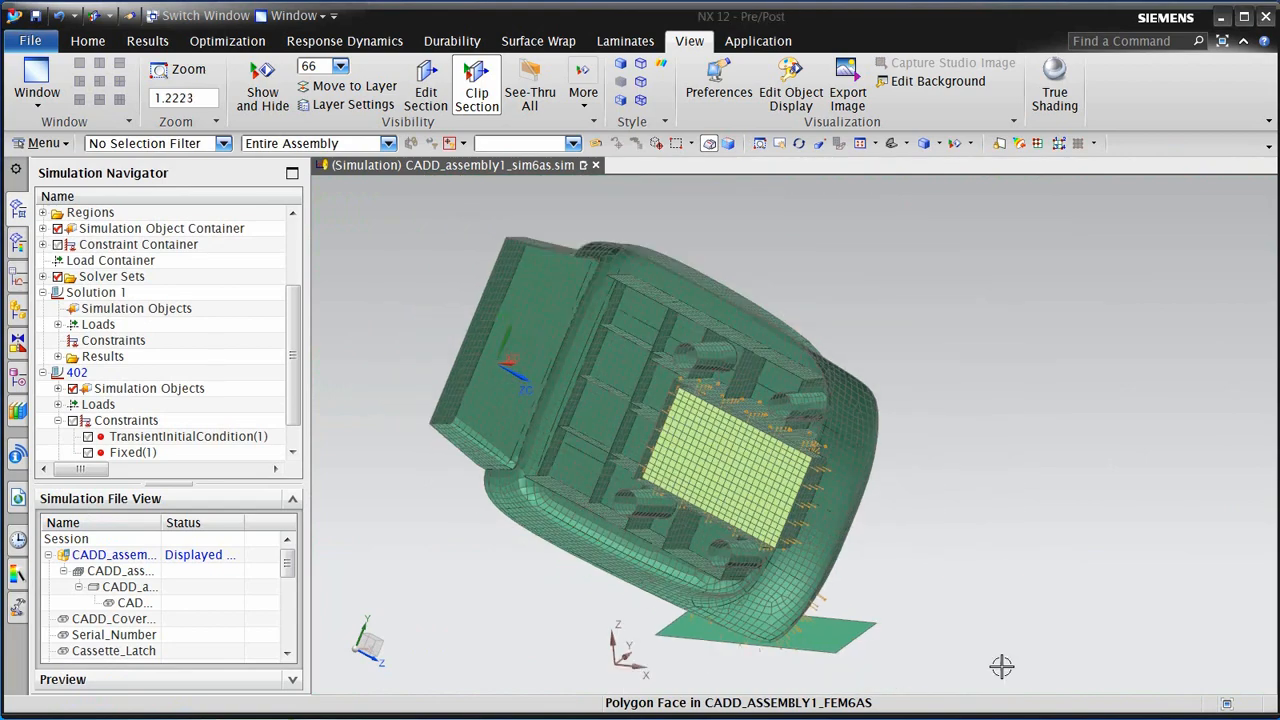
Open the structural results of solution 402 in post-processing
right_click(80, 374)
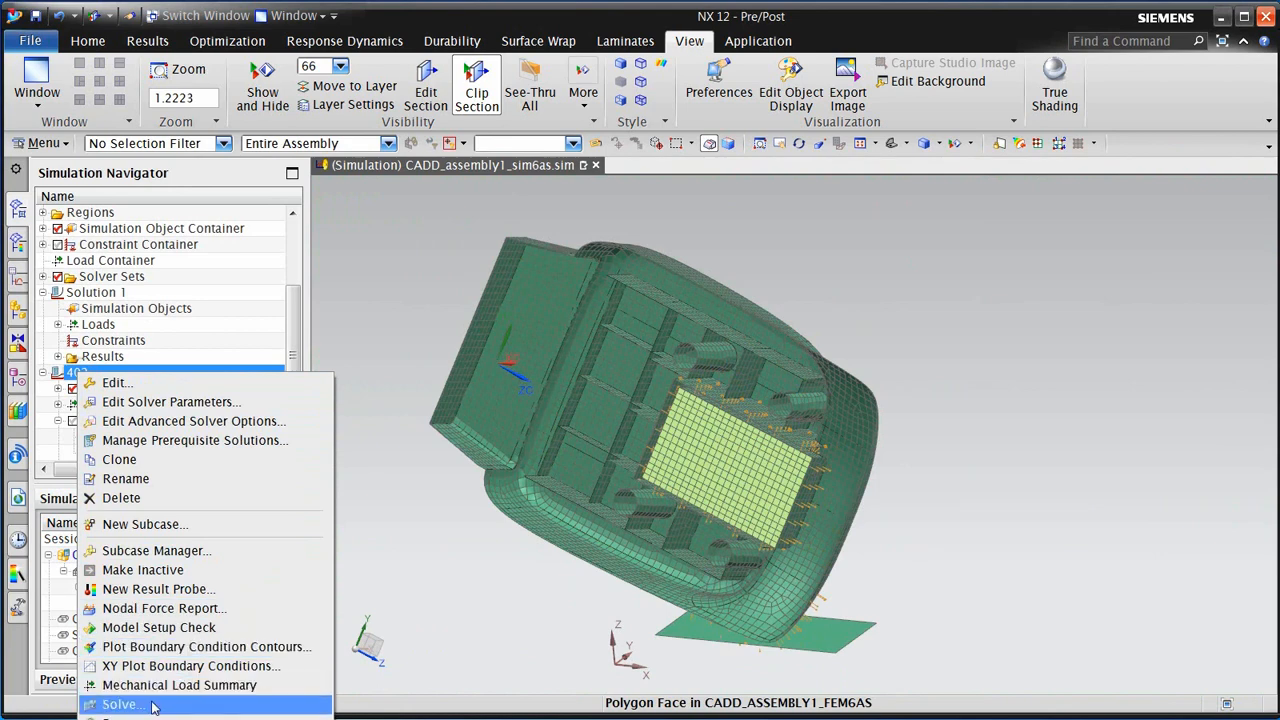
click(366, 500)
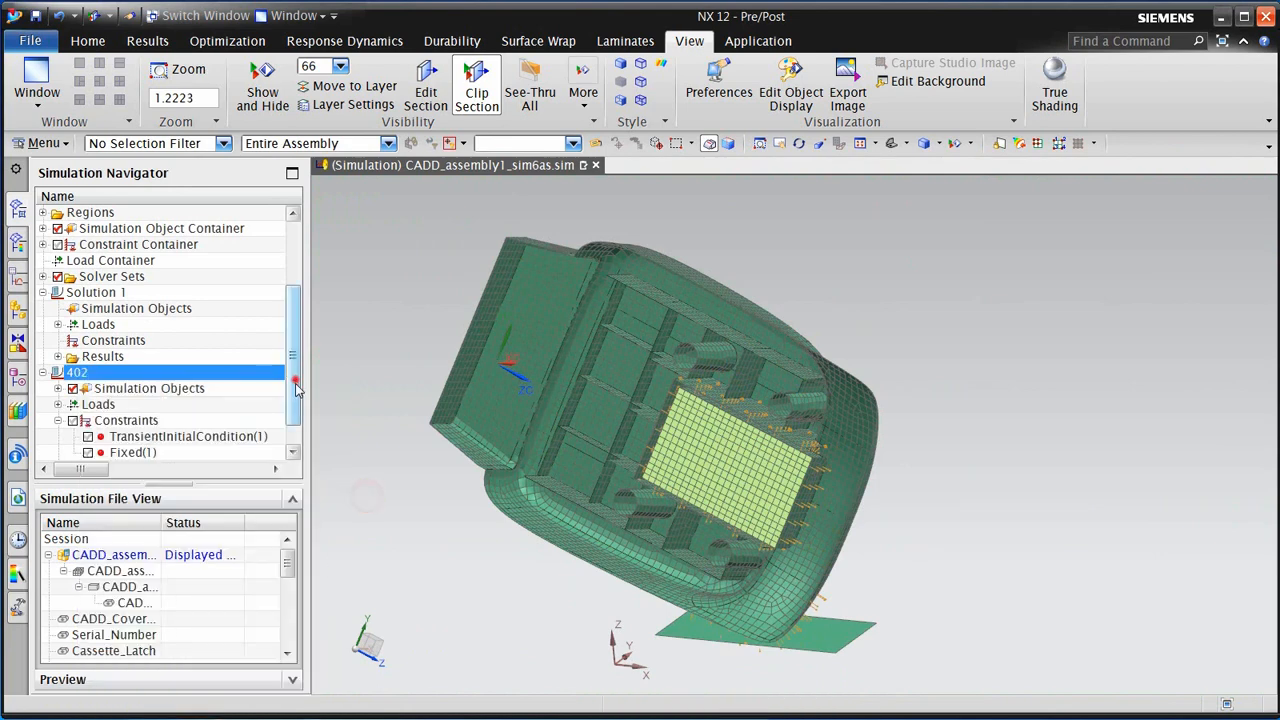
drag(295, 382, 296, 401)
click(58, 452)
double_click(114, 451)
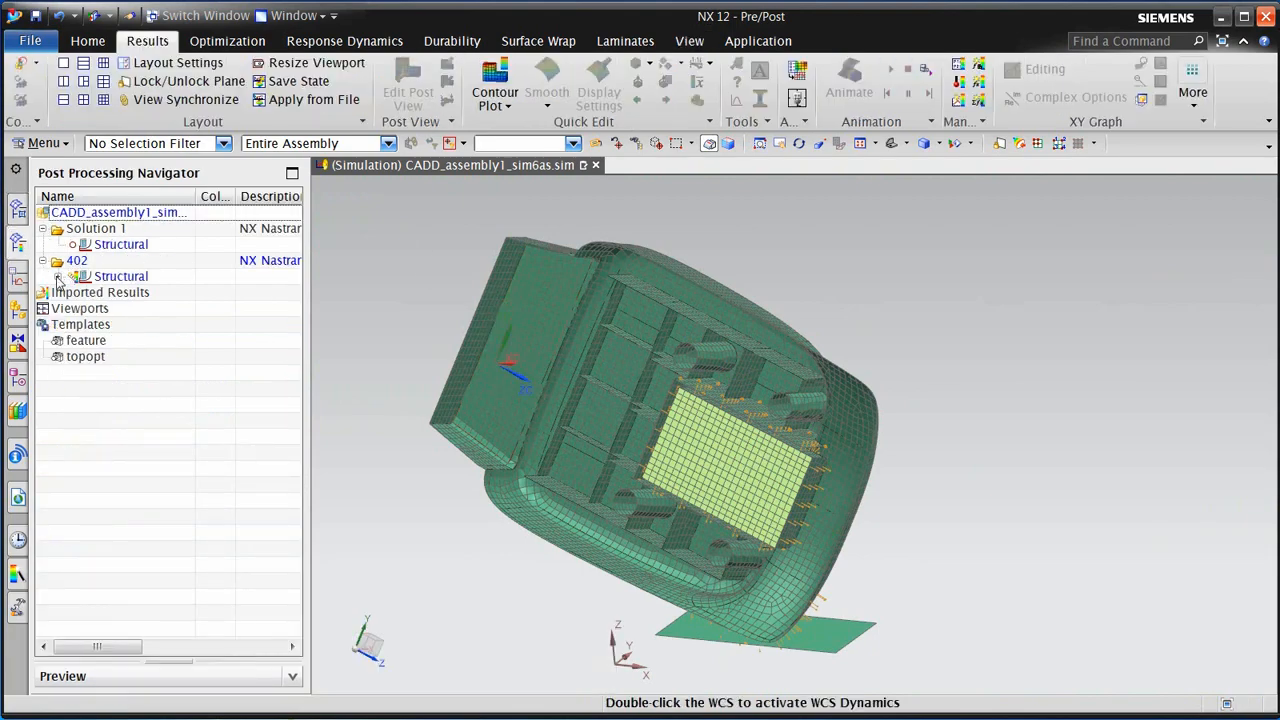
Display the nodal displacement contour for Increment 1 of solution 402's structural results
click(58, 277)
click(72, 244)
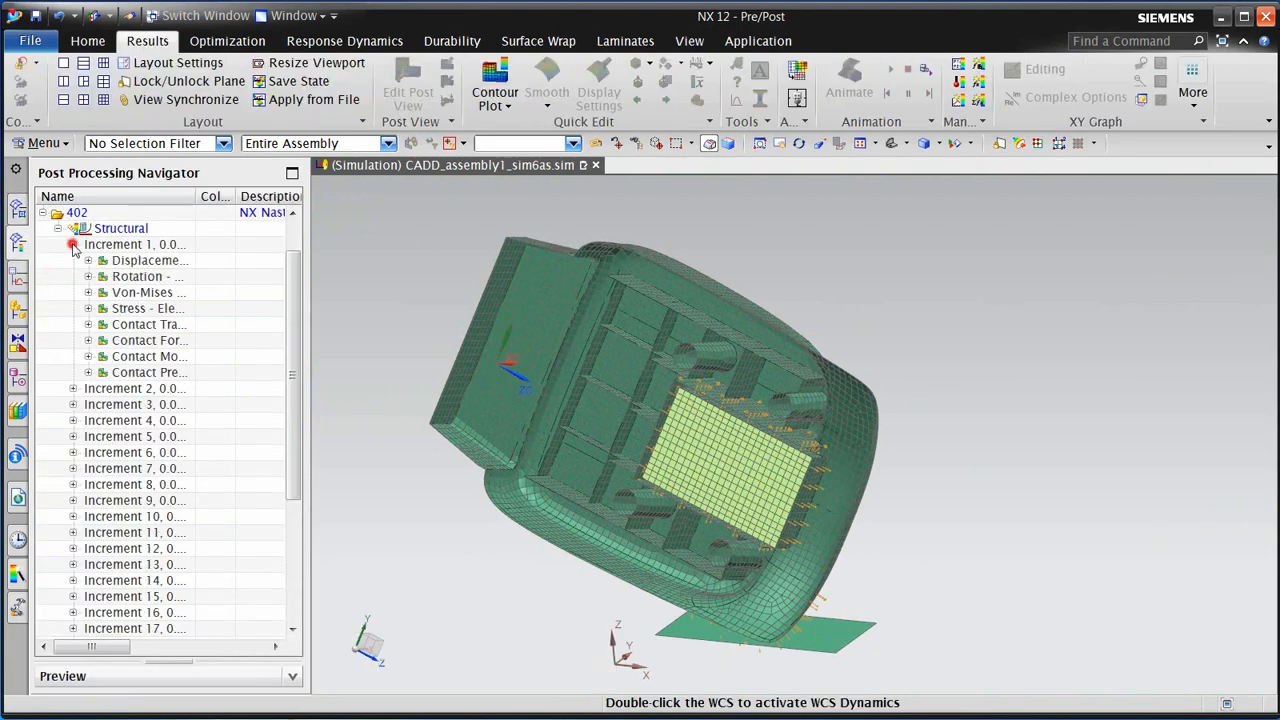
double_click(125, 260)
scroll(761, 328, down, 1)
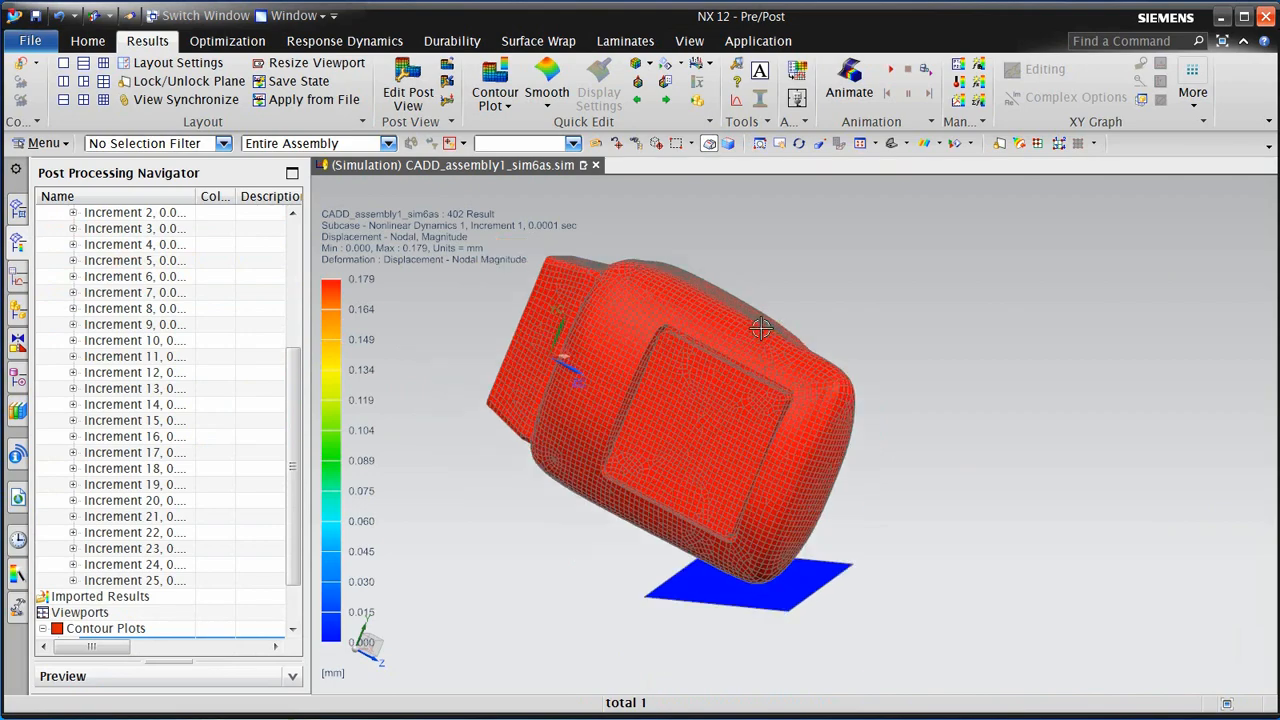
Animate the displacement results by Iterations from Increment 1 to Increment 25, and stop and close the animation
middle_drag(722, 416, 751, 403)
scroll(539, 318, up, 1)
click(849, 80)
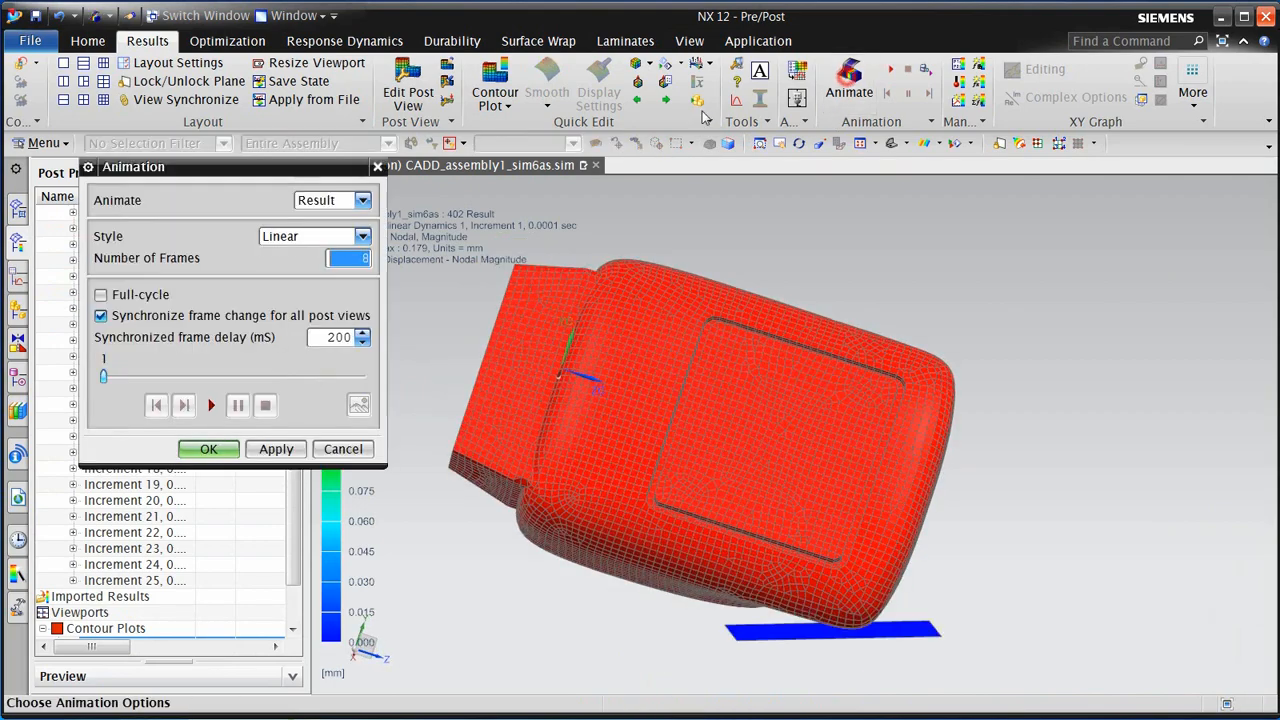
click(340, 235)
click(362, 201)
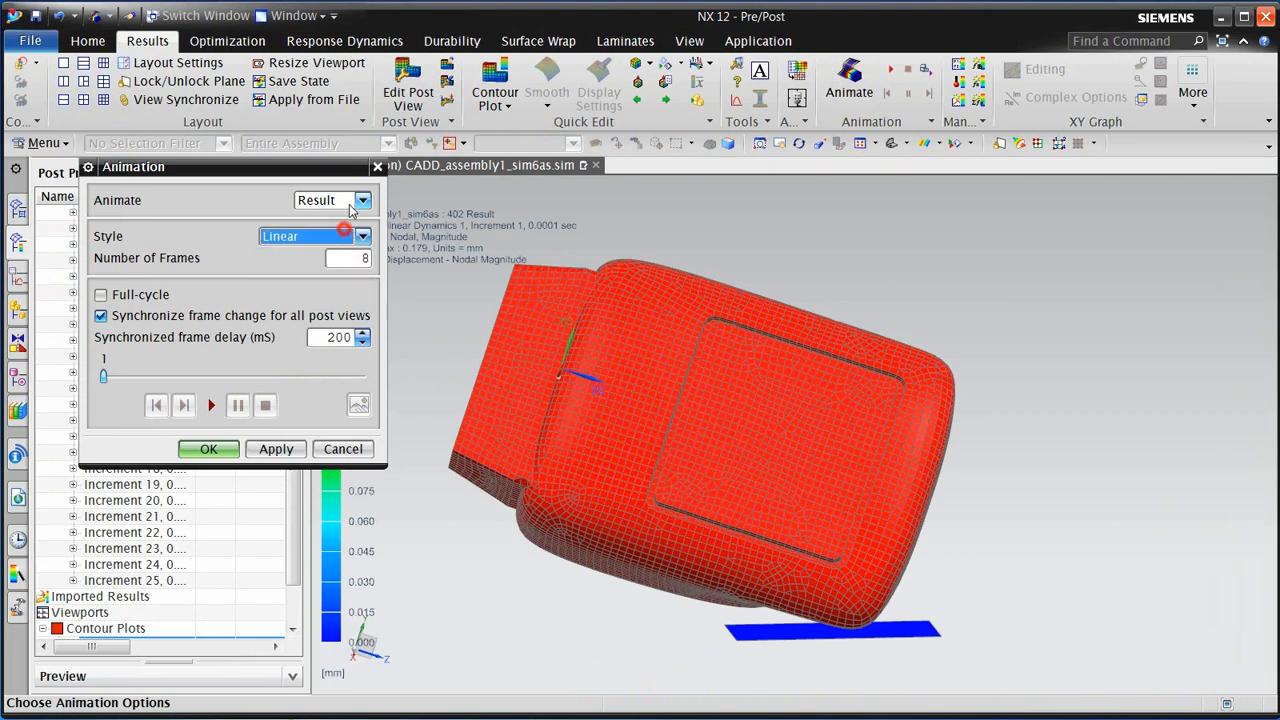
click(346, 230)
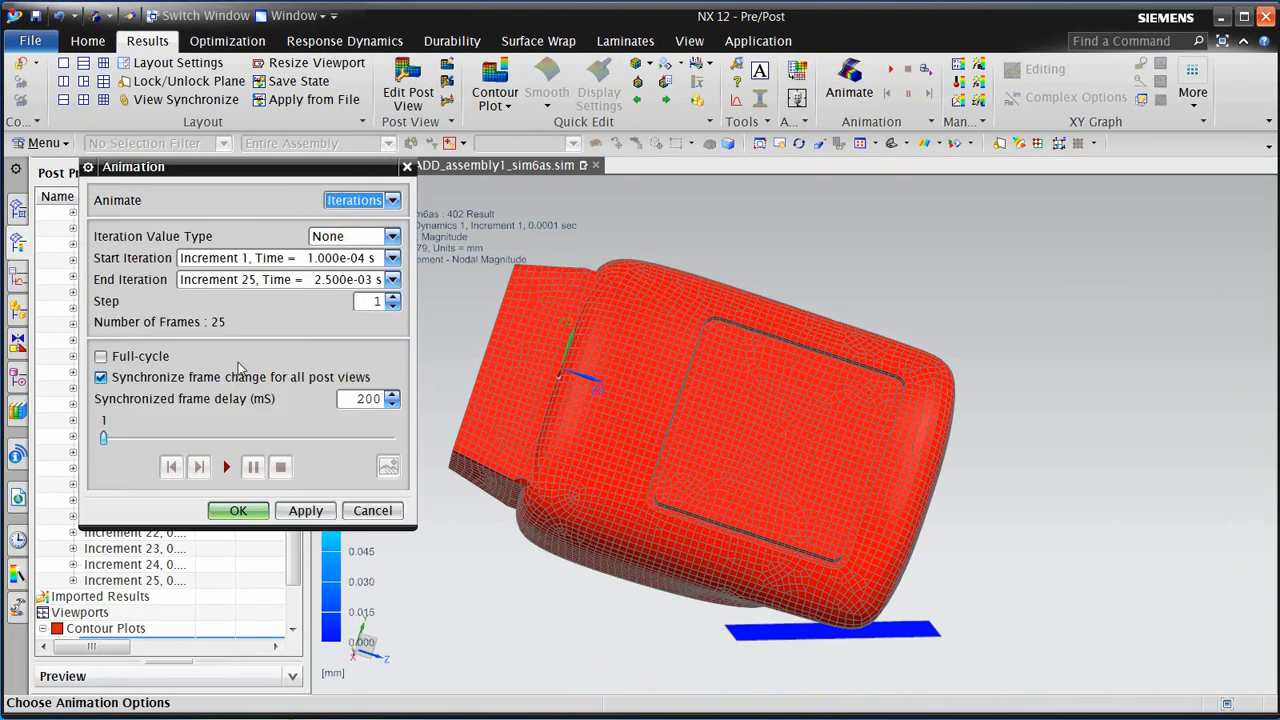
click(225, 467)
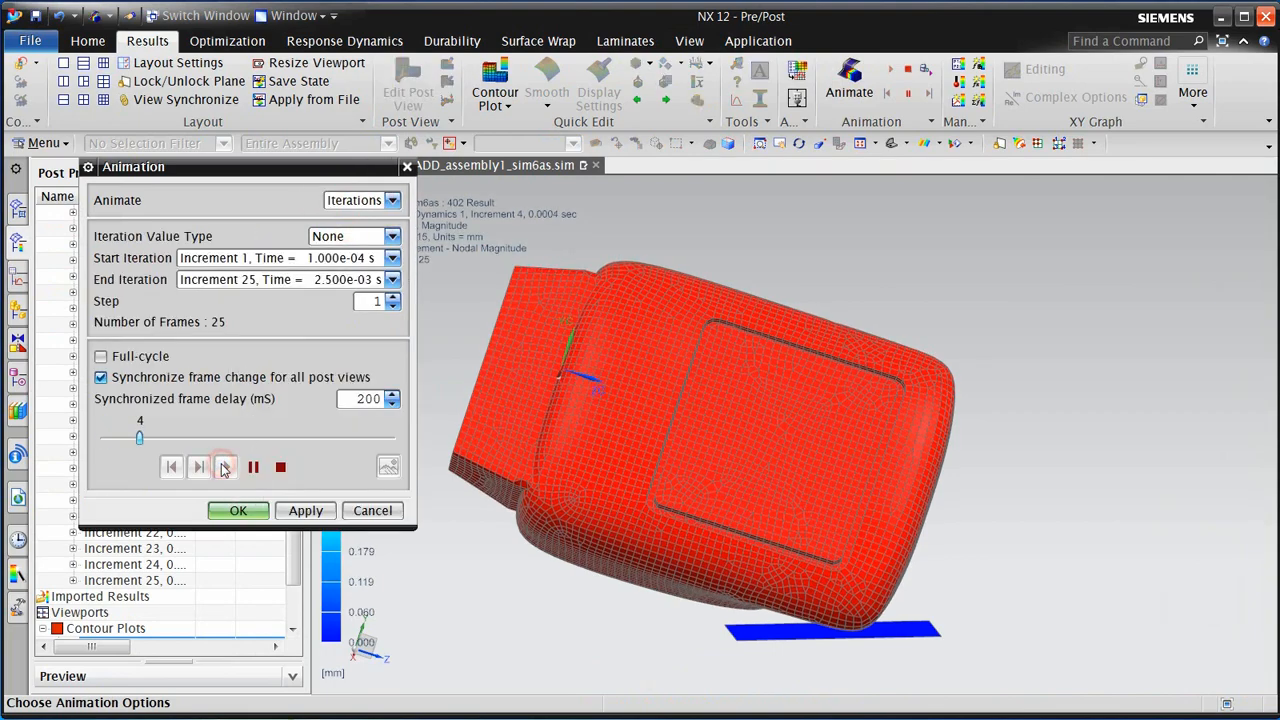
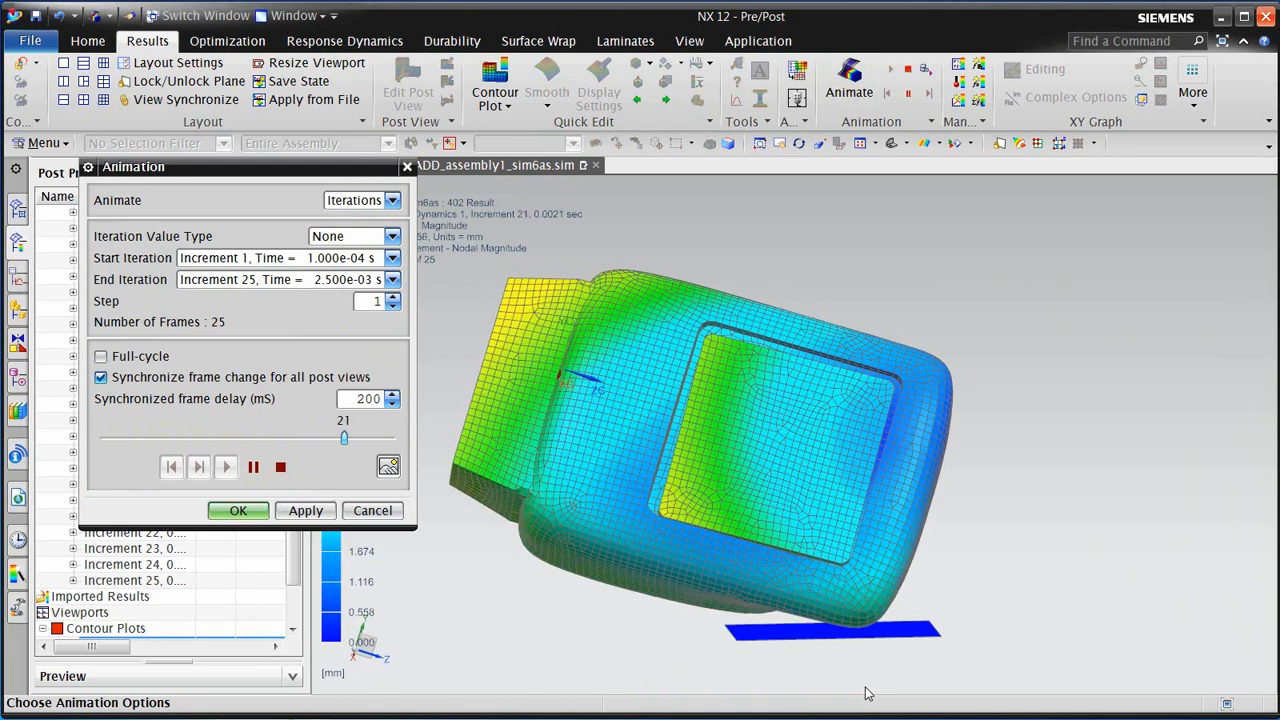
click(281, 466)
click(365, 508)
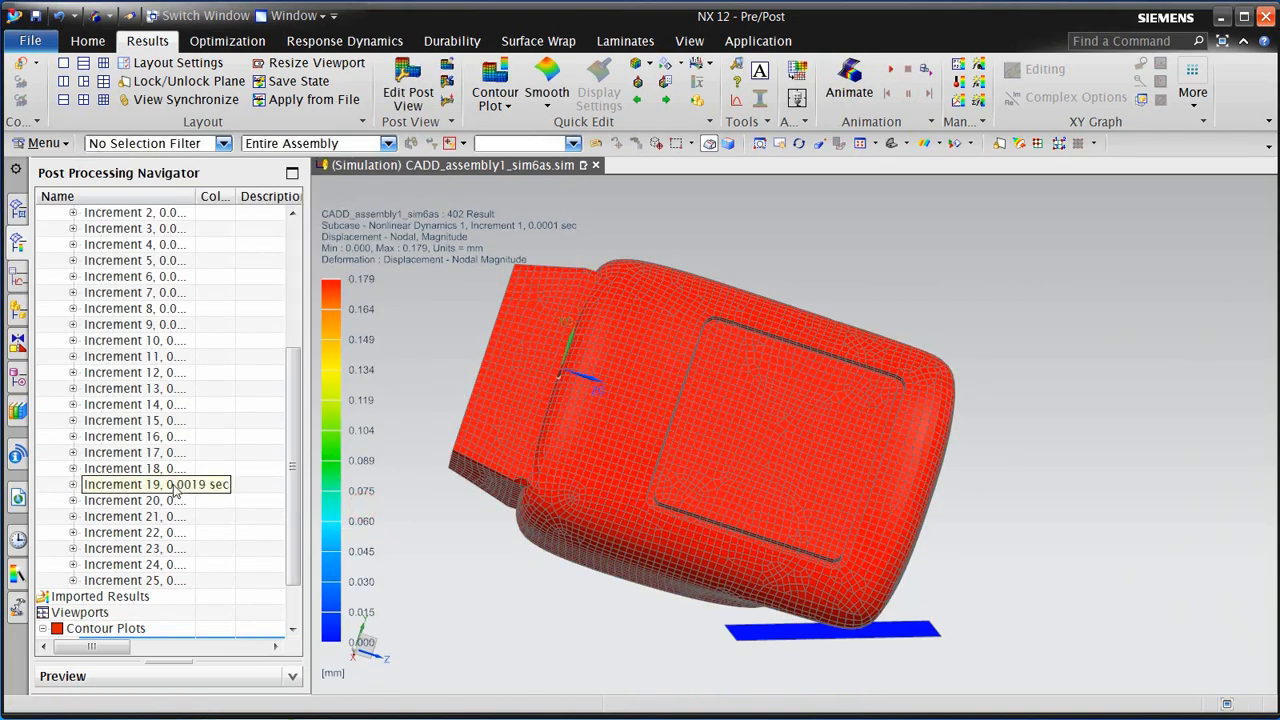
Set the post view to display on a Cutting Plane along absolute rectangular X with the clip side set to Negative
click(408, 92)
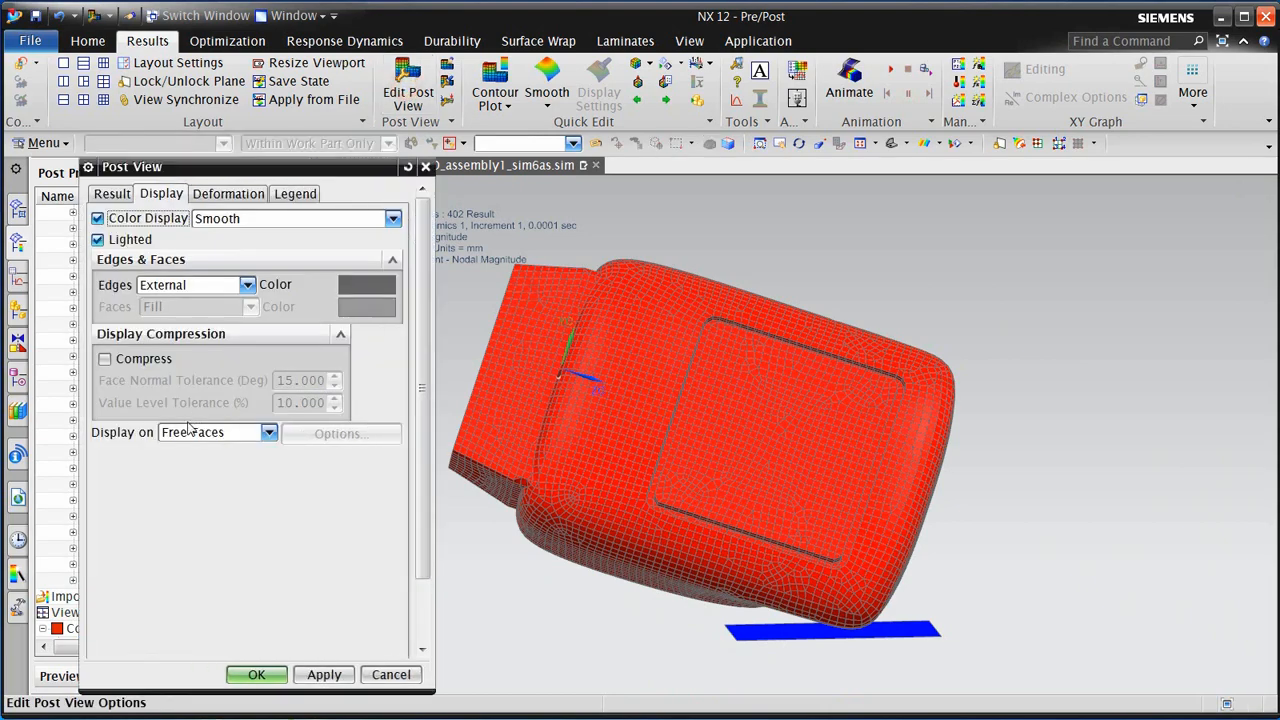
click(199, 432)
click(310, 441)
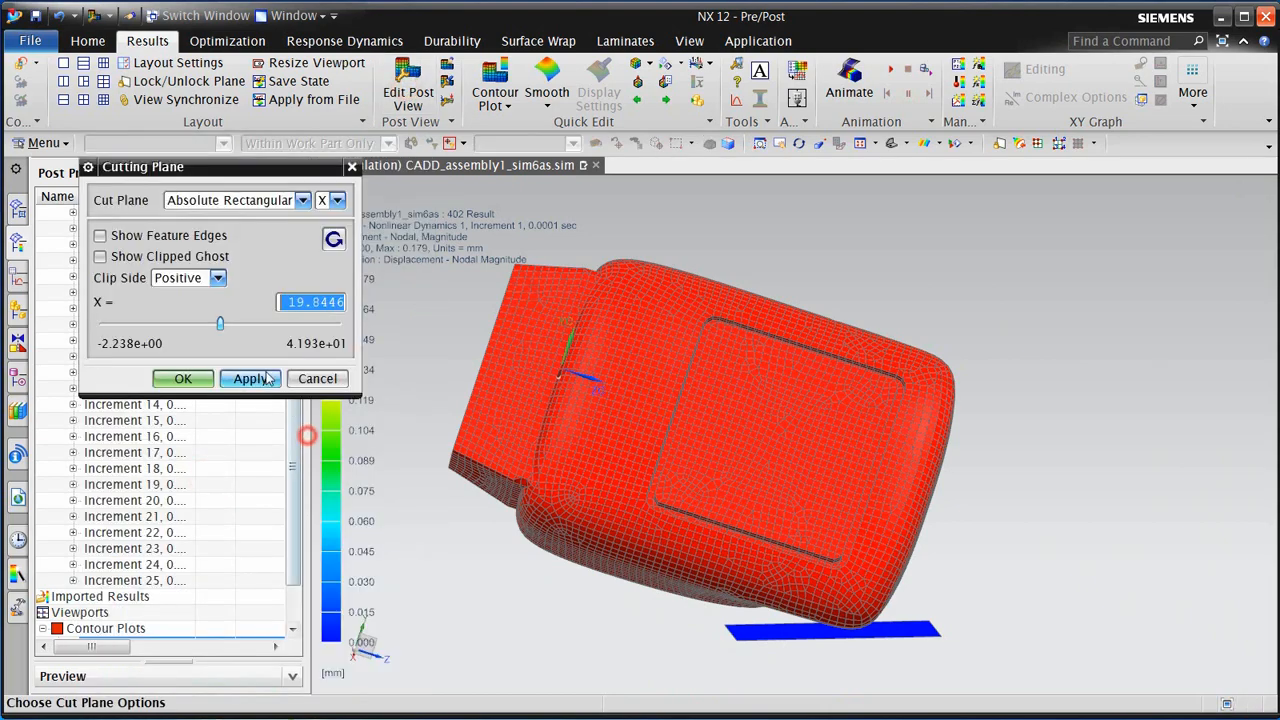
click(216, 278)
click(172, 314)
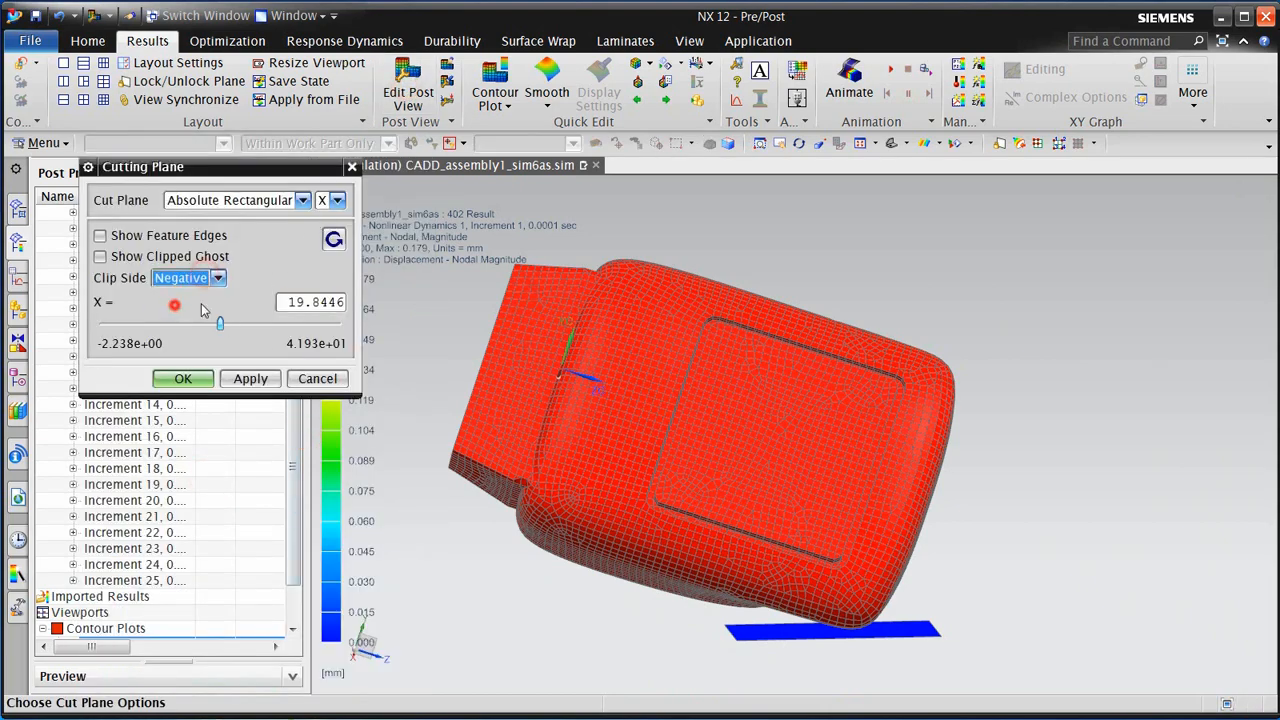
Shift the X cutting plane to a lower position to expose the inner block, accept the display, and play the displacement animation
click(334, 239)
middle_drag(762, 466, 809, 506)
scroll(809, 510, up, 3)
middle_drag(654, 514, 814, 491)
drag(219, 328, 172, 323)
click(312, 378)
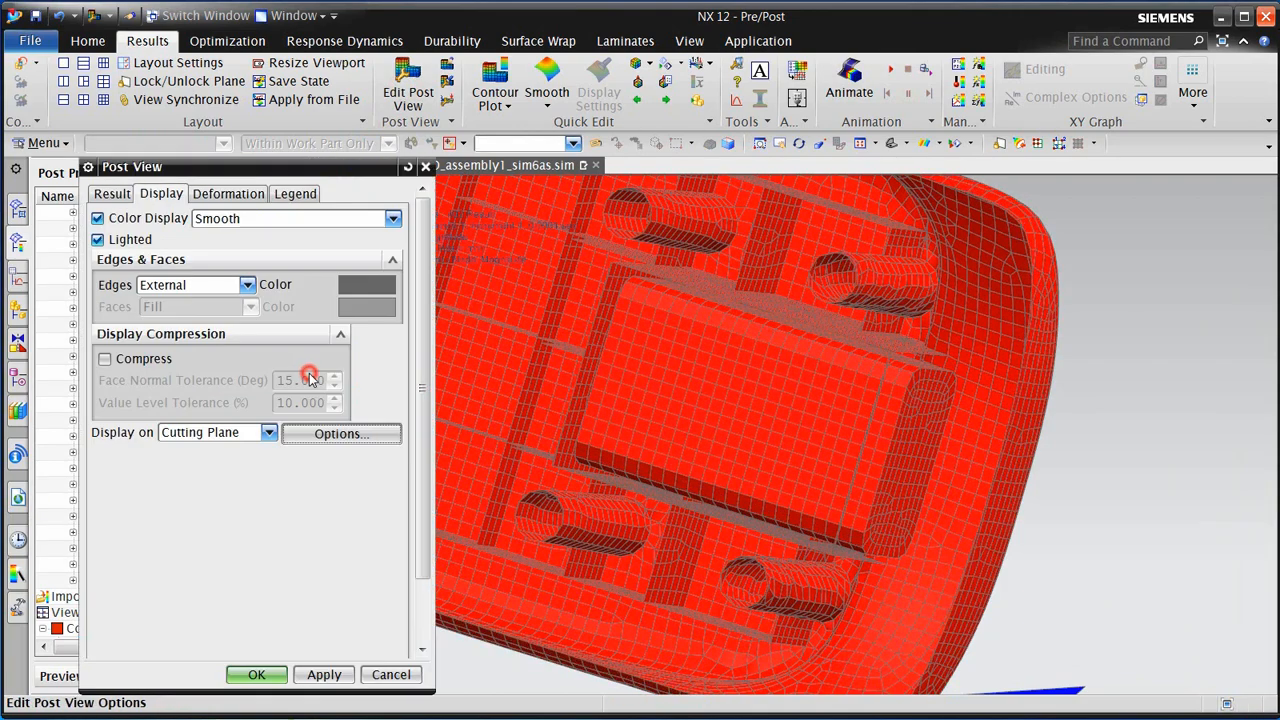
click(252, 674)
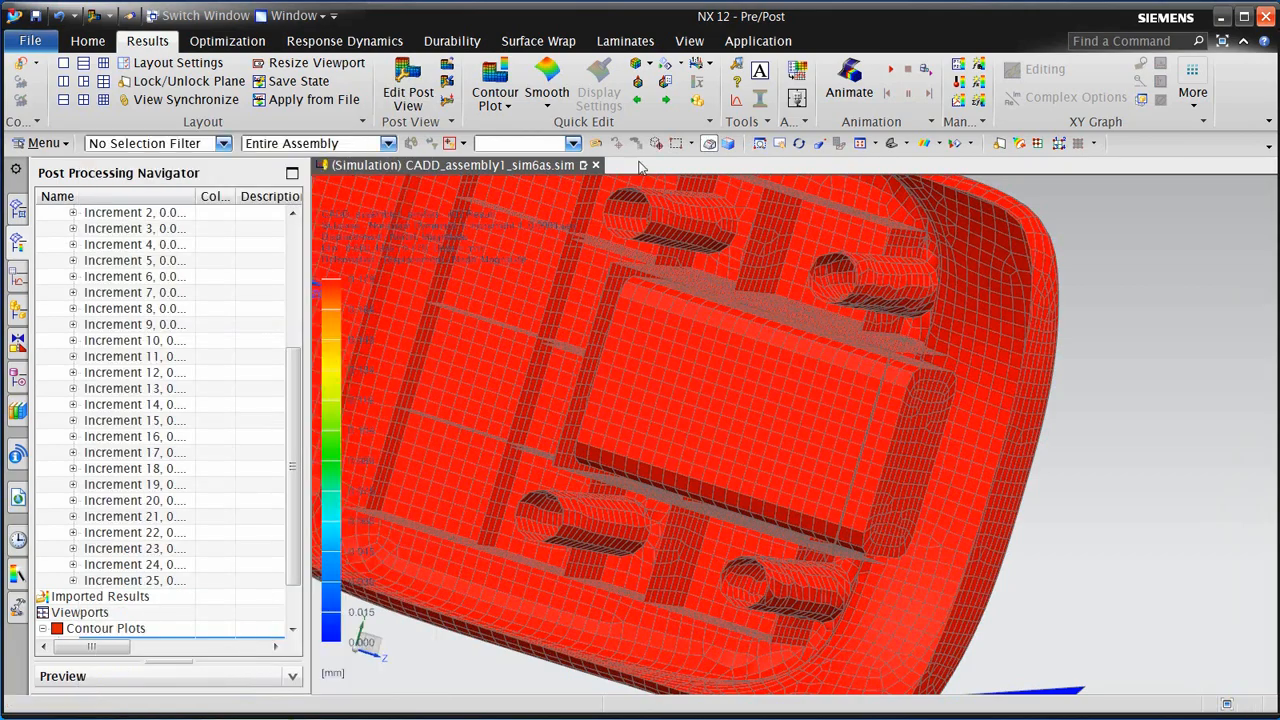
click(899, 73)
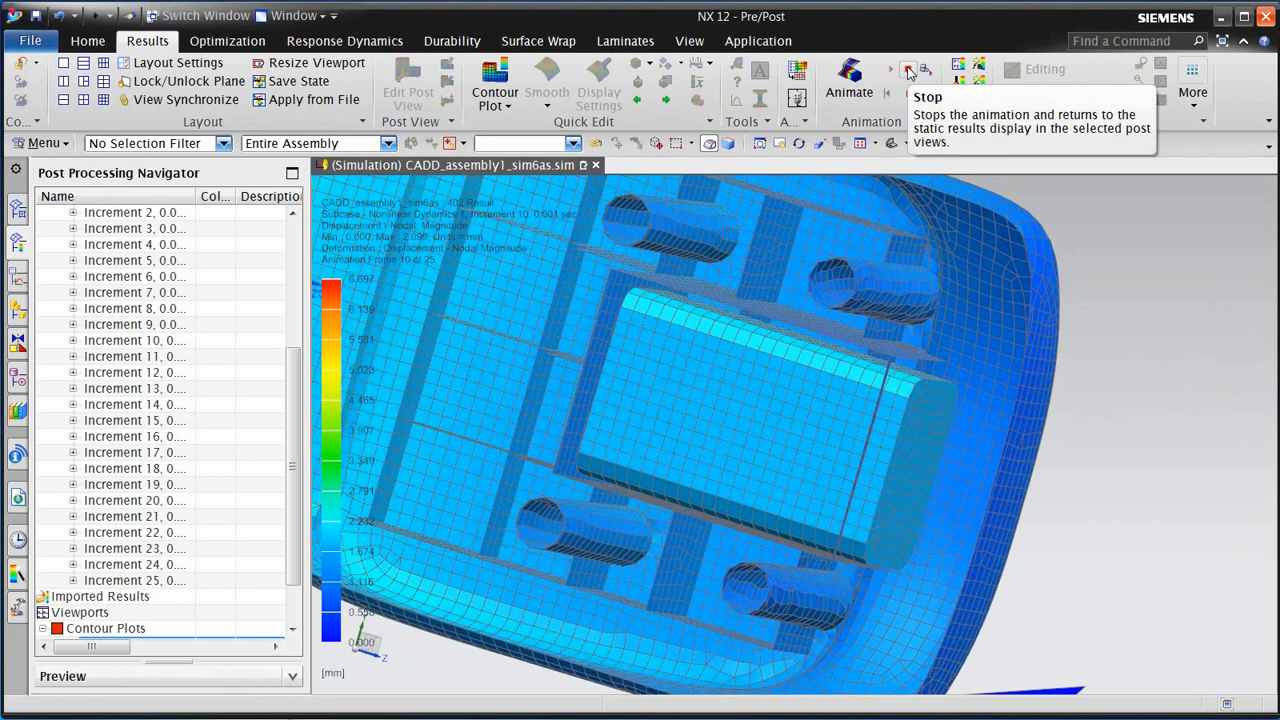
click(908, 70)
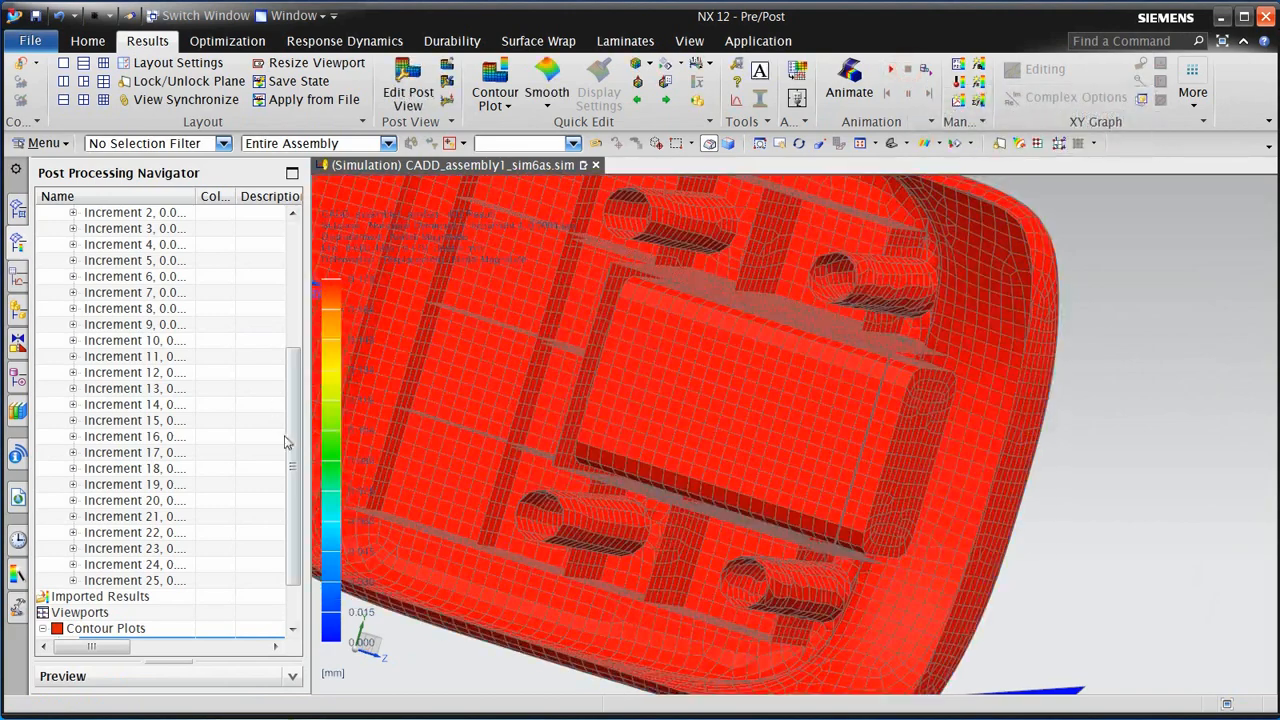
Plot the elemental stress of Increment 1 on the sectioned model, and examine its animation around the inner block and impact corner
scroll(285, 443, up, 5)
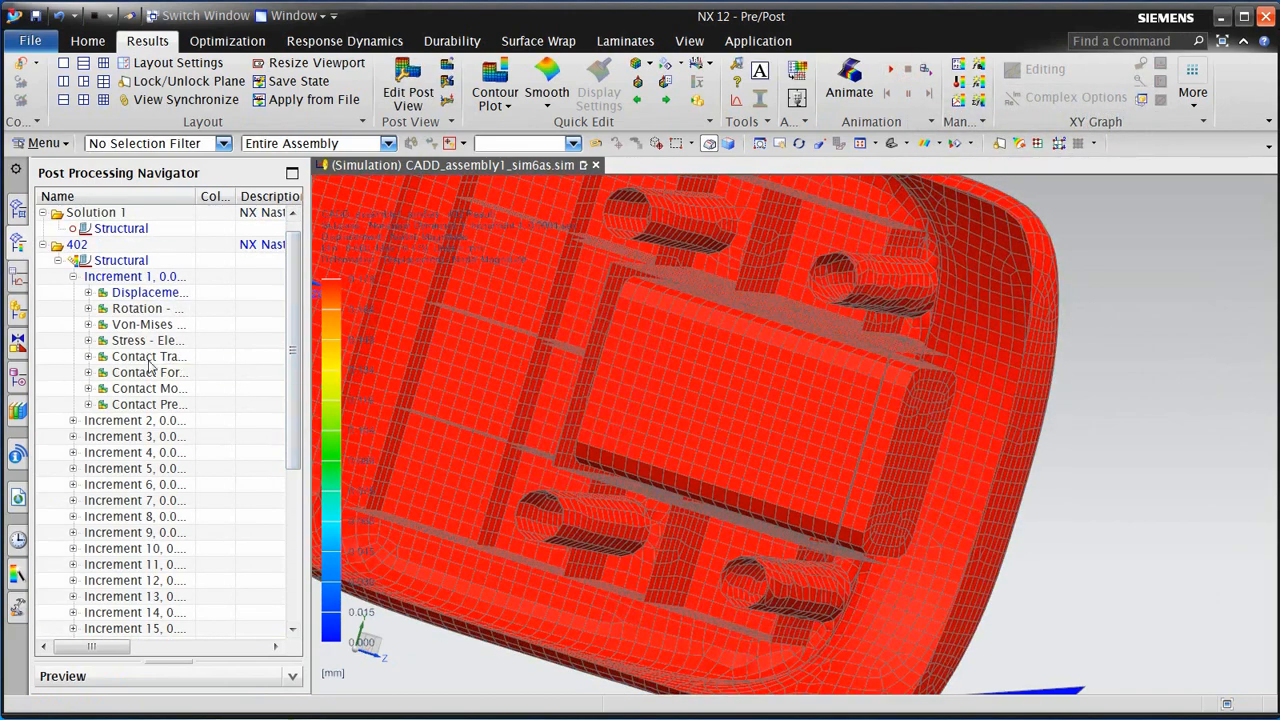
double_click(147, 340)
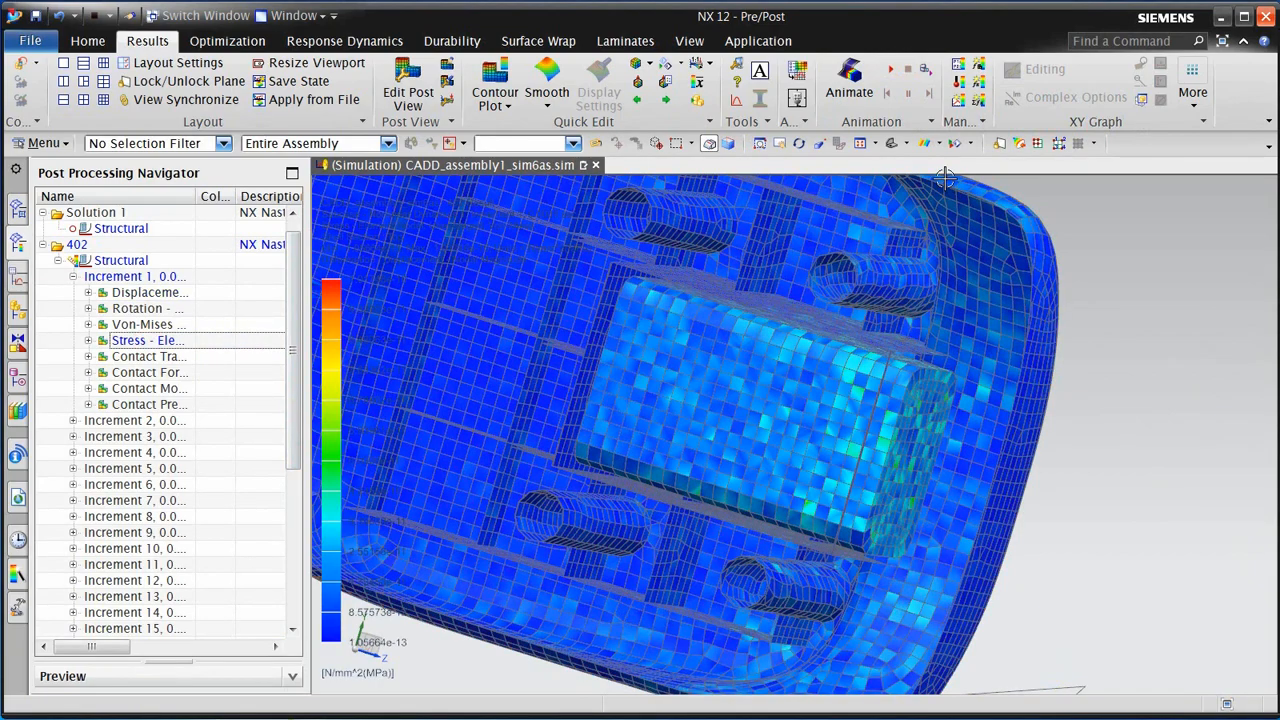
click(891, 72)
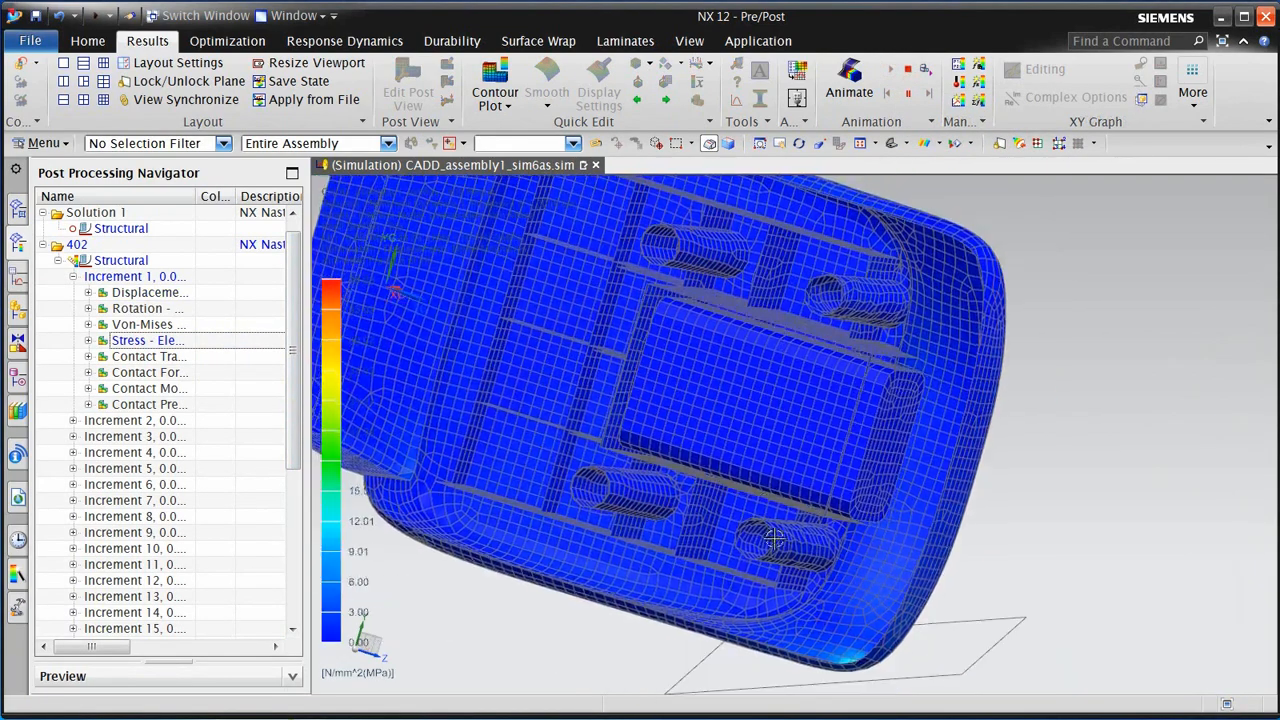
middle_drag(789, 556, 802, 565)
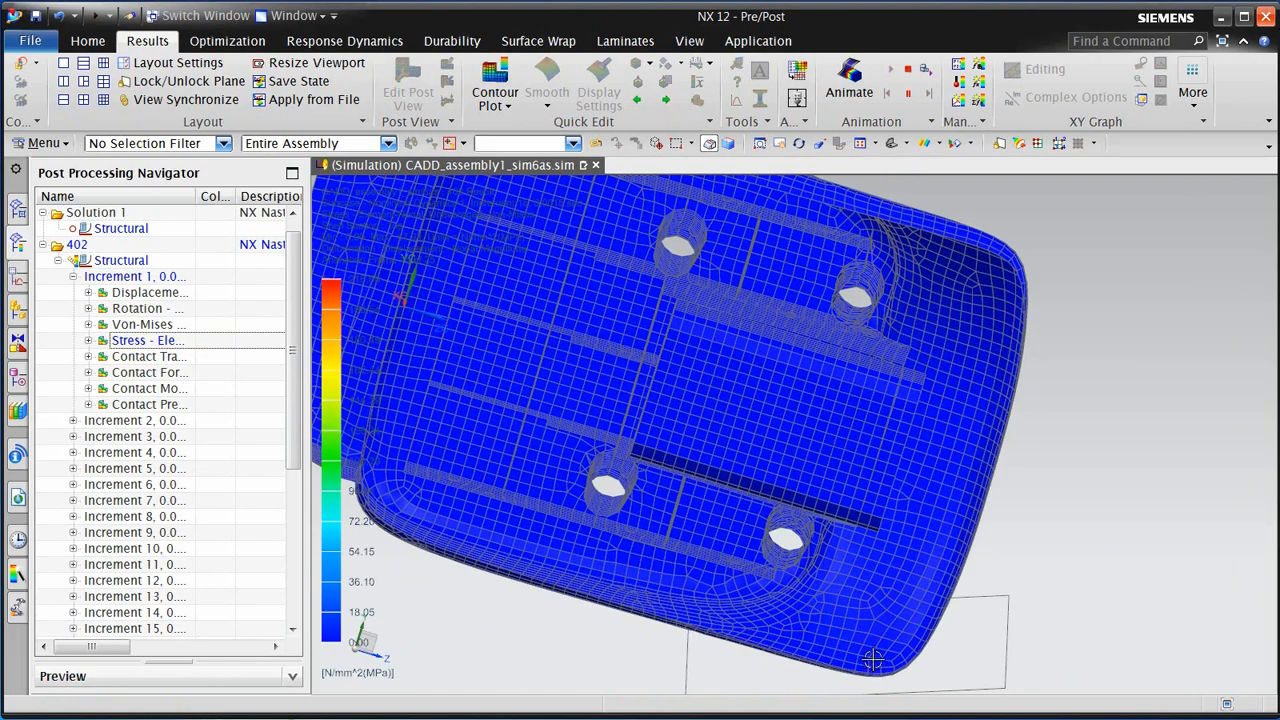
middle_drag(853, 596, 834, 311)
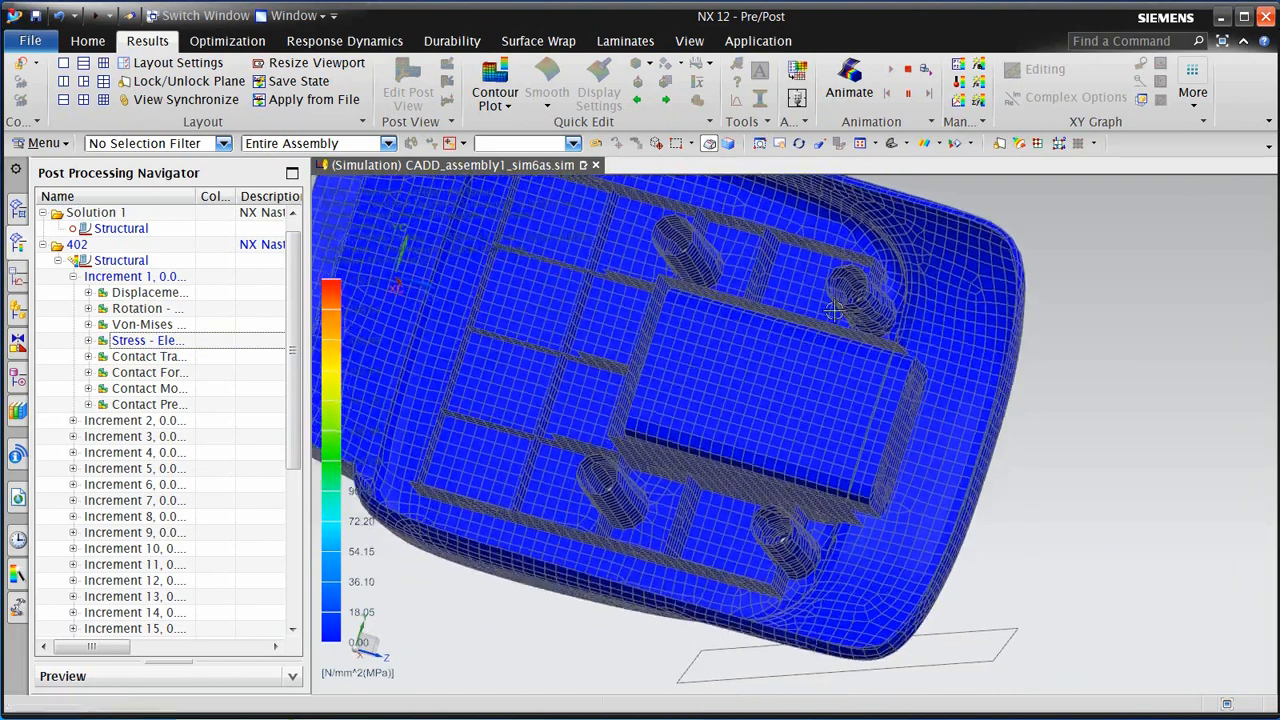
click(907, 76)
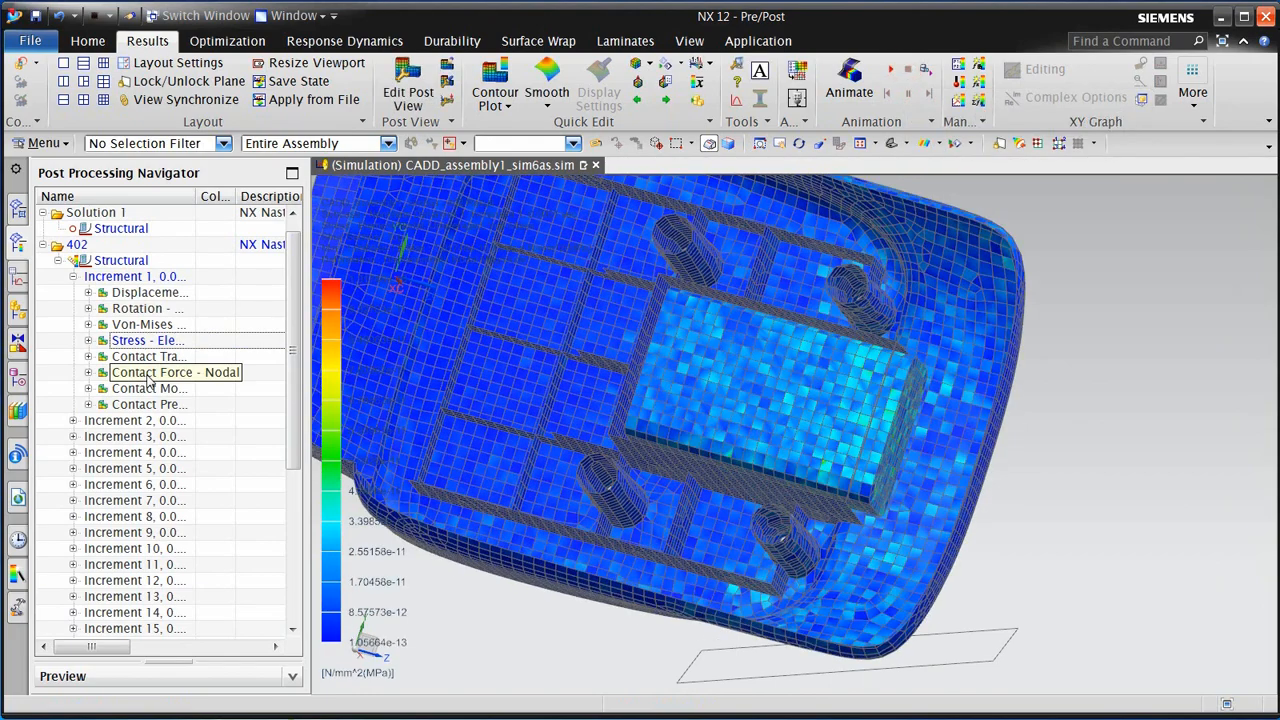
Plot the nodal contact force of Increment 1, and examine its animation on the inner block and the contact corner
click(148, 374)
double_click(148, 374)
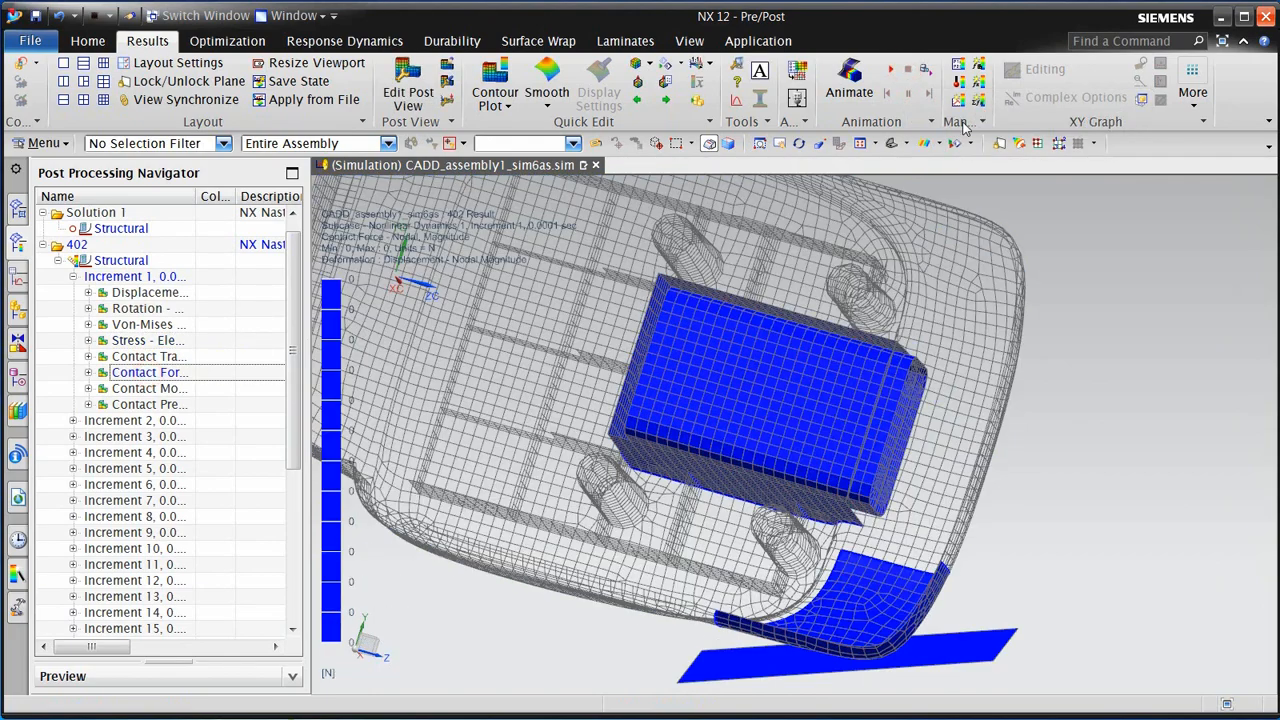
click(891, 70)
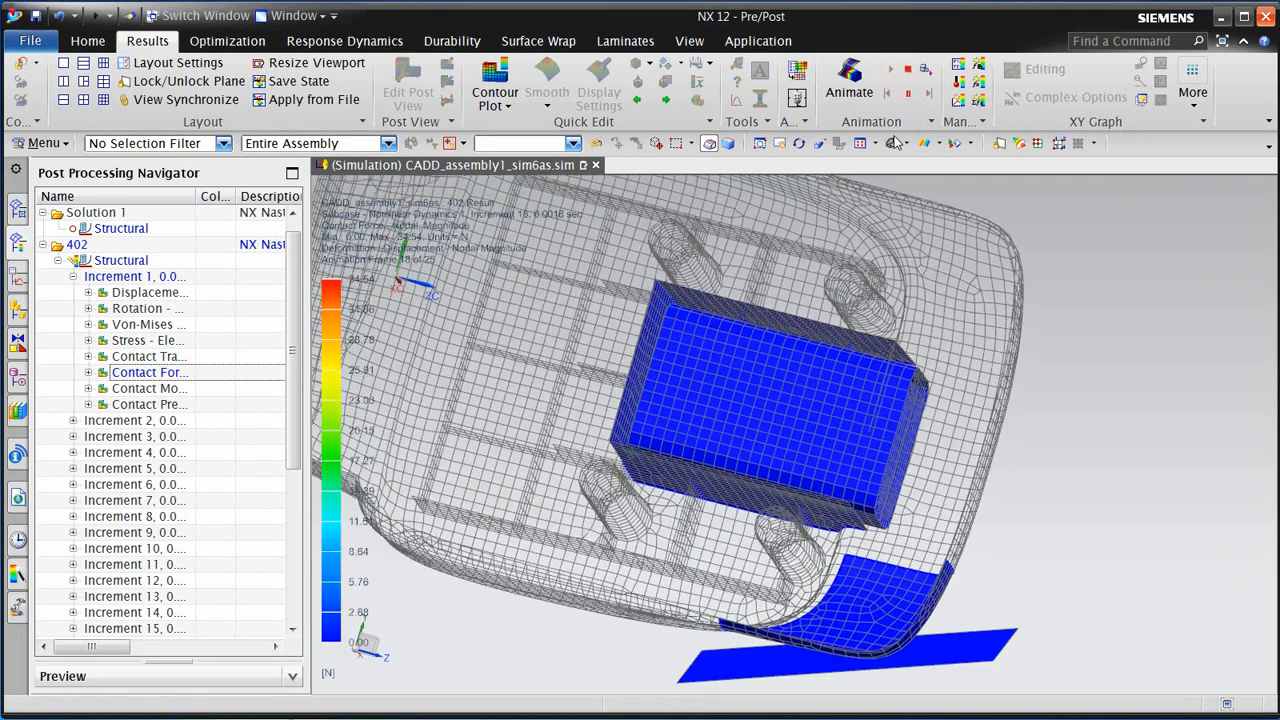
middle_drag(805, 480, 860, 545)
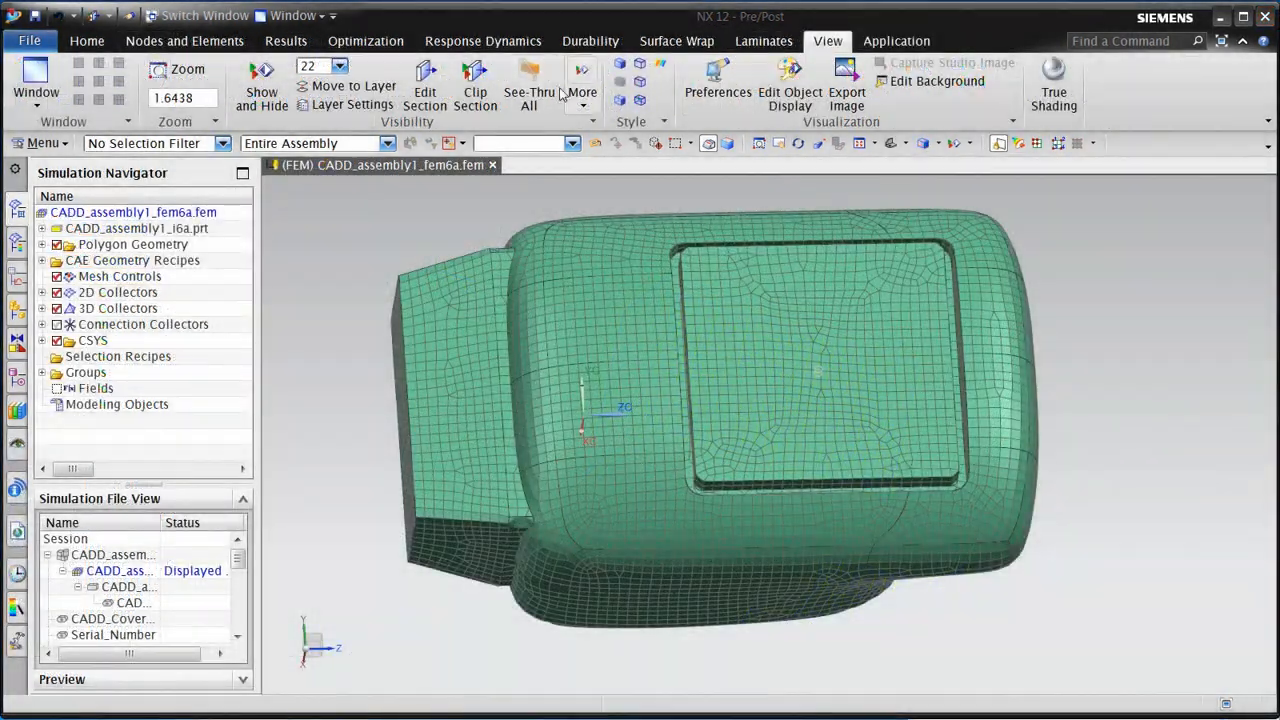
Turn on section clipping in the CADD_assembly1_fem6a FEM to expose the internal ribs near the coordinate system
click(471, 108)
scroll(590, 400, up, 3)
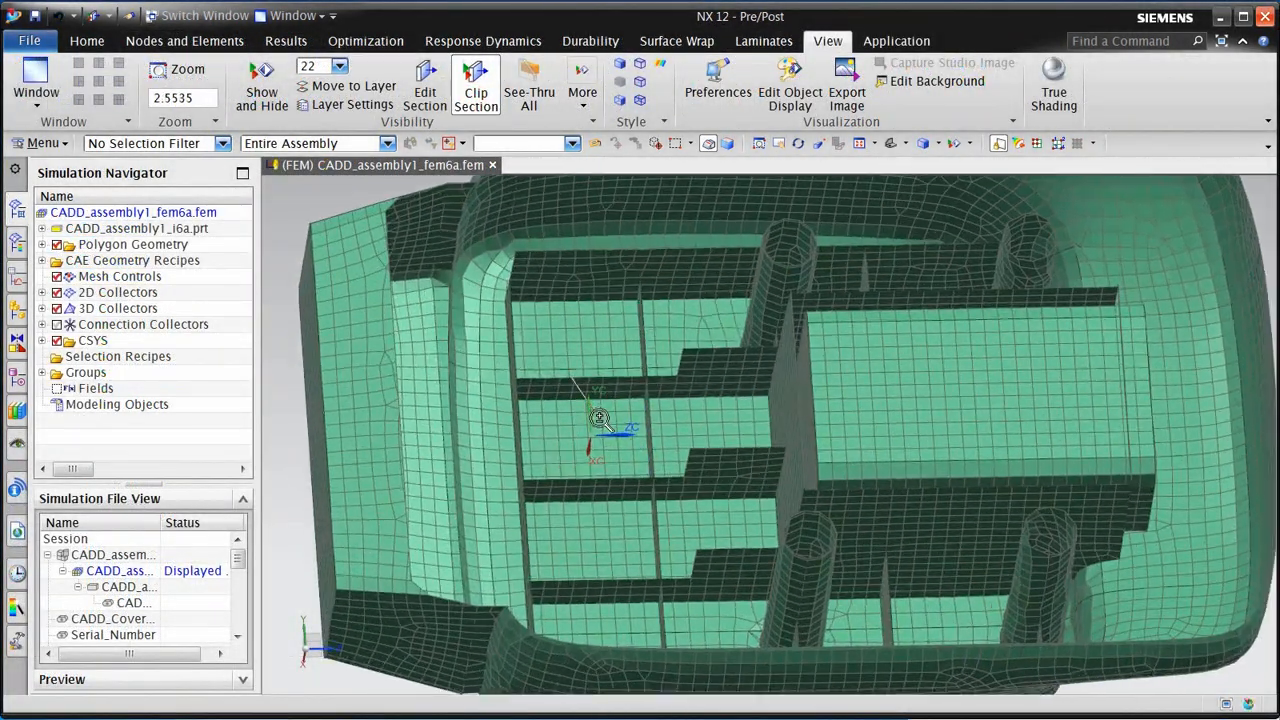
mouse_move(643, 400)
middle_down()
mouse_move(634, 366)
mouse_move(646, 378)
middle_up()
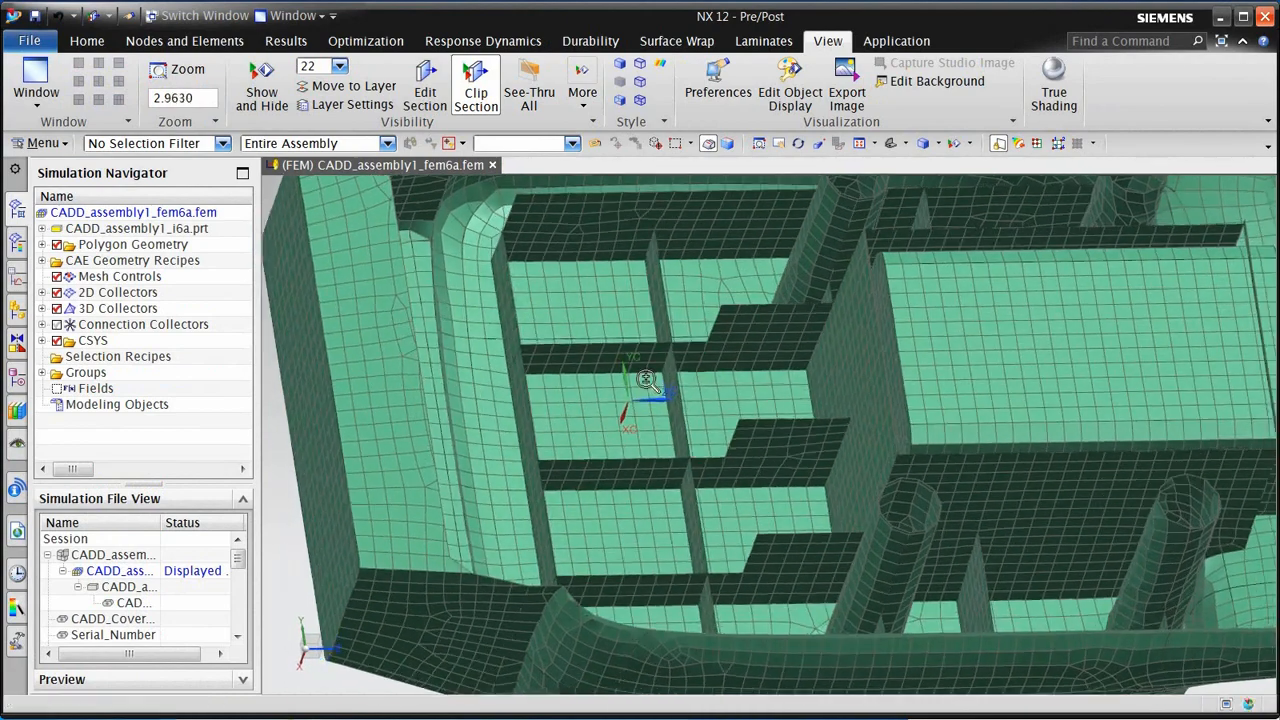
scroll(649, 390, up, 2)
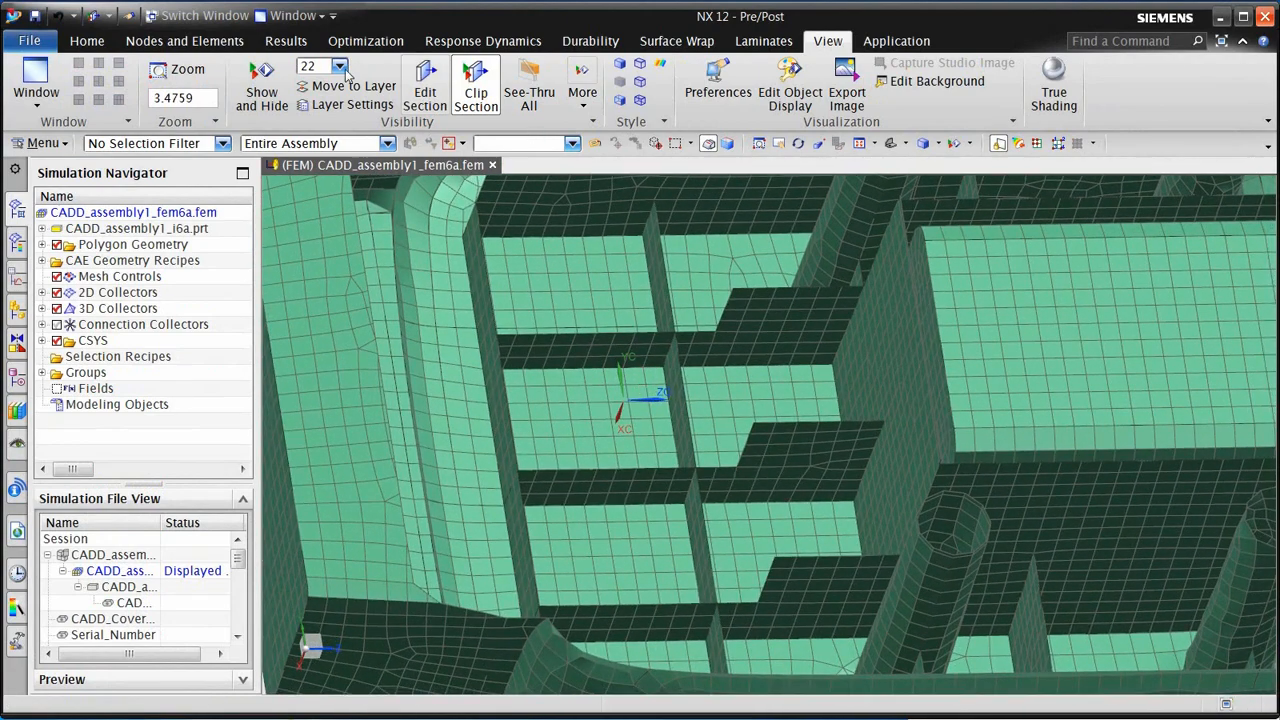
Start a Point to Point 1D connection with its source point at XC 0, YC 0, ZC 0 in the WCS
click(87, 40)
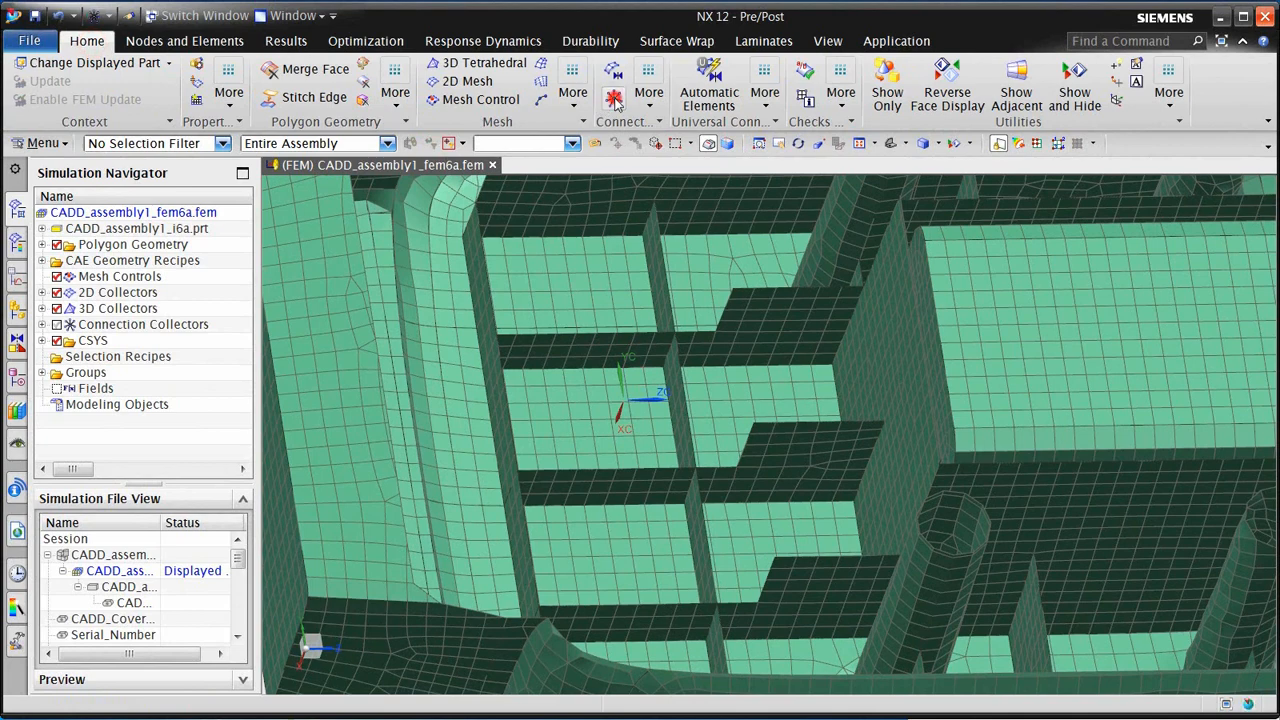
click(614, 98)
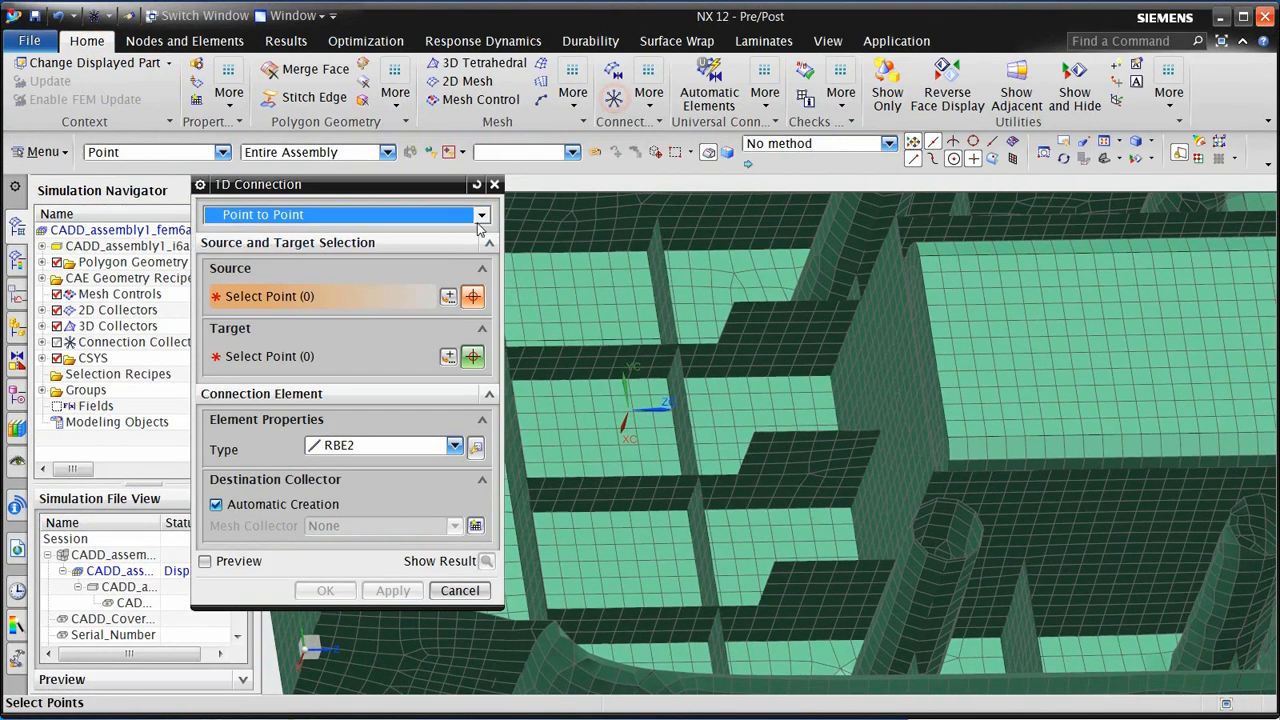
click(448, 296)
click(375, 327)
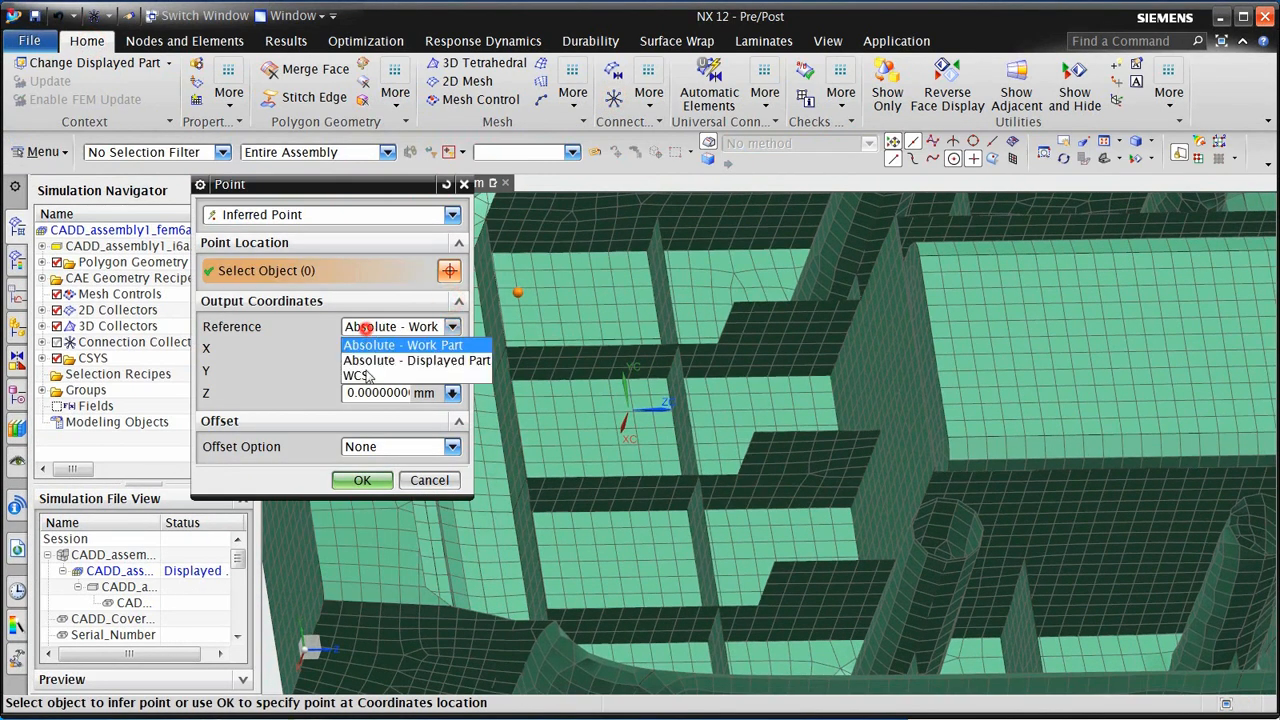
click(372, 376)
double_click(382, 348)
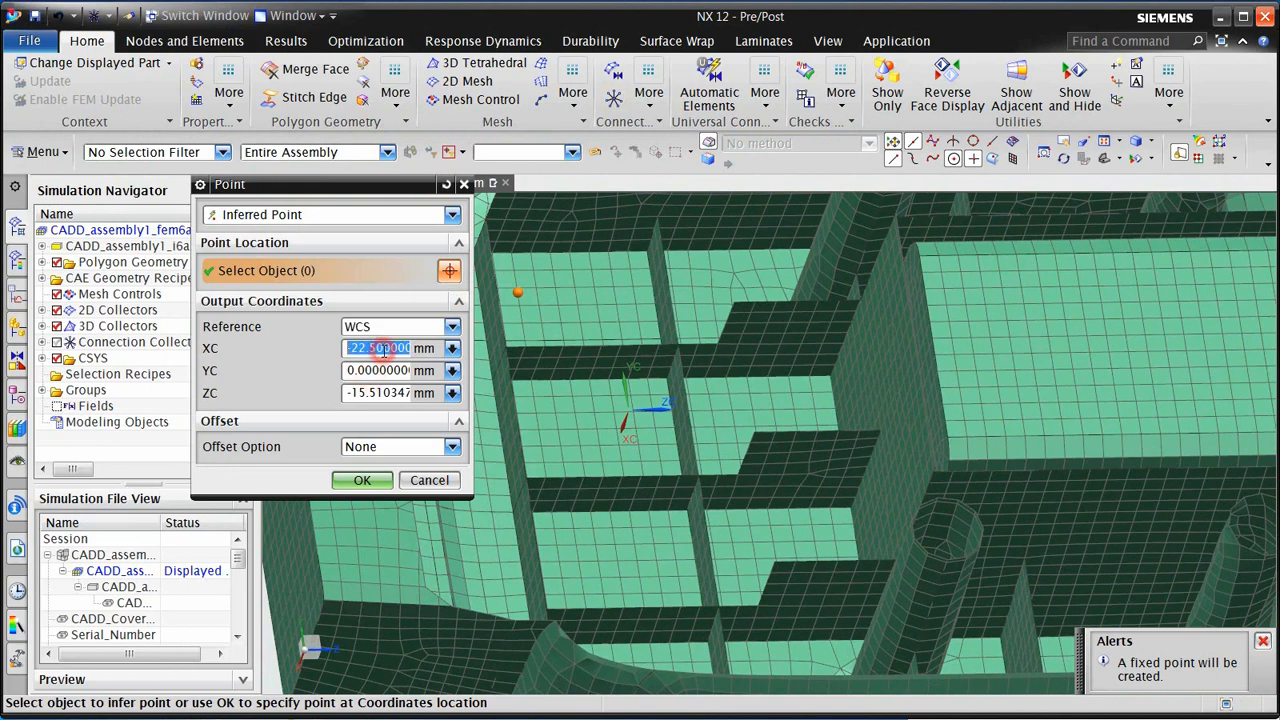
text(0)
key(Tab)
text(0)
key(Tab)
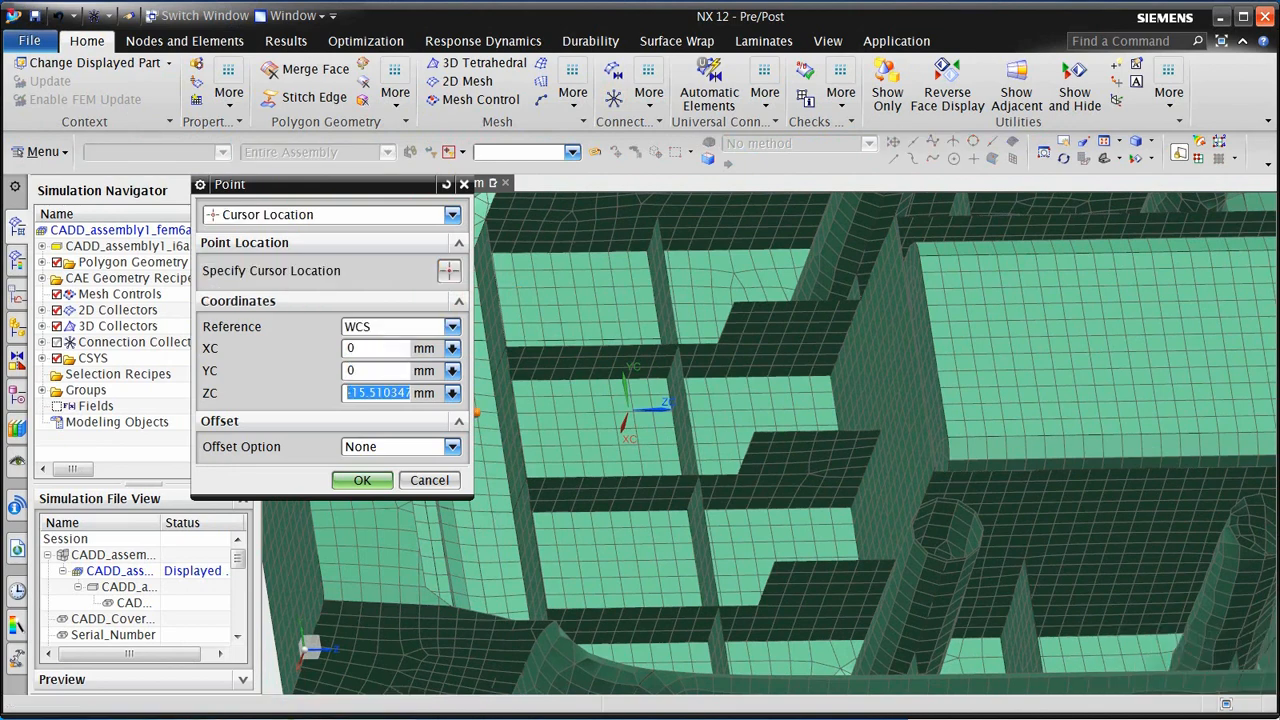
text(0)
click(350, 481)
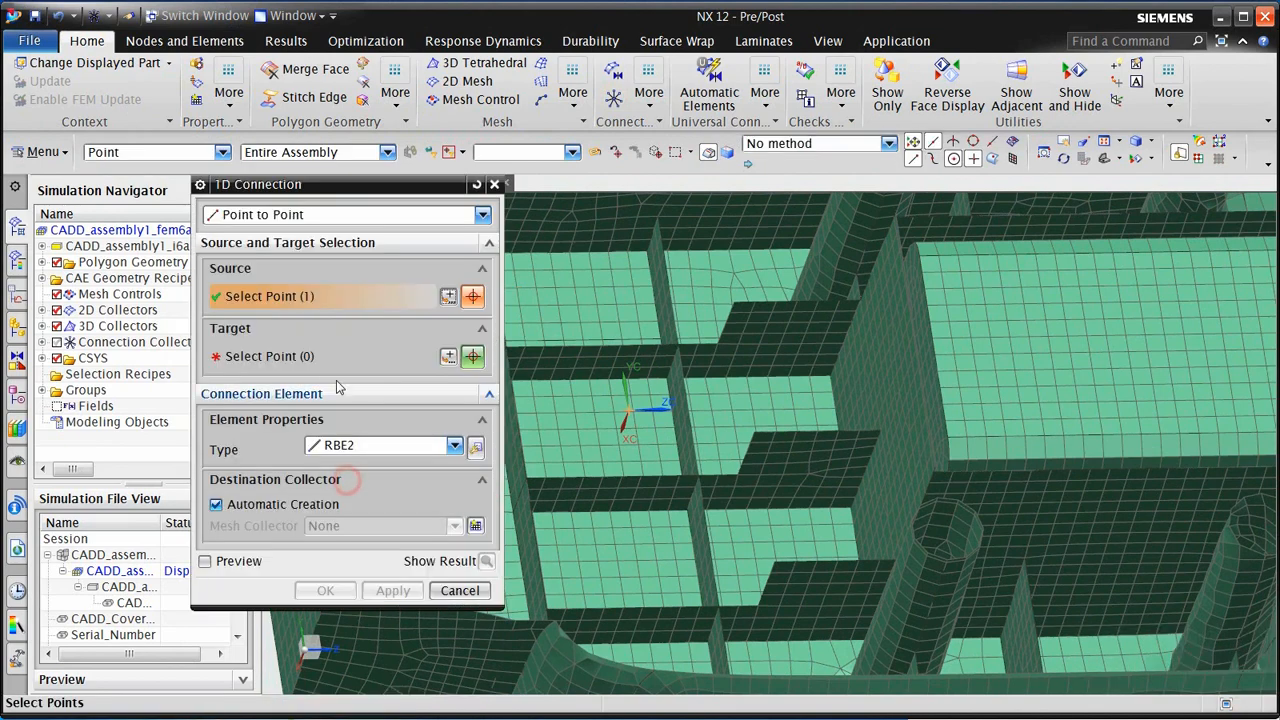
Pick three target points on the ribs around the source point and create the RBE2 connection
click(738, 476)
click(508, 344)
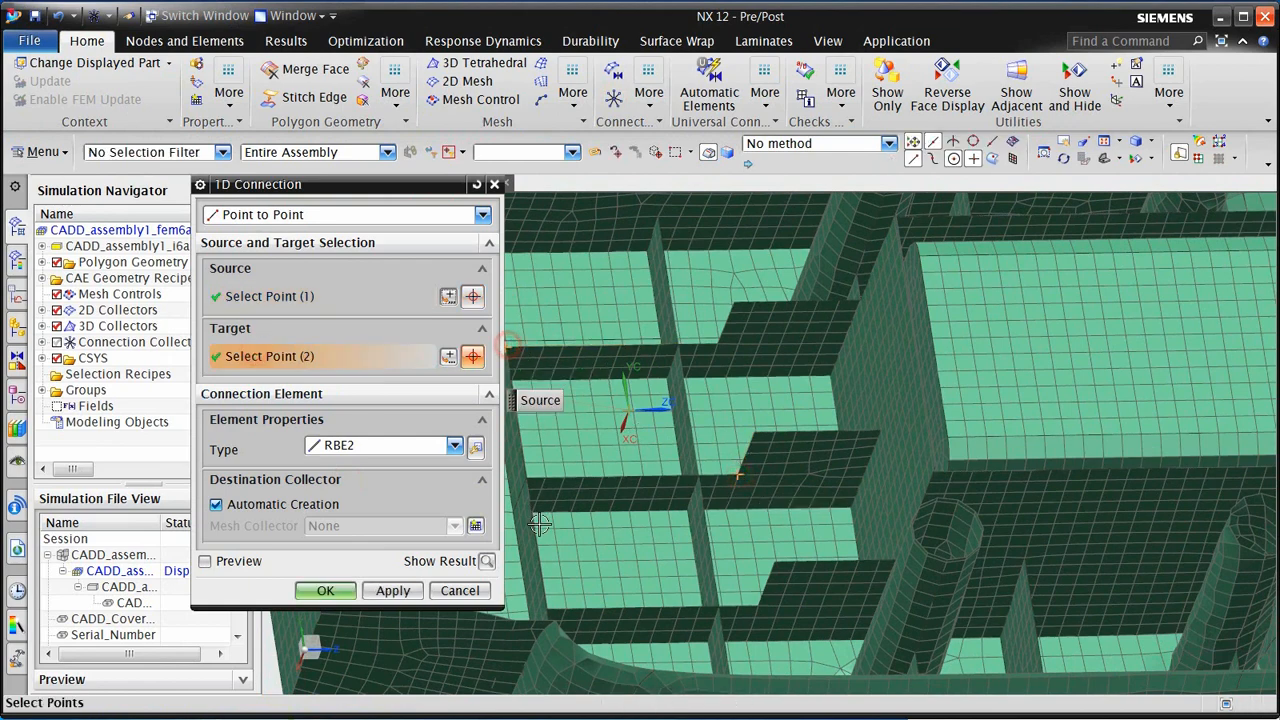
click(549, 605)
click(330, 591)
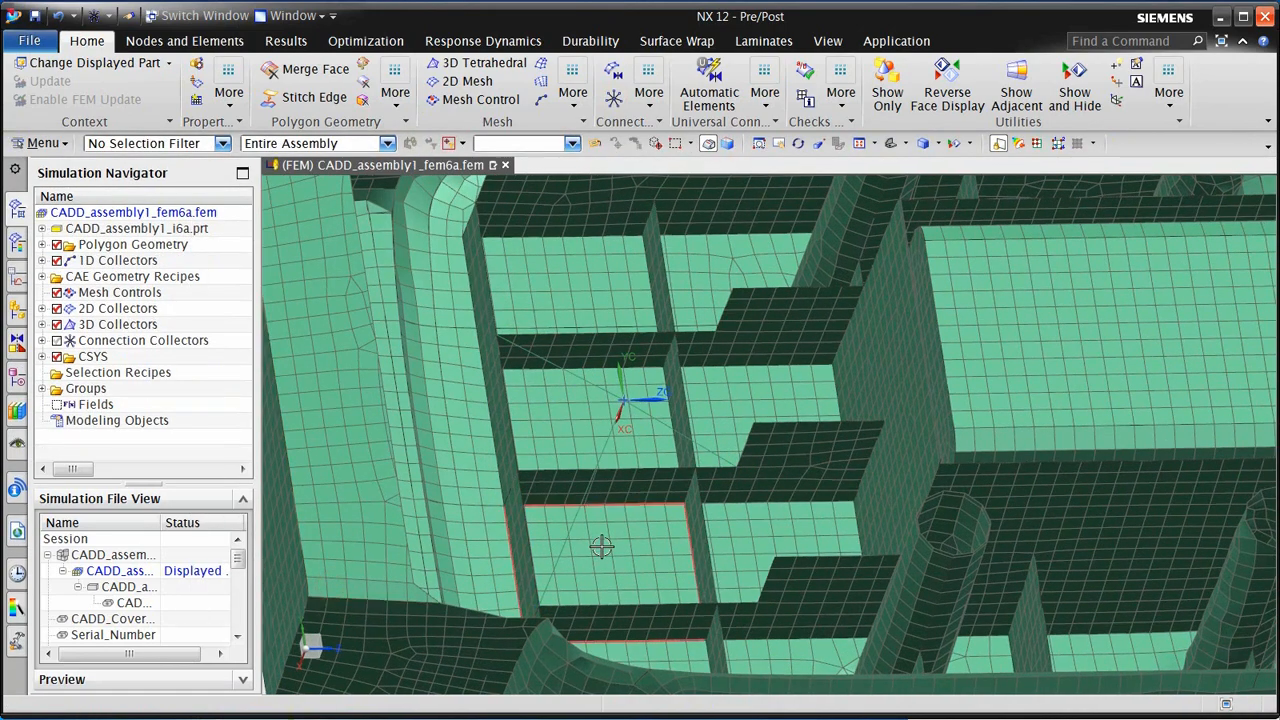
Turn off section clipping in the FEM and make the CADD_assembly1_sim6a simulation the displayed part
middle_drag(603, 543, 474, 469)
scroll(474, 469, down, 5)
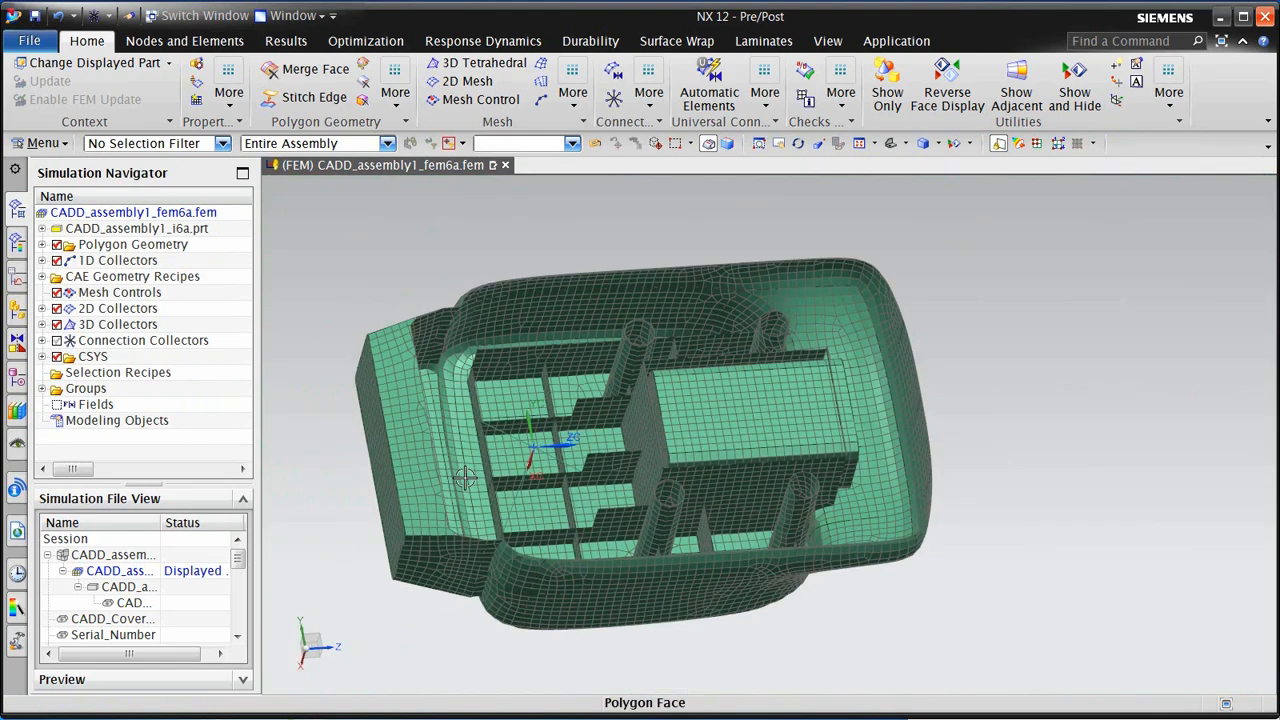
click(828, 40)
click(476, 84)
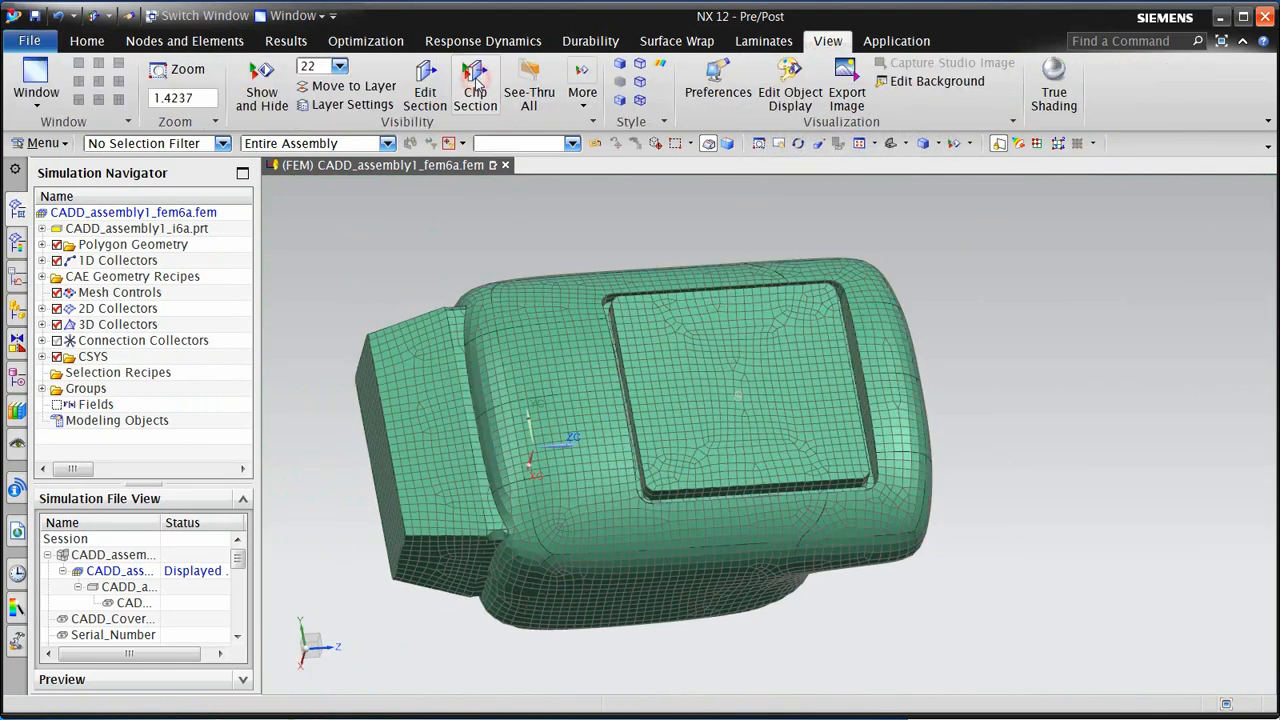
double_click(118, 554)
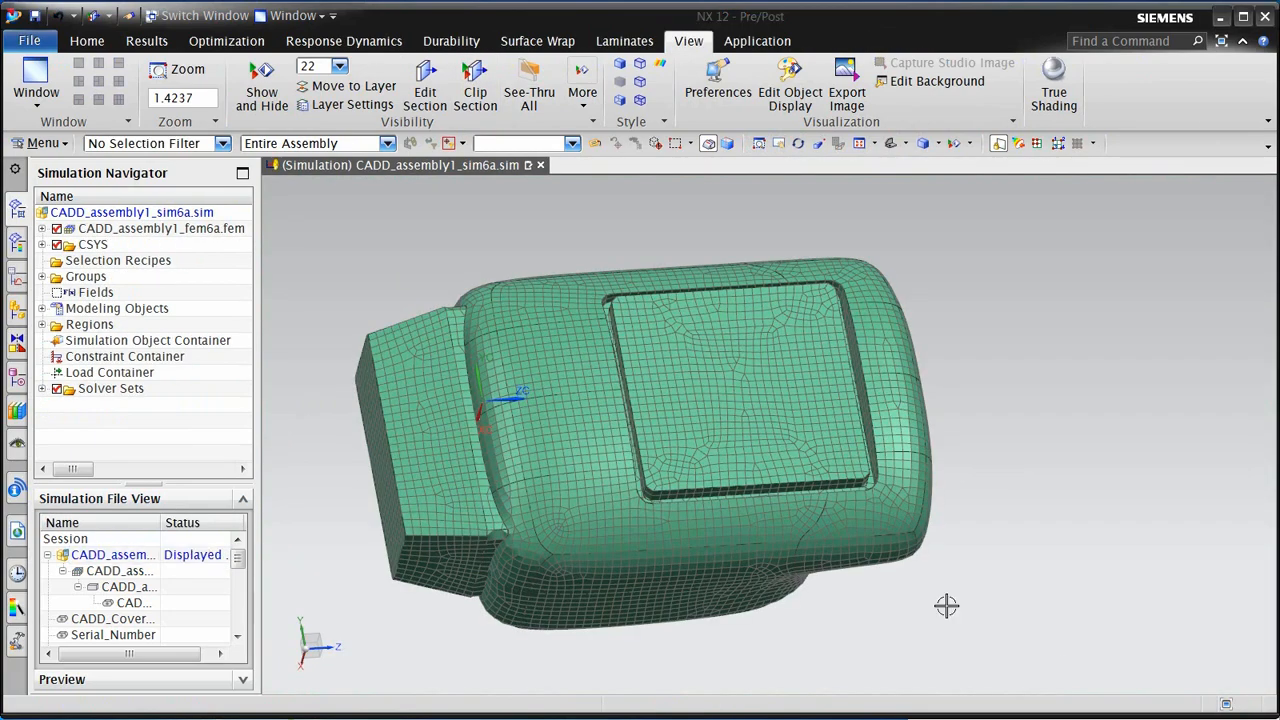
Create a new NX Nastran structural solution of type SOL 103 Response Dynamics in the simulation
right_click(178, 212)
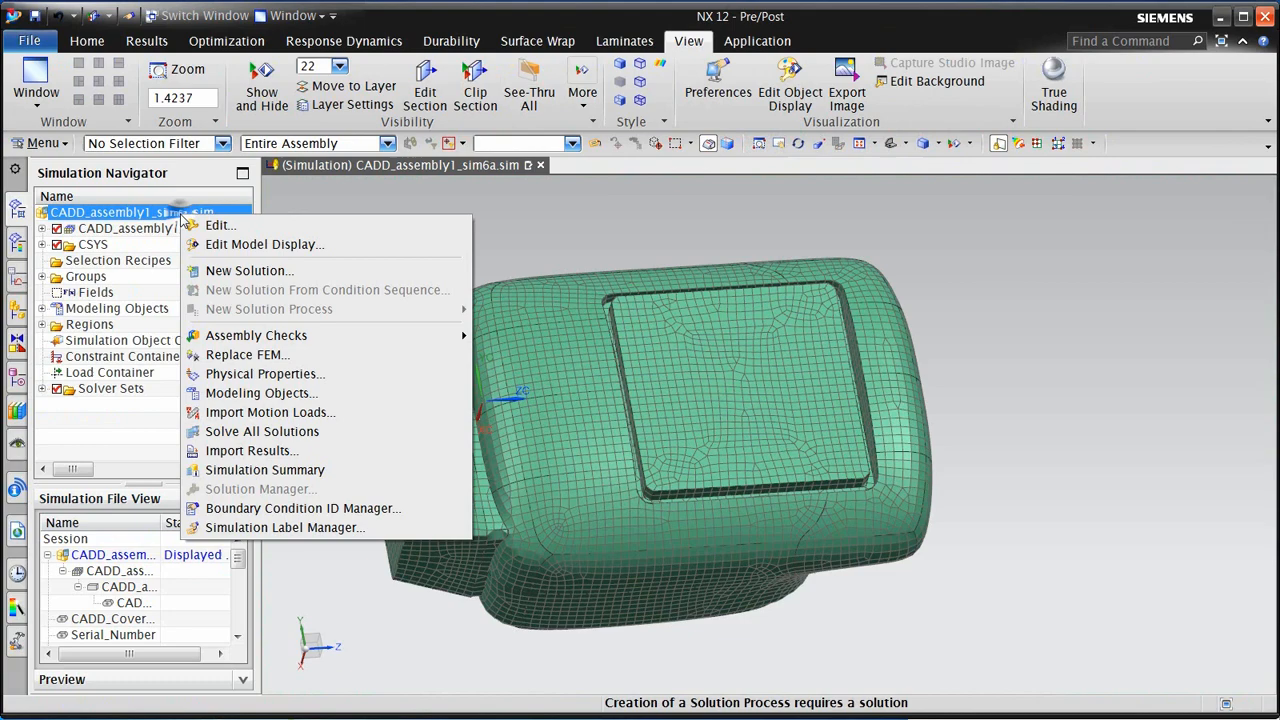
click(224, 274)
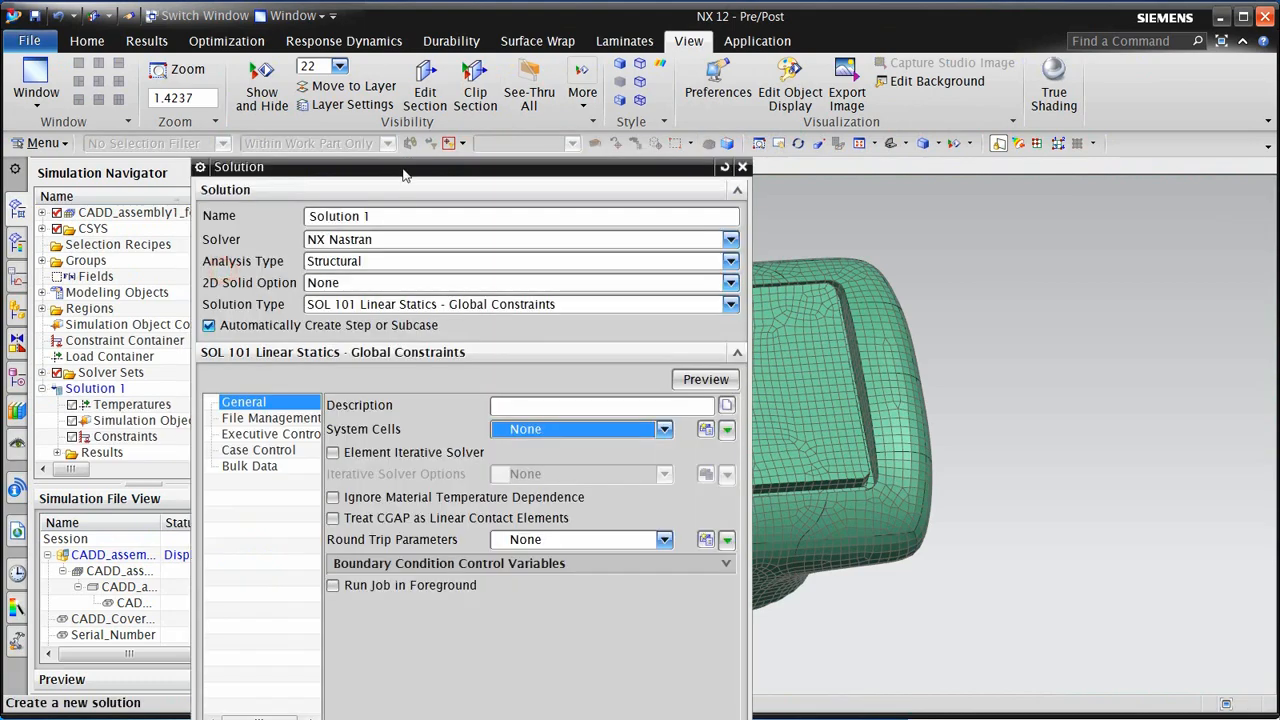
drag(404, 174, 348, 66)
click(352, 195)
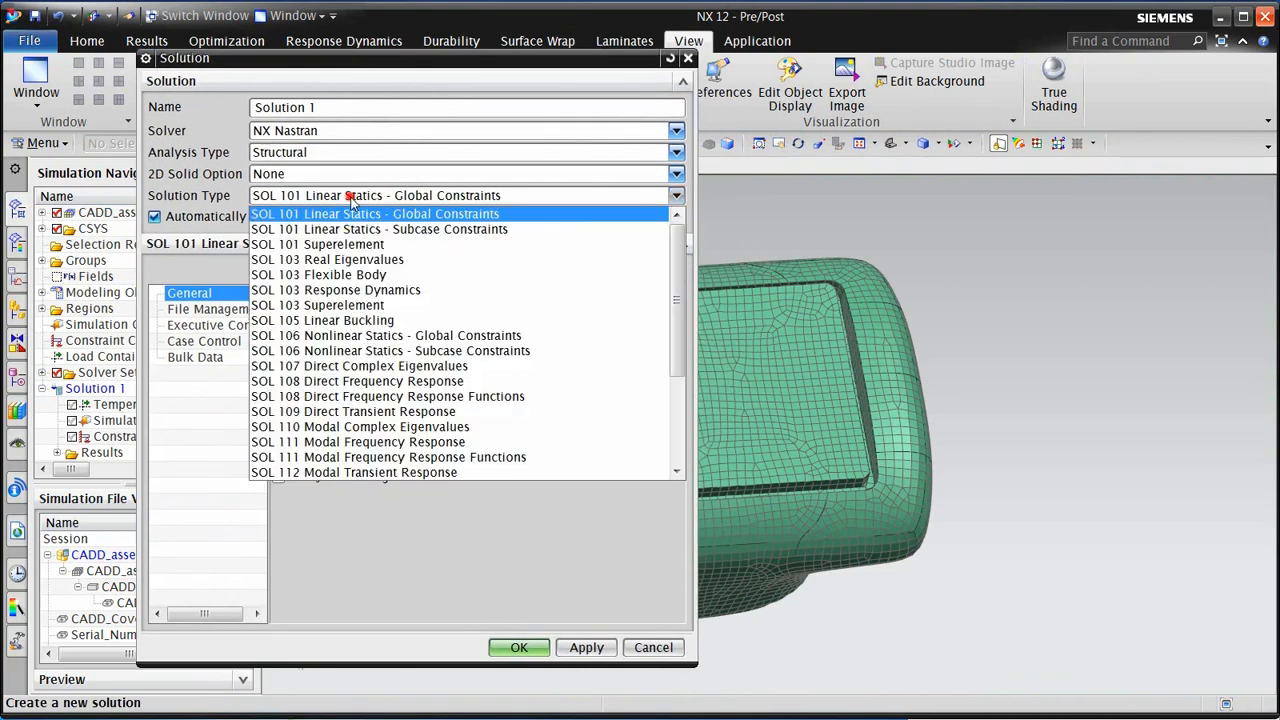
click(350, 289)
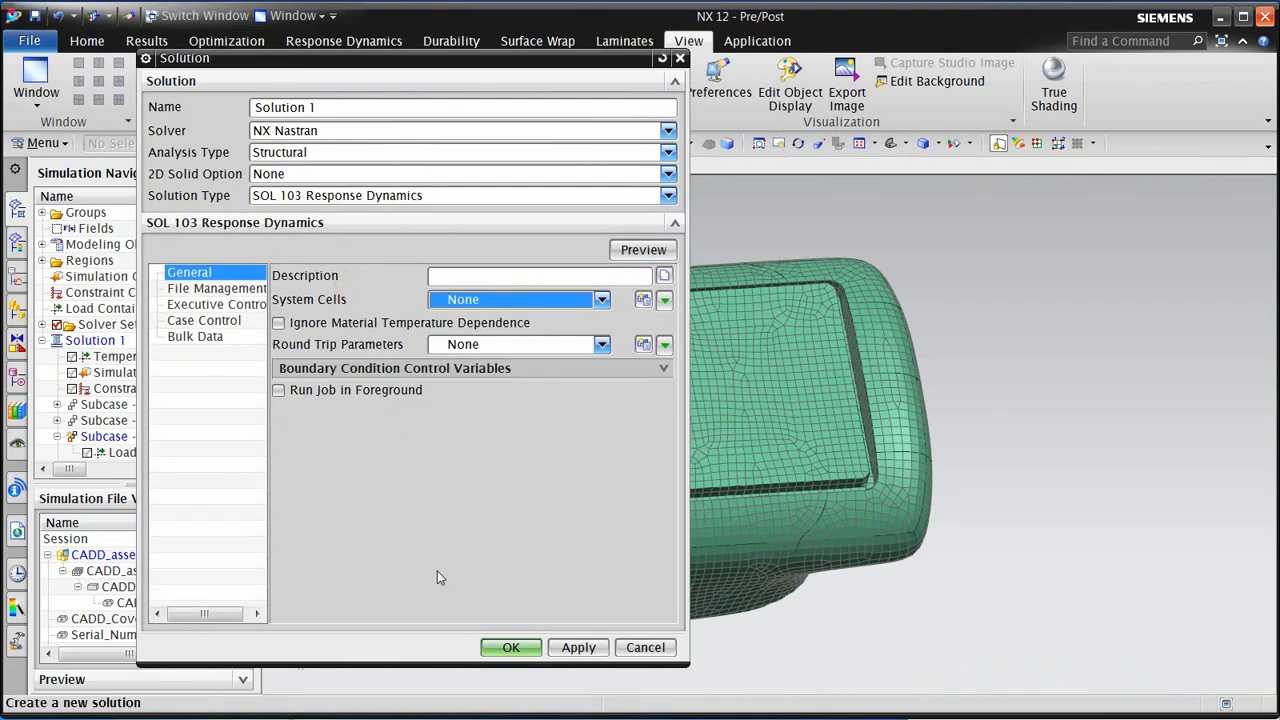
click(511, 648)
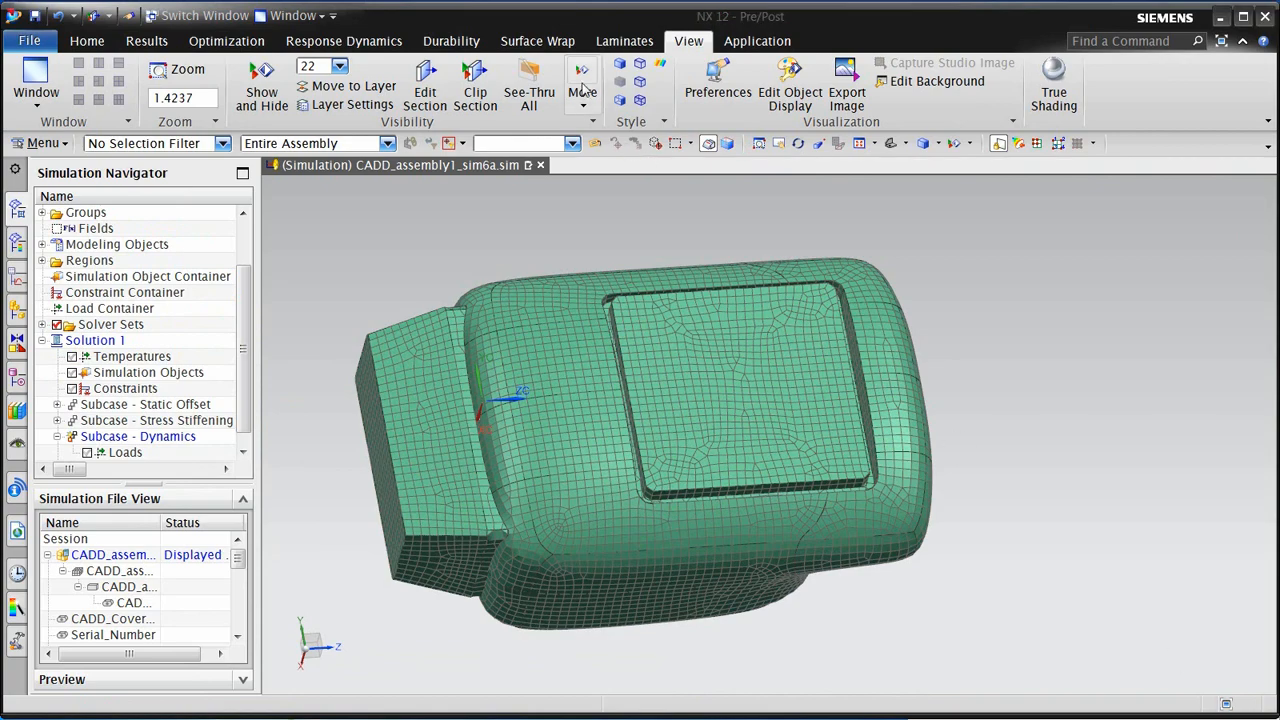
Turn on section clipping and create an Enforced Motion Location at the central point between the ribs, with DOF1 set to Enforced
click(473, 92)
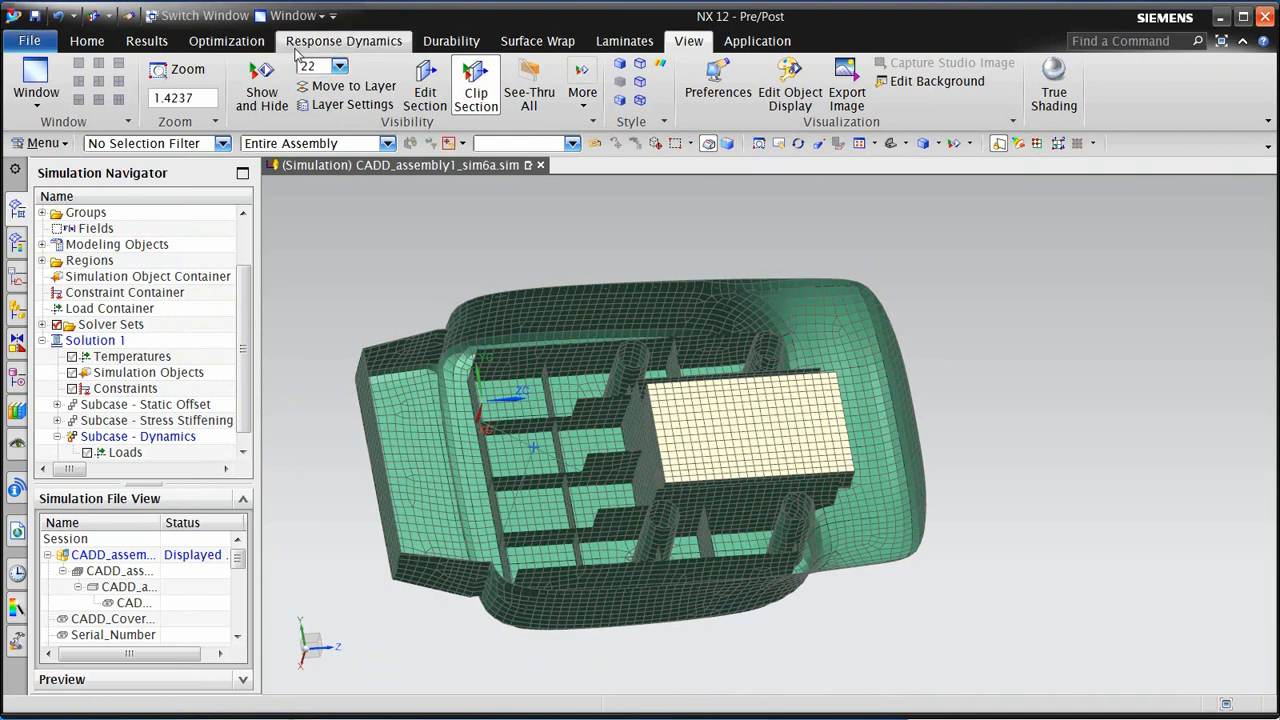
click(87, 41)
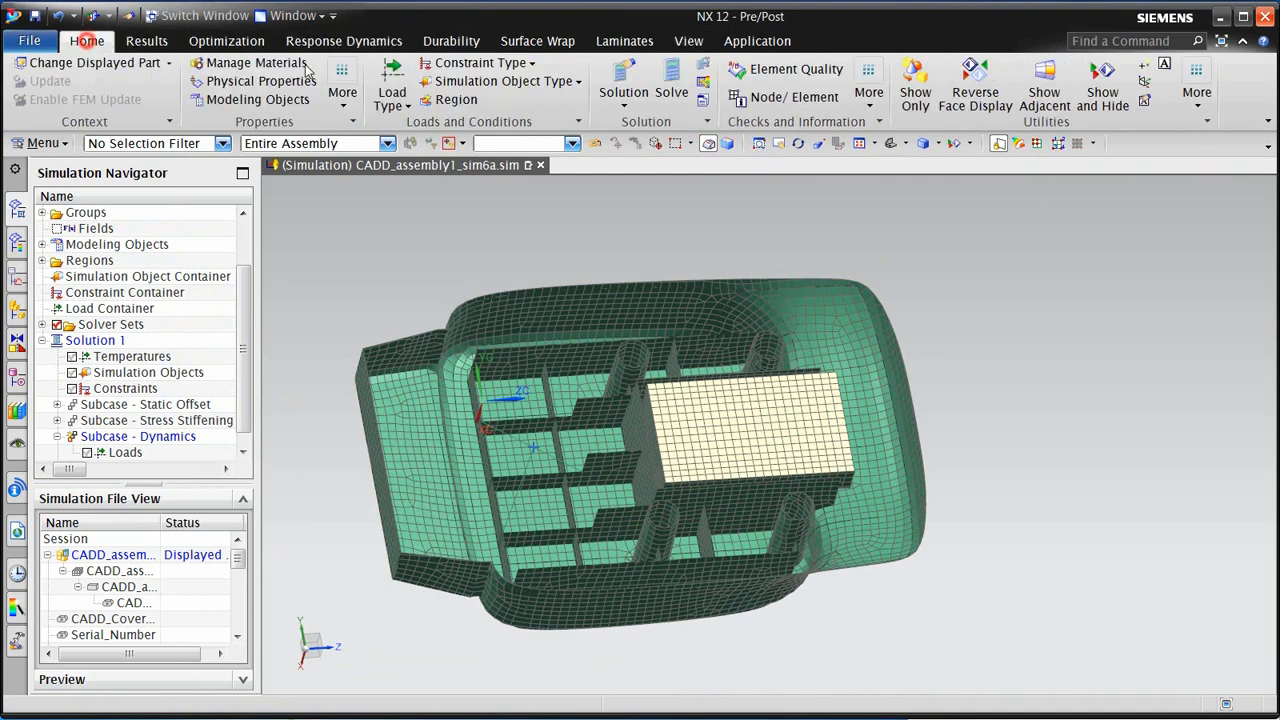
click(488, 63)
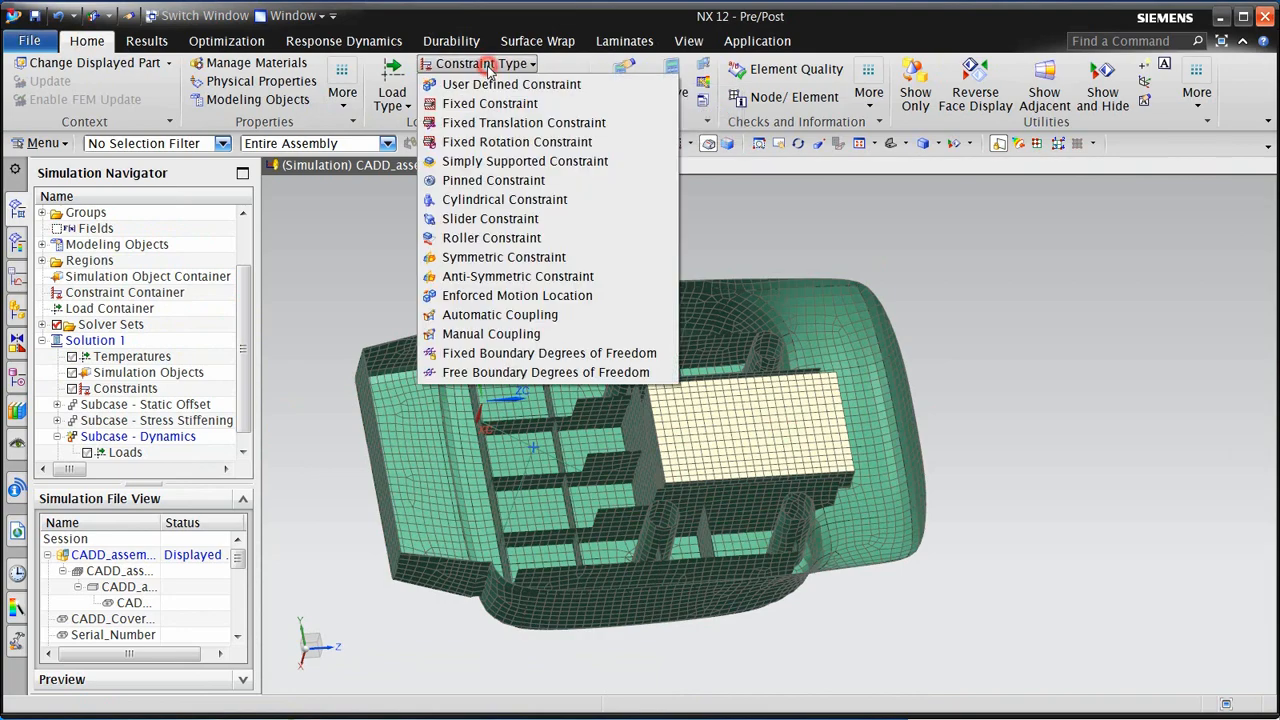
click(508, 295)
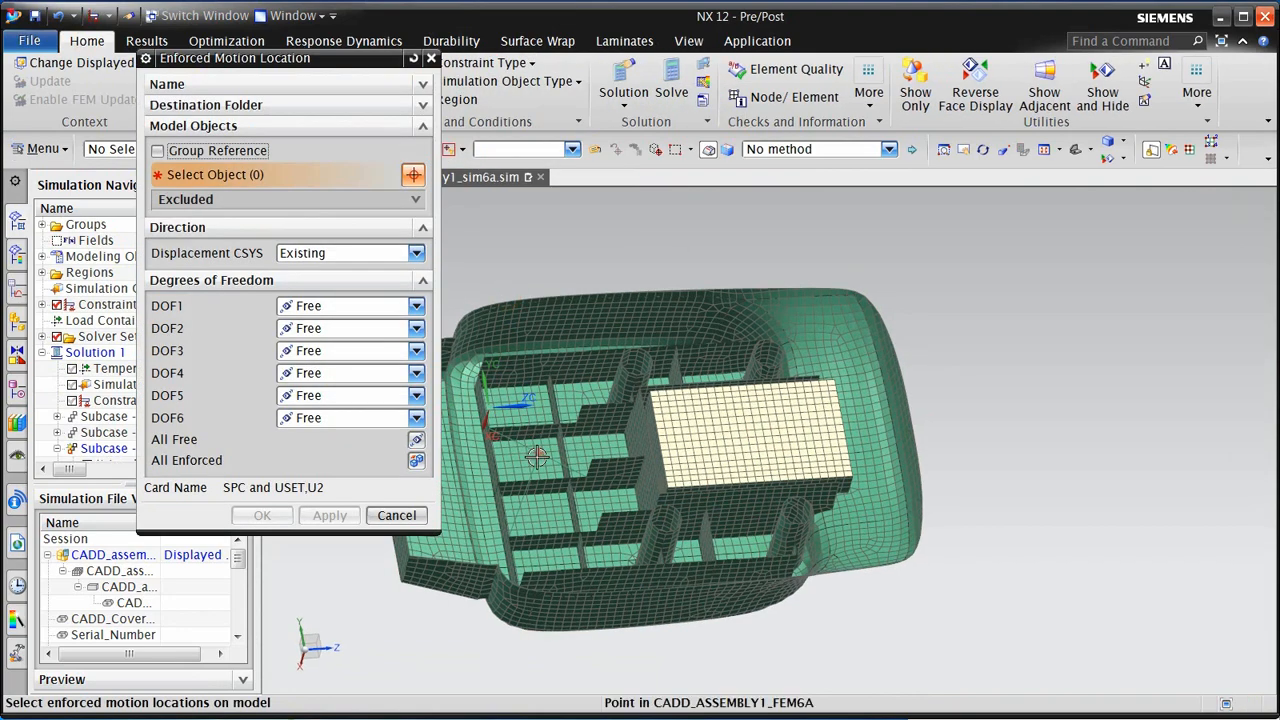
click(615, 470)
click(349, 306)
click(348, 343)
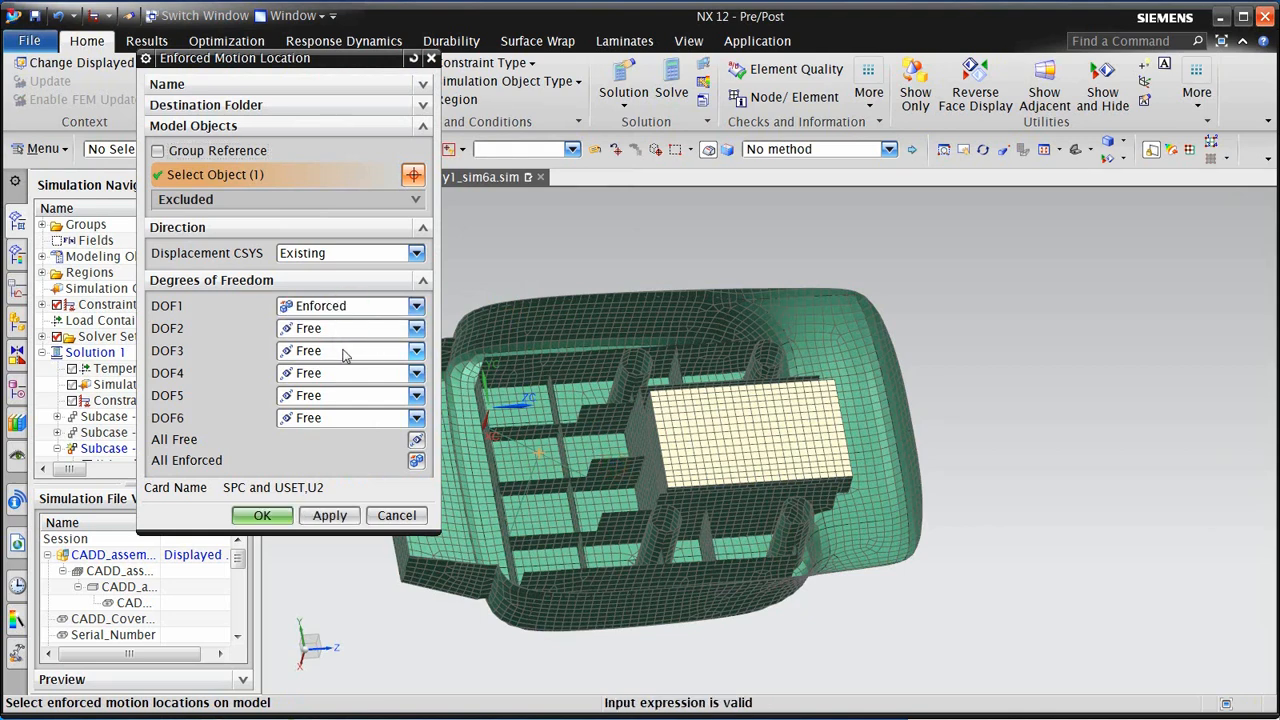
click(262, 515)
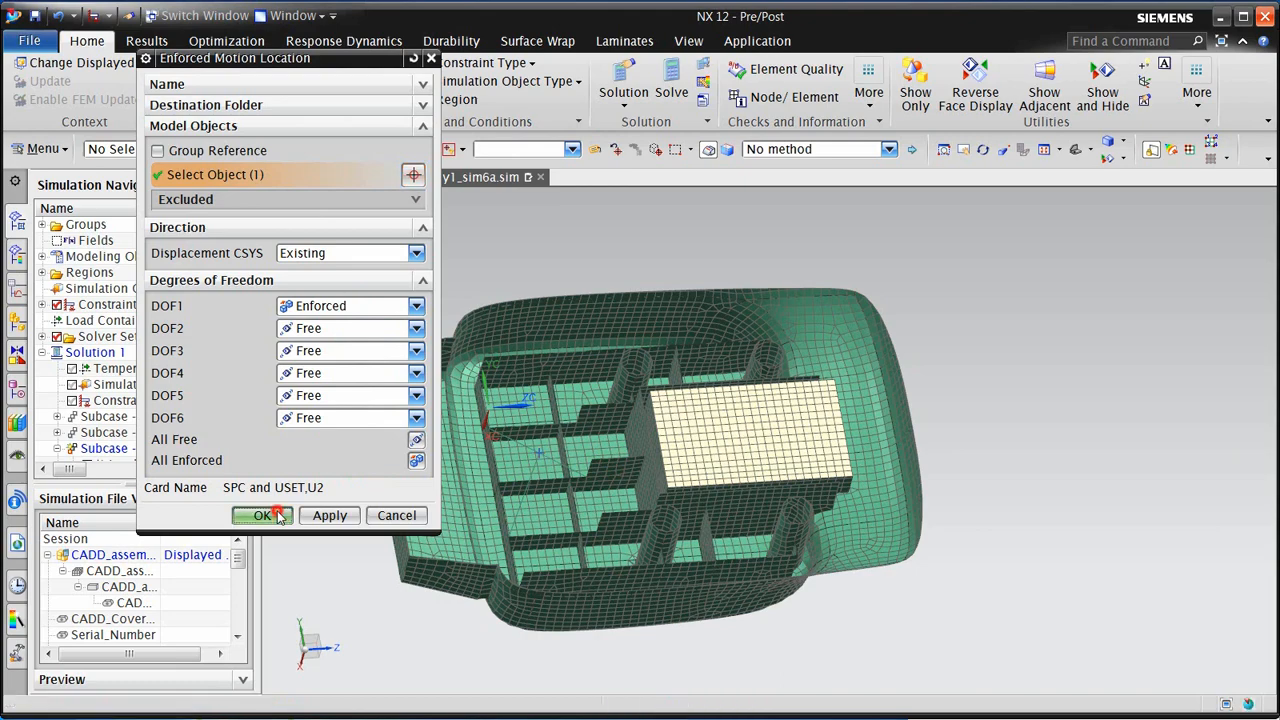
Add a user-defined SPC constraint on the central point with DOF1 free and DOF2 through DOF6 fixed
click(472, 63)
click(476, 85)
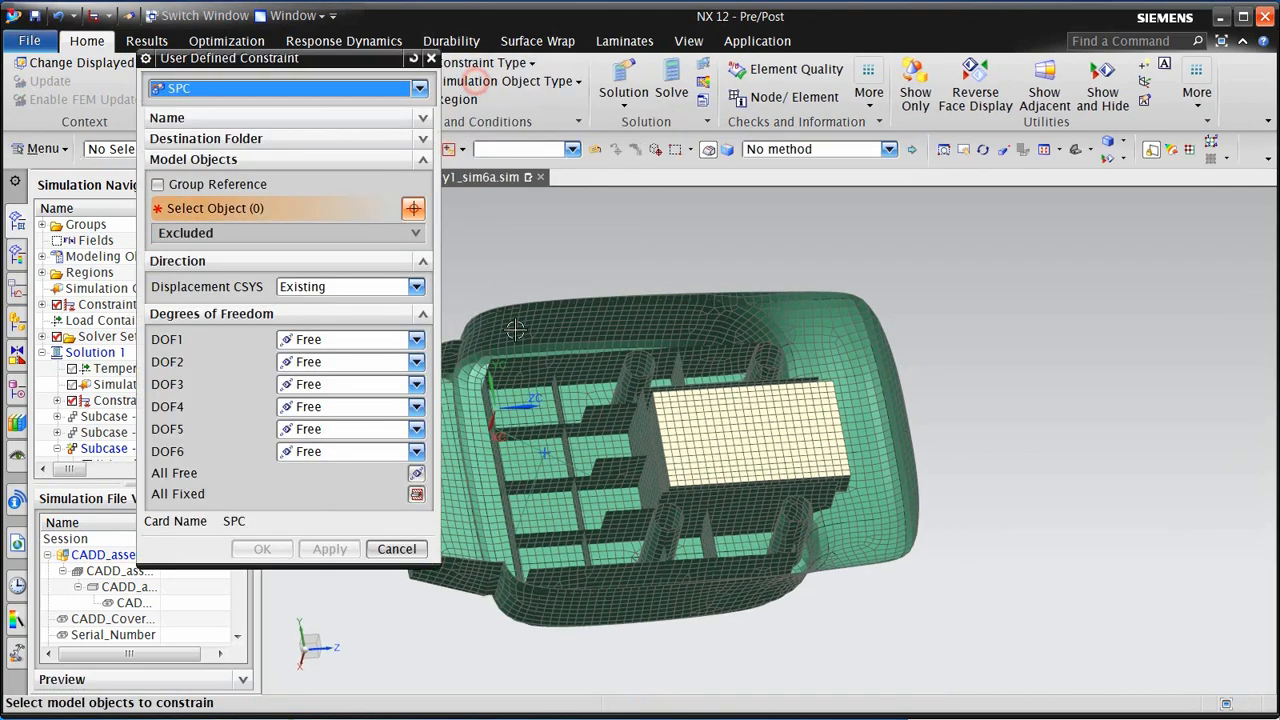
click(546, 454)
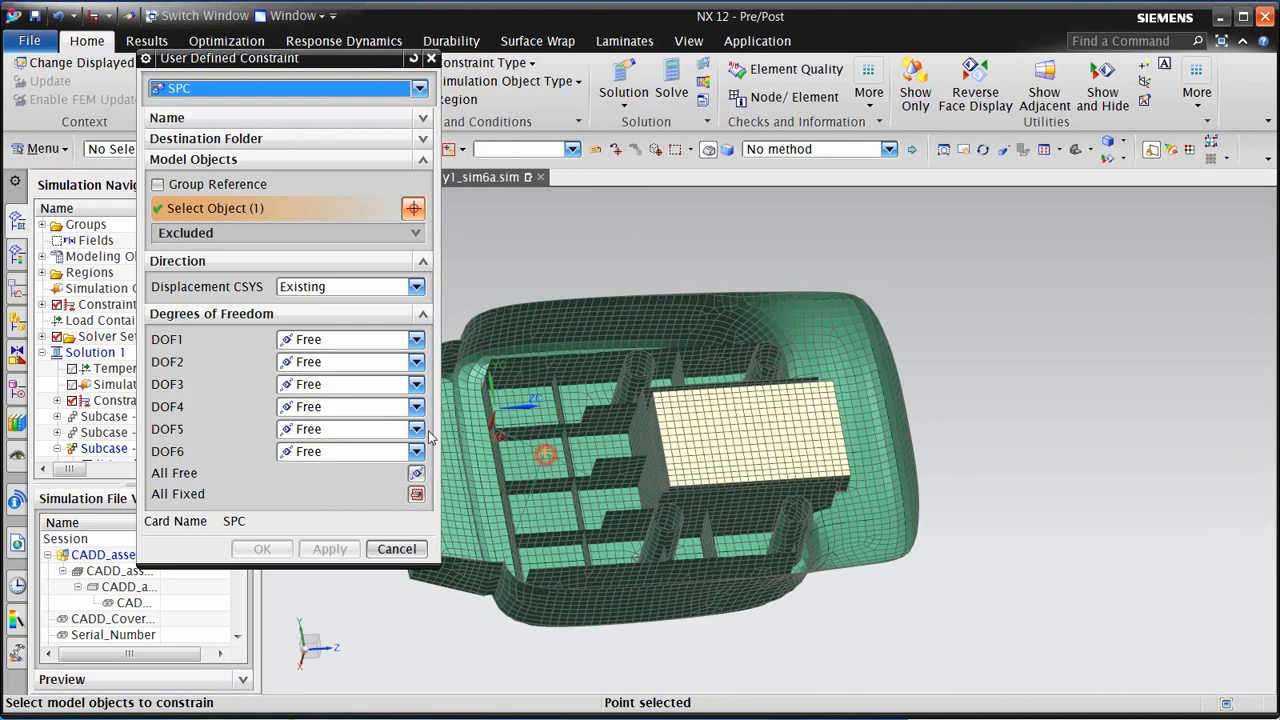
click(416, 493)
click(391, 339)
click(392, 368)
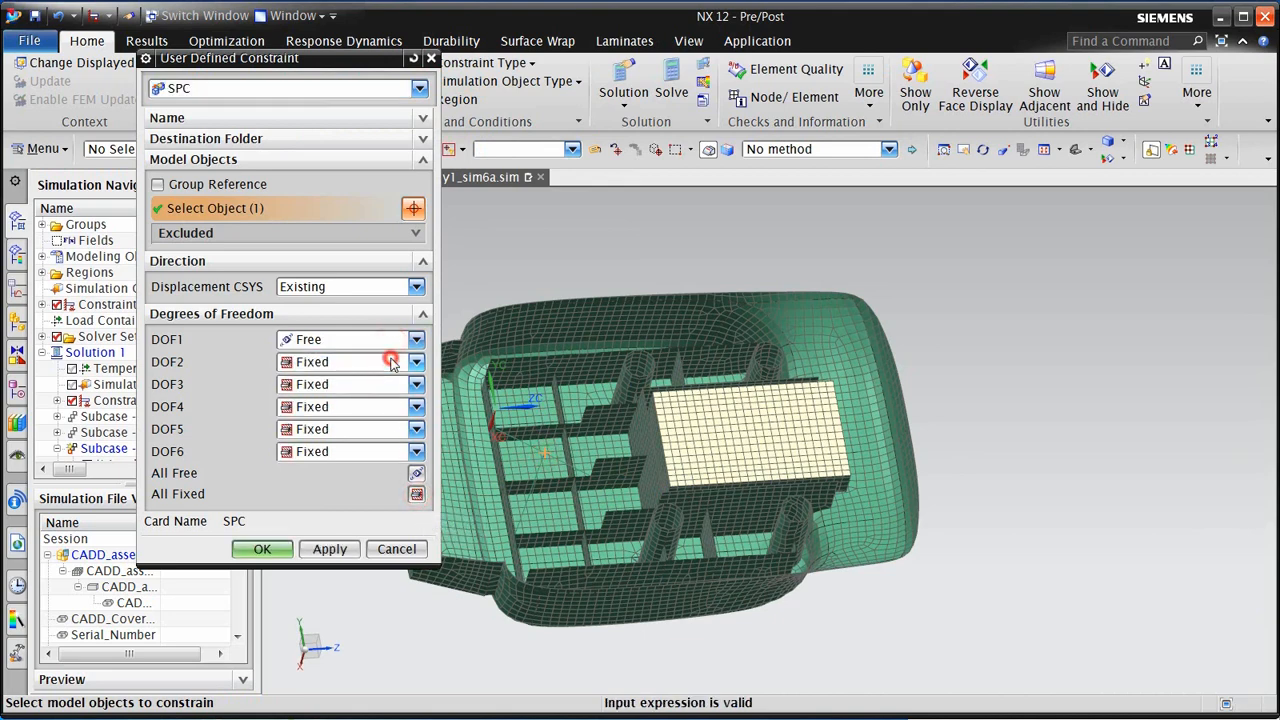
click(261, 550)
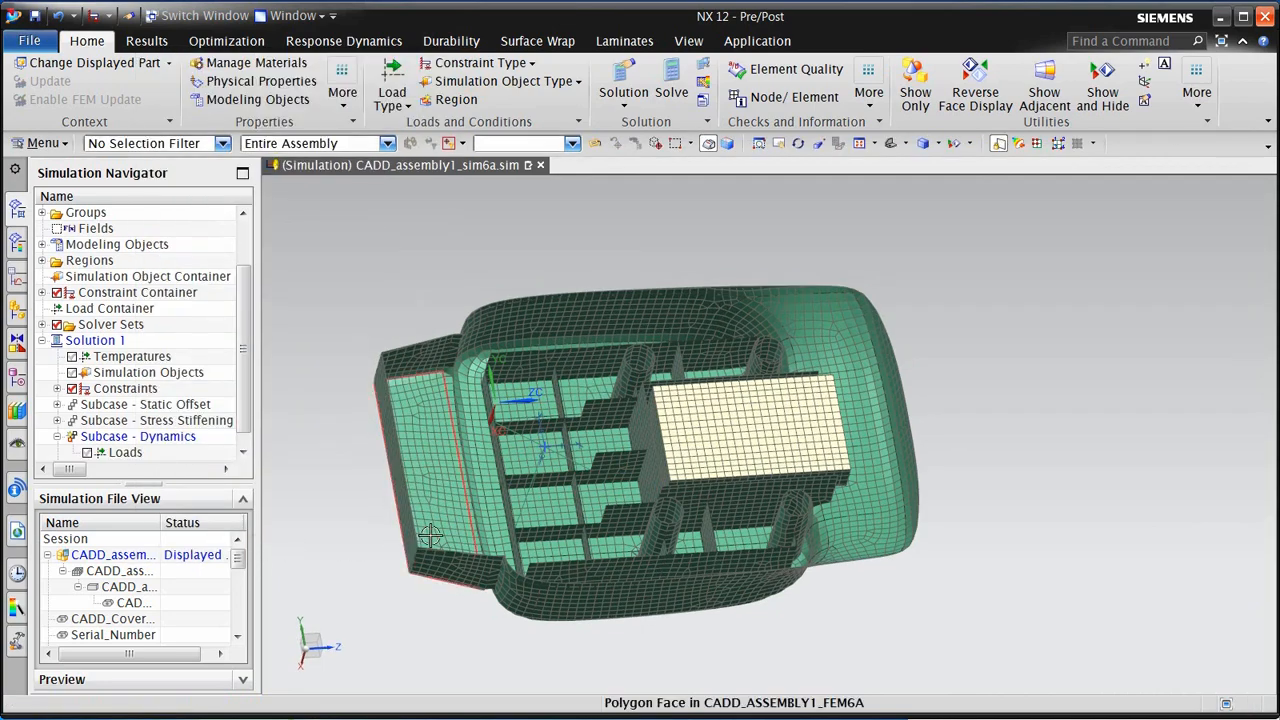
Turn off section clipping in the simulation to show the complete assembly
mouse_move(430, 535)
middle_down()
mouse_move(430, 485)
mouse_move(430, 540)
middle_up()
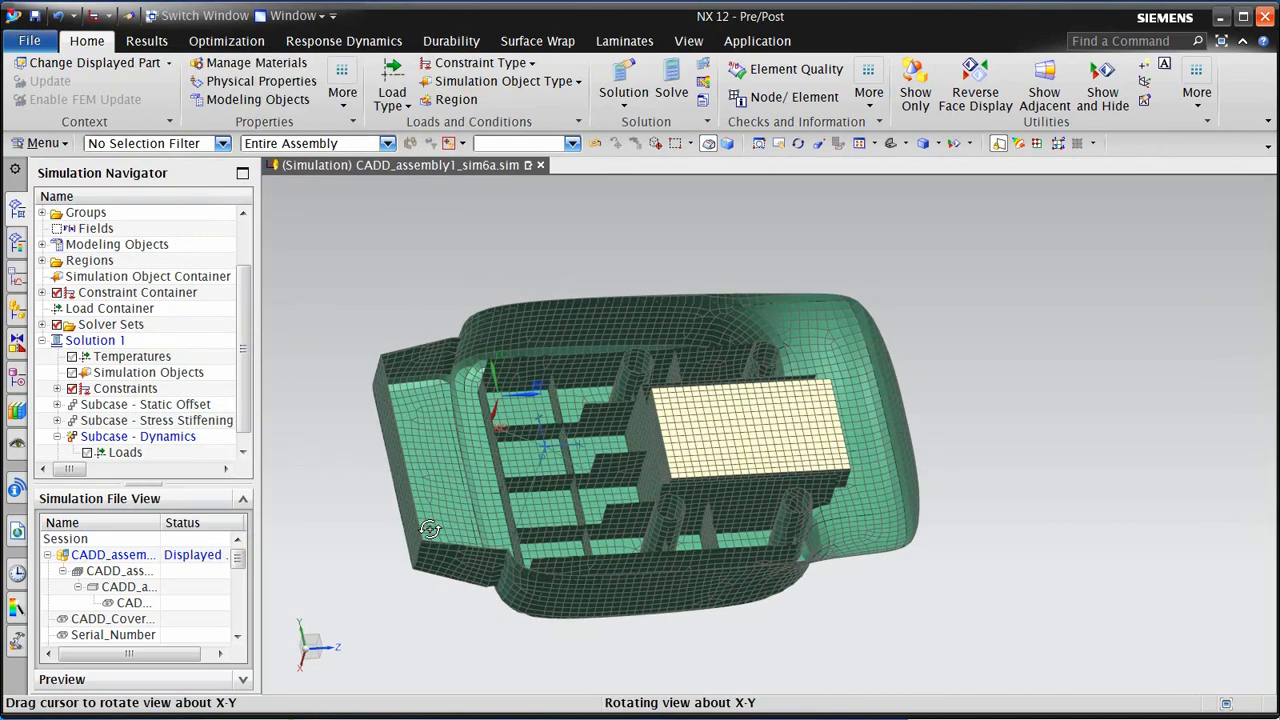
click(676, 44)
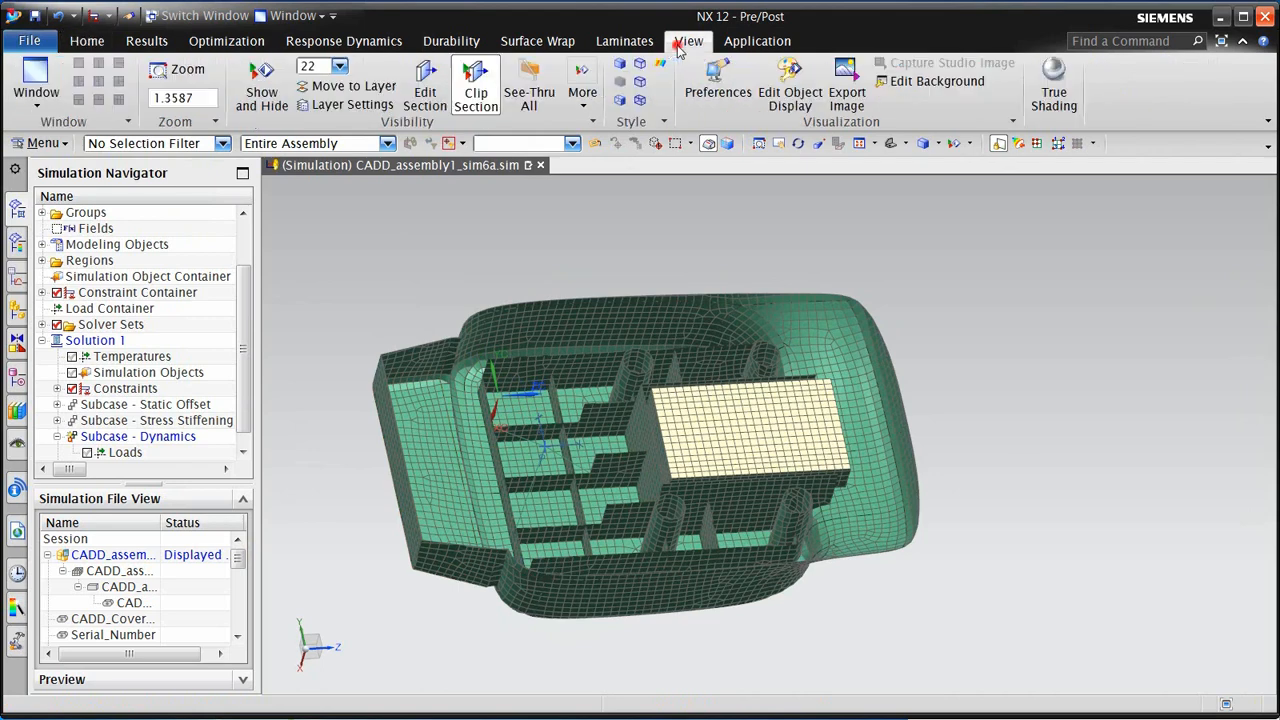
click(478, 88)
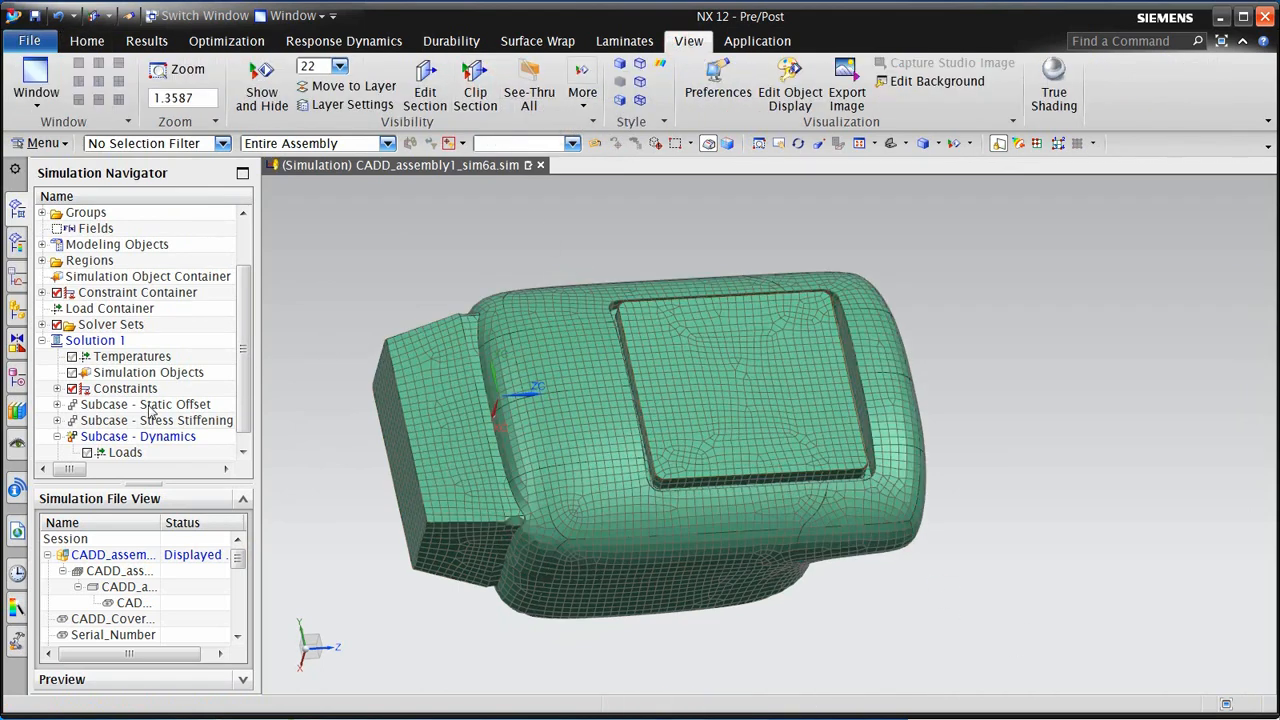
Start a manual Surface-to-Surface Gluing and define its source region from the tangent side faces of the rectangular panel
click(87, 41)
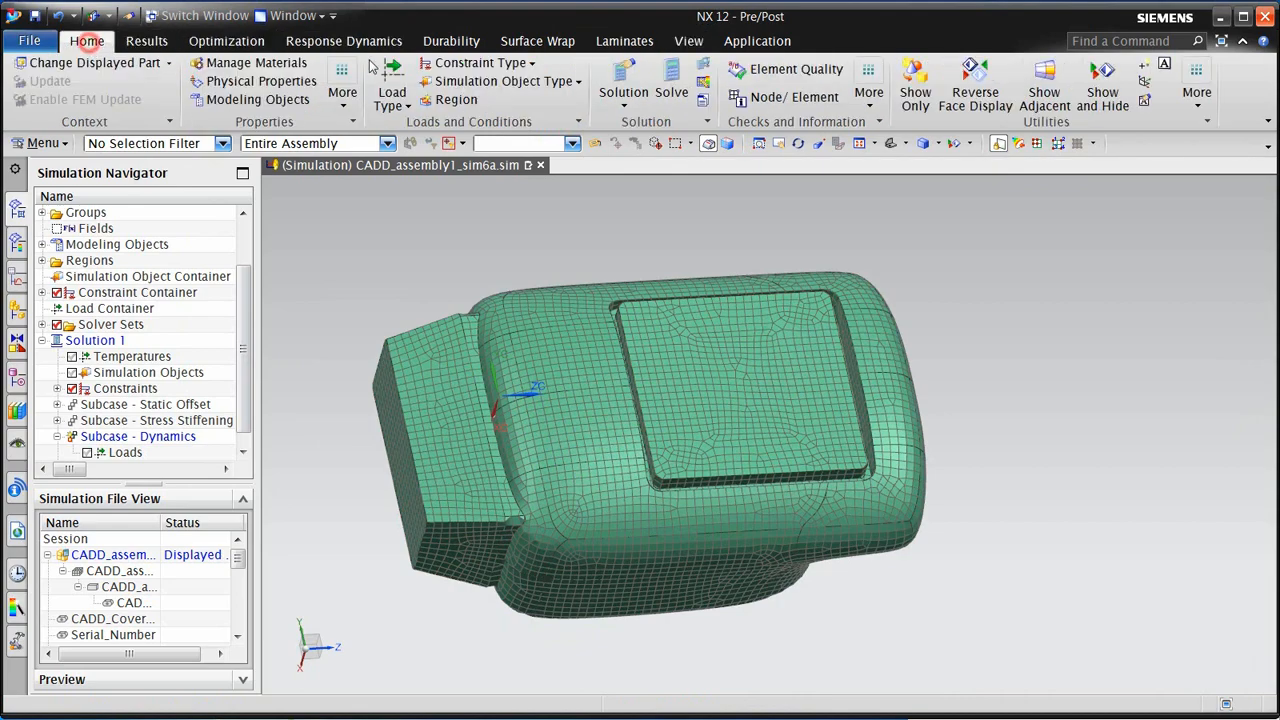
click(460, 81)
click(478, 122)
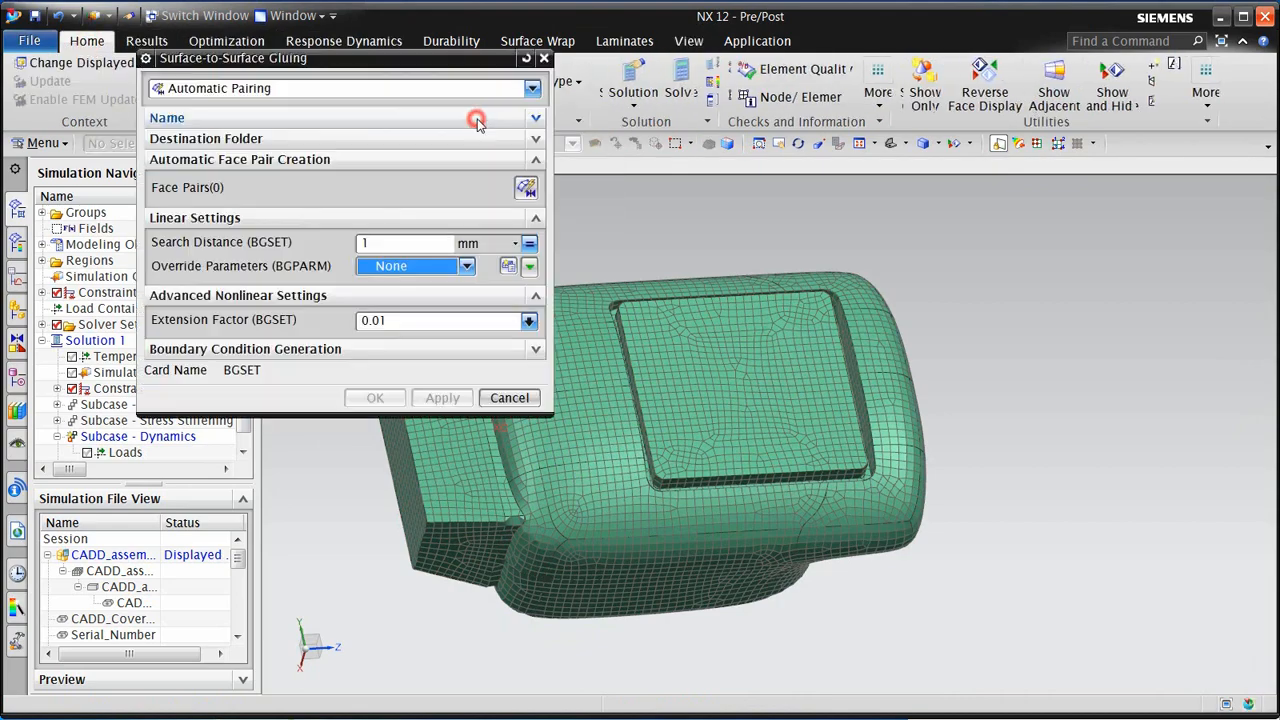
click(435, 89)
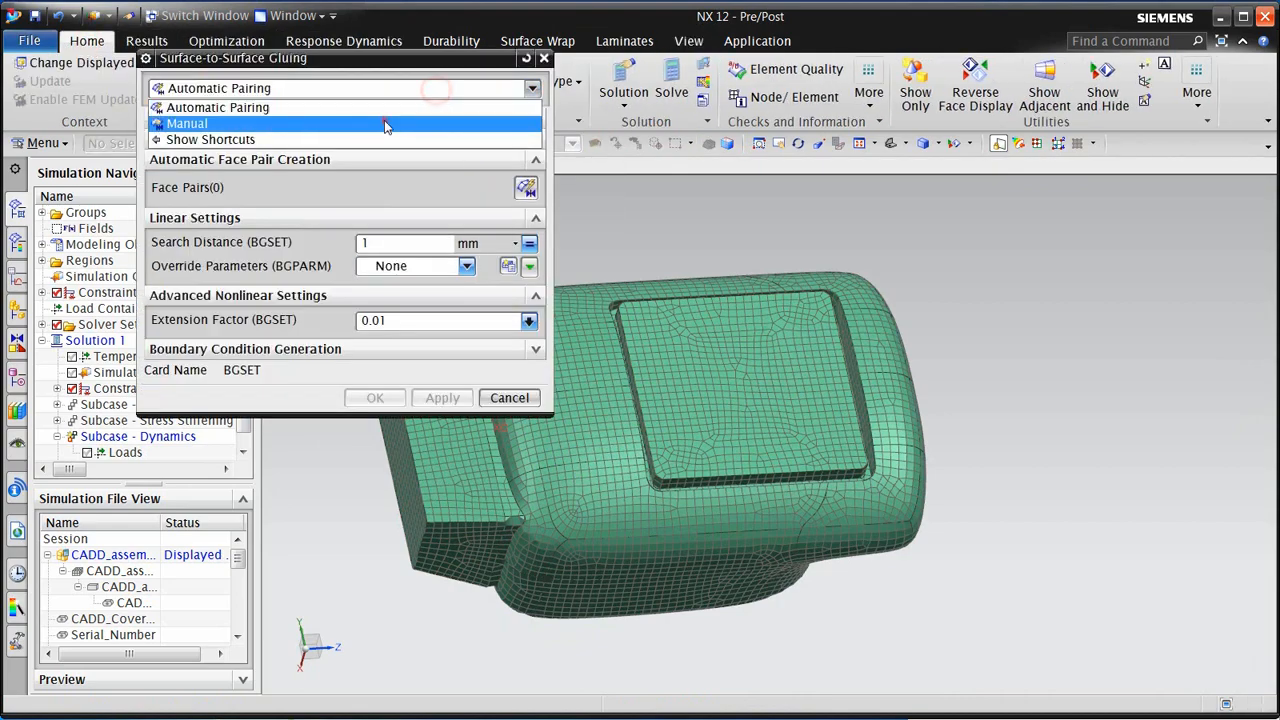
click(386, 124)
scroll(620, 472, down, 5)
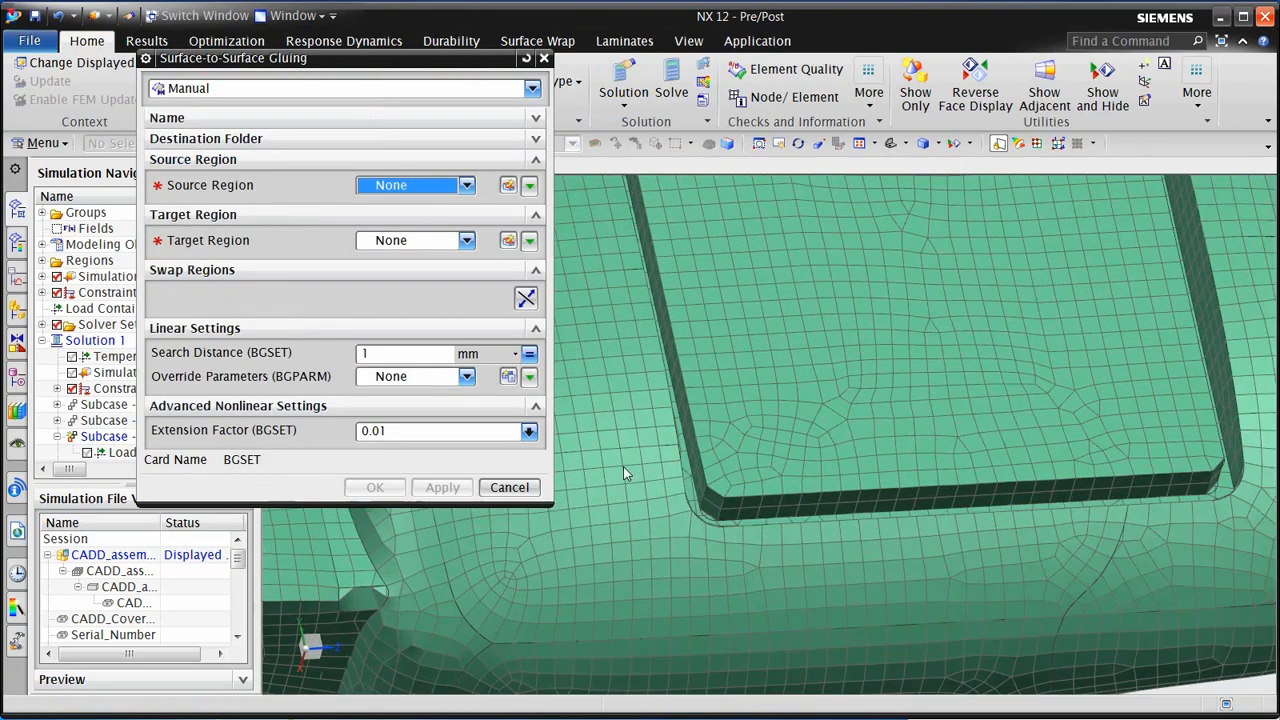
click(509, 186)
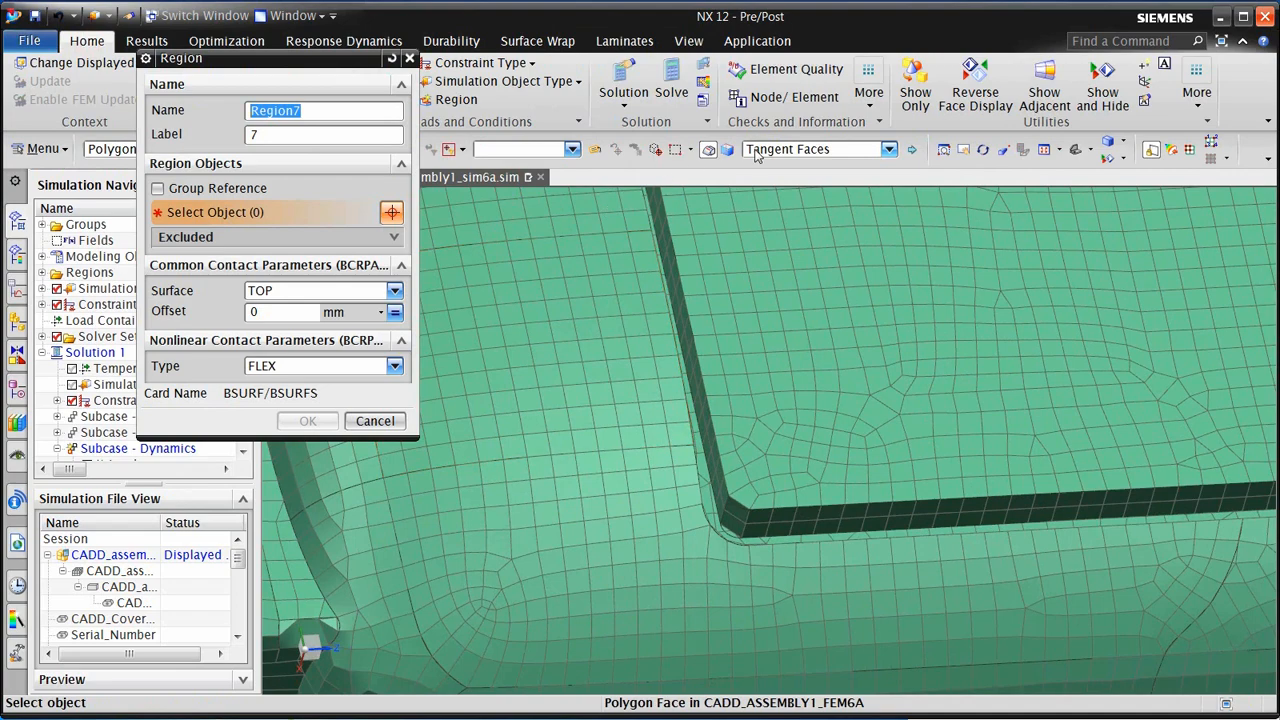
click(820, 153)
click(821, 152)
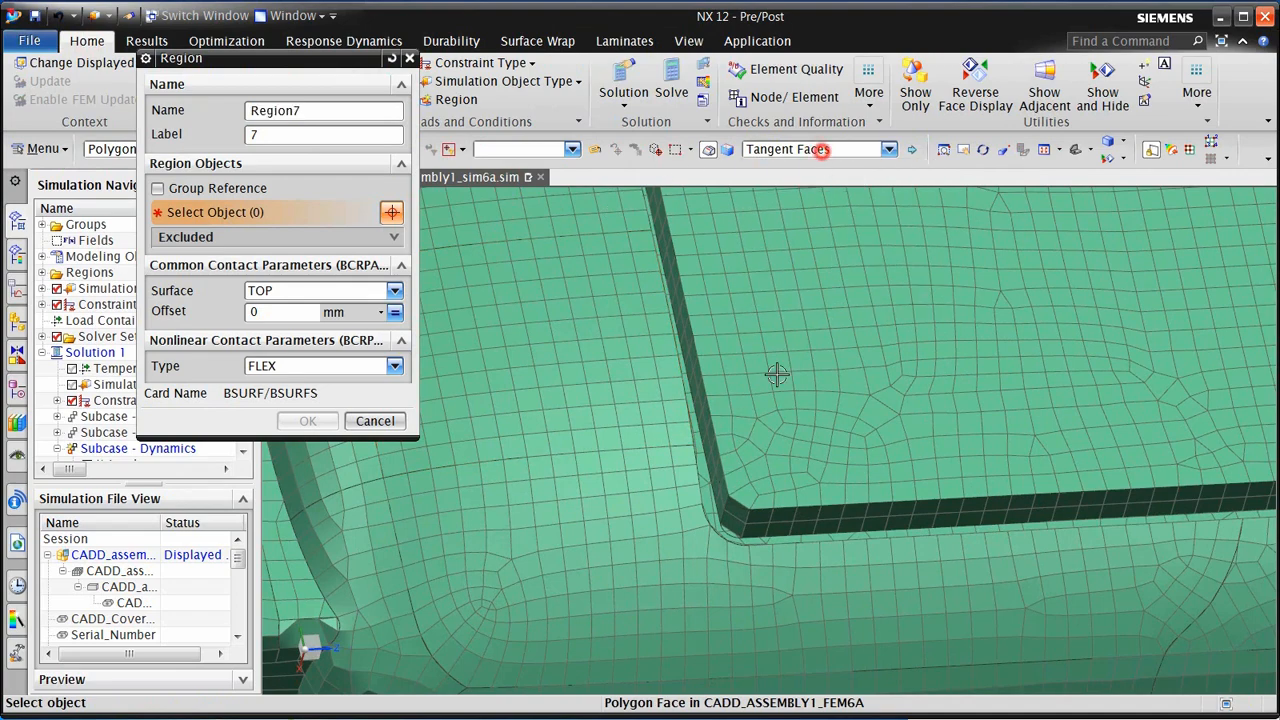
click(738, 521)
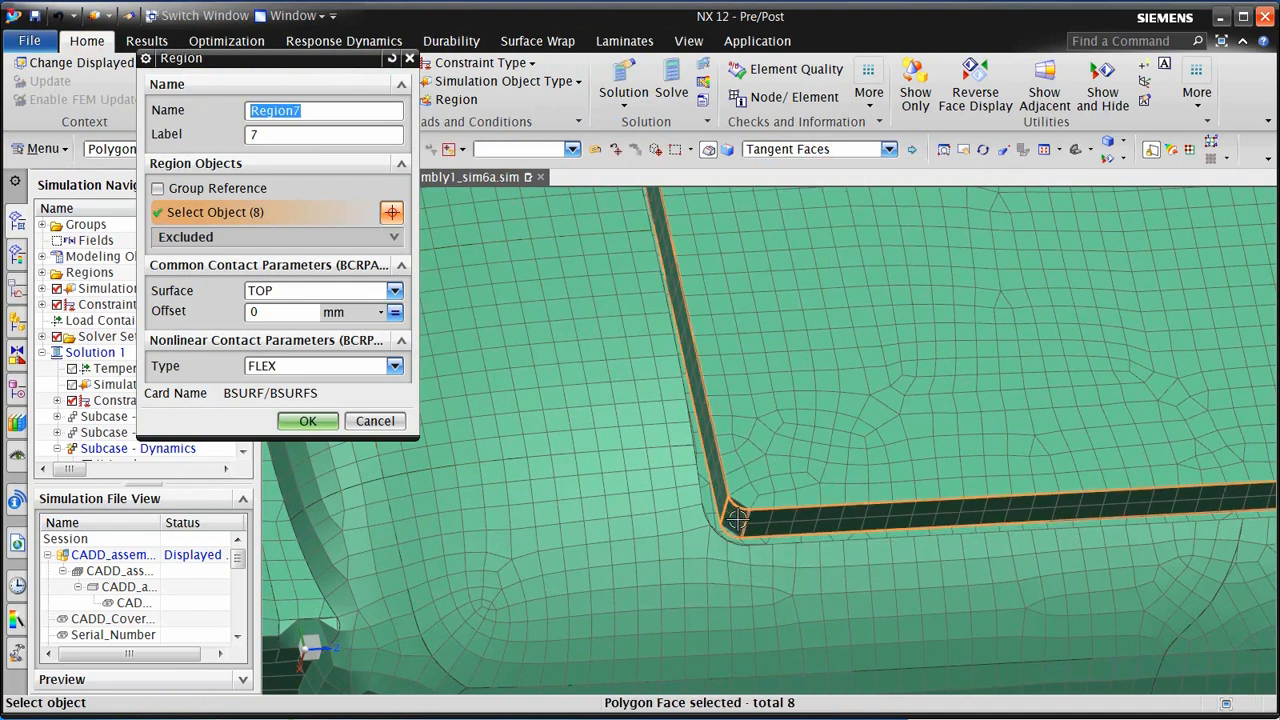
middle_drag(738, 521, 662, 507)
middle_click(432, 394)
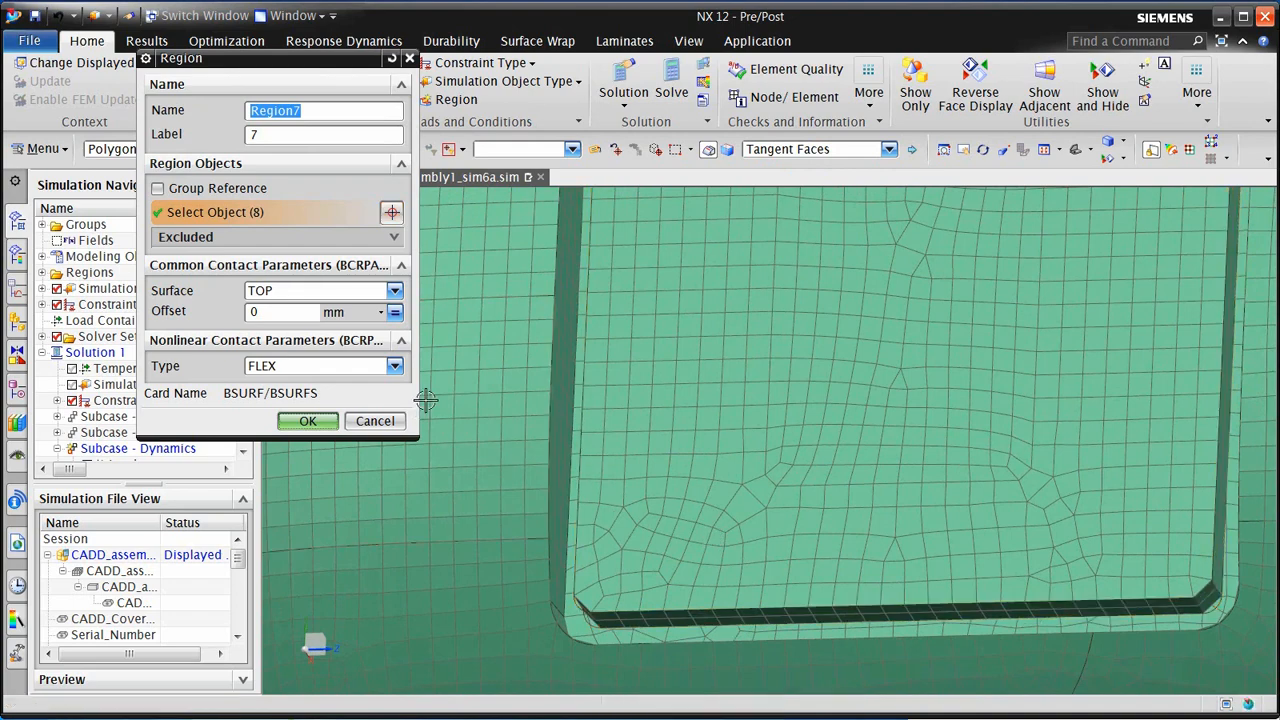
Define the gluing's target region from the tangent wall faces of the recess around the panel, and apply the gluing
click(509, 242)
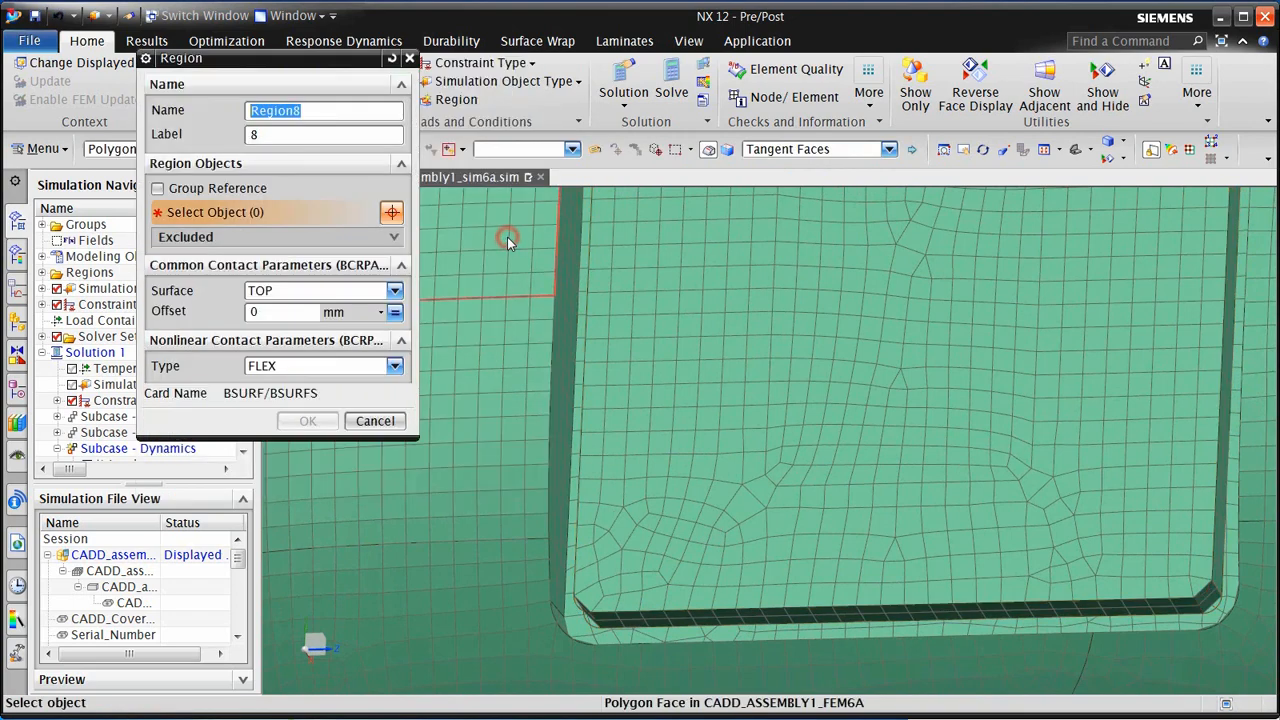
click(562, 323)
scroll(522, 533, down, 3)
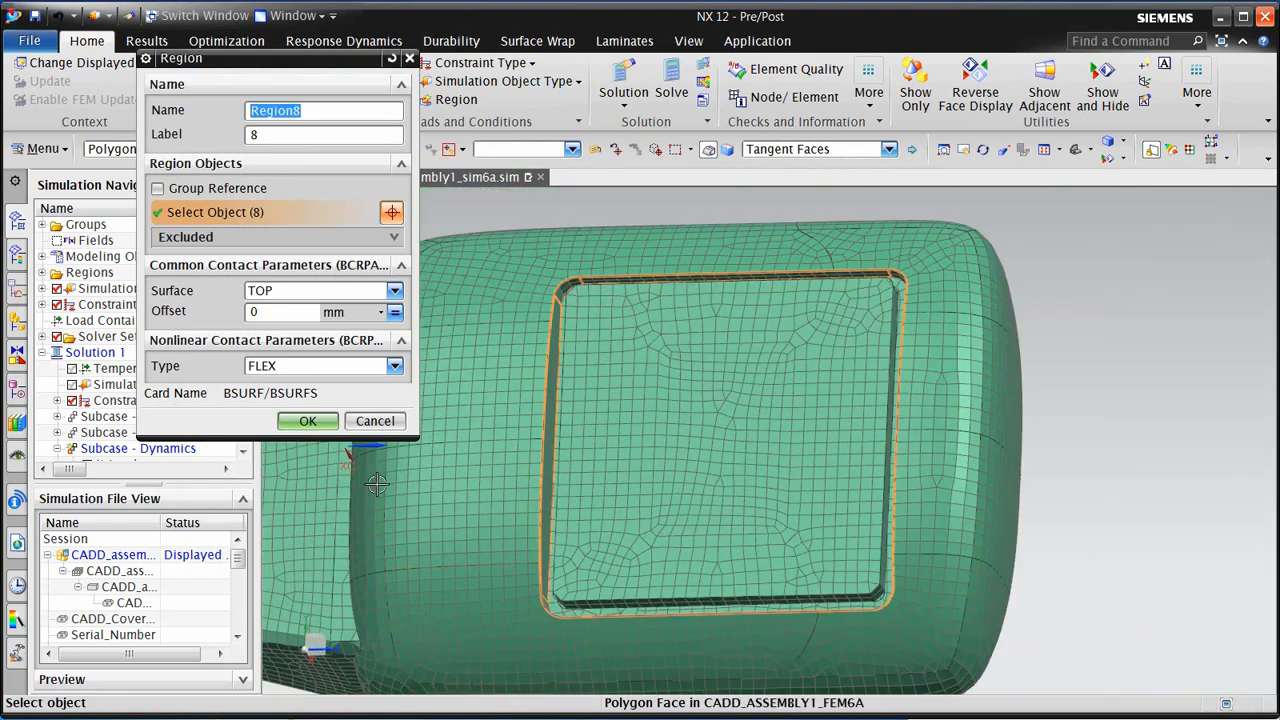
click(310, 423)
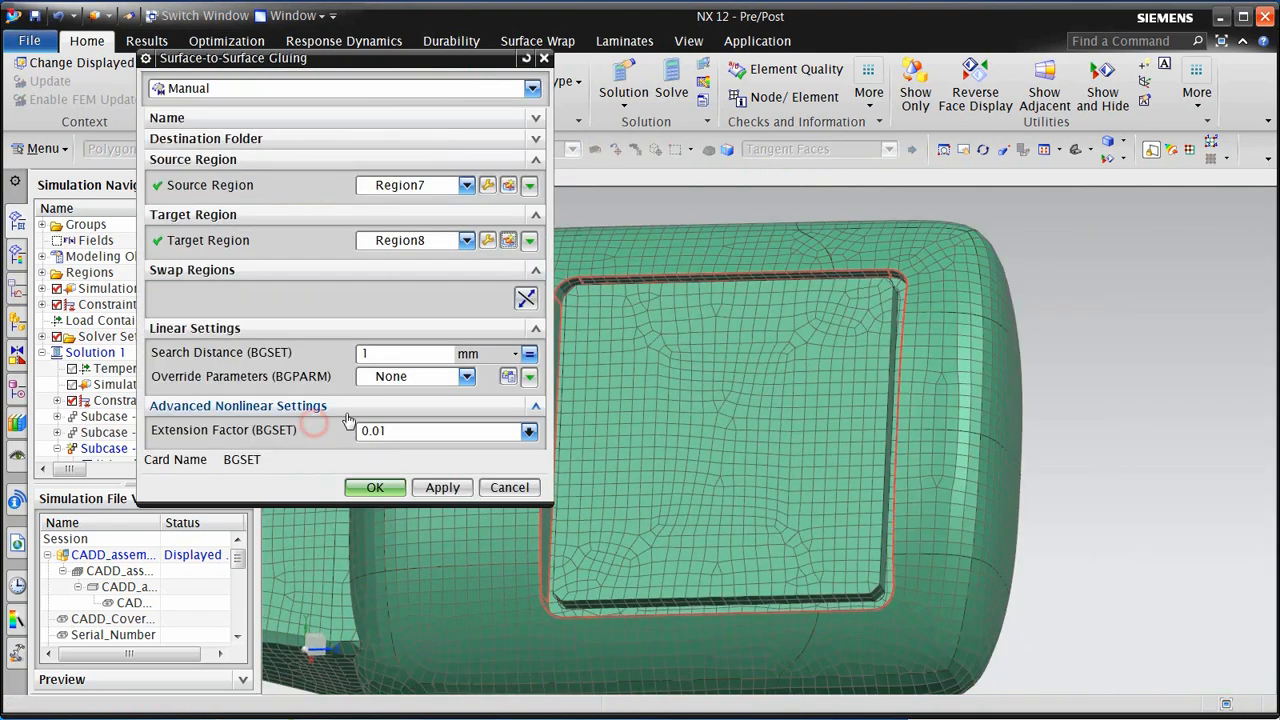
double_click(390, 351)
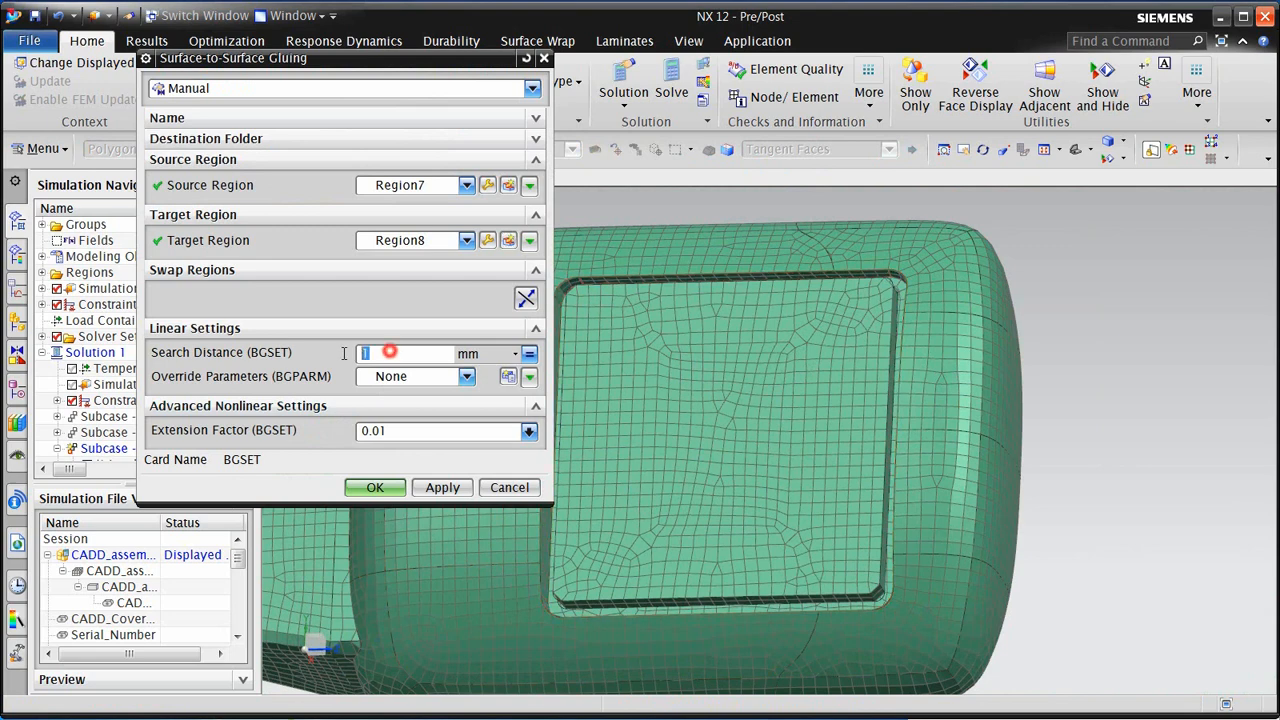
click(433, 490)
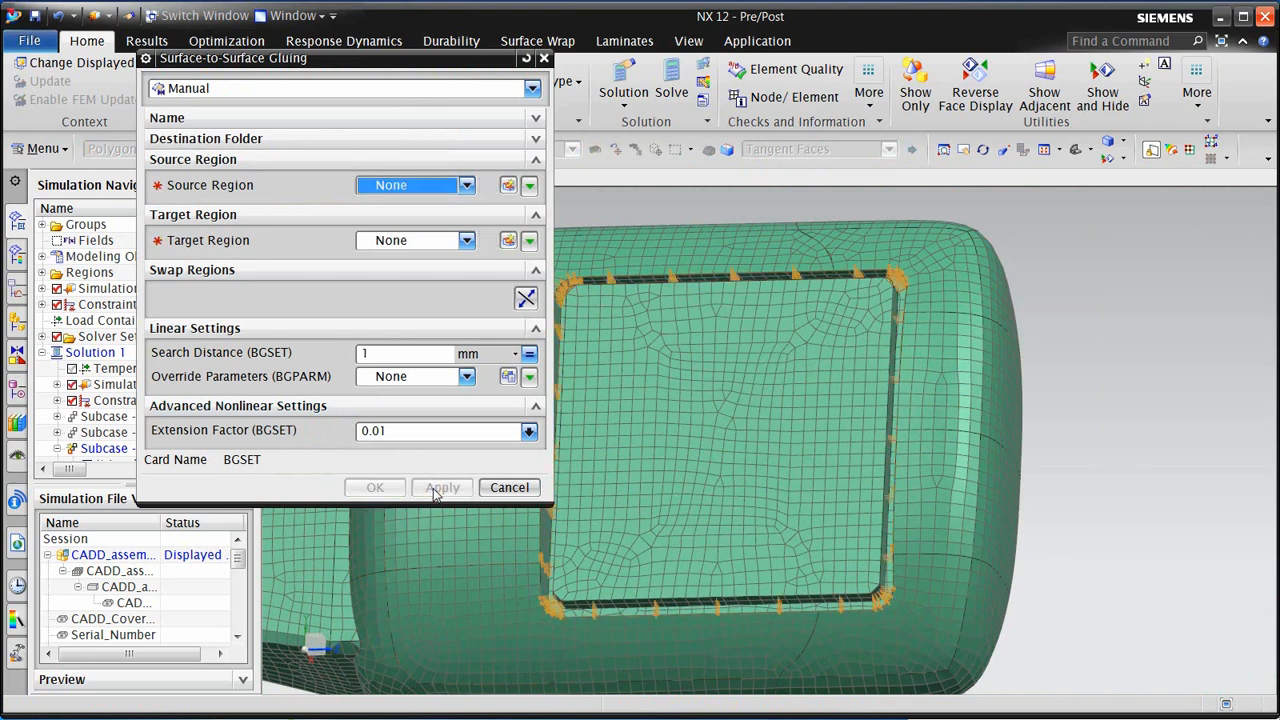
drag(490, 65, 404, 185)
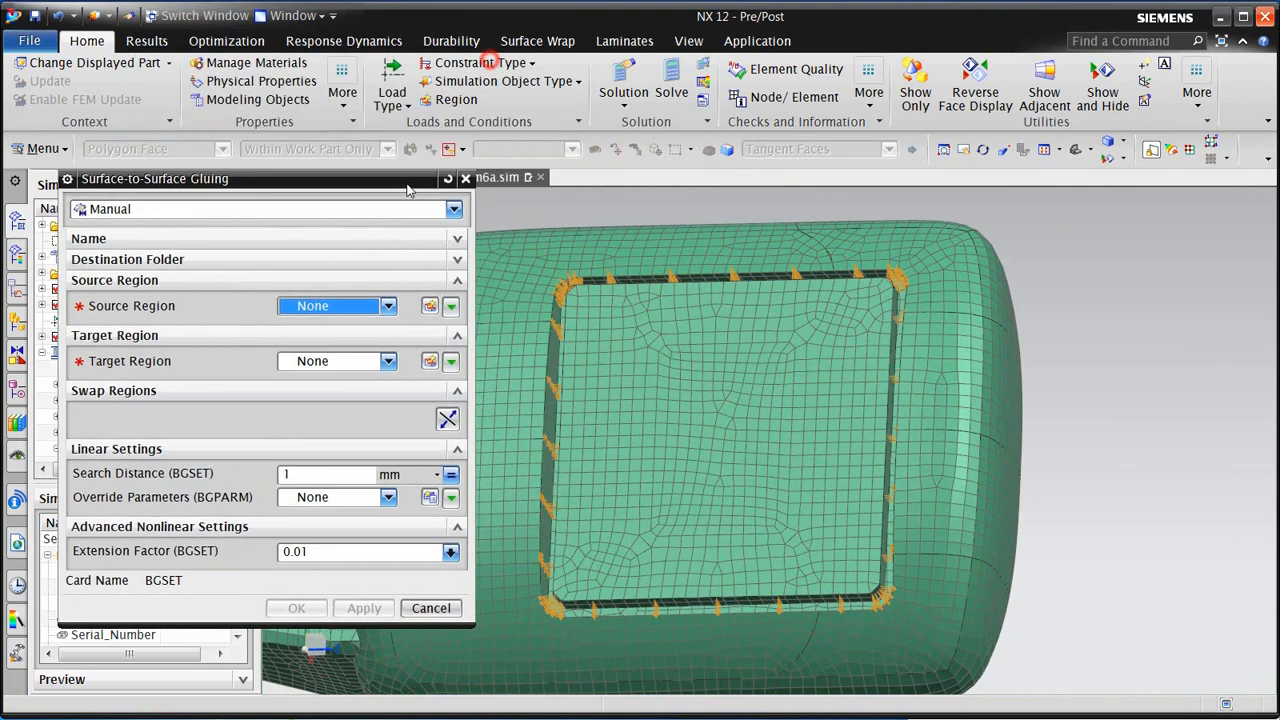
Turn on section clipping to expose the internal ribs and the rectangular block inside the housing
click(689, 41)
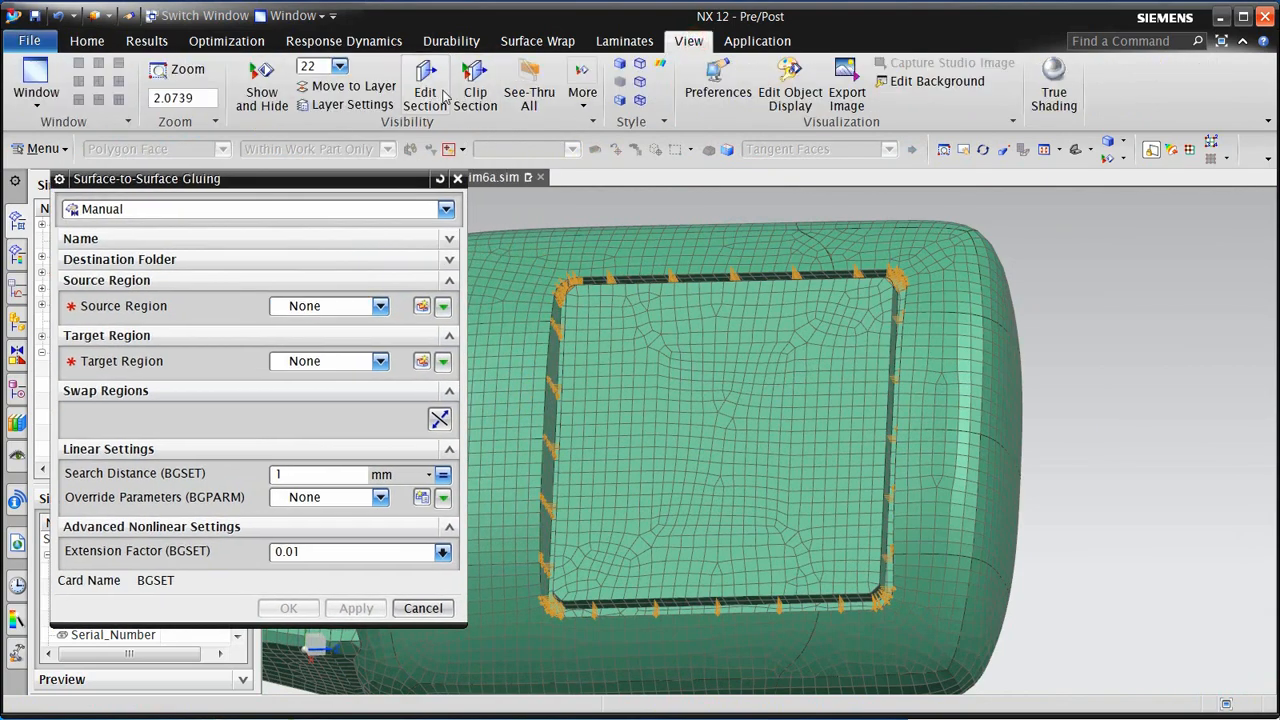
click(475, 88)
mouse_move(708, 476)
middle_down()
mouse_move(737, 452)
mouse_move(729, 490)
middle_up()
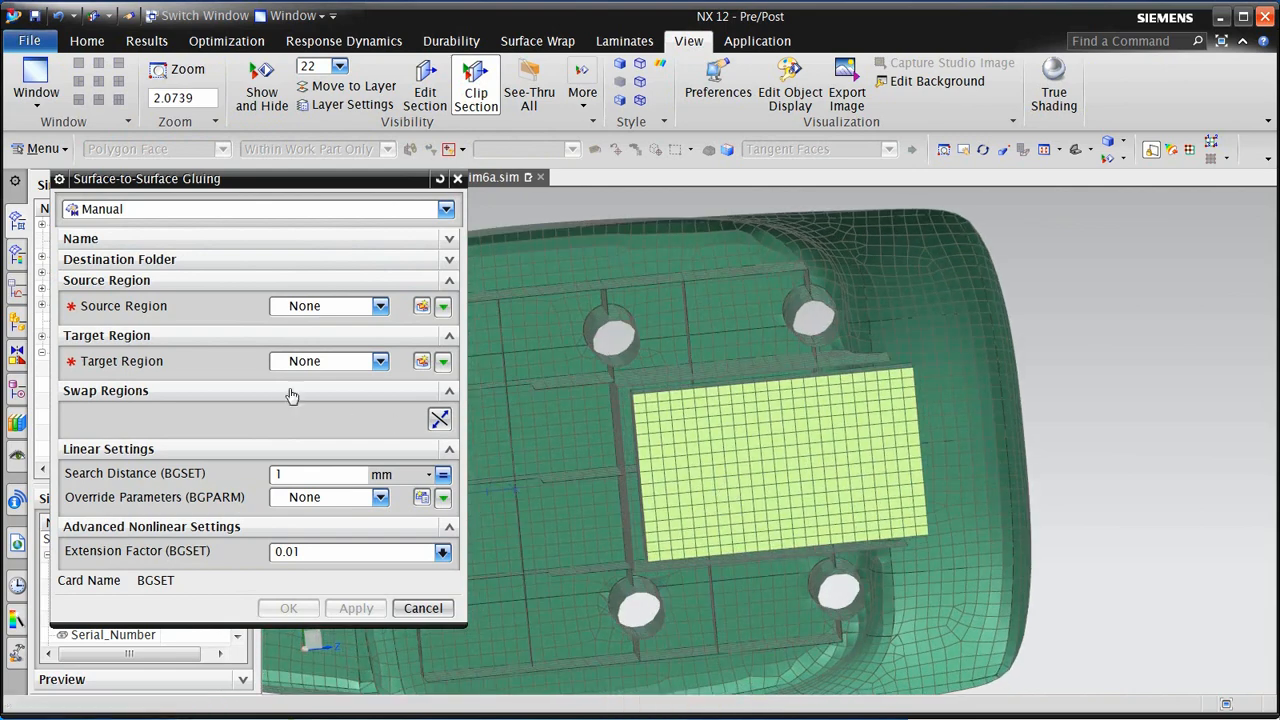
Define the gluing's source region from the side faces of the rectangular block, using tangent face selection
click(422, 306)
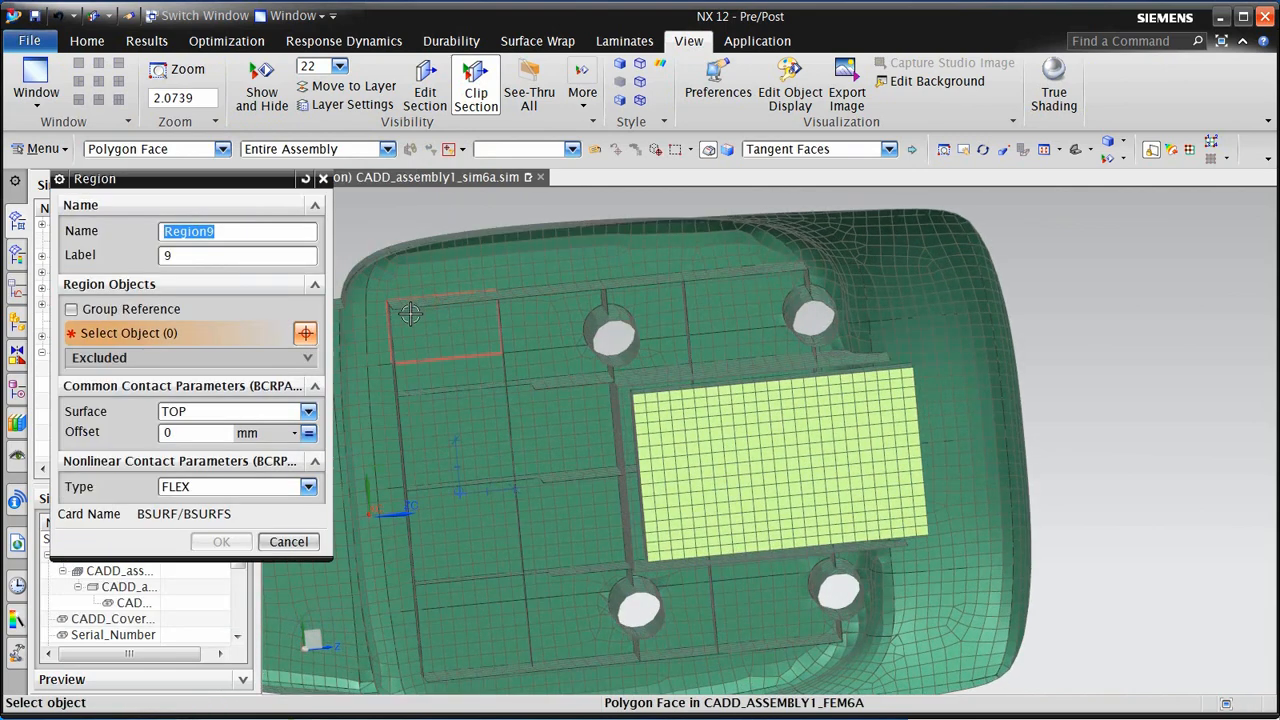
scroll(668, 393, up, 2)
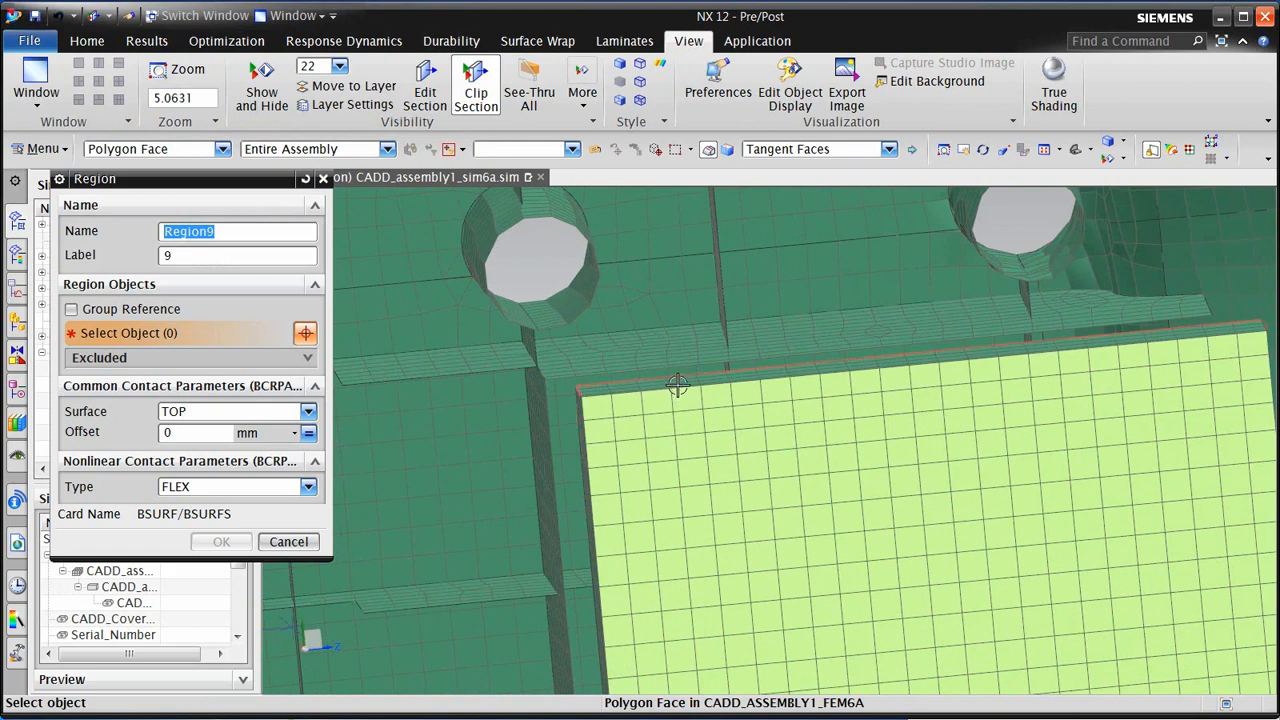
click(677, 385)
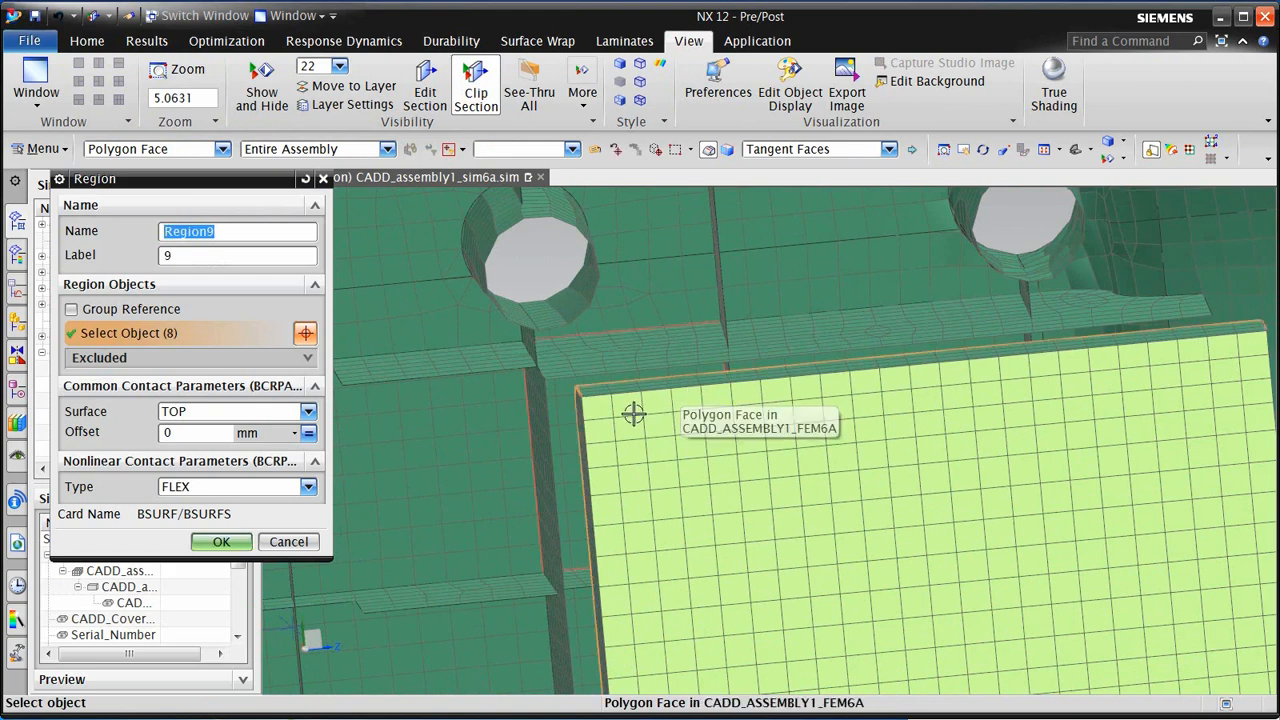
click(584, 424)
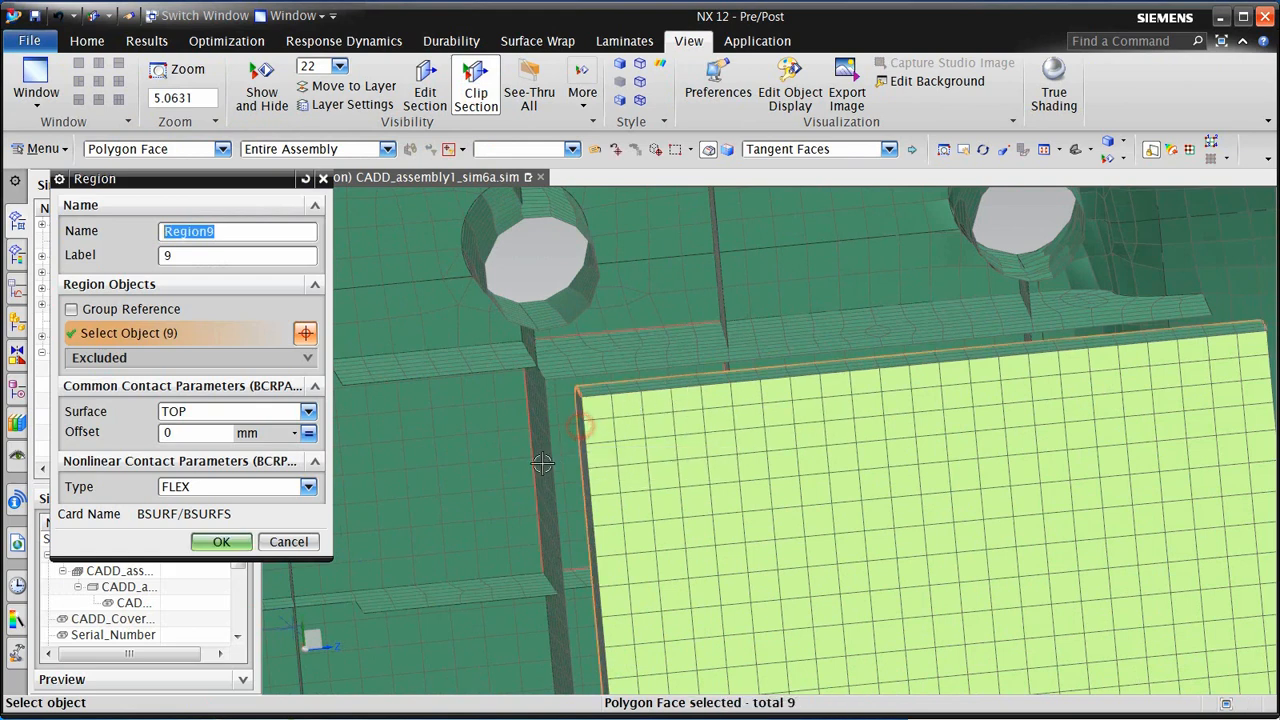
click(220, 543)
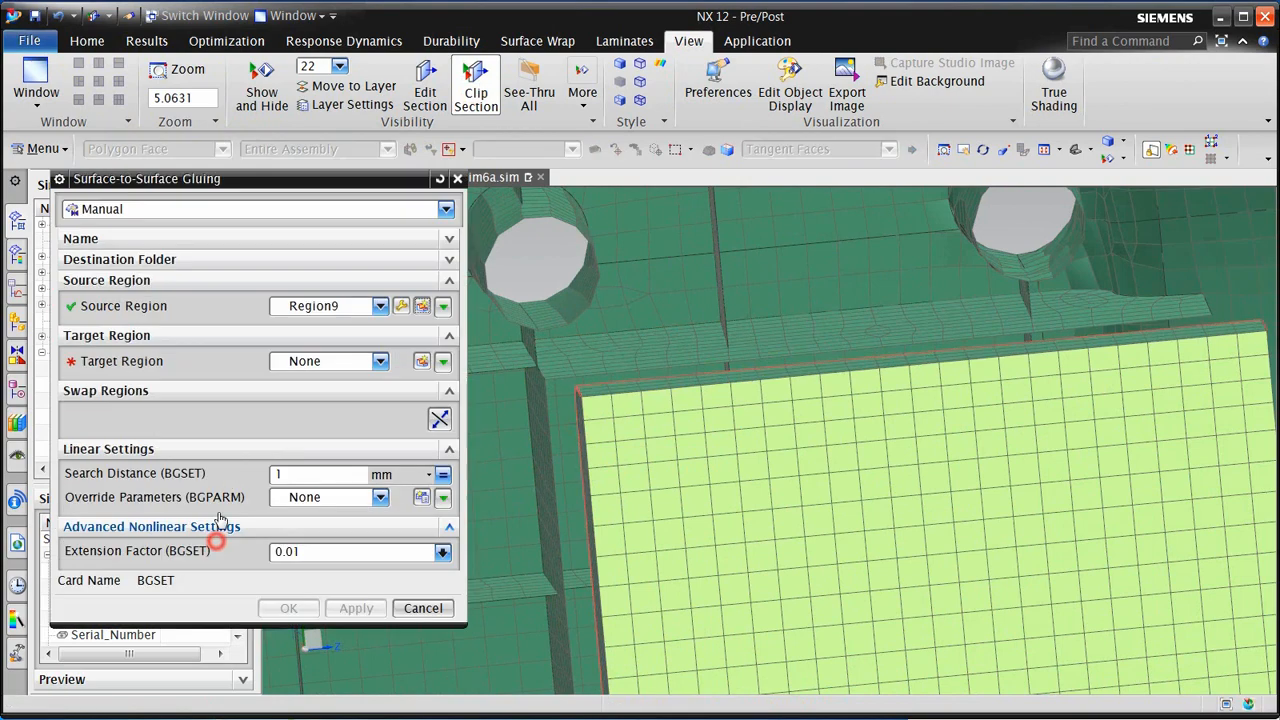
Define the gluing's target region from the three rib faces surrounding the rectangular block, selecting them individually with no face-grouping method
click(421, 361)
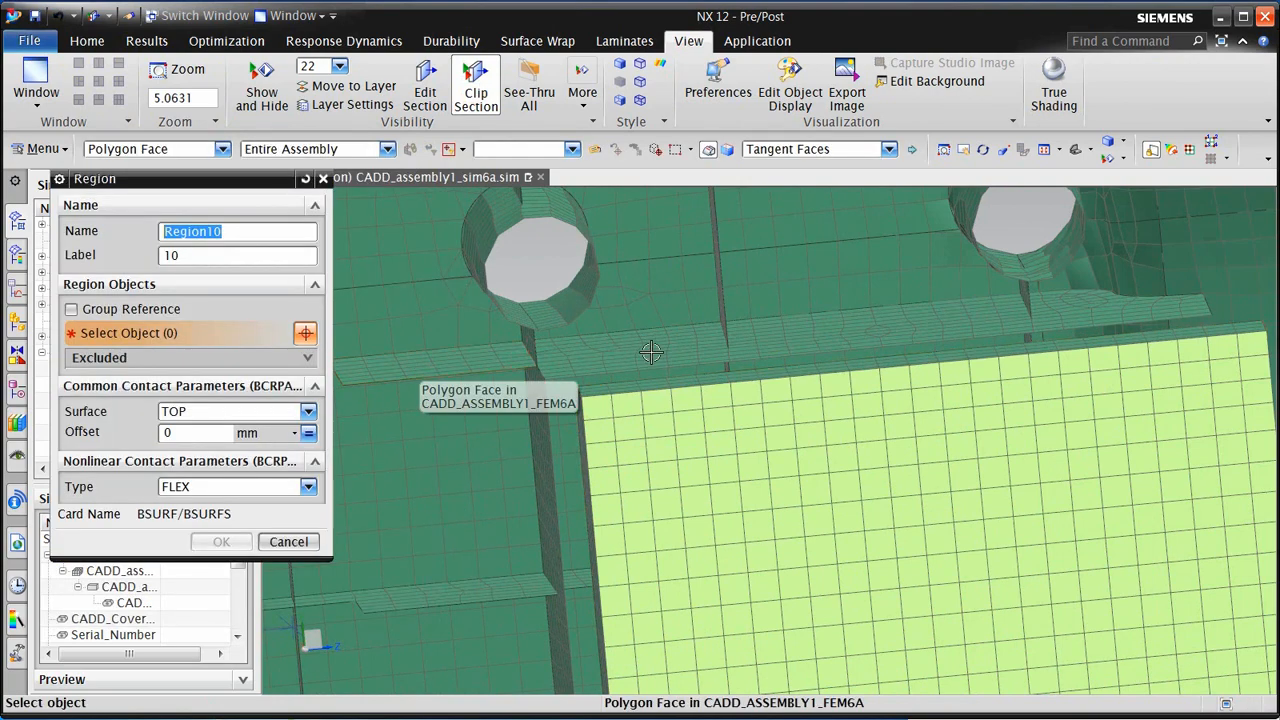
click(864, 148)
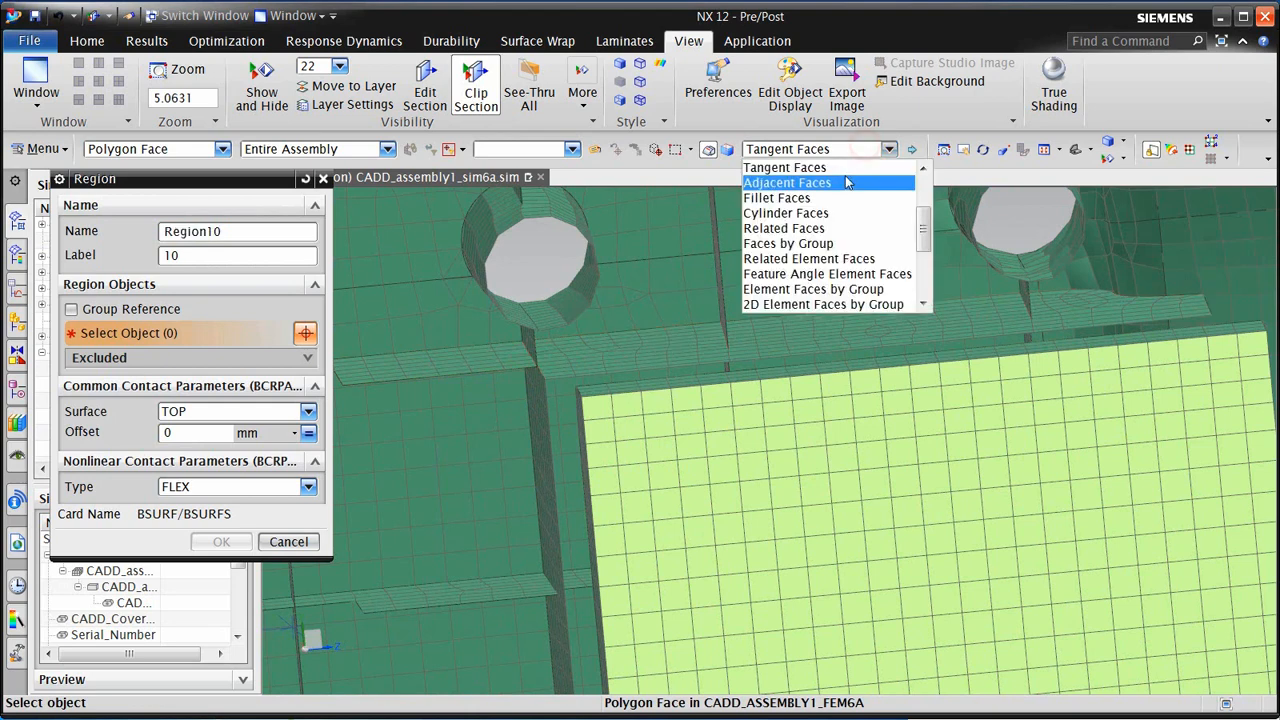
scroll(860, 185, up, 2)
click(859, 172)
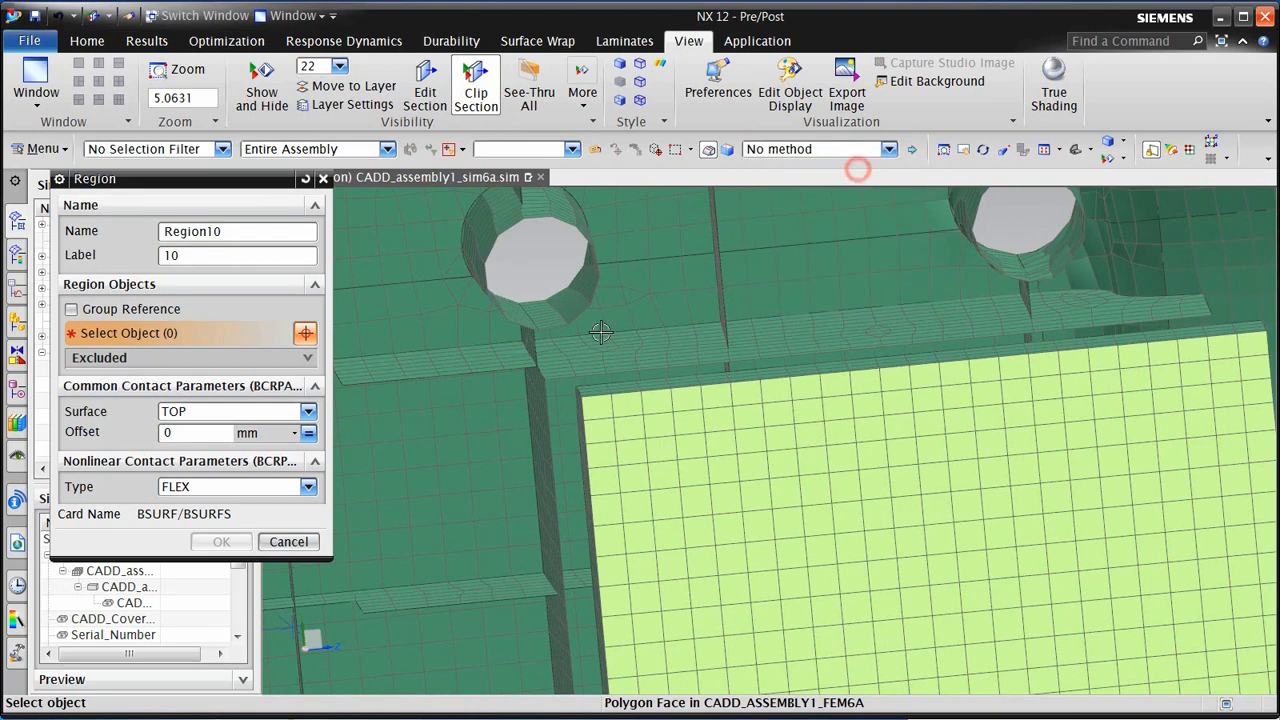
click(601, 341)
click(541, 413)
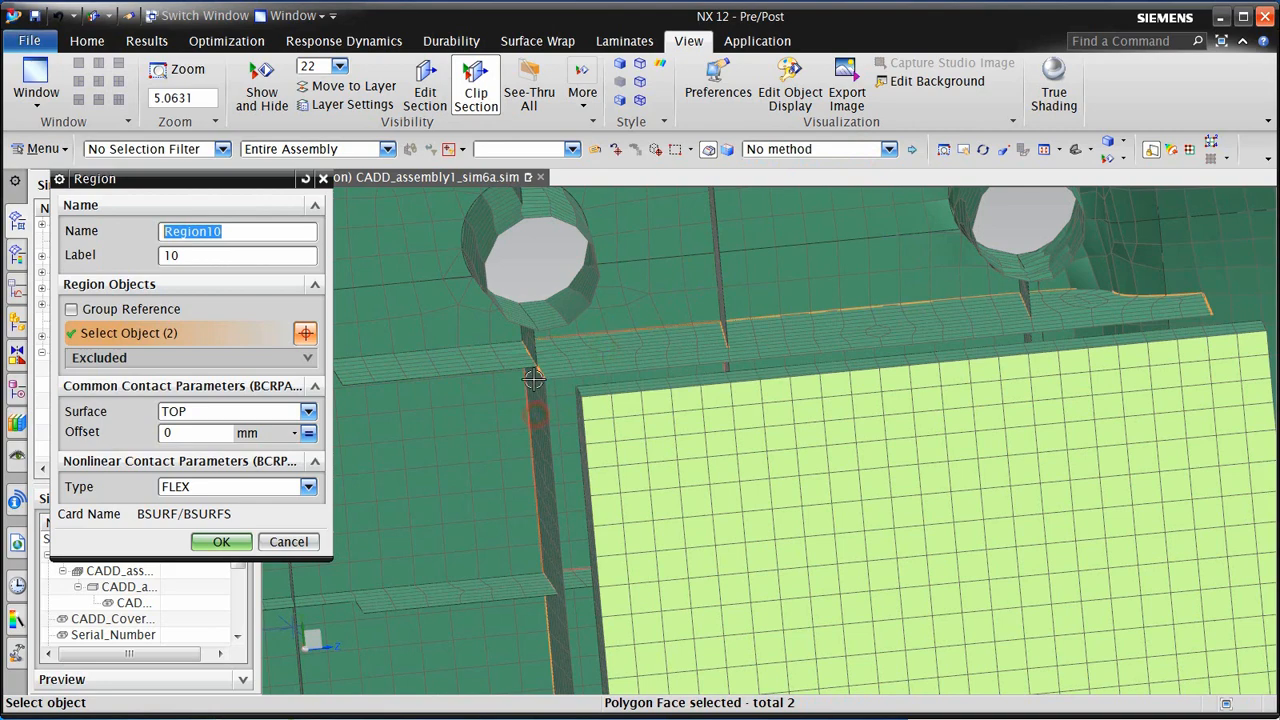
scroll(543, 415, down, 4)
scroll(563, 568, up, 4)
scroll(563, 568, up, 1)
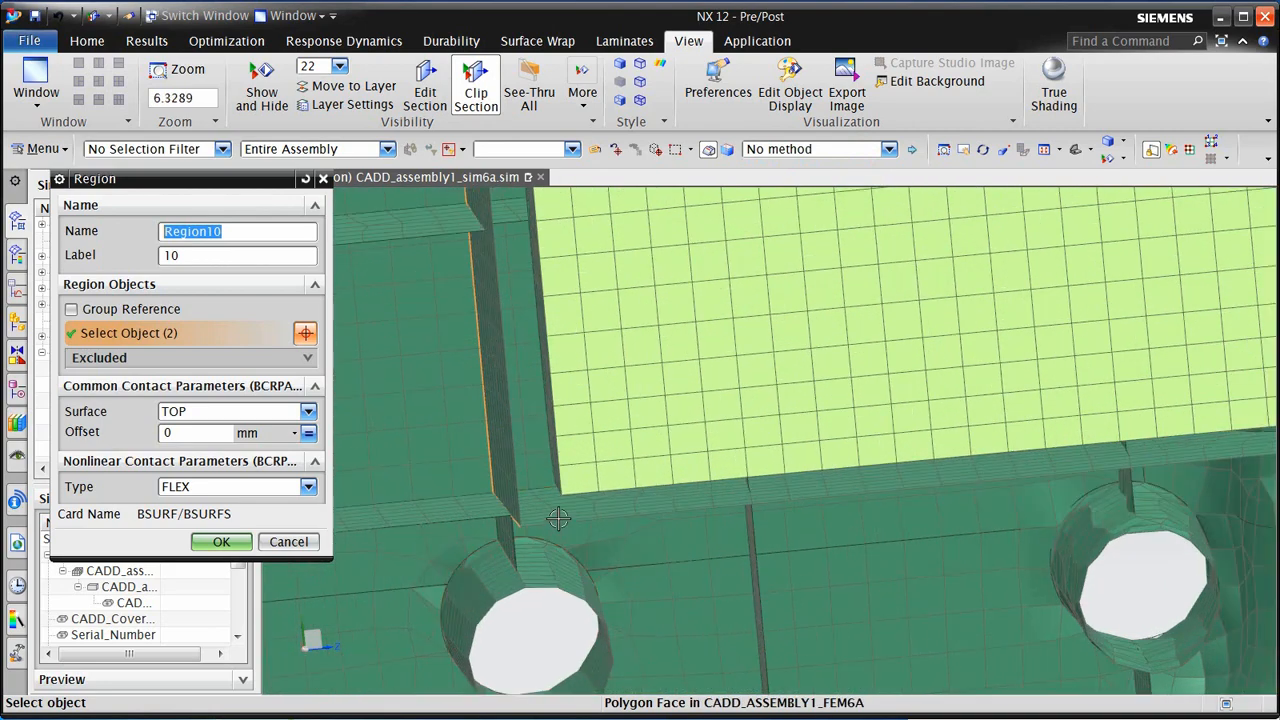
click(560, 515)
scroll(560, 515, down, 3)
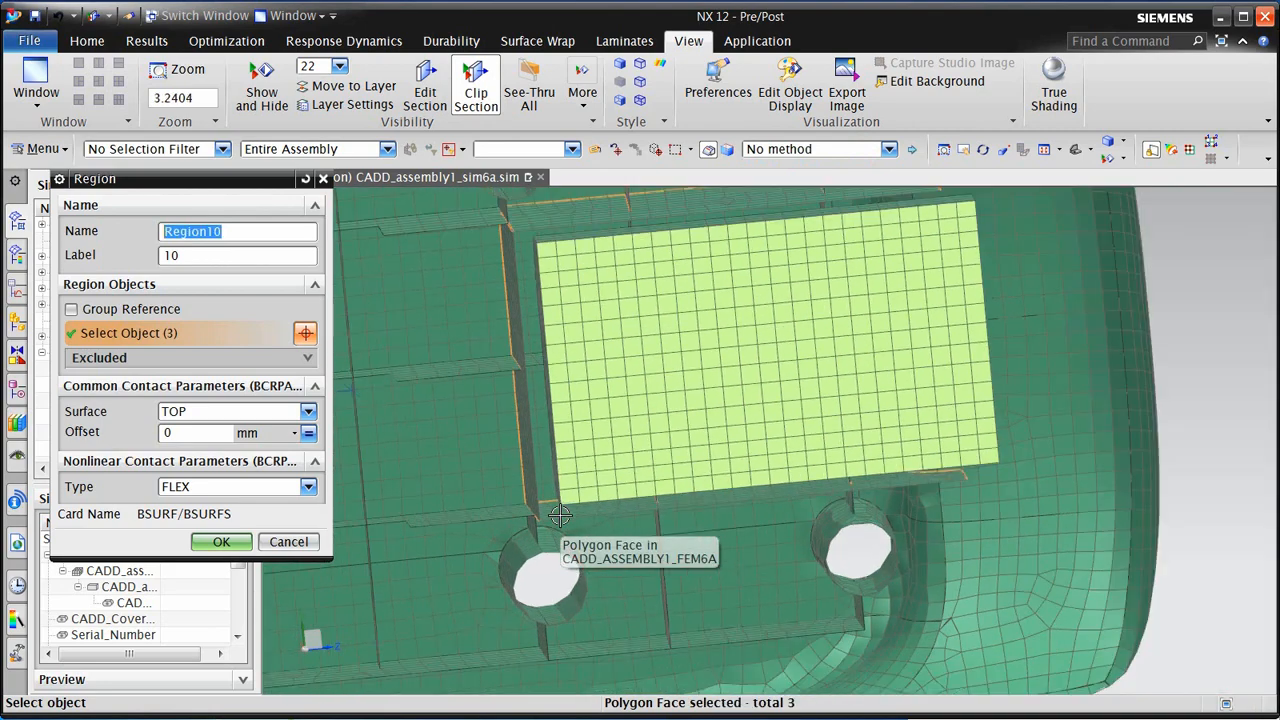
middle_drag(560, 515, 577, 511)
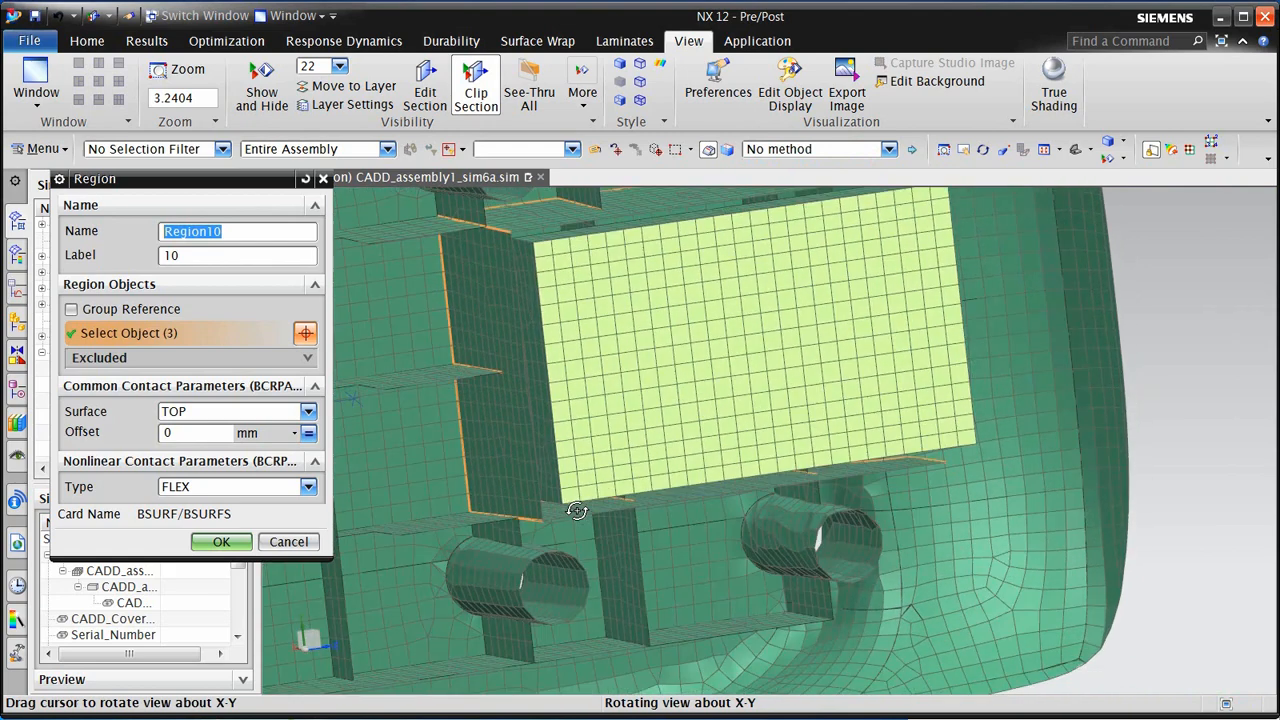
click(221, 542)
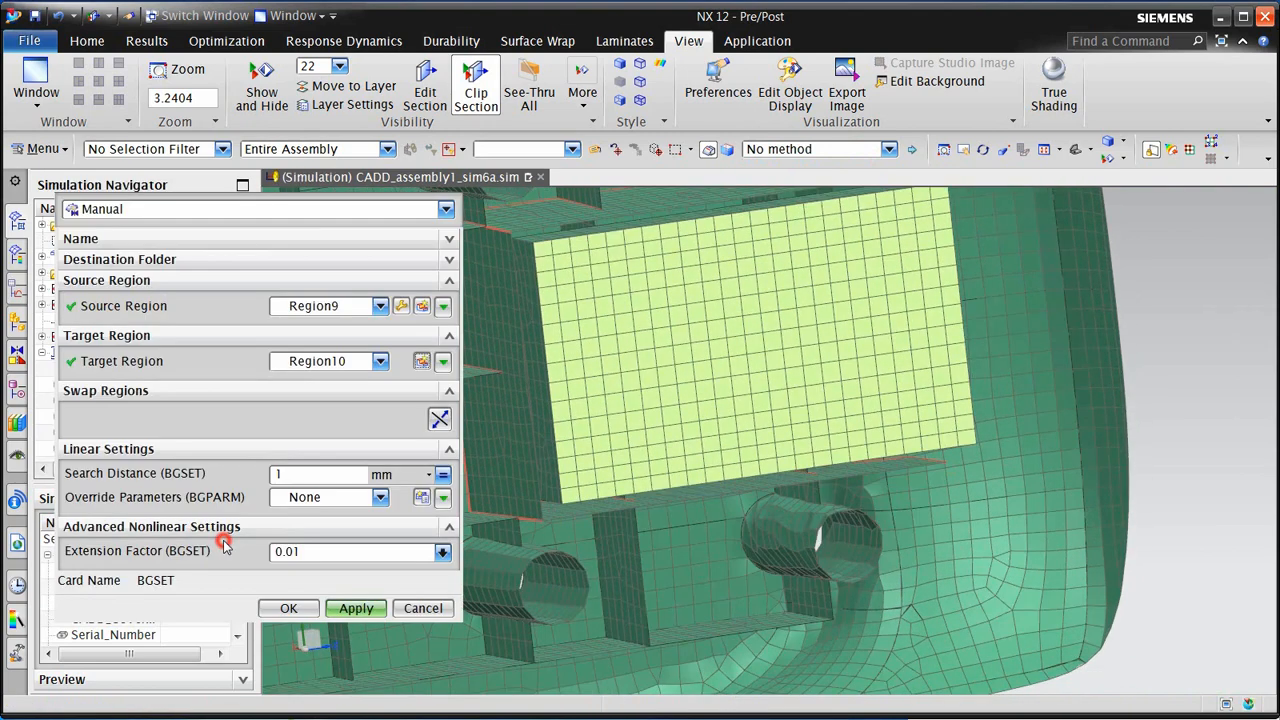
Set the gluing's search distance to 2 mm and create the gluing
double_click(294, 474)
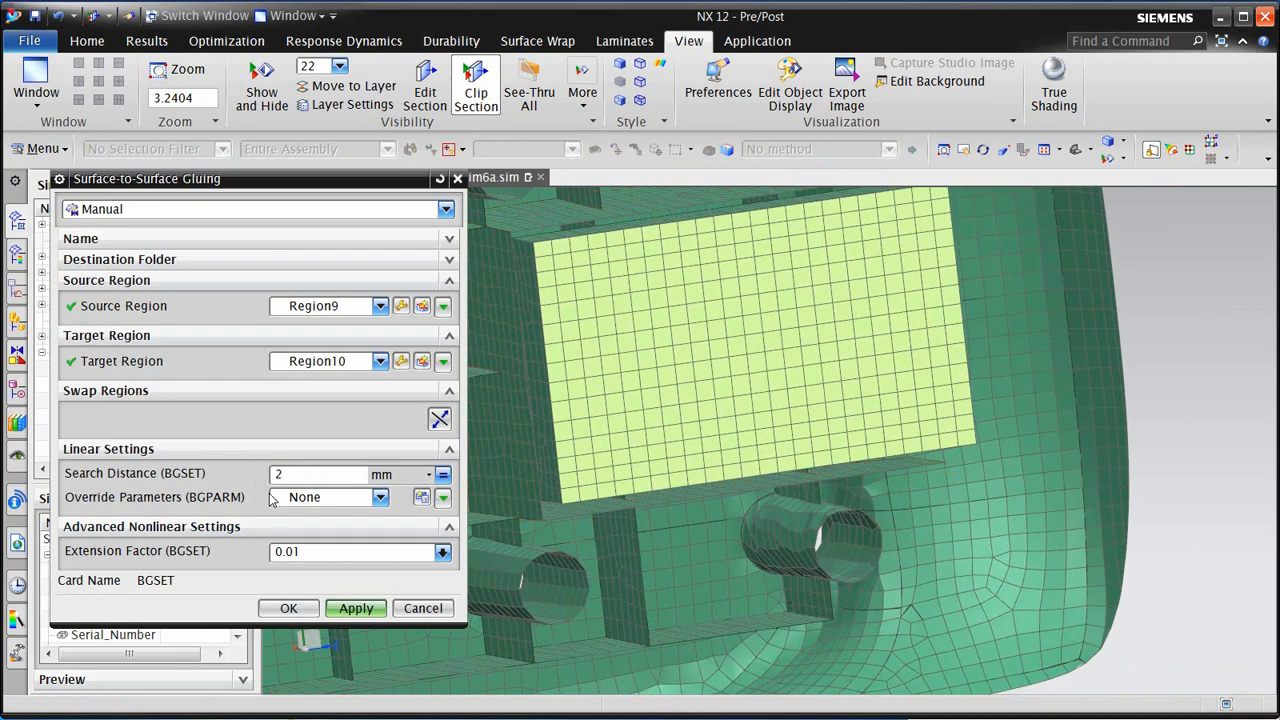
click(289, 608)
scroll(760, 598, down, 3)
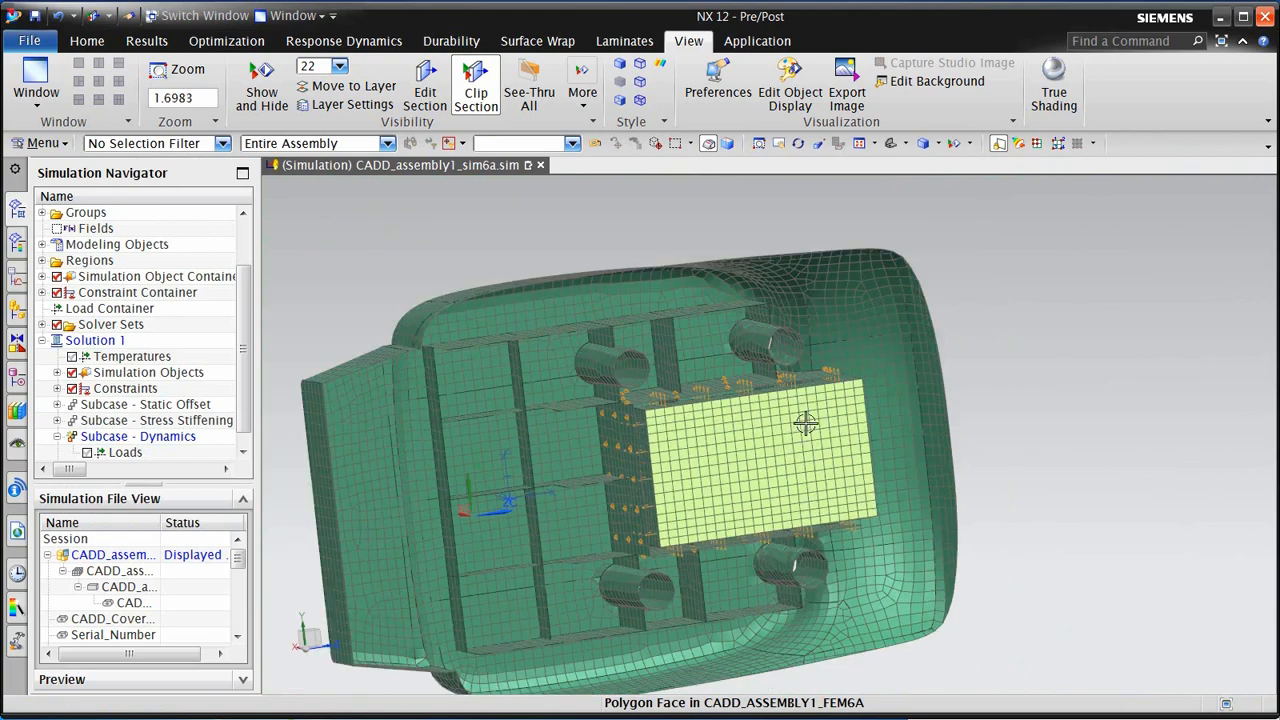
scroll(805, 423, down, 1)
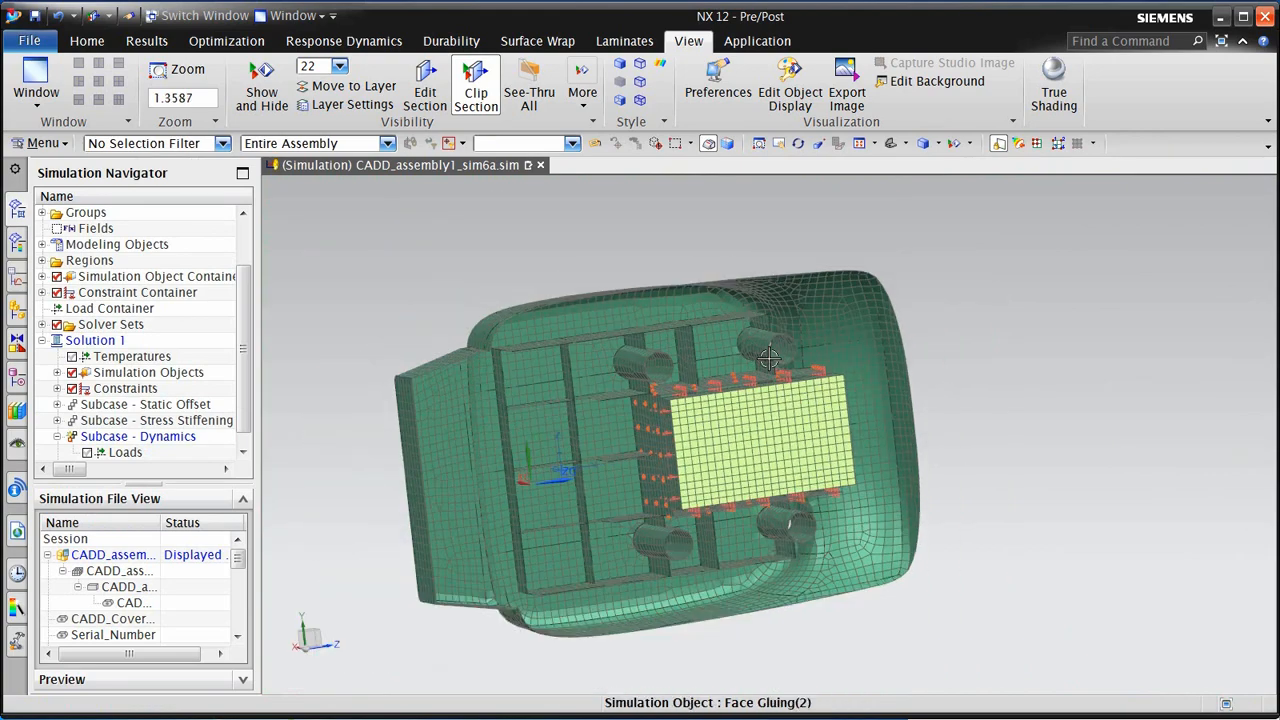
Turn off section clipping and solve Solution 1 with the model setup check enabled, dismissing the information and job monitor windows
click(479, 85)
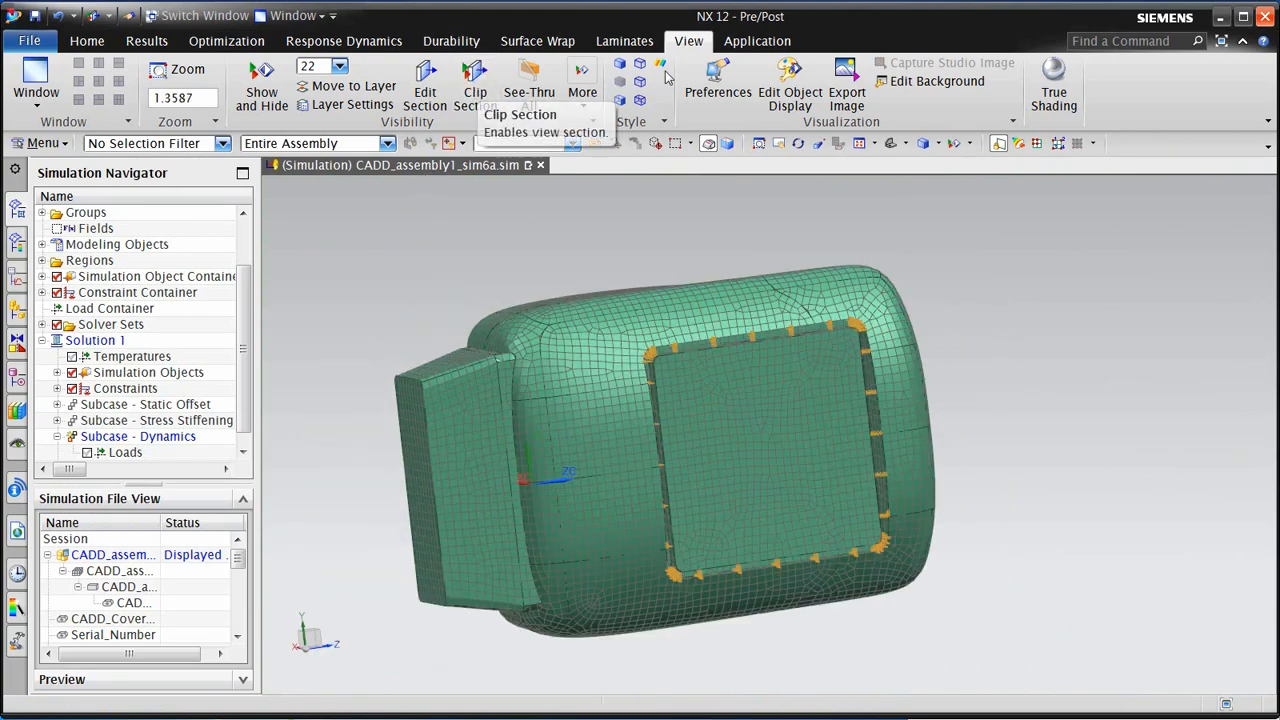
click(75, 40)
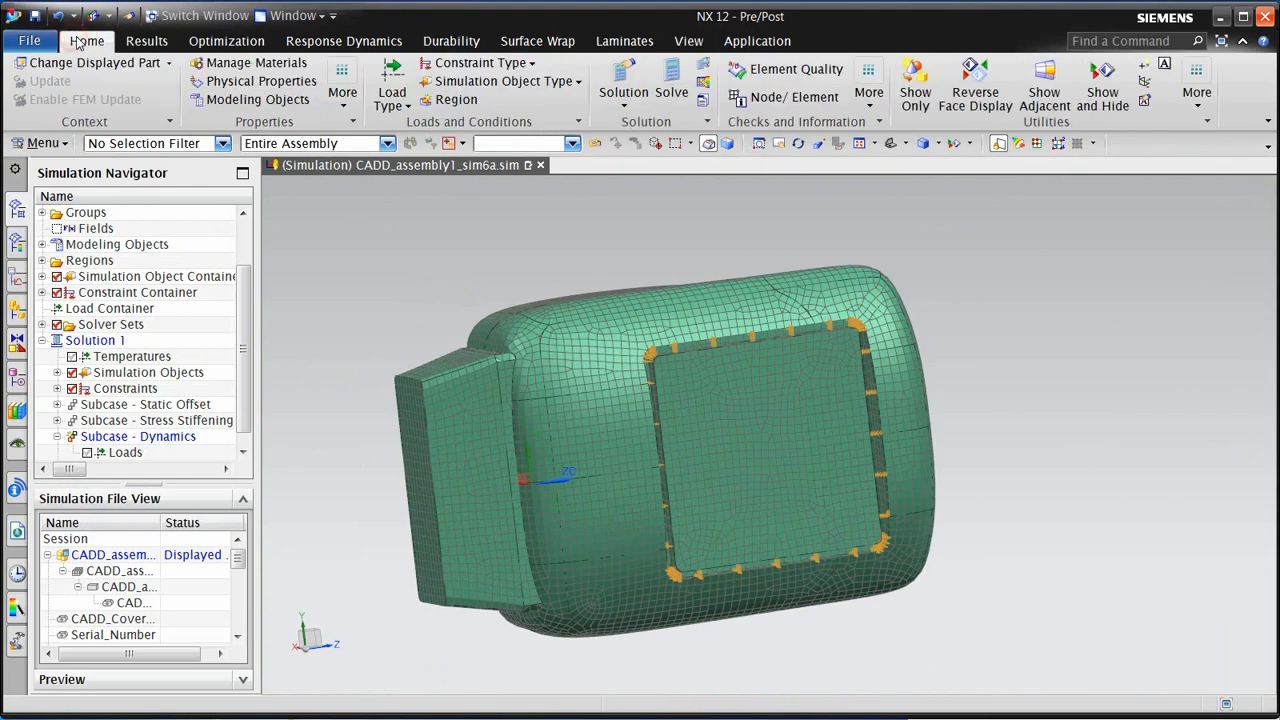
click(672, 82)
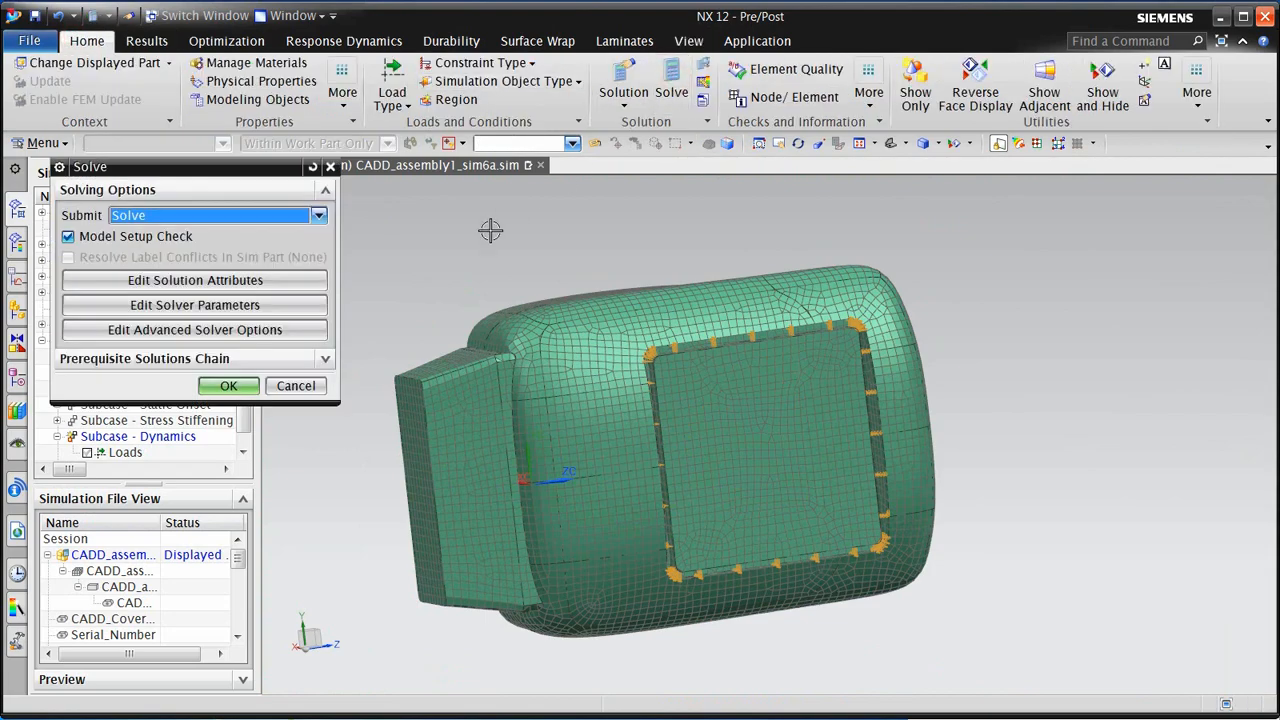
click(228, 386)
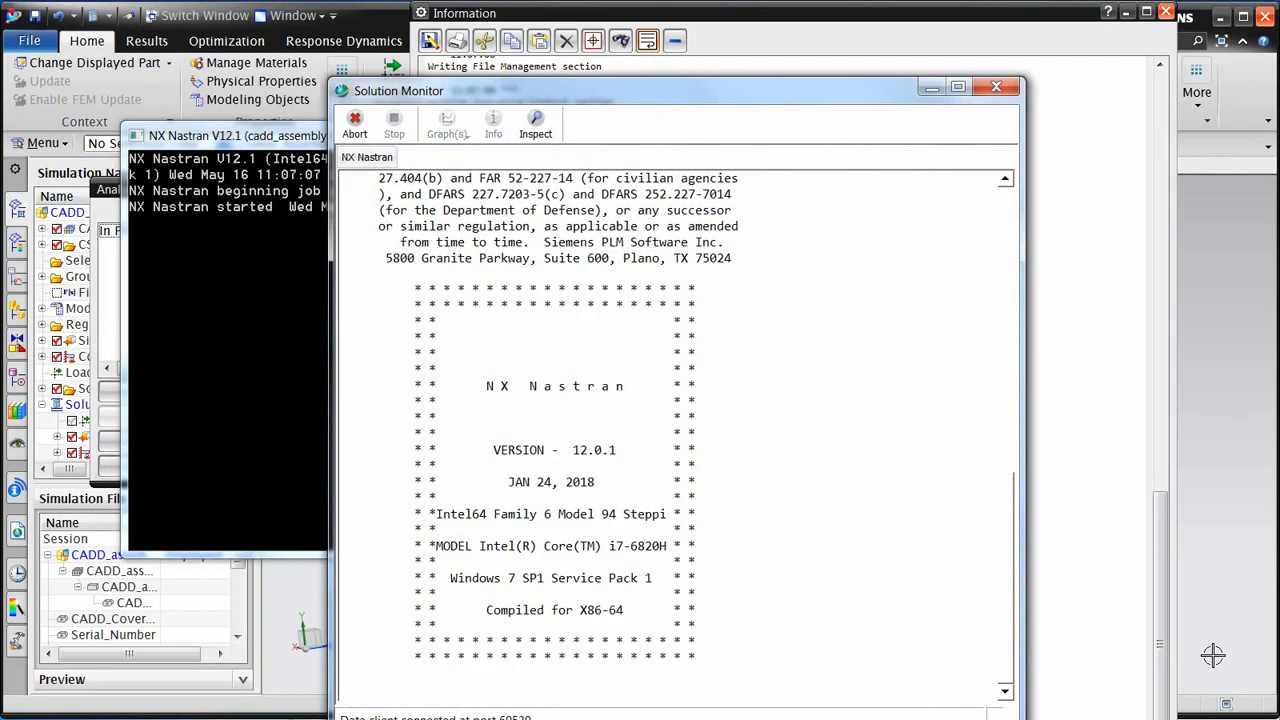
click(1168, 12)
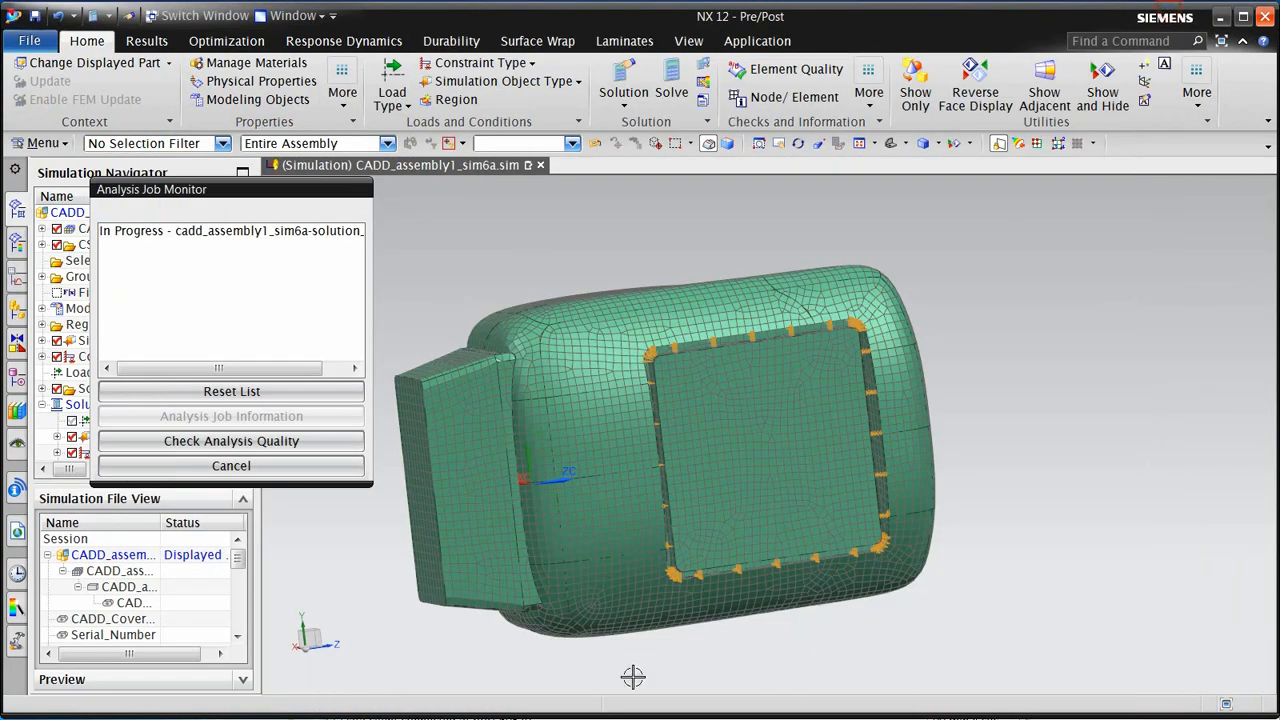
click(295, 472)
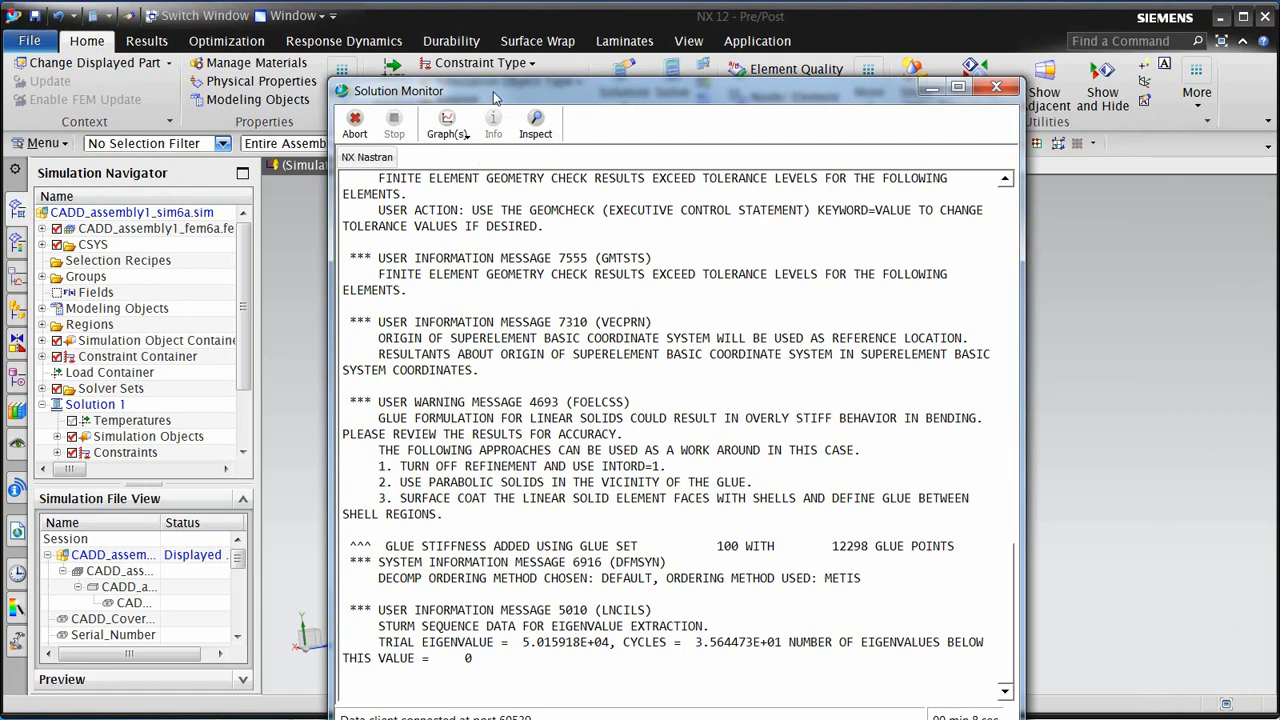
Examine the solver's Sparse Matrix Solver and Eigenvalues Extraction convergence graphs, and decline the message review once the solve completes
drag(493, 97, 469, 59)
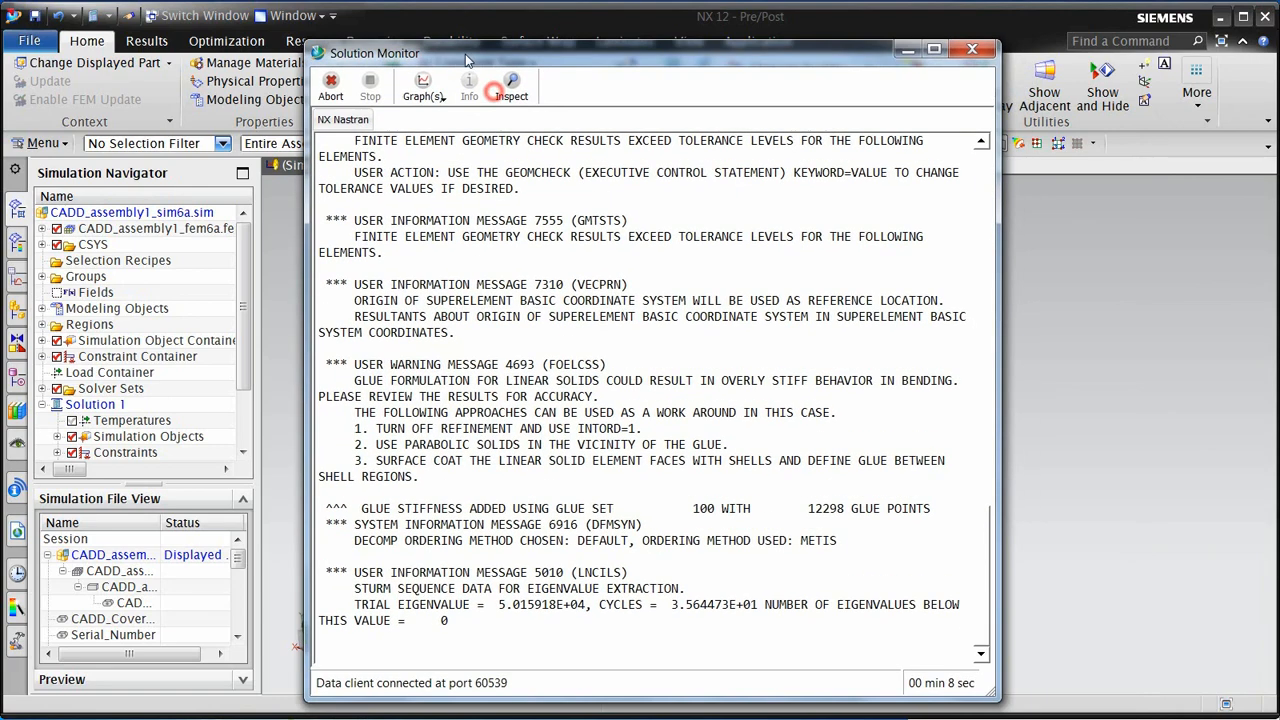
click(424, 88)
mouse_move(443, 119)
click(532, 121)
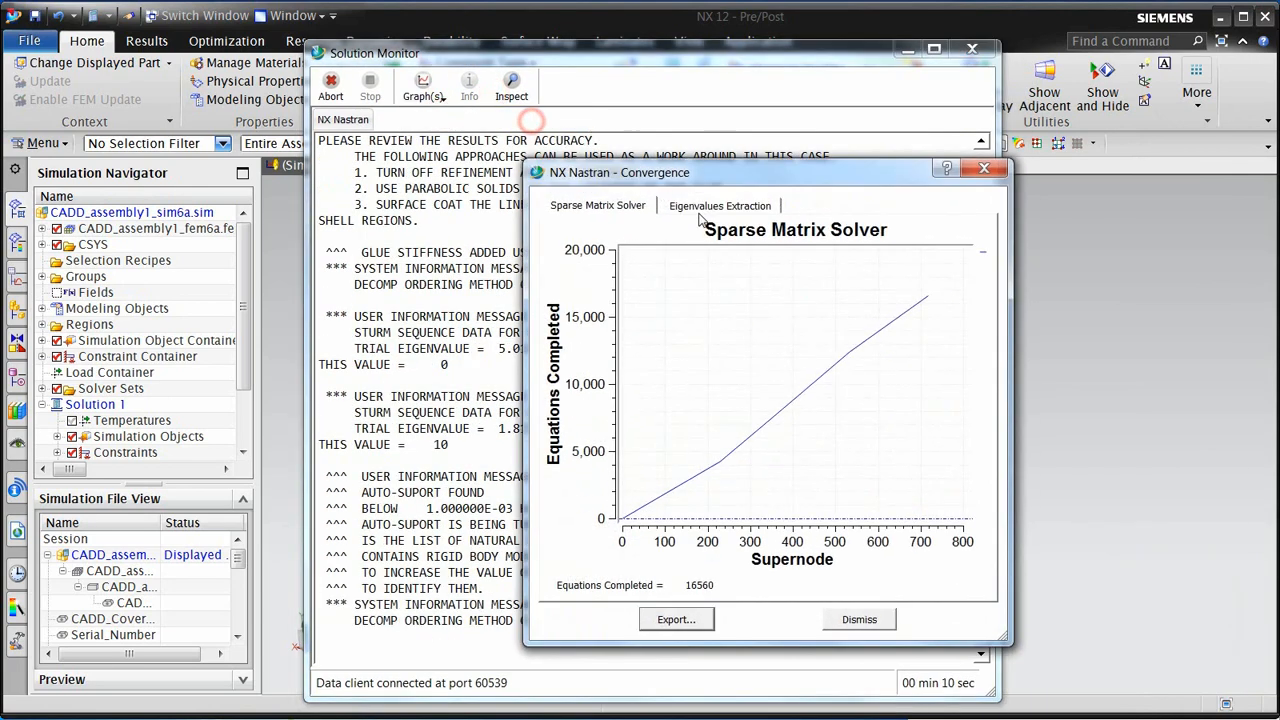
click(706, 207)
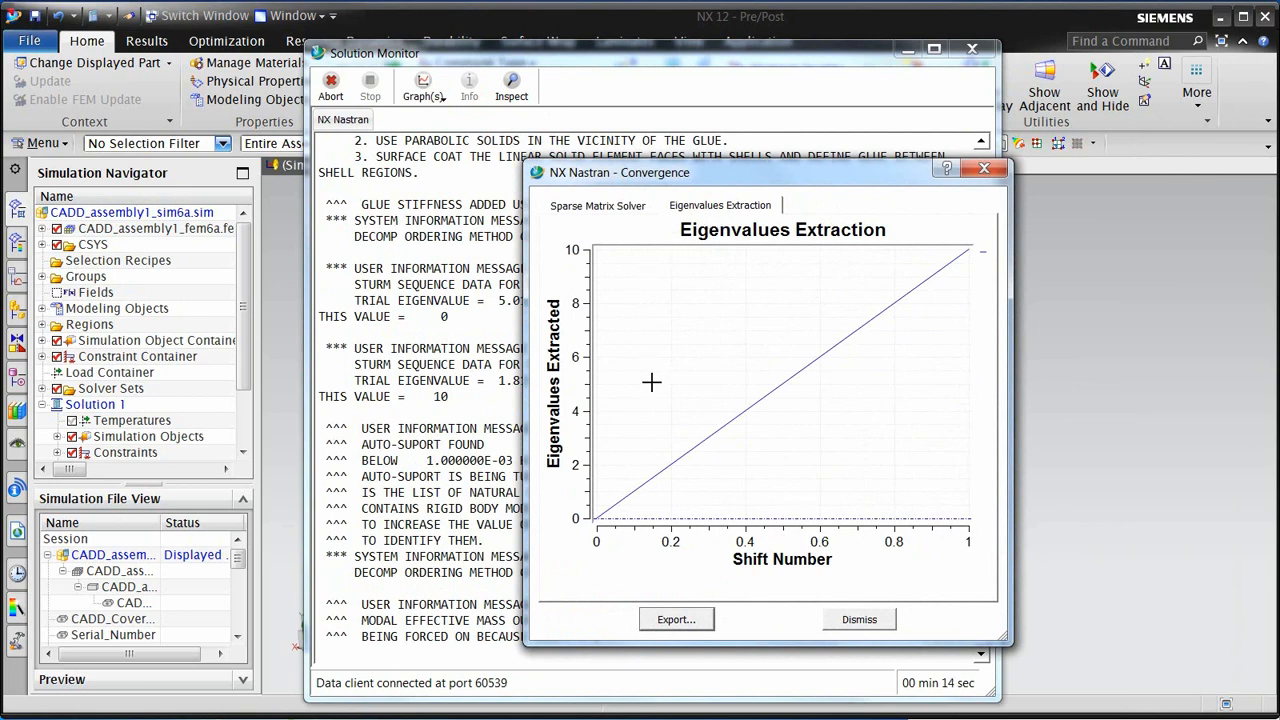
click(856, 619)
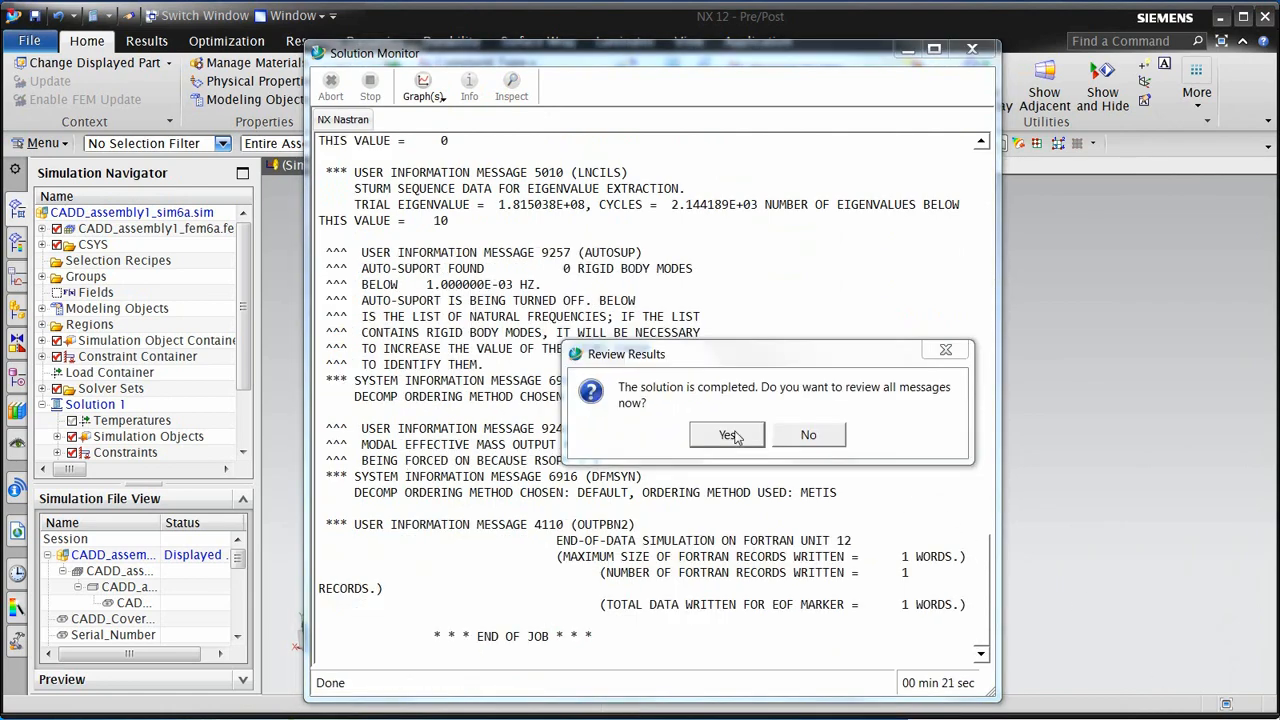
click(808, 436)
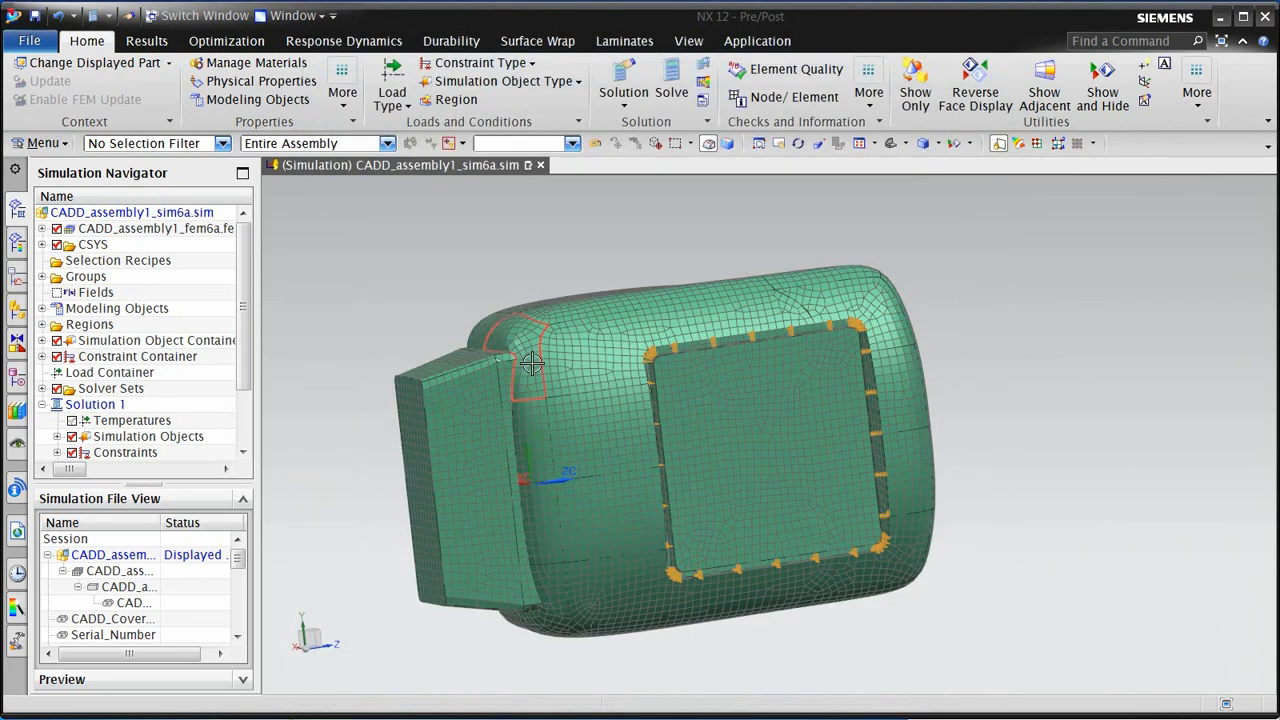
Open the results of Solution 1 for post-processing
middle_drag(542, 428, 534, 421)
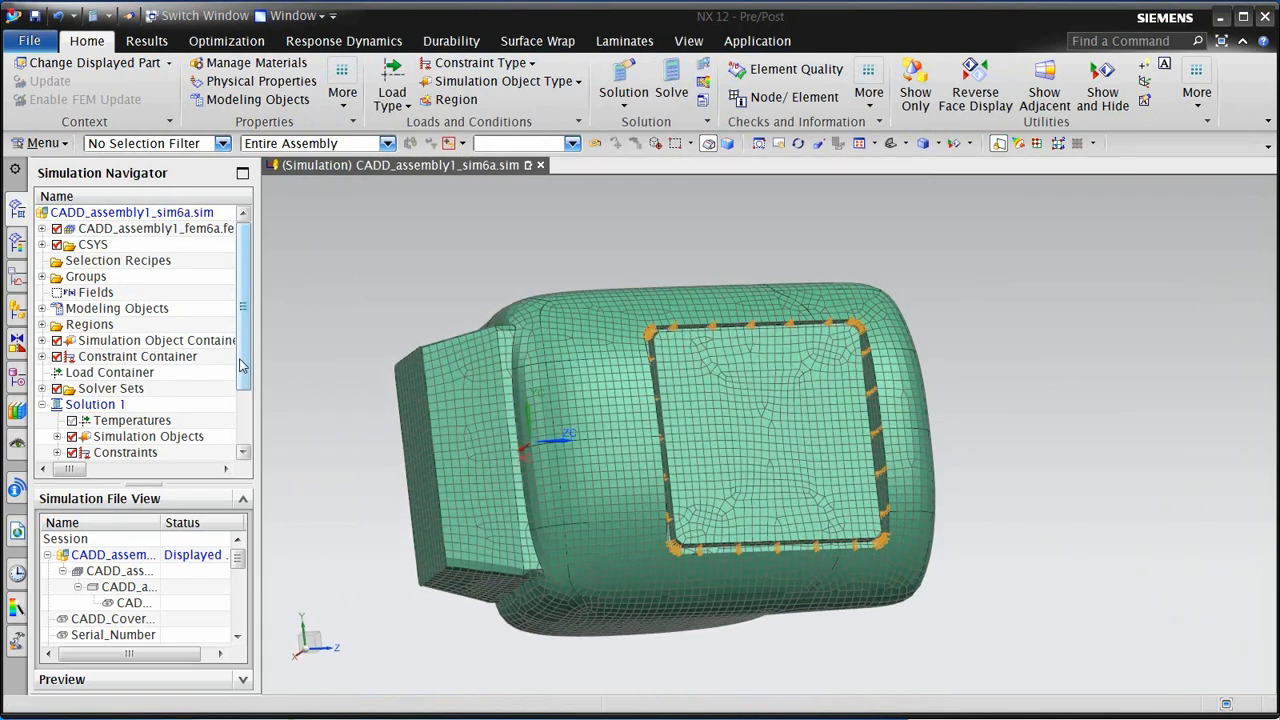
drag(242, 358, 243, 420)
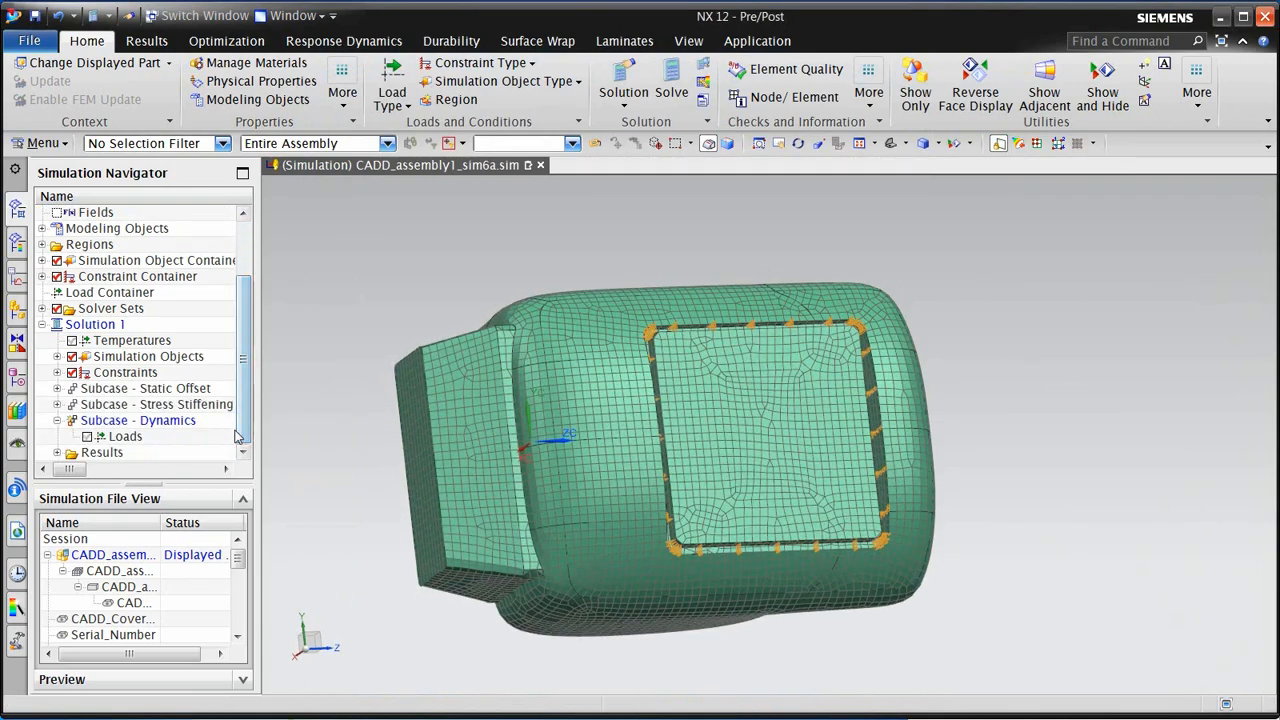
click(57, 452)
double_click(96, 450)
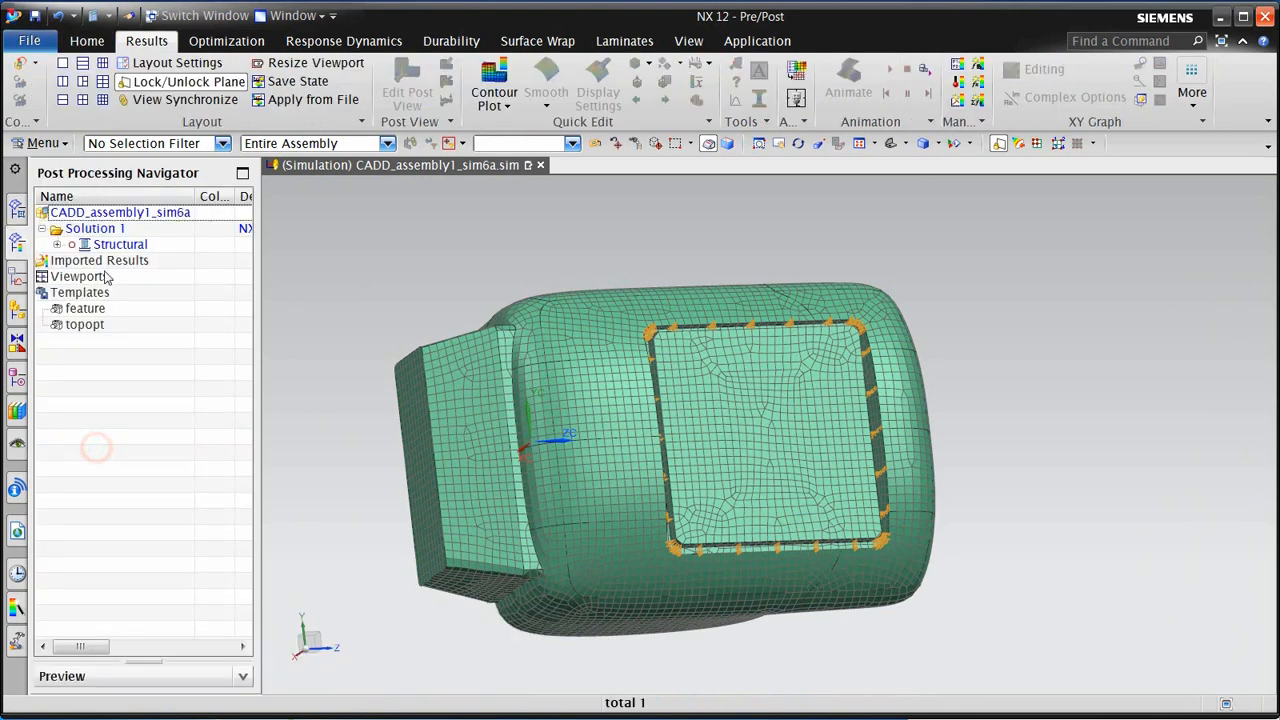
Display the nodal displacement contour plot of structural Mode 1
click(57, 244)
click(165, 262)
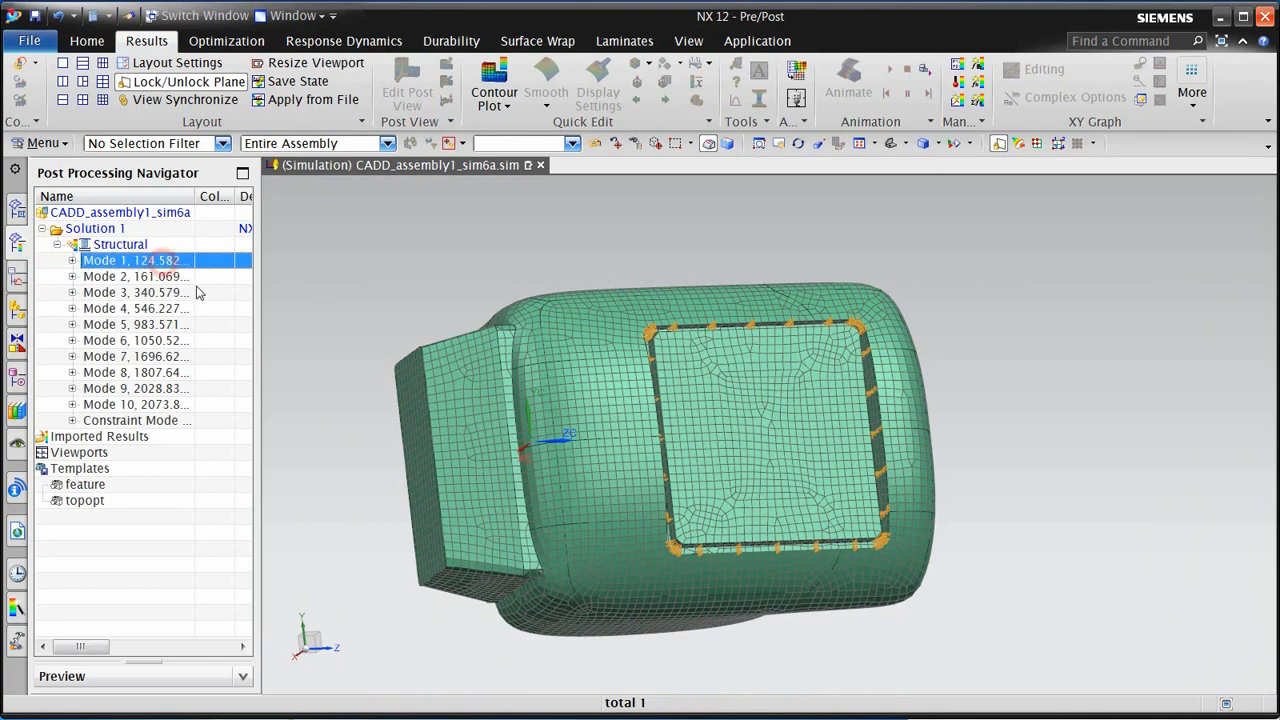
click(125, 276)
click(72, 260)
double_click(140, 276)
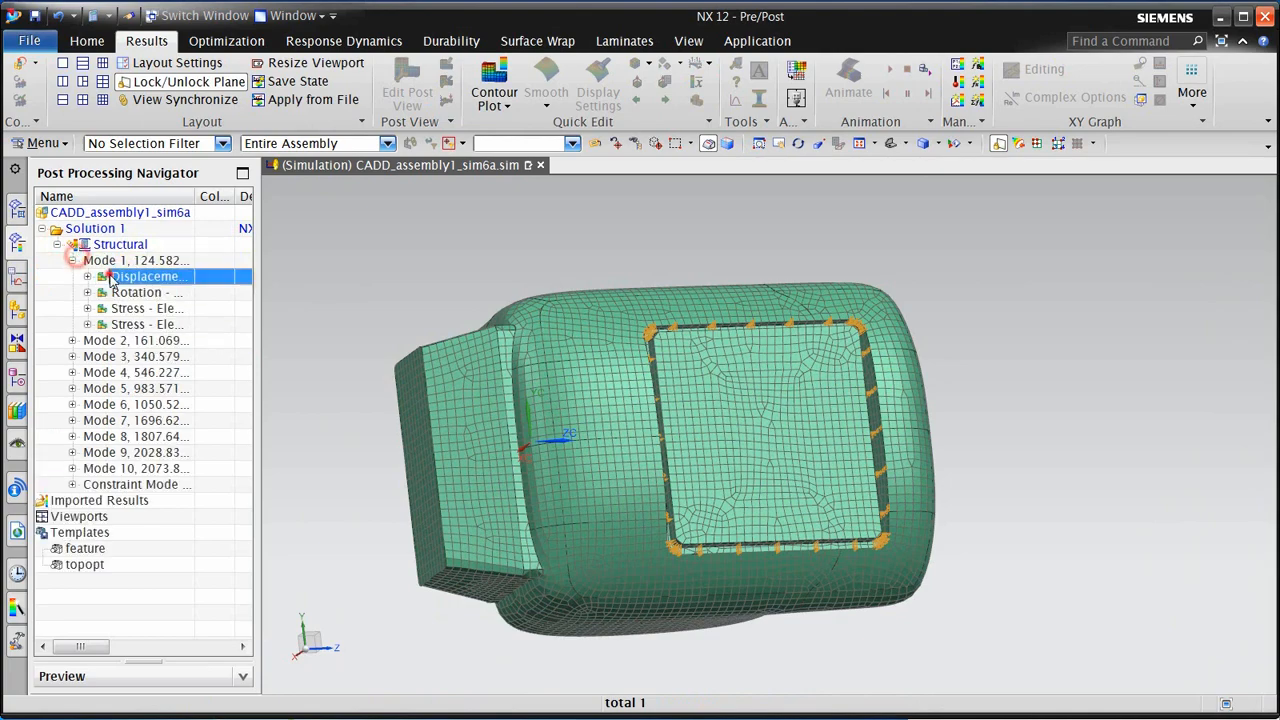
middle_drag(700, 425, 700, 385)
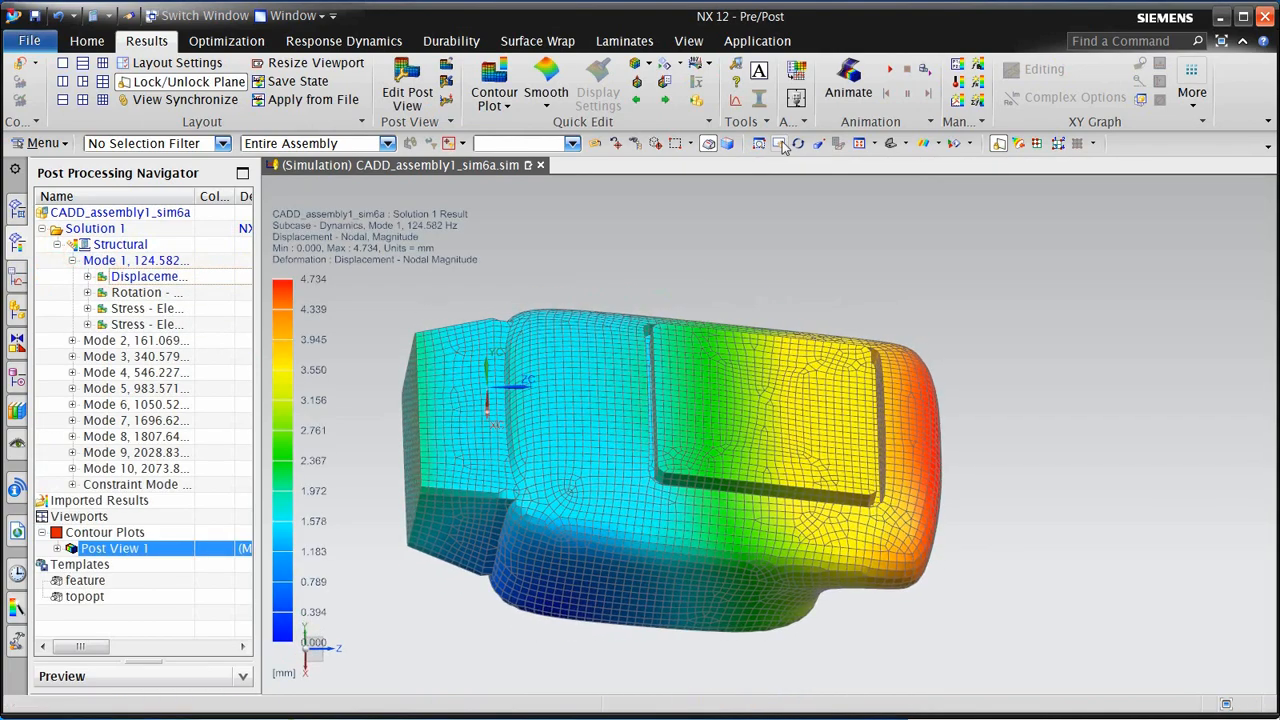
Animate the Mode 1 displacement result with the Modal style and full-cycle playback, keeping 8 frames
click(848, 78)
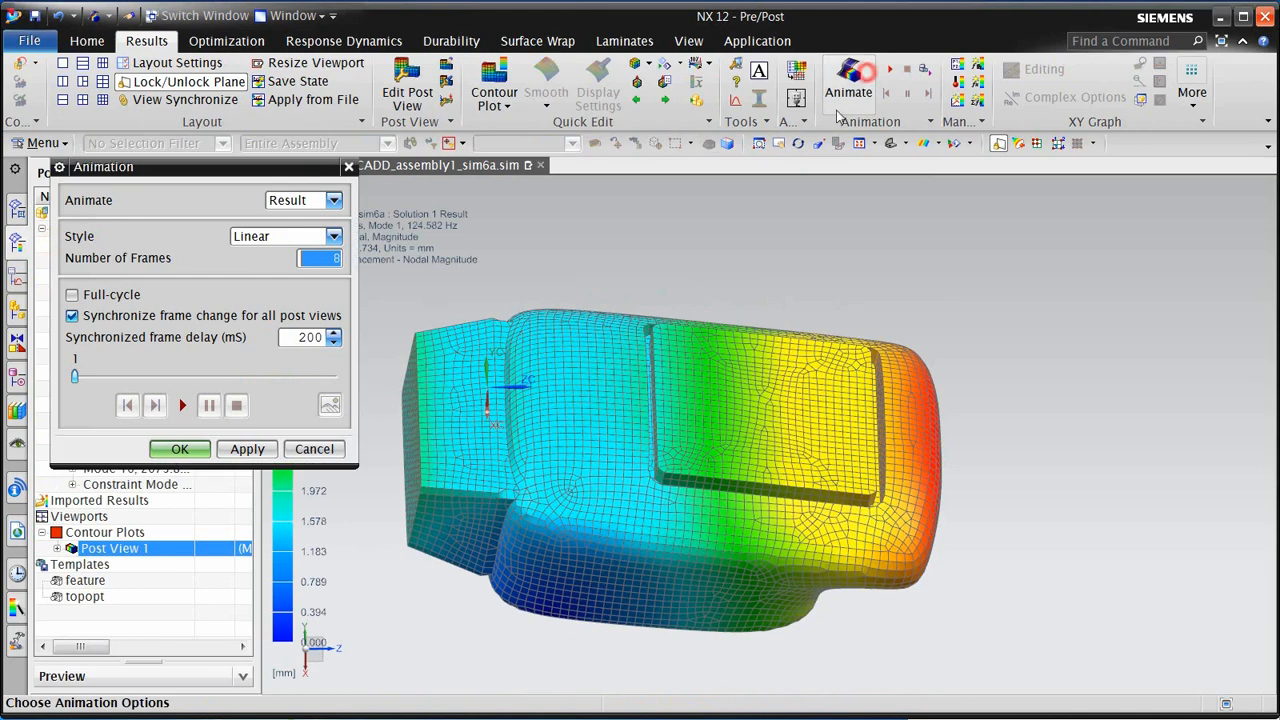
click(305, 240)
click(285, 268)
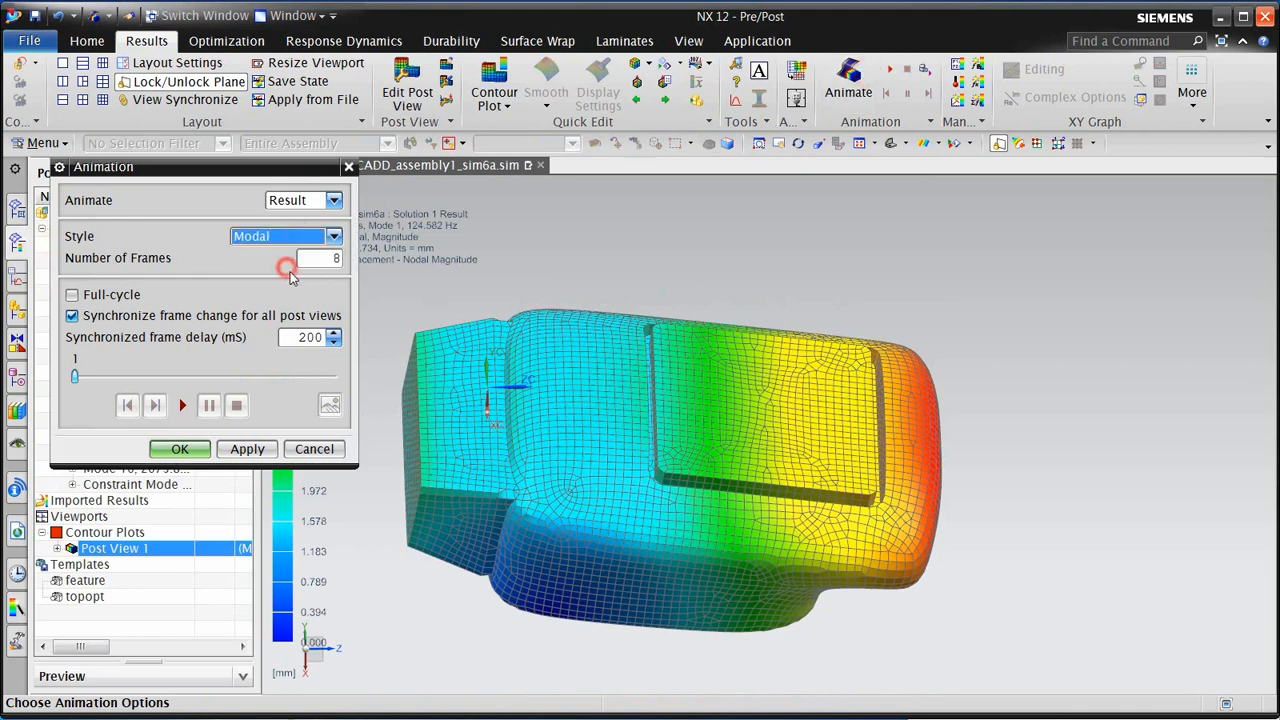
click(96, 298)
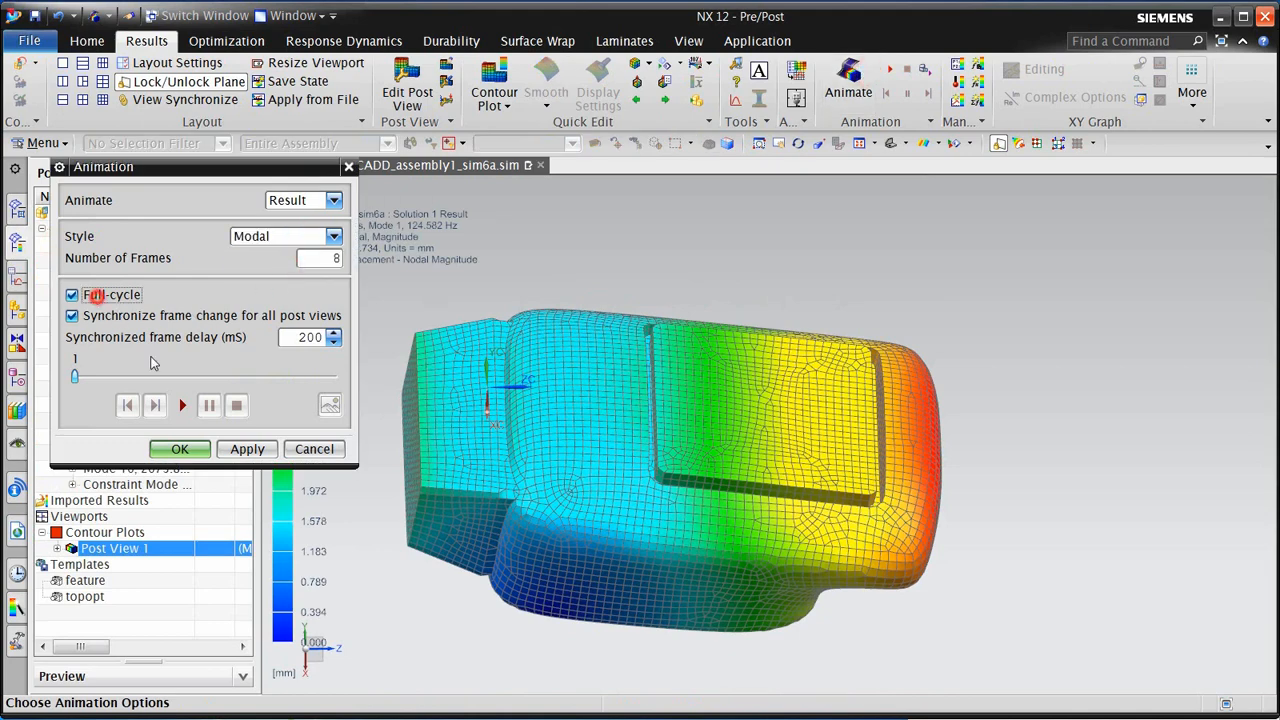
click(182, 405)
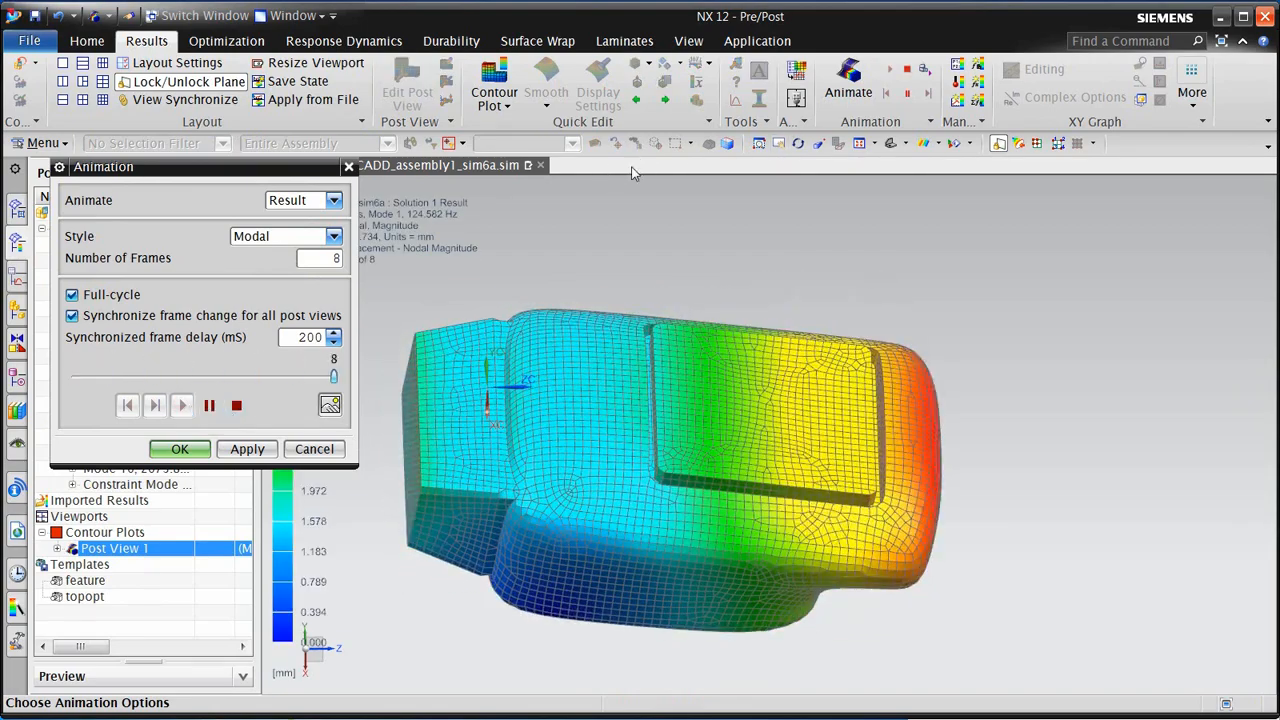
click(176, 449)
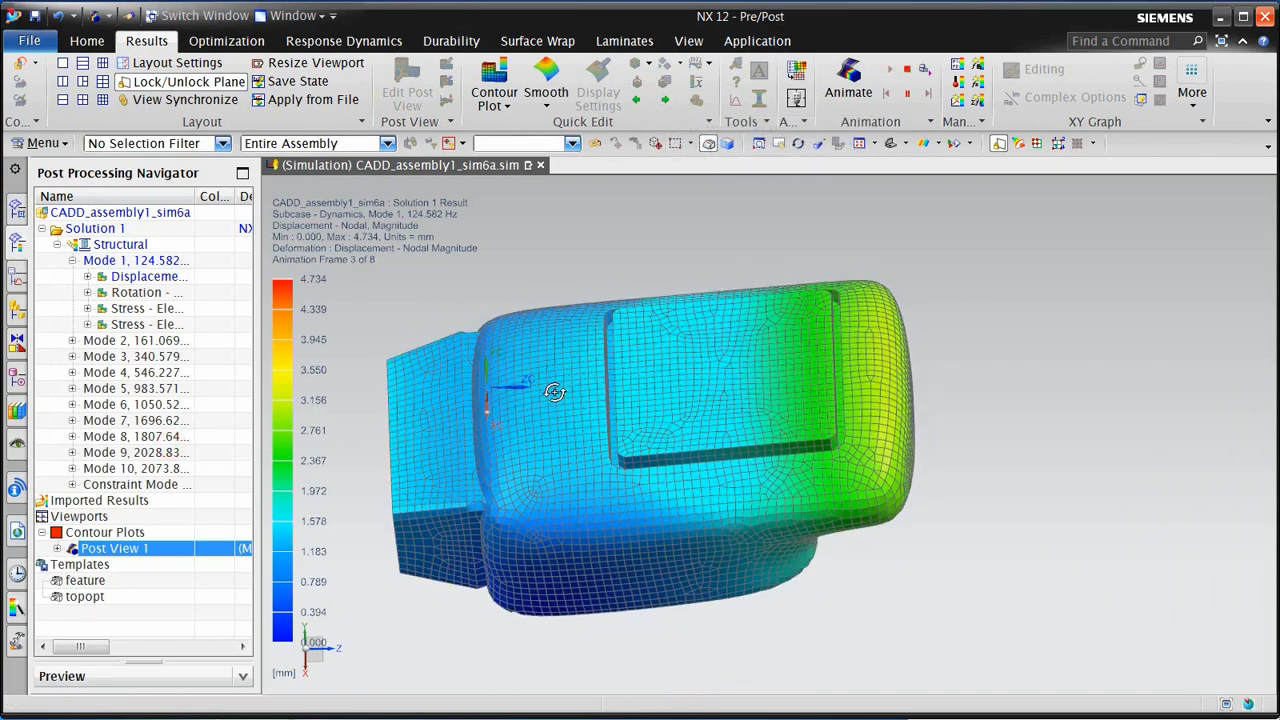
middle_drag(565, 440, 563, 322)
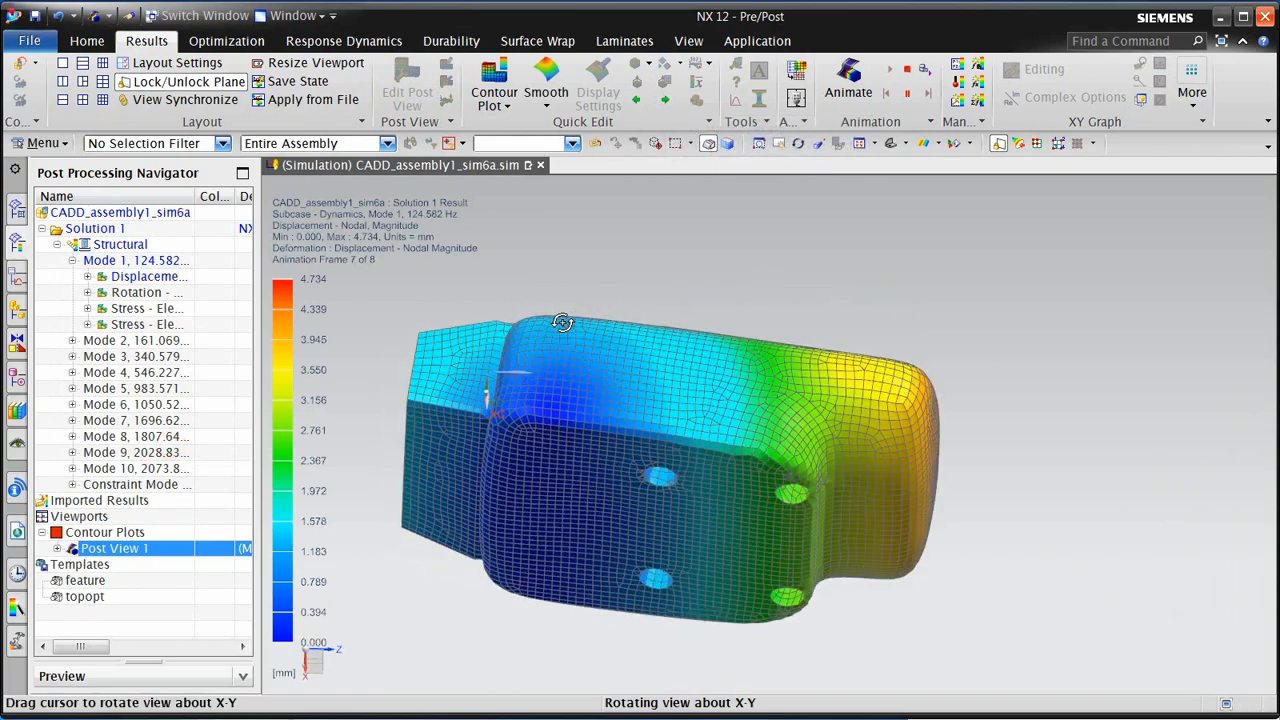
Step the animated displacement plot through Modes 2, 3 and 4, inspect the Mode 4 shape from several angles, and stop the animation
click(665, 101)
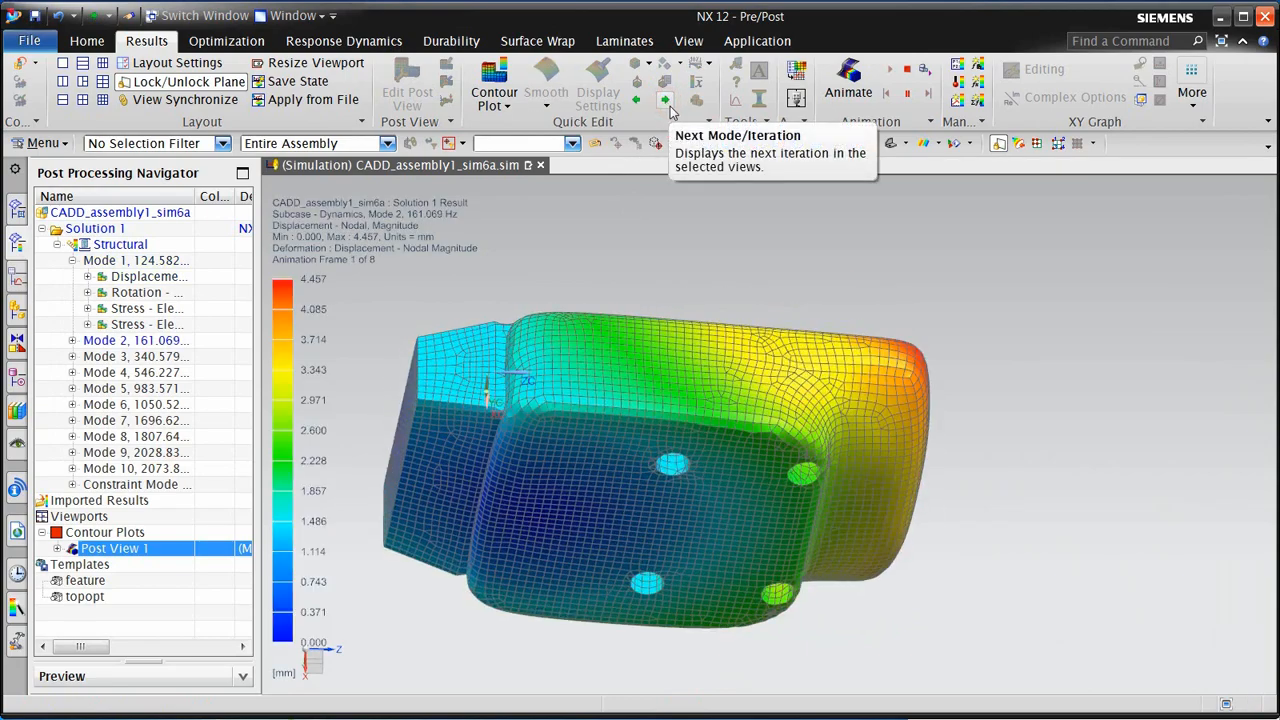
click(668, 104)
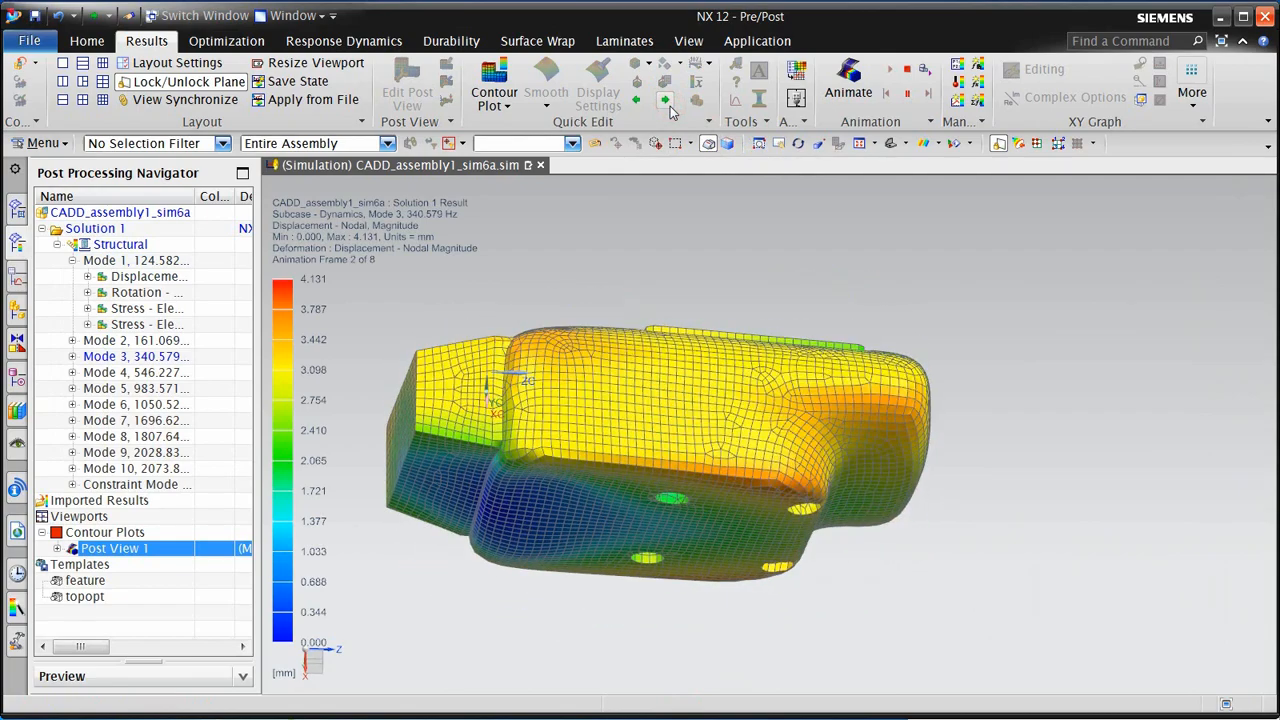
click(670, 108)
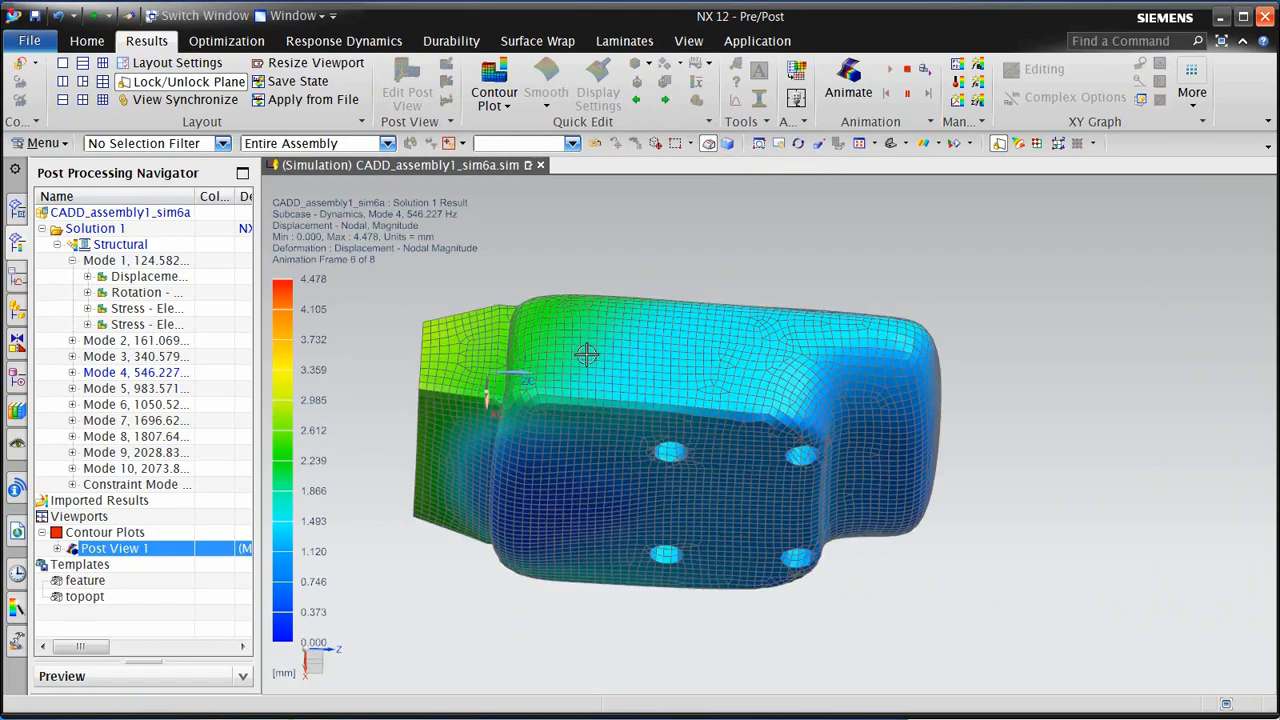
middle_drag(586, 354, 589, 380)
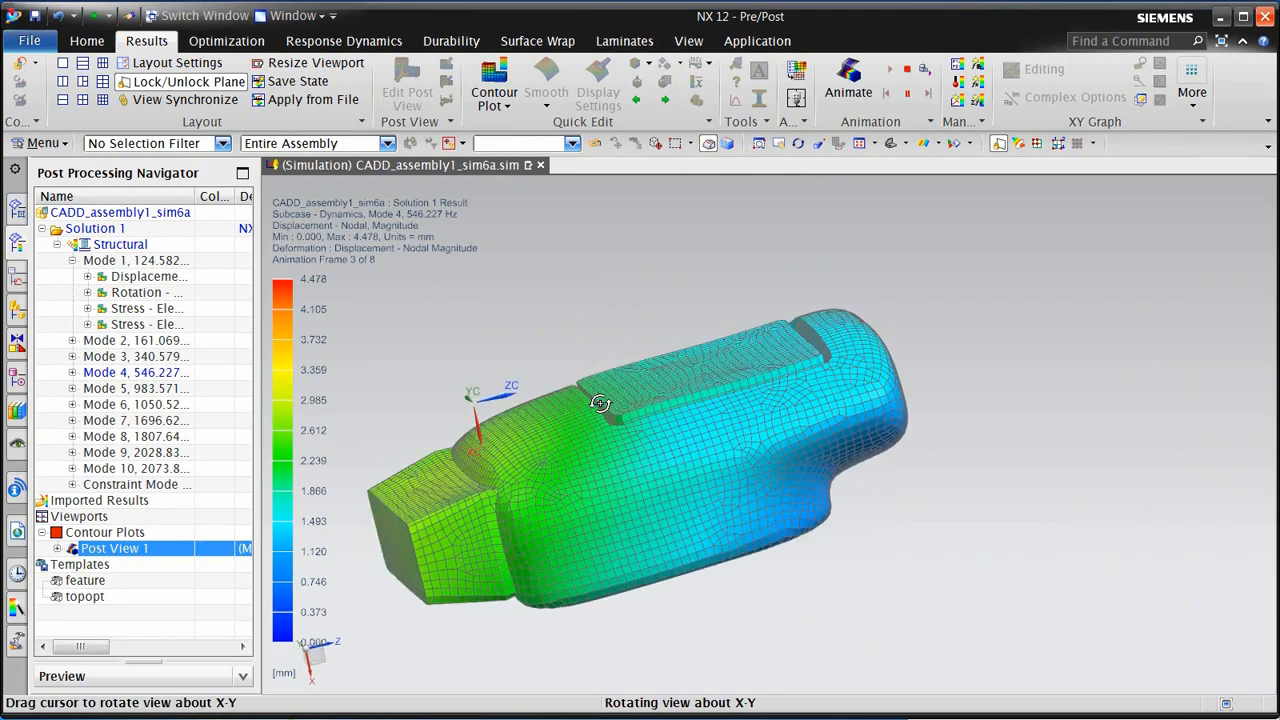
middle_drag(600, 403, 591, 409)
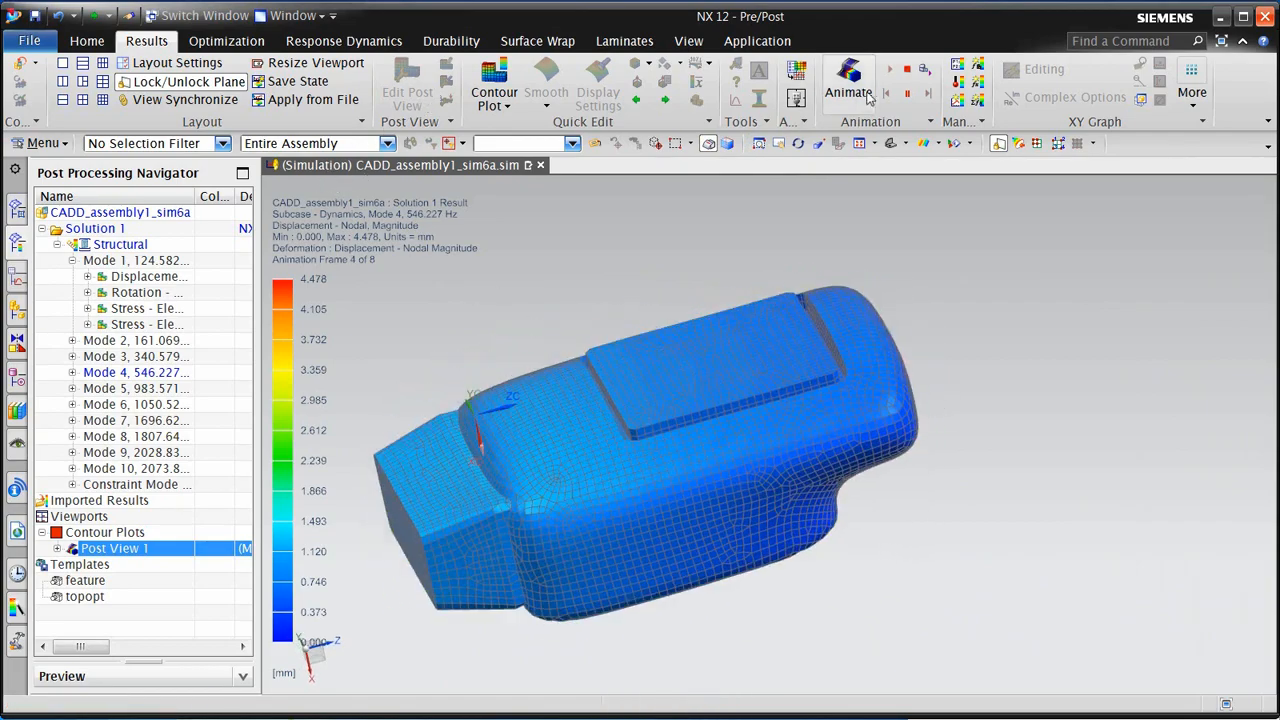
click(906, 69)
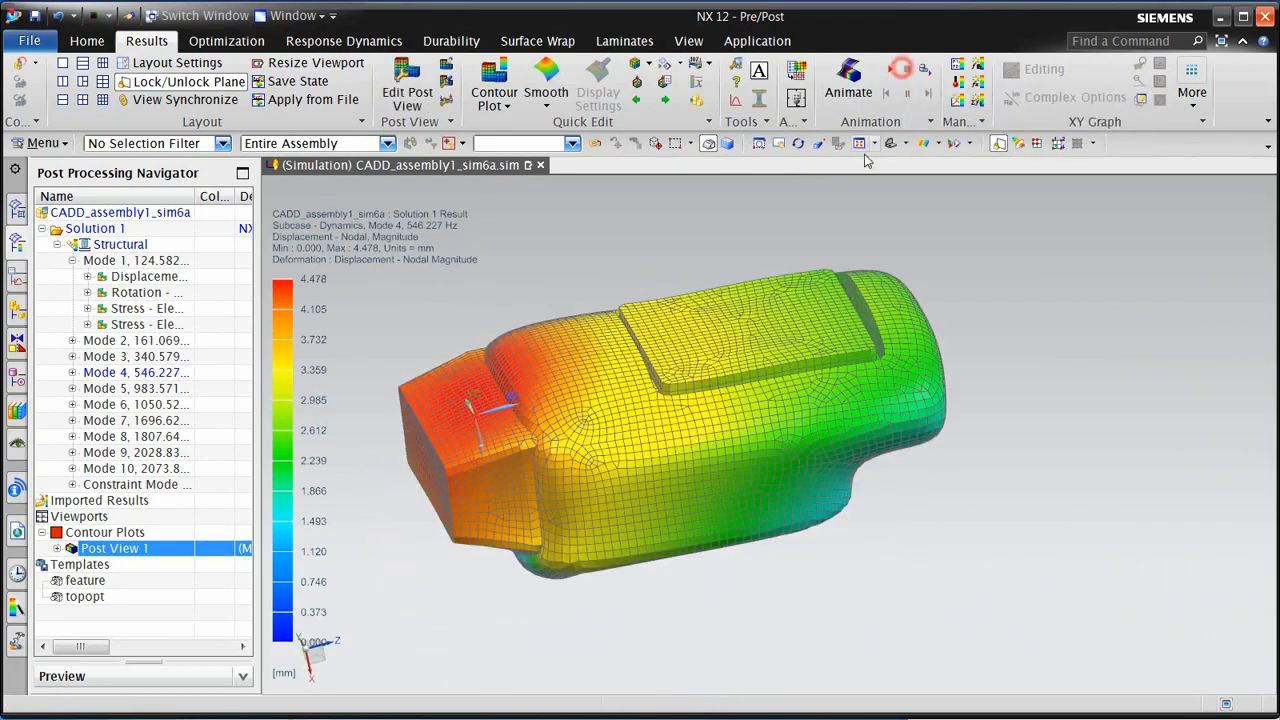
Return to the simulation model and create a Response Dynamics solution process named Response Dynamics 1 based on Solution 1
click(17, 208)
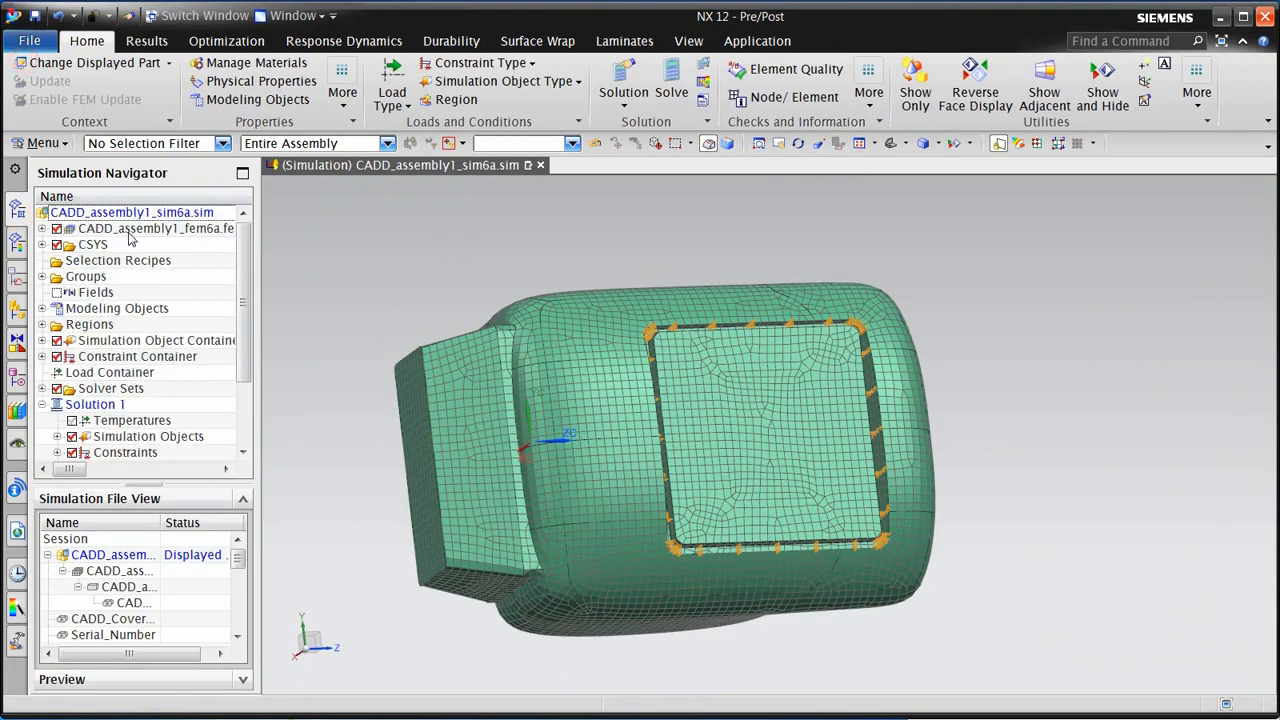
right_click(111, 212)
mouse_move(197, 318)
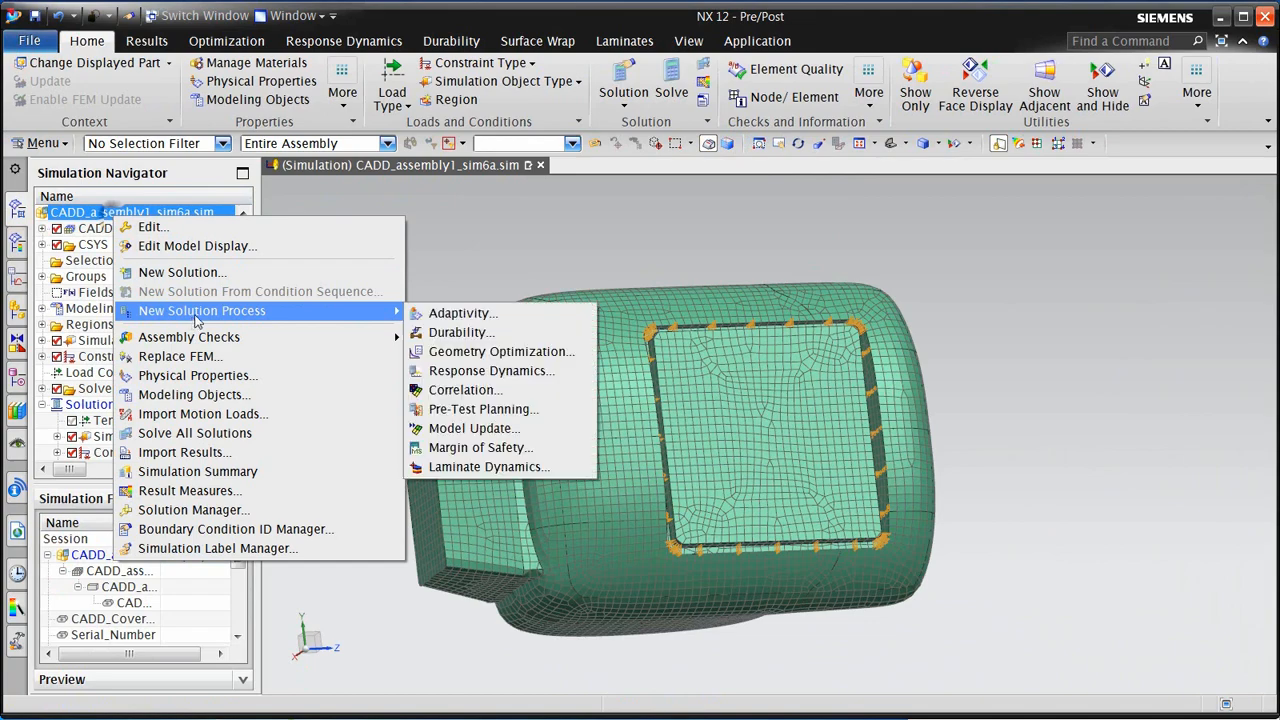
click(491, 370)
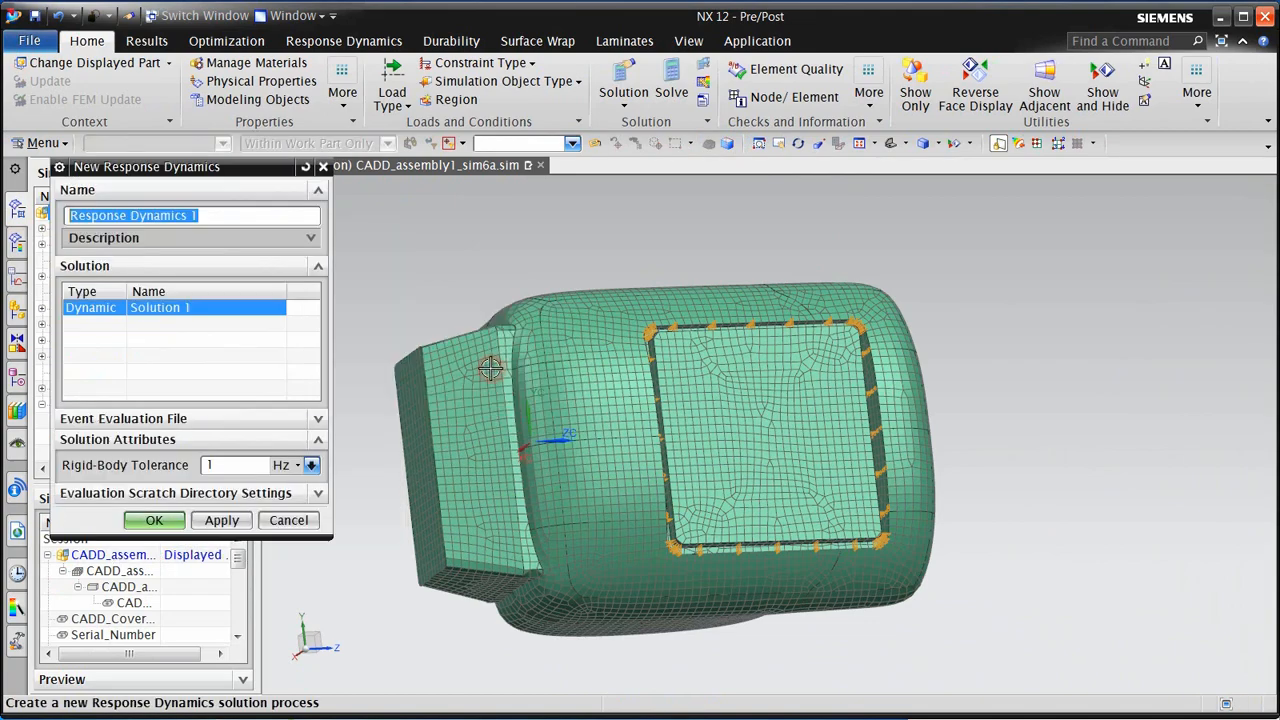
click(153, 521)
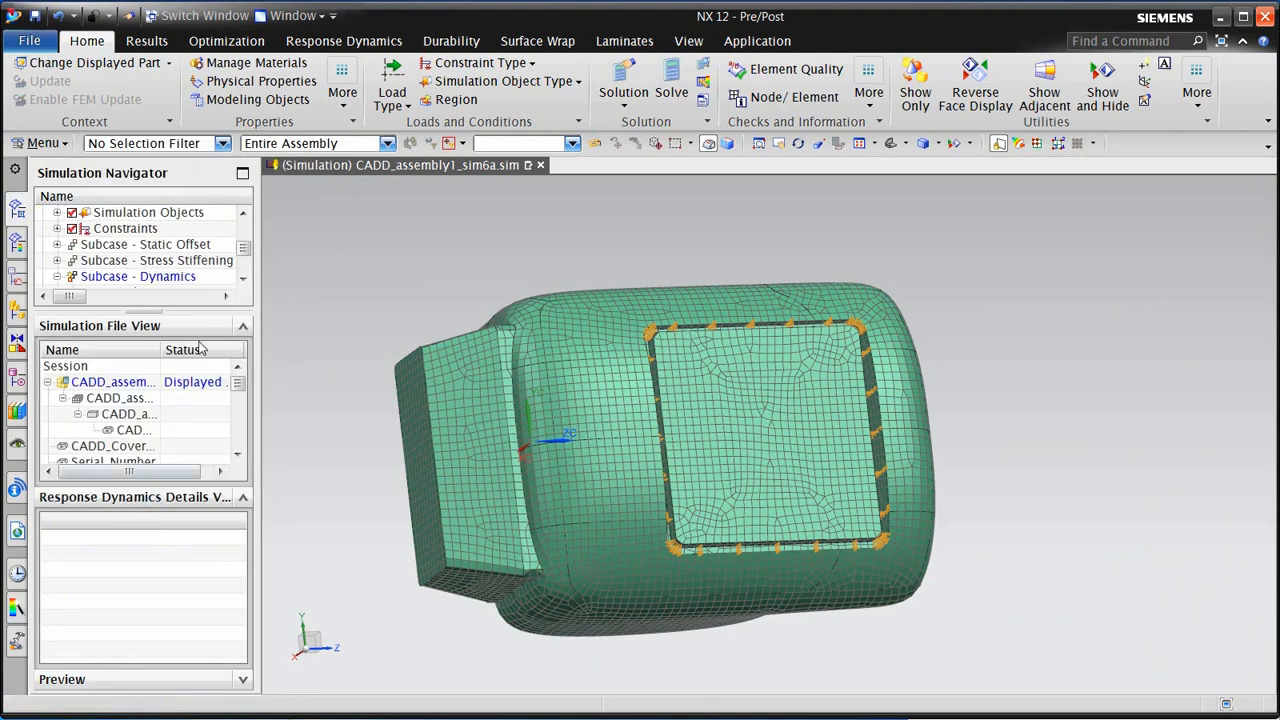
Examine the frequencies and effective mass percentages of all ten normal modes in the Response Dynamics details
drag(181, 315, 181, 381)
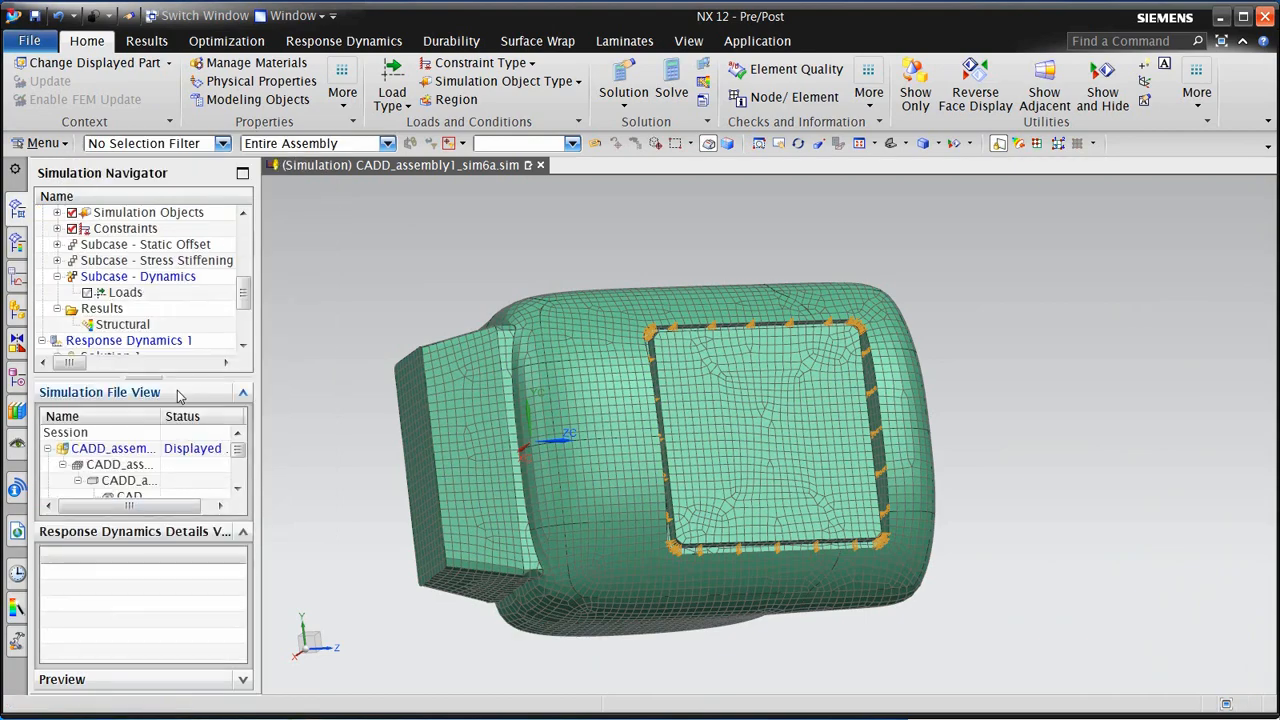
scroll(181, 310, down, 1)
scroll(181, 311, down, 1)
click(186, 293)
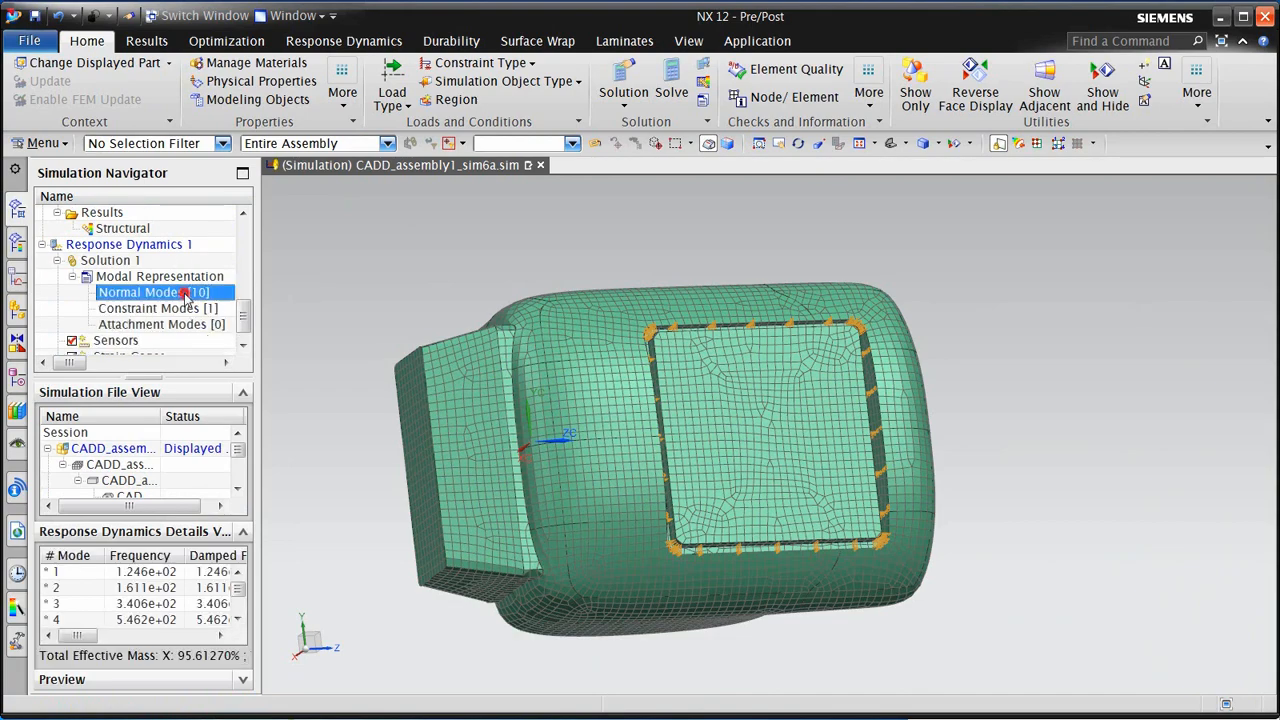
drag(258, 315, 857, 360)
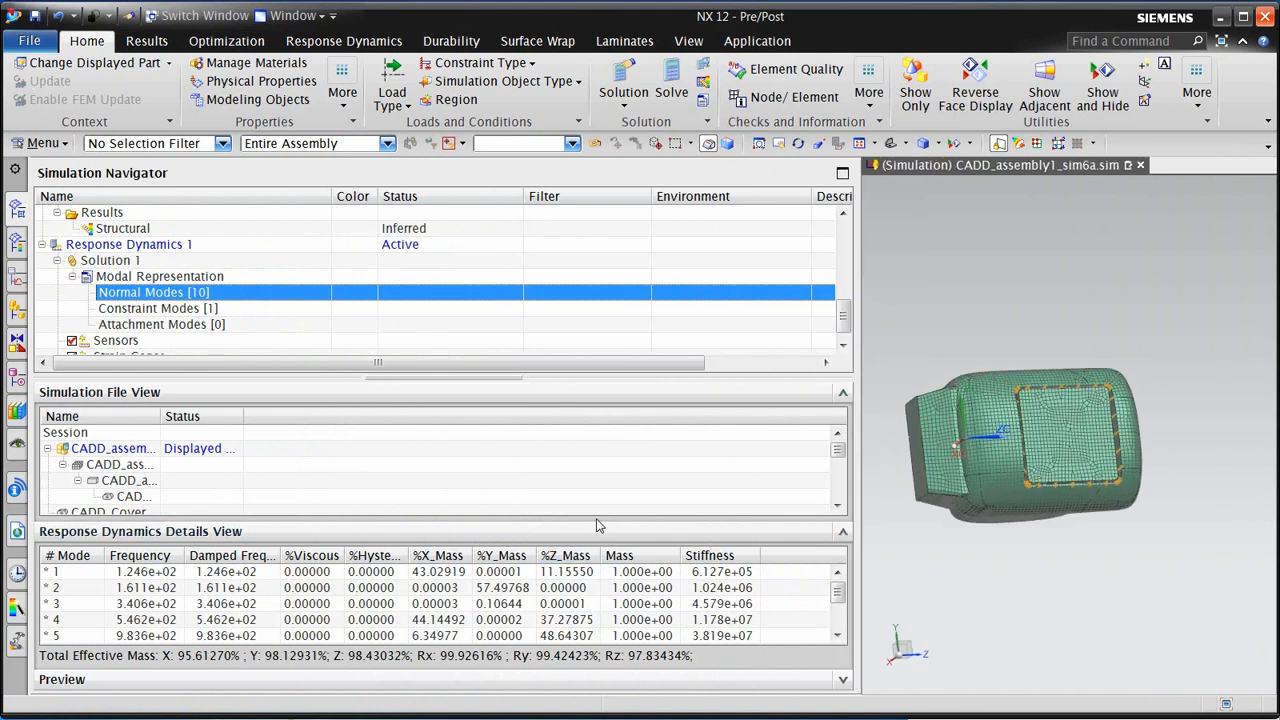
drag(840, 596, 841, 614)
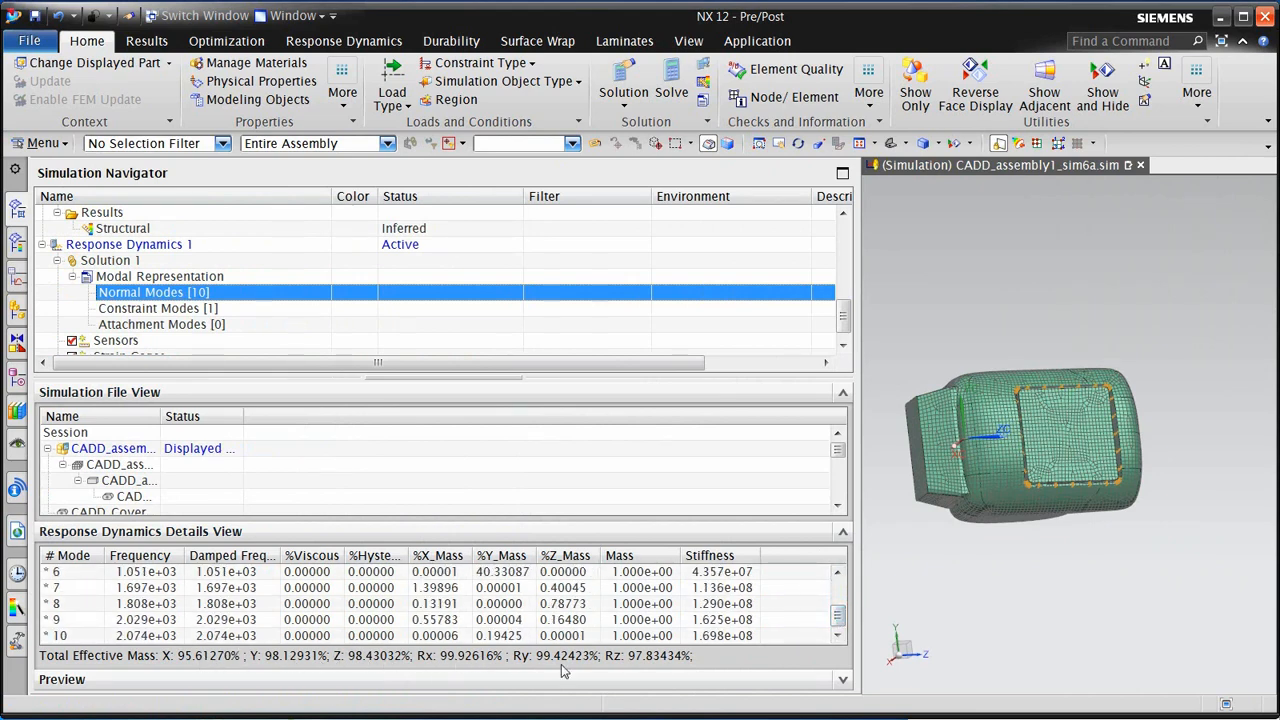
drag(839, 615, 843, 585)
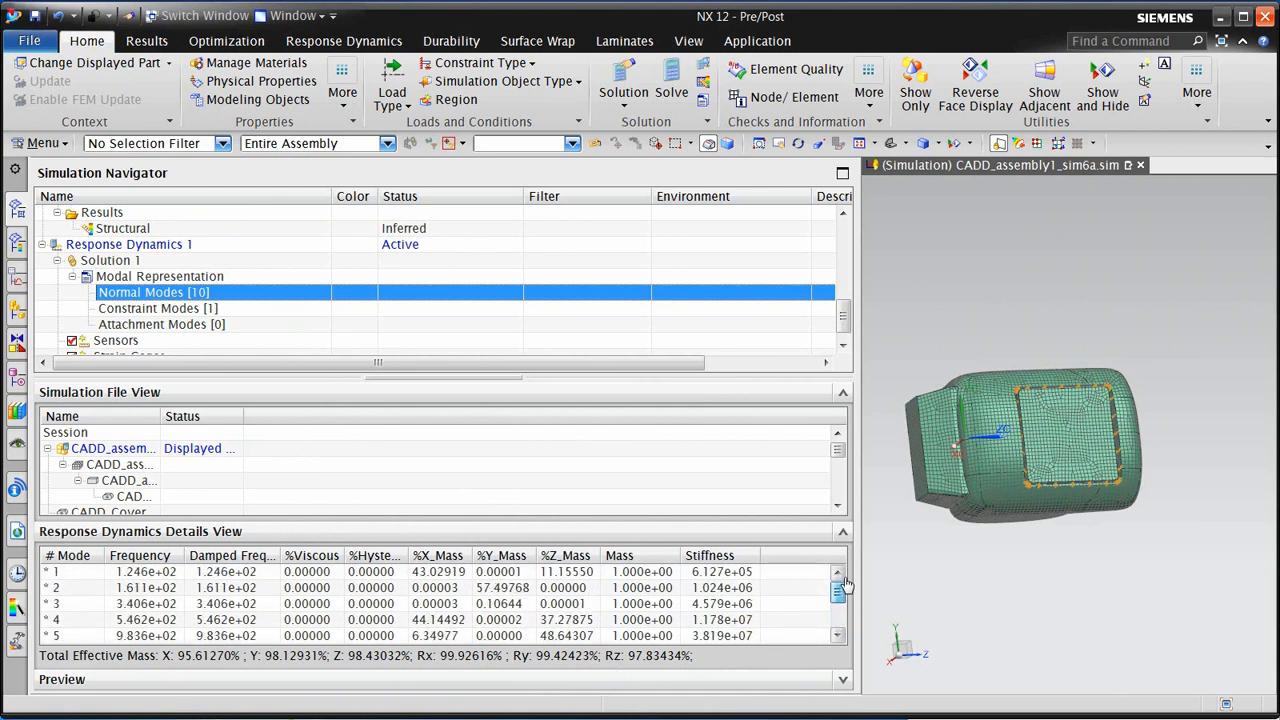
Set the viscous damping factor of all normal modes to 4
right_click(124, 294)
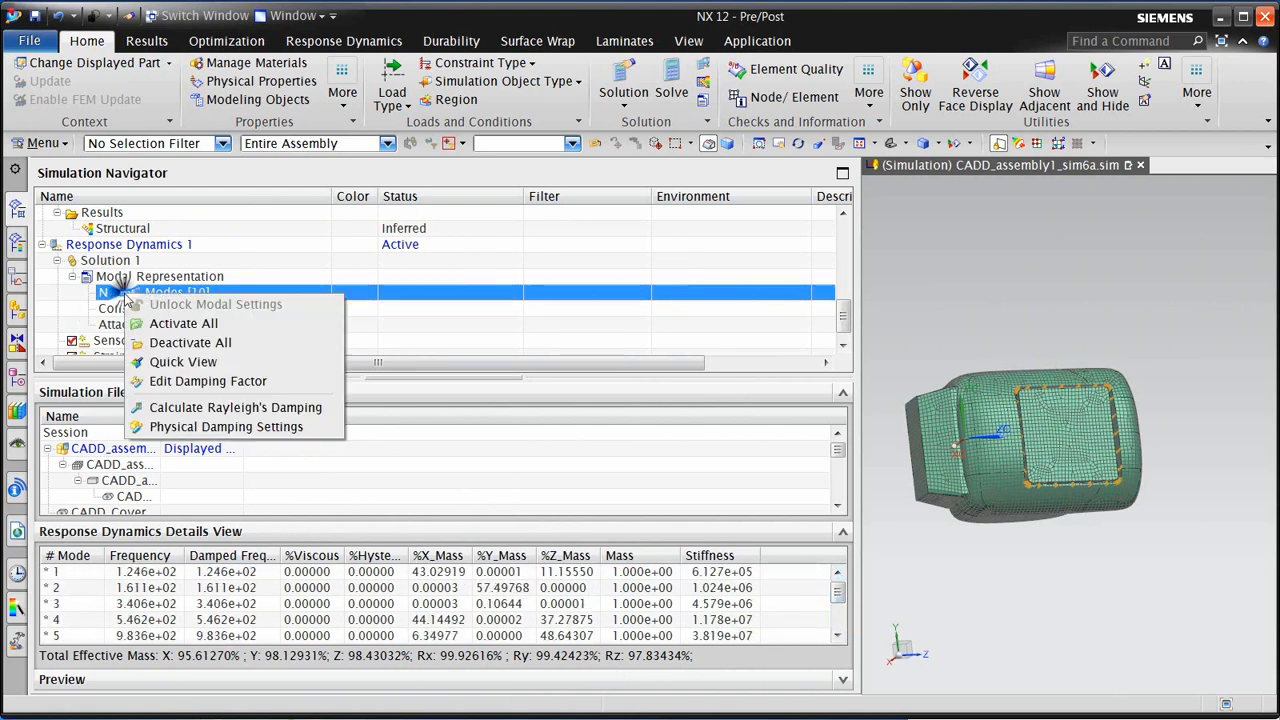
click(183, 380)
text(4)
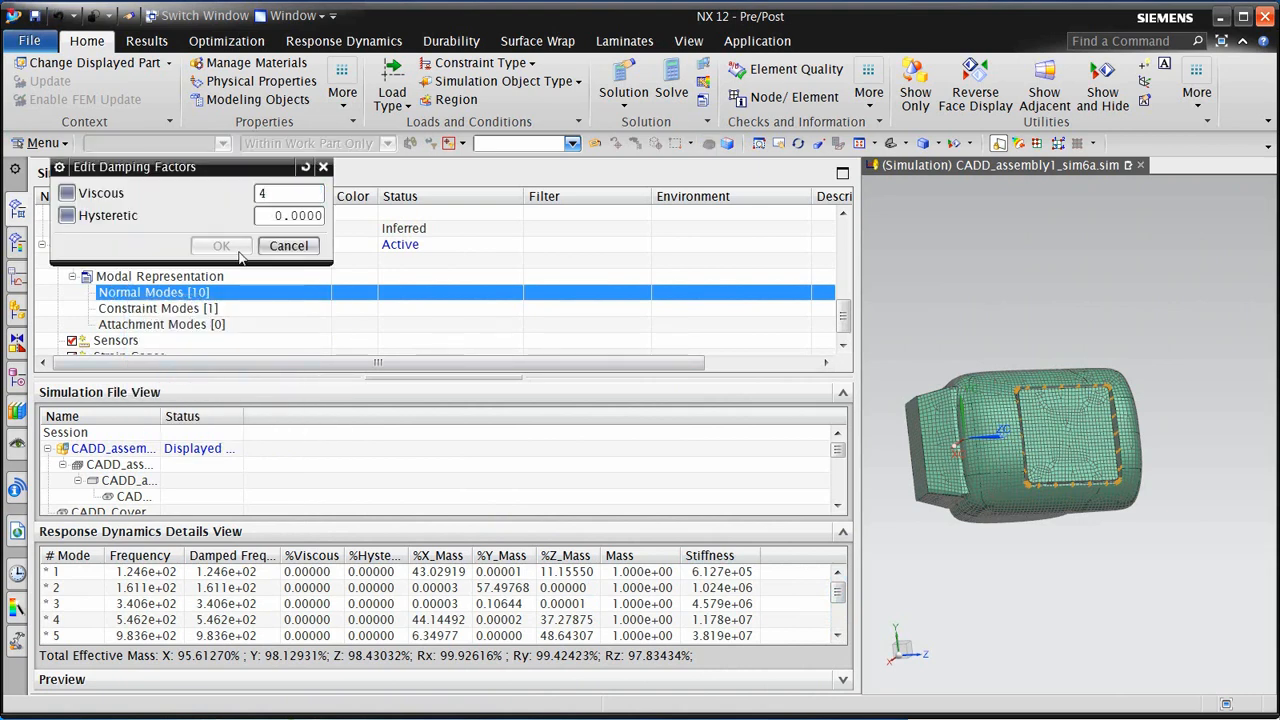
key(Return)
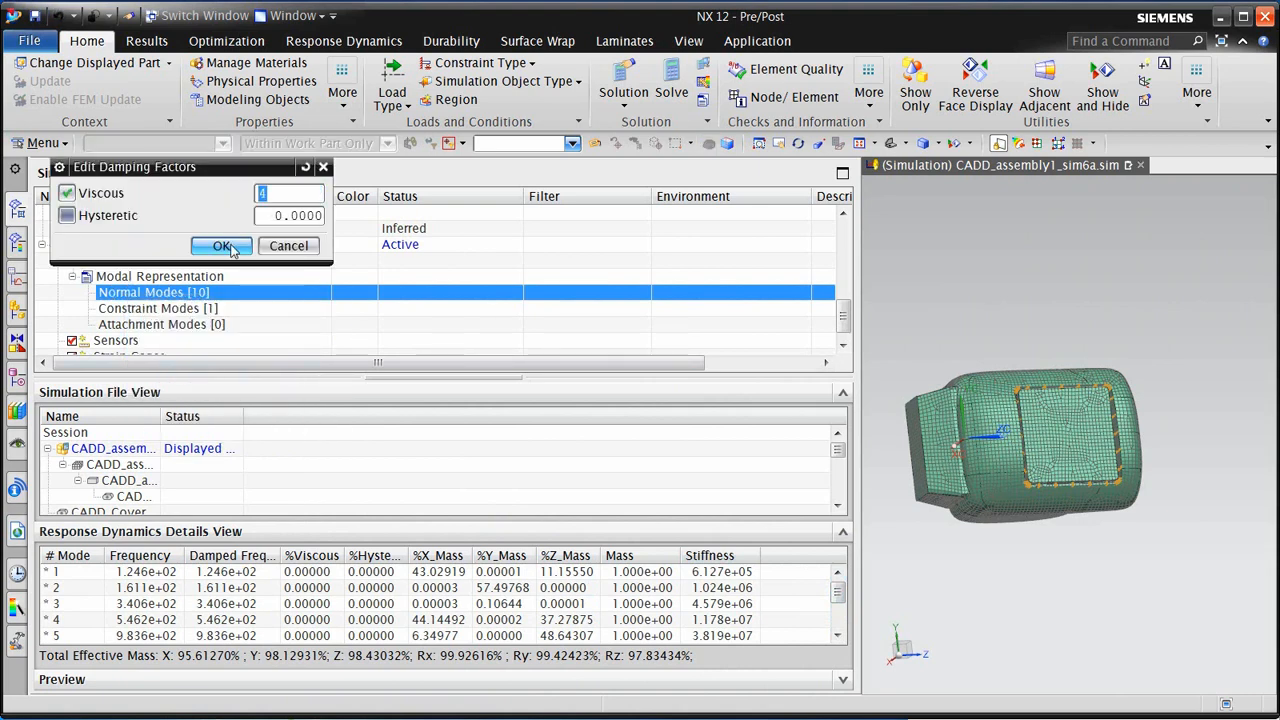
click(226, 247)
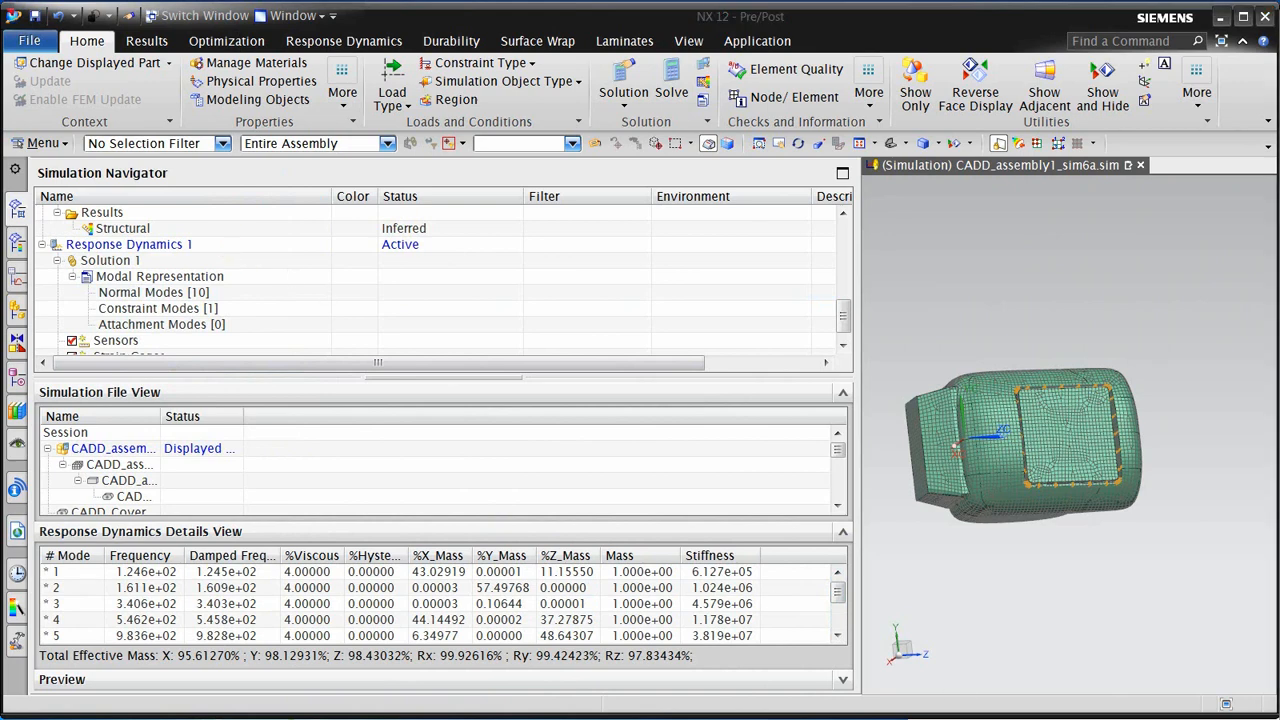
Start a transmissibility evaluation for Response Dynamics 1 with Acceleration as both the result and the input motion type
drag(857, 521, 352, 521)
right_click(127, 252)
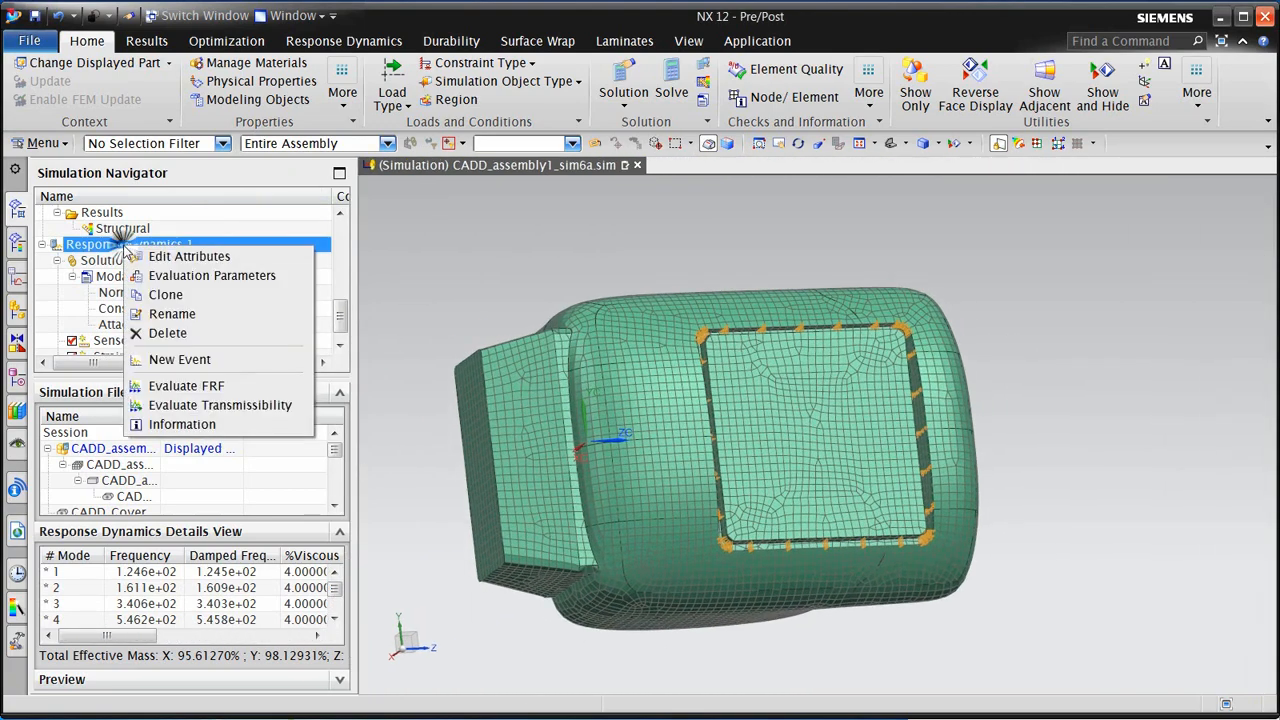
click(181, 406)
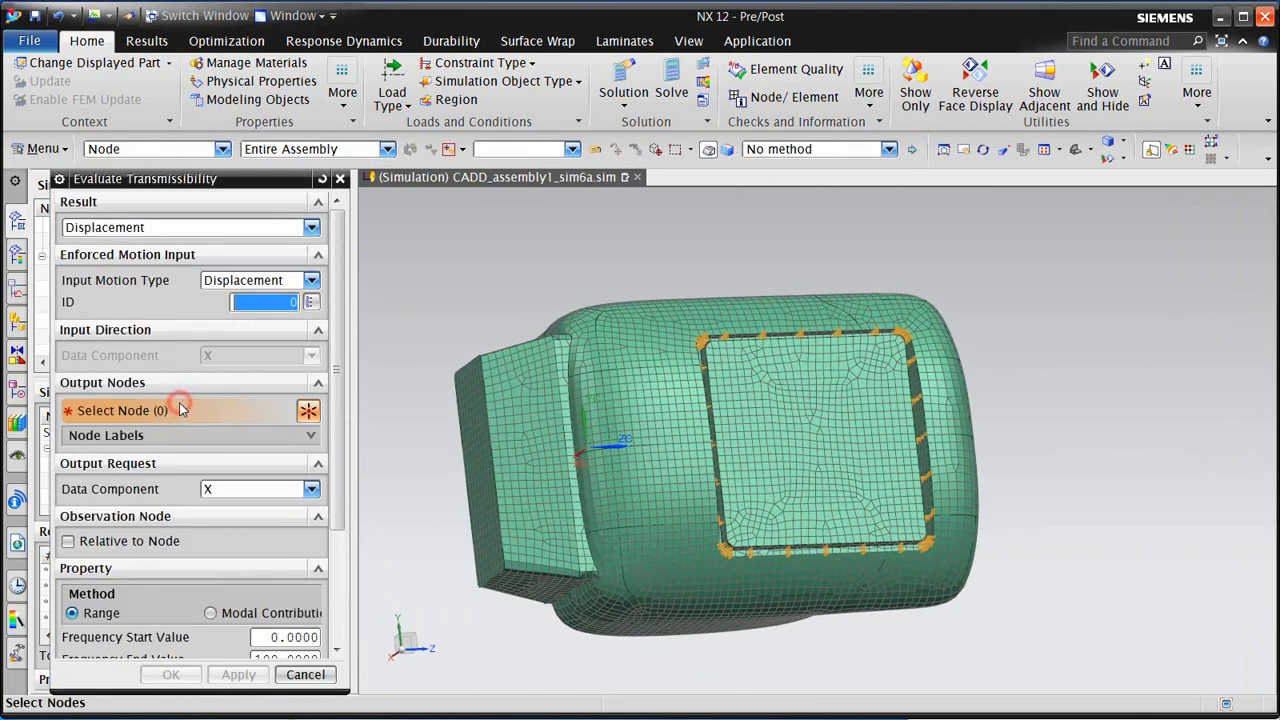
click(246, 228)
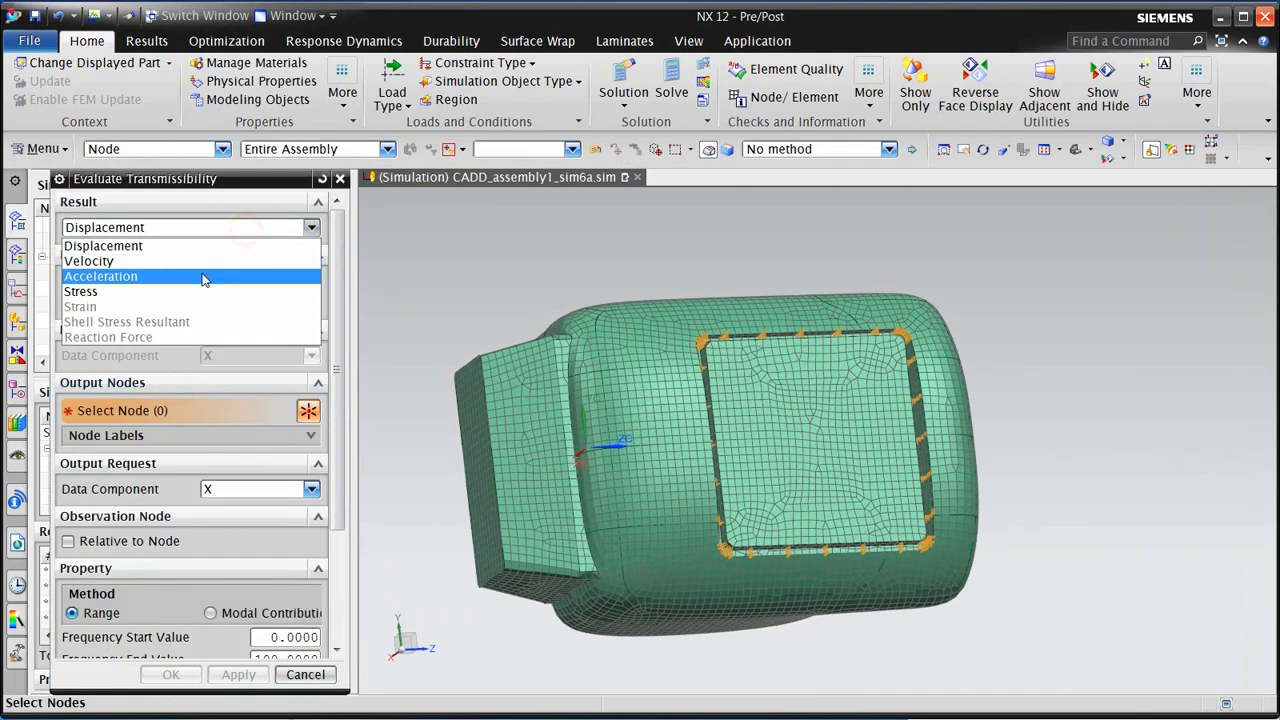
click(203, 277)
click(295, 281)
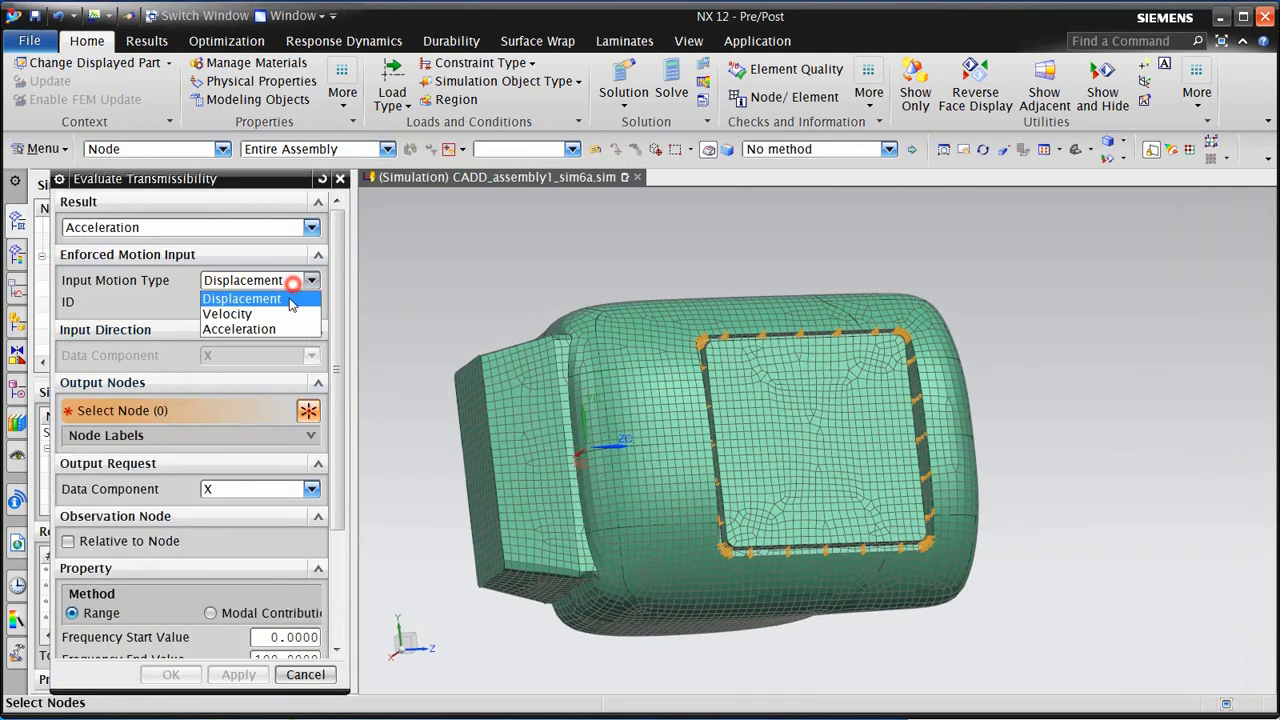
click(277, 330)
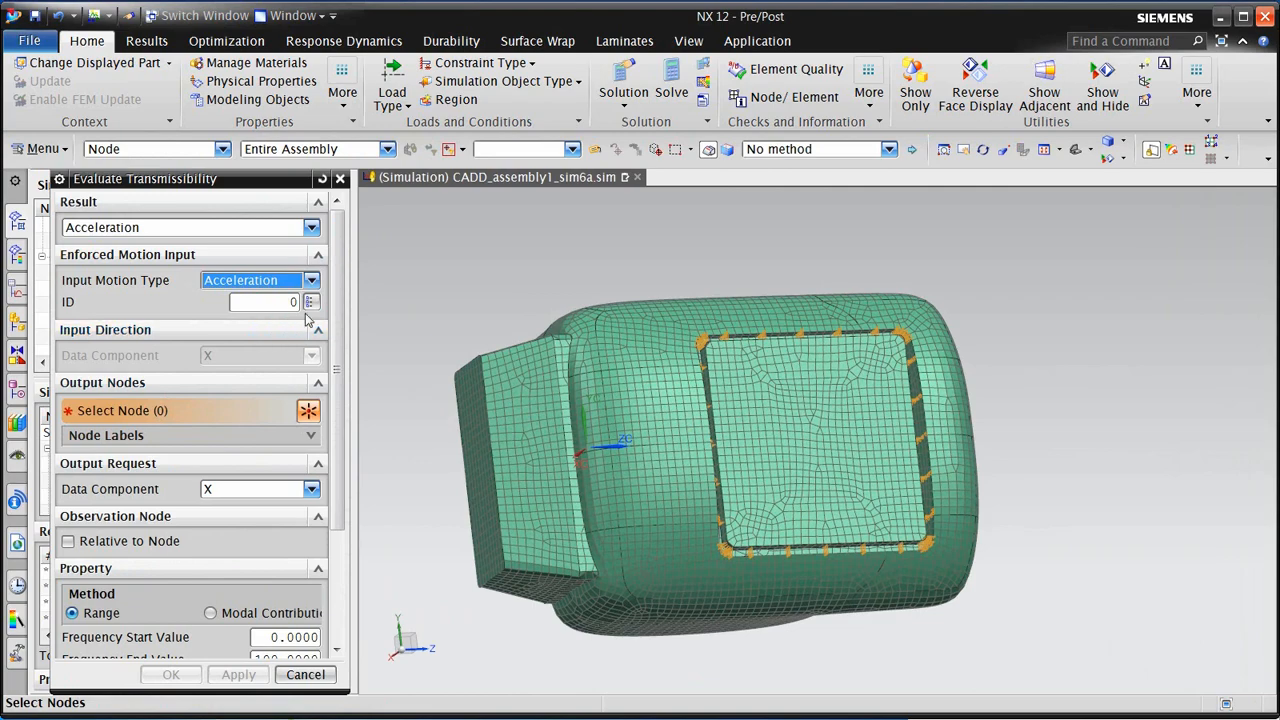
Use node 330001 in X as the enforced motion excitation location
click(312, 306)
click(195, 208)
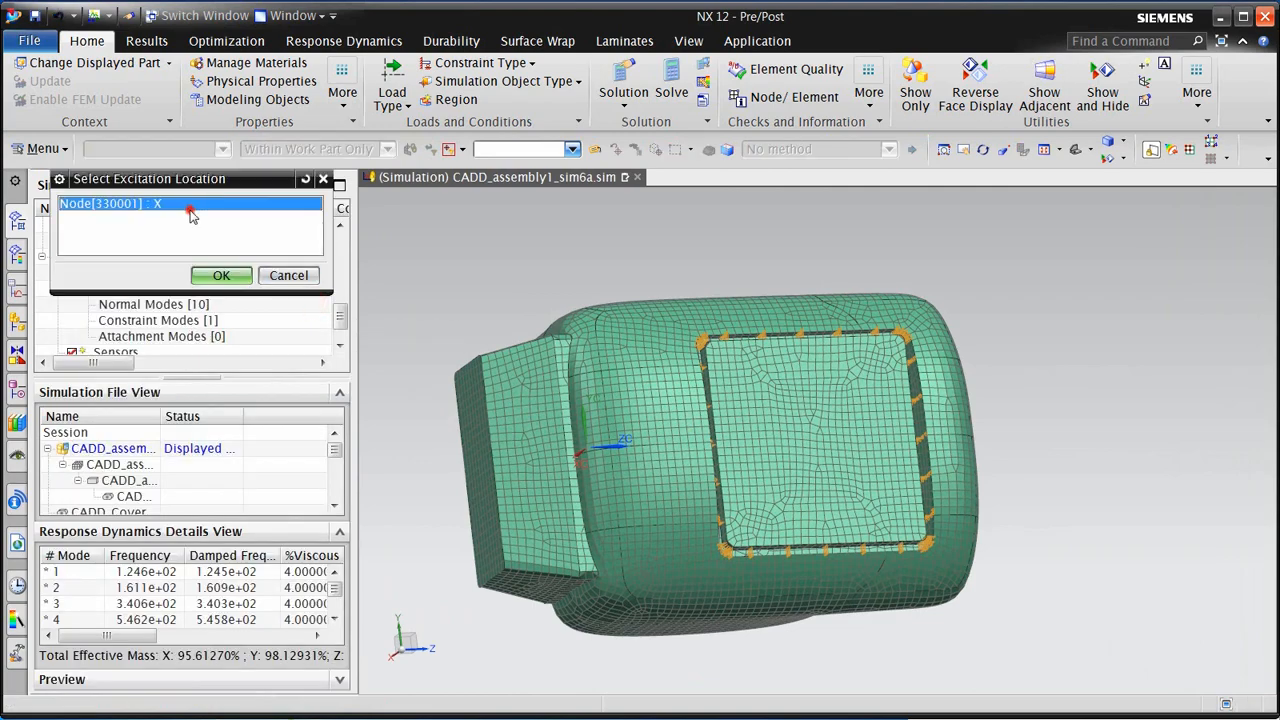
click(212, 276)
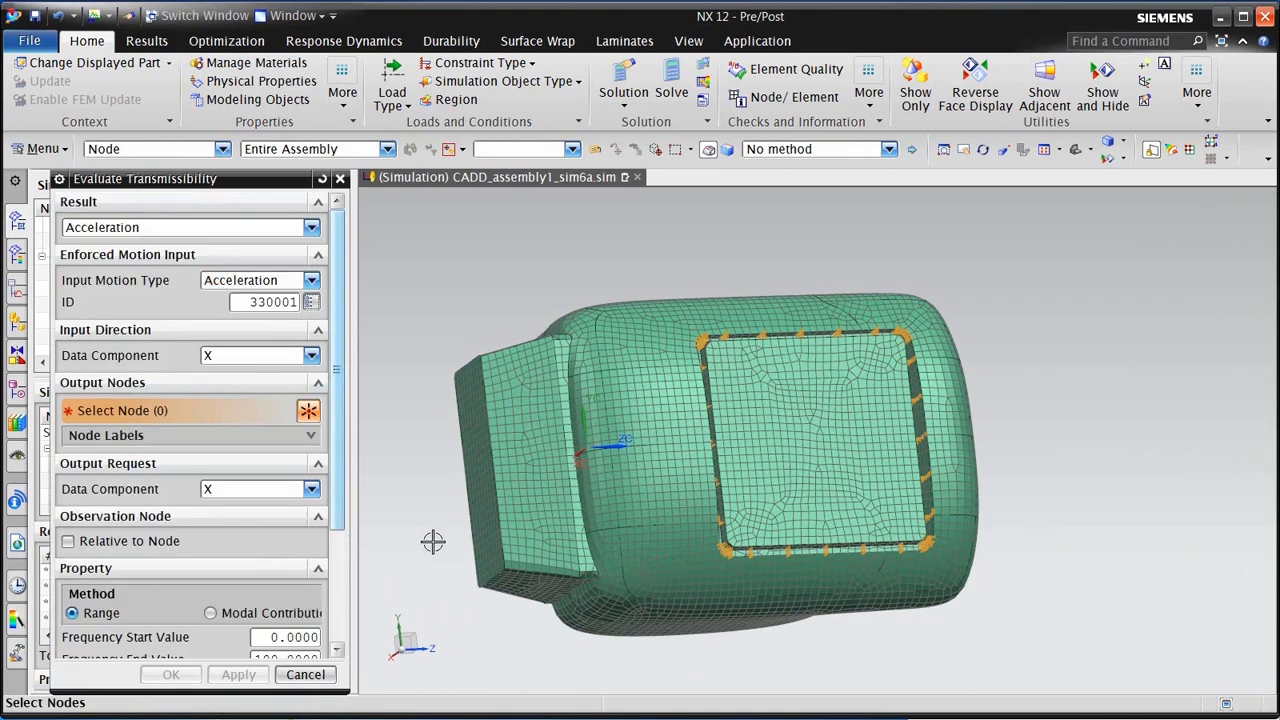
Pick a node on the flat face between the four holes as the output node for the transmissibility evaluation
middle_drag(440, 540, 443, 429)
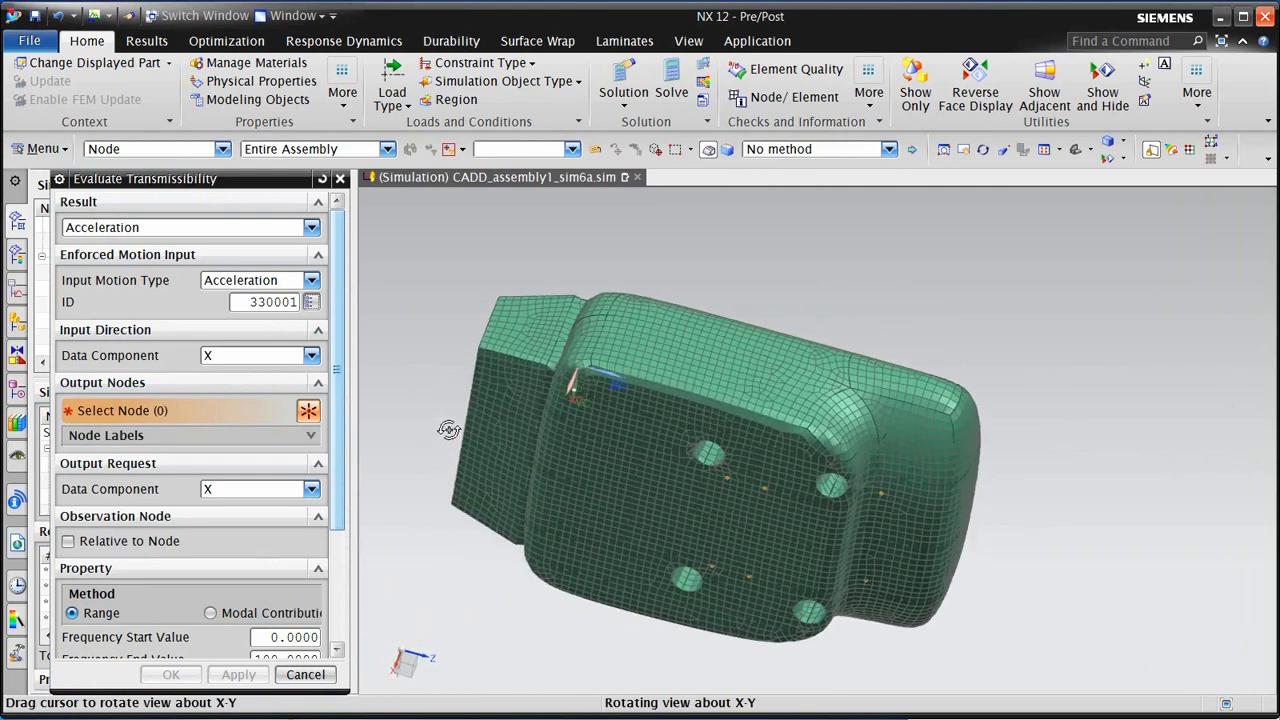
scroll(755, 535, up, 3)
click(754, 524)
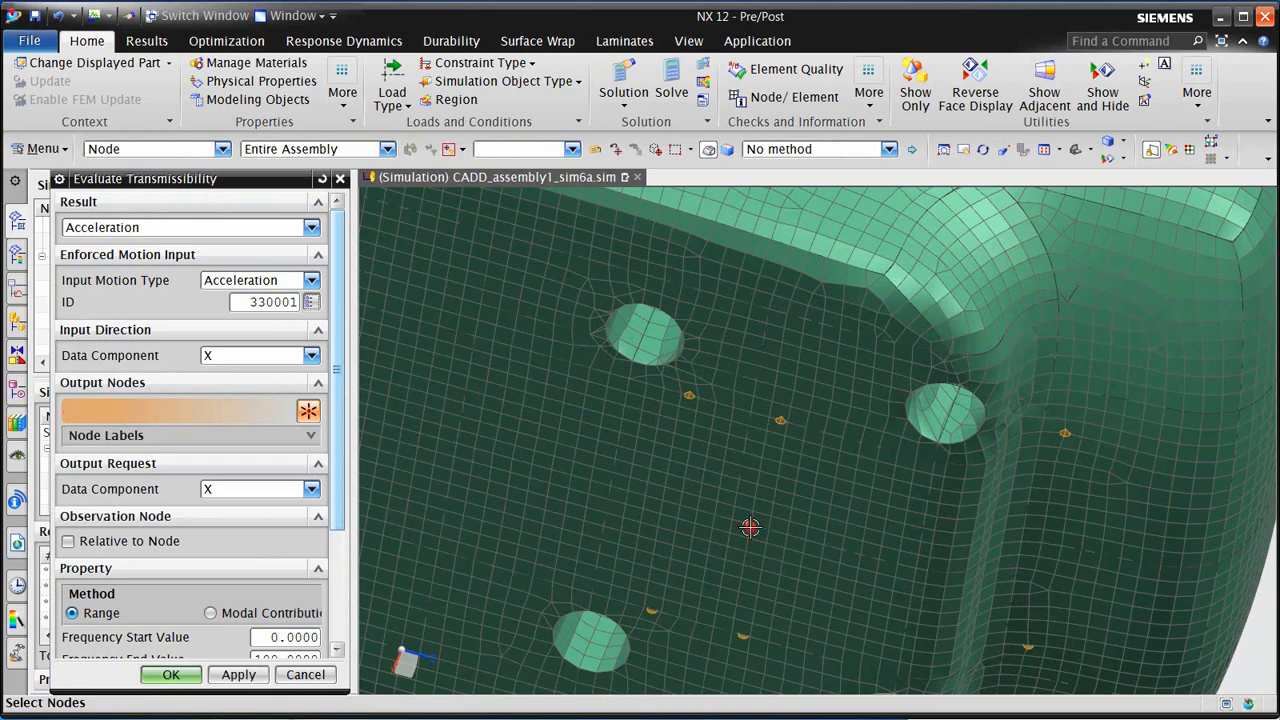
scroll(868, 537, down, 4)
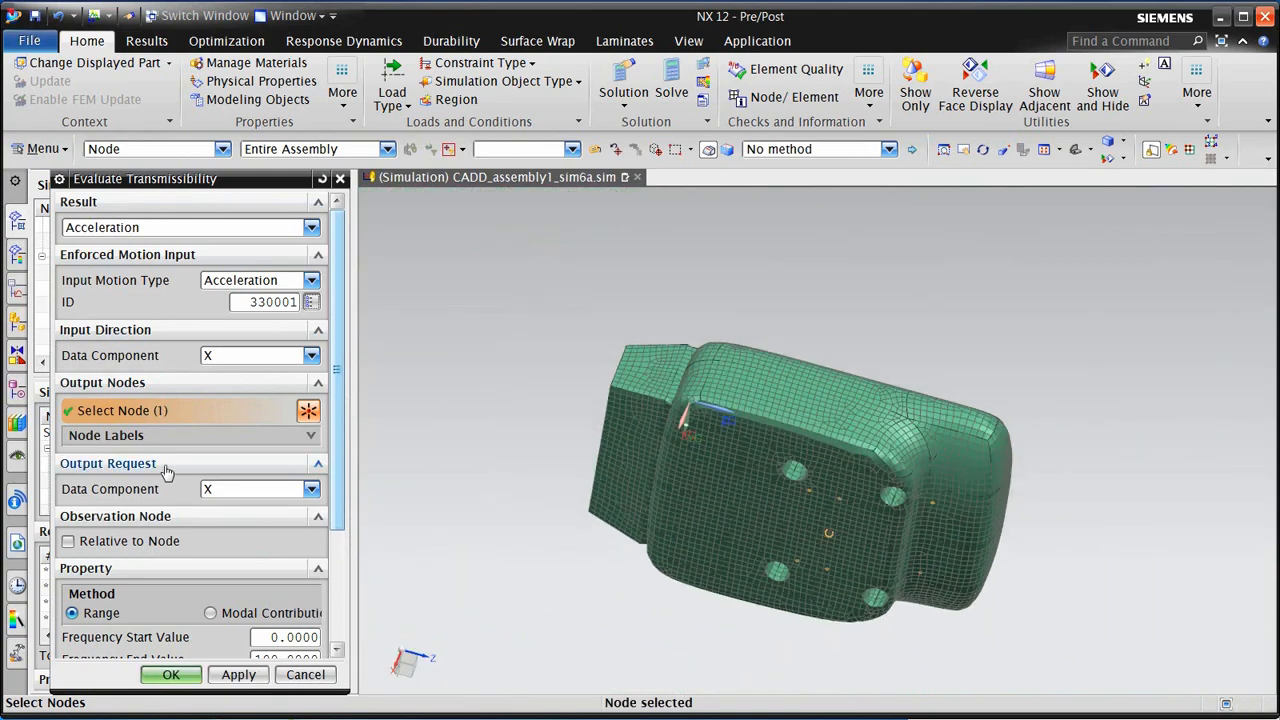
Set the frequency end value to 1000 and run the transmissibility evaluation for the picked output node
scroll(328, 492, down, 3)
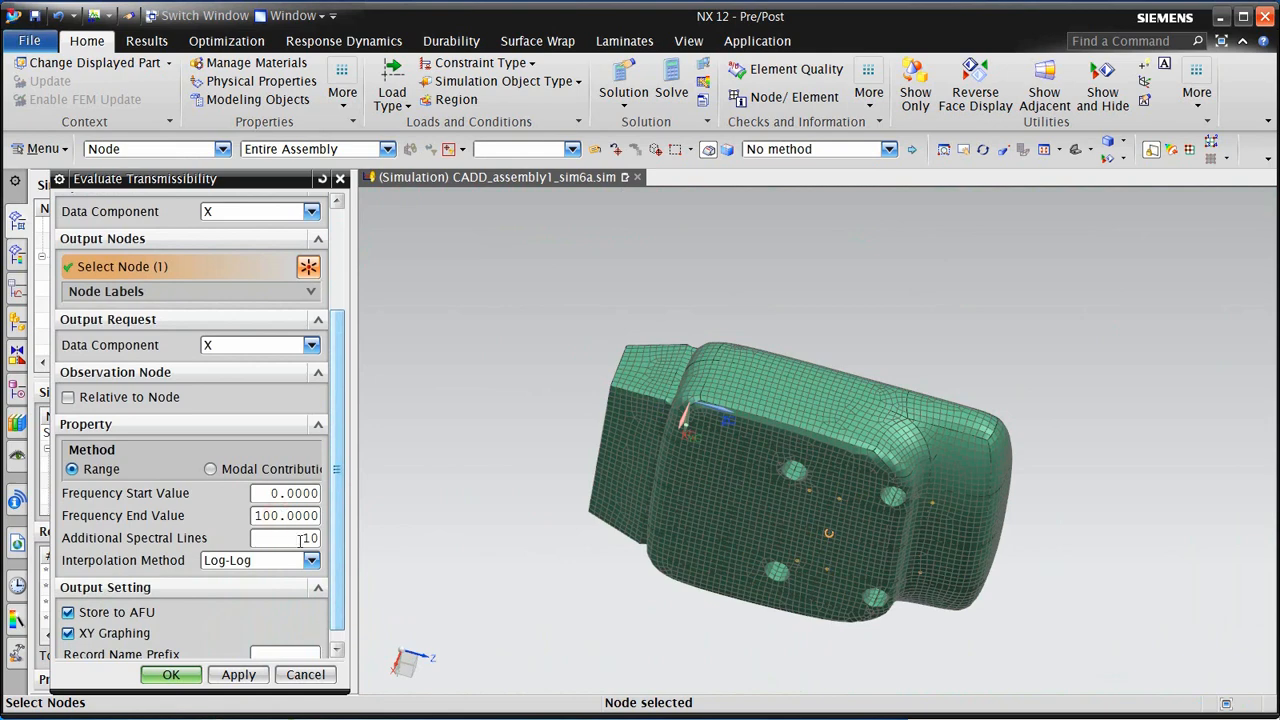
drag(338, 556, 338, 564)
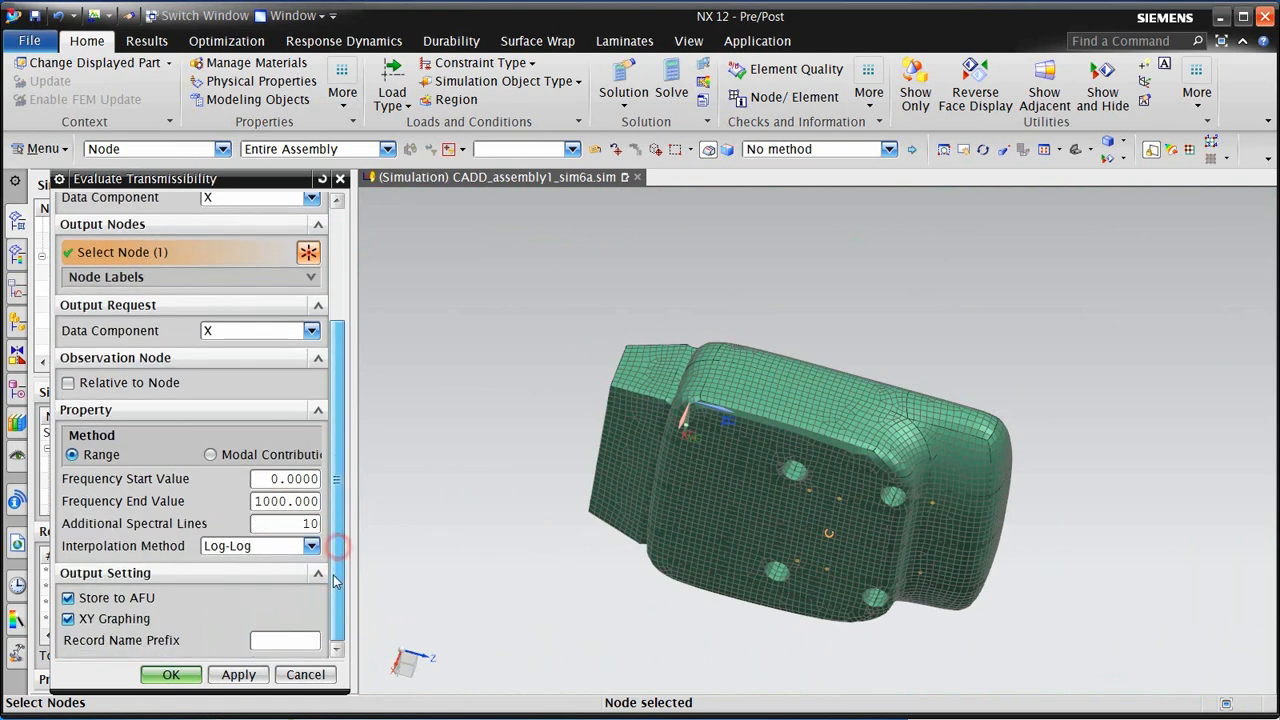
click(171, 675)
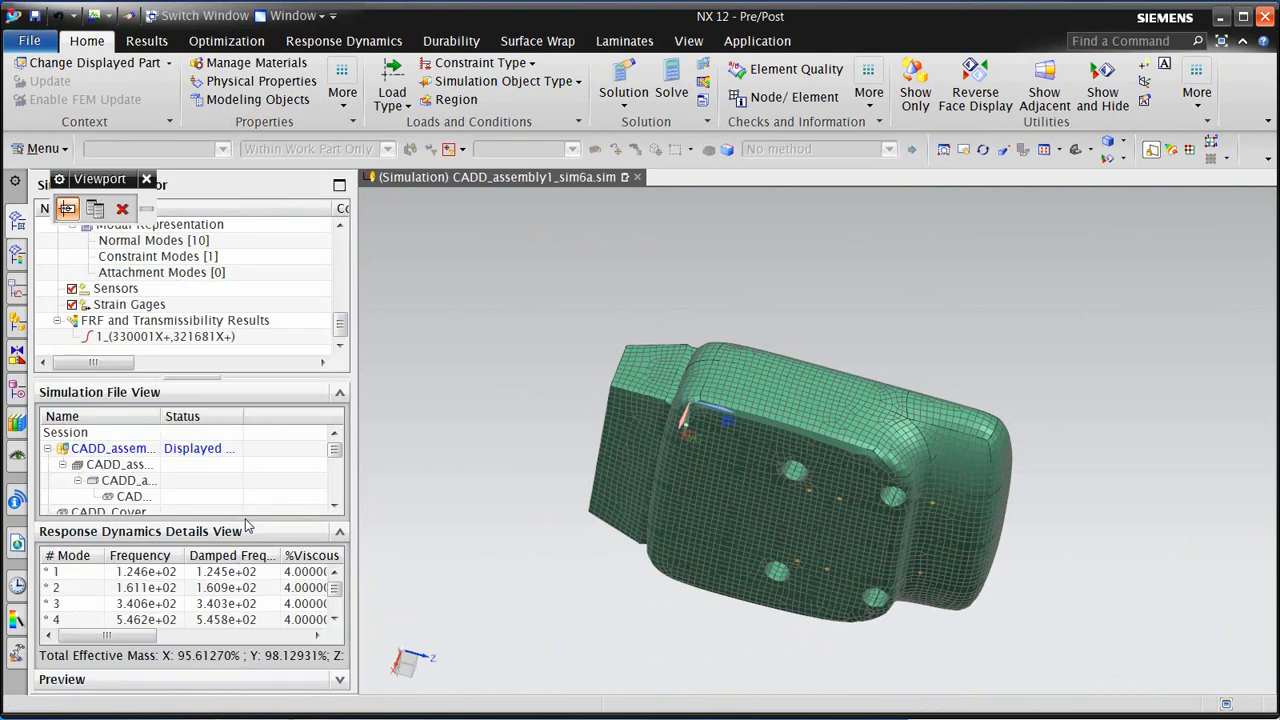
Plot the evaluated transmissibility curve in a new graph window, examine its peaks, and close the graph
click(93, 210)
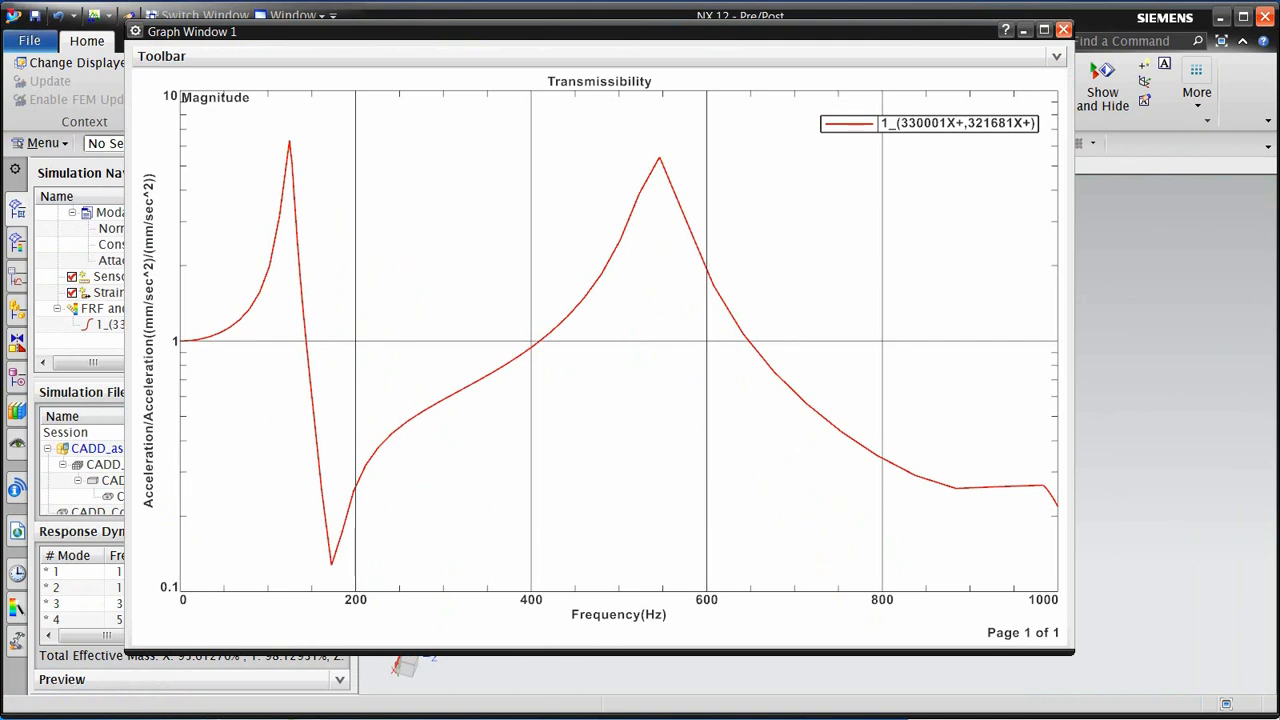
click(1064, 32)
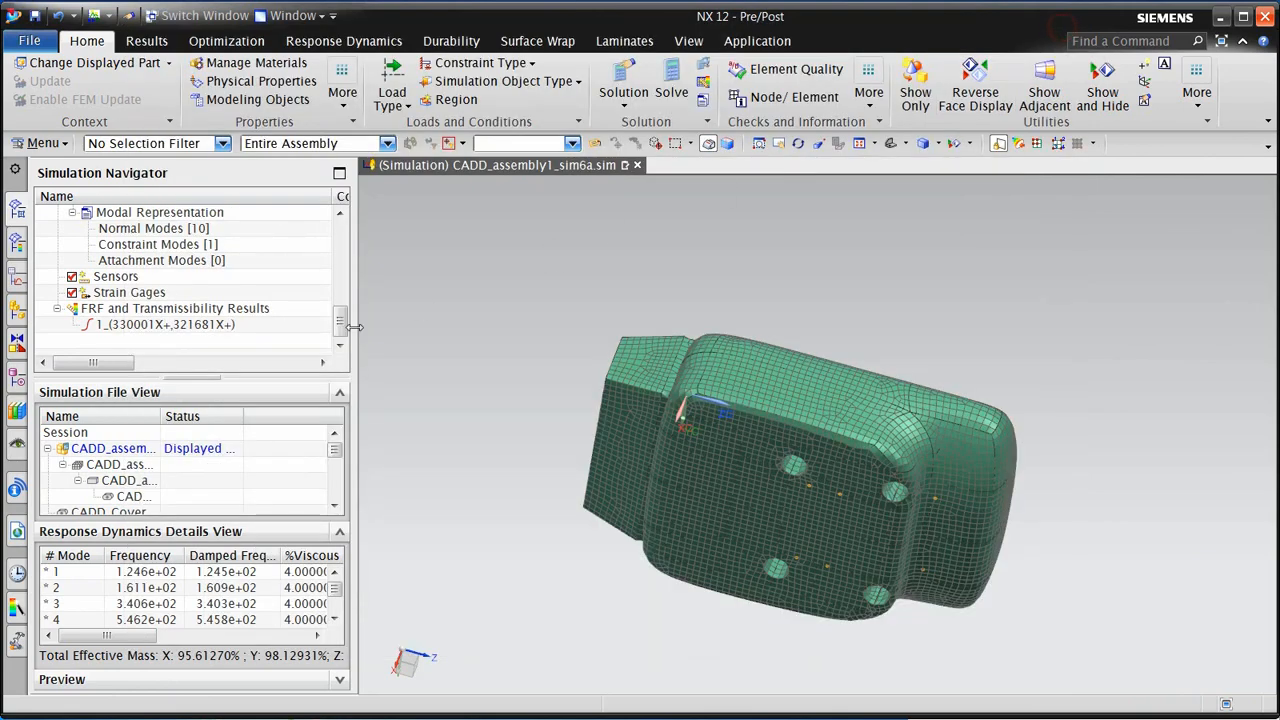
scroll(268, 302, up, 1)
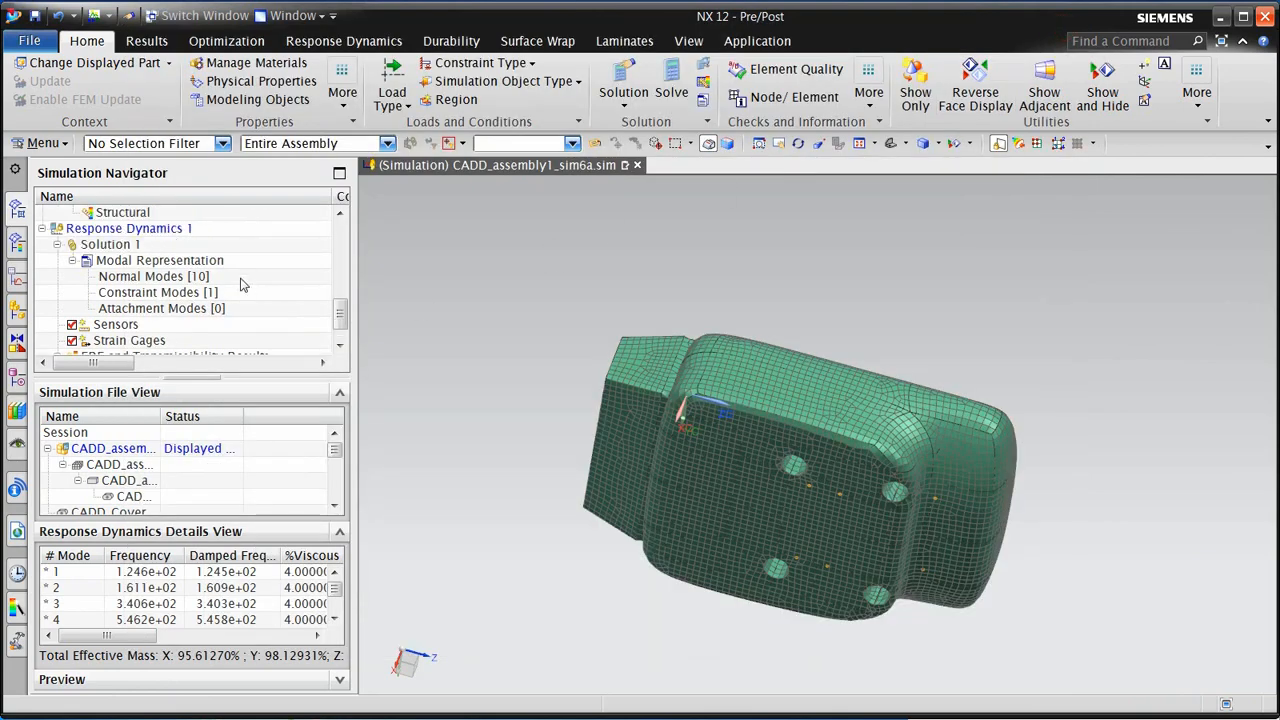
Look at the frequency function tools for Response Dynamics and the 4-Point Frequency Excitation settings, without creating a function
click(340, 41)
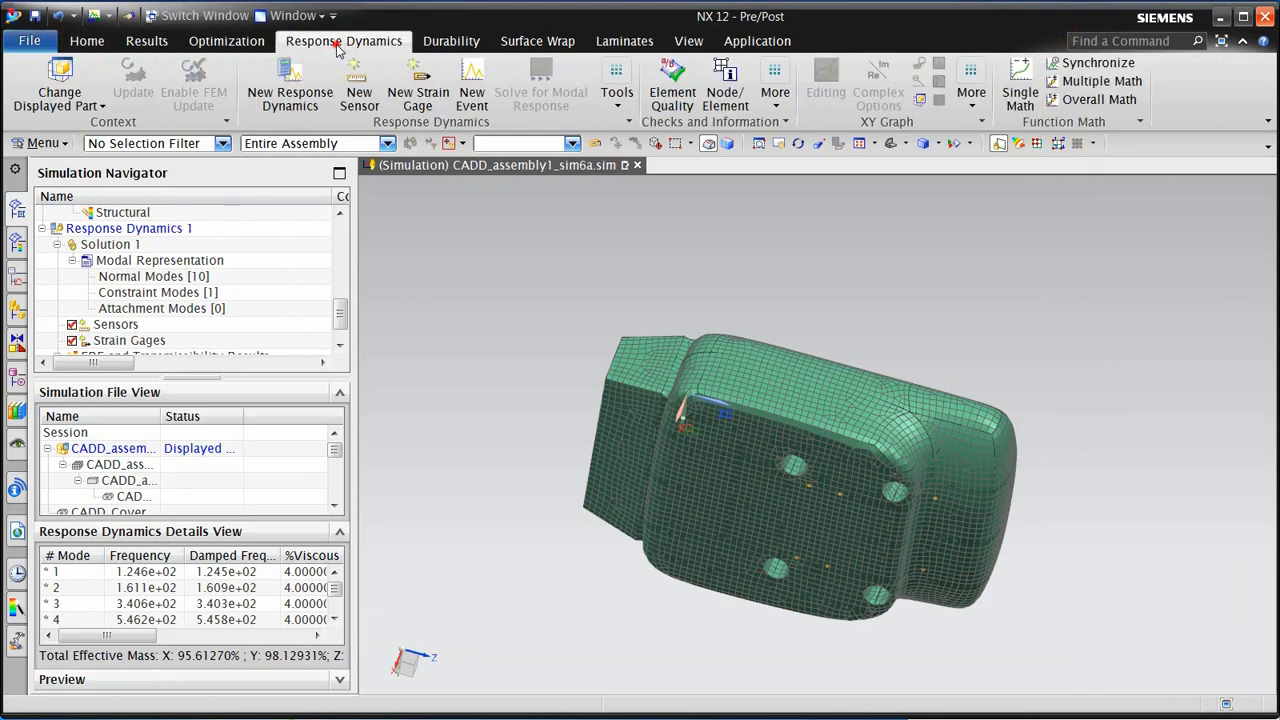
click(617, 95)
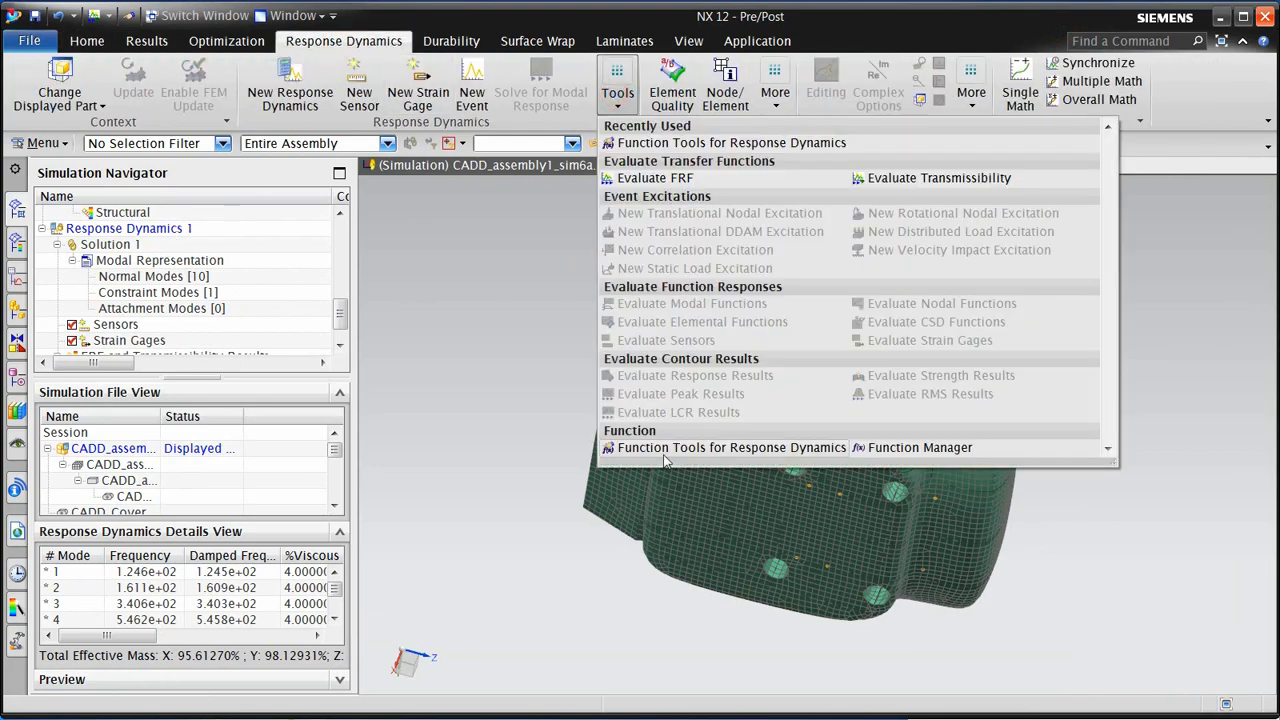
click(680, 520)
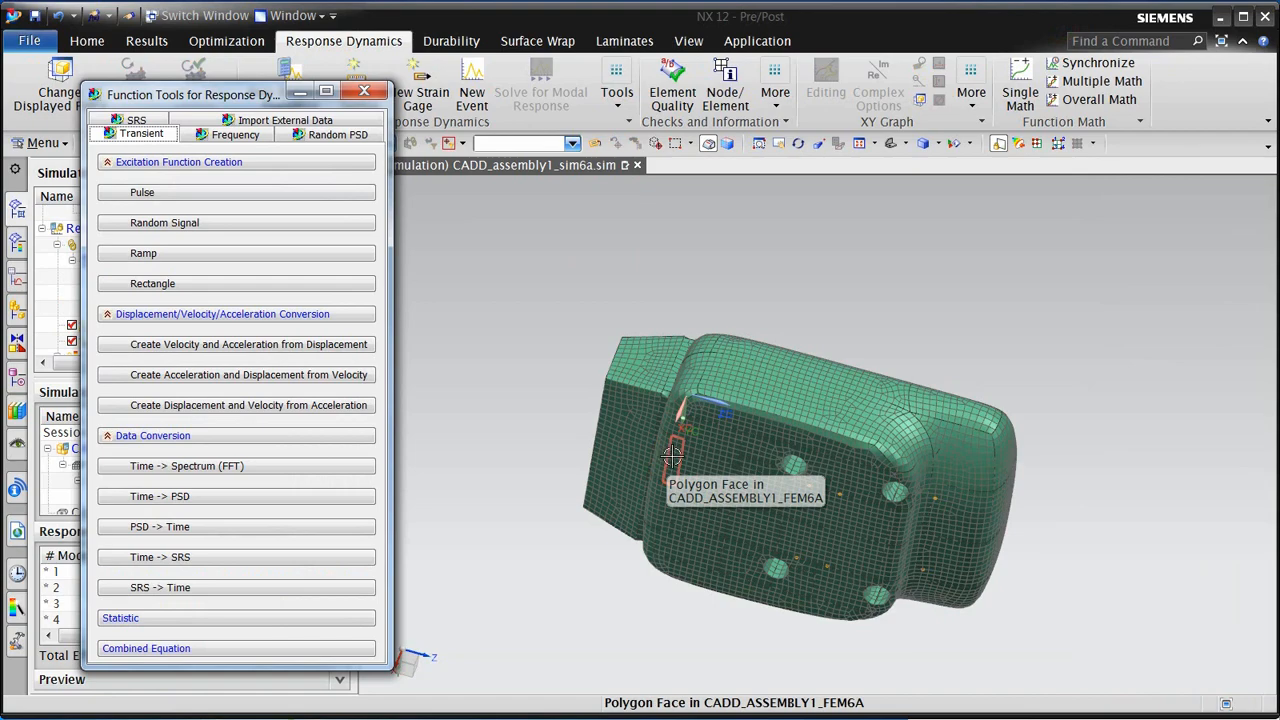
click(210, 137)
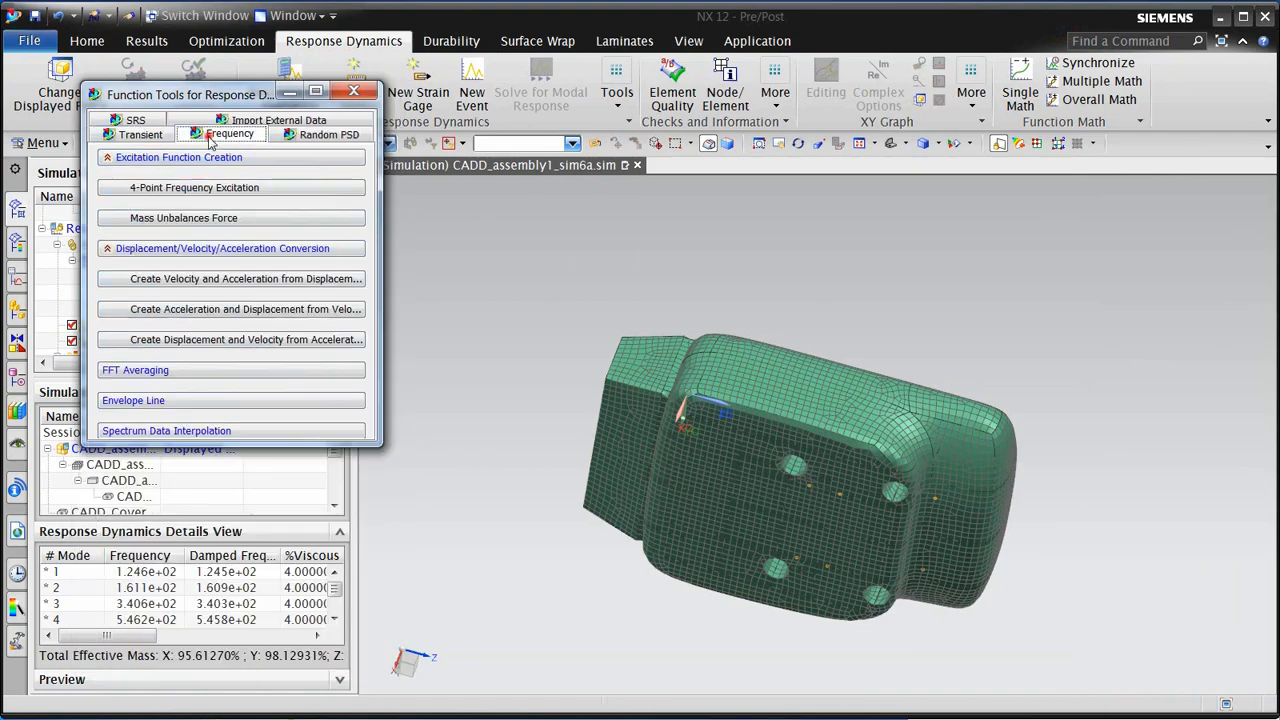
click(197, 192)
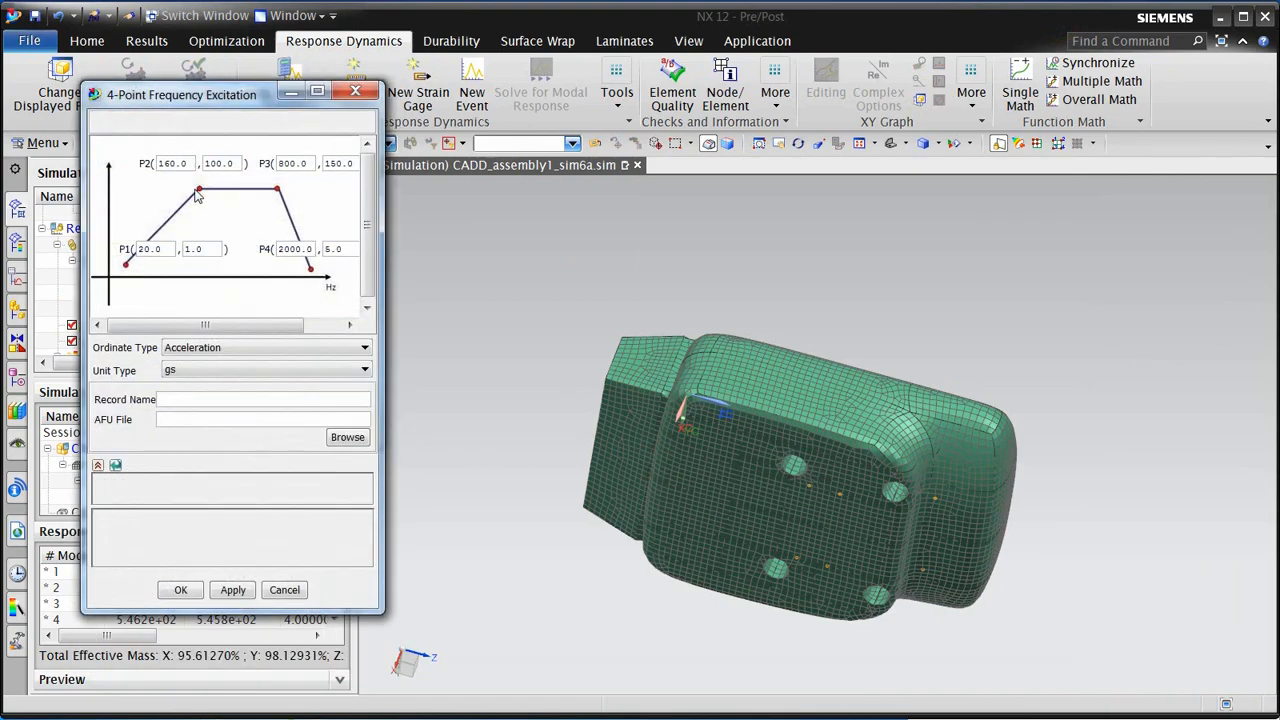
click(284, 590)
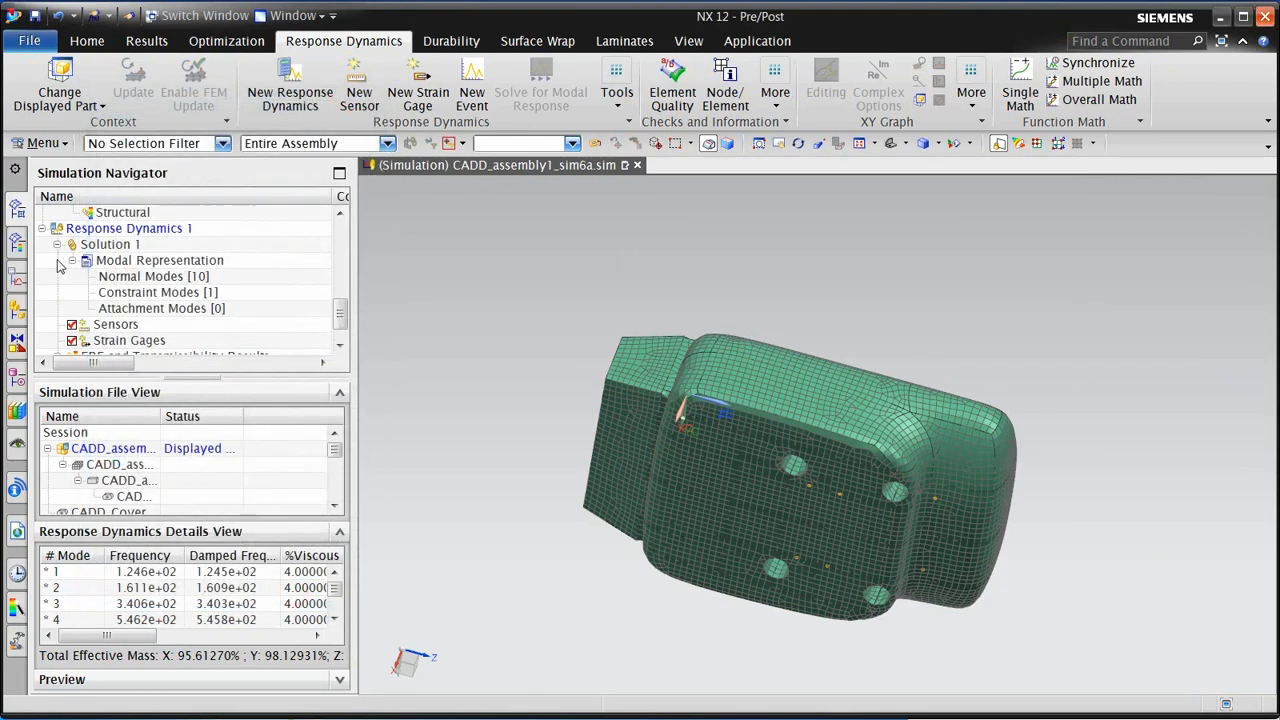
Load the simcenter_test AFU file of CADD_assembly1_sim6a and select its test_lab_psd record
click(18, 278)
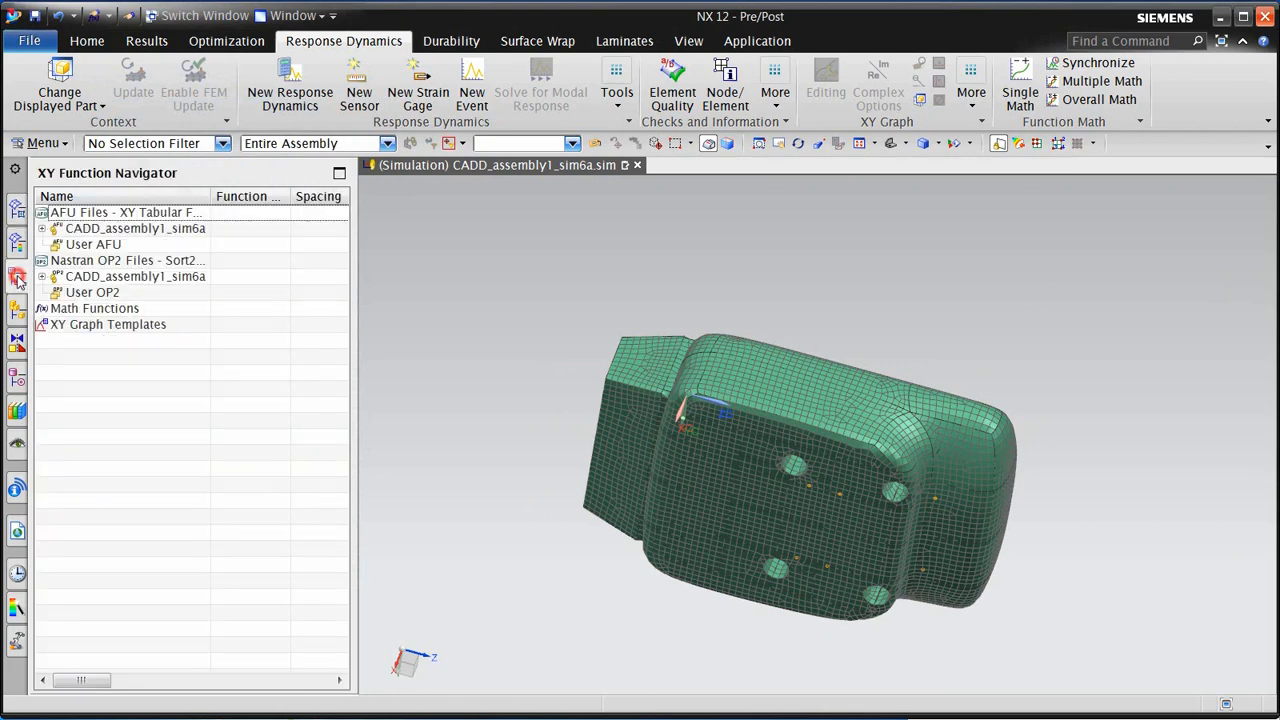
click(42, 228)
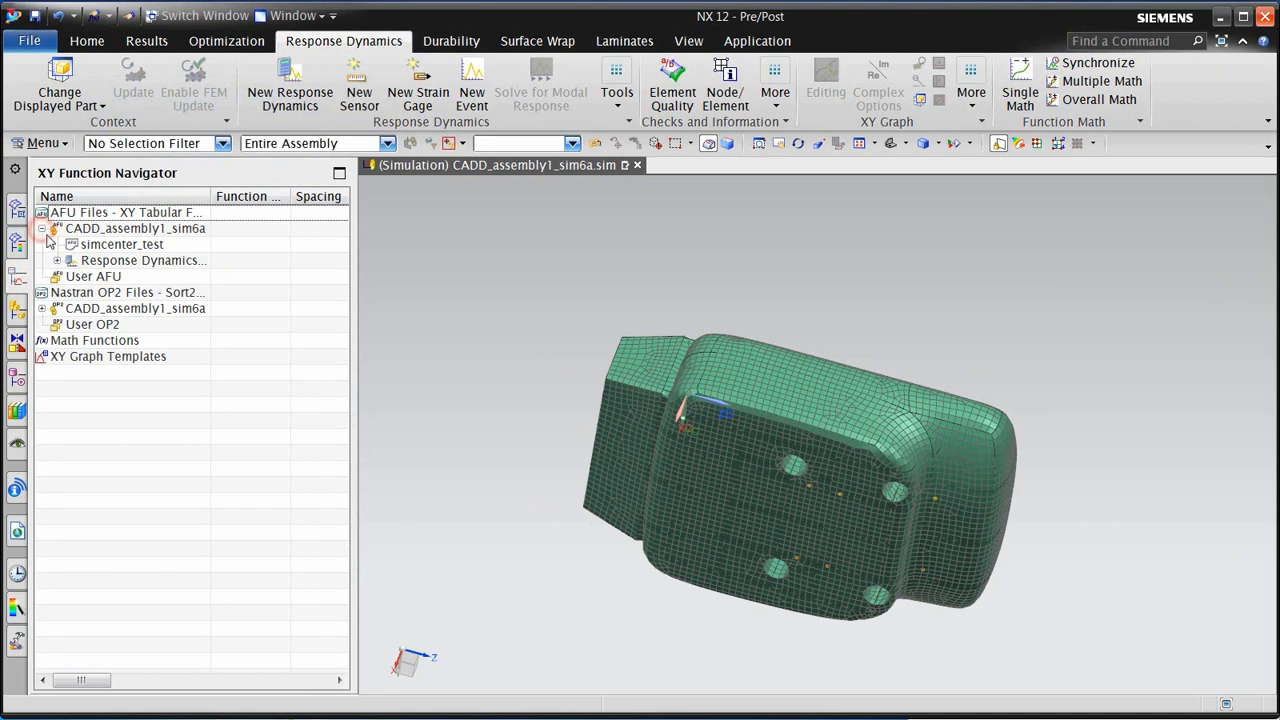
click(100, 246)
right_click(100, 250)
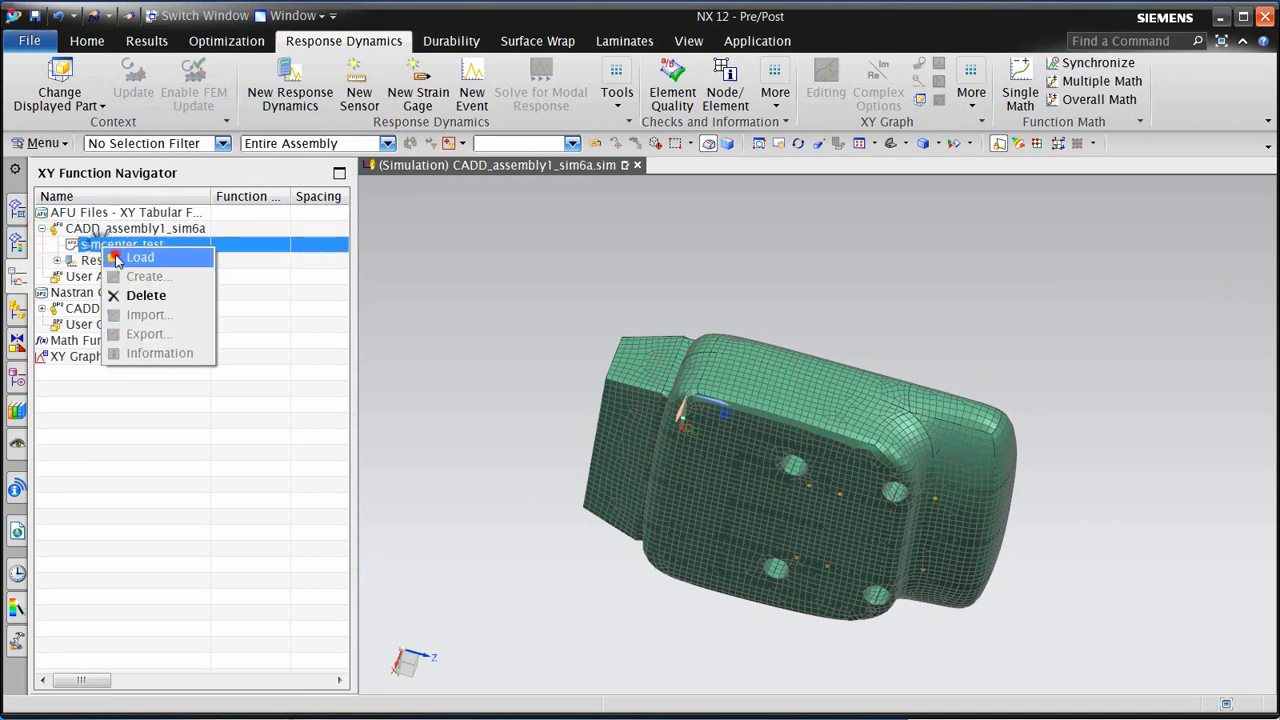
click(118, 255)
click(57, 244)
click(115, 260)
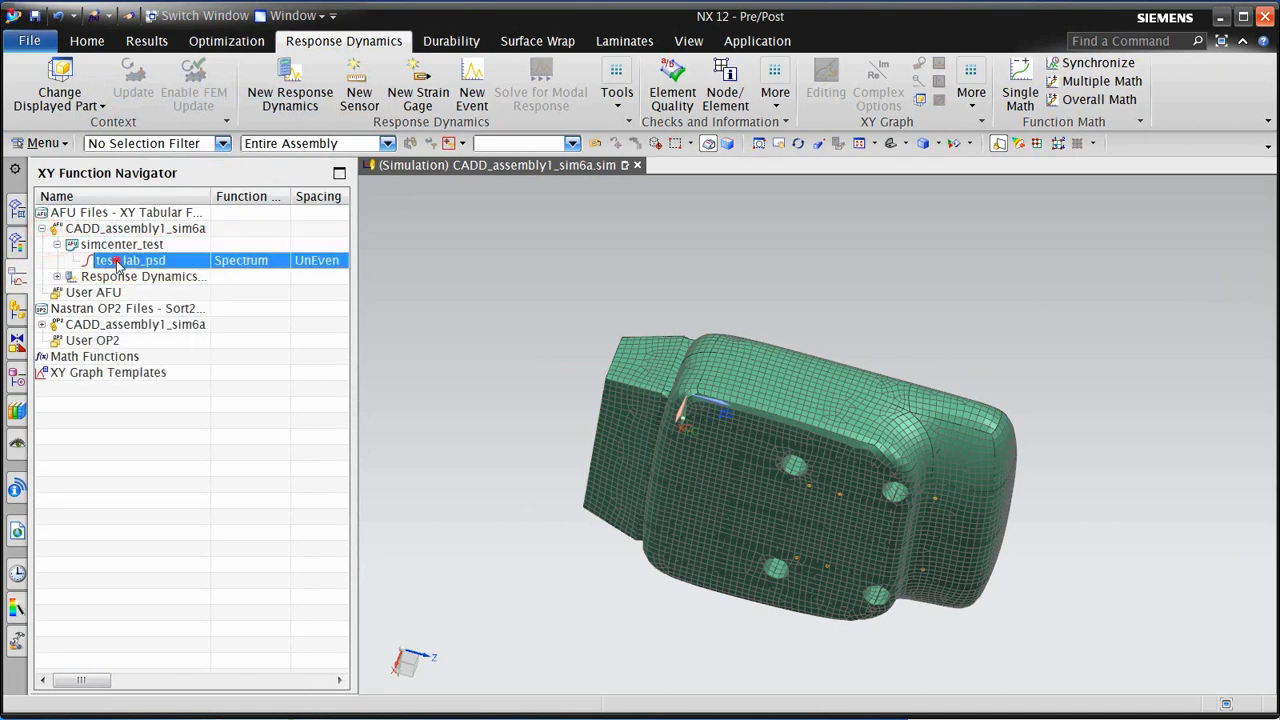
Create a new Frequency event under Response Dynamics 1, with UnEven spacing and Log-Log interpolation
click(18, 212)
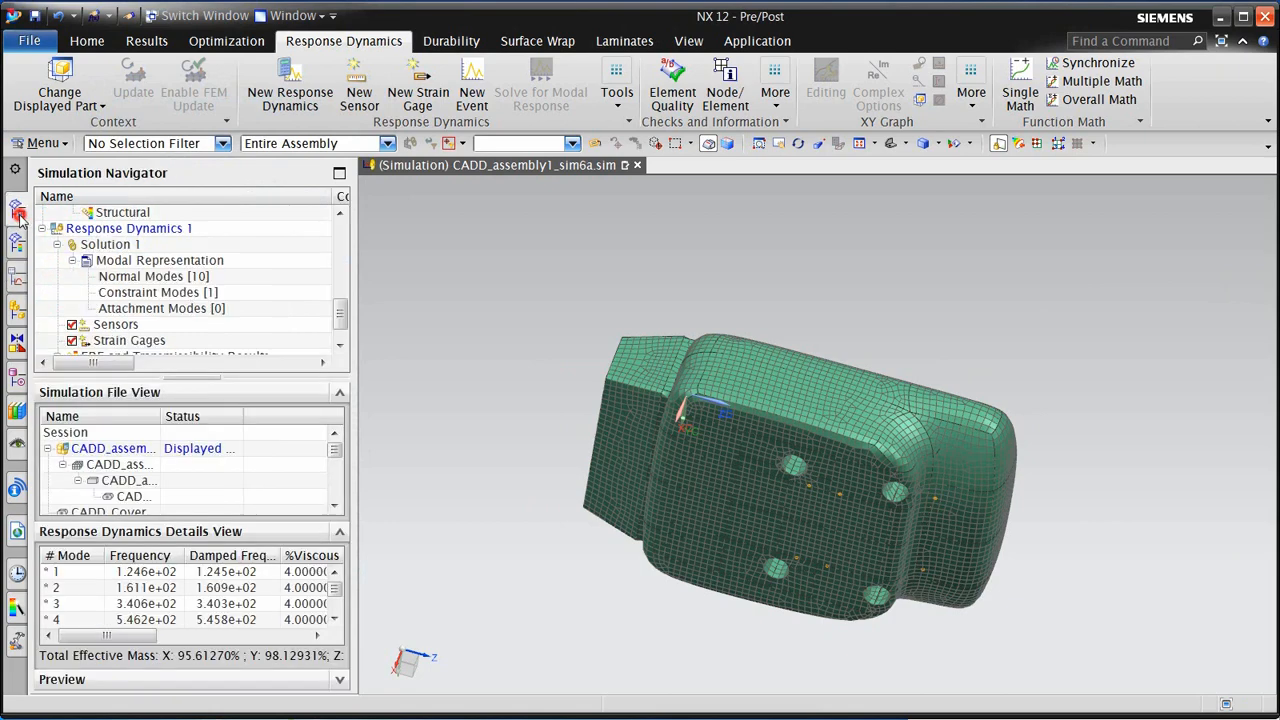
right_click(118, 230)
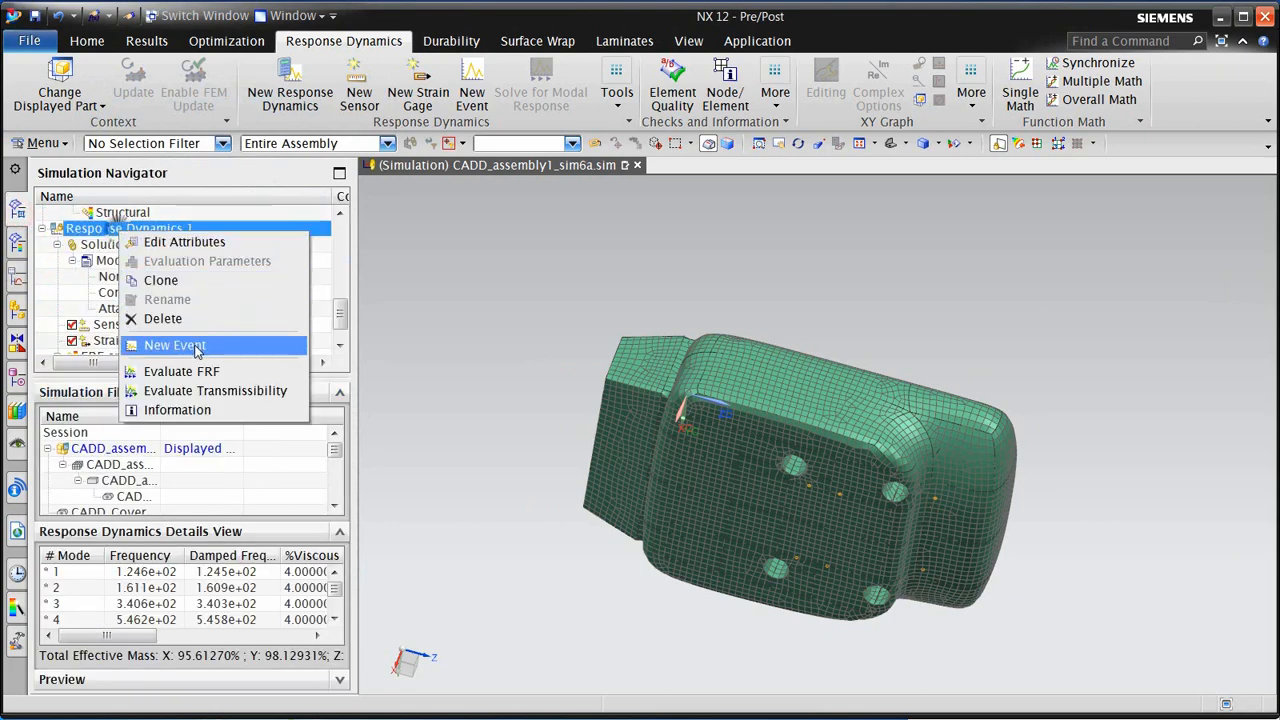
click(175, 345)
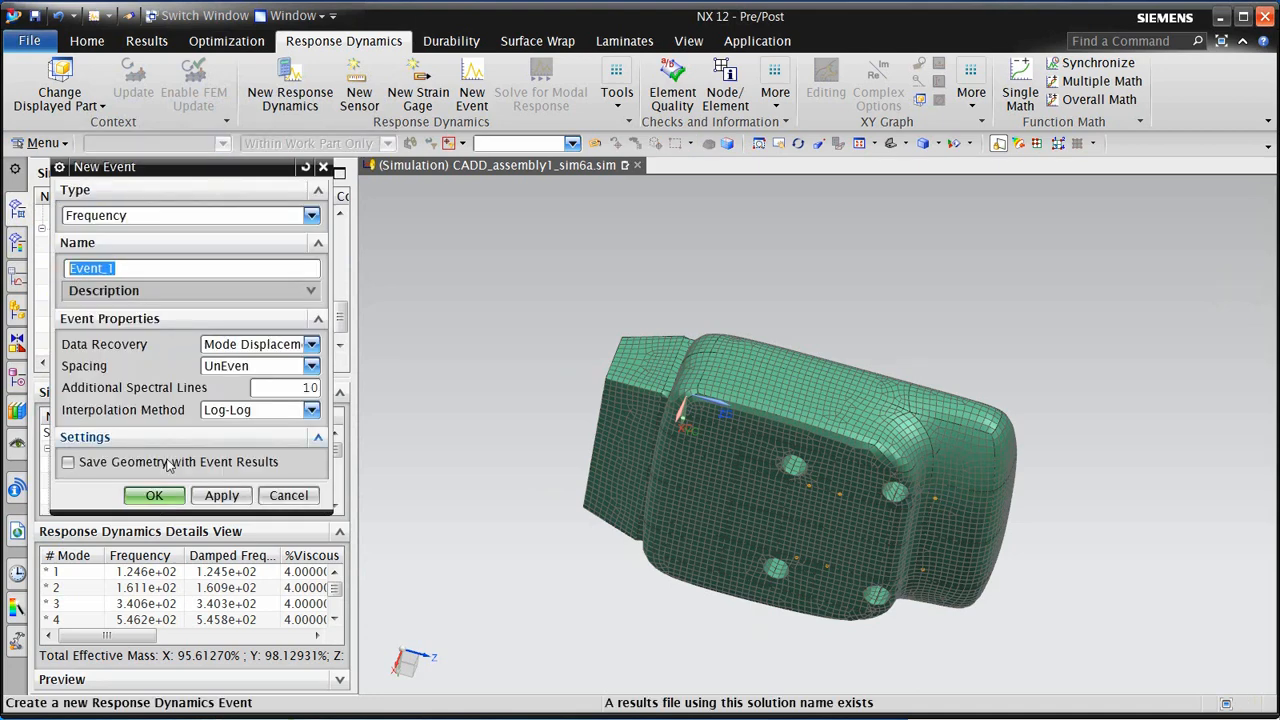
click(154, 495)
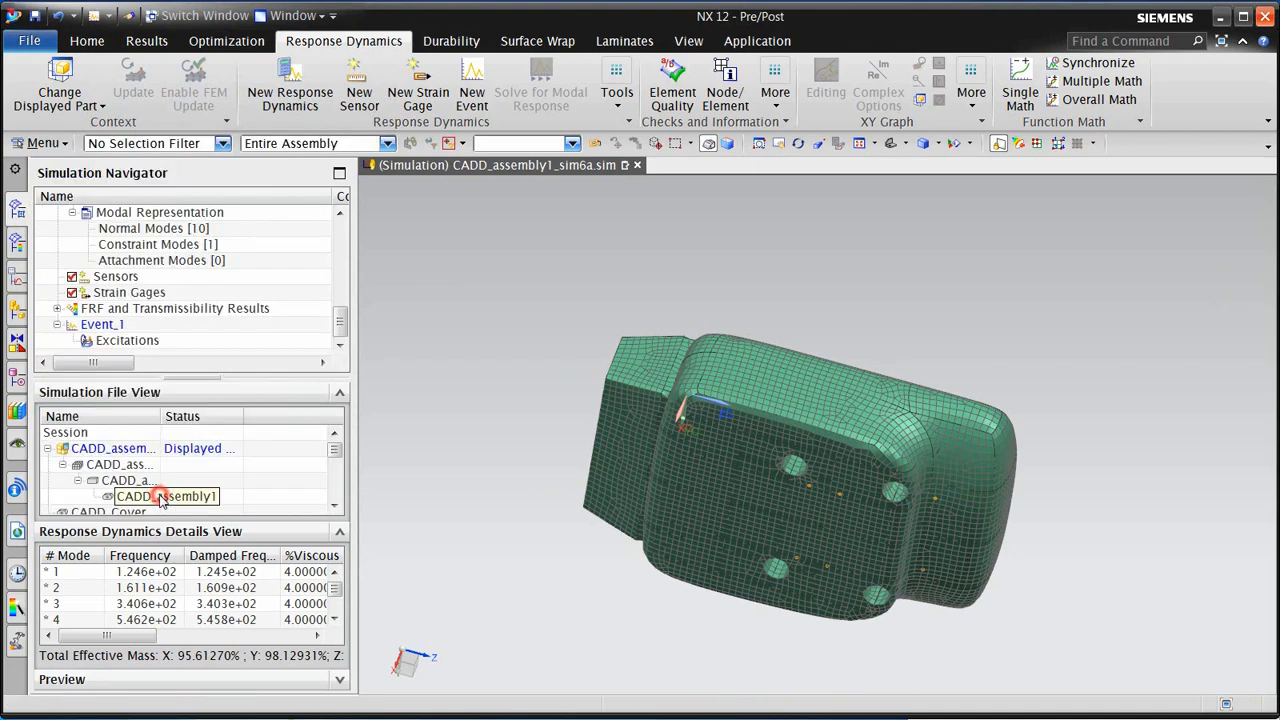
Start a translational nodal excitation for Event_1 using Enforced Motion at node 330001 in X
right_click(118, 343)
mouse_move(170, 350)
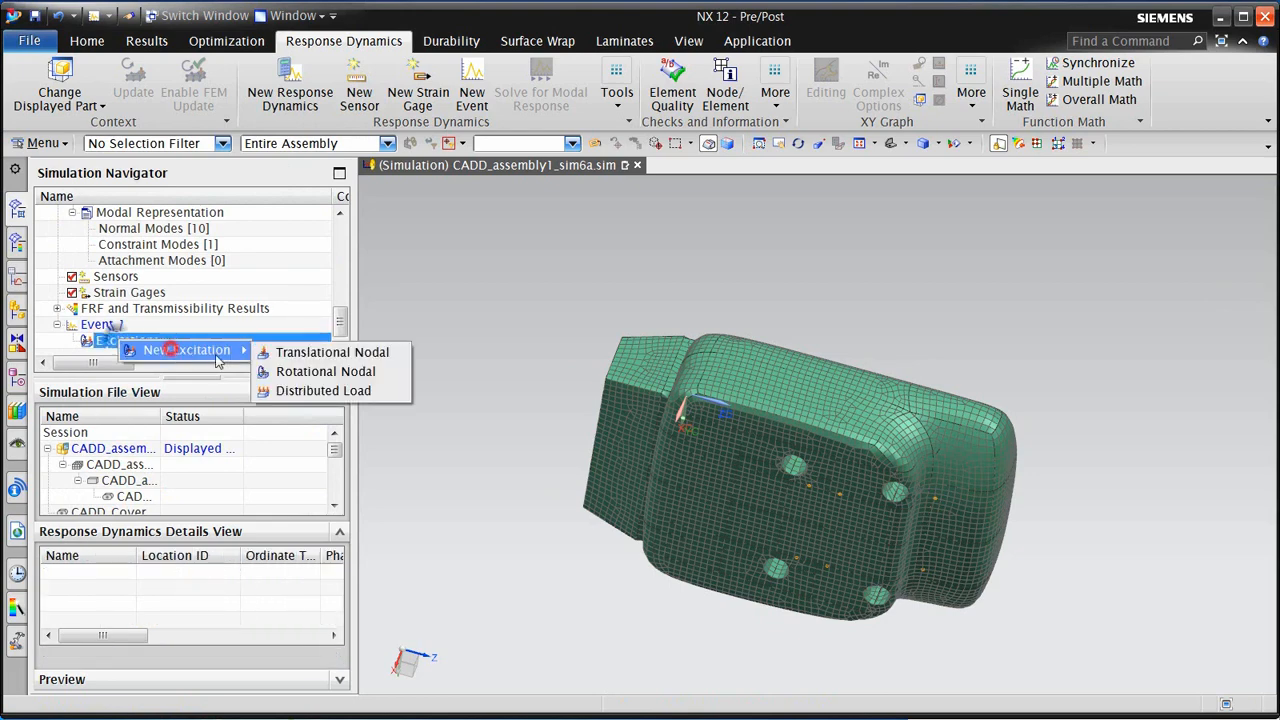
click(311, 356)
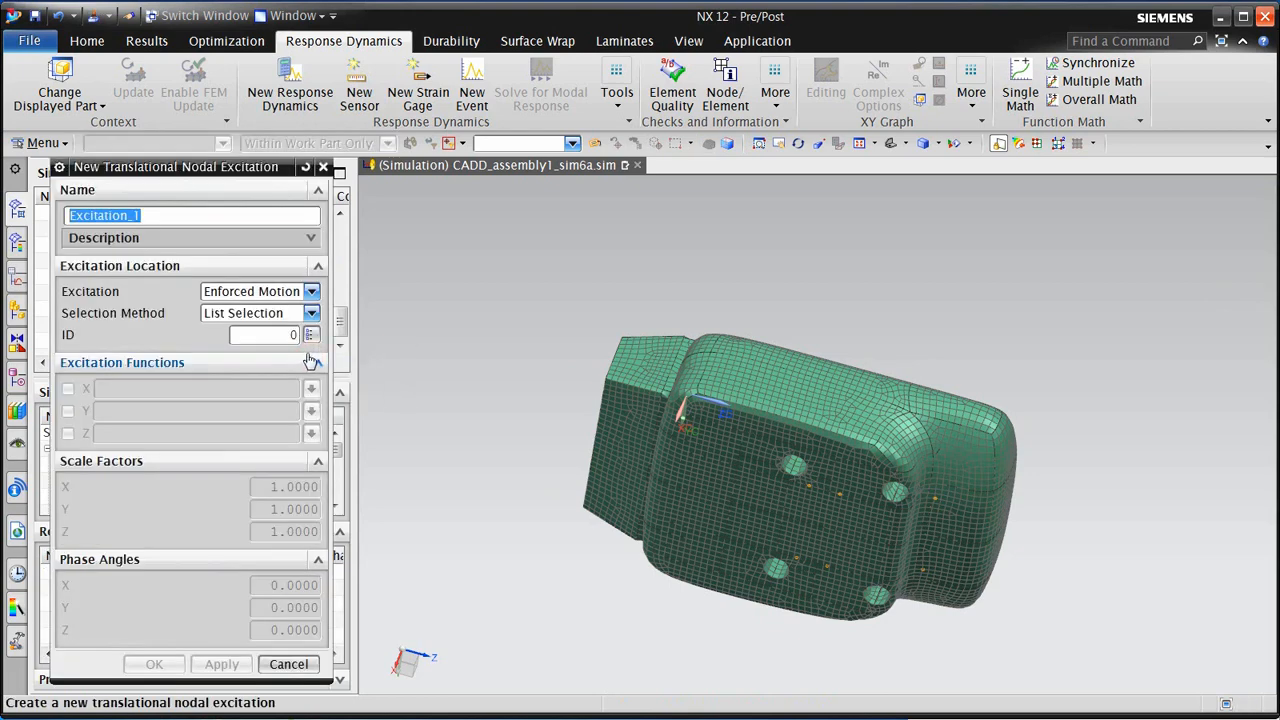
click(312, 338)
click(183, 193)
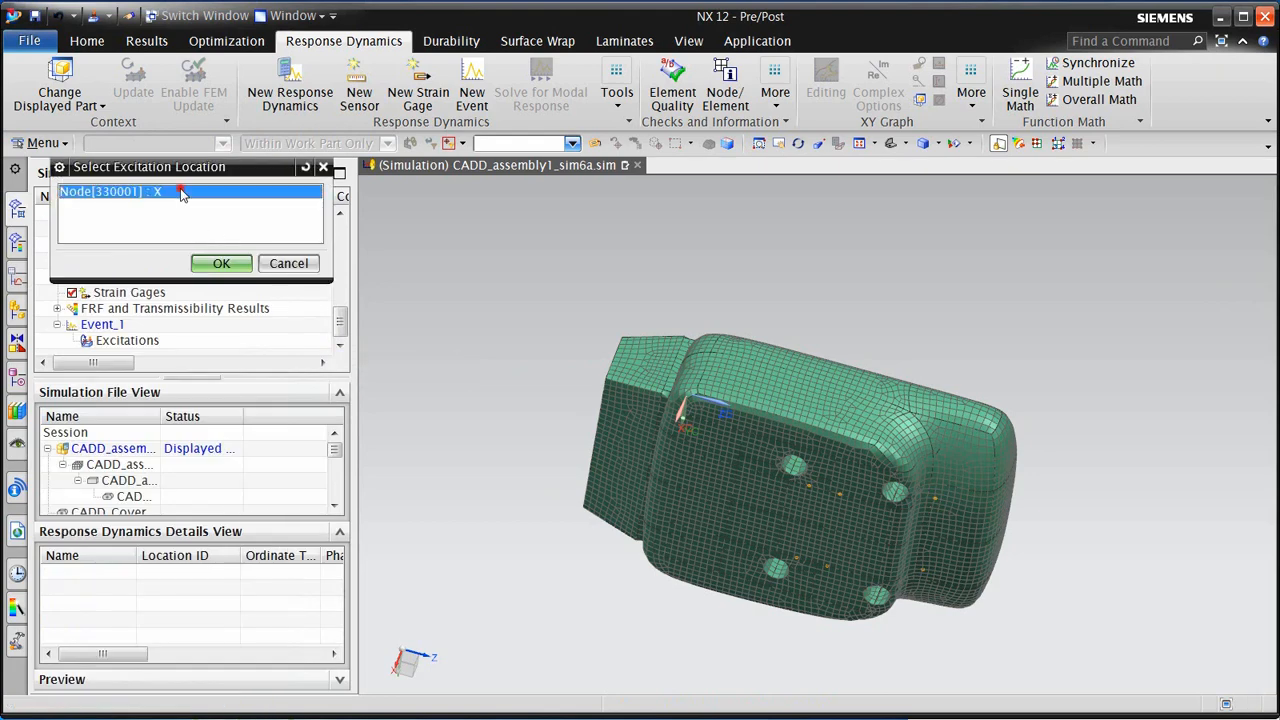
click(212, 262)
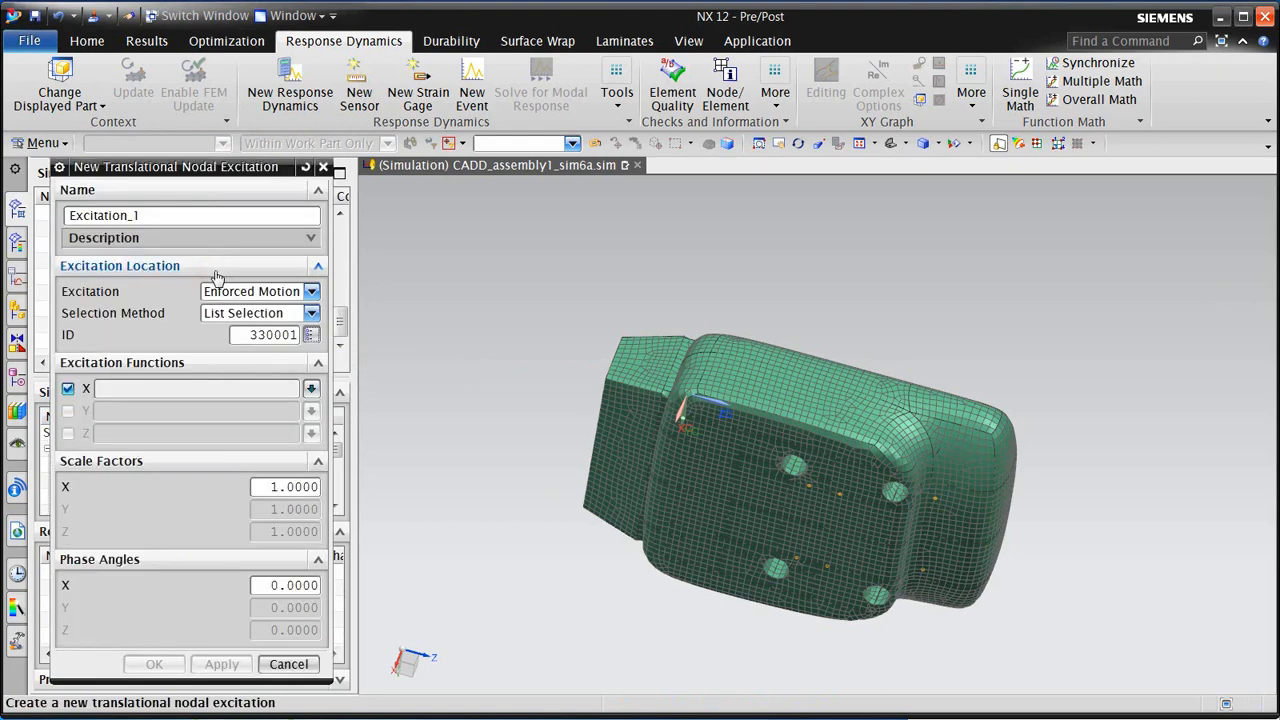
Assign the test_lab_psd record from simcenter_test.afu as the X excitation function and create the excitation
click(311, 390)
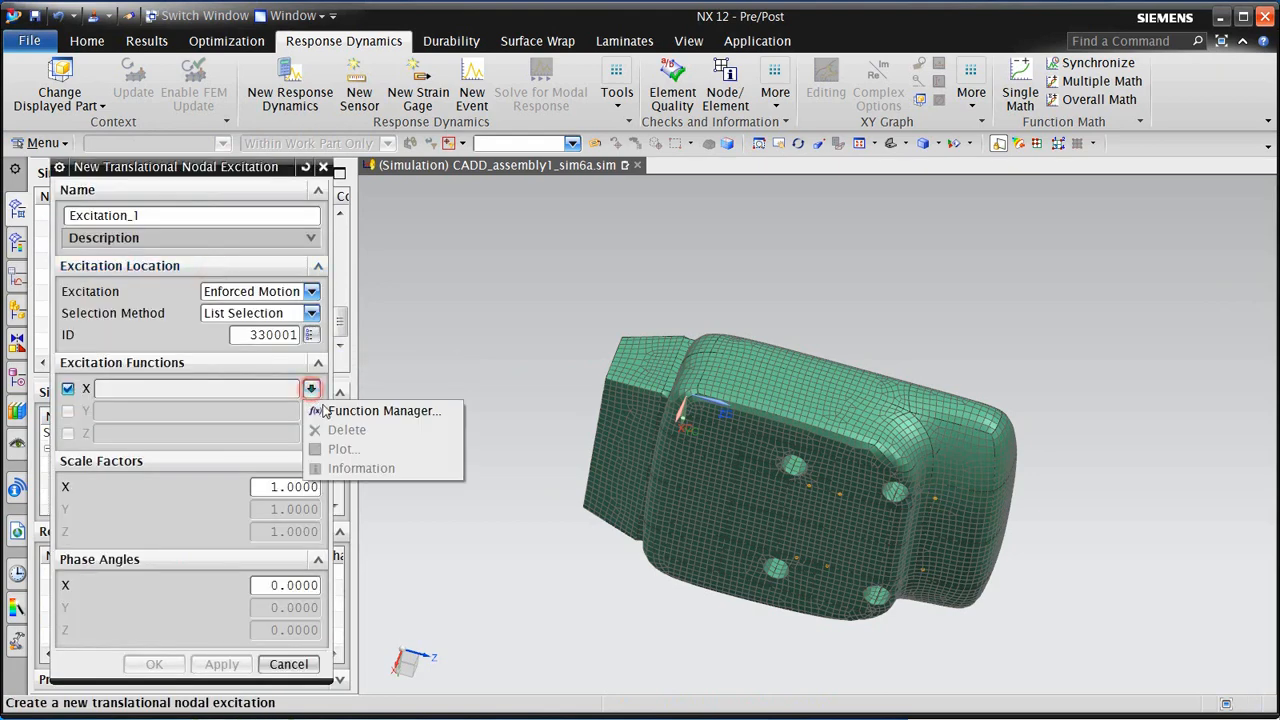
click(330, 411)
click(190, 290)
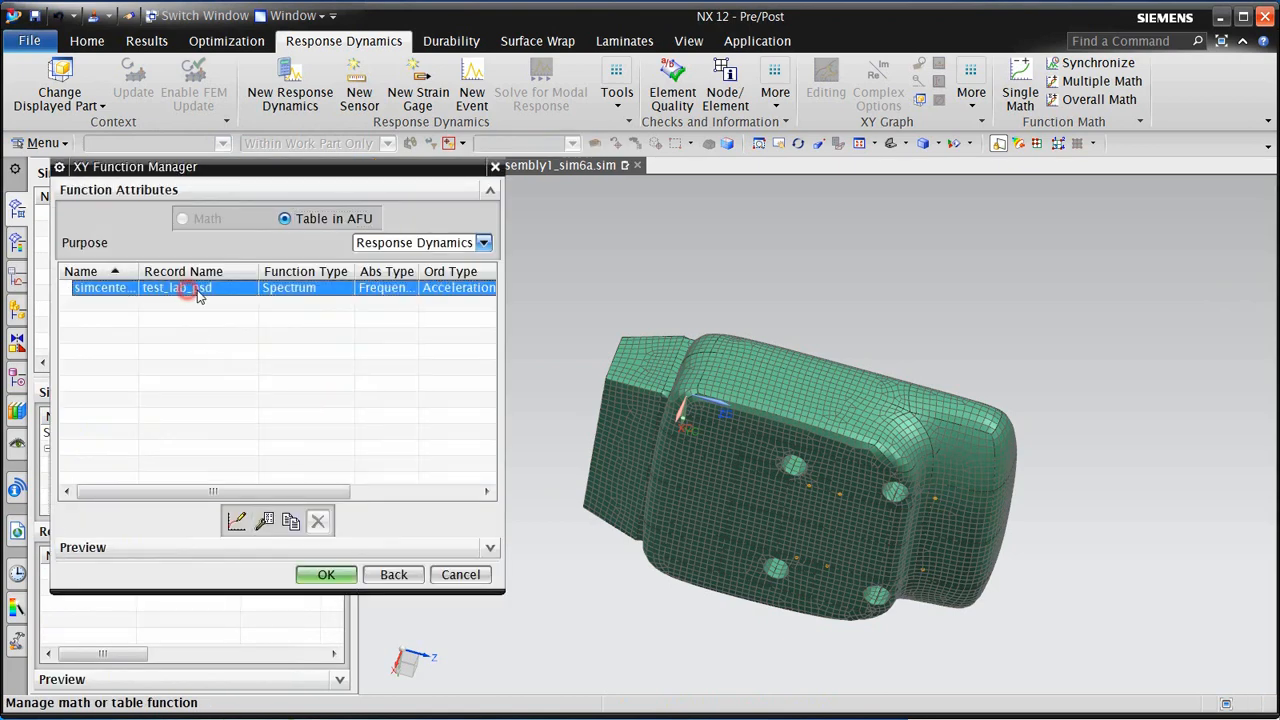
drag(139, 271, 194, 277)
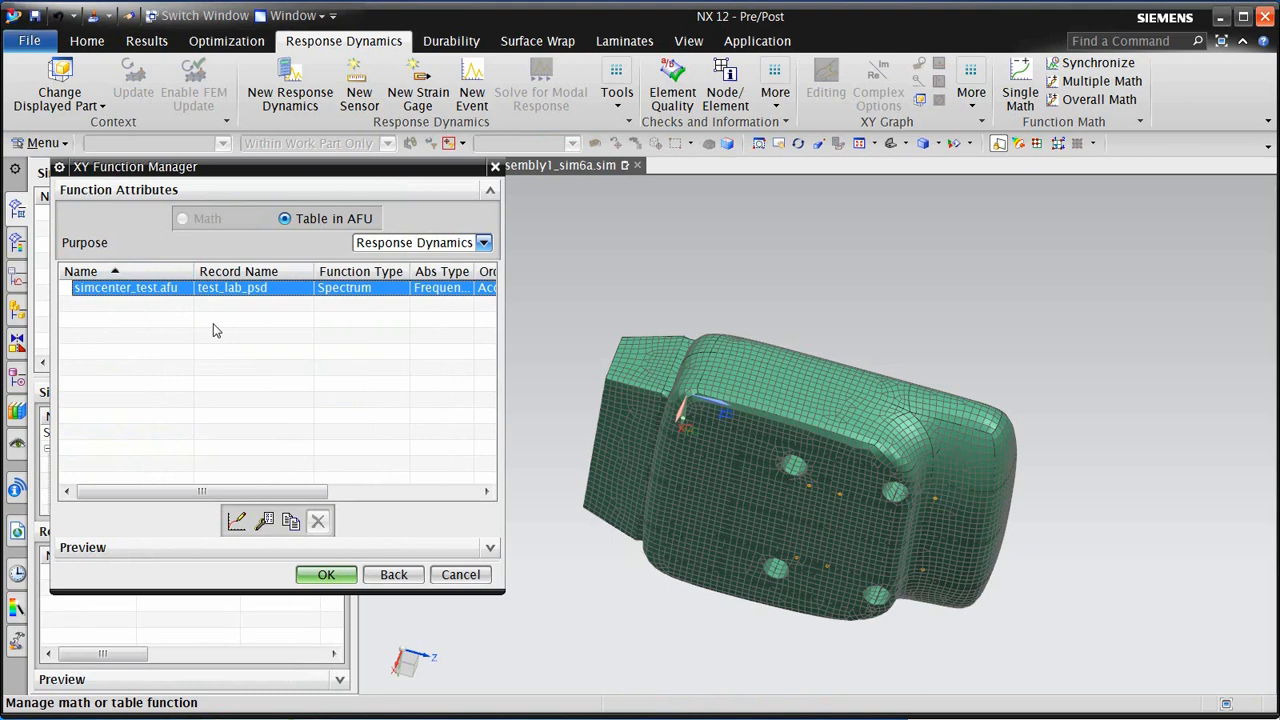
click(322, 576)
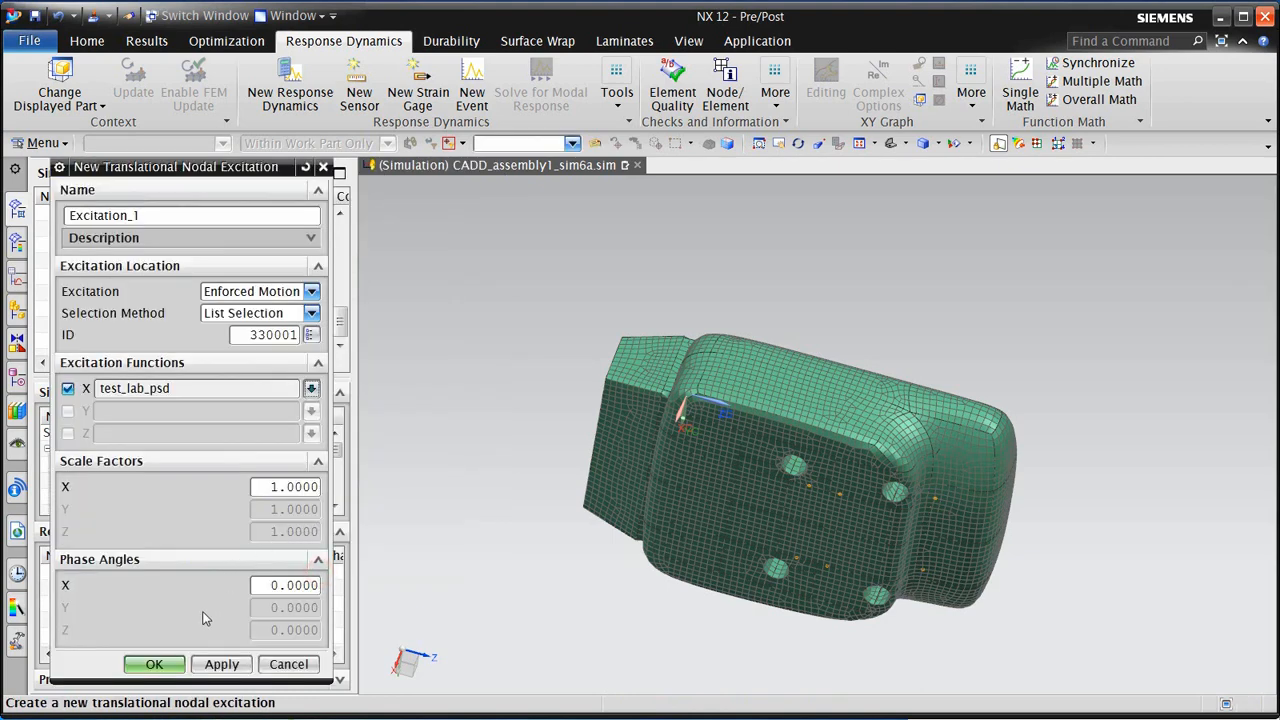
click(155, 666)
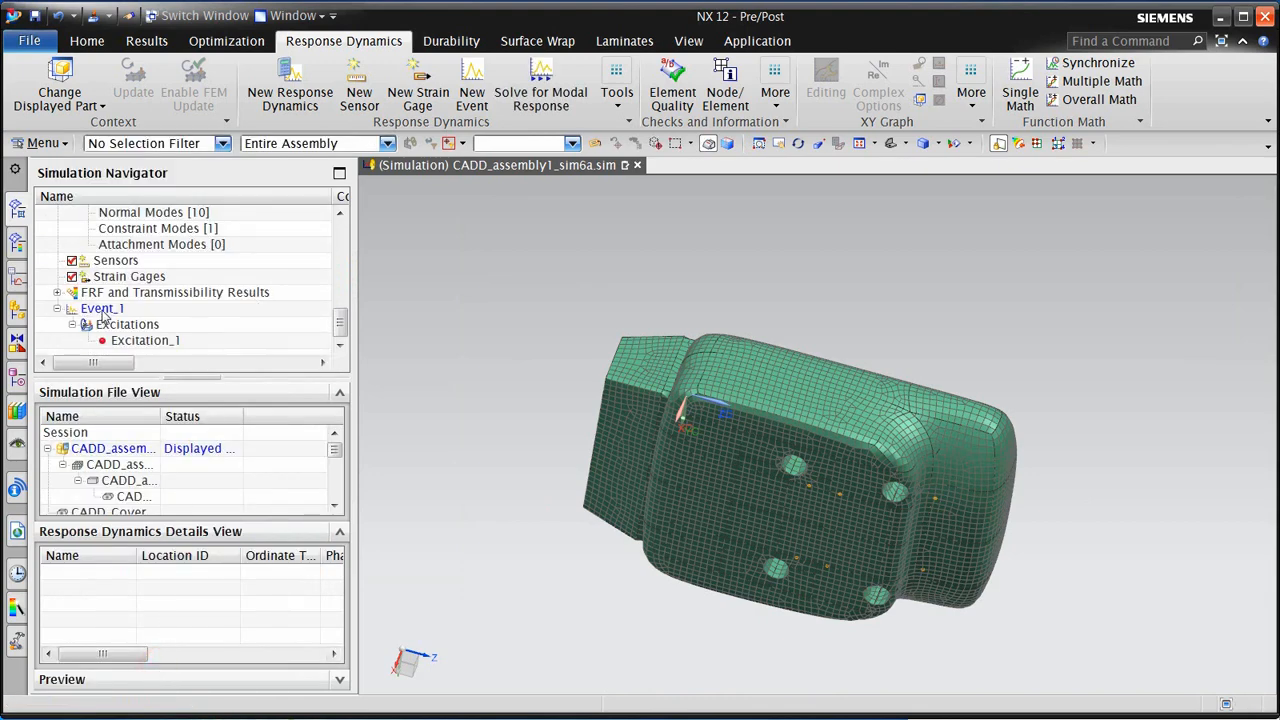
Start a Response contour evaluation for Event_1 requesting only Stress, with Natural Frequency as the method
right_click(104, 312)
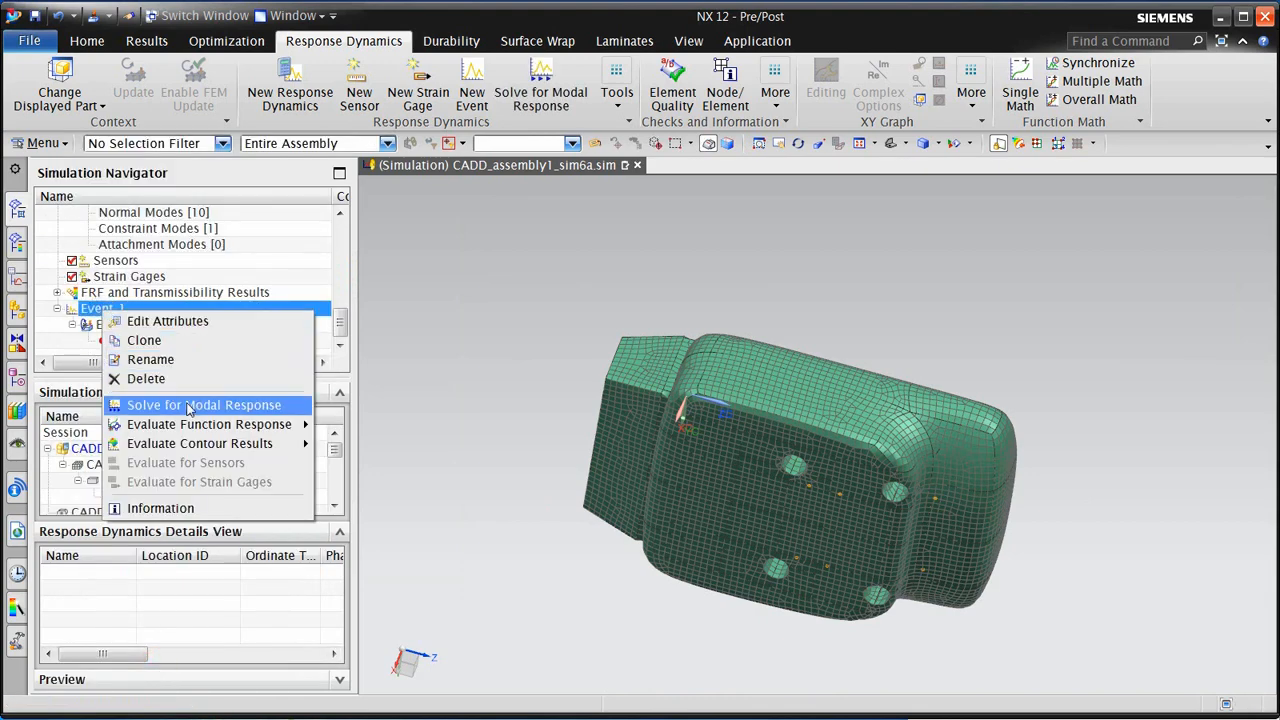
mouse_move(212, 443)
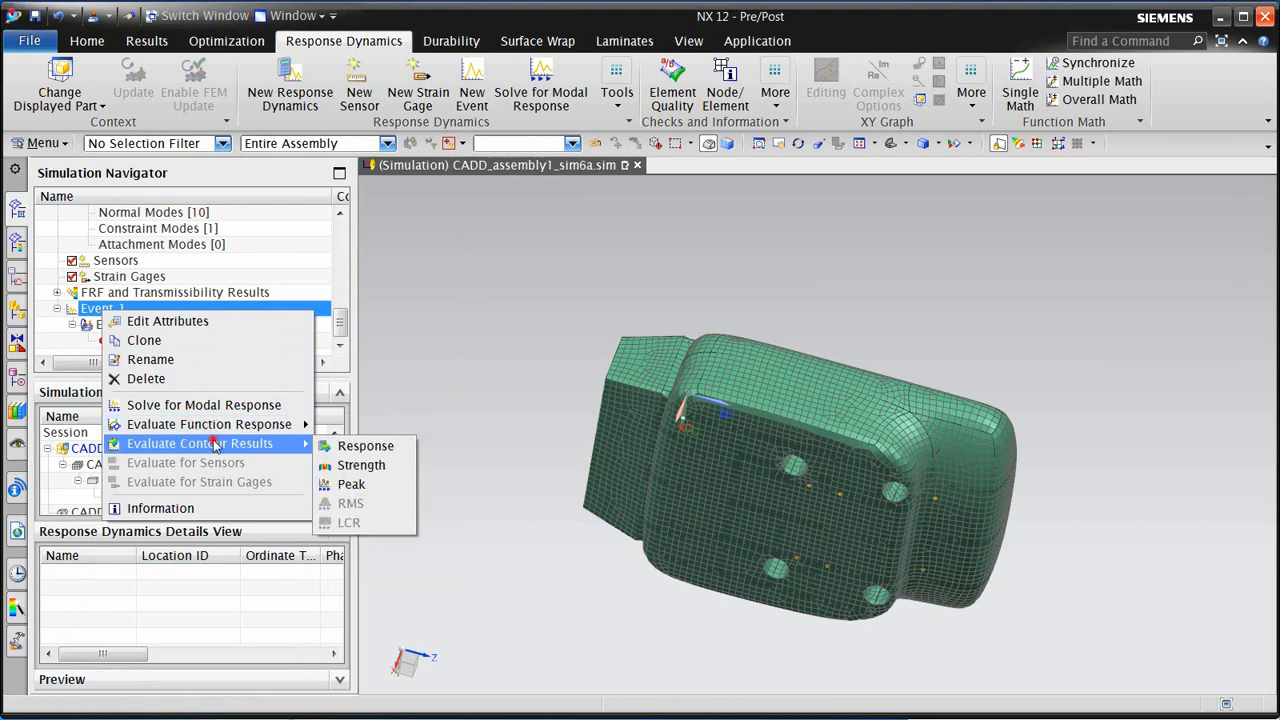
click(362, 447)
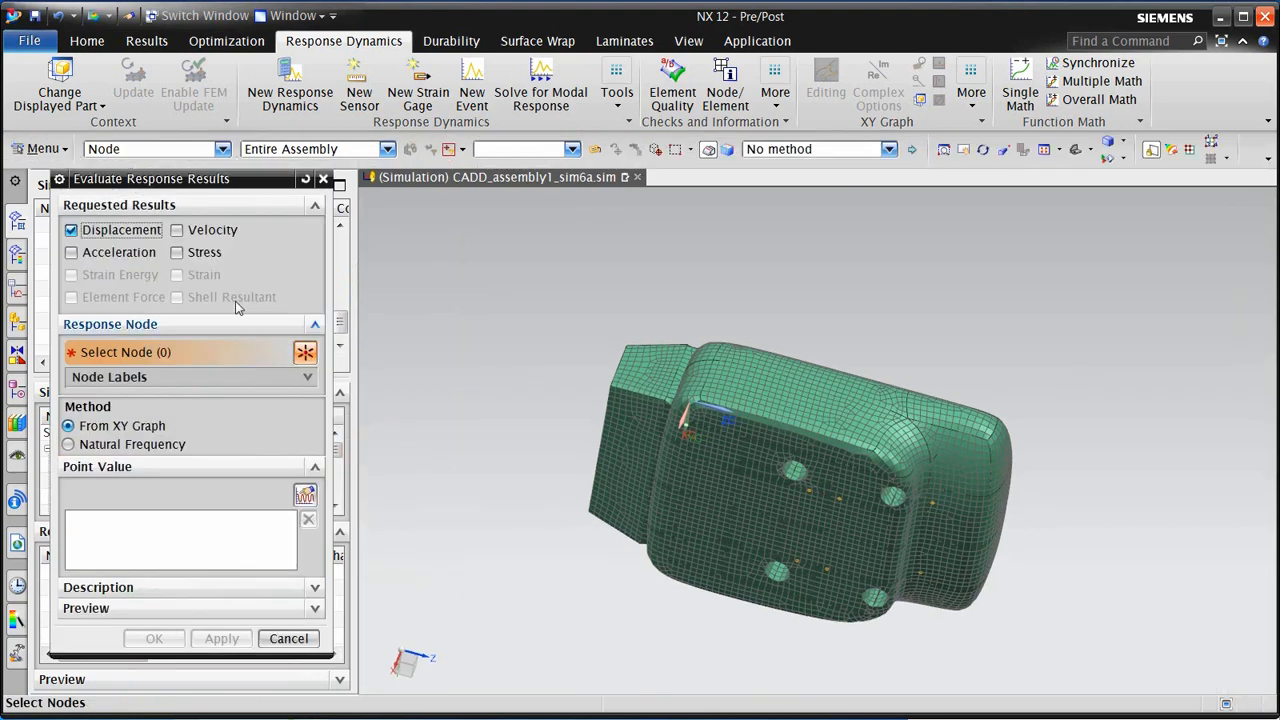
click(193, 255)
click(90, 231)
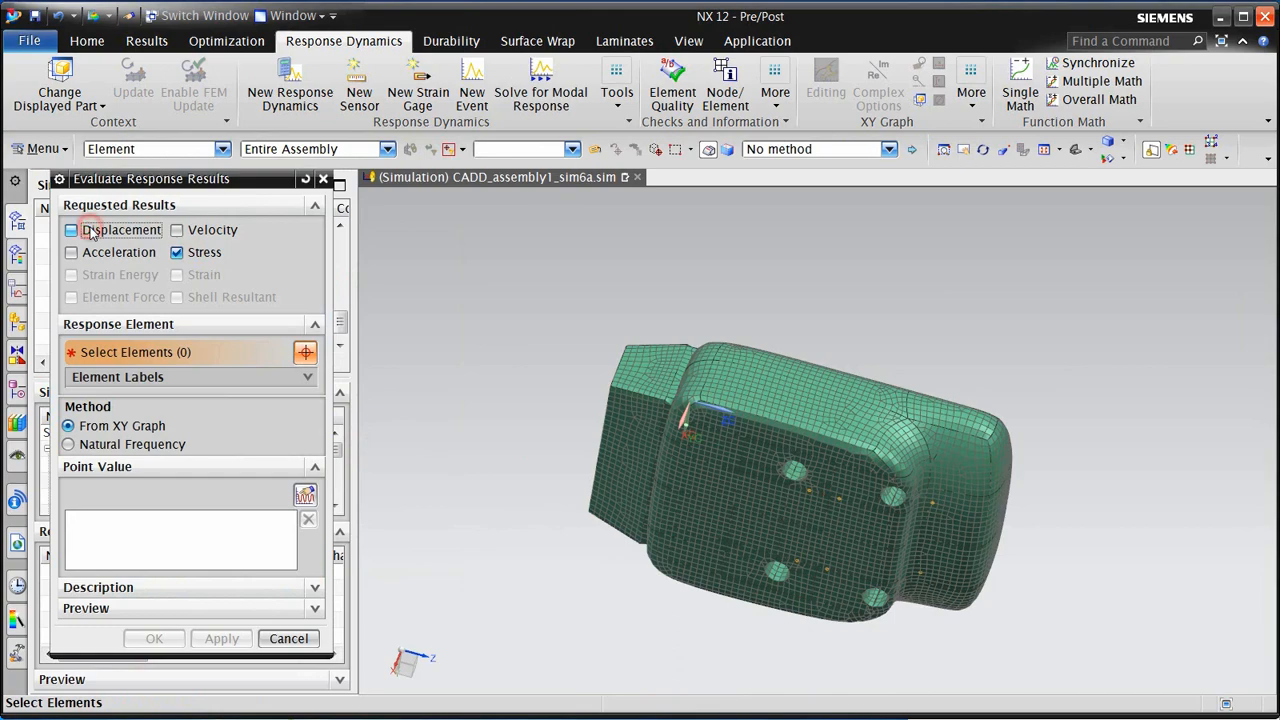
middle_drag(531, 331, 551, 400)
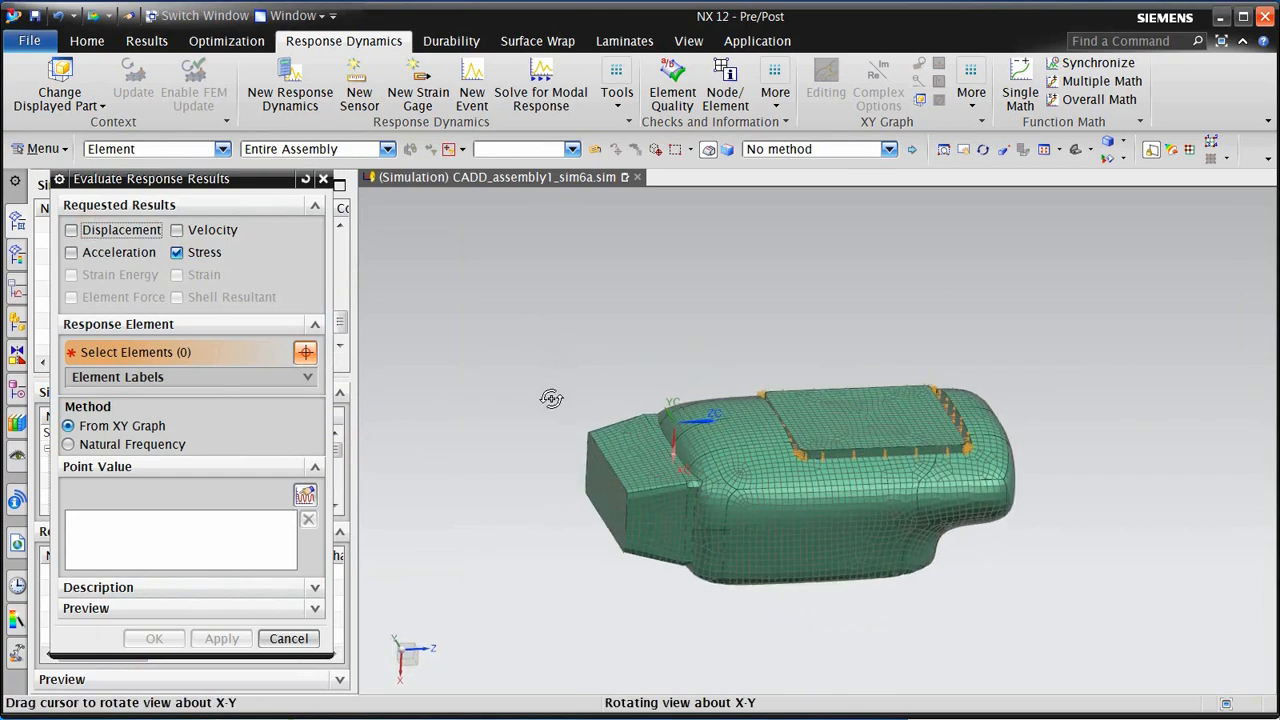
click(117, 447)
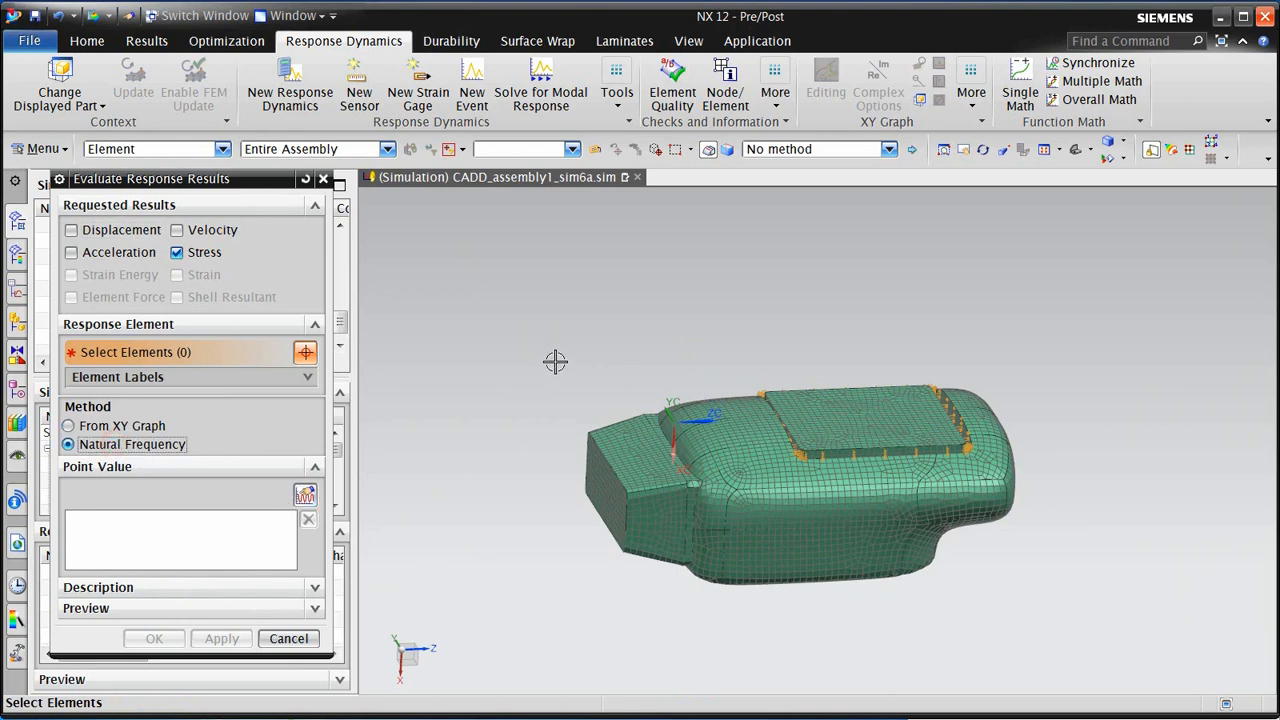
Select all elements of the assembly, choose the 1.24582E+02 natural frequency, and evaluate the Stress response contour
drag(516, 322, 1033, 635)
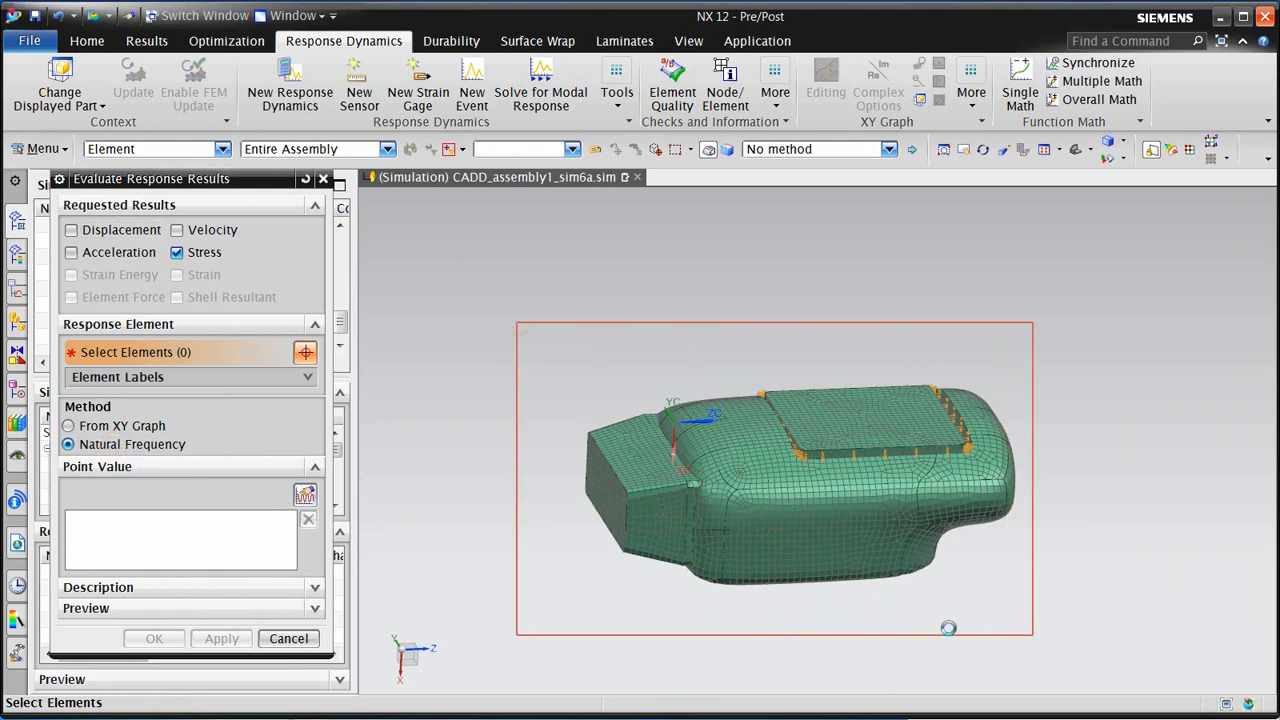
click(304, 497)
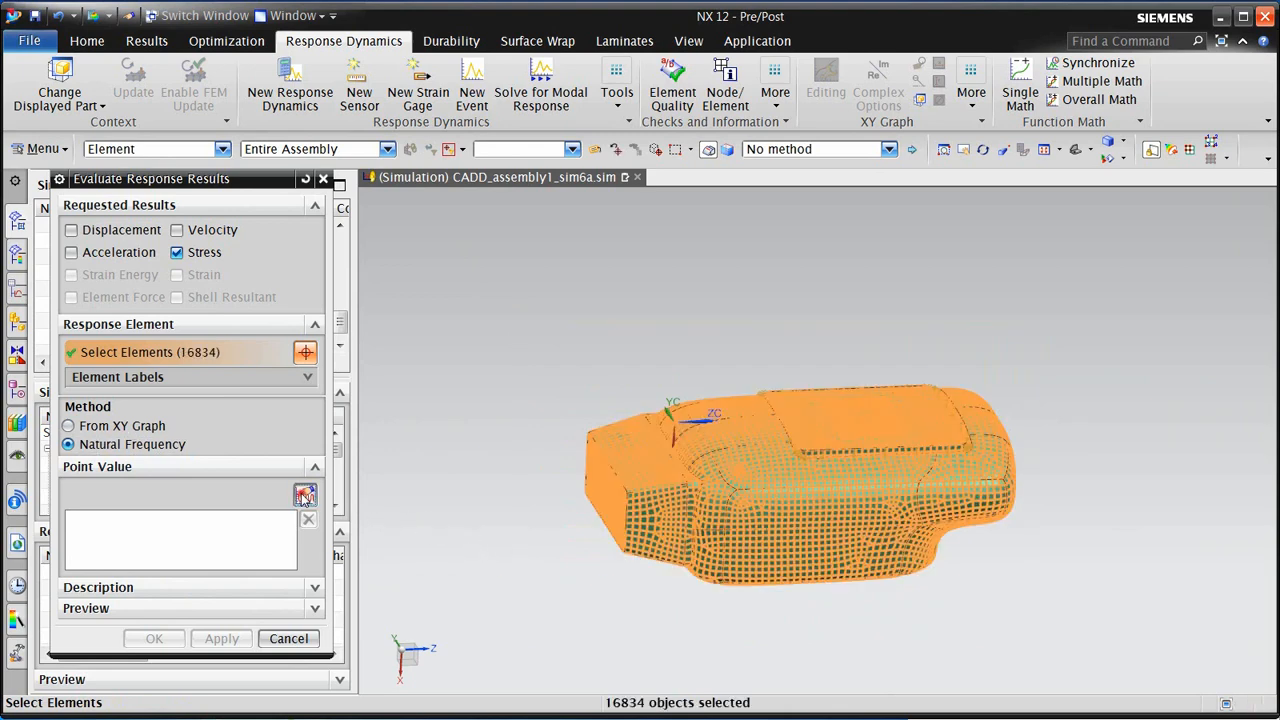
click(120, 204)
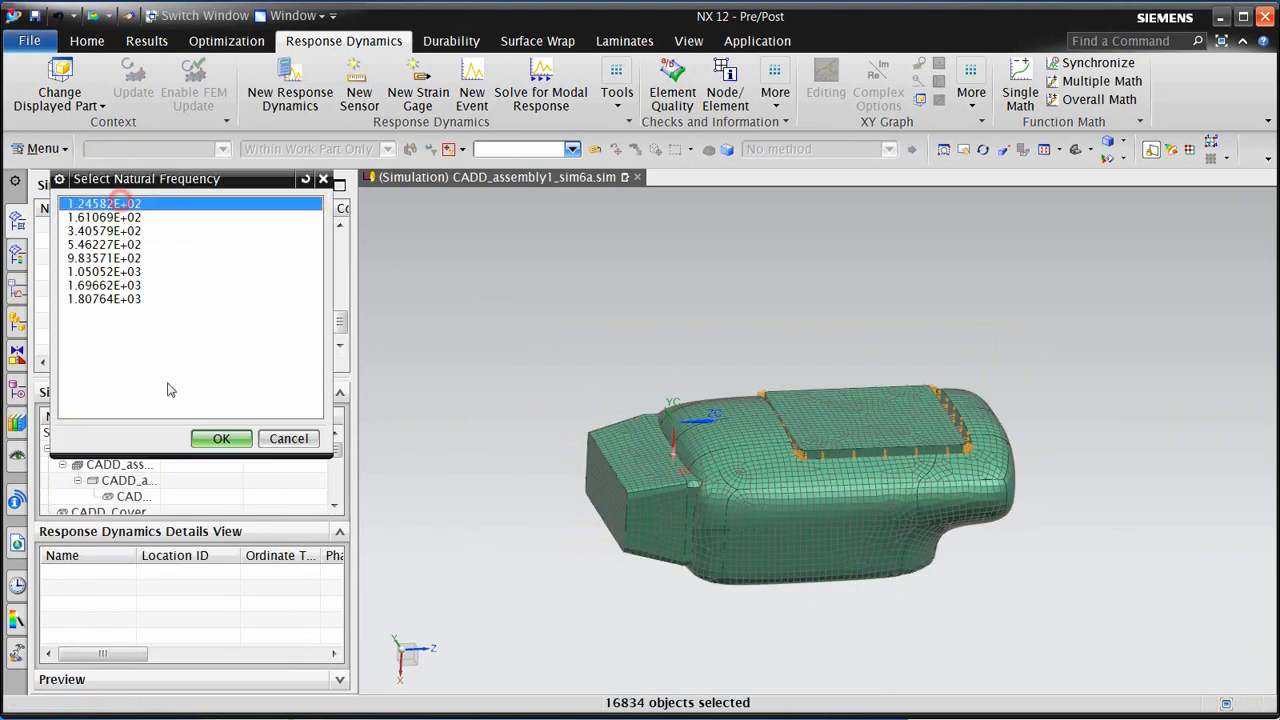
click(207, 439)
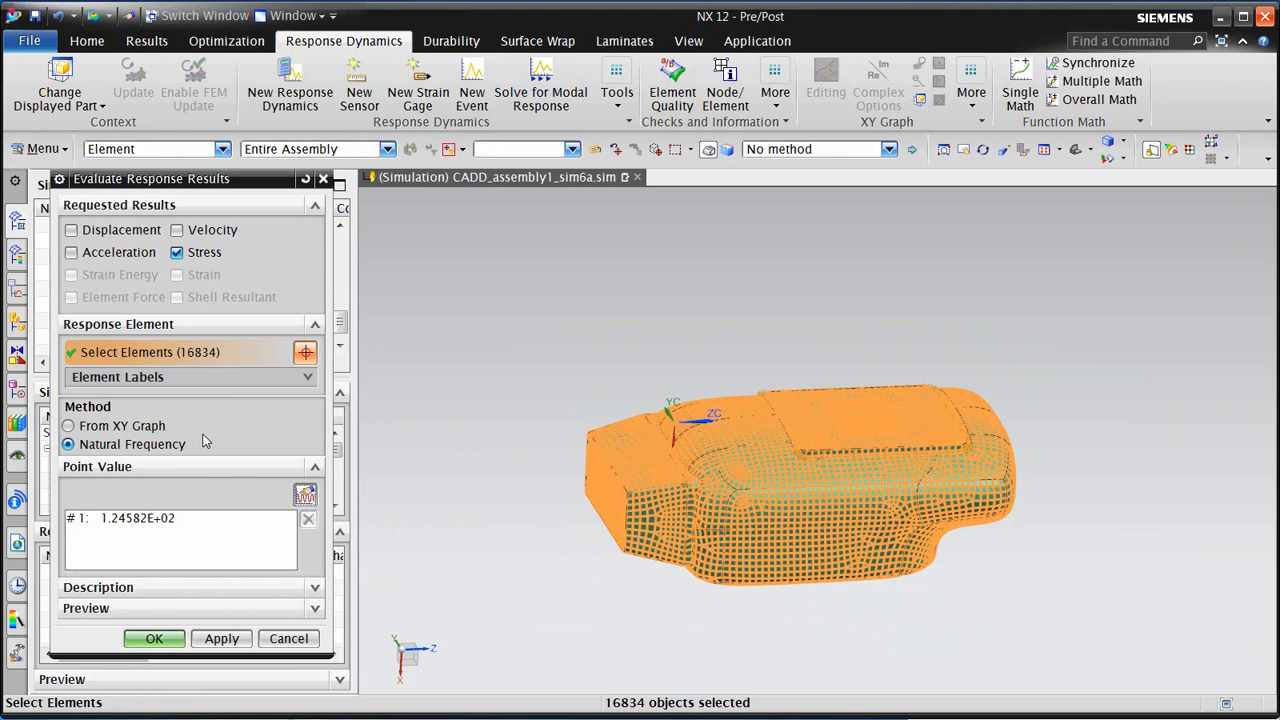
click(155, 644)
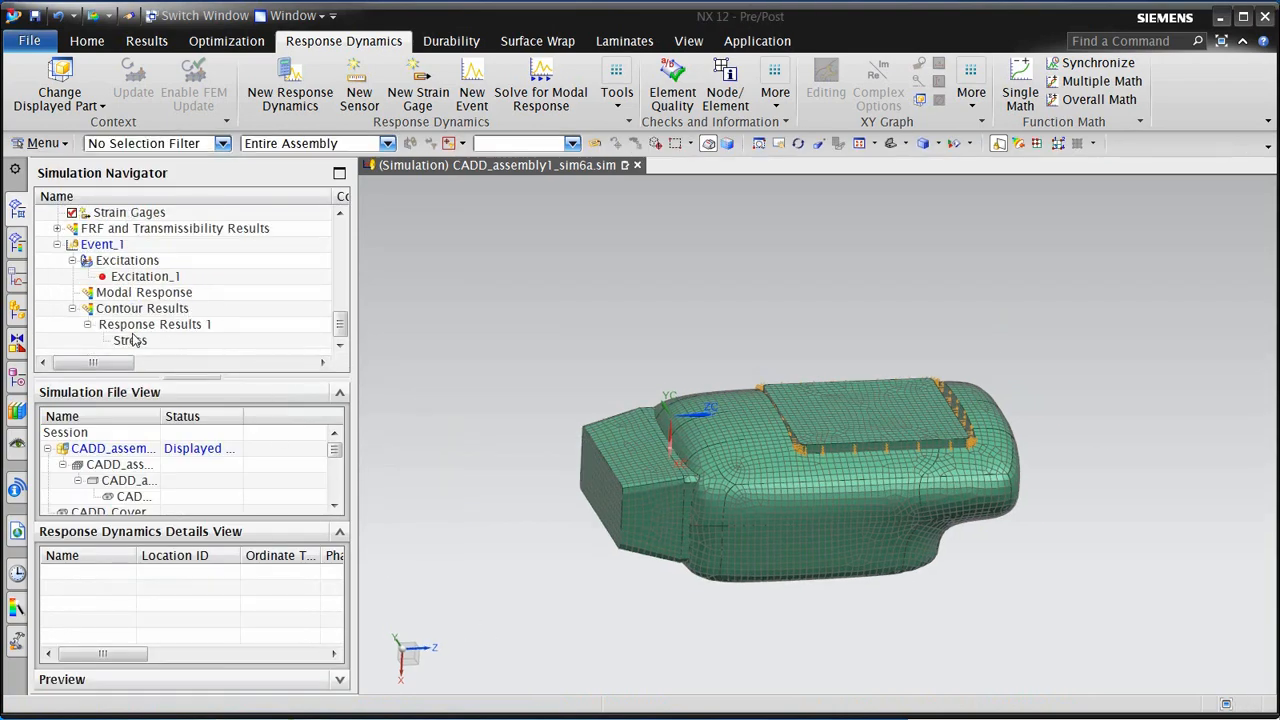
Display the Stress contour of Response Results 1 with the linear 8-frame result animation, and stop the animation
double_click(130, 340)
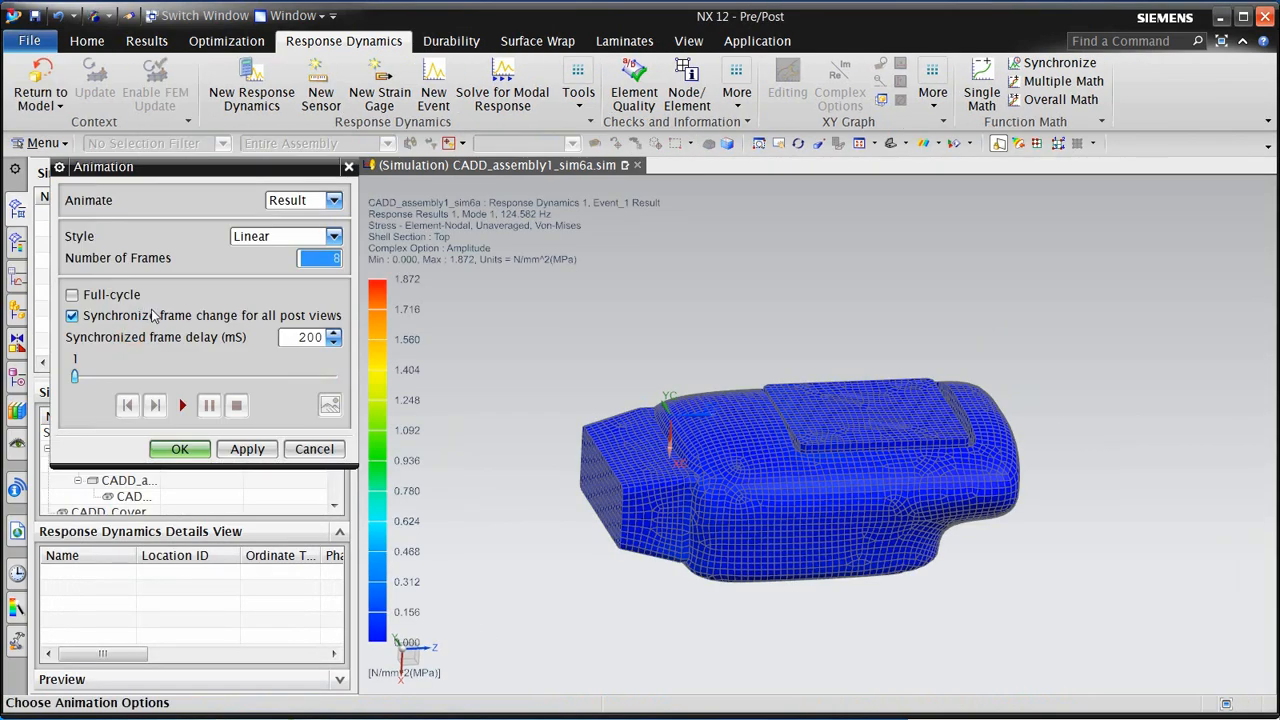
mouse_move(663, 532)
middle_down()
mouse_move(663, 400)
mouse_move(656, 530)
middle_up()
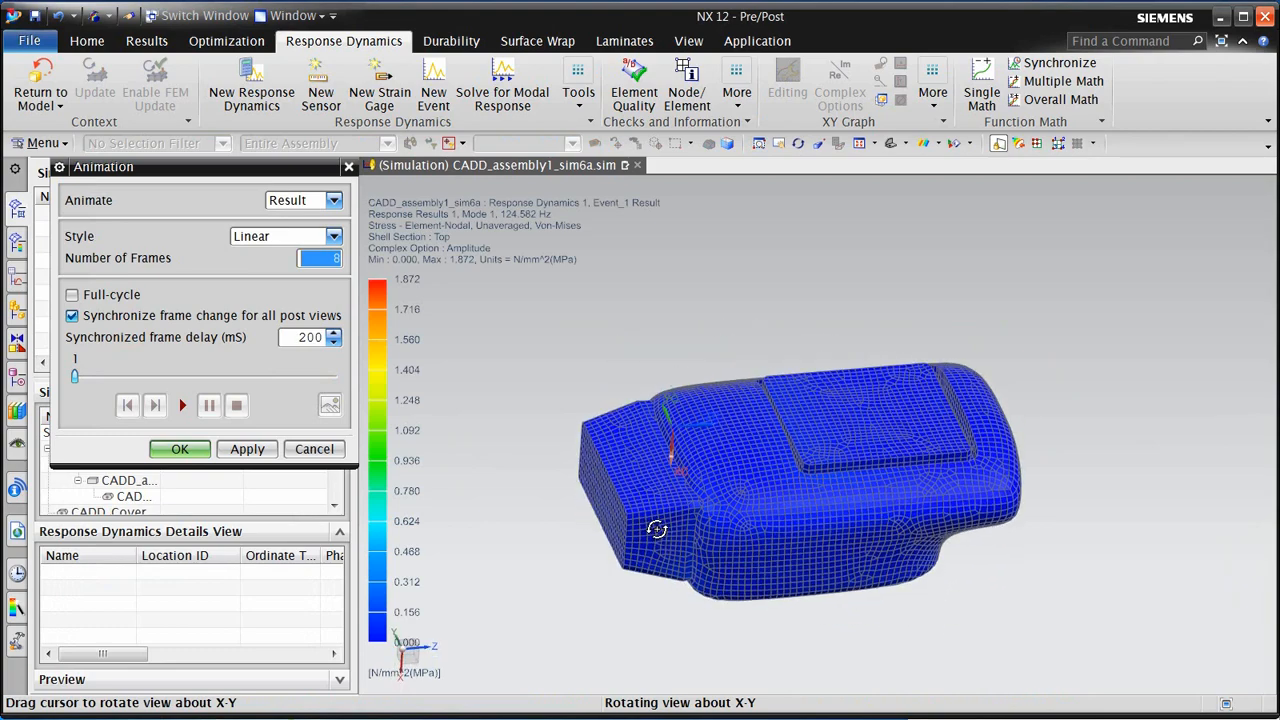
click(203, 455)
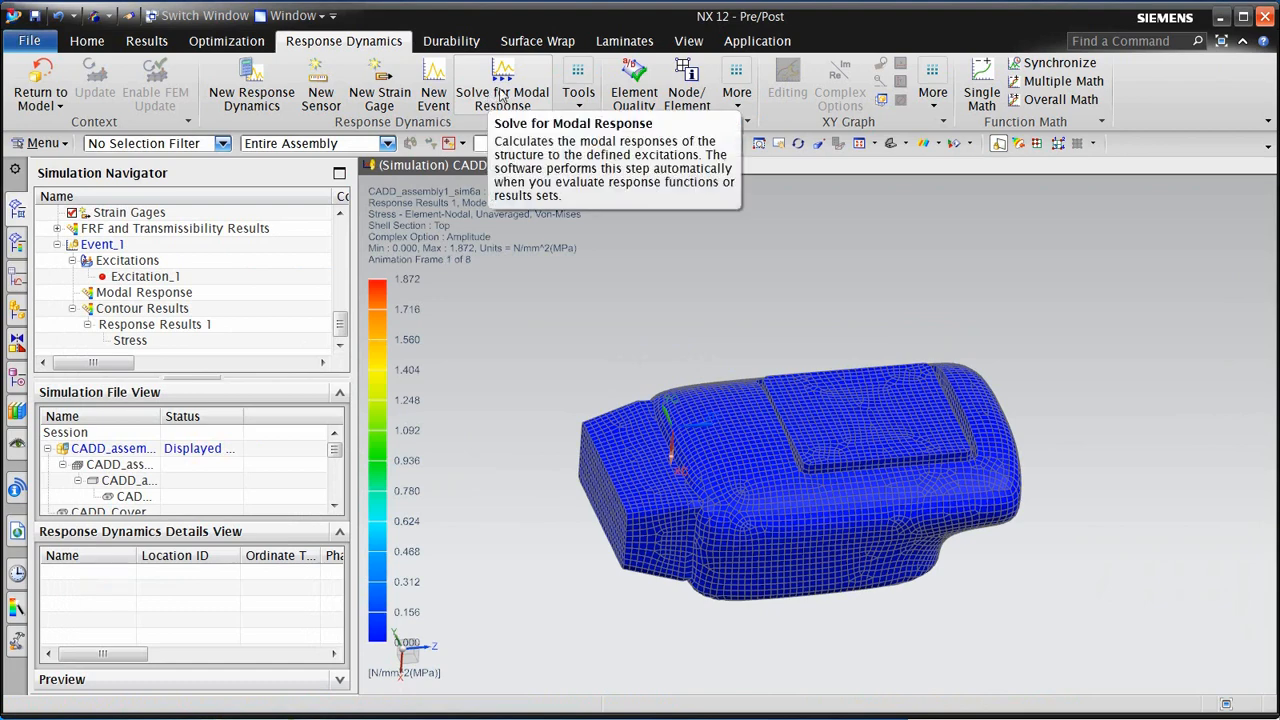
click(160, 42)
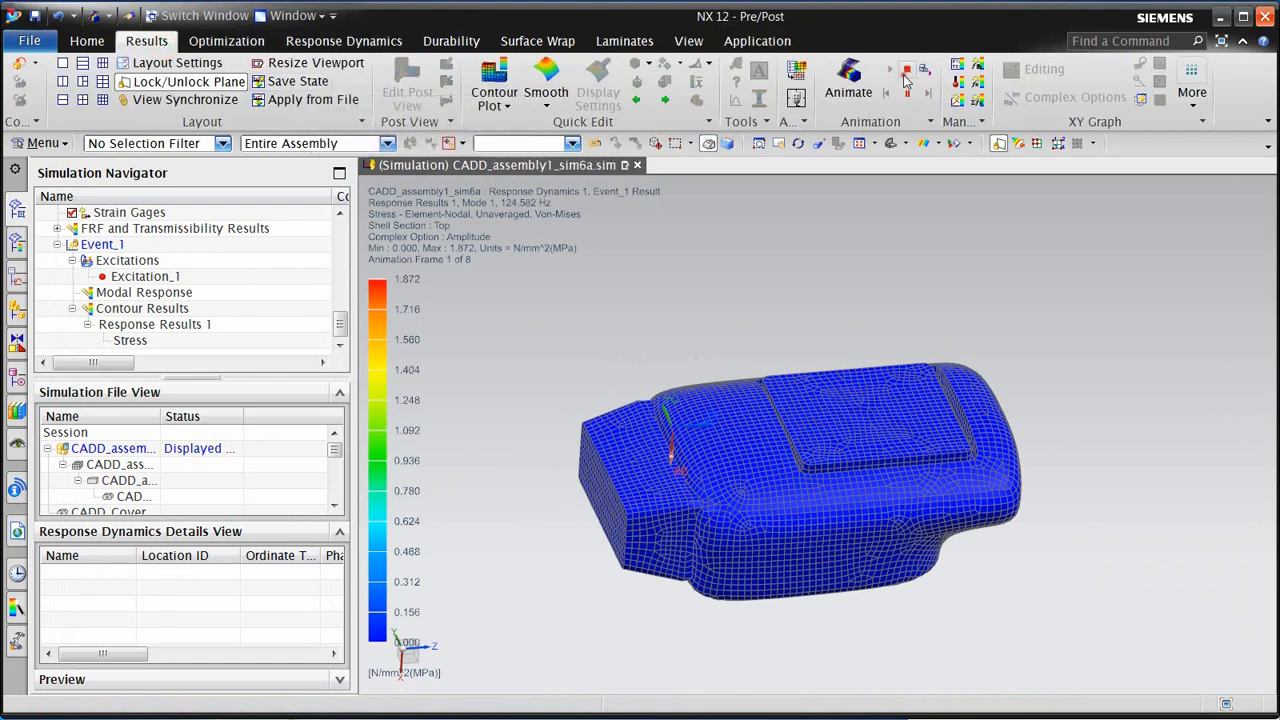
click(905, 72)
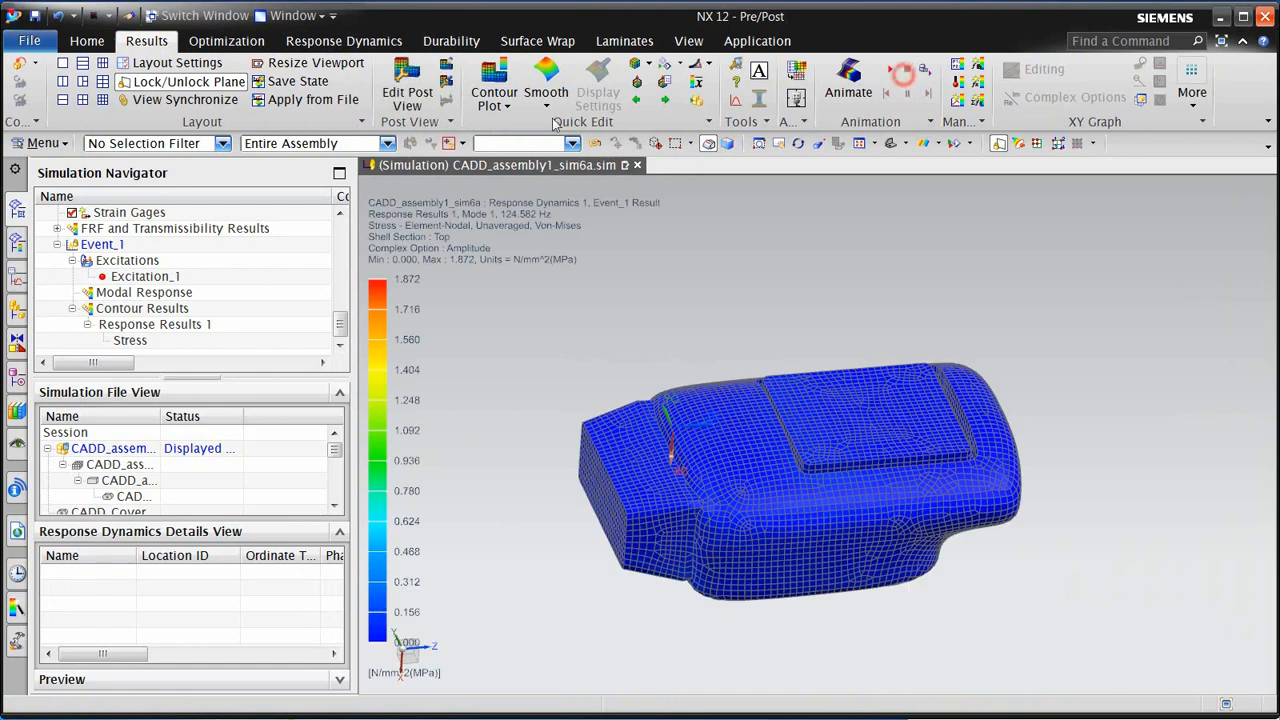
Display the stress contour on an absolute rectangular X cutting plane at 20.1180 with automatic update and Negative clip side
click(404, 94)
click(188, 432)
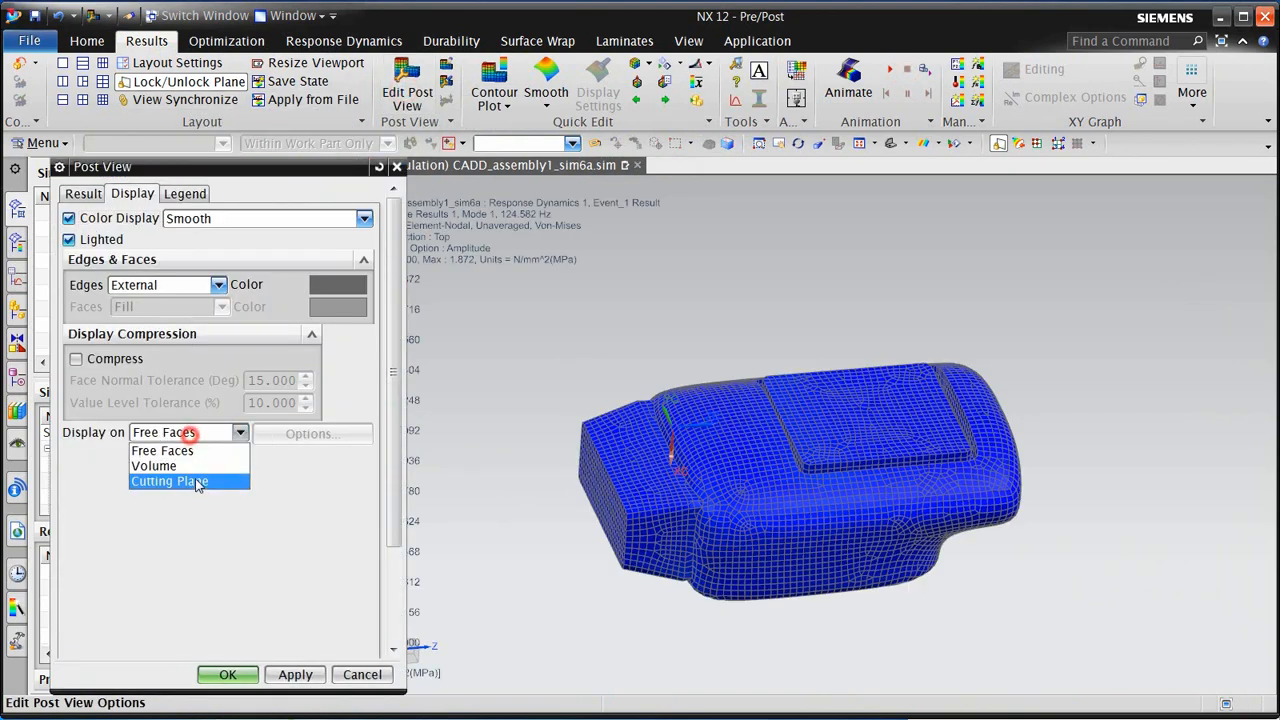
click(196, 482)
click(310, 433)
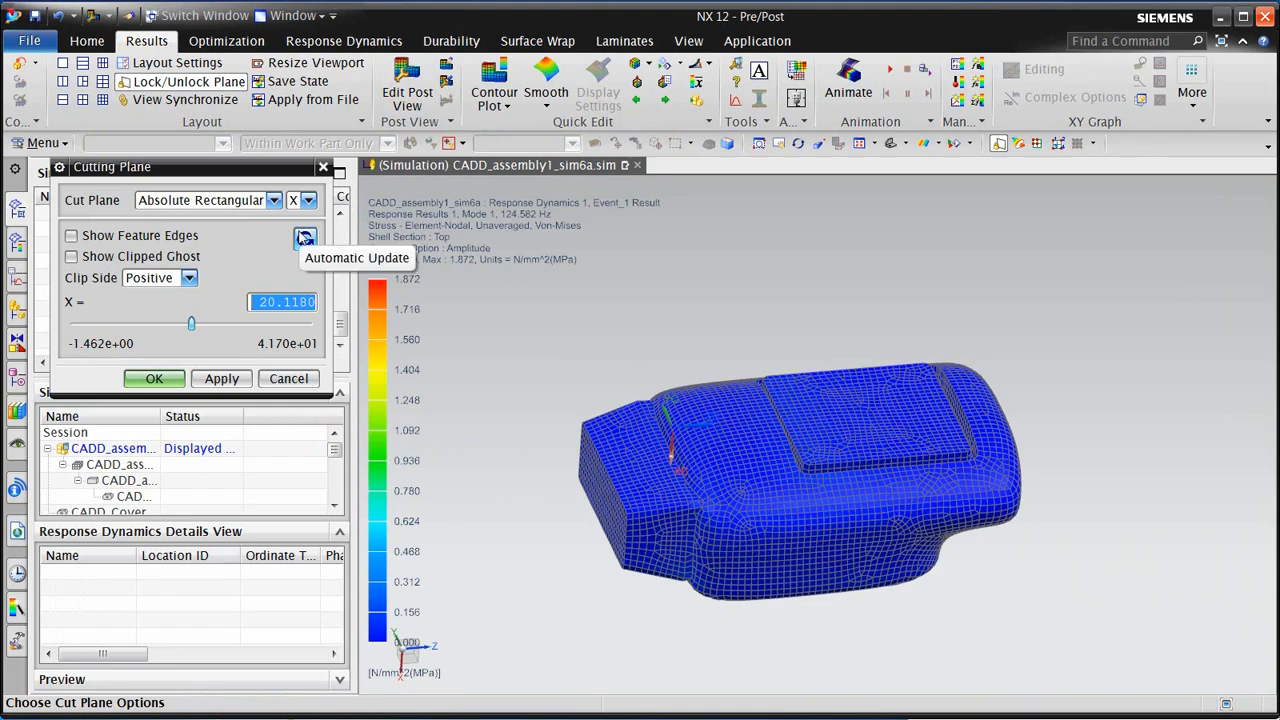
click(305, 237)
click(188, 277)
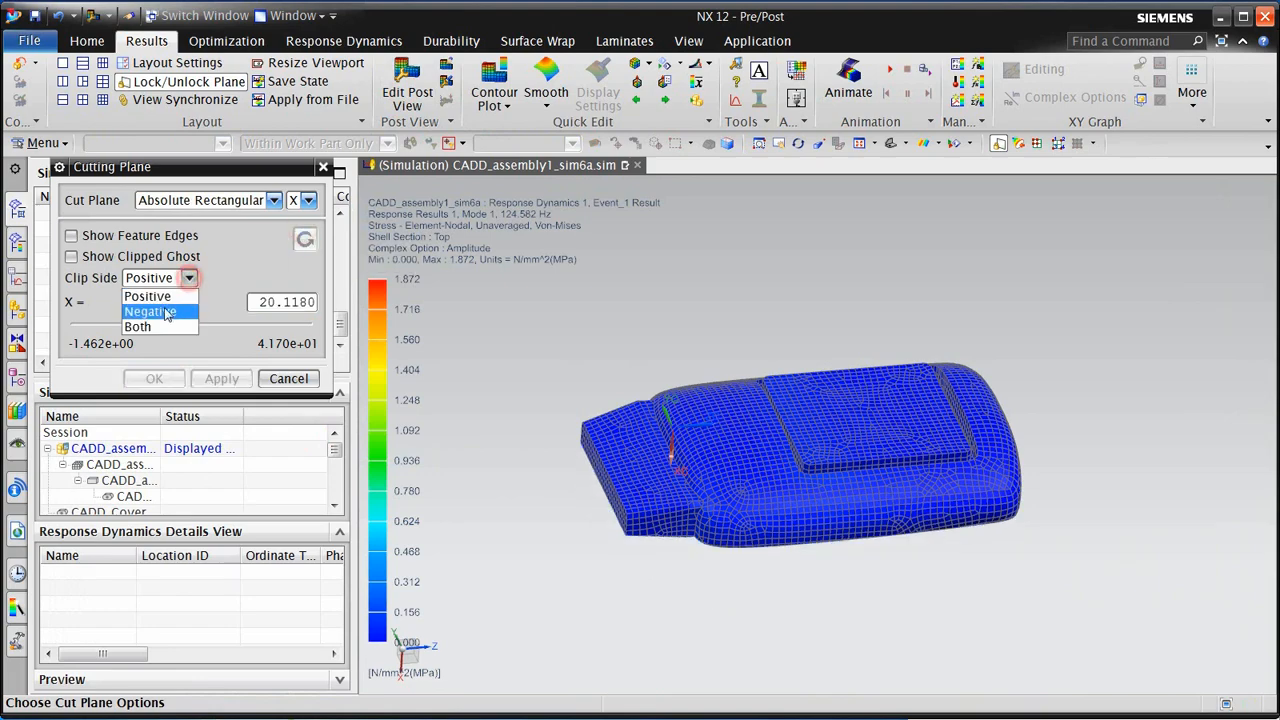
click(164, 307)
middle_drag(658, 430, 1010, 494)
scroll(772, 533, up, 5)
scroll(1010, 494, down, 2)
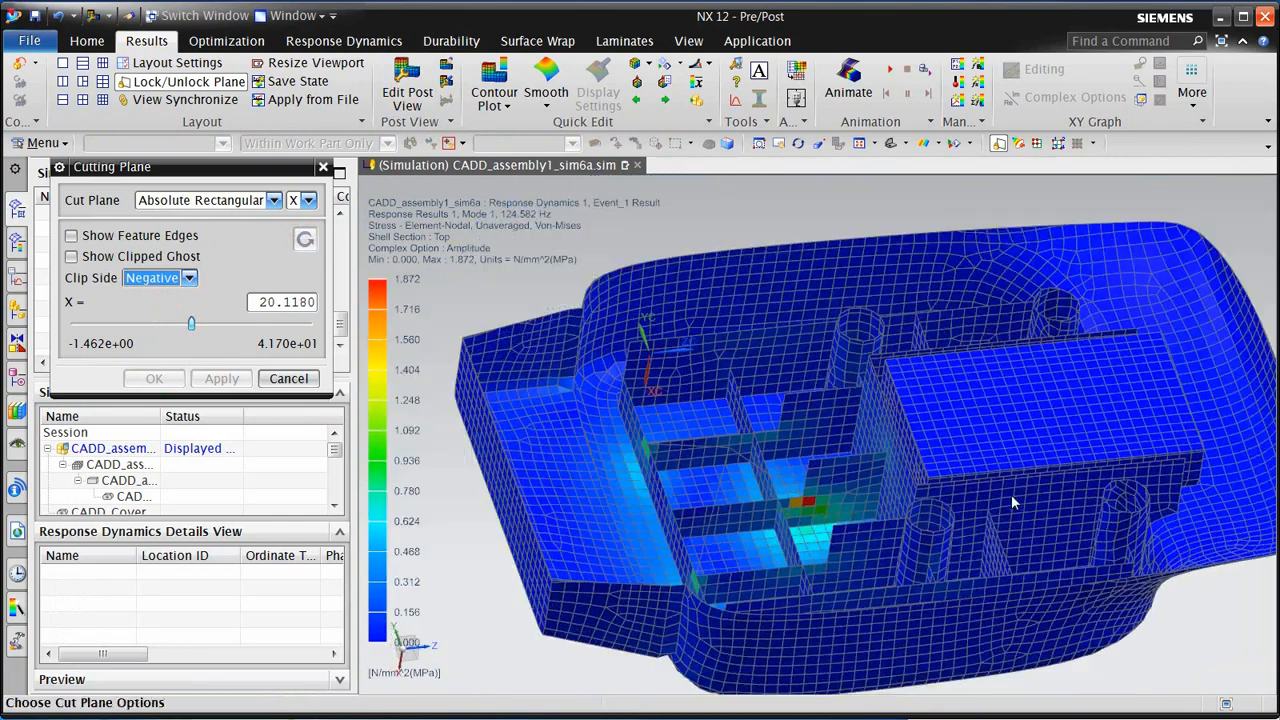
click(288, 378)
Set the stress contour units to lbf/in^2(psi), inspect the clipped interior, and return to the model display
click(83, 193)
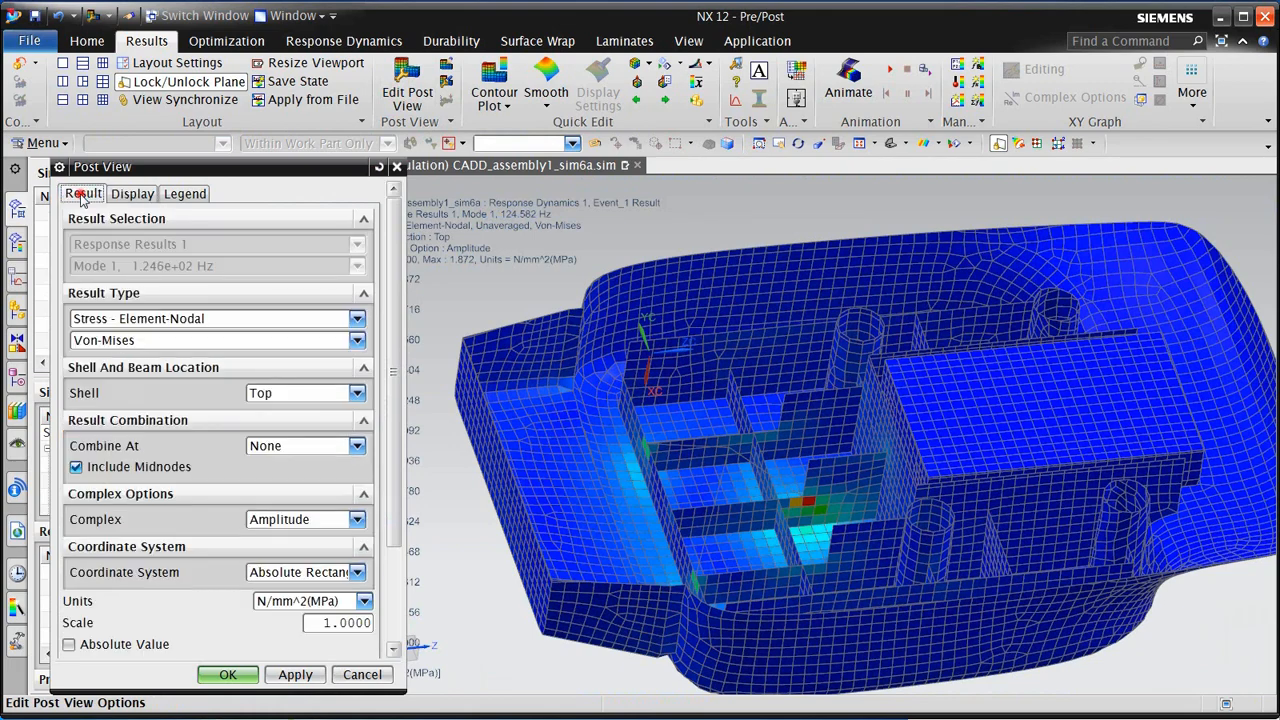
click(340, 601)
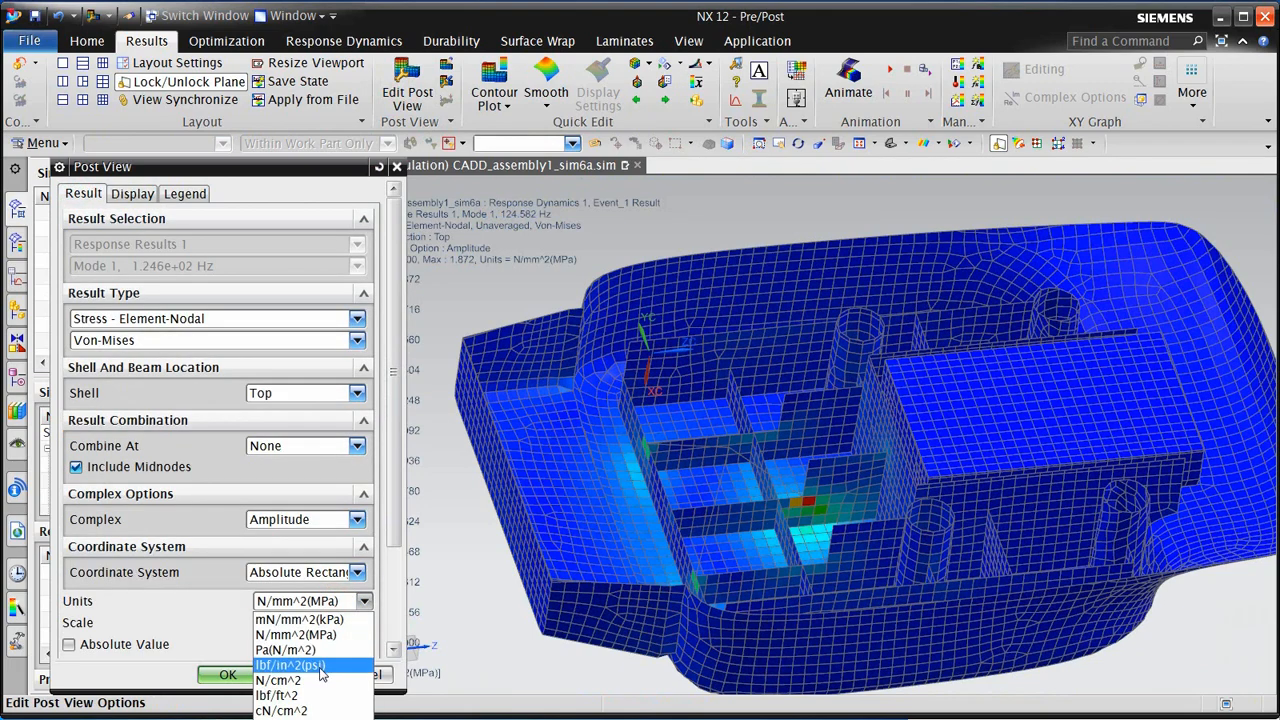
click(320, 667)
click(278, 674)
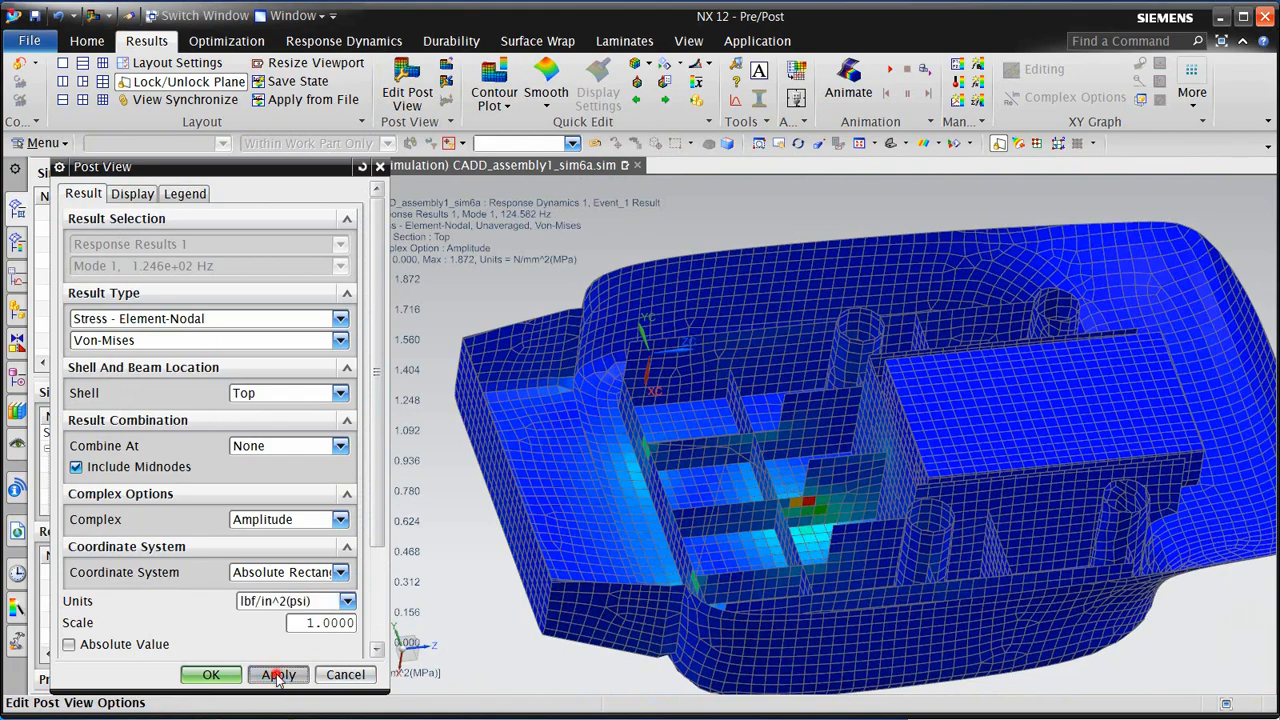
click(345, 674)
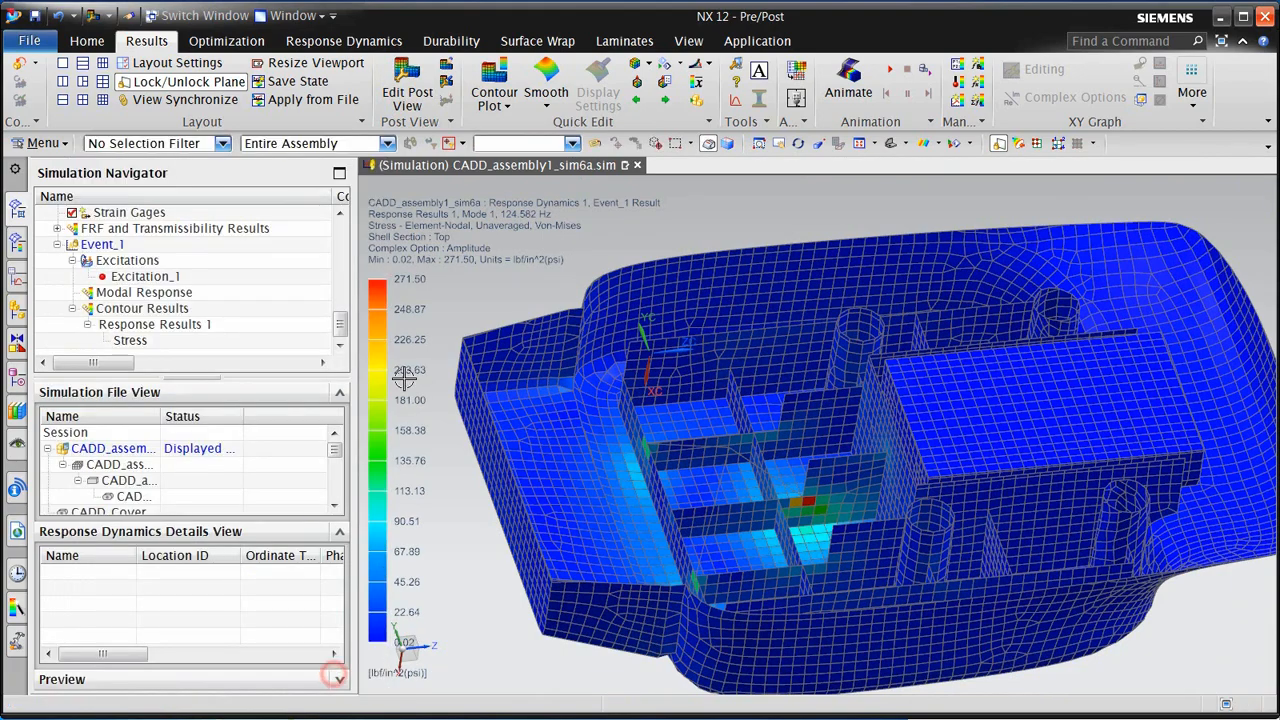
middle_drag(513, 430, 543, 437)
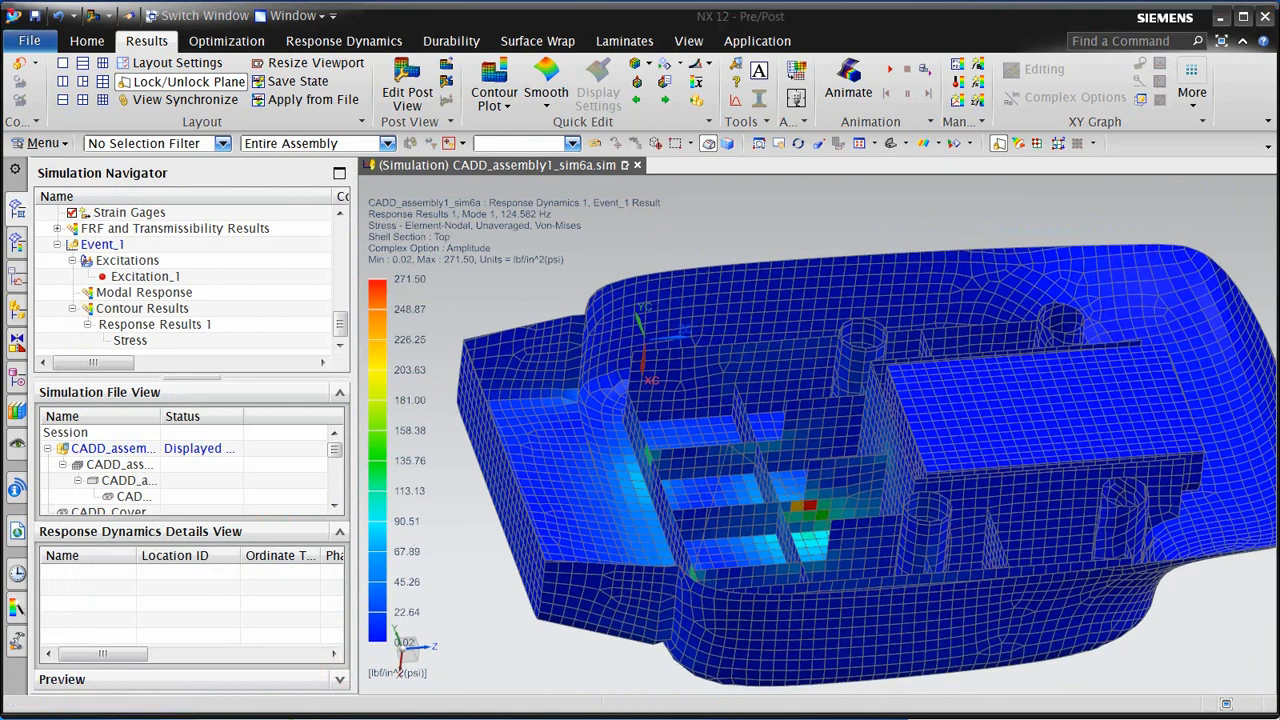
click(18, 63)
Start a nodal function response evaluation for Event_1 with Acceleration as the result
right_click(106, 246)
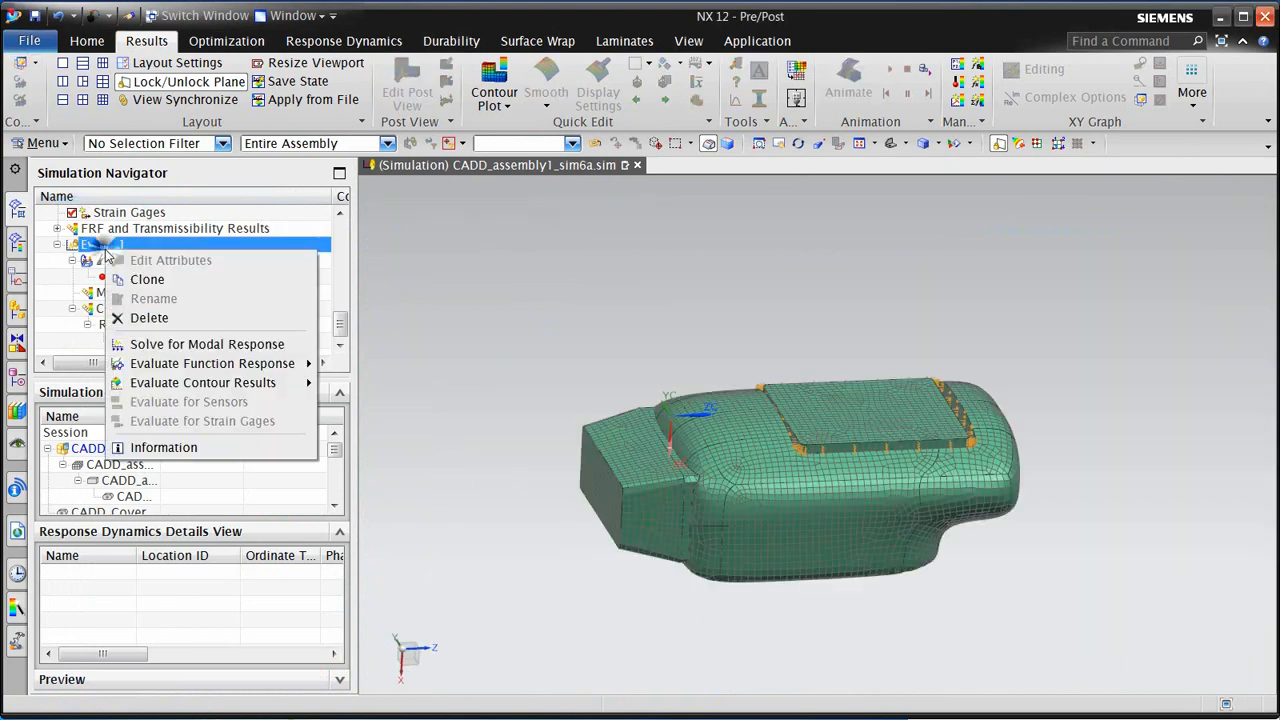
mouse_move(220, 364)
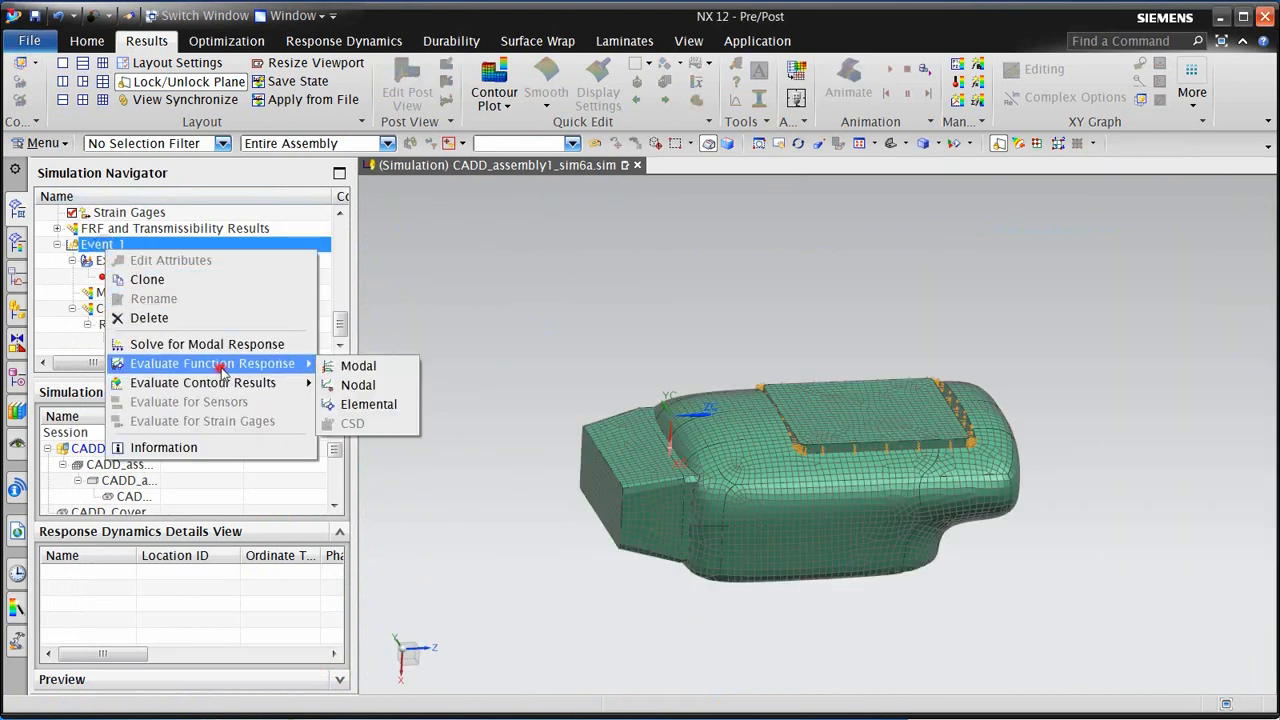
click(378, 386)
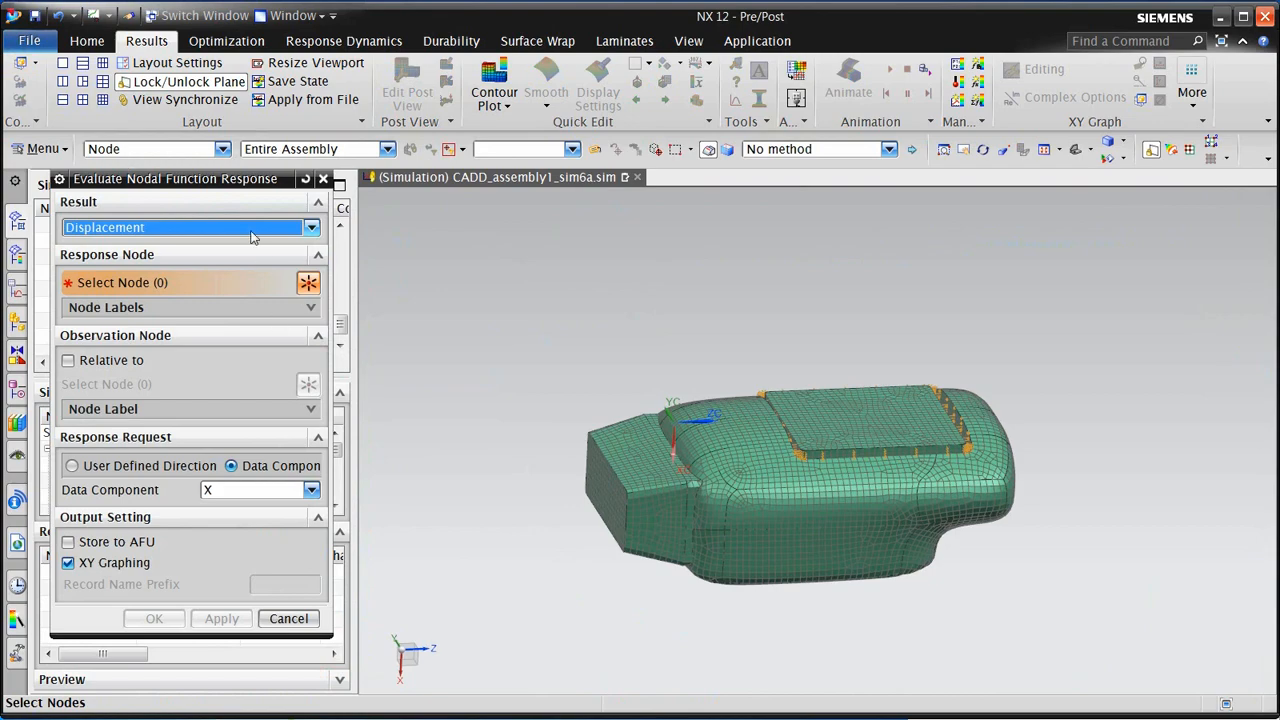
click(250, 230)
click(222, 272)
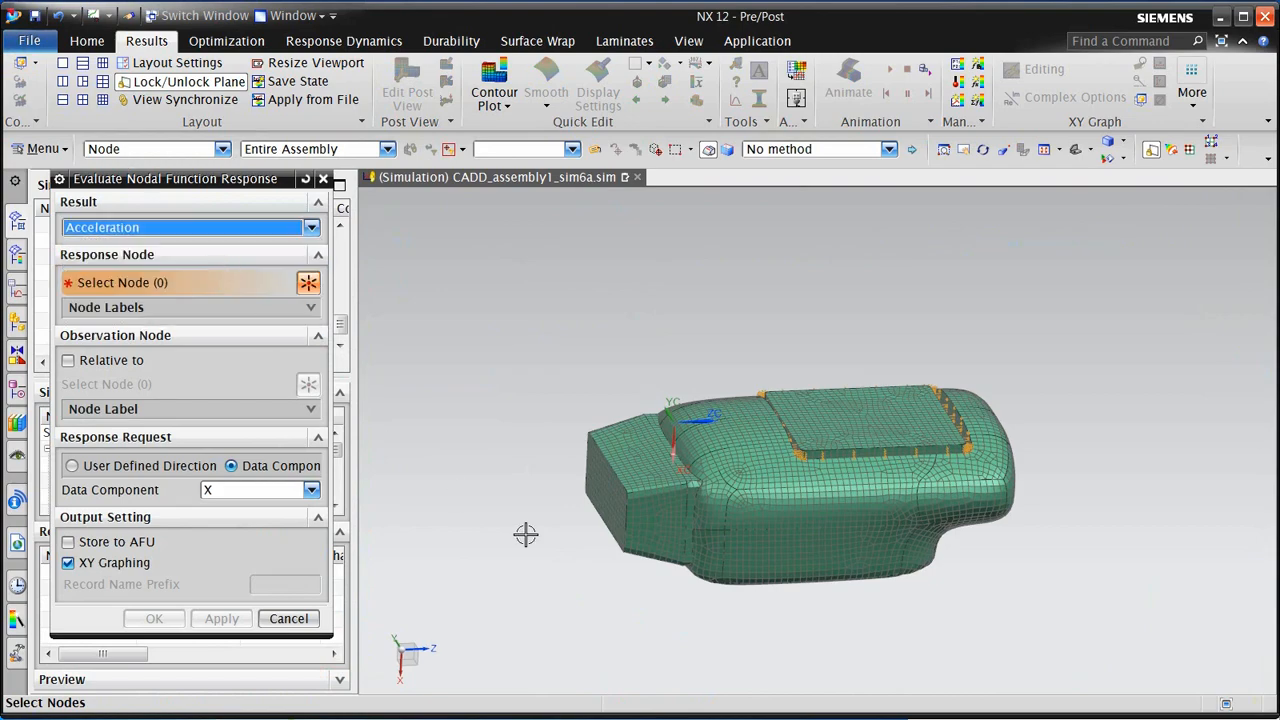
Evaluate the X response at node 321680 on the housing's underside between the four holes, and plot it in a new graph window
middle_drag(631, 594, 718, 531)
scroll(855, 527, down, 5)
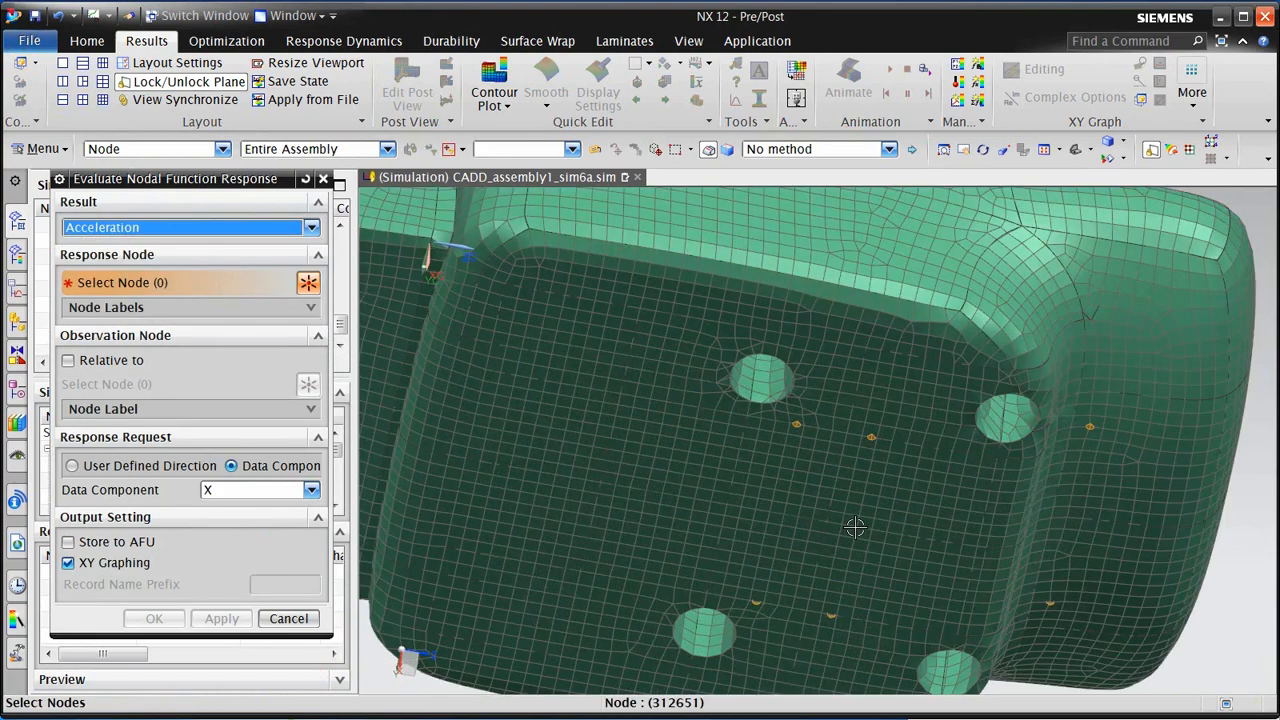
scroll(855, 527, down, 3)
click(858, 527)
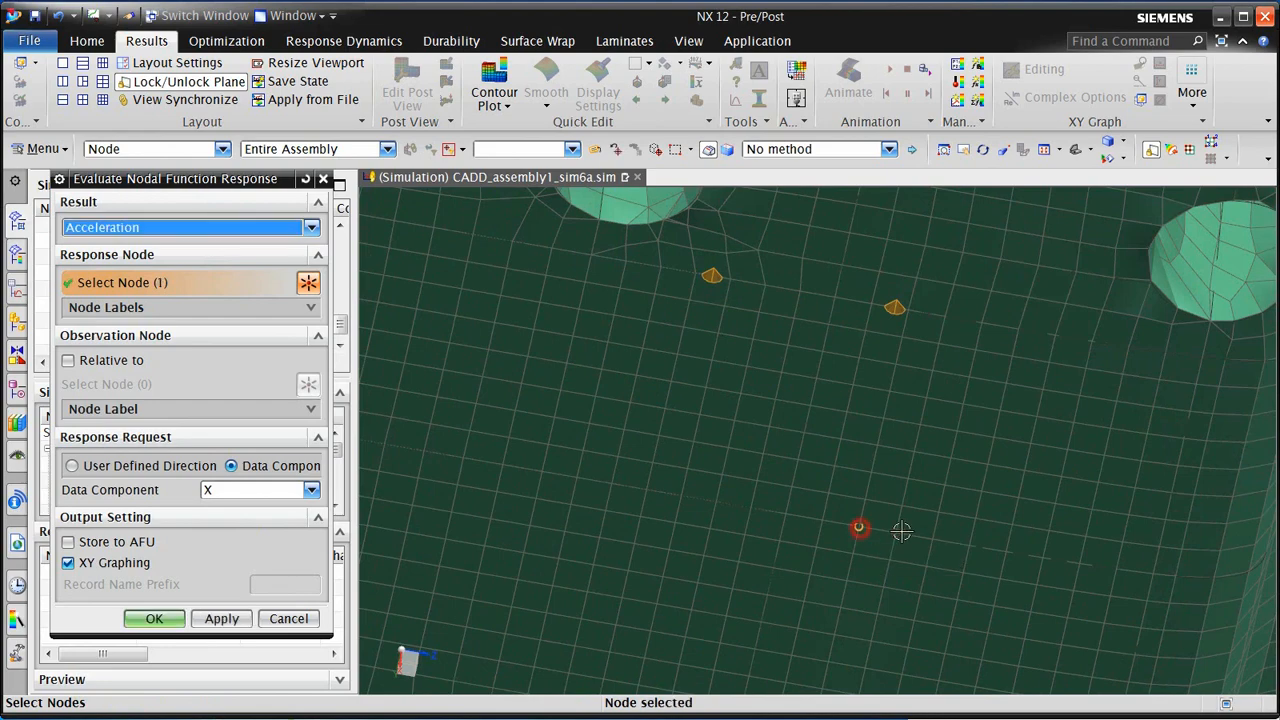
scroll(901, 531, up, 8)
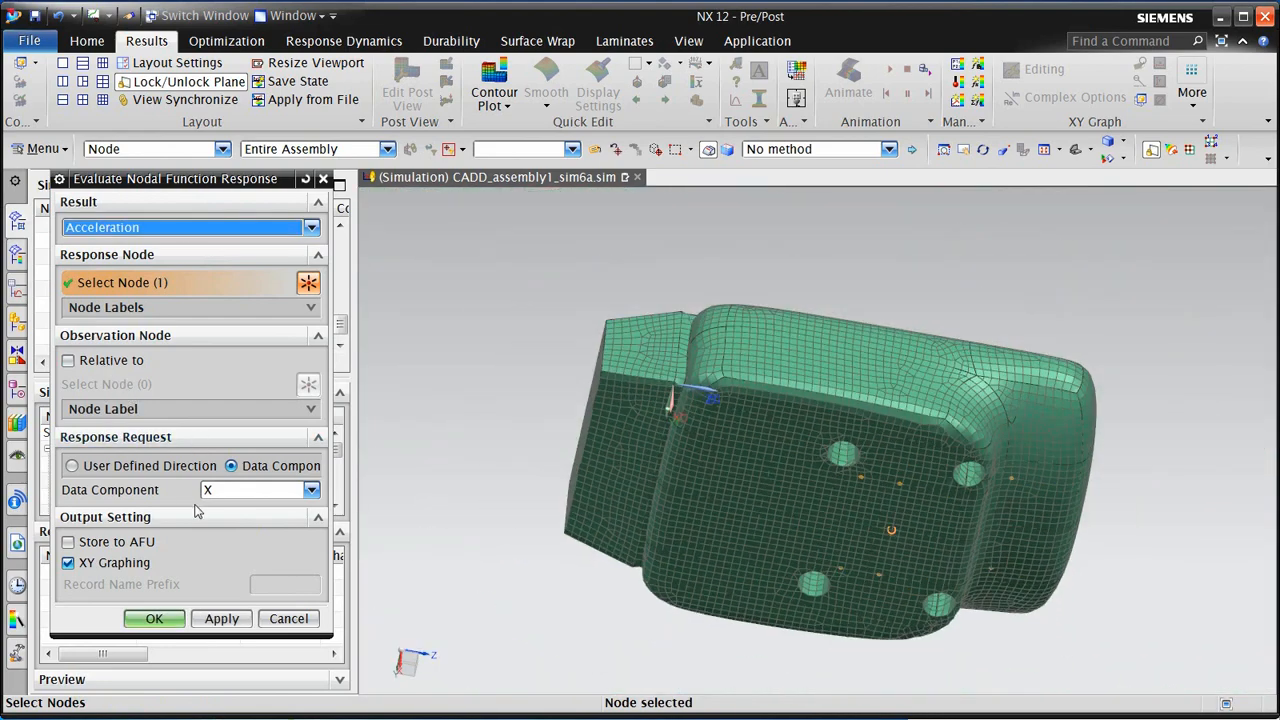
click(158, 619)
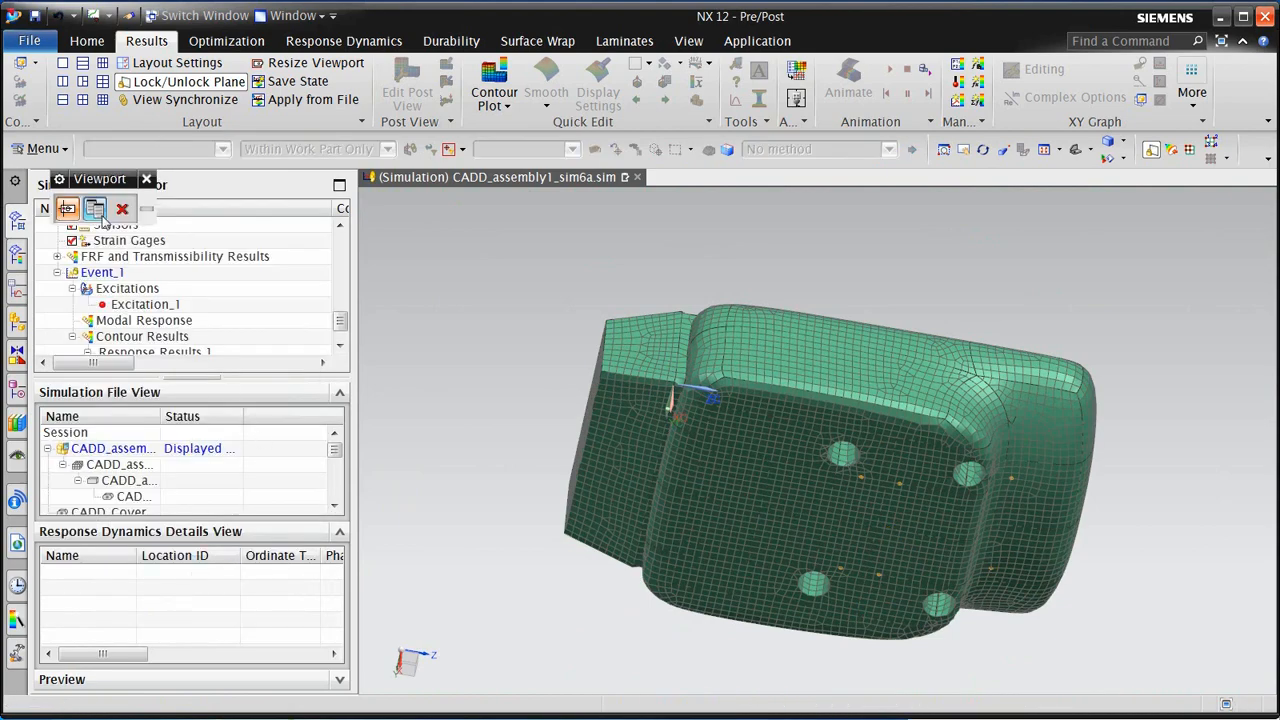
click(97, 214)
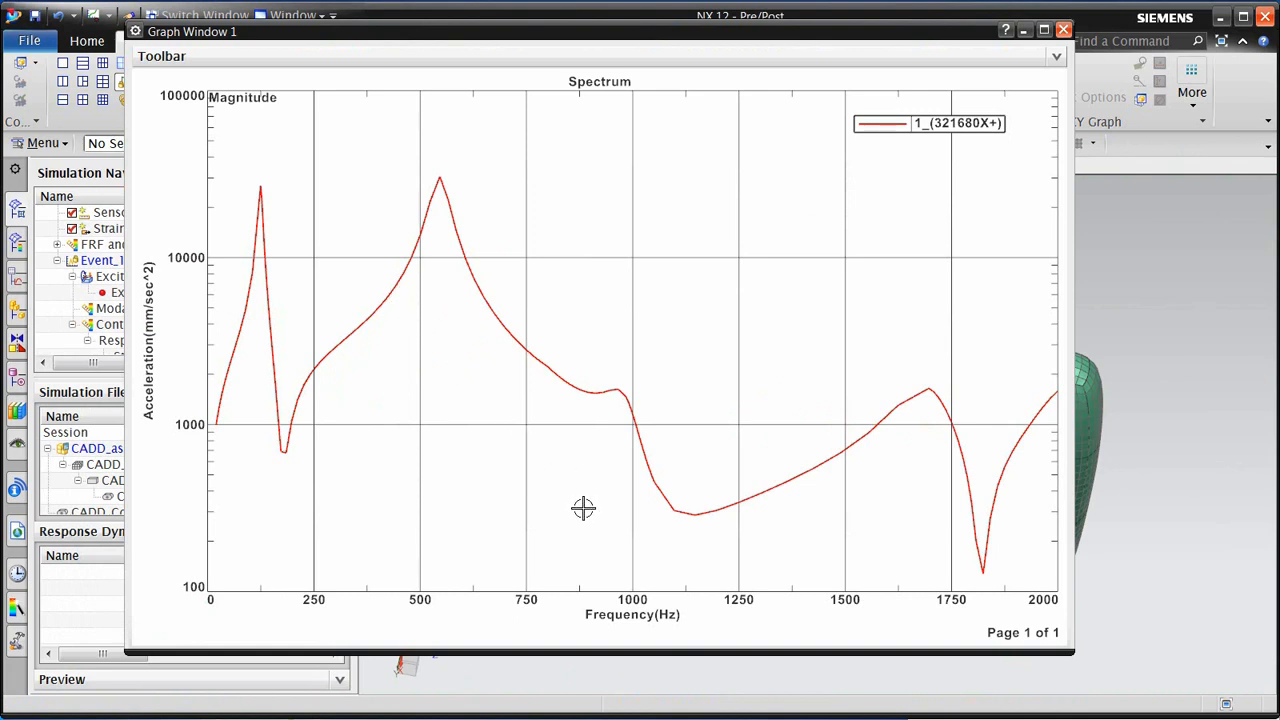
Set the graph's Y-axis display to Custom Units with acceleration in gs, and end graph editing
right_click(148, 341)
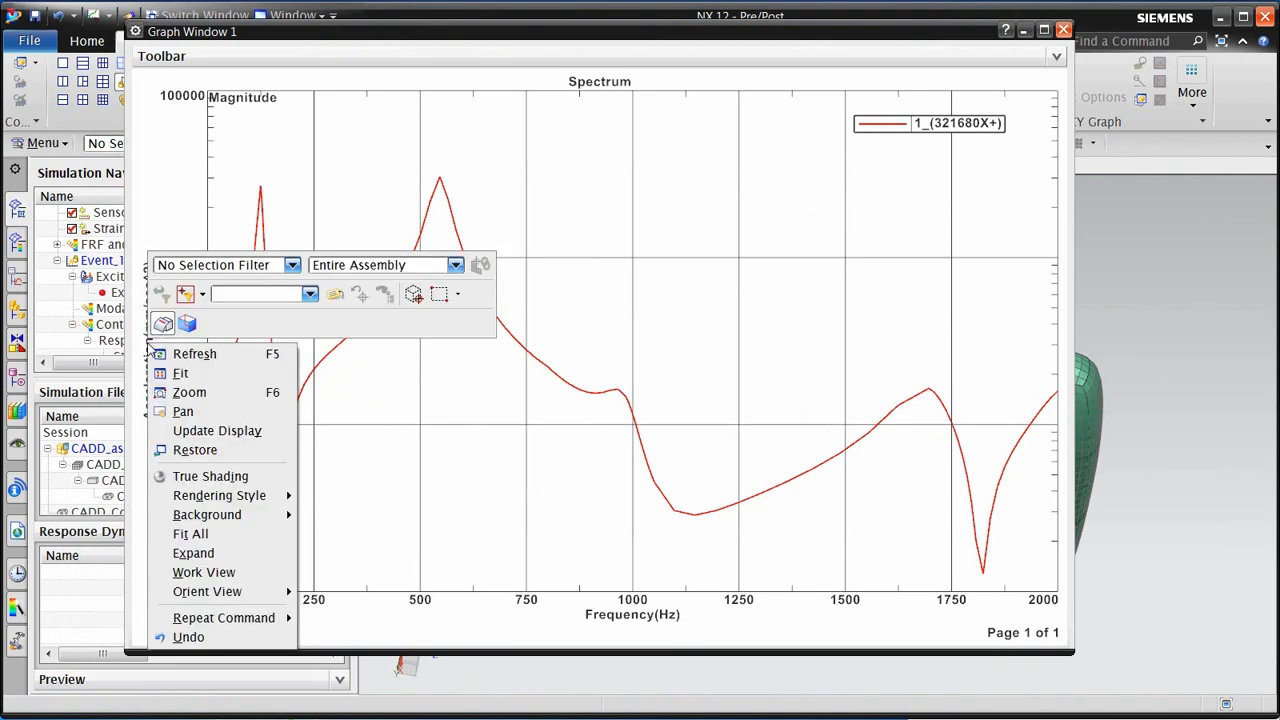
click(243, 44)
click(243, 52)
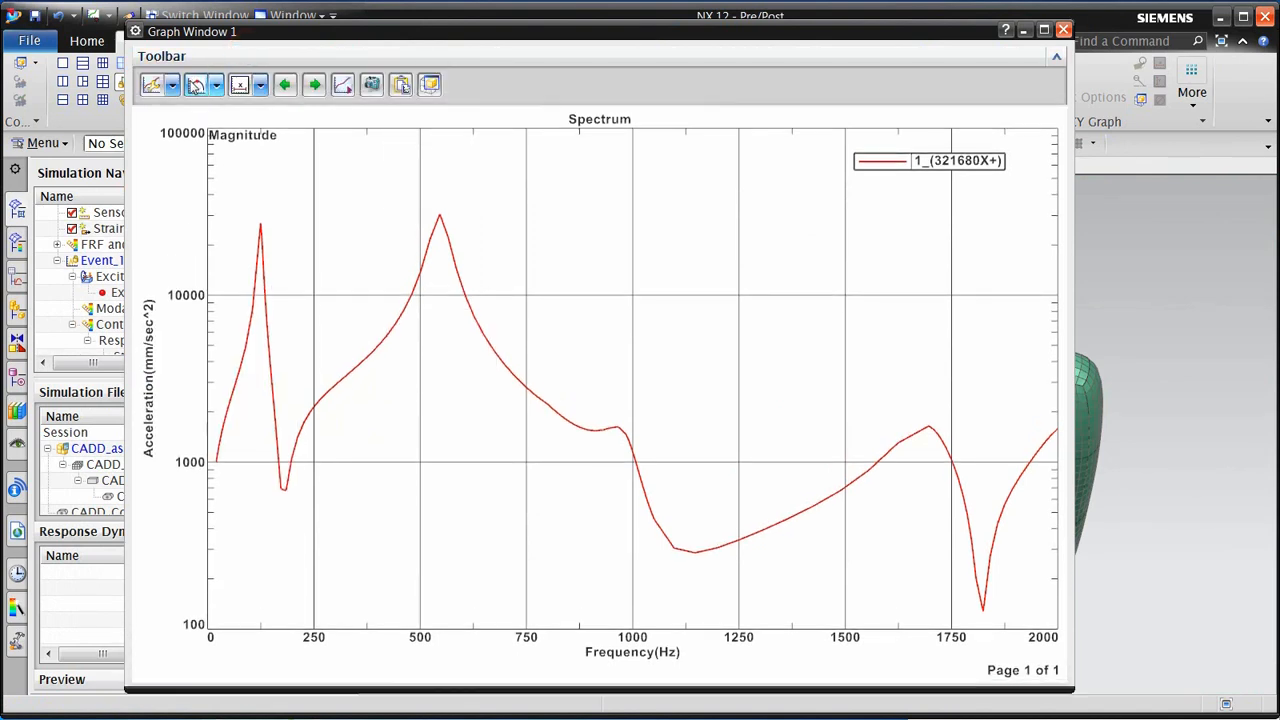
click(158, 90)
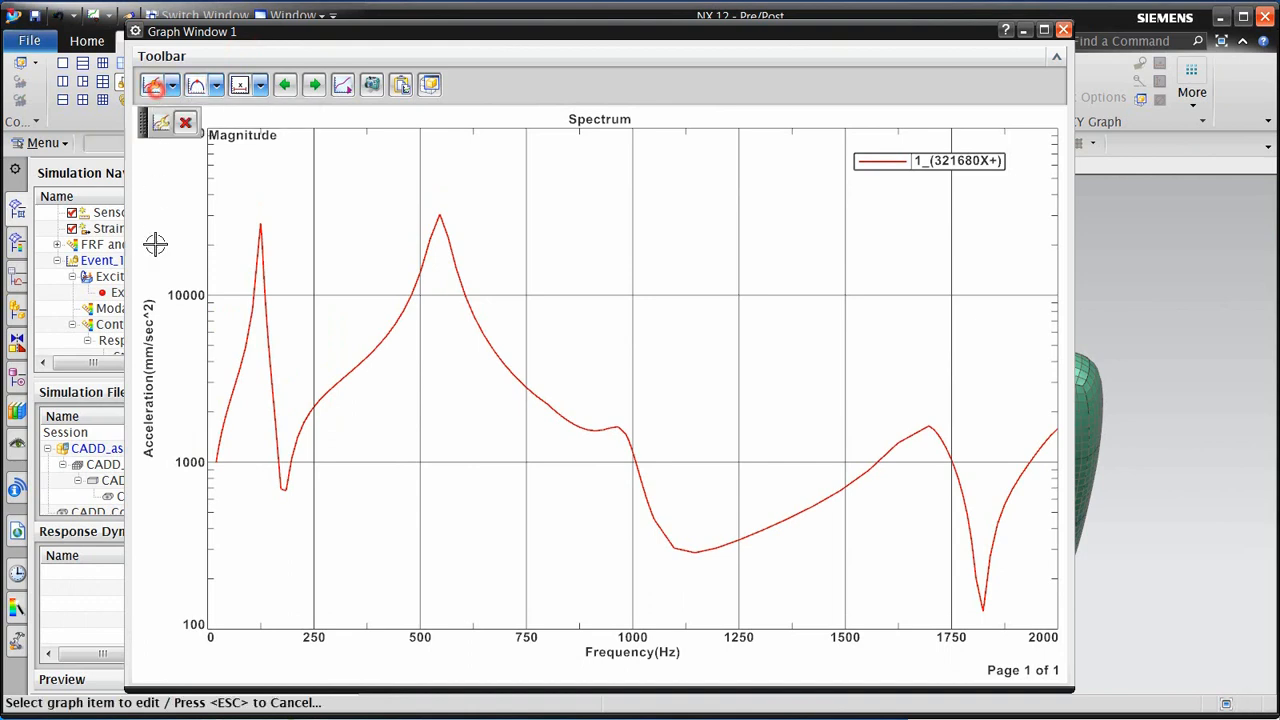
click(150, 355)
click(188, 404)
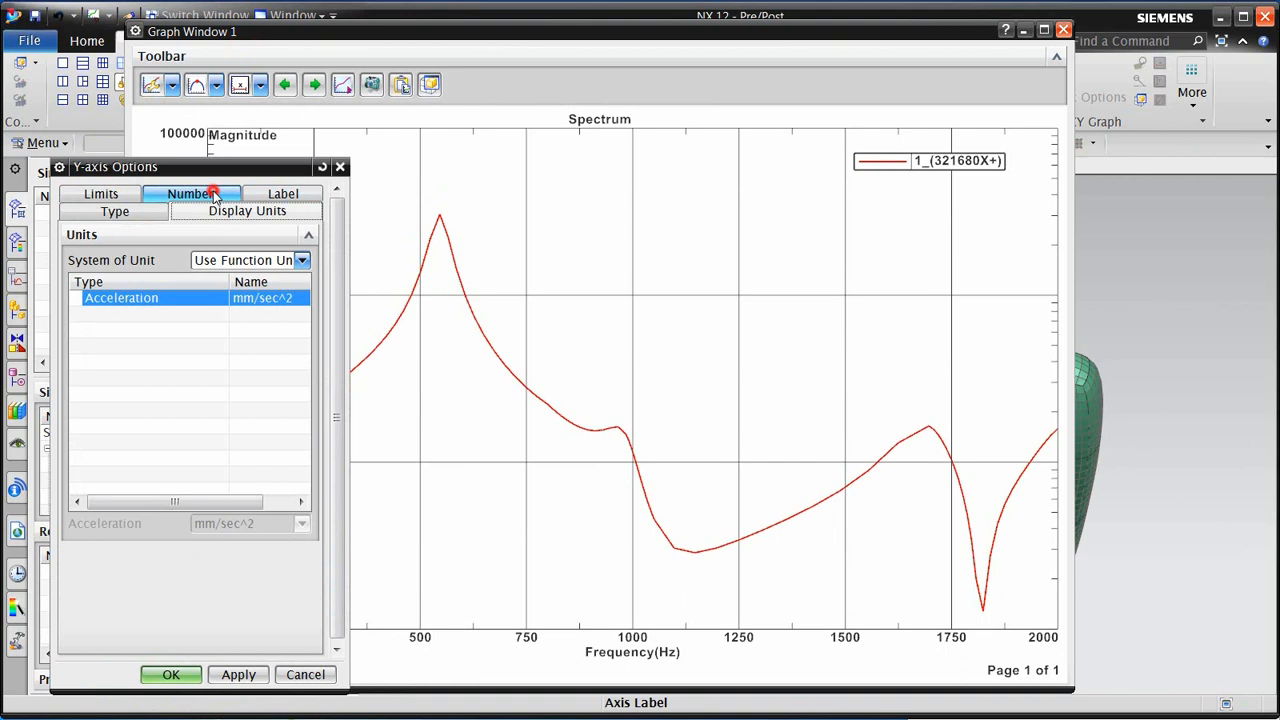
click(244, 260)
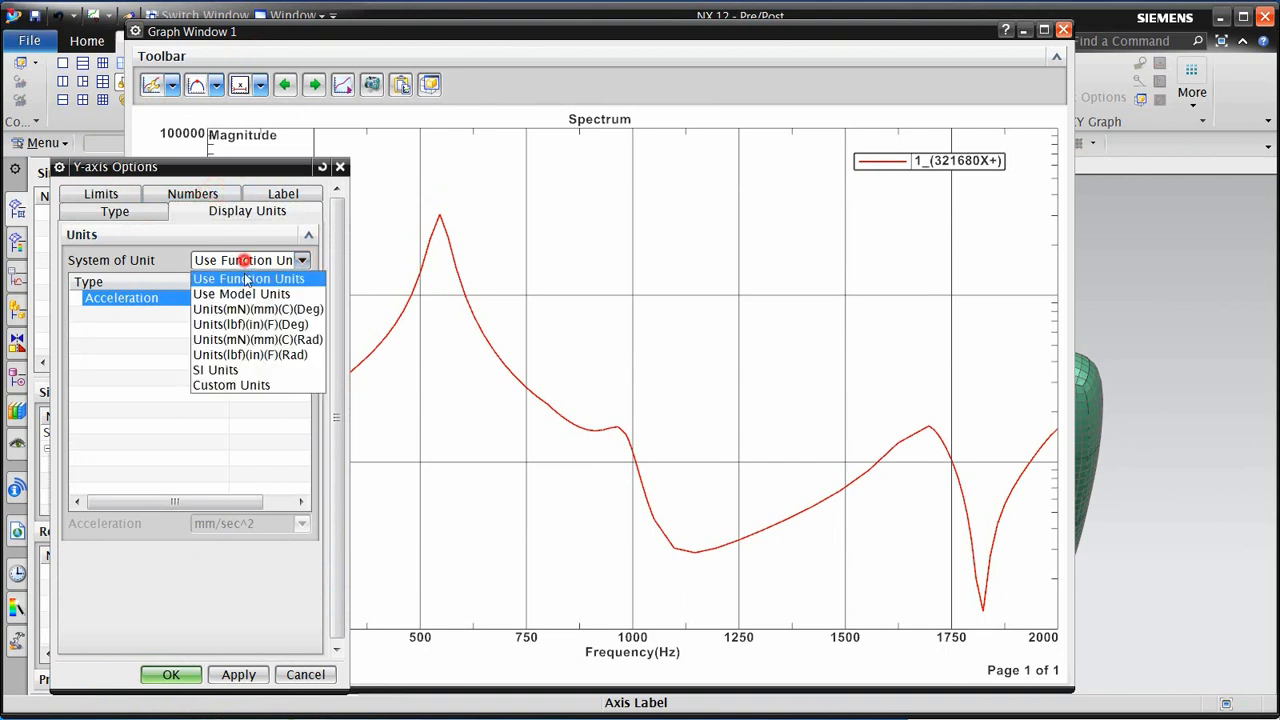
click(234, 385)
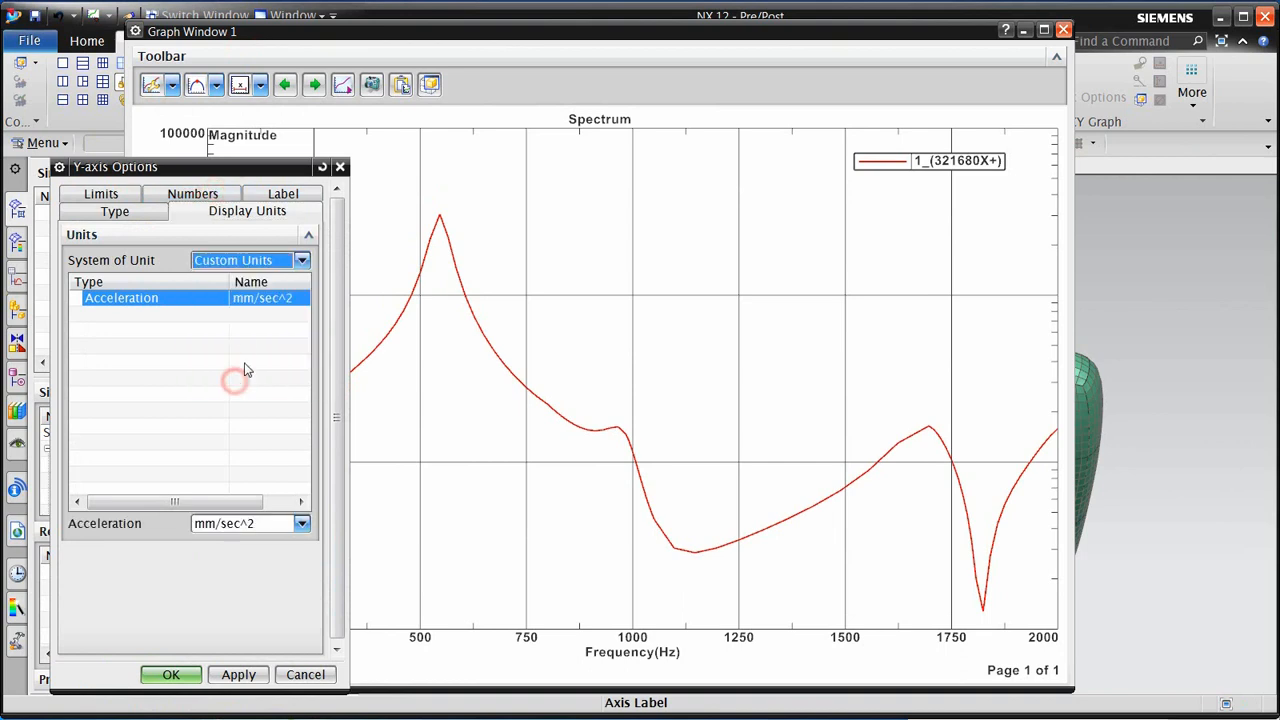
click(245, 523)
click(233, 598)
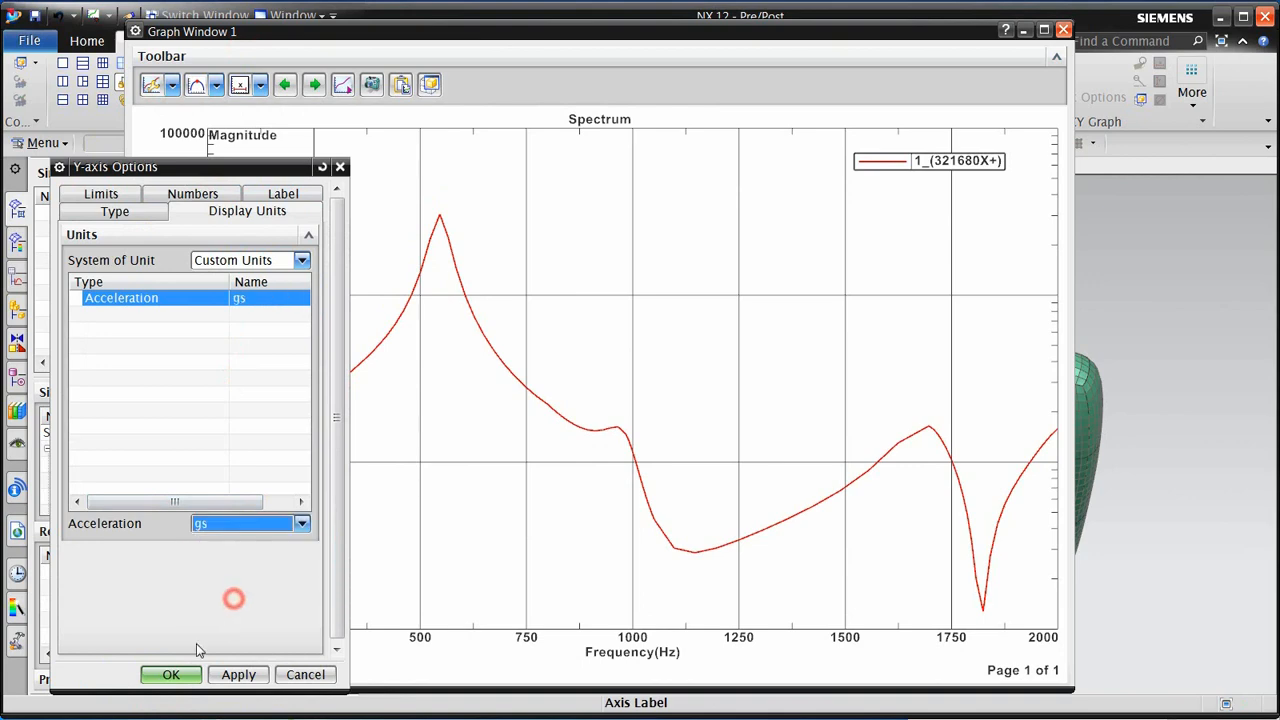
click(168, 674)
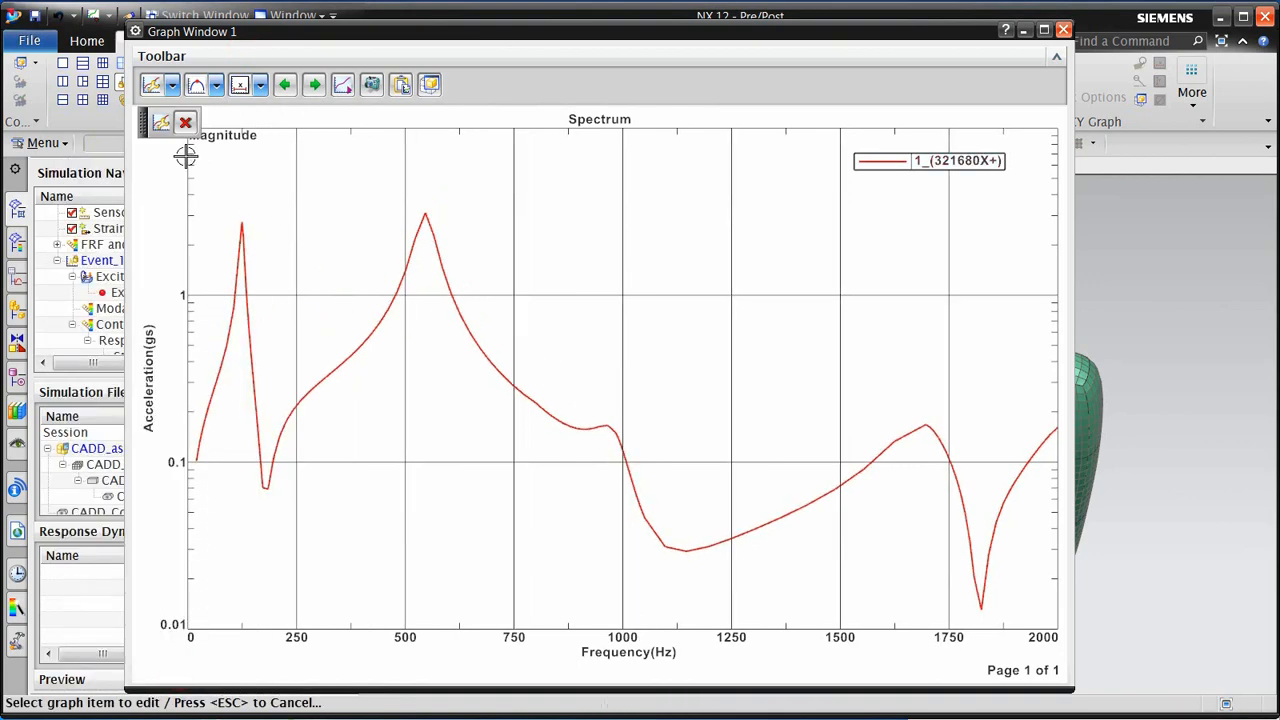
click(185, 122)
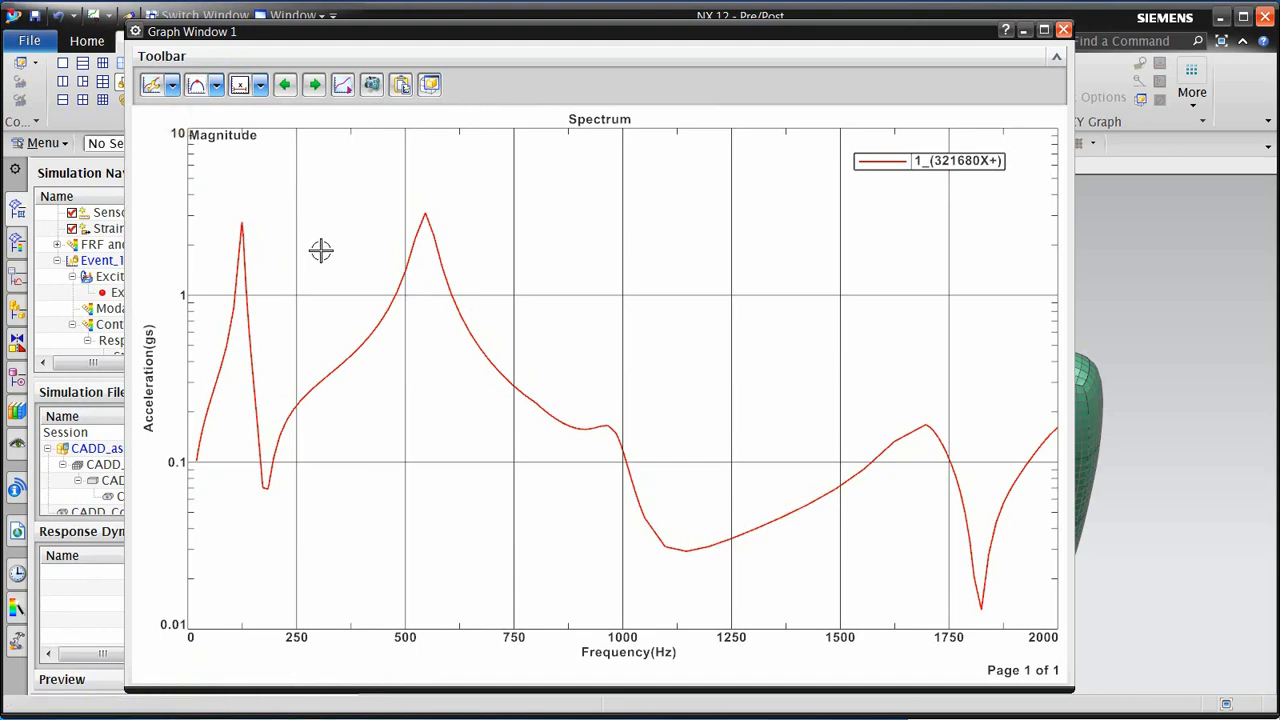